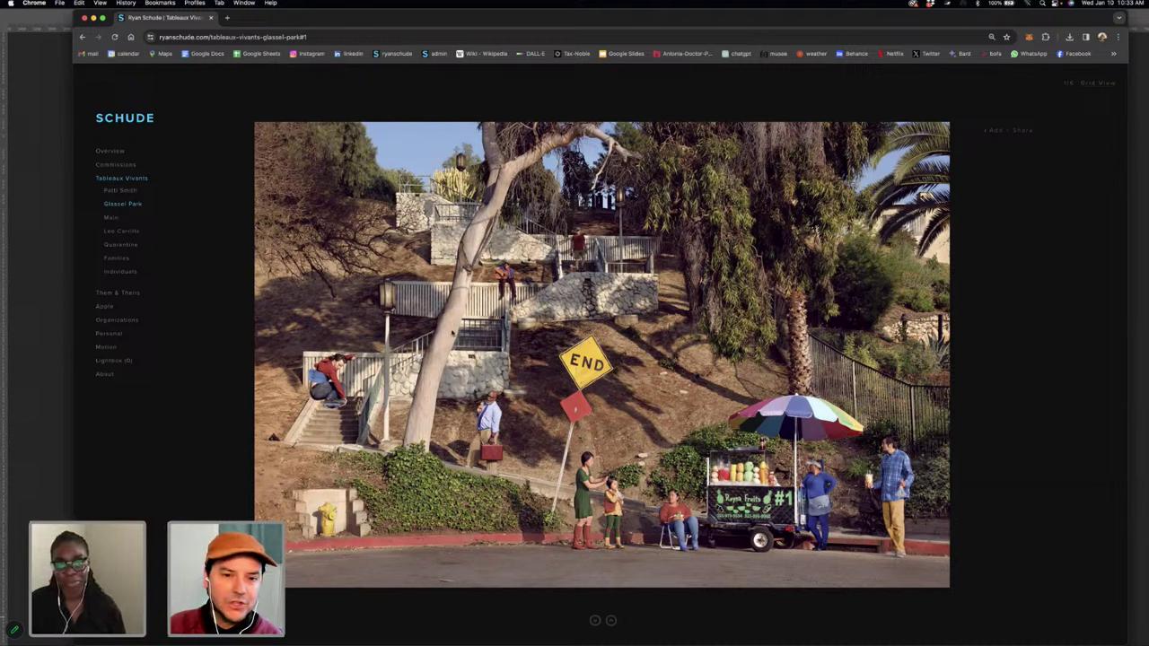
- Open the Main gallery under Tableaux Vivants and browse its slideshow from the corner diner image to the Victorian house image
click(537, 377)
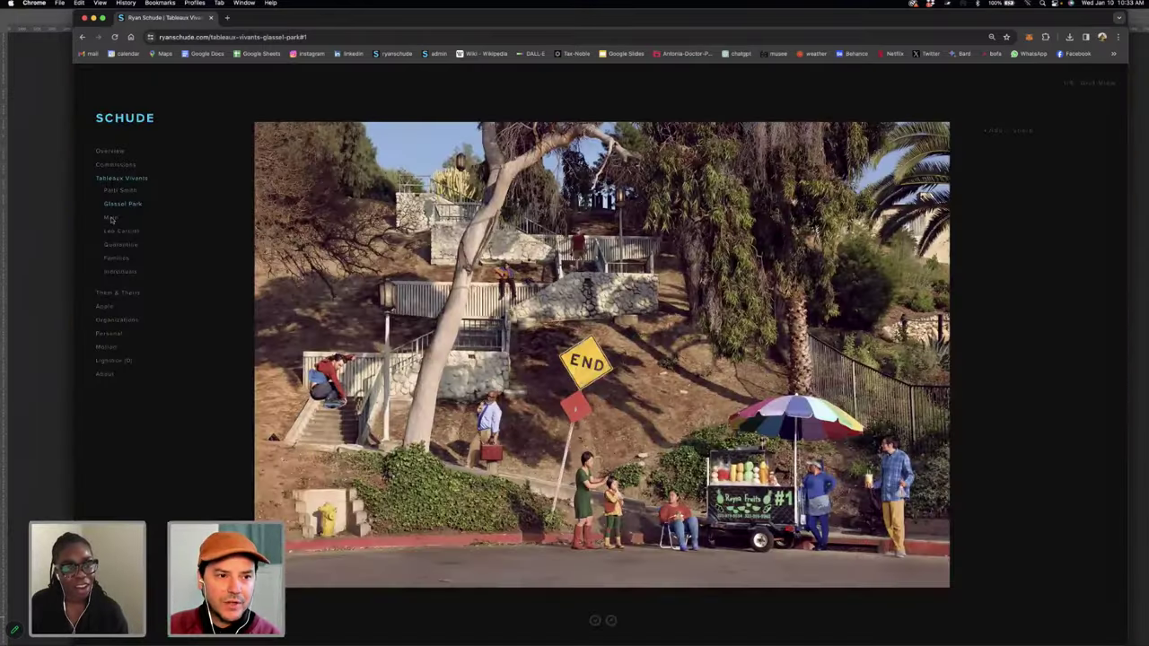
click(112, 219)
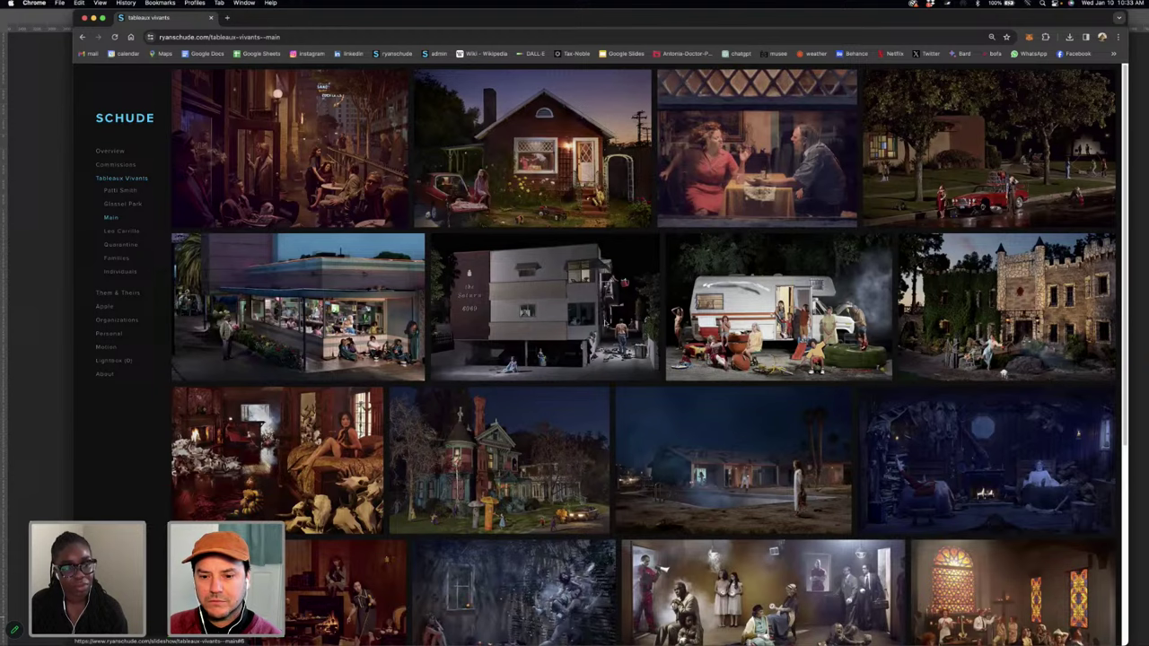
click(324, 320)
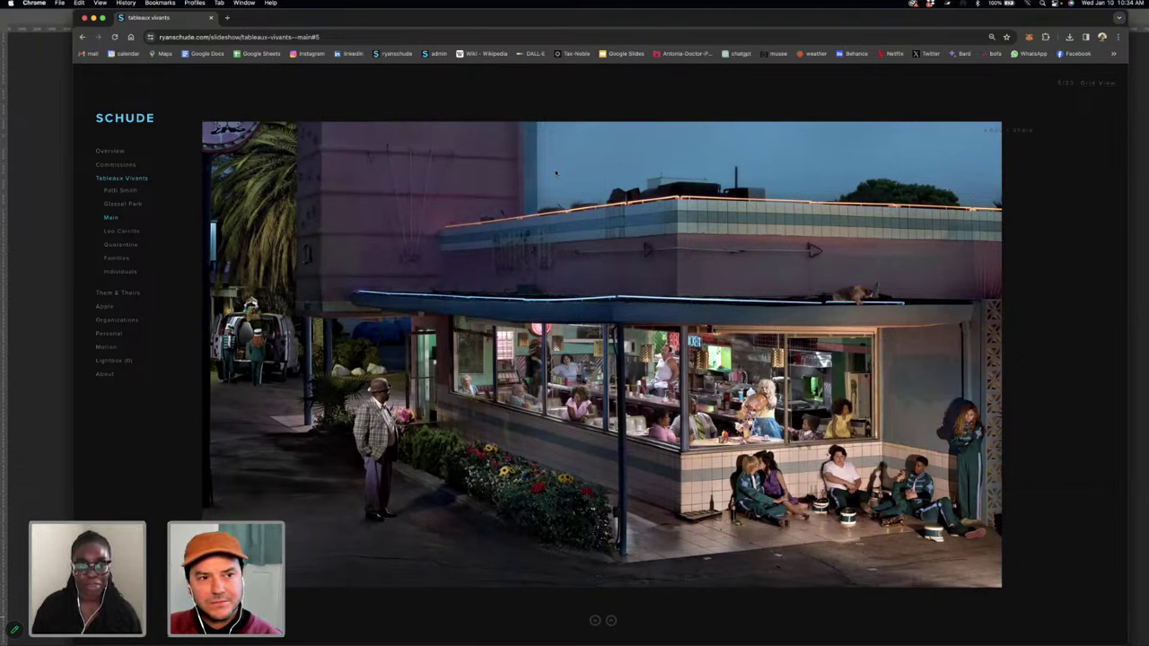
scroll(382, 205, down, 3)
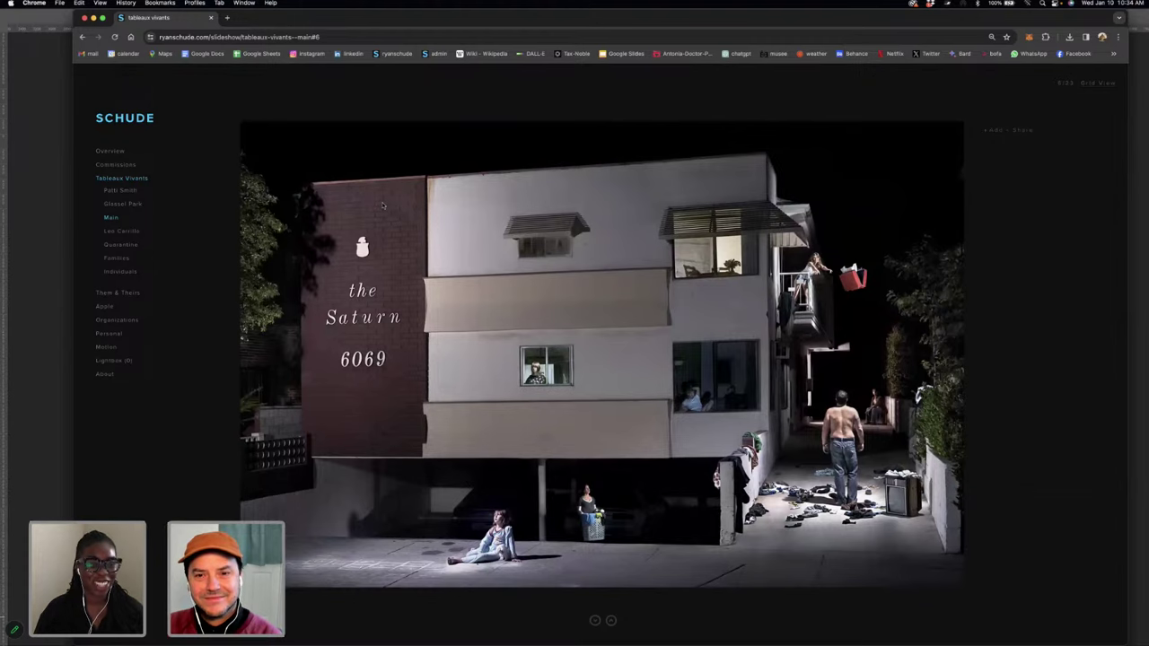
scroll(381, 206, down, 3)
click(383, 208)
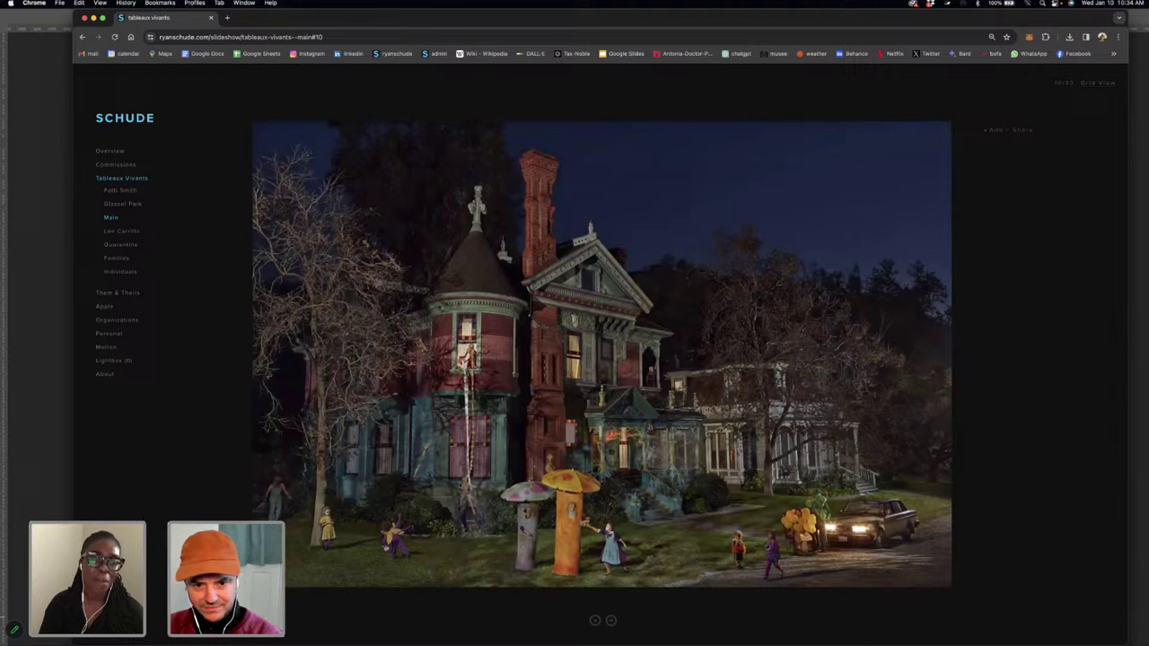
- Examine the Victorian house image enlarged, from the tower windows across to the porch and front lawn
scroll(455, 505, up, 10)
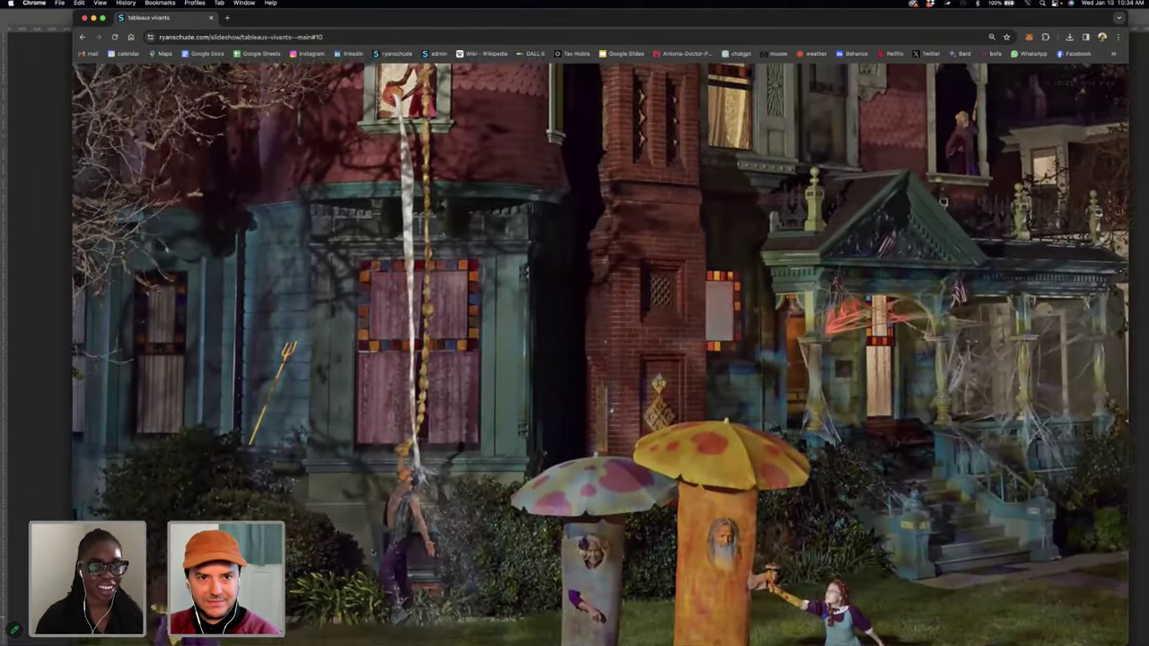
scroll(345, 462, up, 3)
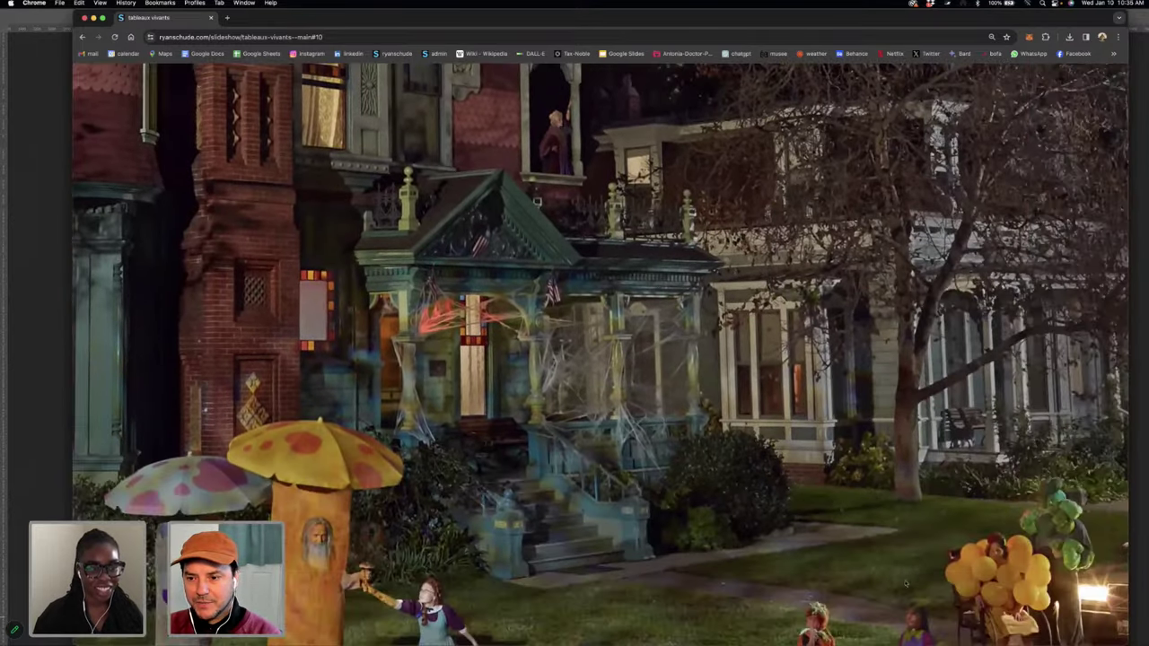
scroll(1004, 587, down, 5)
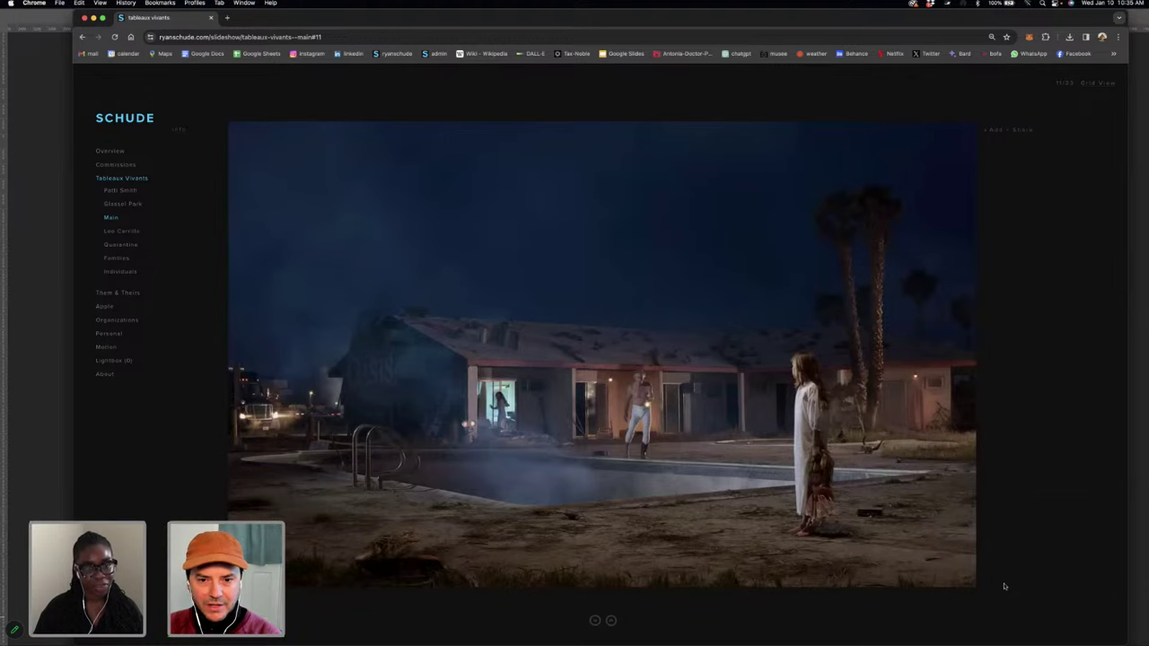
- Browse onward in the Main slideshow from the motel pool image to the ruined room with the candlelit window
scroll(1004, 586, down, 5)
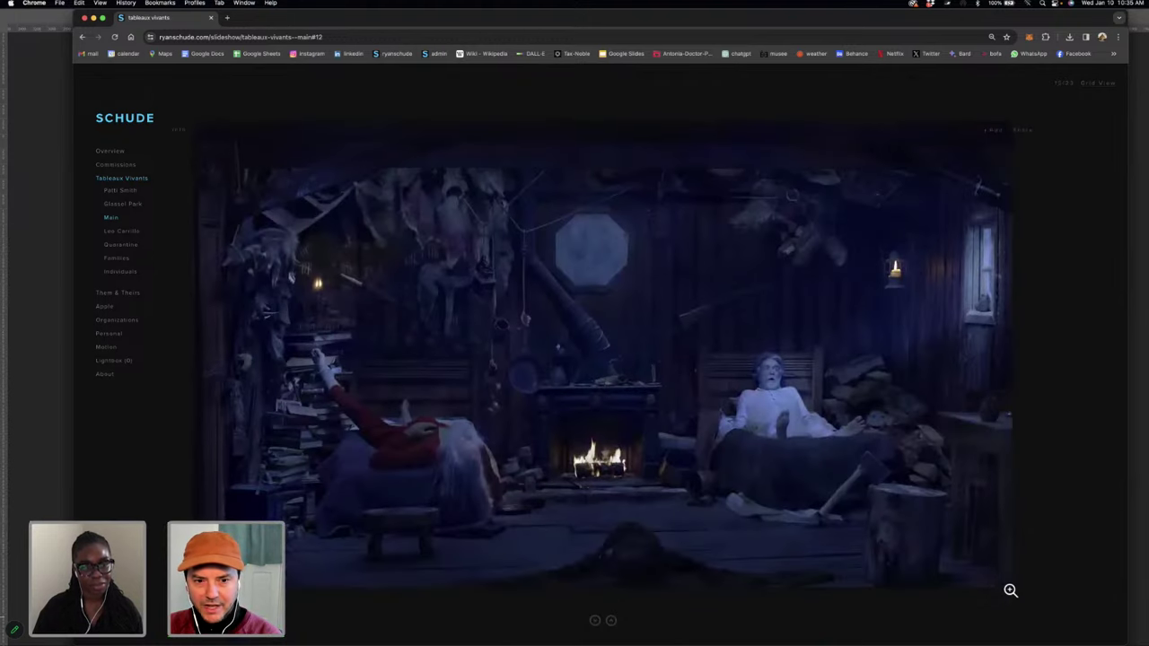
scroll(1004, 586, down, 1)
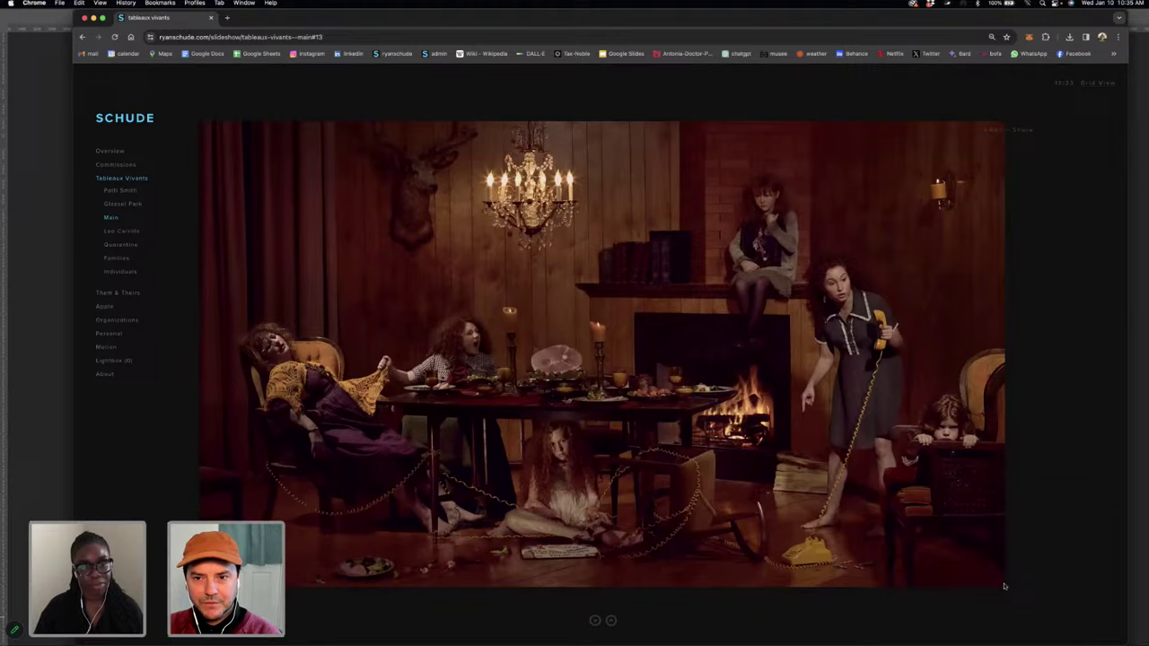
scroll(1005, 586, down, 3)
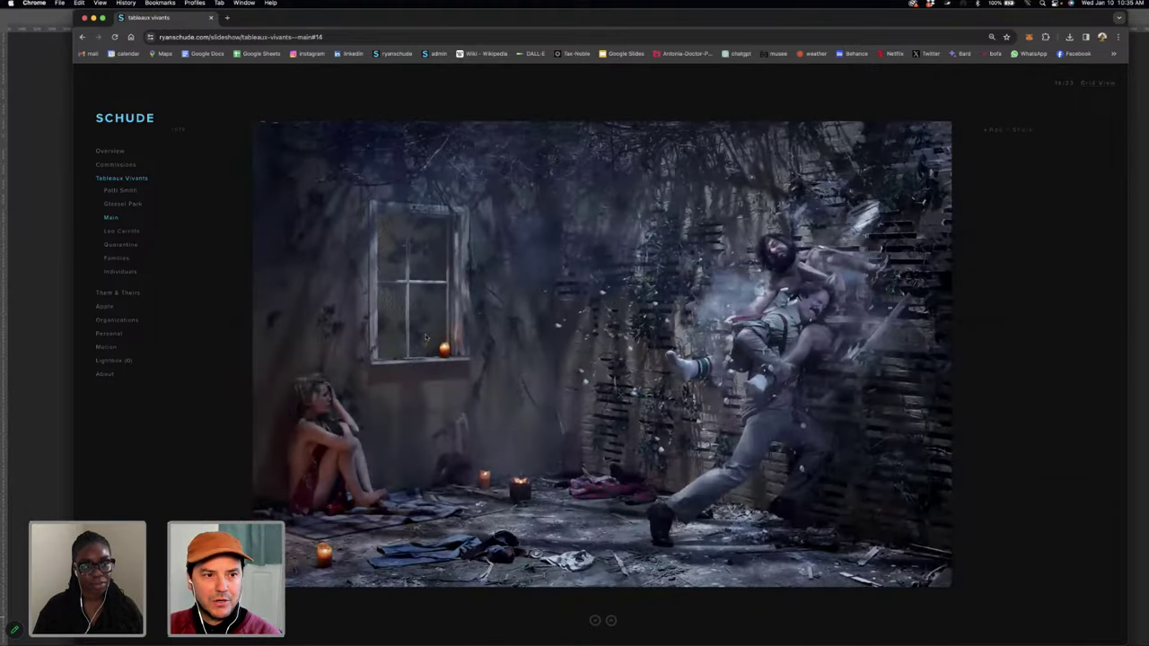
- Open the Individuals gallery and inspect the image of the elderly woman with the bow up close
click(120, 271)
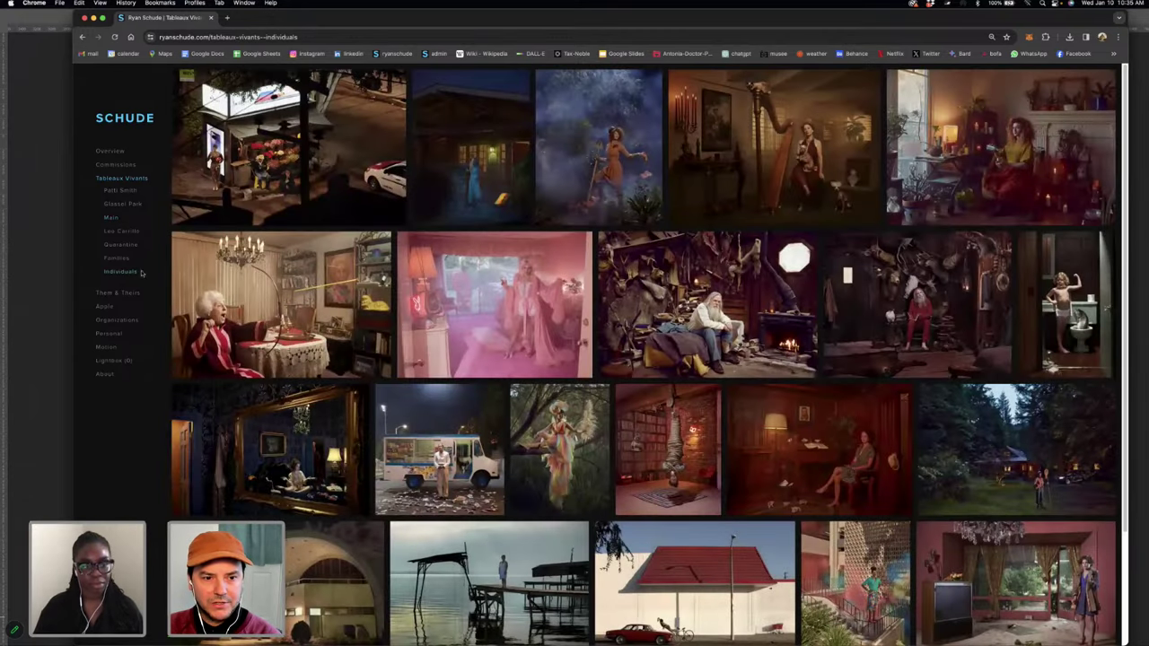
click(262, 299)
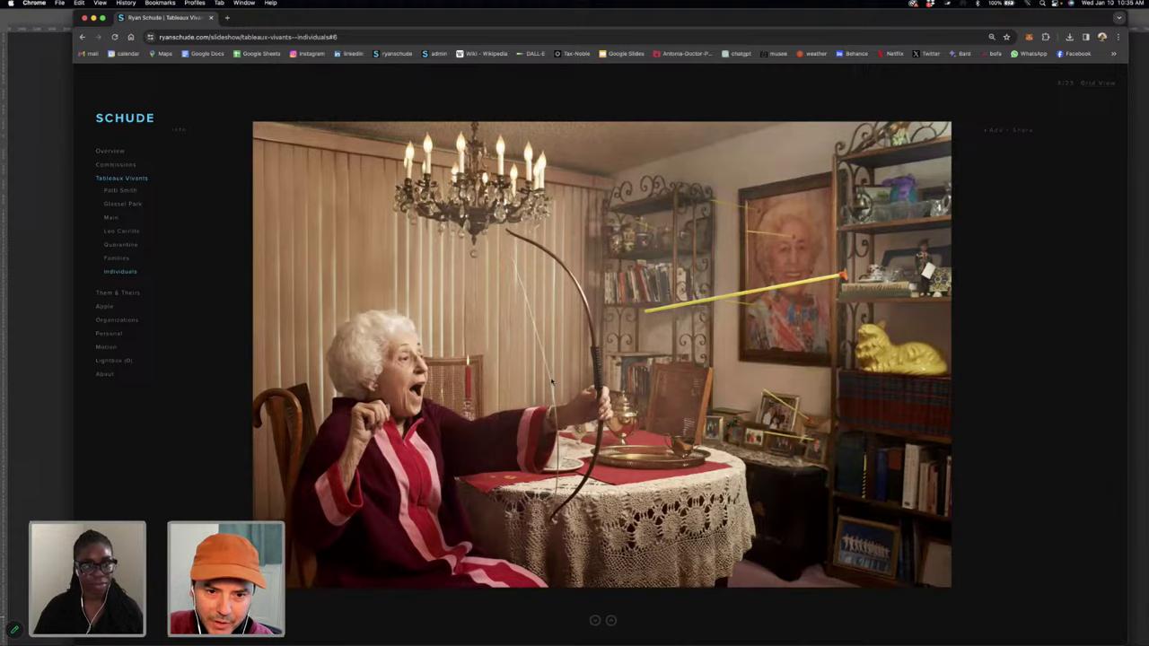
scroll(552, 381, up, 10)
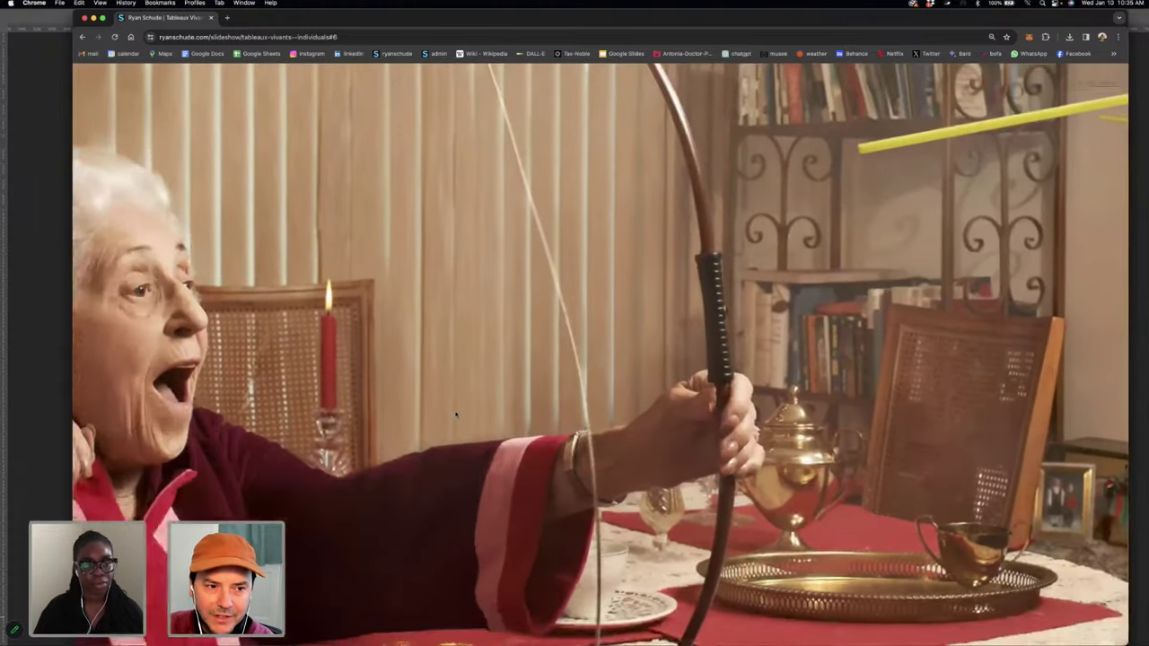
scroll(394, 414, left, 3)
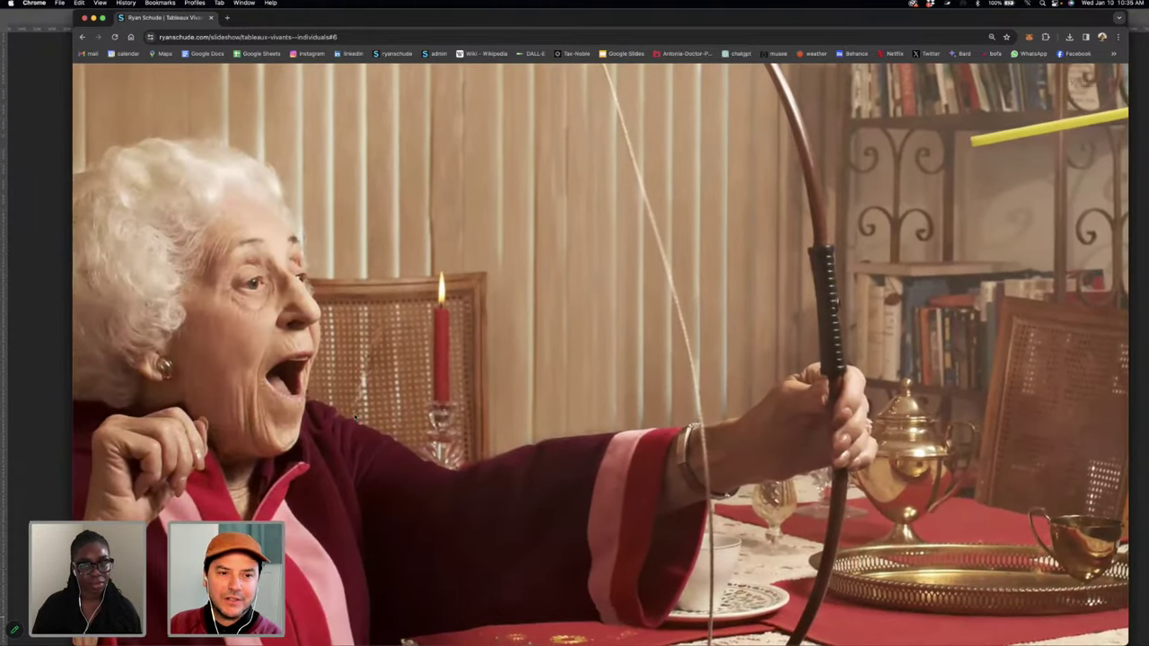
scroll(354, 415, down, 10)
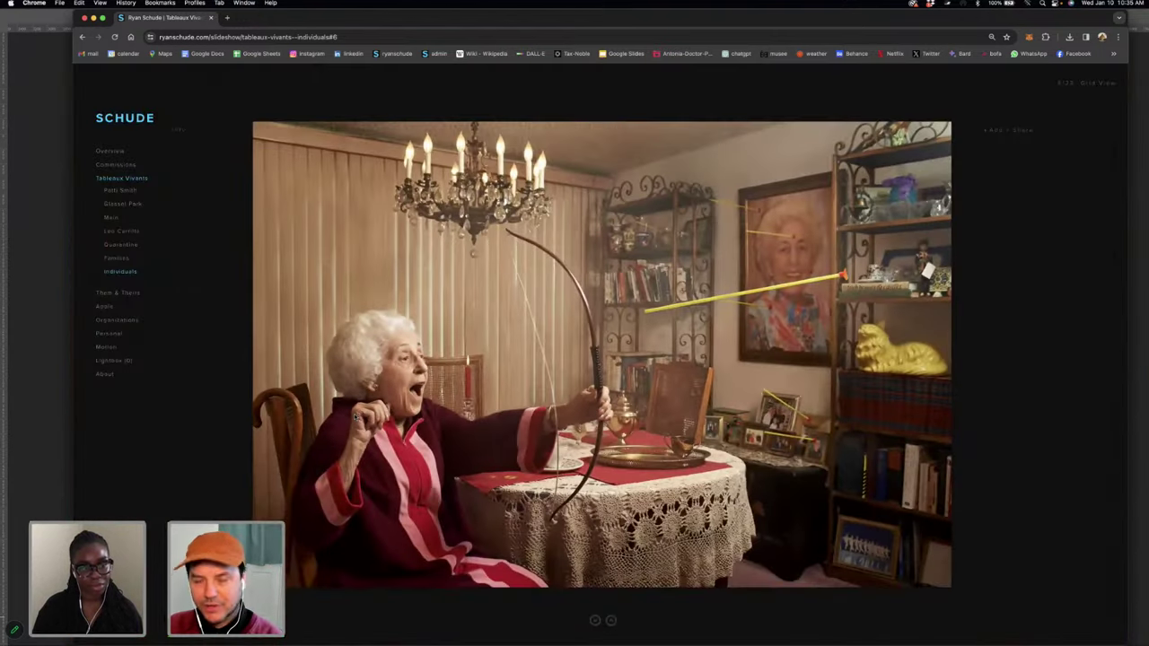
- Browse the Individuals slideshow past the pink bedroom and trophy cabin images to the child in the bathroom
scroll(354, 415, down, 3)
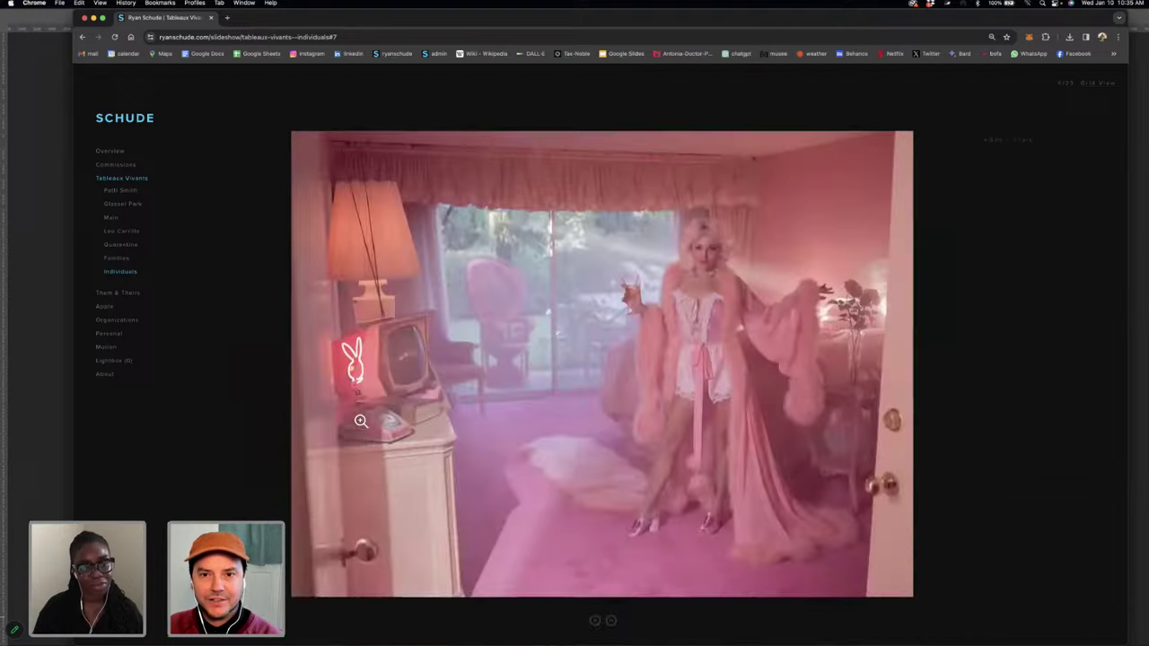
scroll(355, 415, down, 6)
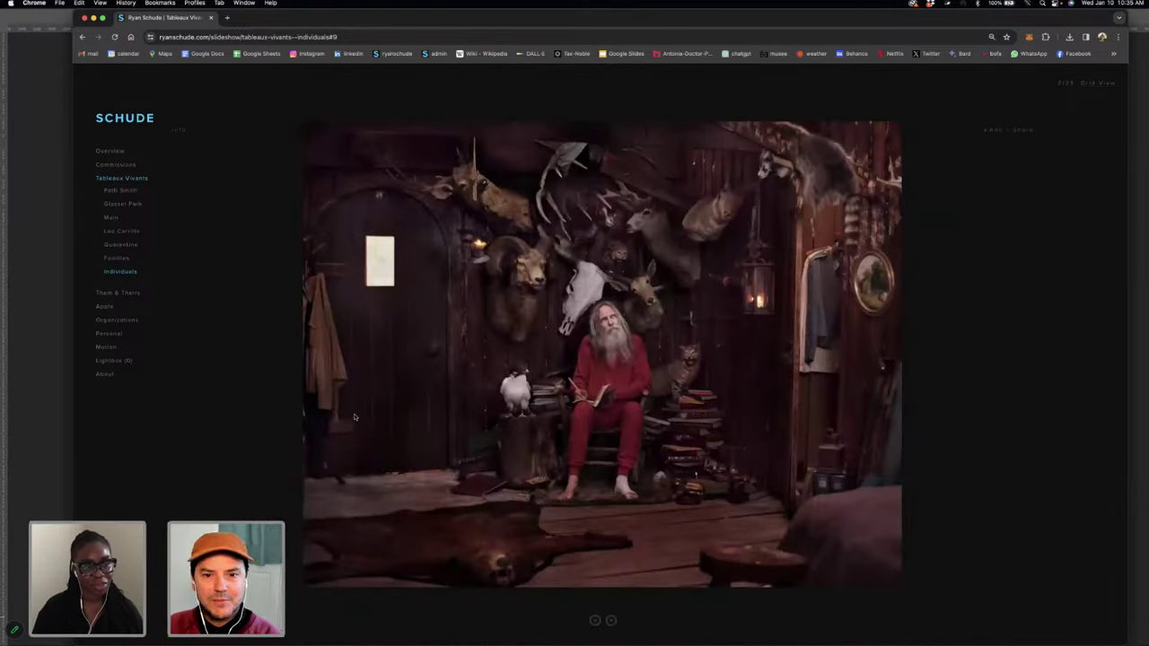
scroll(355, 415, down, 3)
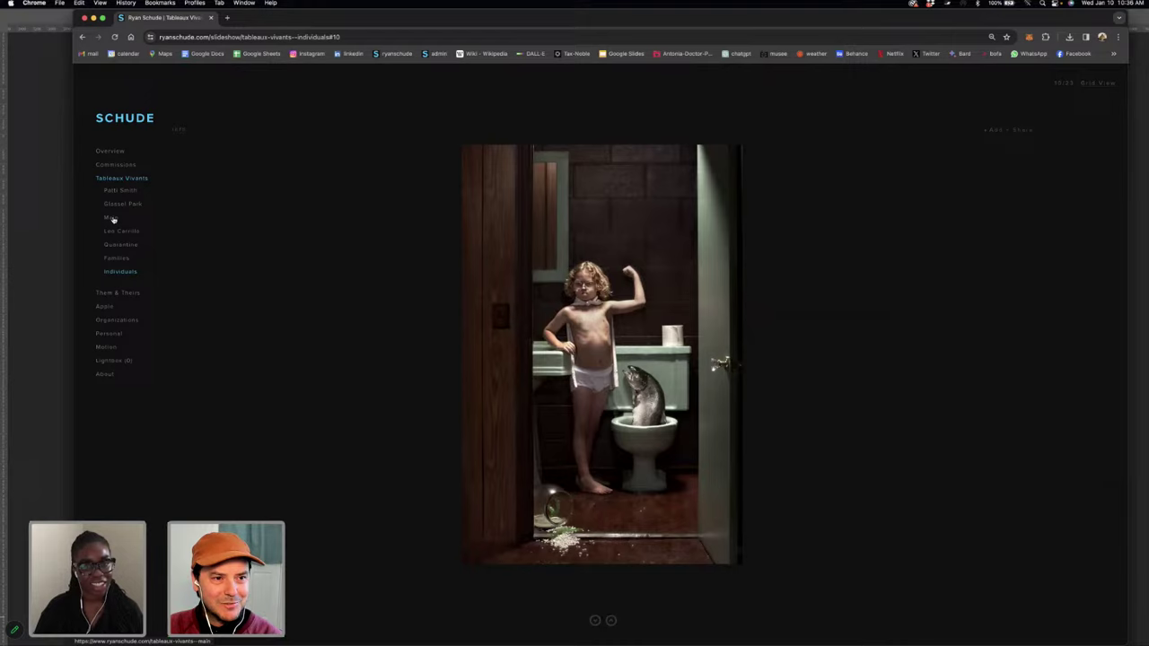
- Return to the Main gallery, open its last image of the kitchen scene and inspect the cake splatter enlarged
click(112, 219)
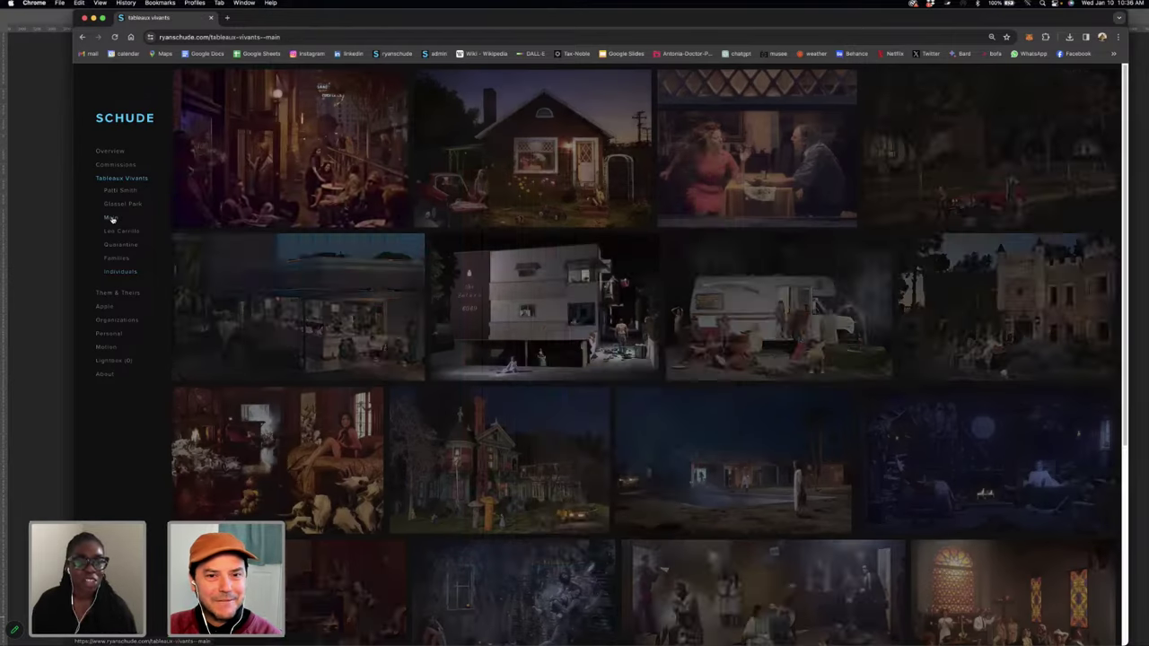
scroll(141, 229, down, 5)
scroll(141, 229, down, 3)
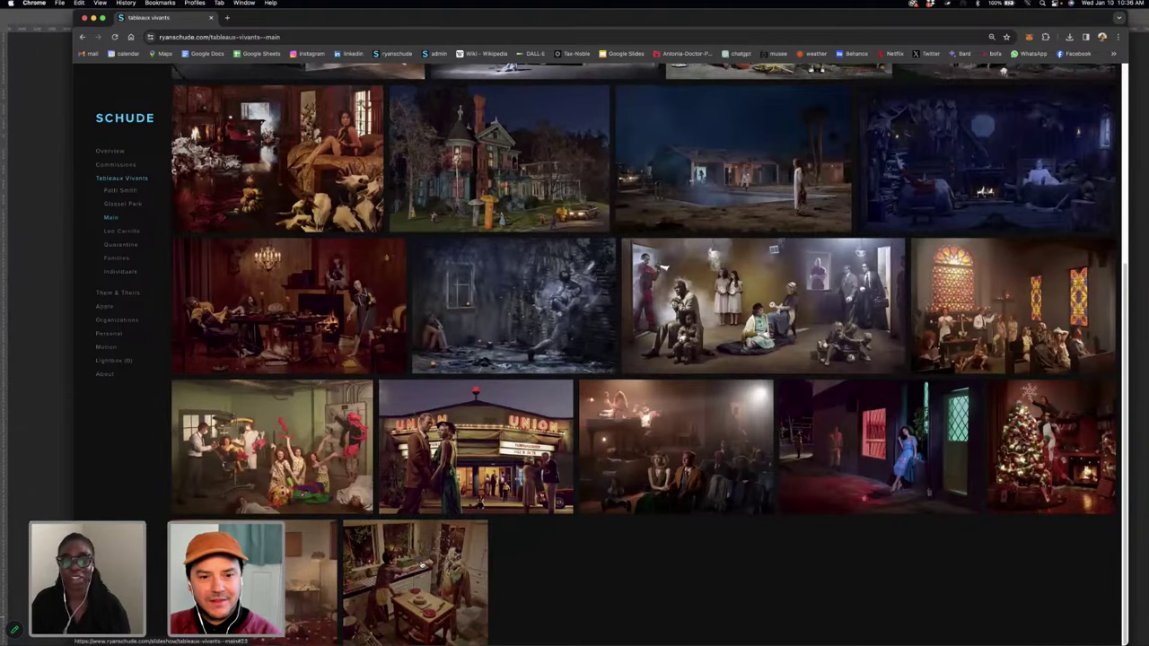
click(421, 565)
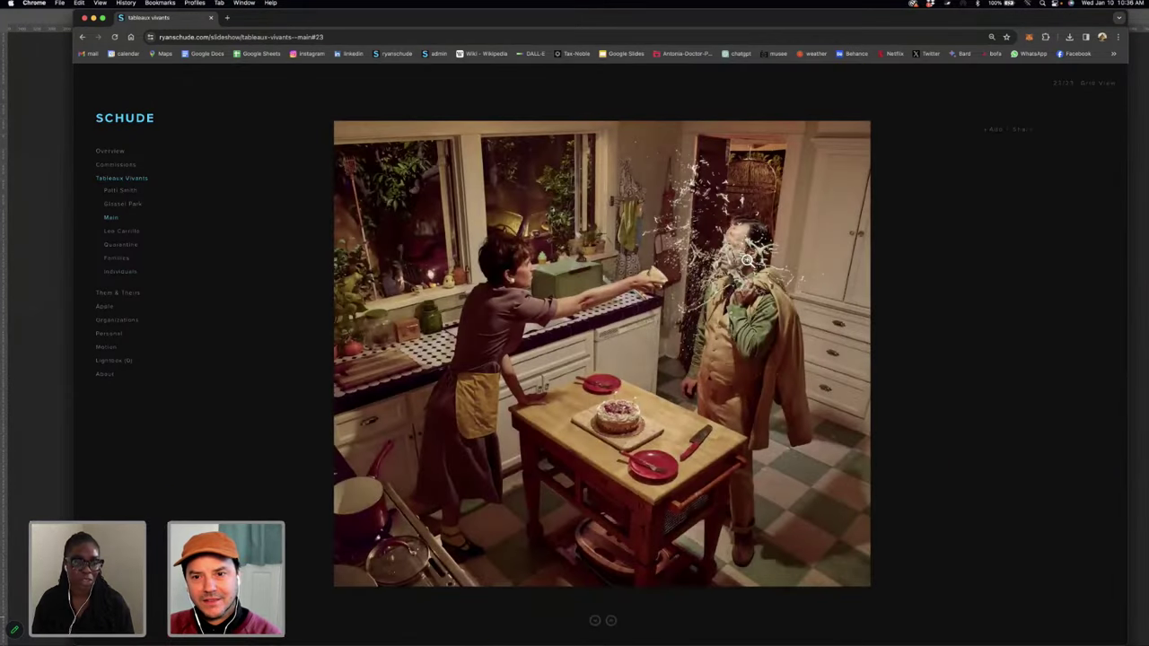
click(741, 294)
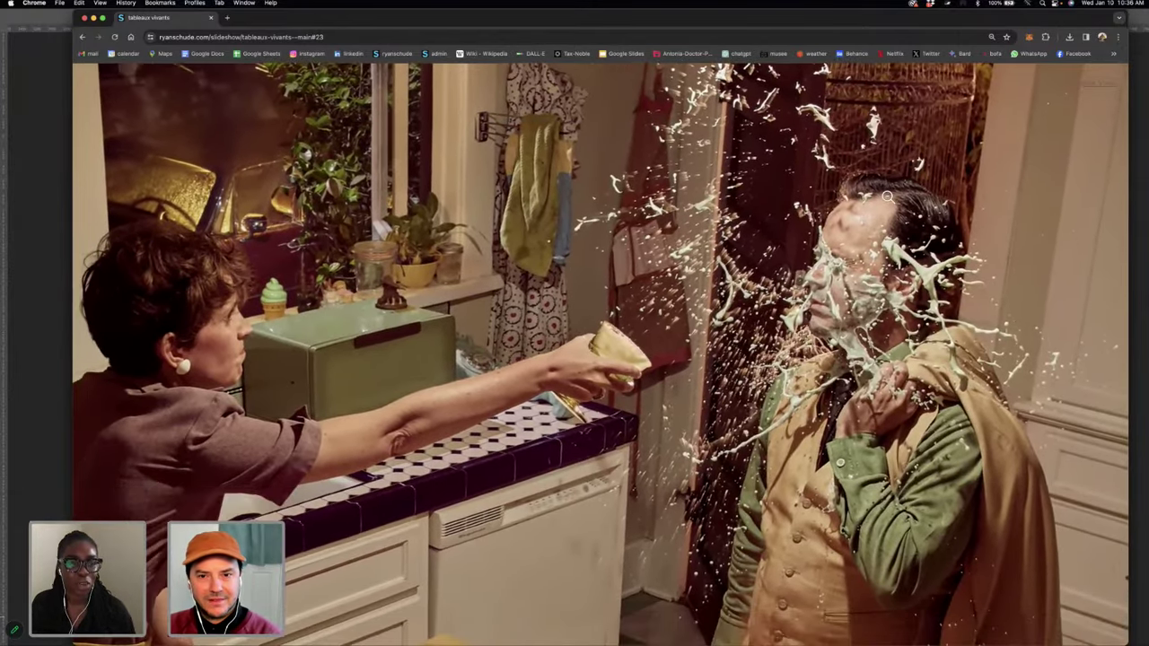
click(887, 196)
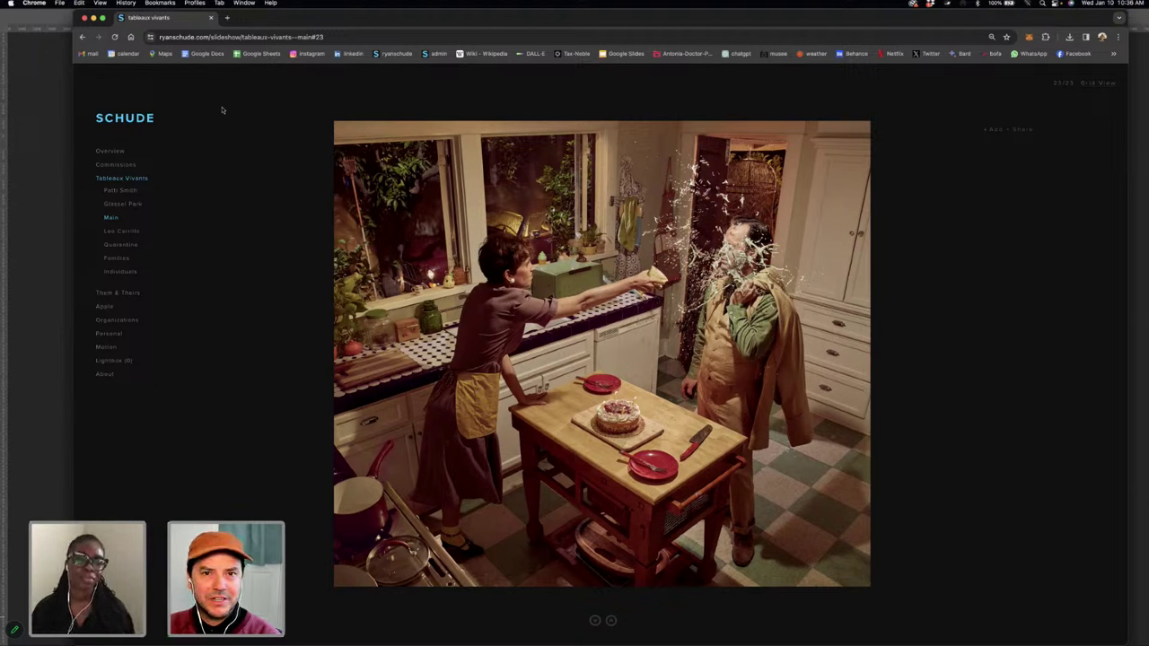
- Minimize the browser to switch to Photoshop and examine the hillside composite closely, from the stairway figures to the fruit cart
click(93, 18)
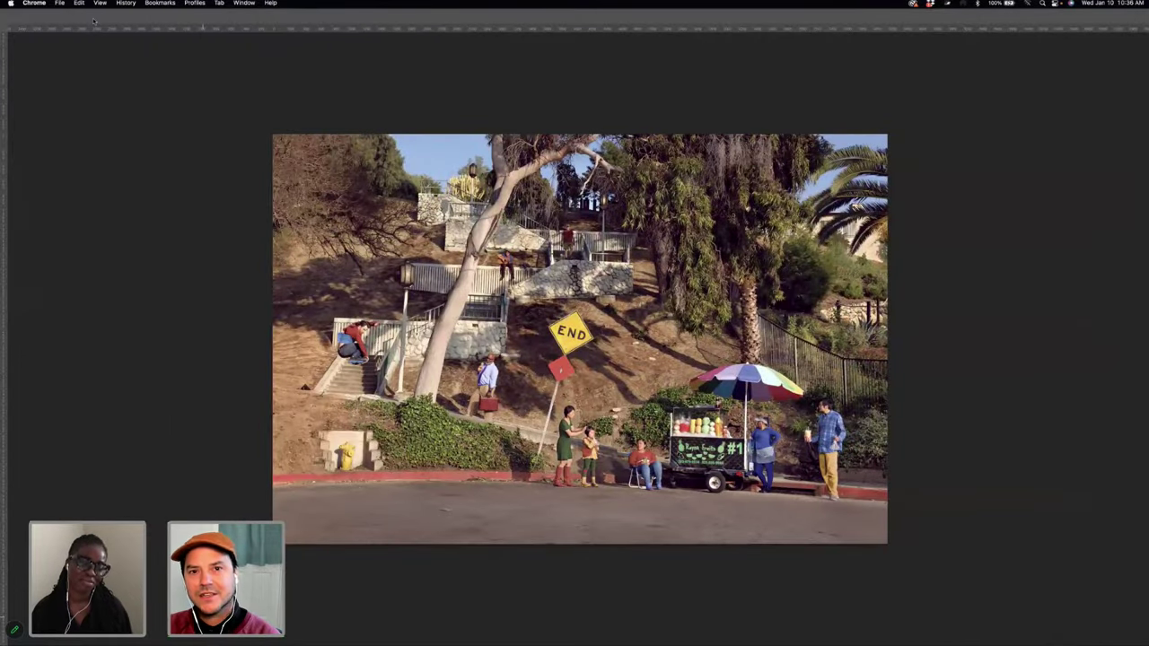
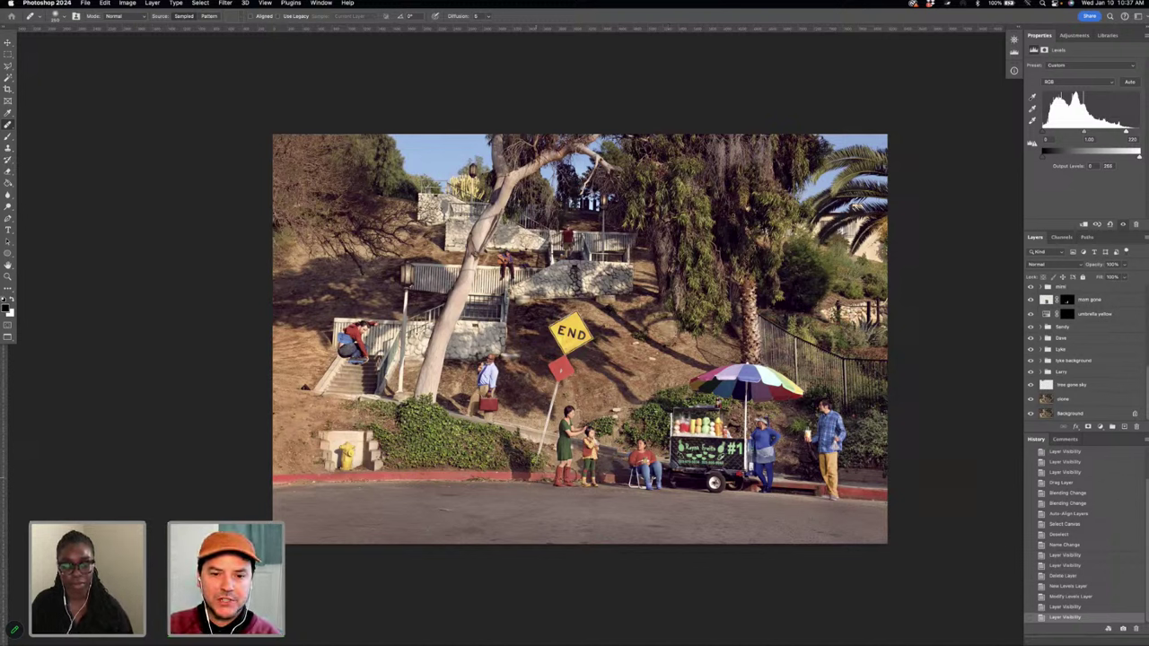
scroll(583, 337, up, 8)
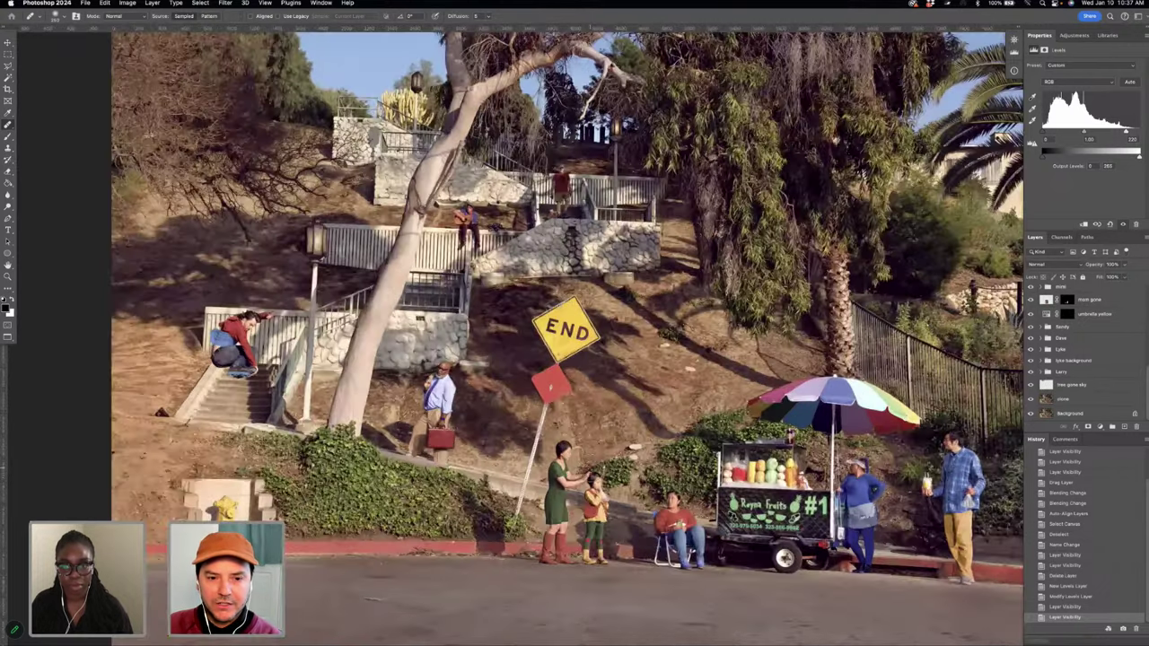
scroll(588, 466, down, 3)
scroll(588, 466, right, 3)
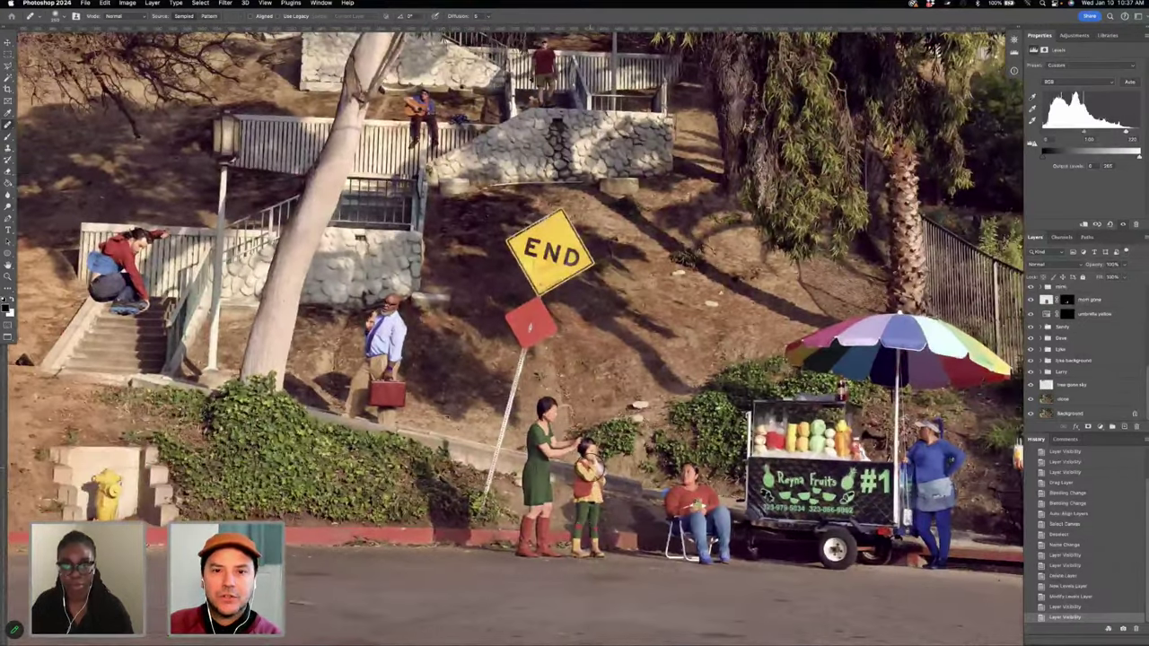
scroll(588, 467, up, 3)
scroll(588, 467, up, 4)
scroll(587, 466, left, 2)
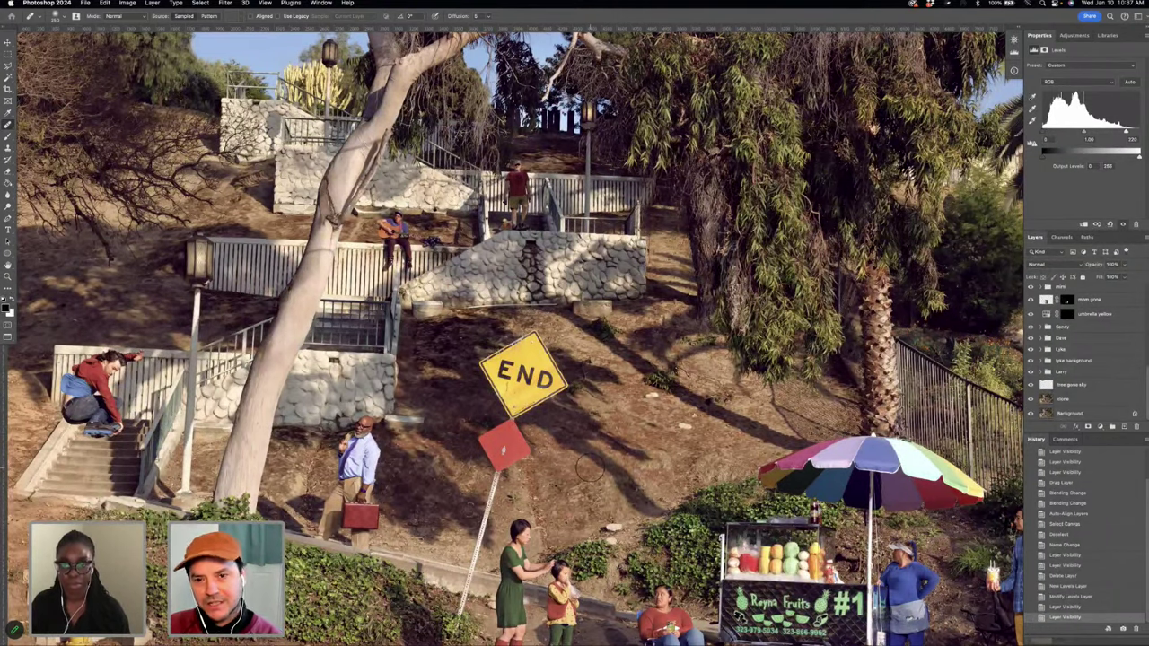
scroll(590, 466, down, 2)
scroll(590, 467, left, 1)
scroll(590, 466, right, 3)
scroll(590, 466, down, 1)
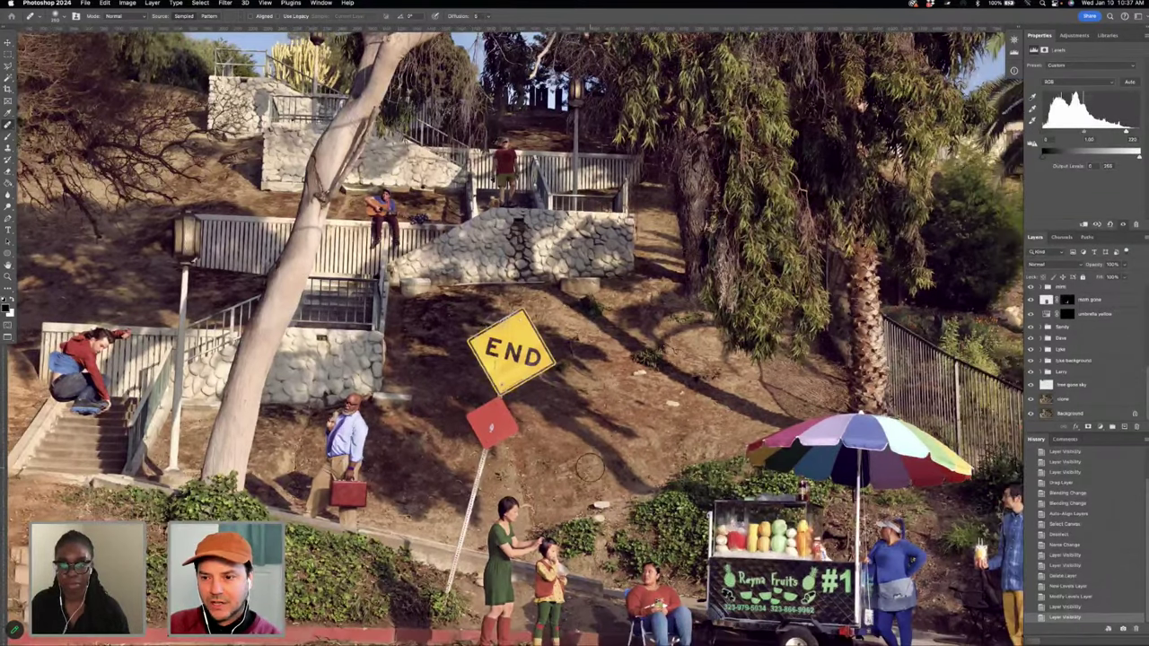
scroll(590, 466, right, 1)
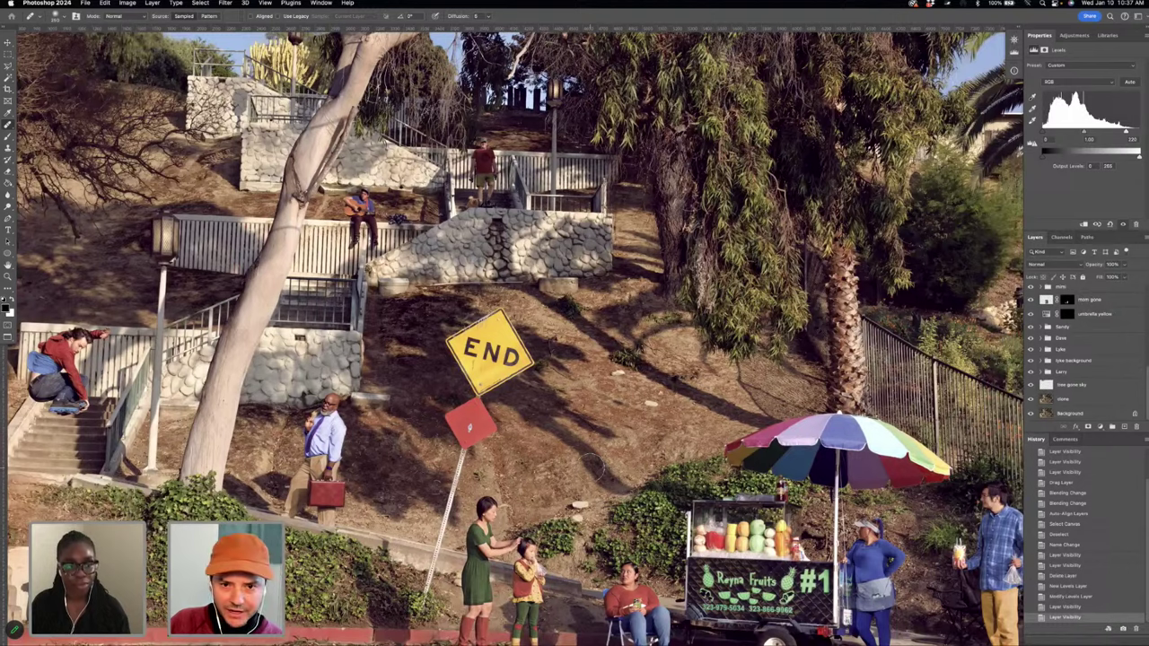
scroll(590, 467, down, 5)
scroll(590, 467, right, 3)
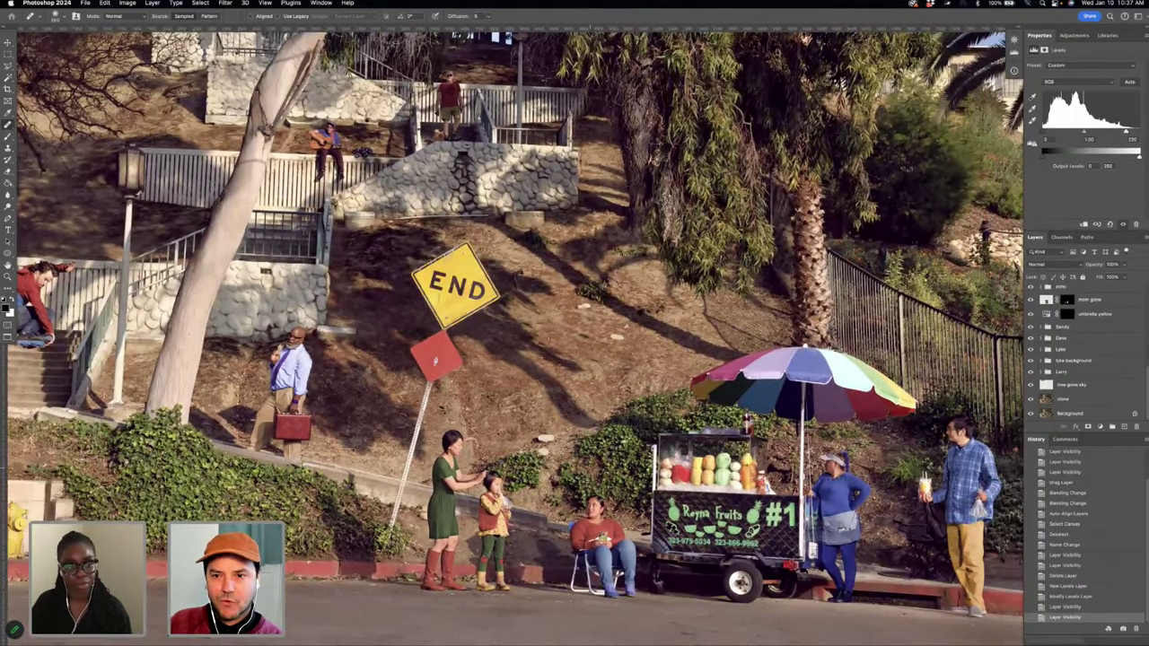
scroll(590, 466, left, 5)
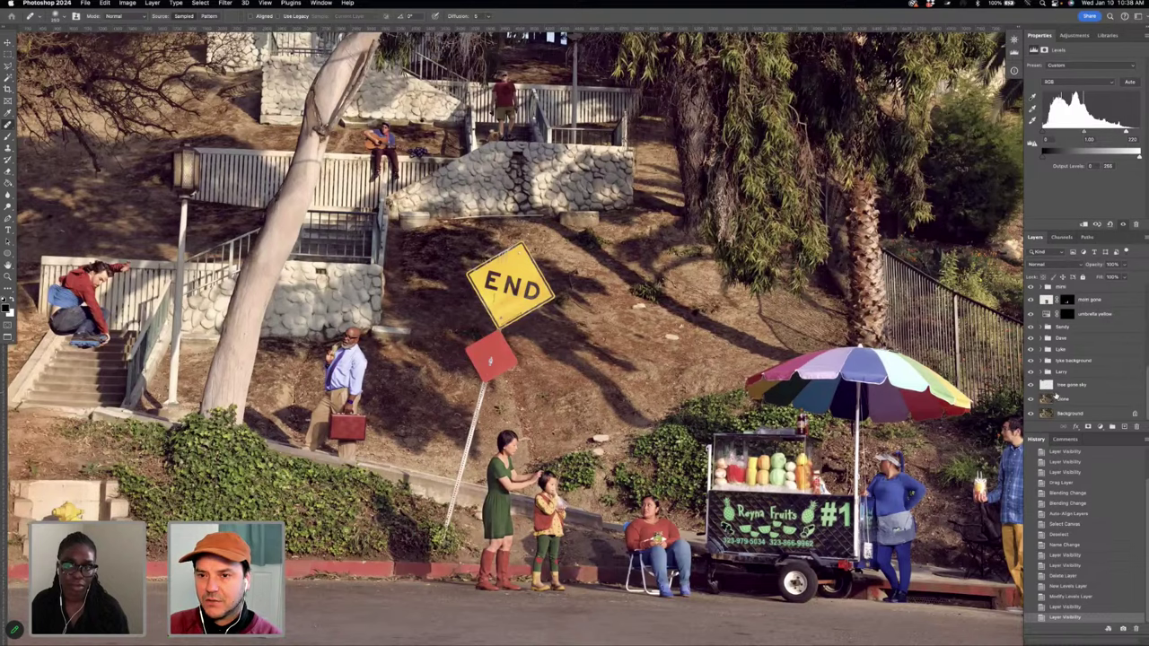
scroll(902, 391, down, 3)
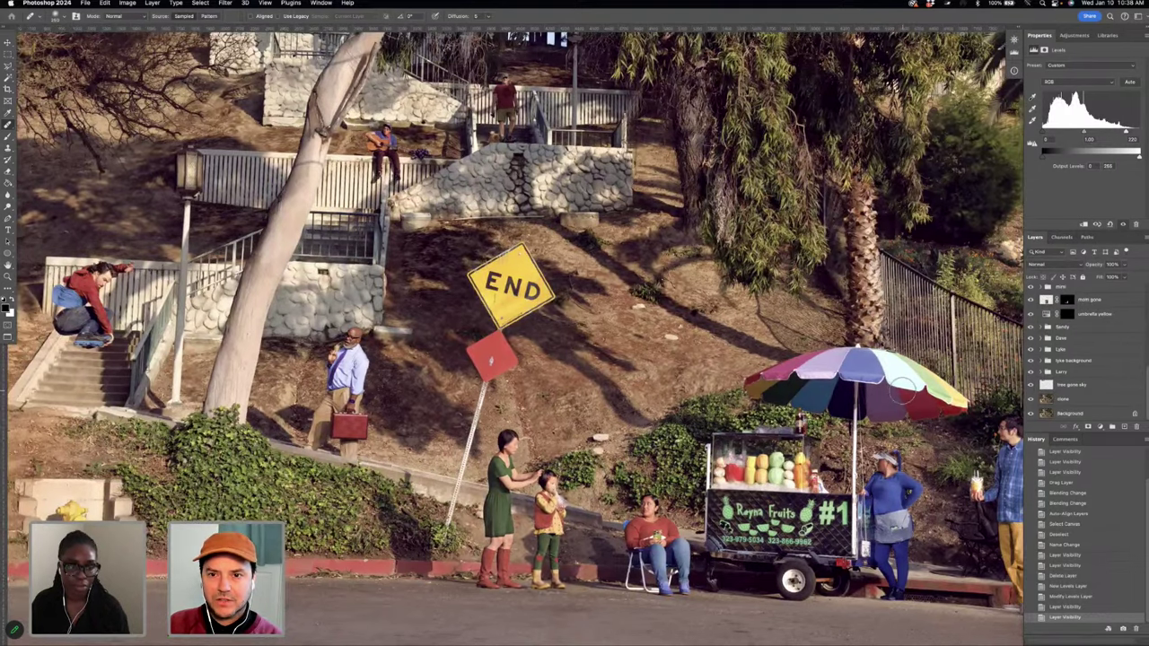
scroll(541, 381, down, 3)
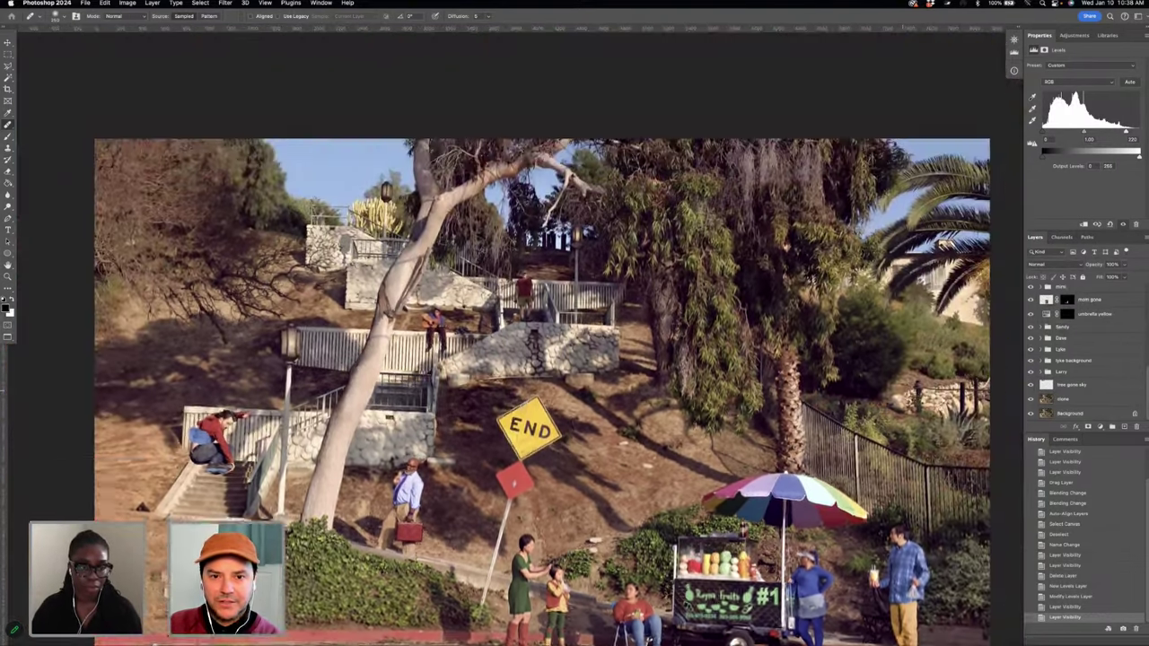
- Toggle the "tree gone sky" layer off and on to compare the overhanging branches in the sky, leaving it visible
scroll(542, 373, down, 2)
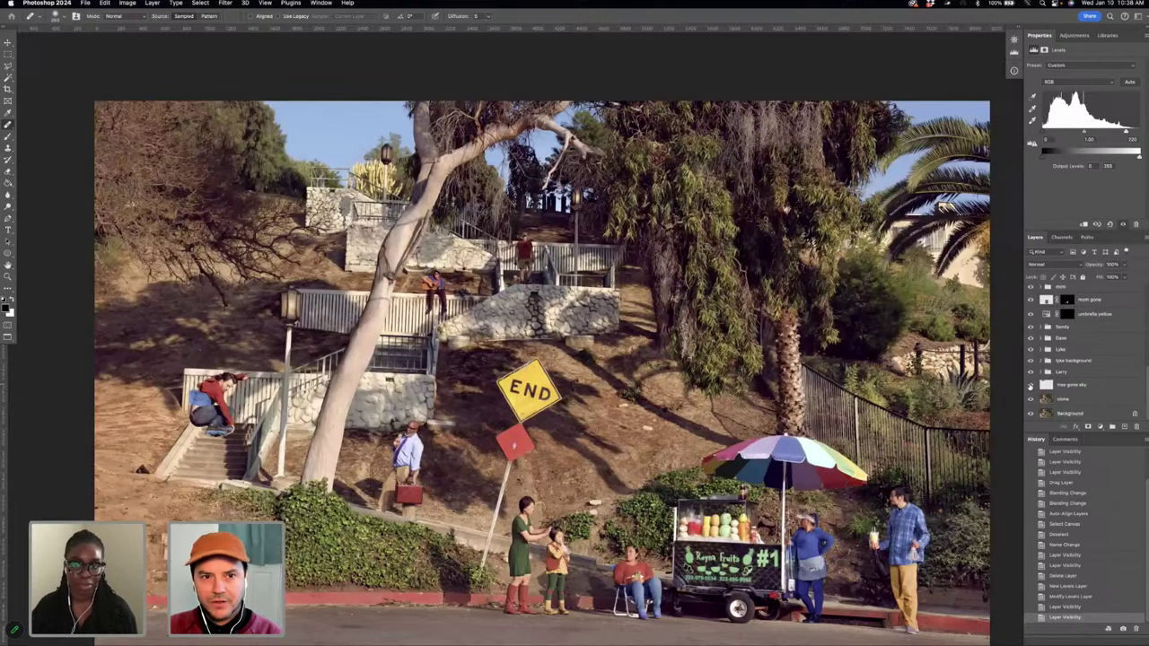
click(1031, 384)
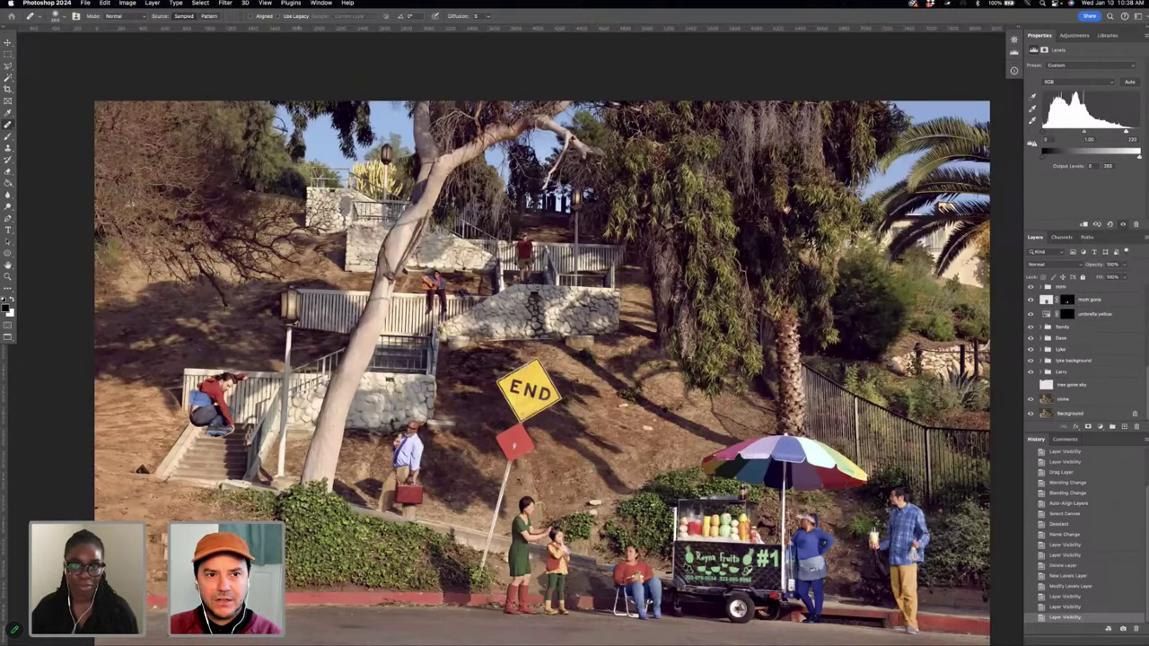
scroll(273, 130, up, 3)
scroll(273, 129, up, 5)
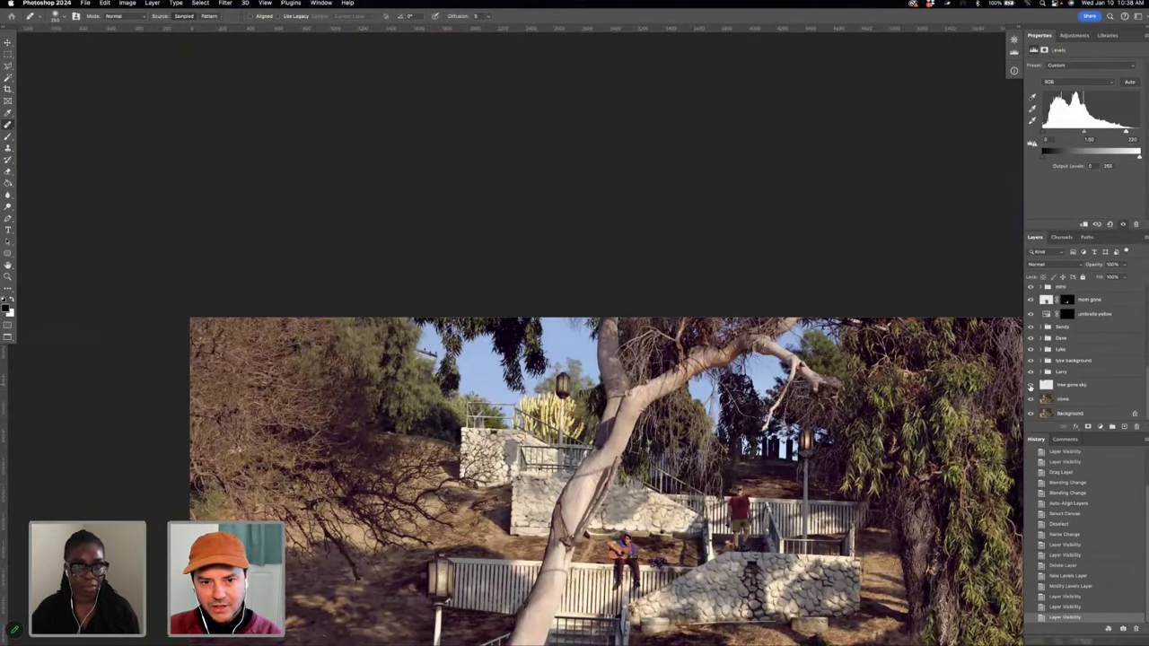
click(1031, 386)
click(1031, 386)
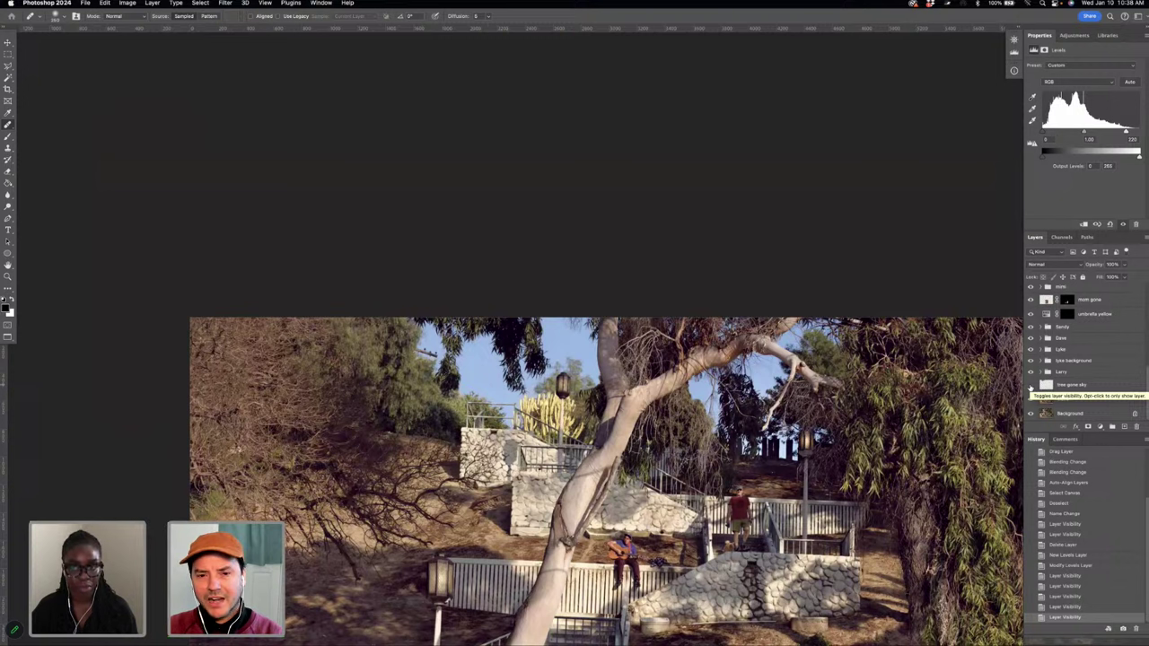
click(1031, 387)
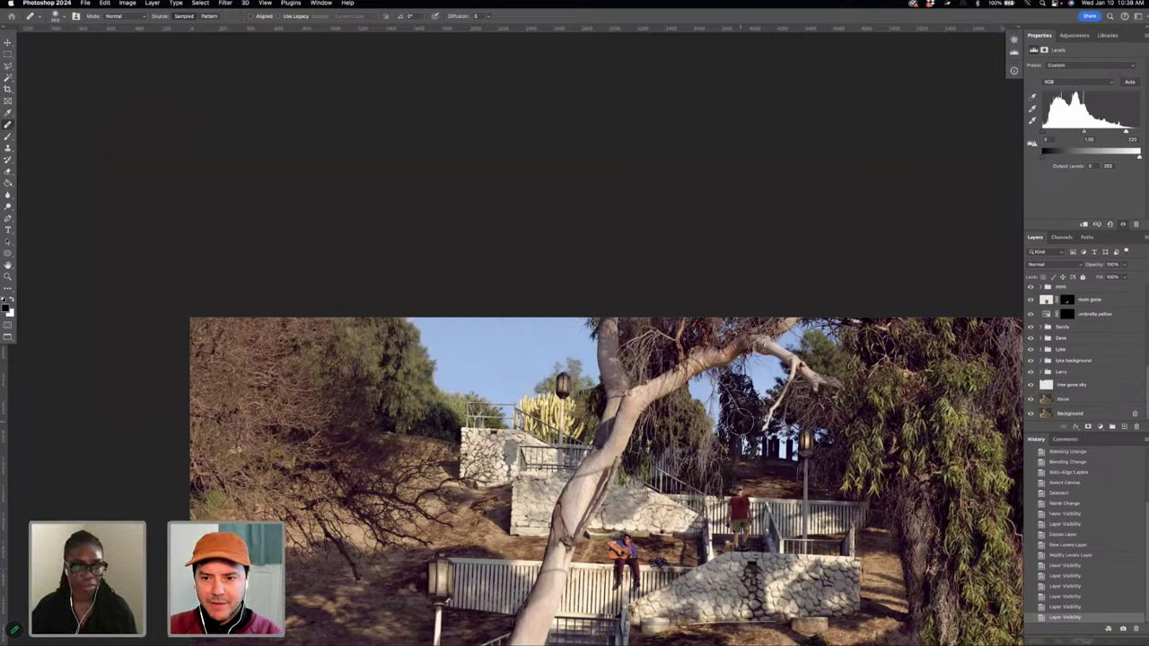
- Hide the "clone" layer and follow the power line across the trees to the palm
scroll(733, 422, down, 1)
scroll(969, 404, down, 3)
scroll(969, 404, right, 5)
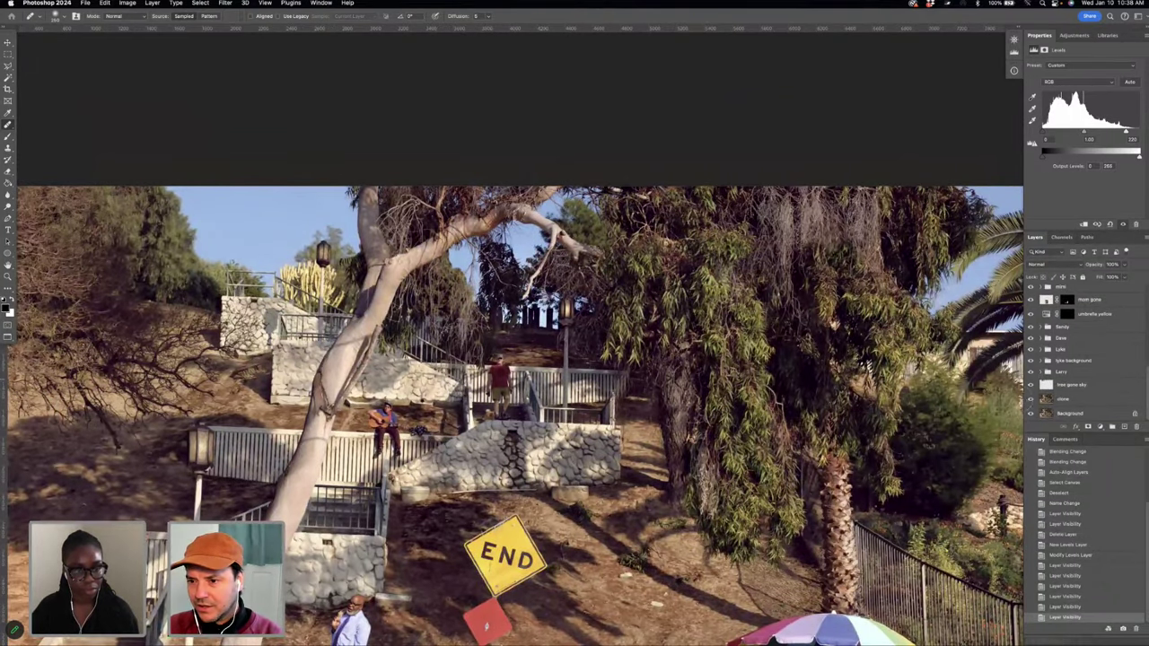
click(1031, 399)
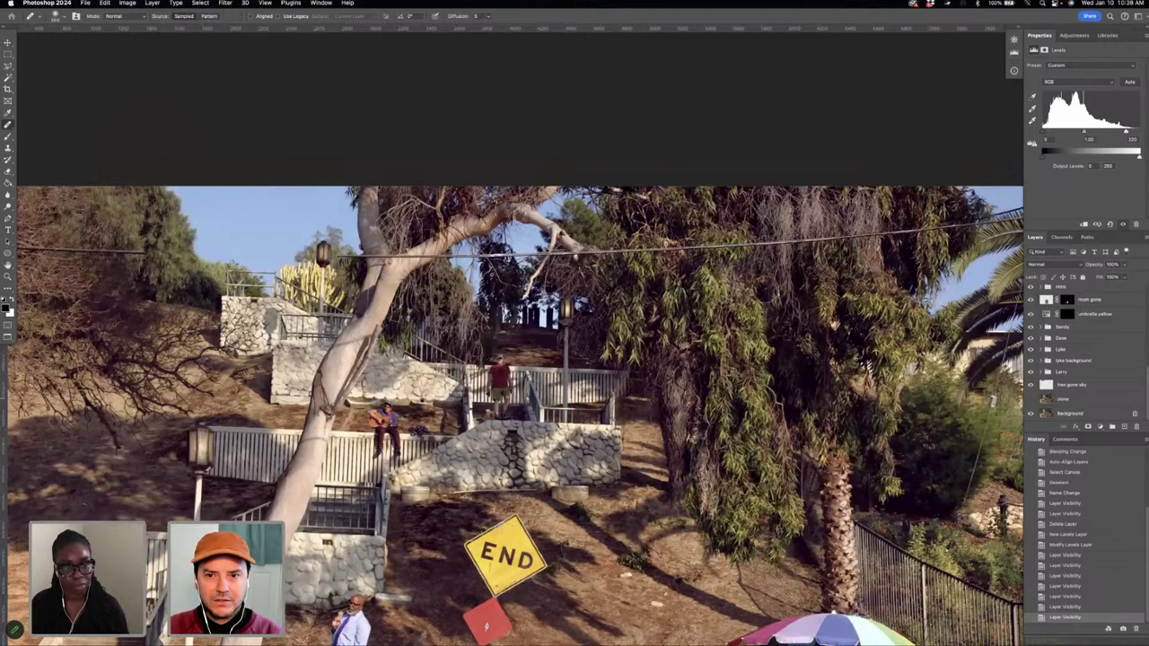
scroll(517, 413, up, 1)
scroll(516, 413, right, 2)
scroll(516, 422, up, 1)
scroll(516, 421, right, 2)
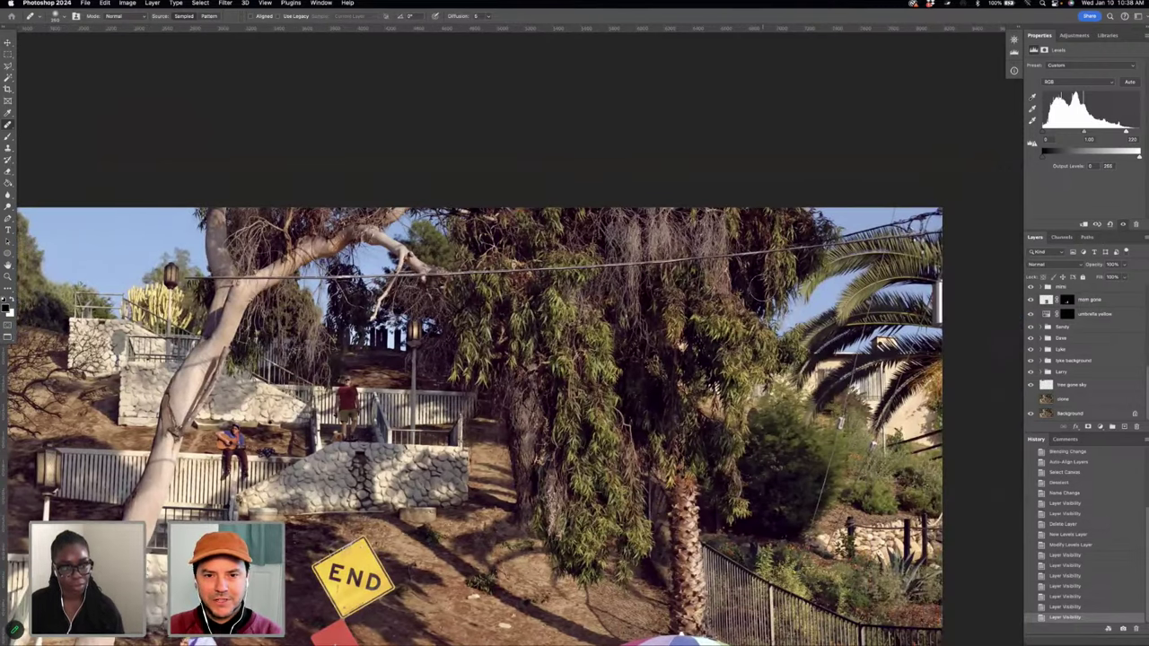
scroll(516, 426, left, 5)
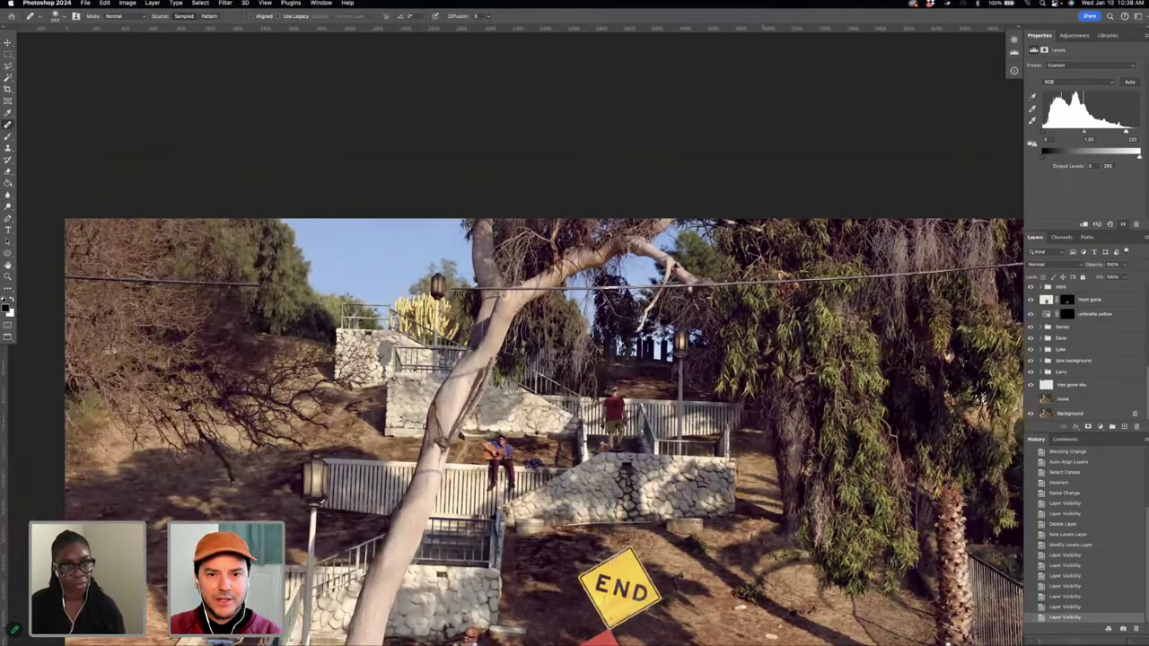
scroll(516, 431, right, 4)
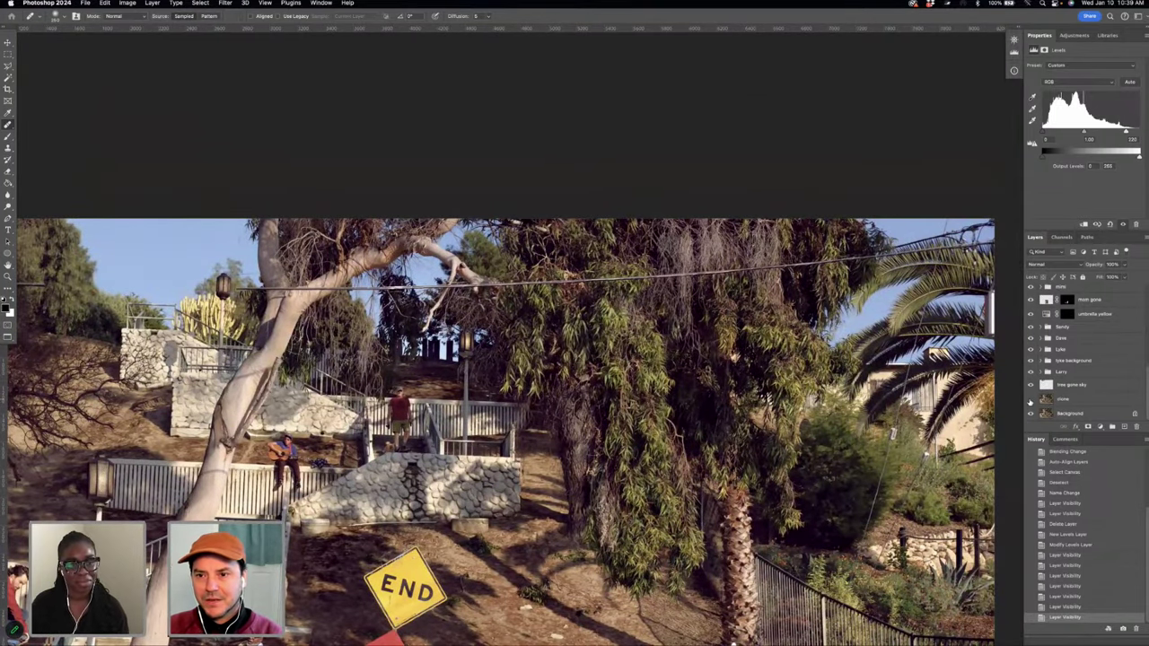
- Compare the palm and power line area with and without the "clone" layer, leaving the layer hidden
click(1030, 400)
click(1031, 399)
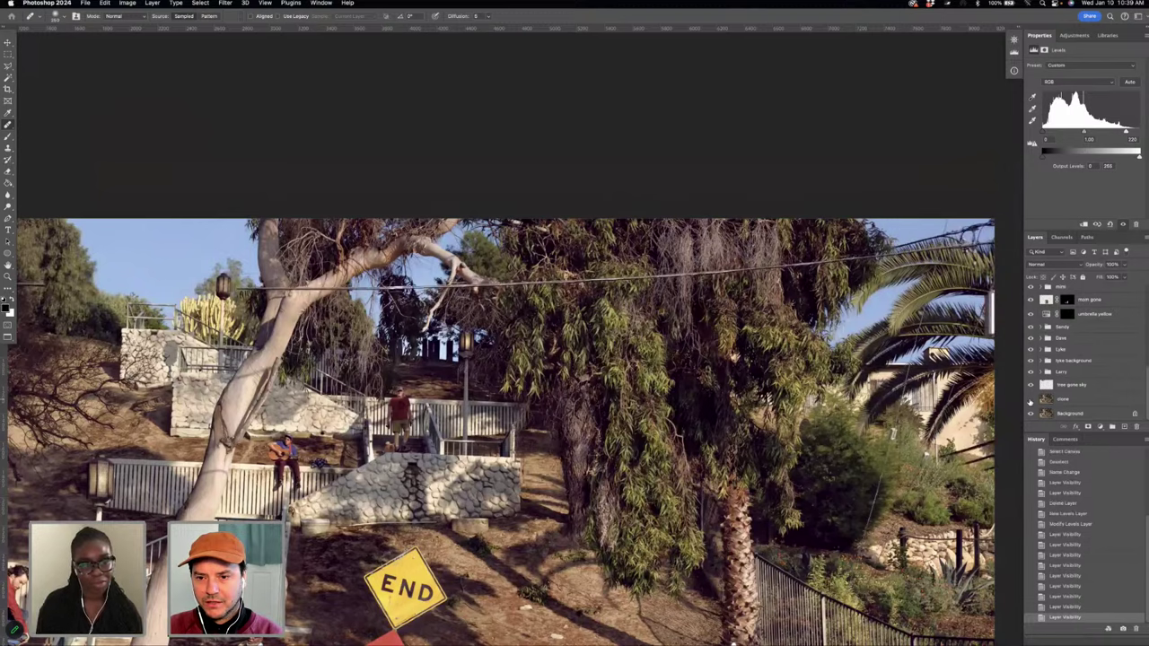
scroll(741, 314, down, 3)
scroll(741, 314, right, 4)
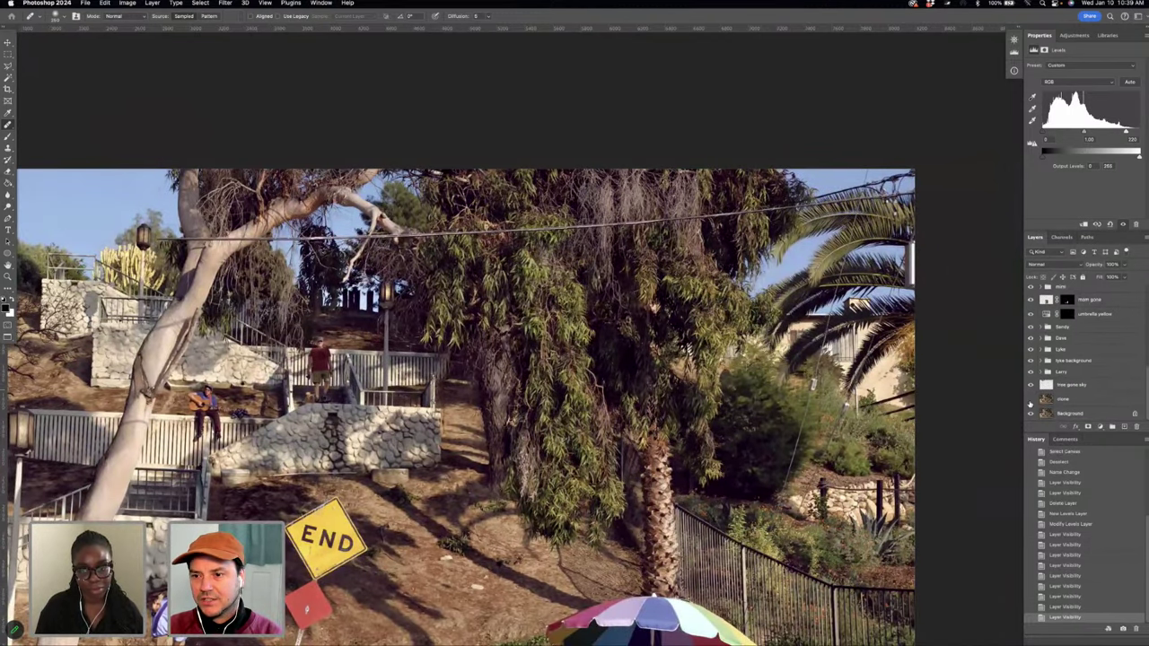
click(1031, 400)
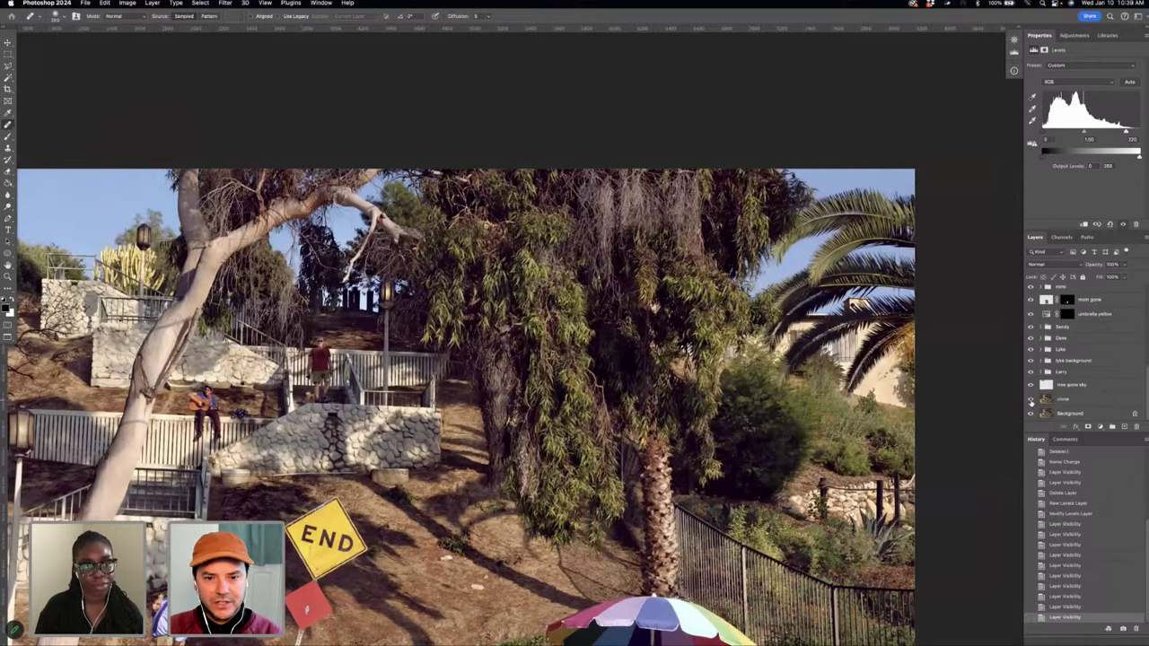
click(1031, 400)
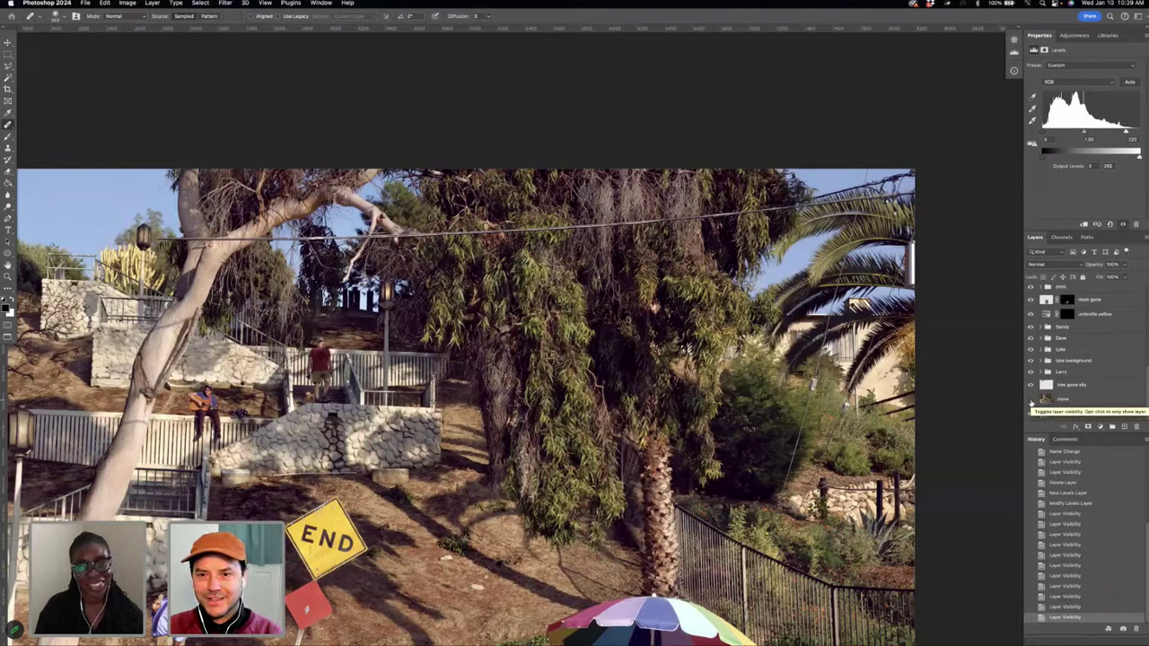
click(1030, 401)
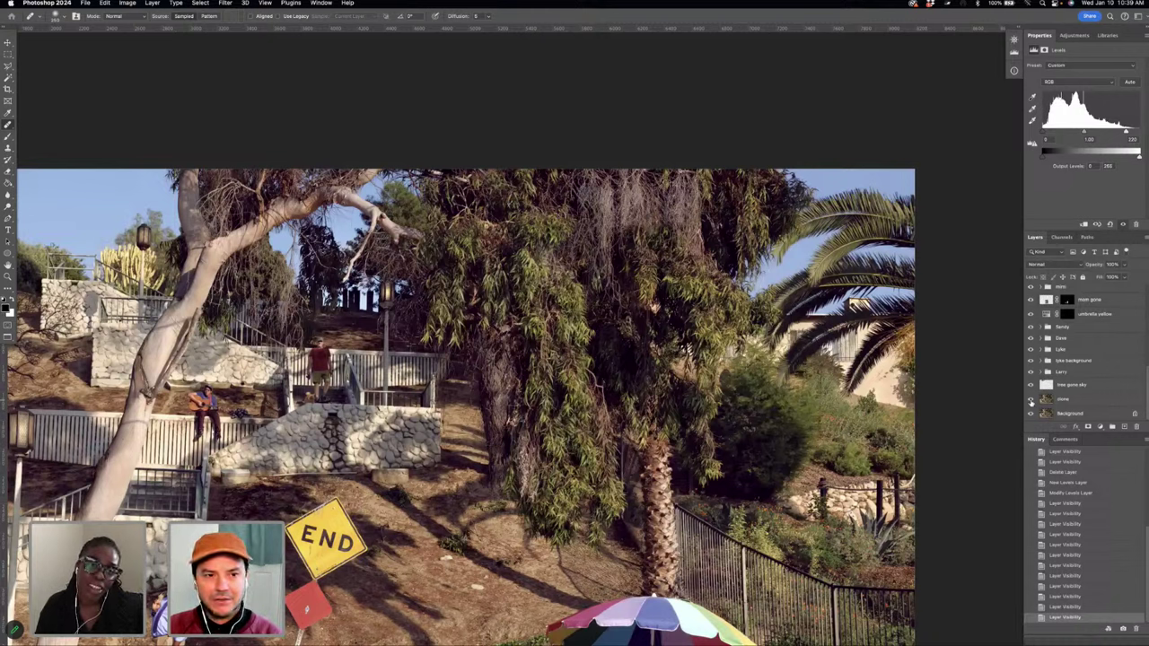
click(1030, 400)
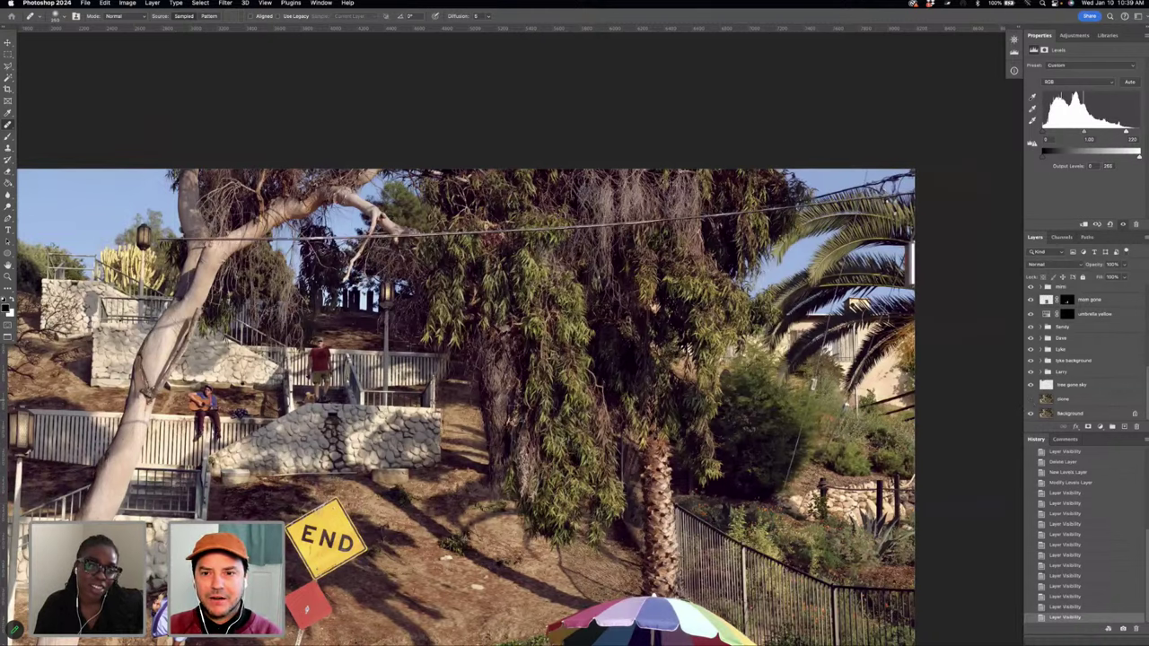
- Examine the uncleaned power line closely, from the leaning tree through the hanging foliage to the palm
scroll(606, 363, up, 1)
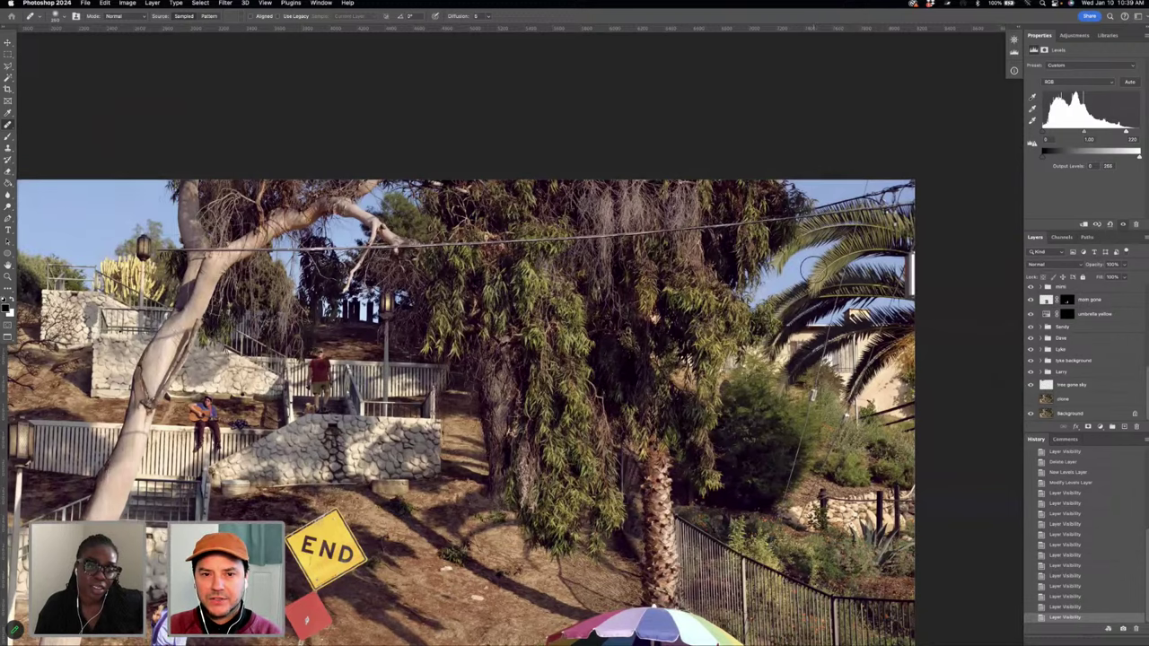
scroll(516, 413, left, 10)
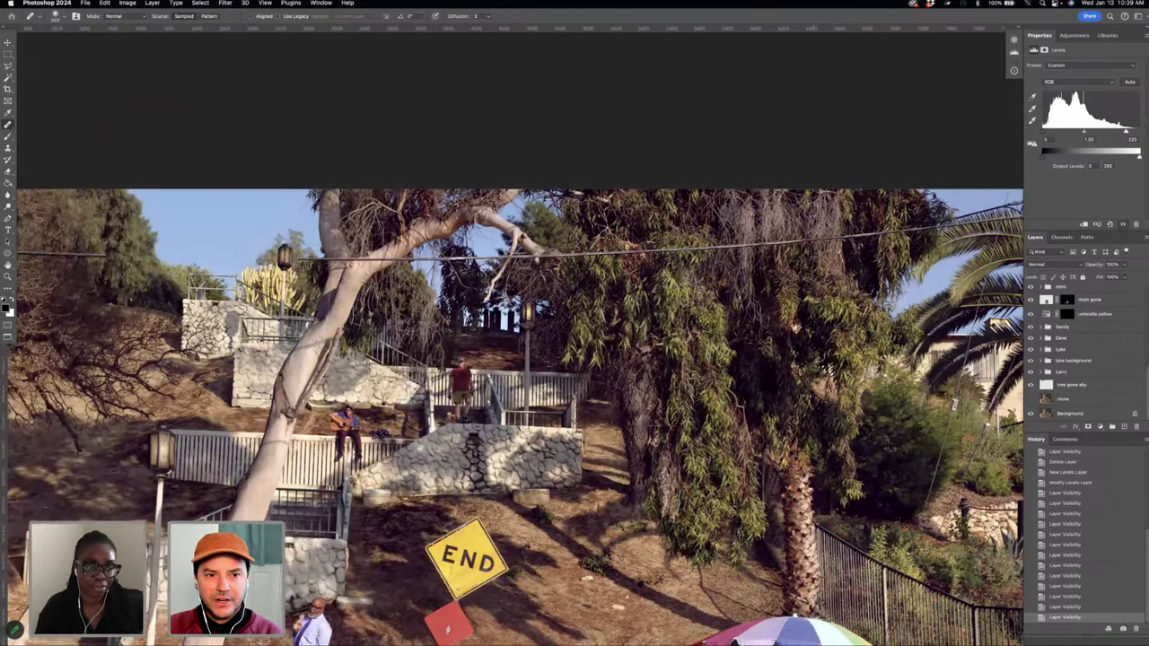
scroll(516, 417, left, 3)
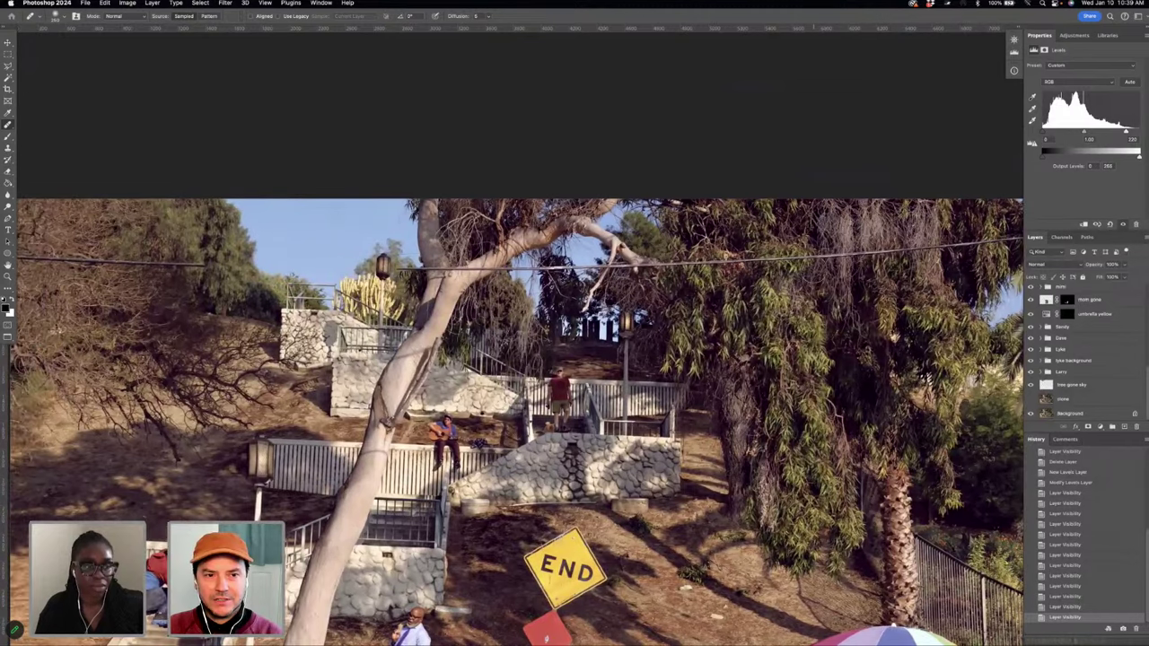
scroll(516, 417, left, 1)
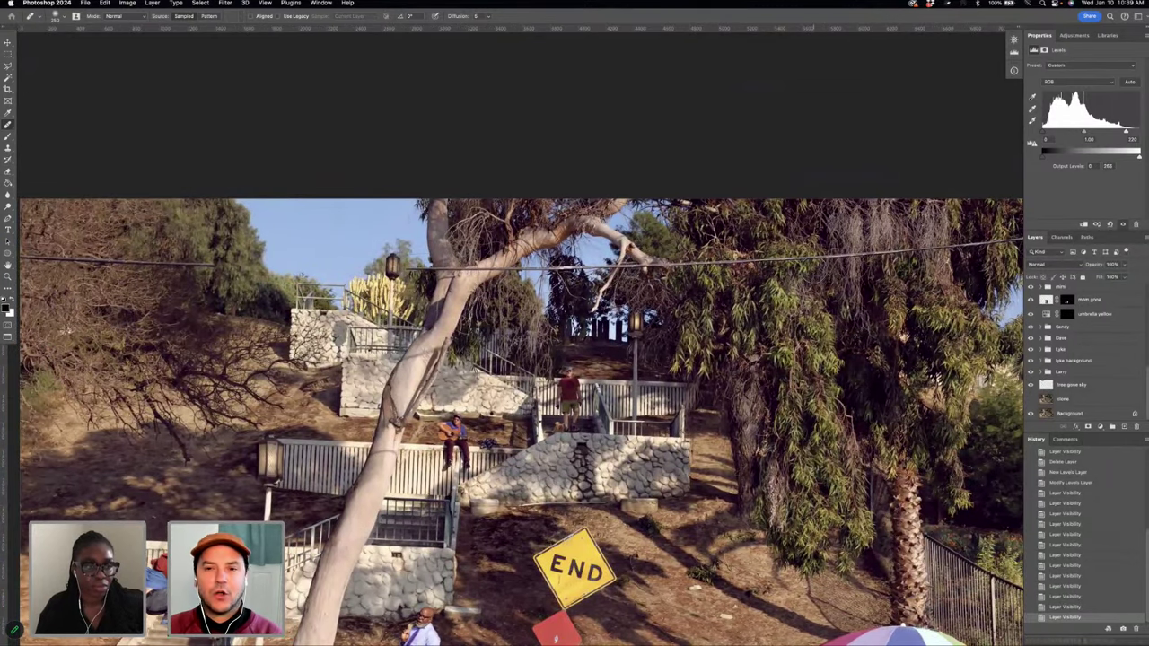
scroll(516, 417, right, 11)
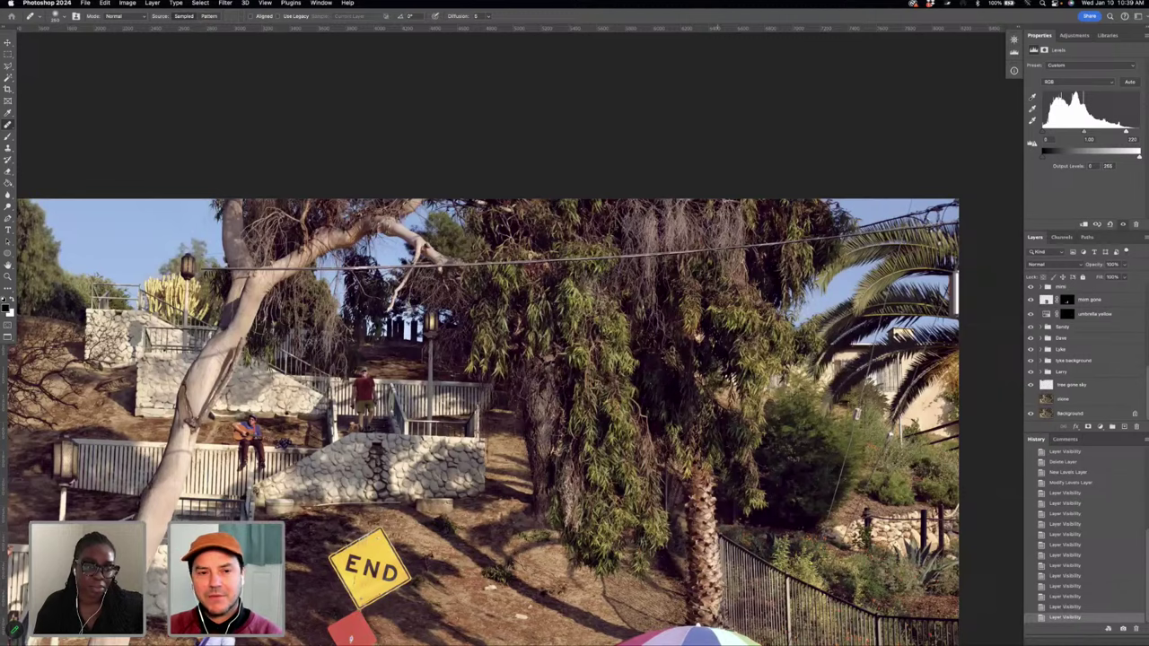
key(super+equal)
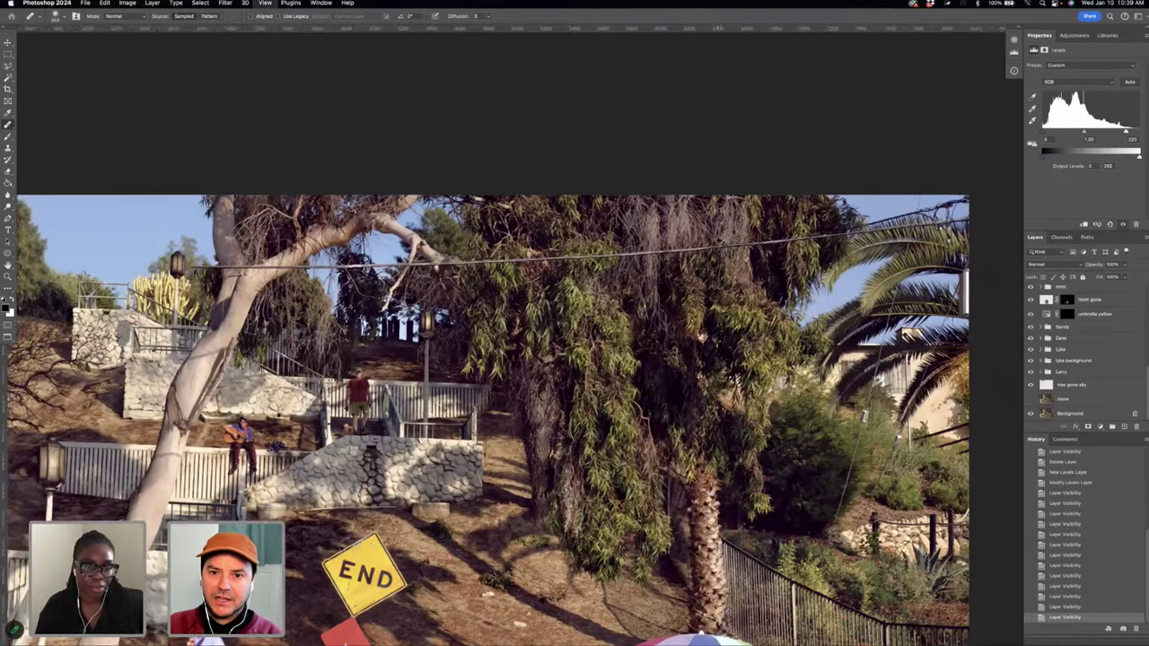
key(super+equal)
key(super+equal)
key(super+equal)
key(super+equal)
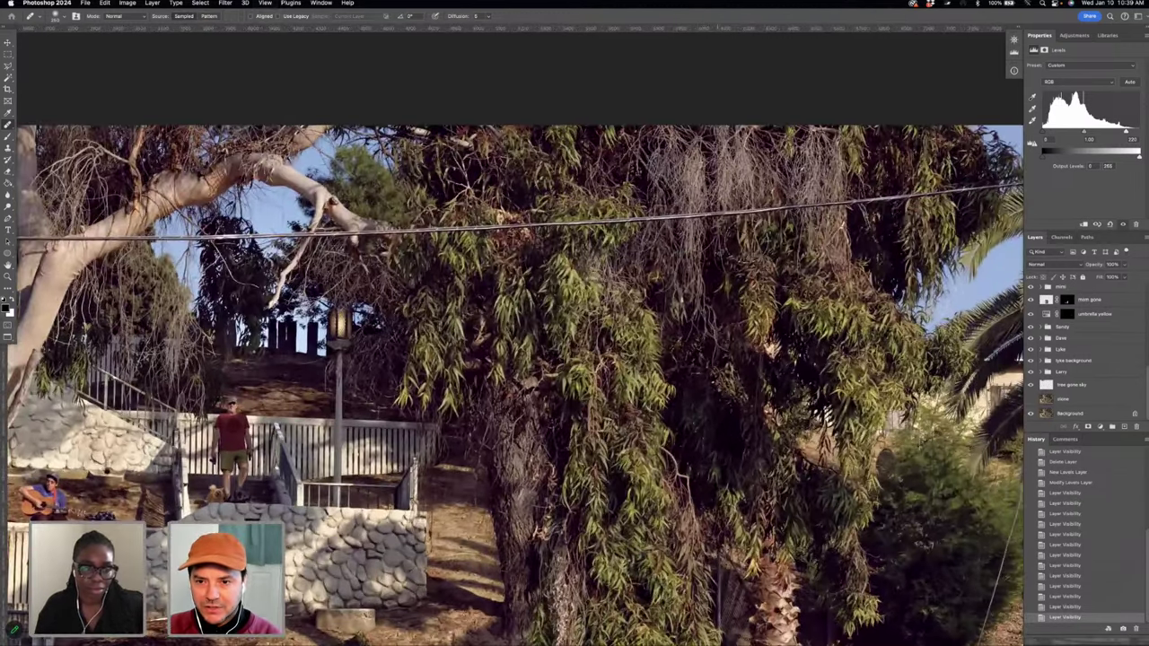
scroll(516, 409, right, 5)
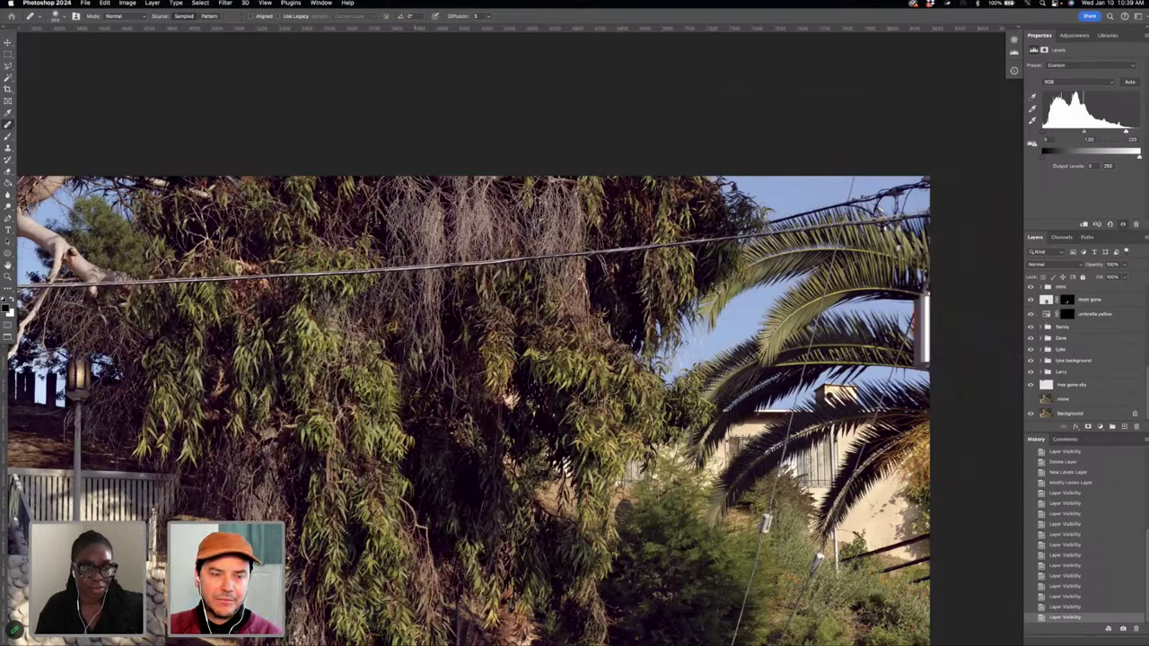
click(265, 3)
key(super+minus)
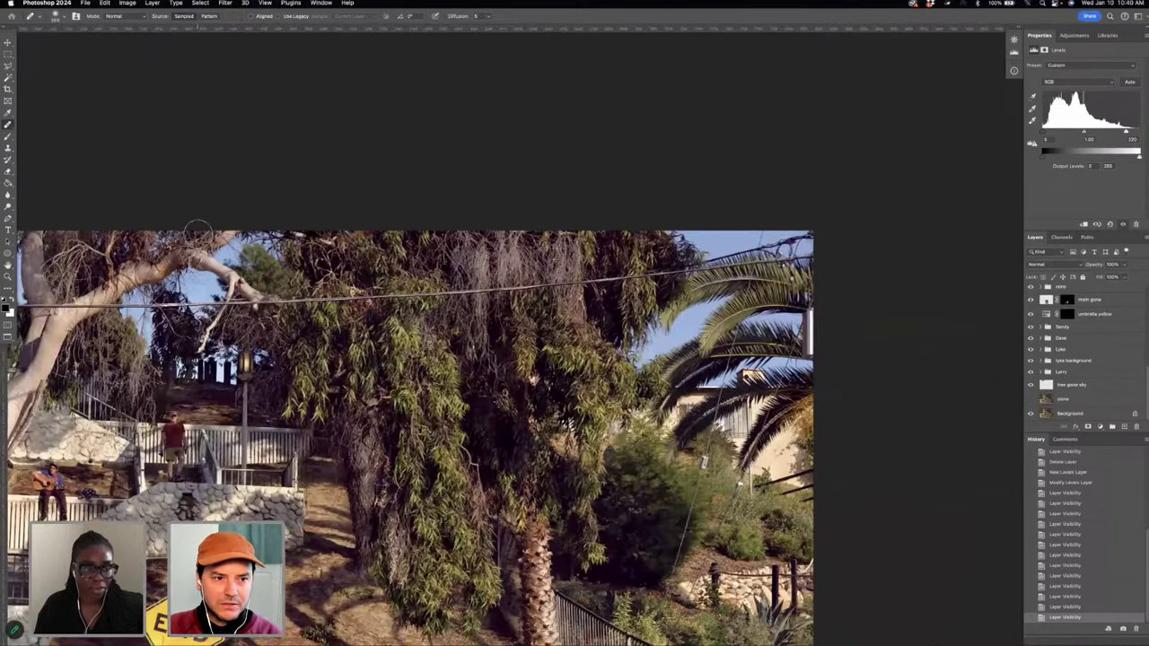
scroll(199, 232, up, 3)
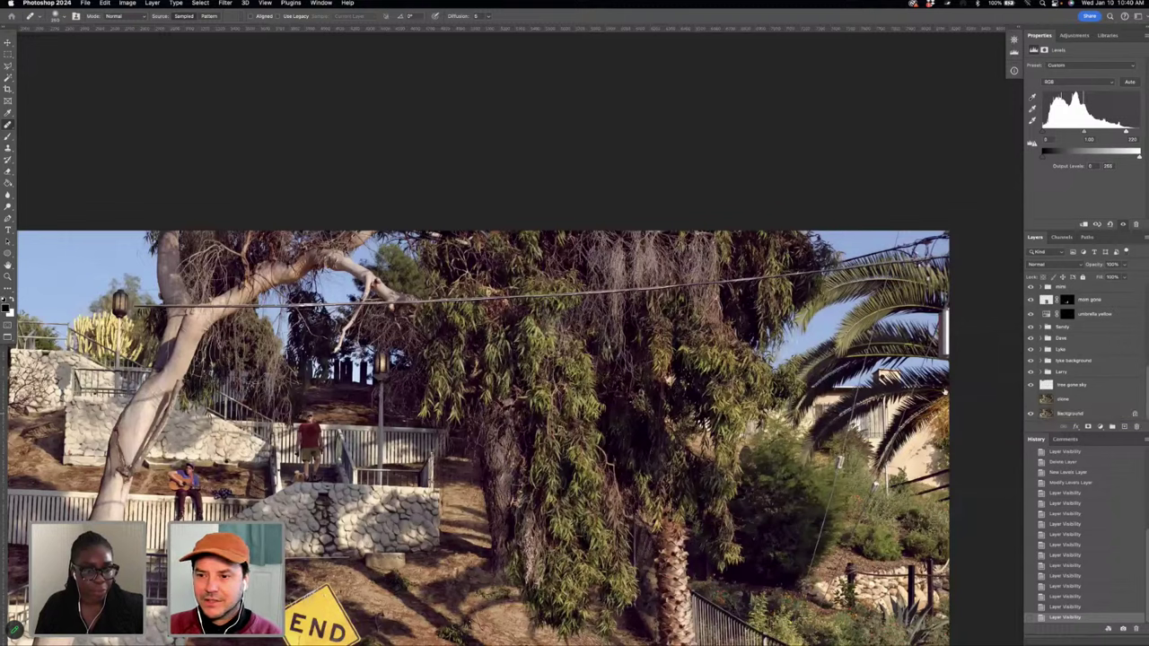
- On the Background layer, outline the long power line with the Polygonal Lasso and run Generative Fill with the prompt "remove power line"
click(1046, 414)
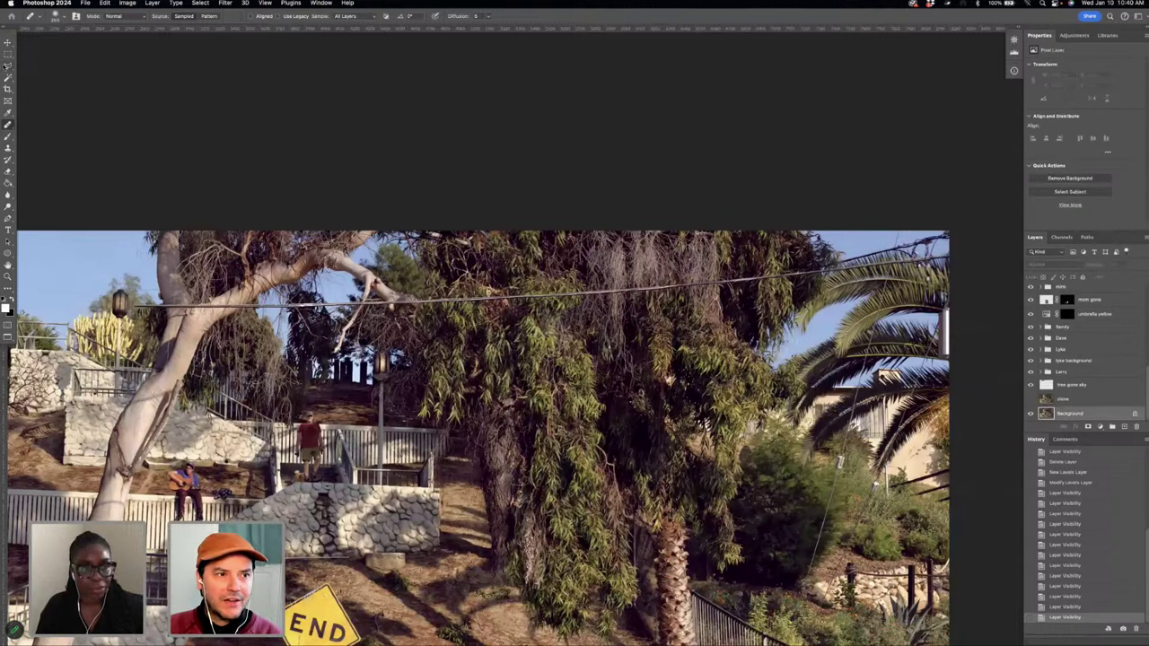
click(8, 66)
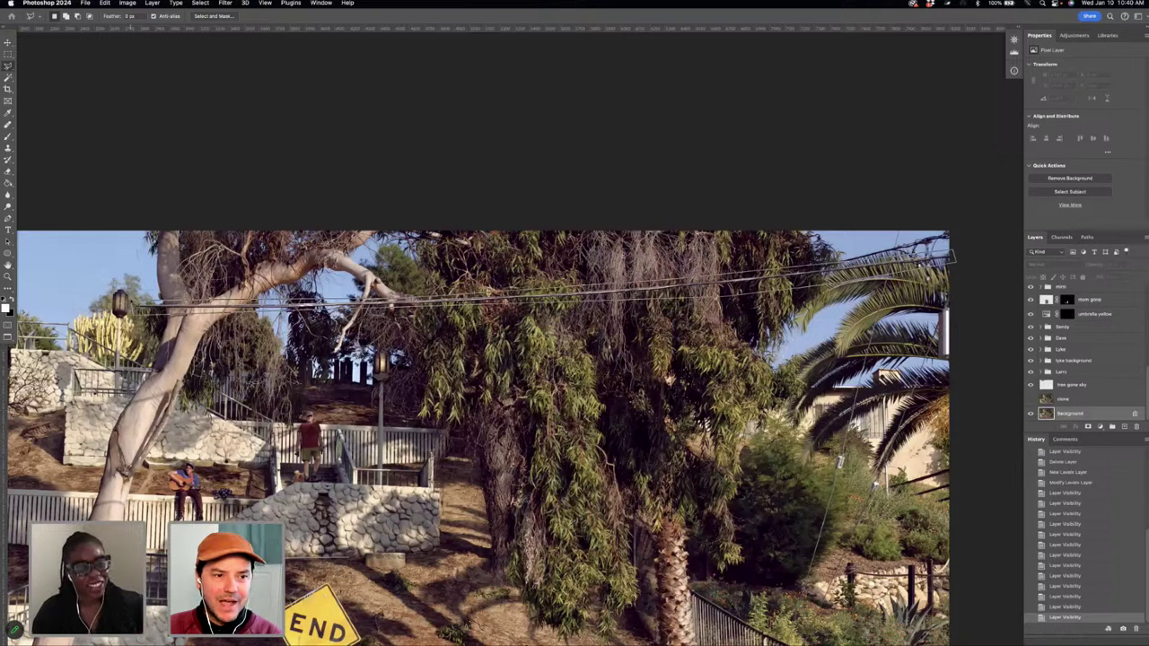
key(Return)
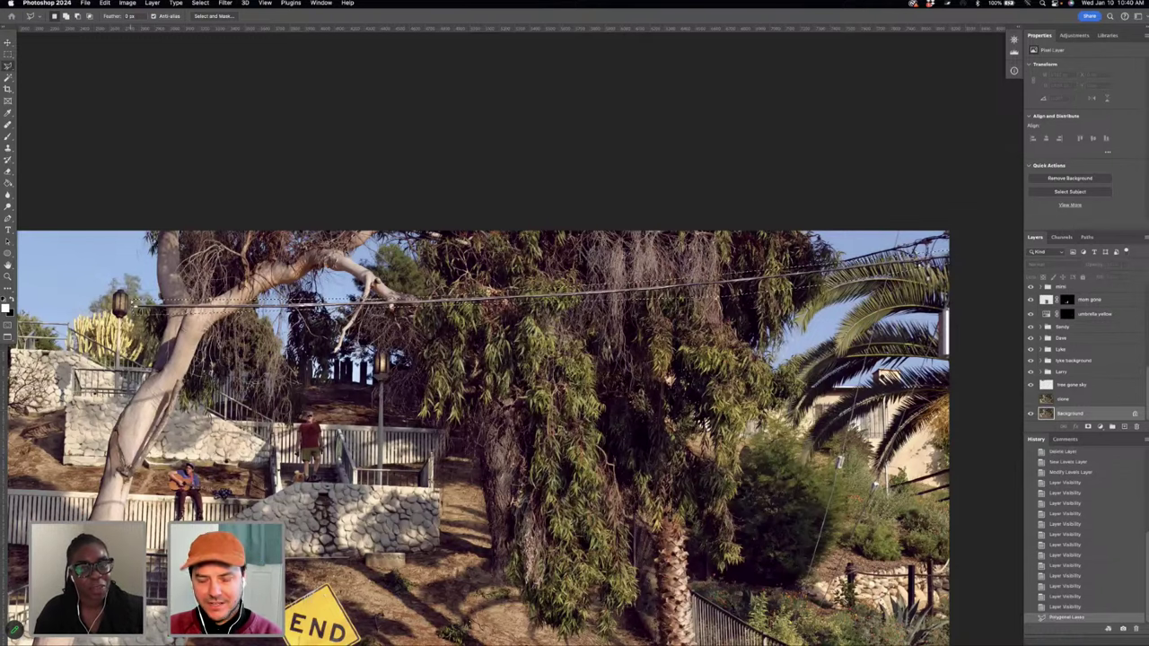
key(super+shift+g)
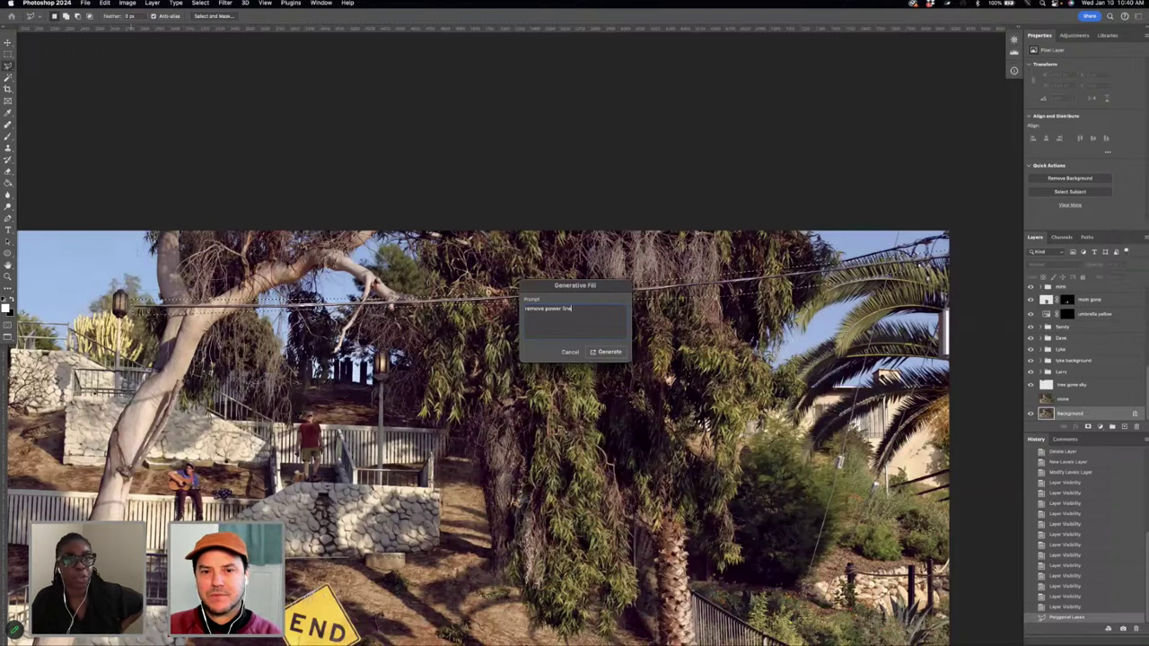
key(Return)
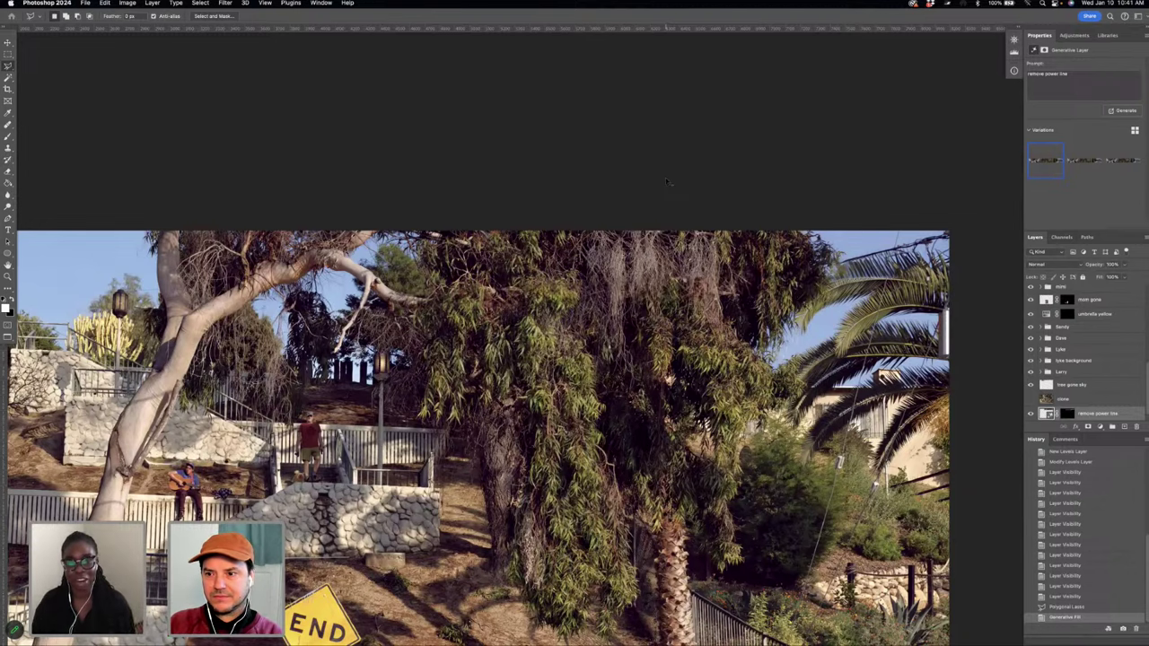
- Inspect the generated fill enlarged, from the hanging foliage across to the leaning tree and lamp post
key(super+equal)
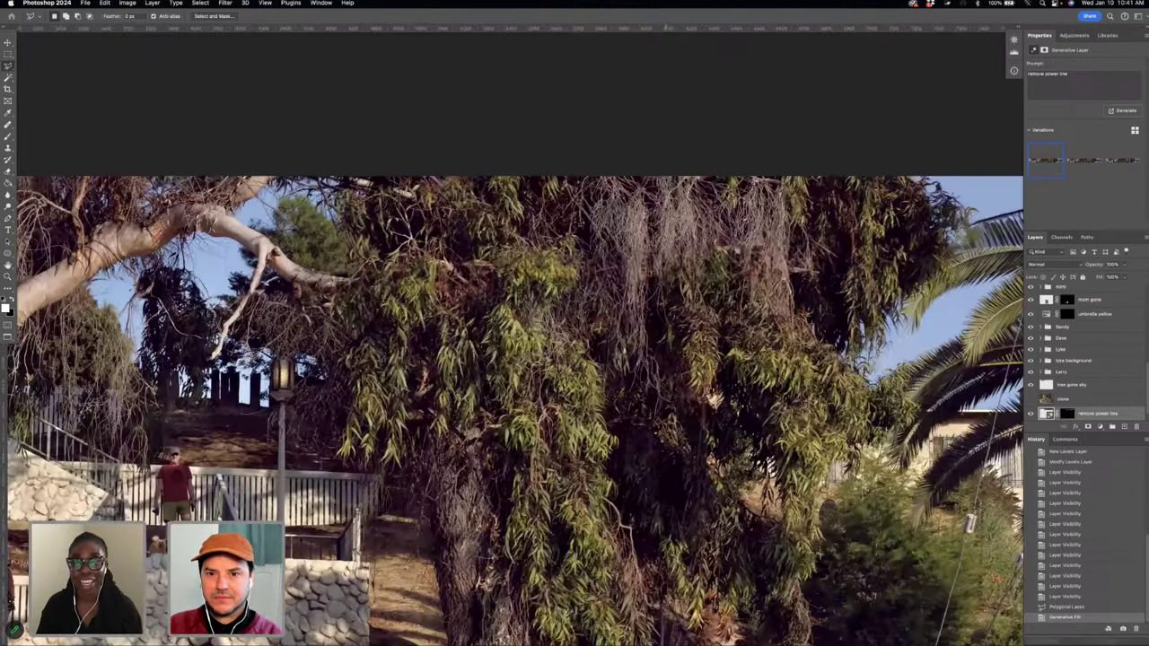
scroll(670, 184, left, 5)
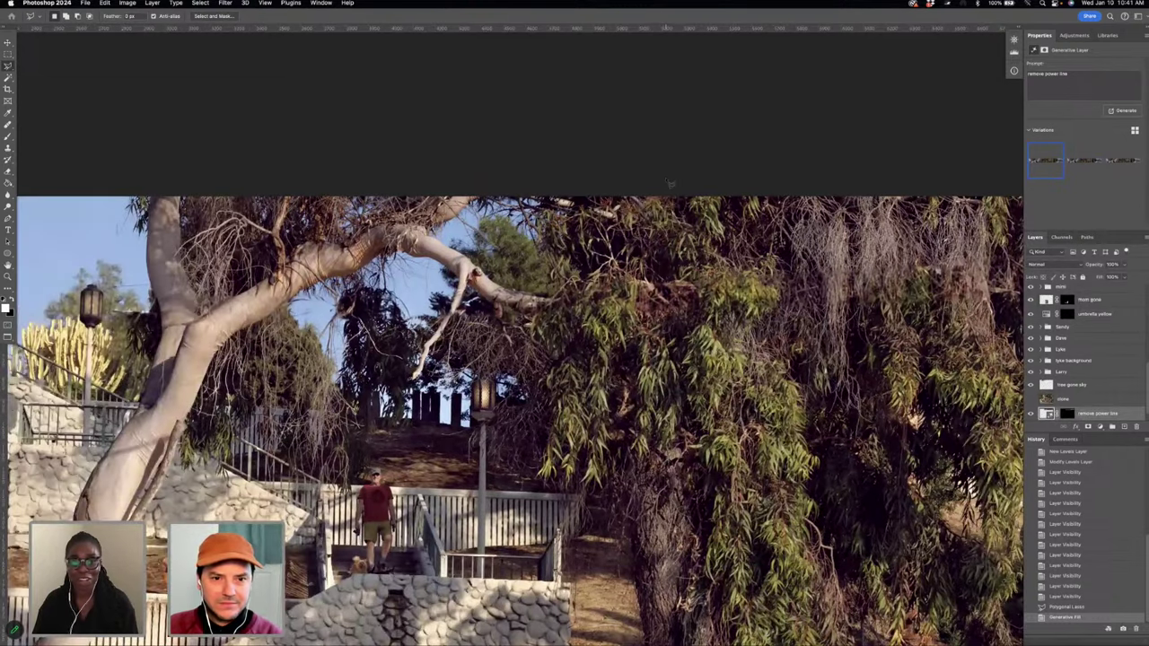
scroll(670, 184, left, 1)
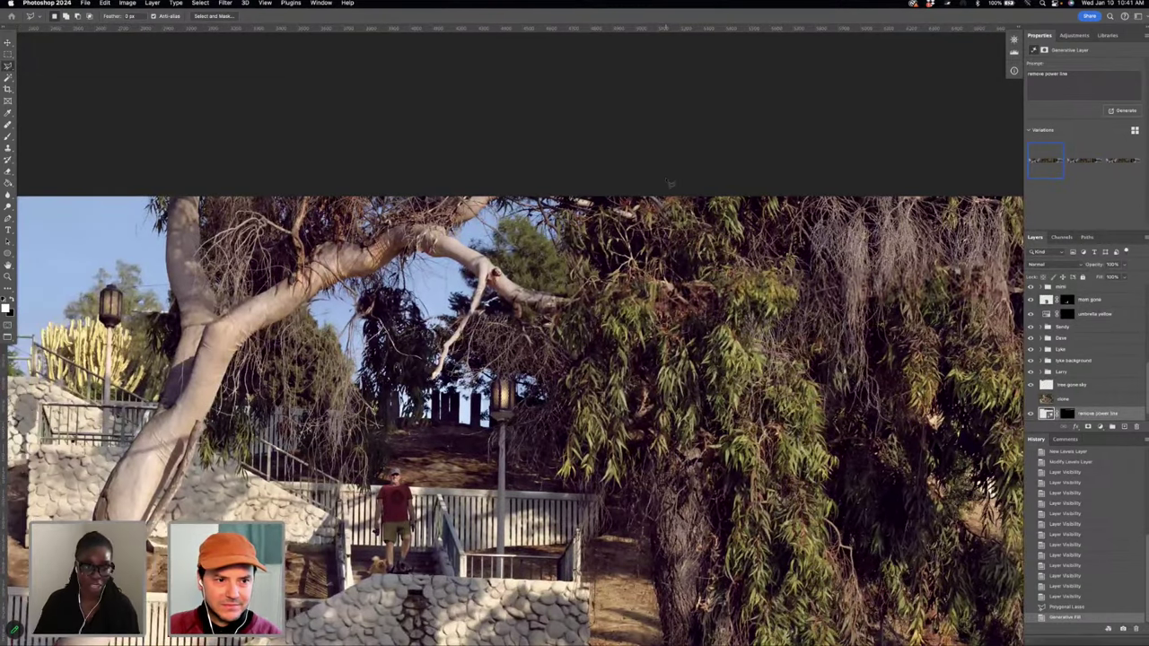
scroll(671, 184, left, 4)
scroll(670, 184, left, 2)
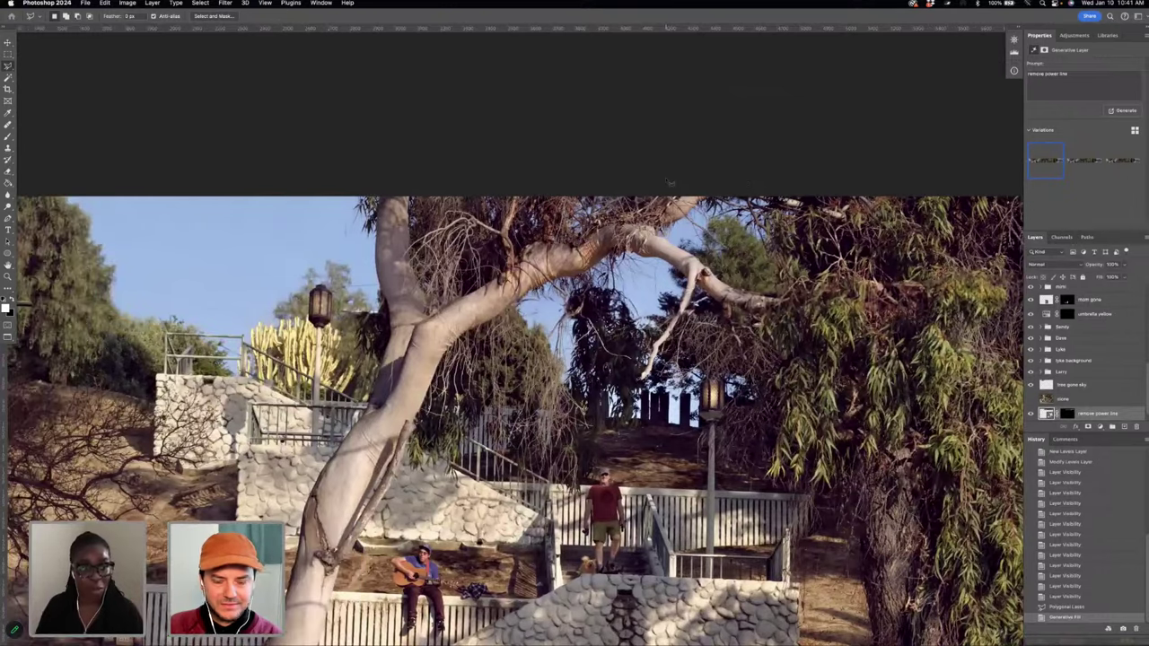
- Compare the leaning tree area enlarged with and without the "remove power line" layer, leaving the layer hidden
key(super+equal)
scroll(670, 184, left, 5)
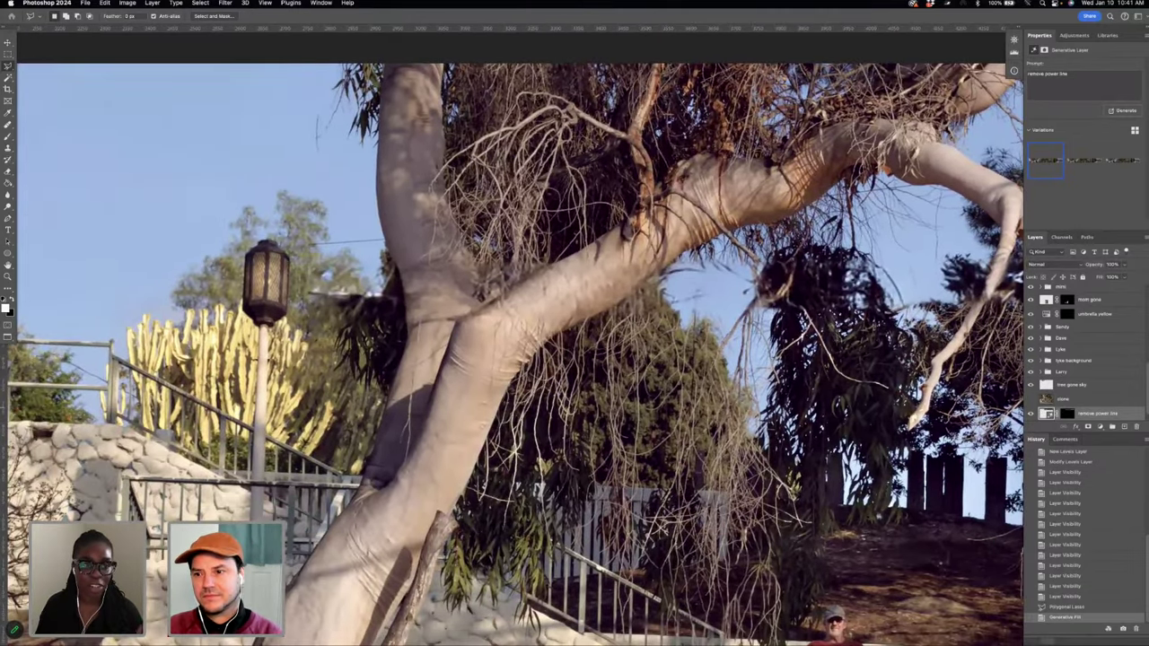
click(1031, 414)
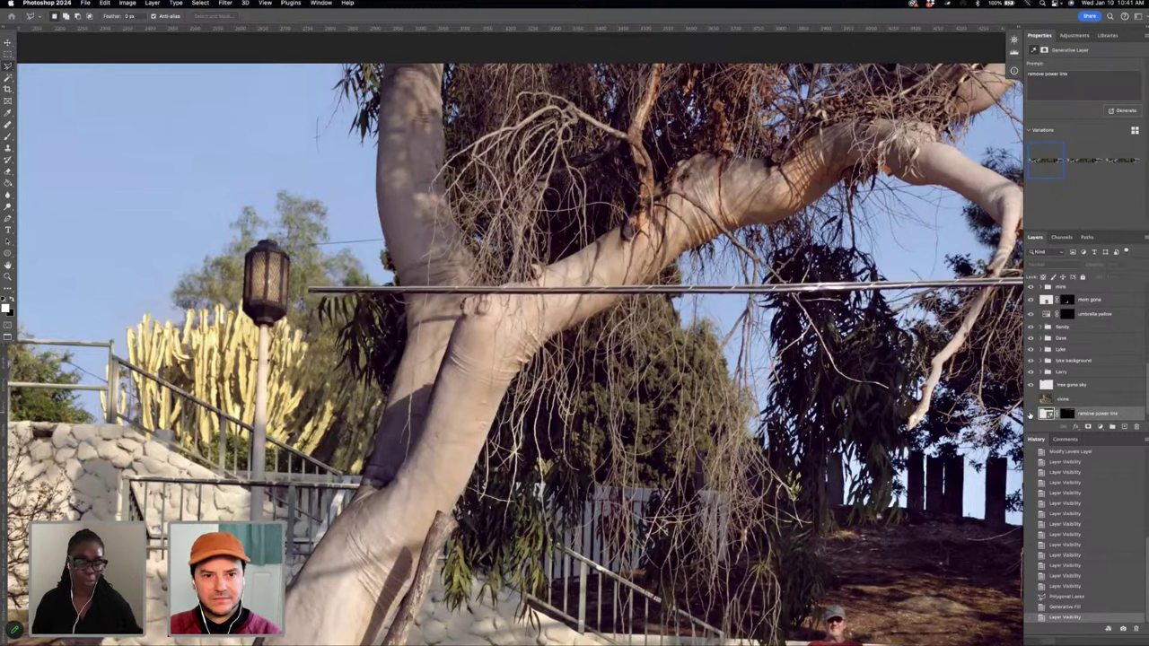
click(1030, 414)
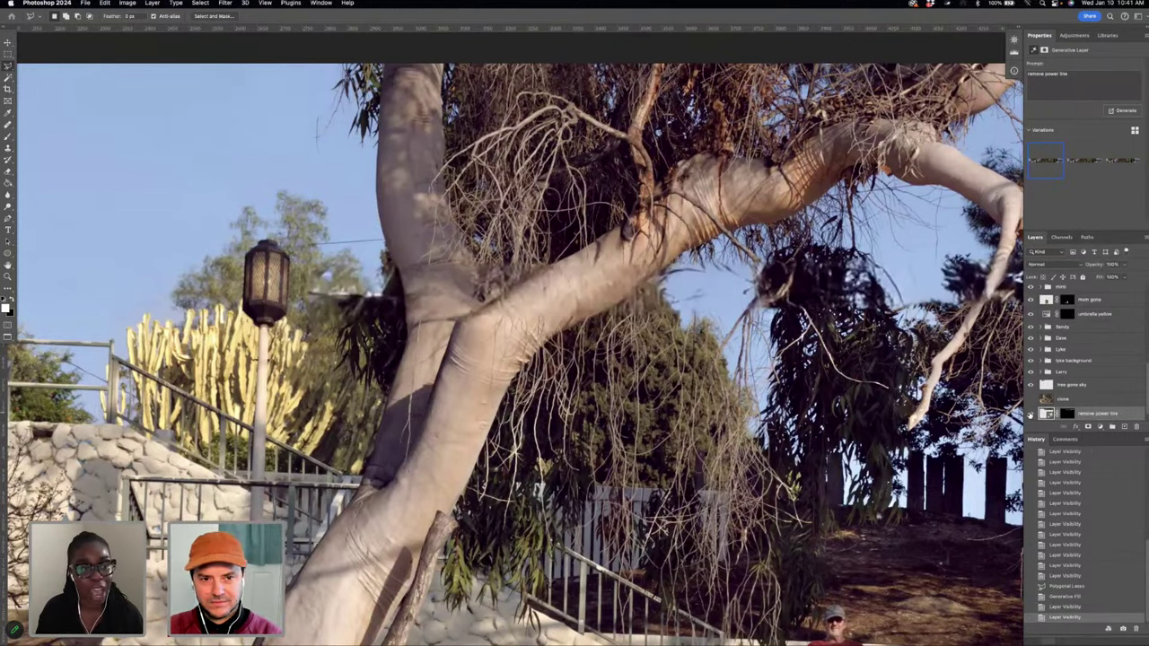
click(1030, 414)
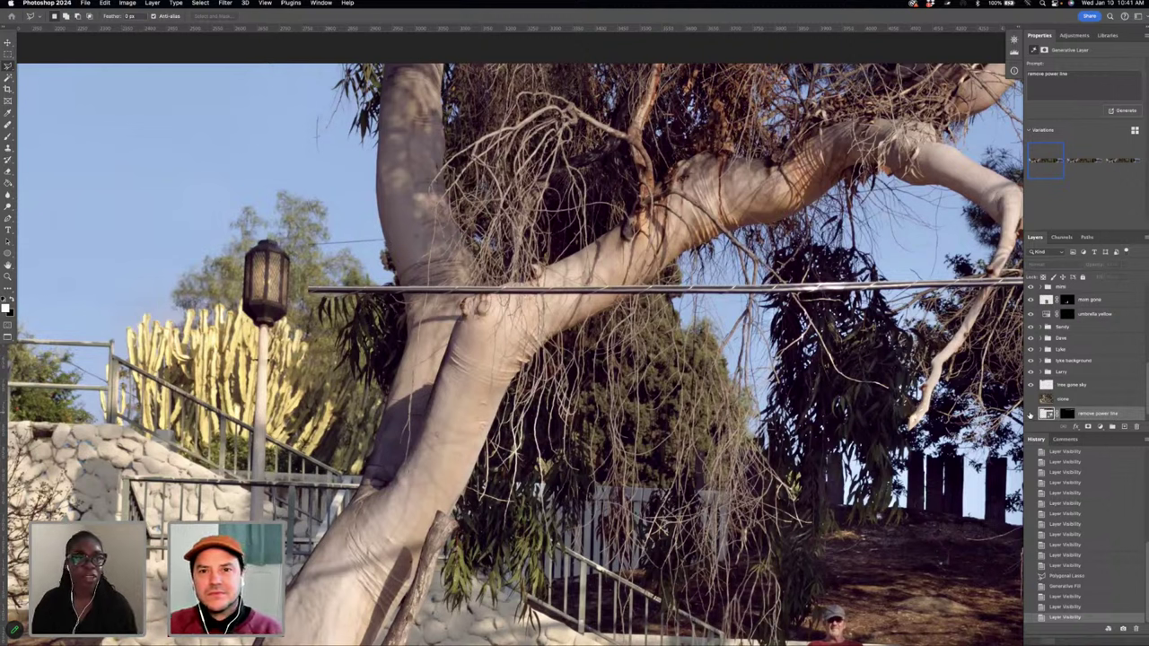
- Preview the second and third generated variations around the leaning tree, leaving the third selected and the generative layer hidden
click(1084, 161)
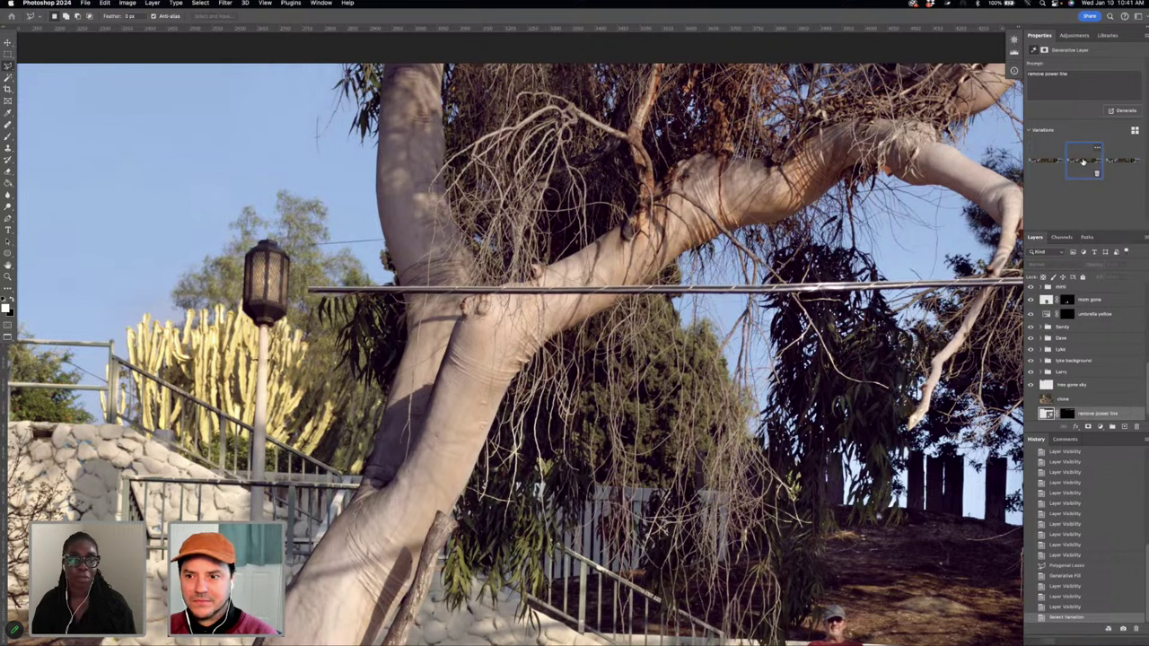
click(1031, 414)
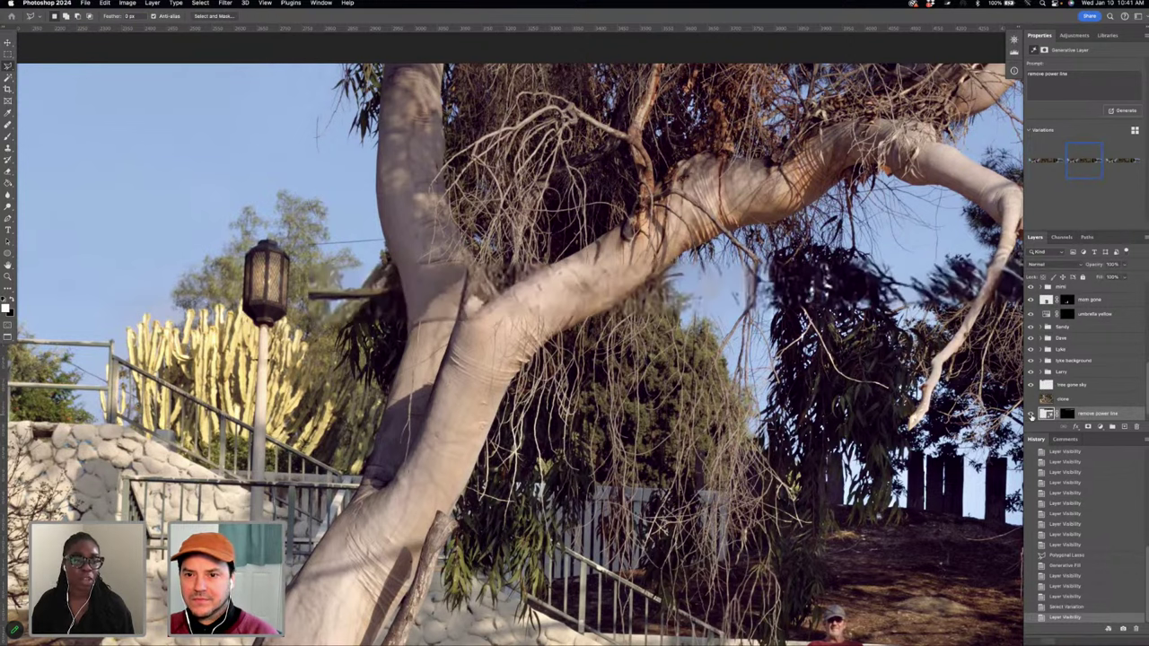
click(1119, 163)
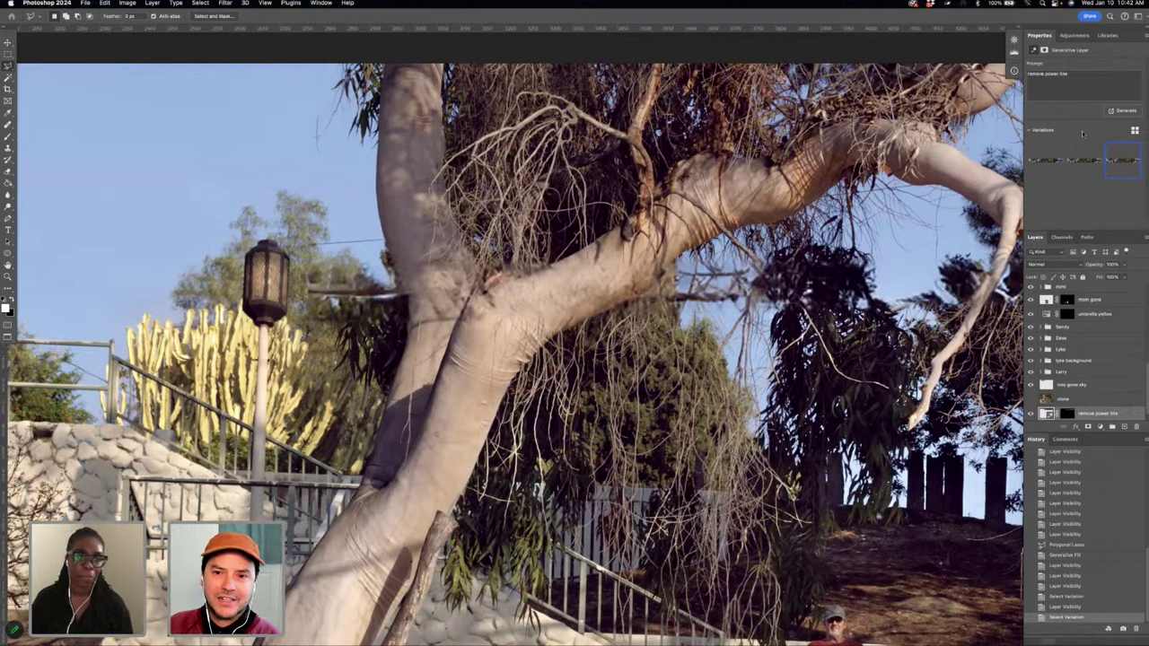
mouse_move(1043, 162)
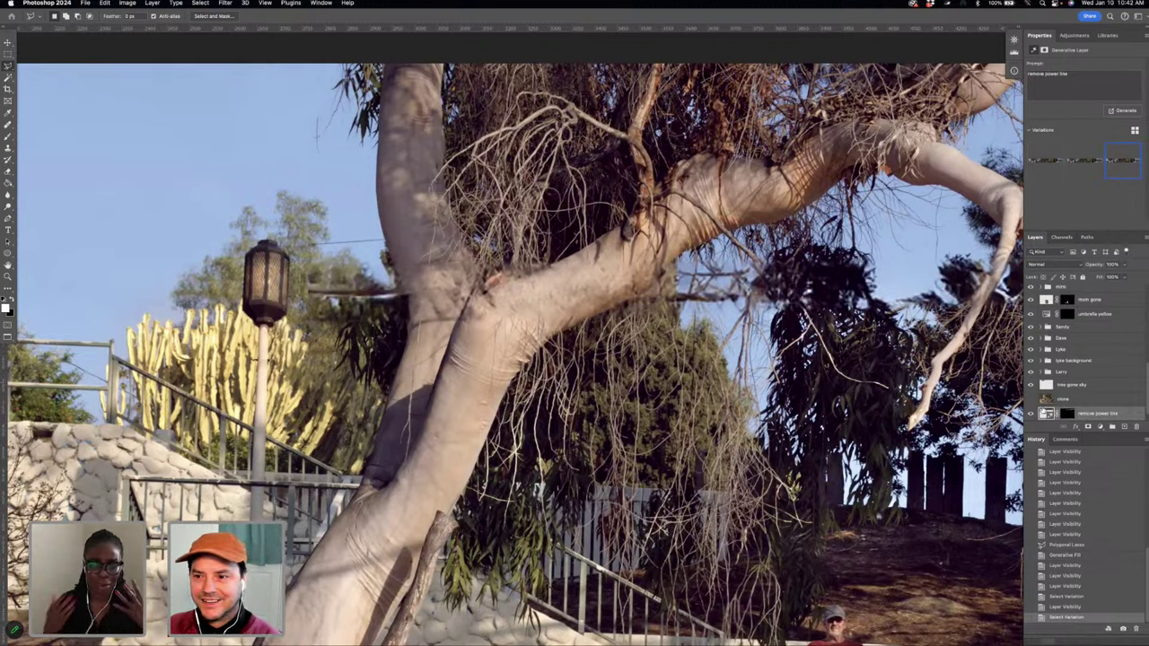
click(1029, 414)
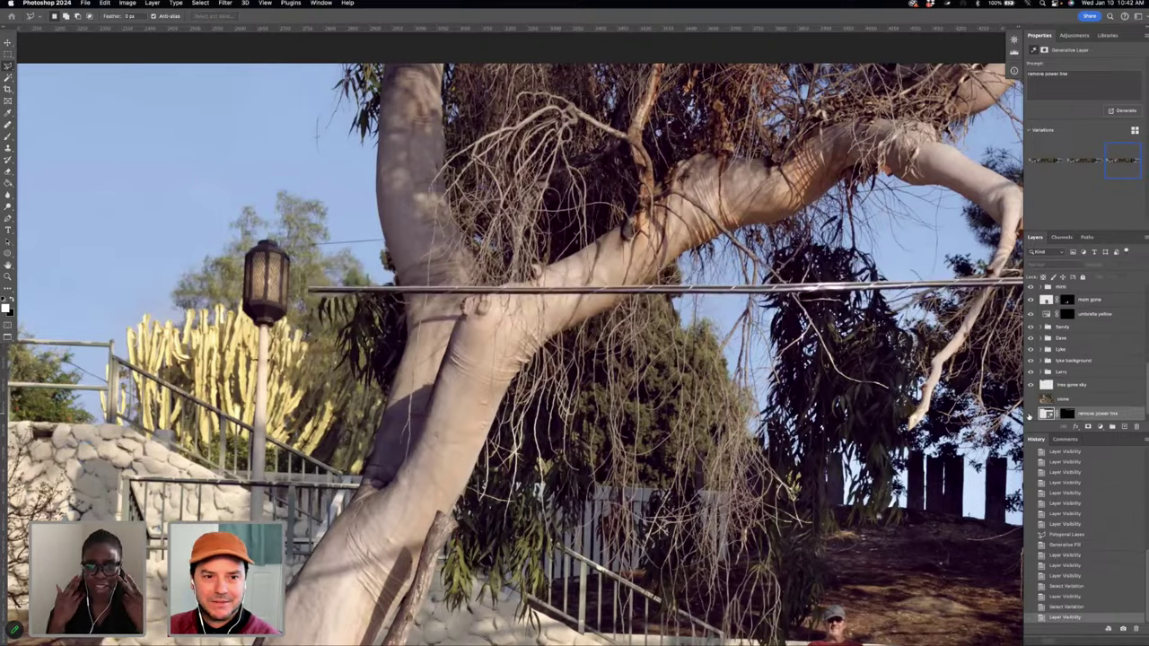
- Compare the third variation with the original power line across the hanging foliage and palm, leaving the "remove power line" layer visible
scroll(511, 350, right, 10)
scroll(512, 351, up, 5)
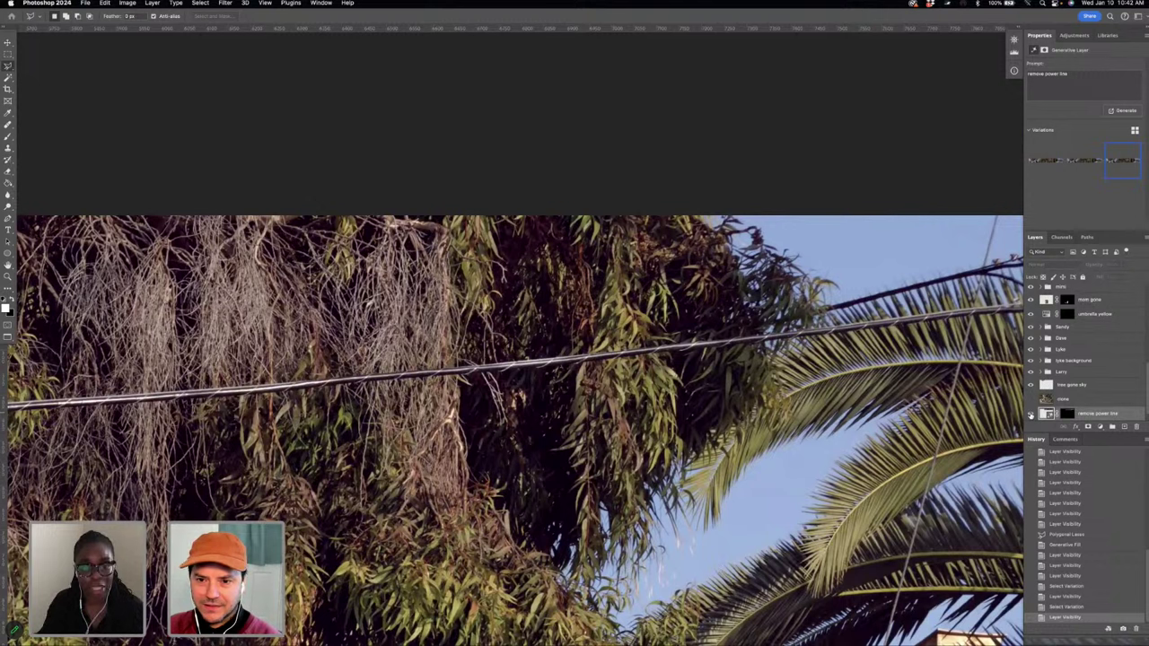
click(1030, 414)
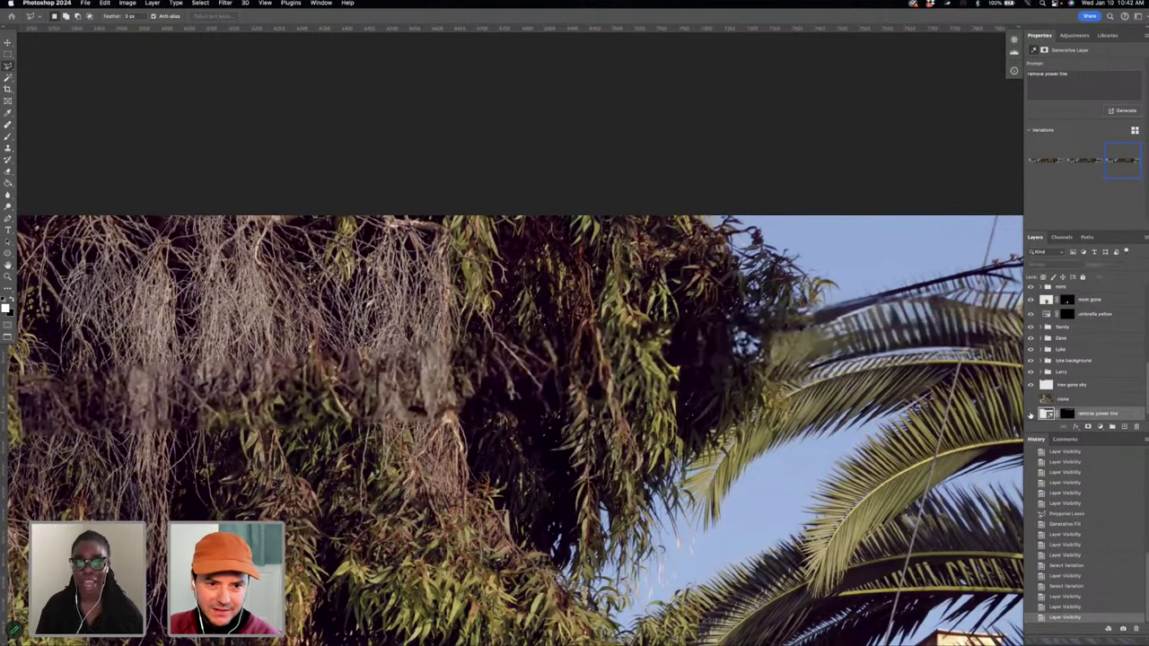
click(1030, 414)
click(1030, 414)
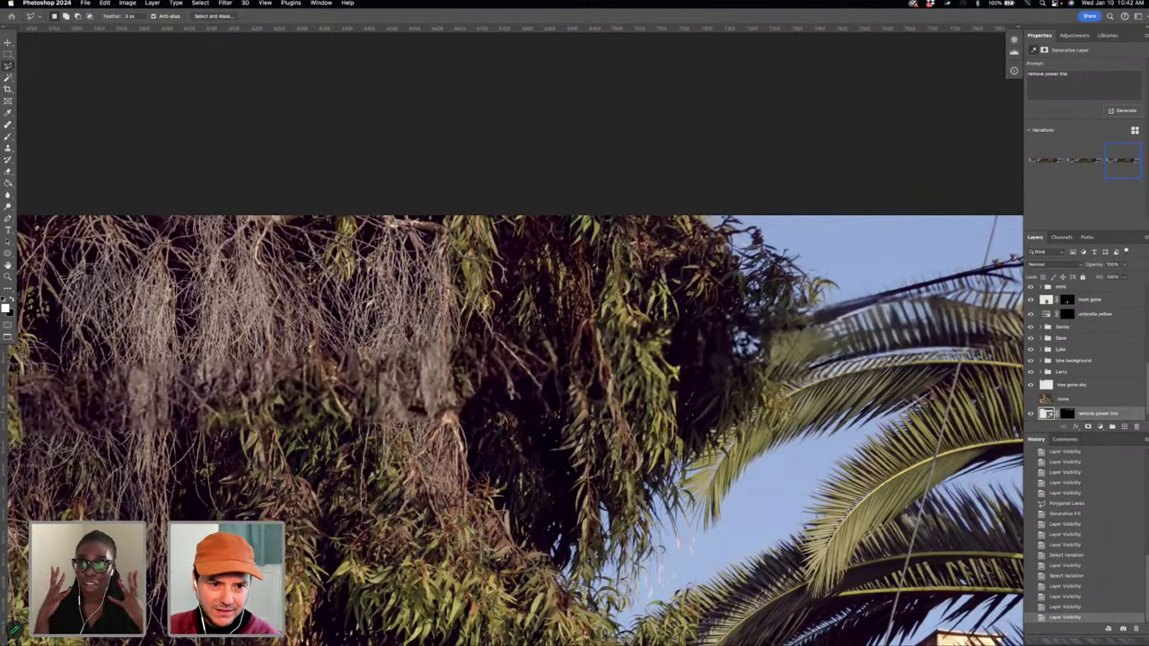
scroll(511, 431, right, 5)
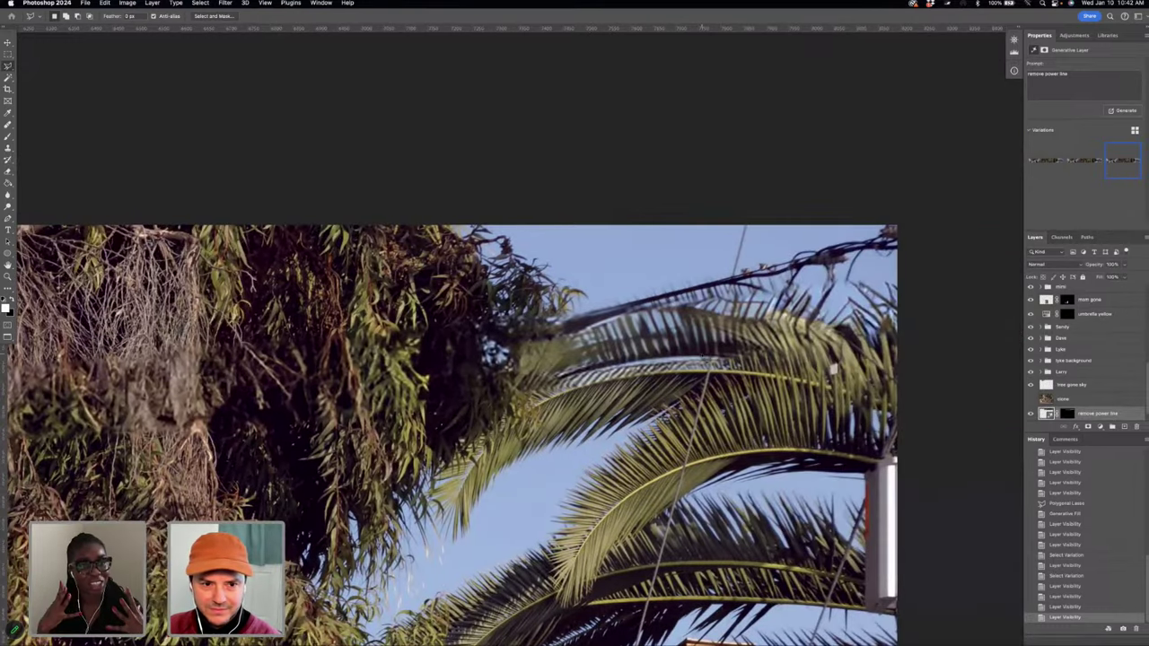
scroll(512, 422, left, 5)
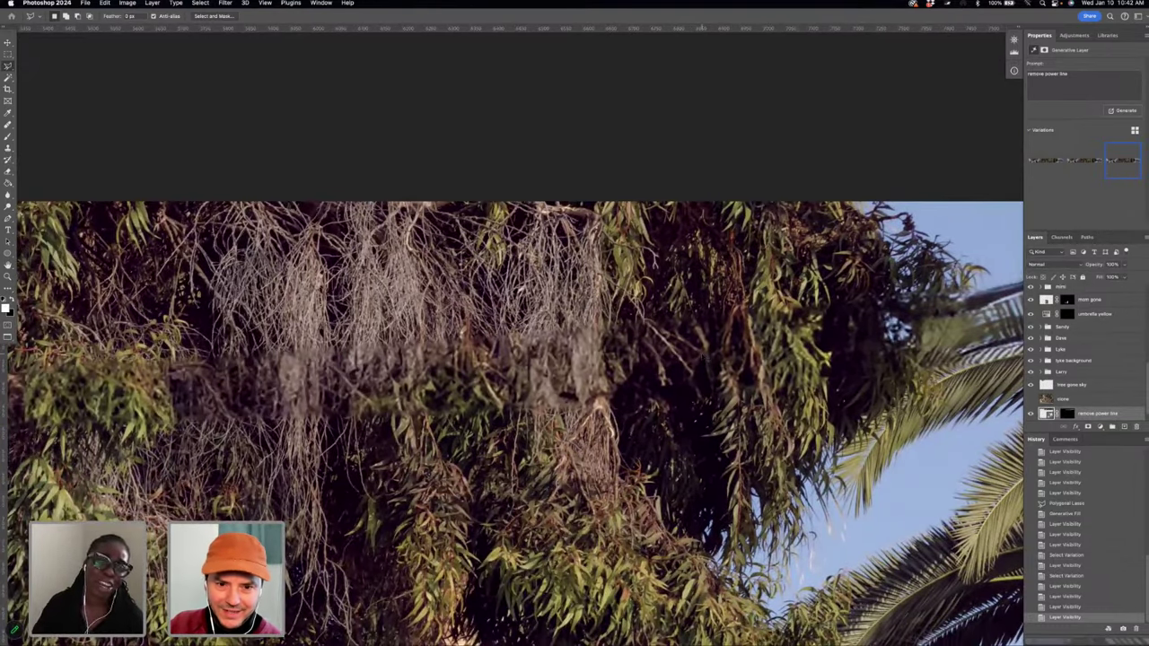
- Examine the fill over the hanging branches enlarged, previewing the first and second variations and leaving the second selected
scroll(537, 375, up, 4)
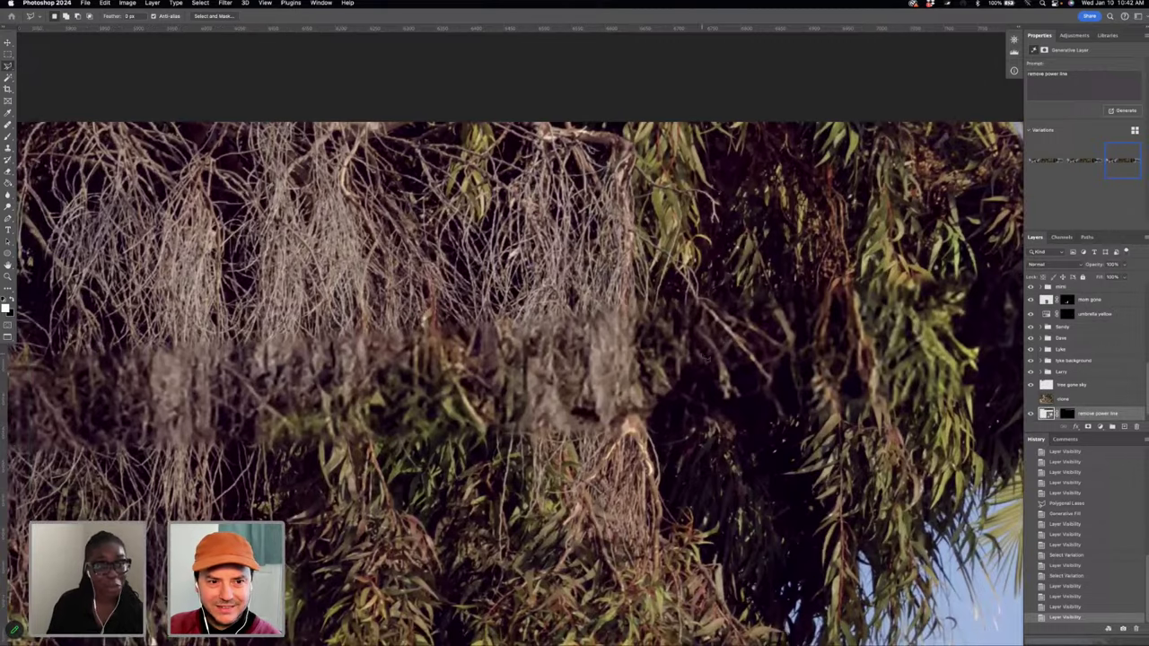
scroll(516, 383, left, 2)
scroll(516, 377, down, 1)
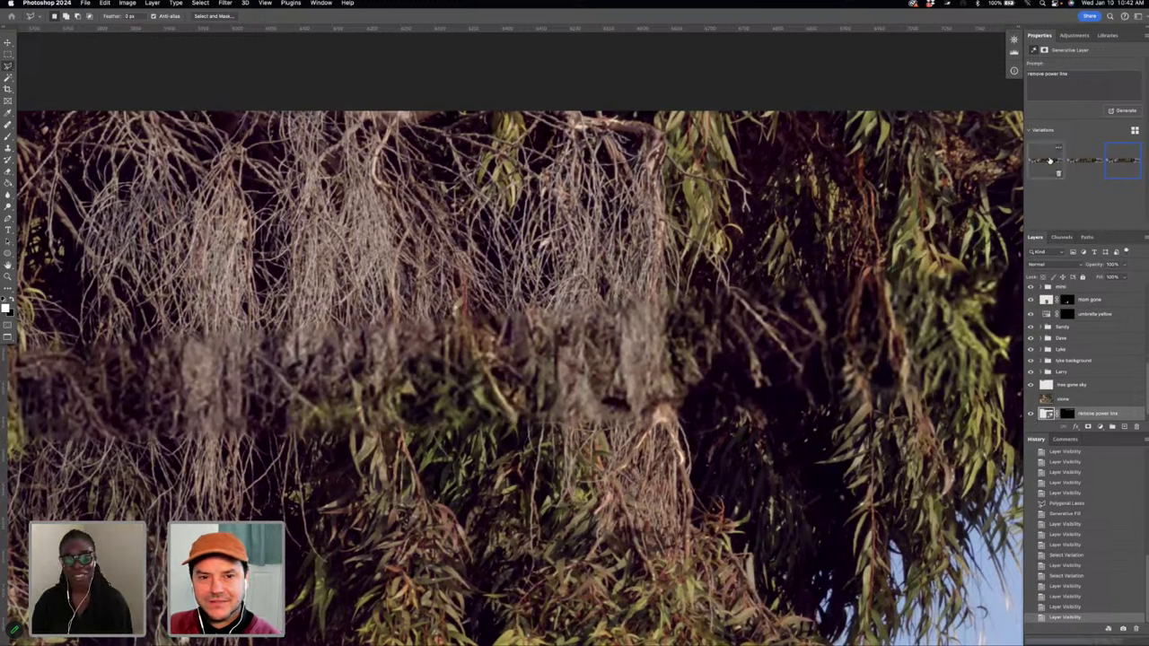
click(1050, 160)
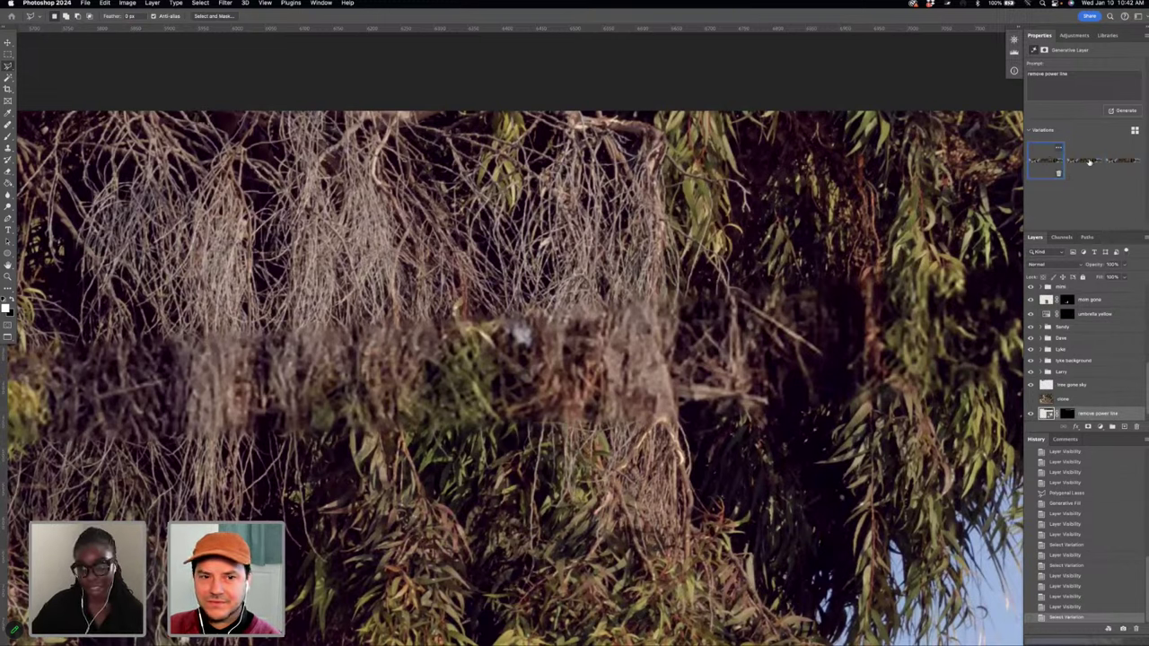
click(1088, 161)
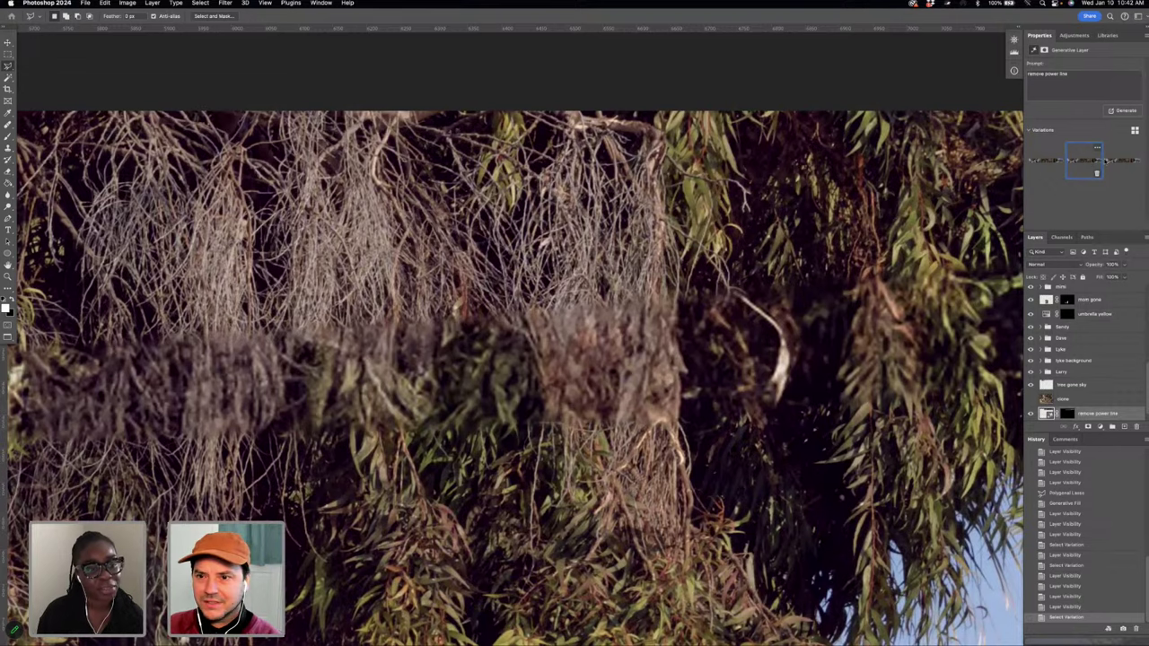
scroll(516, 377, left, 5)
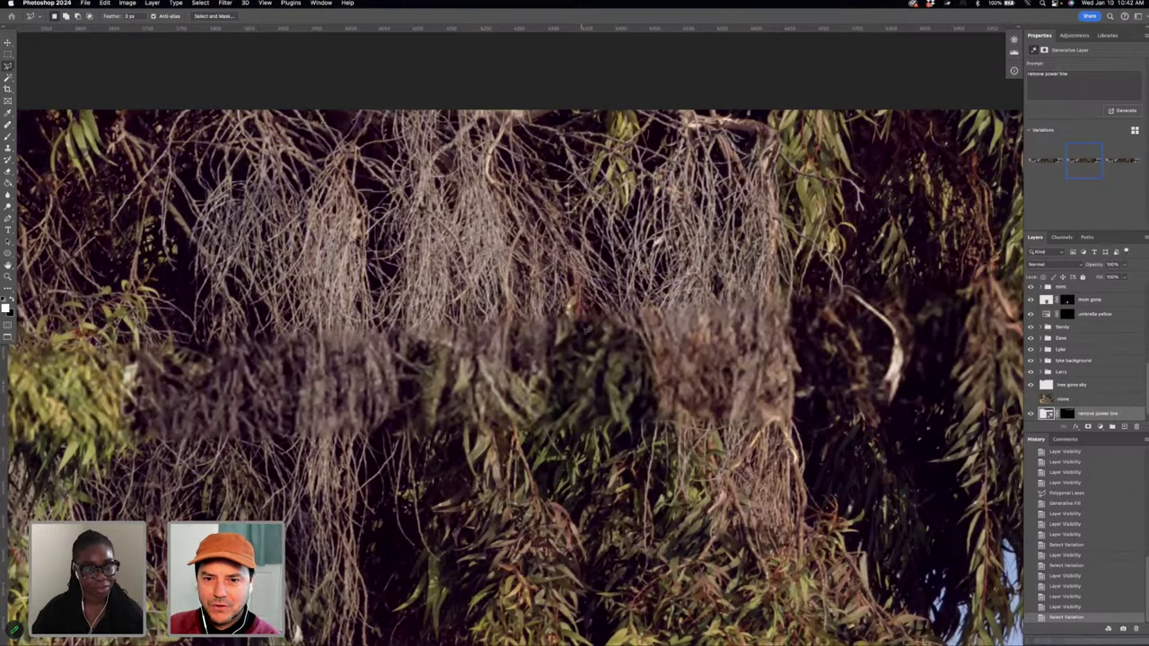
scroll(586, 331, right, 1)
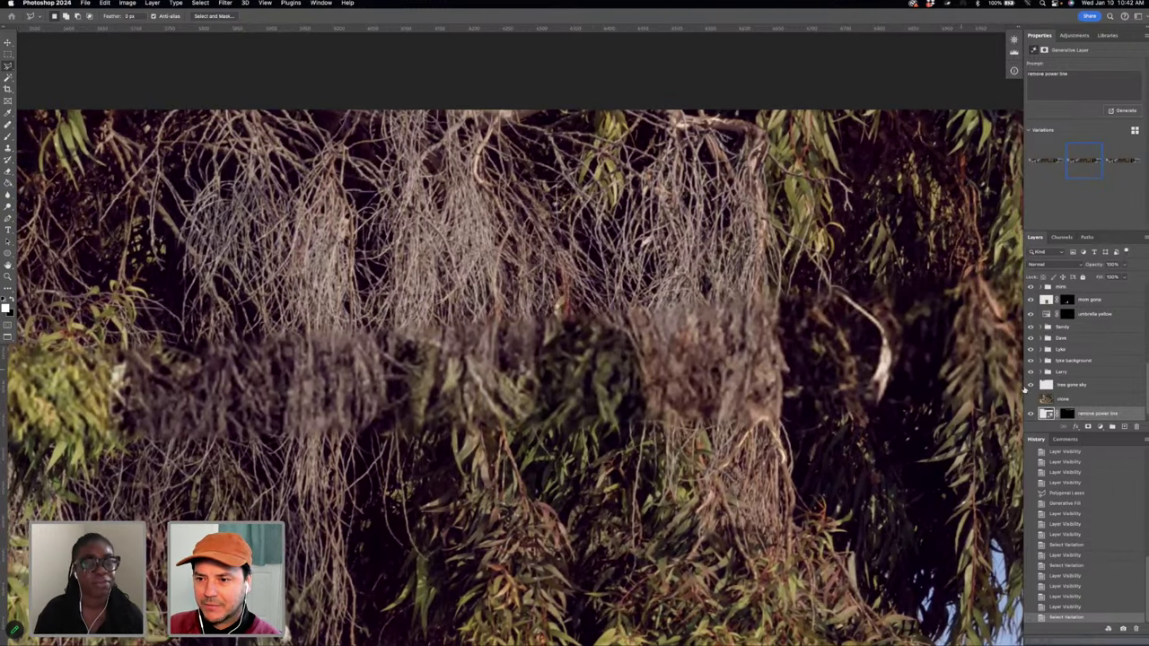
- Compare the second variation with the original power line at close range over the branches, leaving the "remove power line" layer hidden
click(1030, 413)
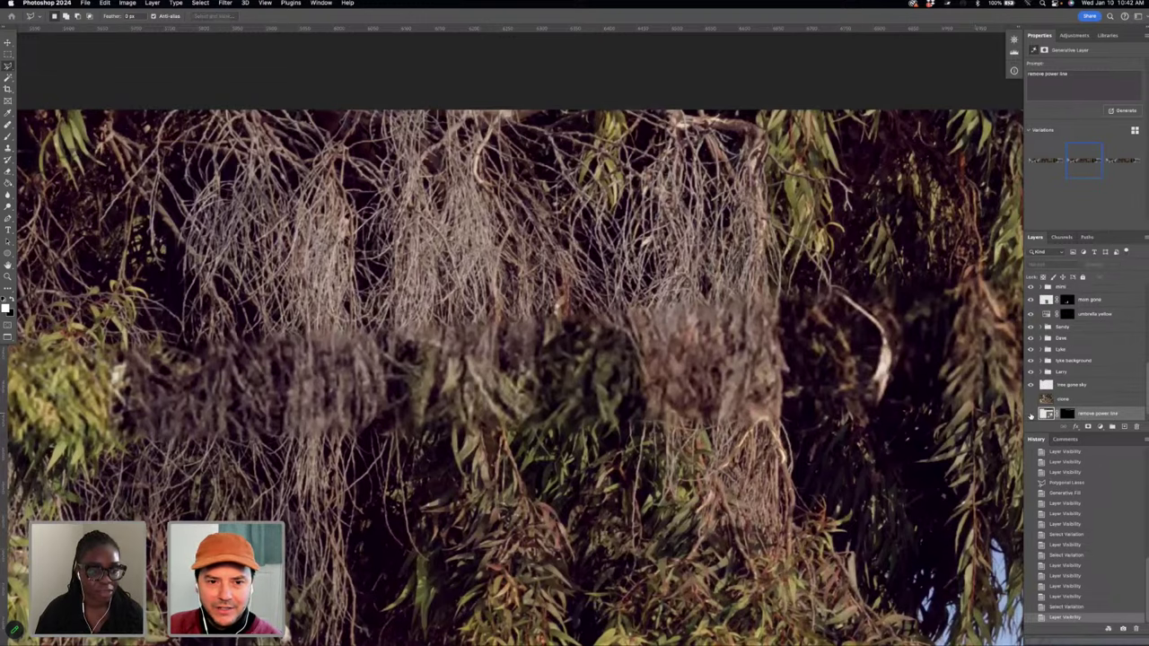
key(super+plus)
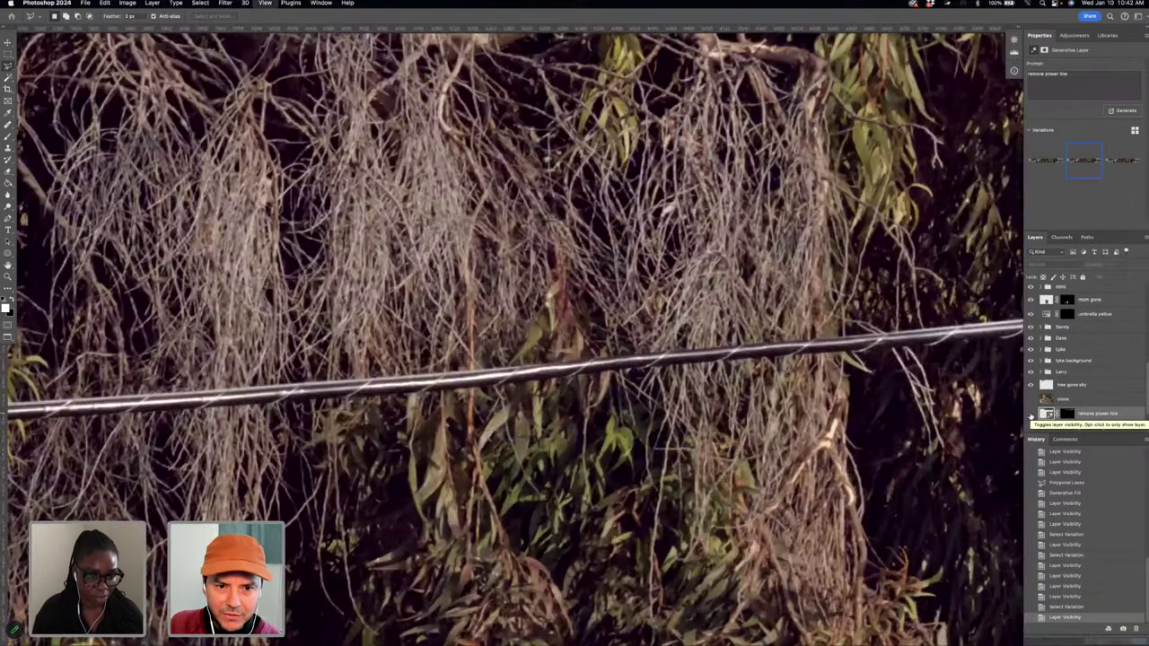
click(1030, 413)
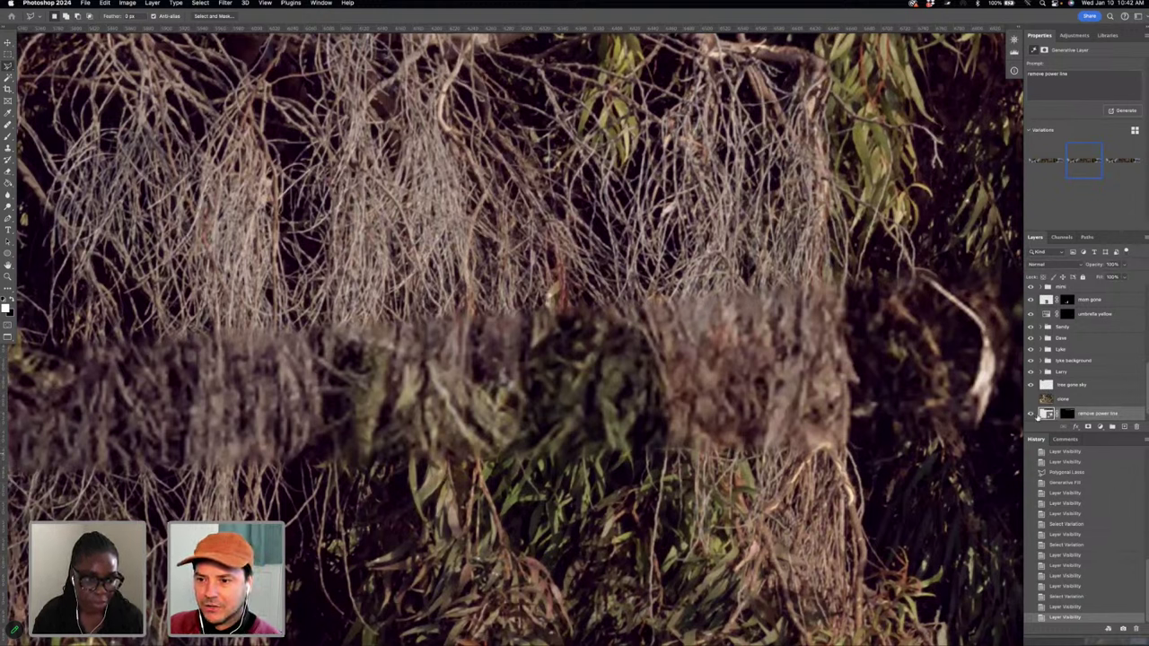
click(1030, 414)
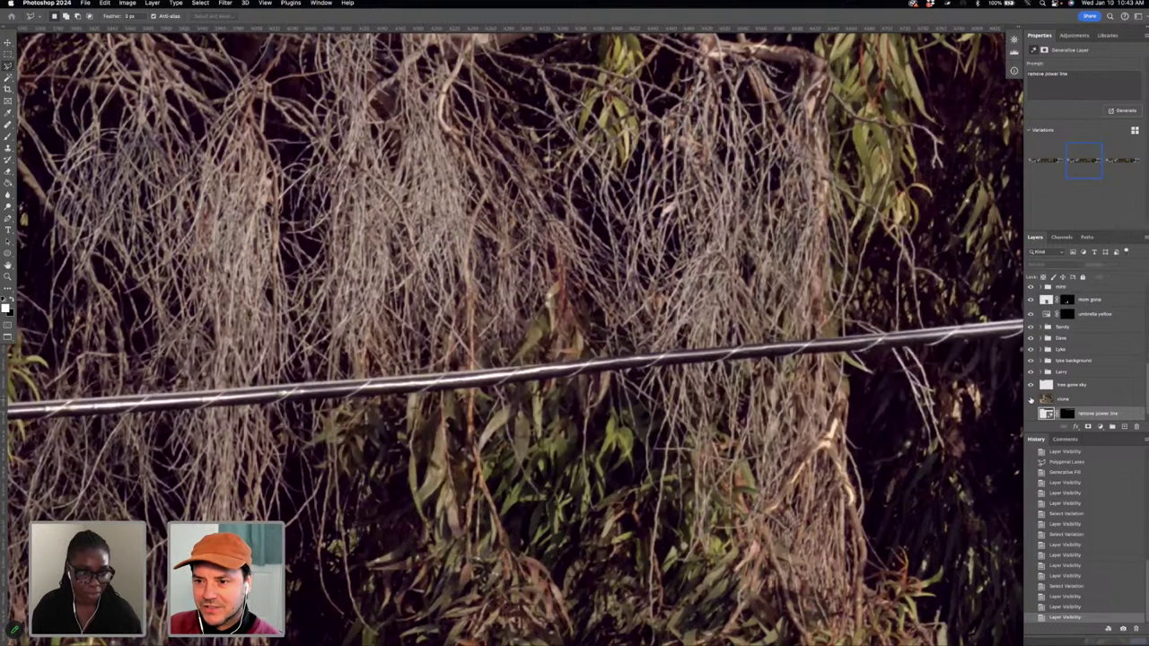
- Compare the branches with and without the manually retouched "clone" layer, leaving that layer visible
click(1030, 400)
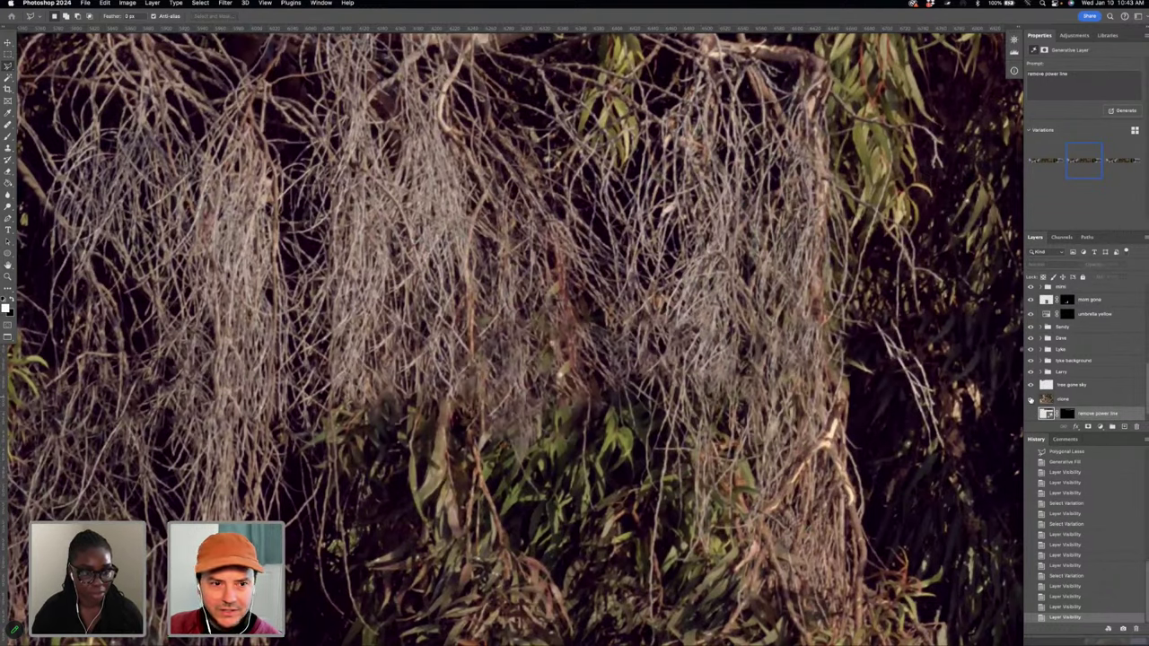
click(1030, 399)
click(1031, 400)
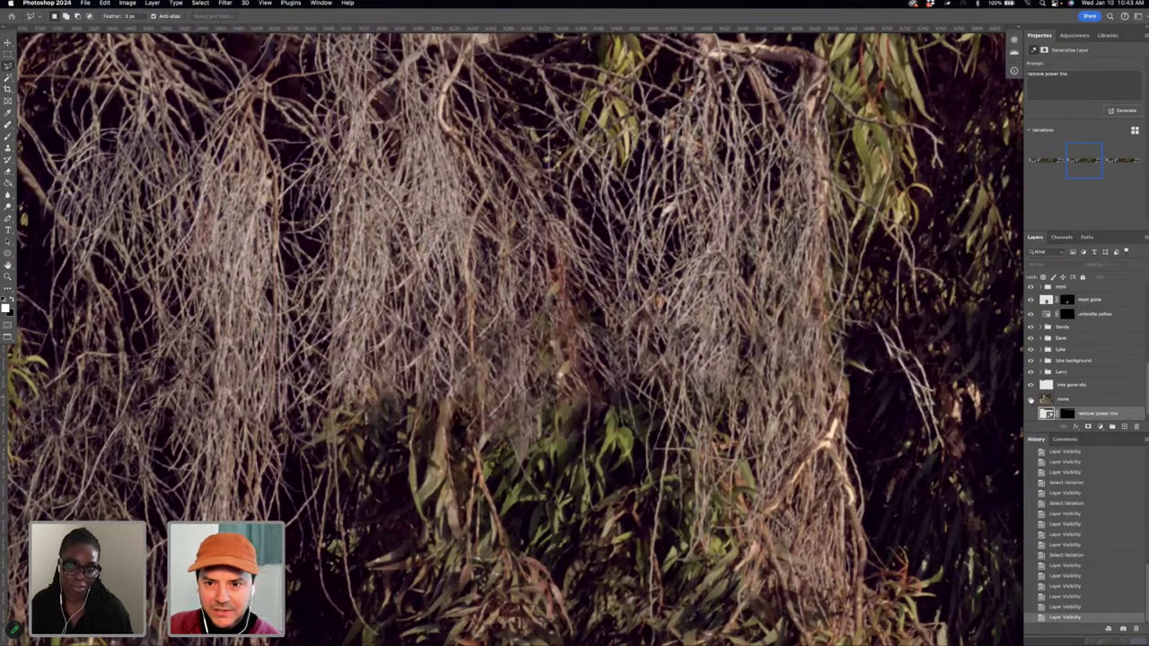
click(1030, 400)
click(1031, 399)
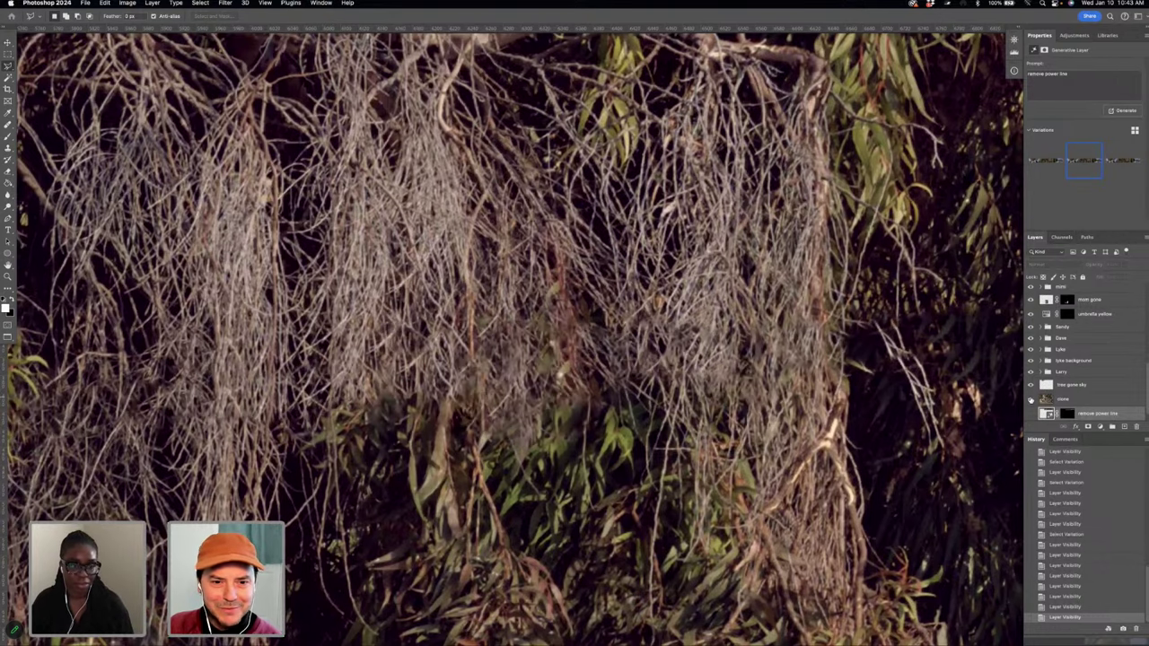
- Delete the "remove power line" generative layer from the composite
key(super+minus)
key(super+minus)
key(super+minus)
key(super+minus)
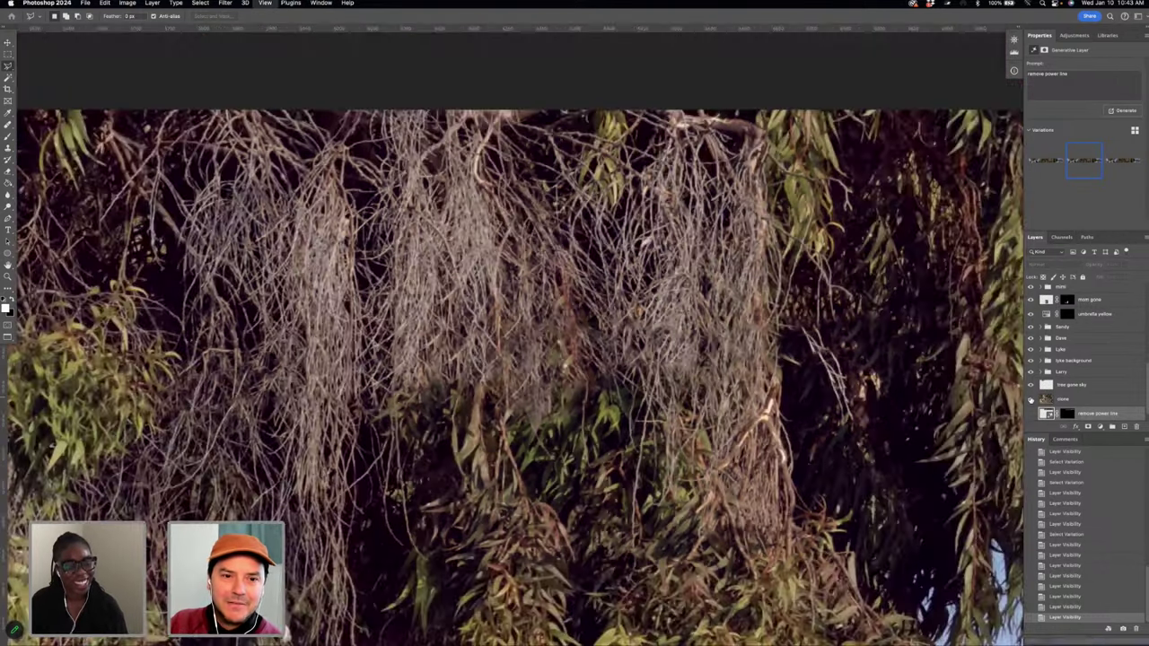
key(super+minus)
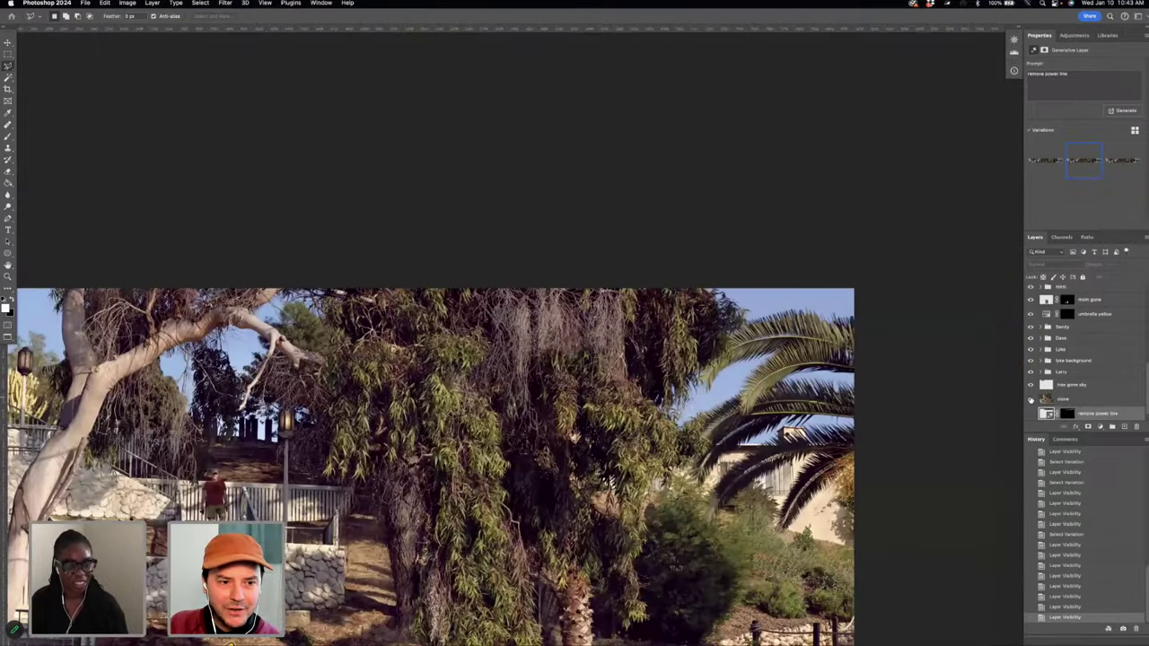
key(super+plus)
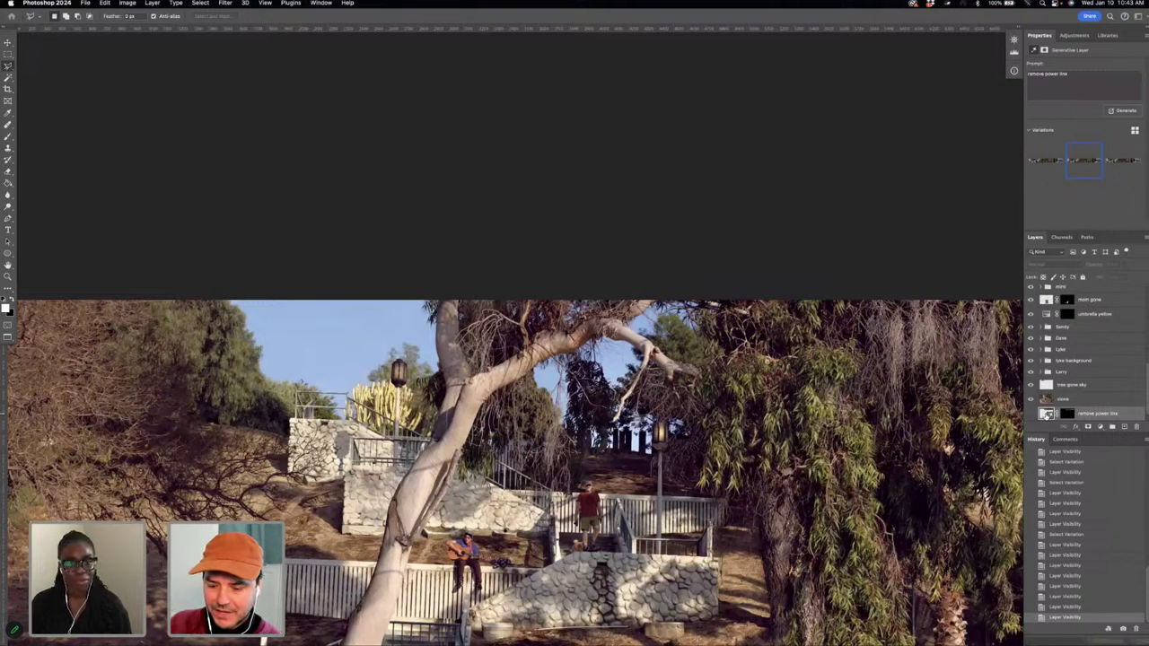
key(Delete)
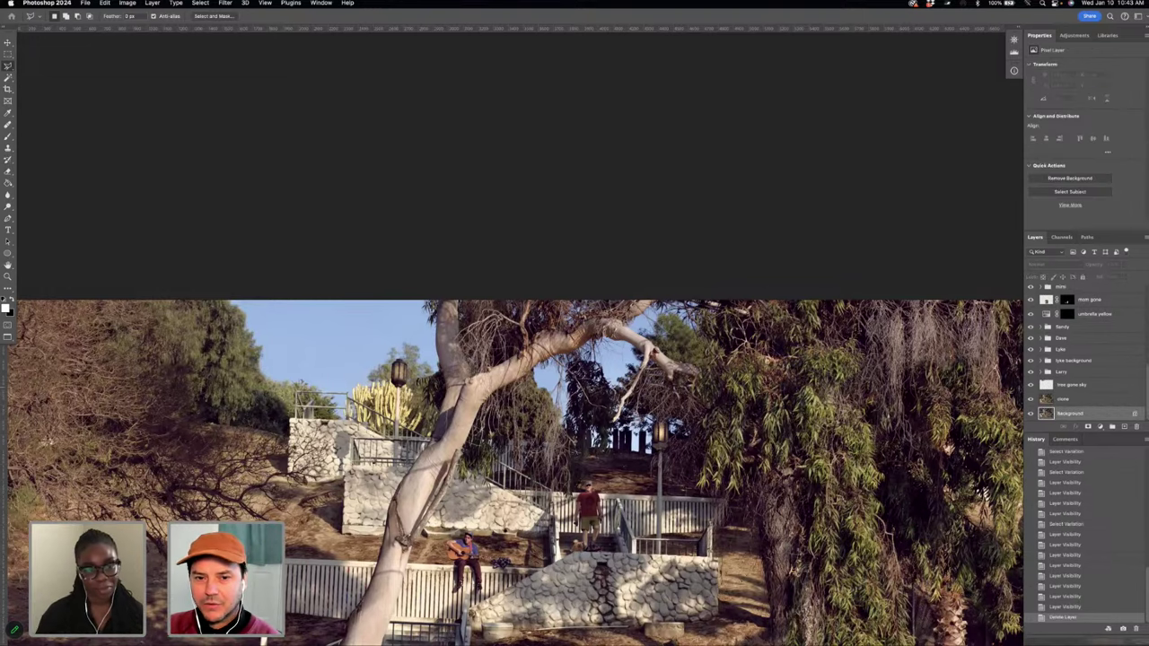
scroll(517, 467, down, 2)
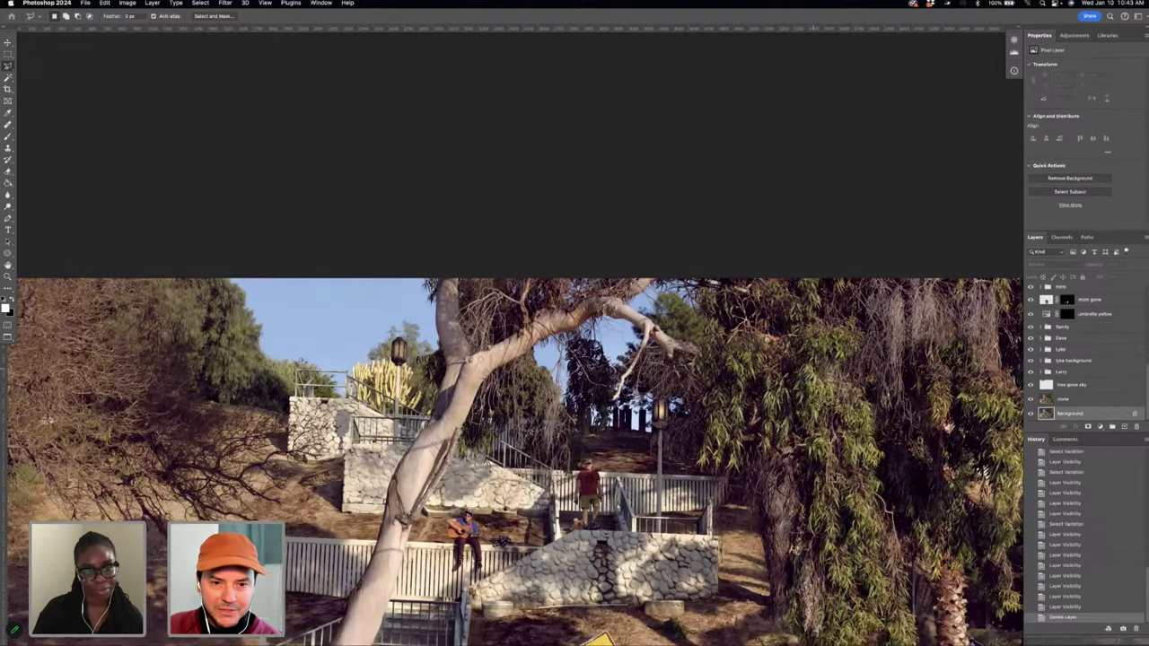
scroll(431, 259, down, 5)
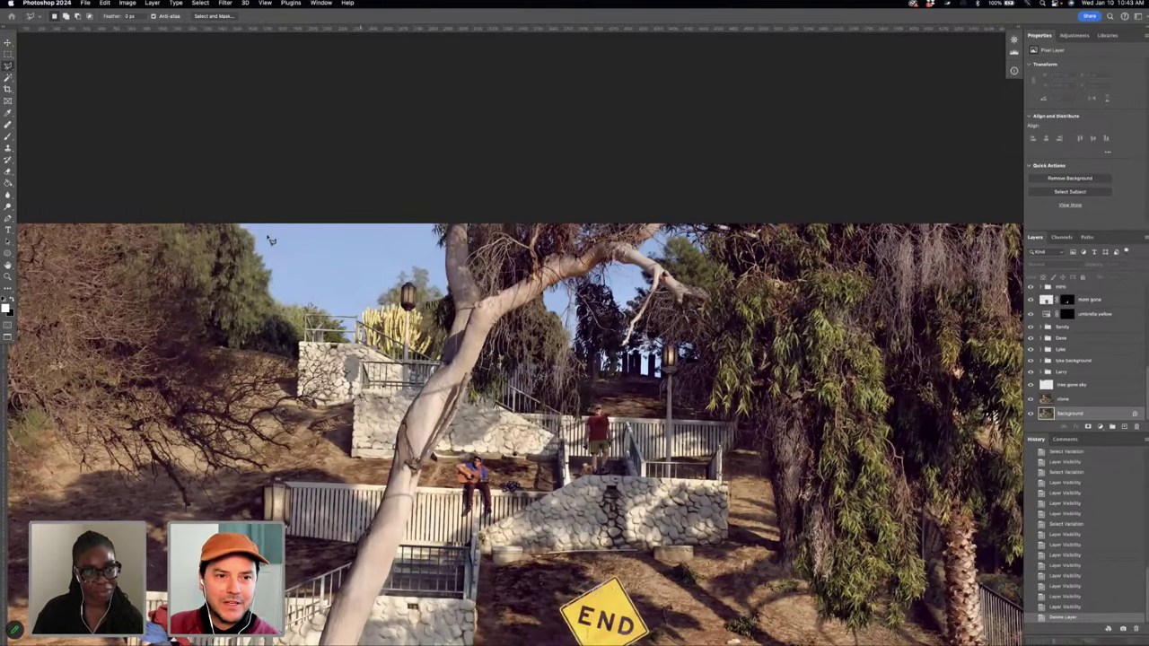
scroll(401, 255, left, 5)
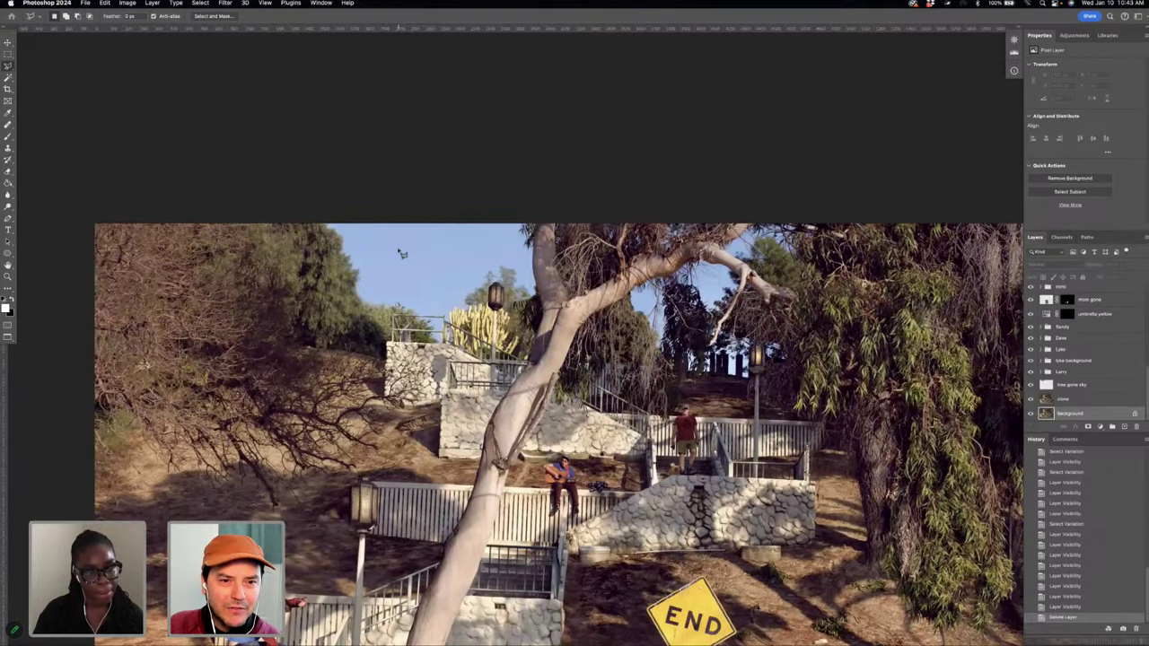
scroll(401, 254, left, 1)
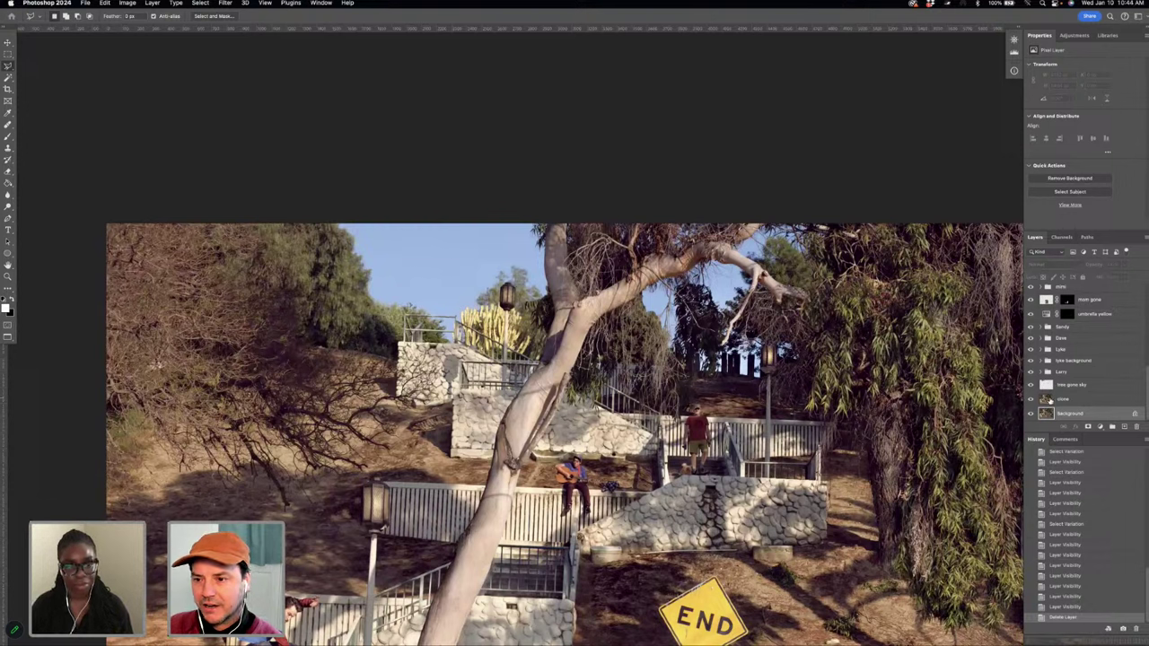
- Select the "clone" layer and compare the sky with and without the "tree gone sky" layer, leaving that layer visible
click(1050, 400)
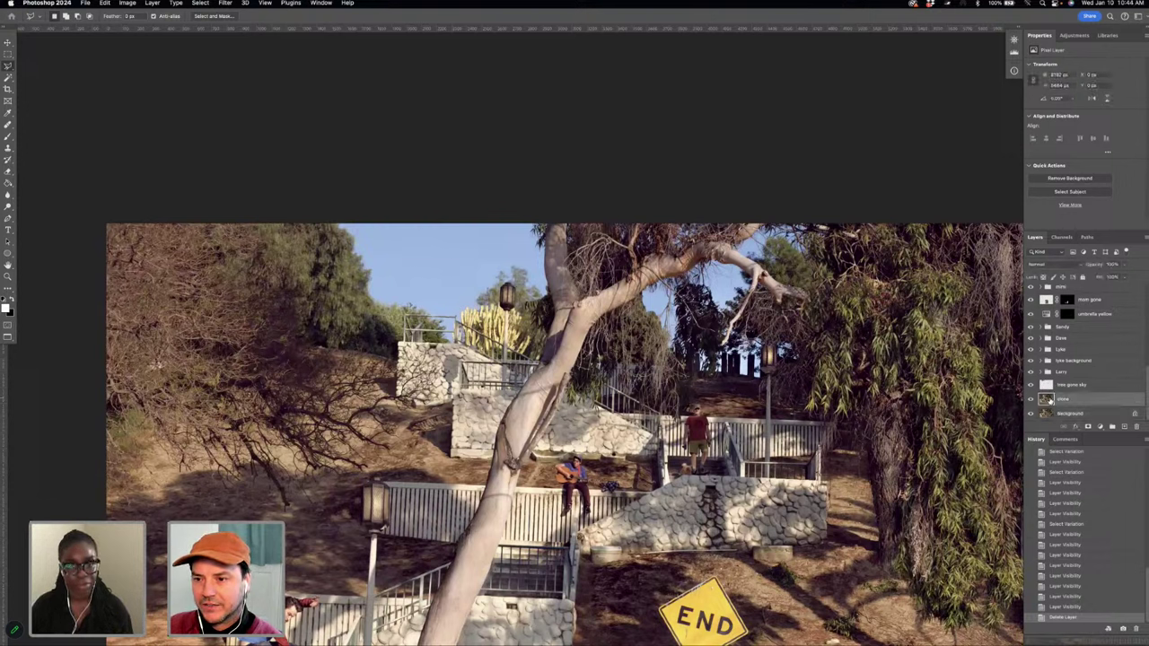
click(1031, 385)
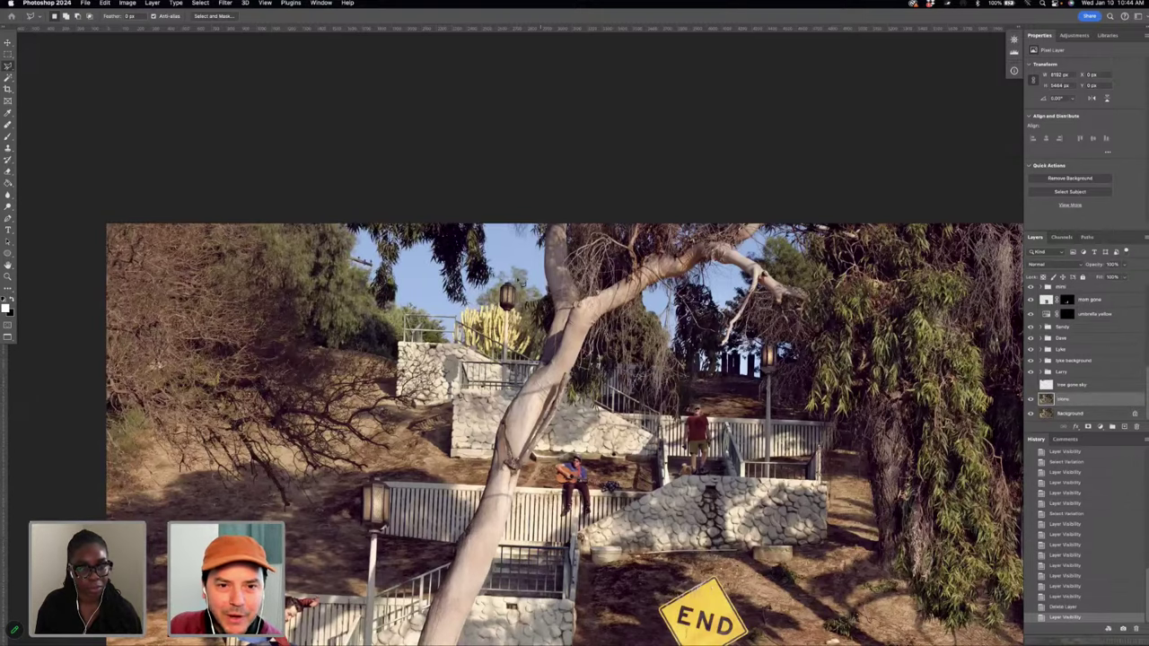
click(264, 2)
scroll(437, 258, up, 3)
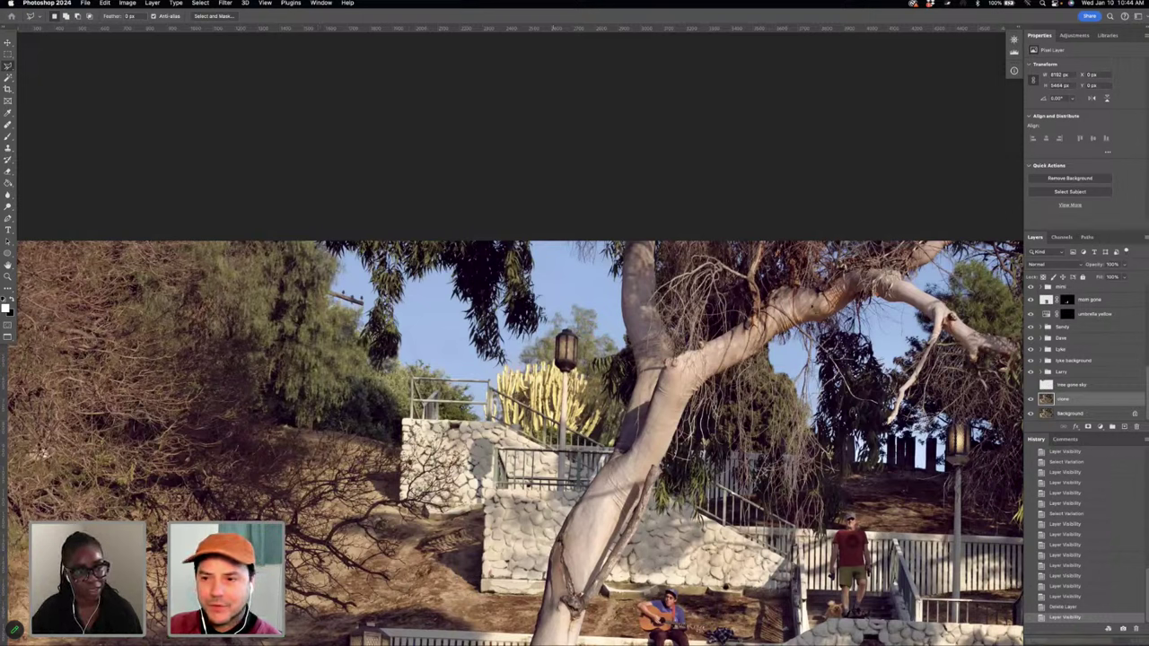
click(1030, 386)
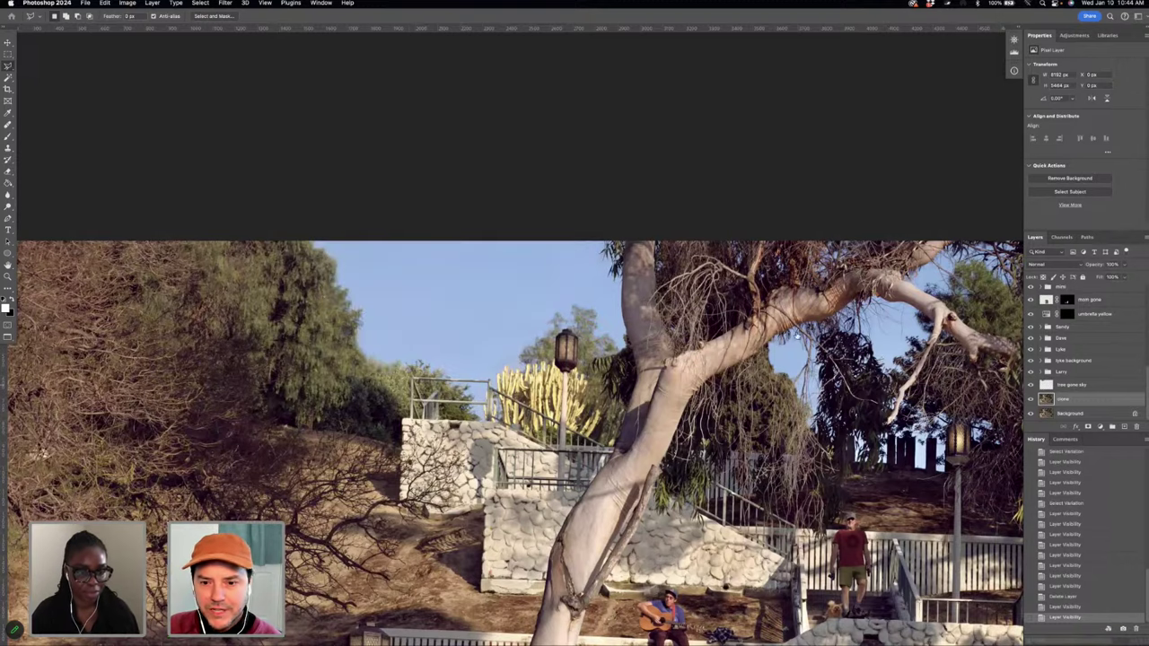
- Compare the man with the briefcase with and without his color adjustment group, leave it visible, and expand the group
scroll(767, 335, down, 6)
scroll(767, 333, down, 5)
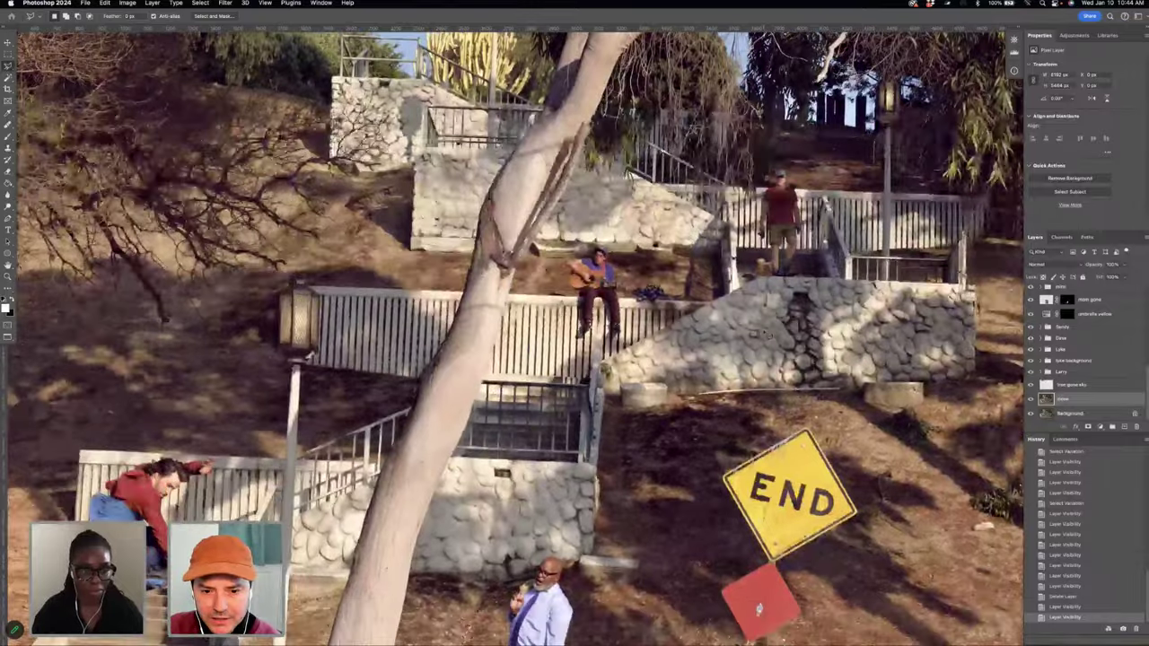
click(1030, 371)
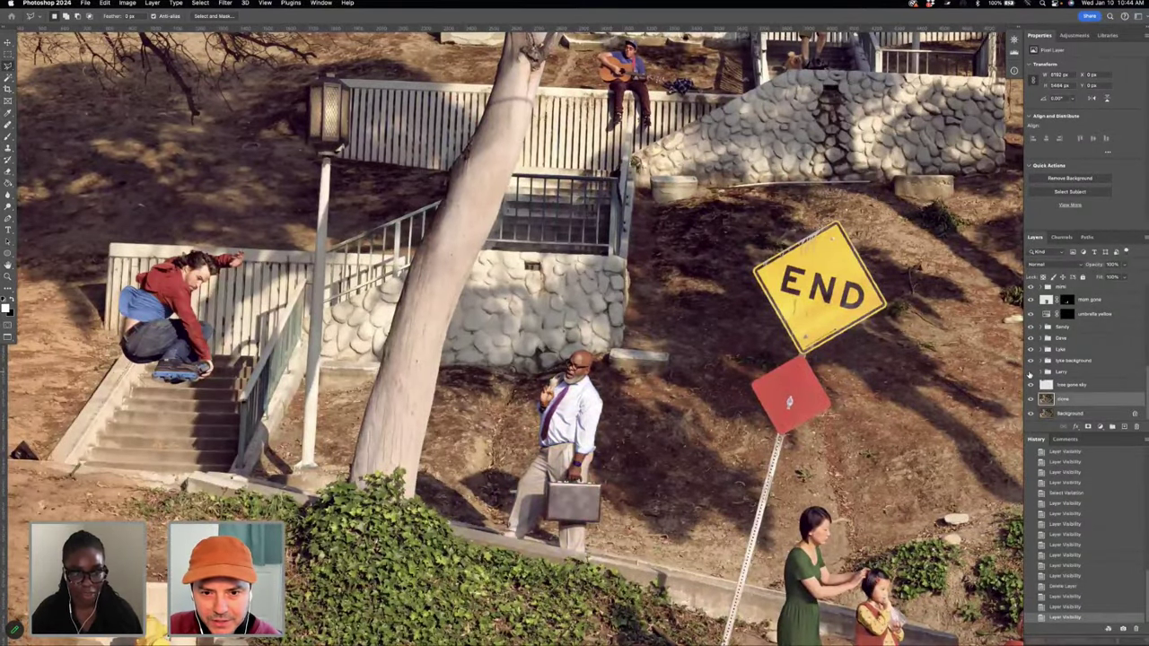
click(1031, 372)
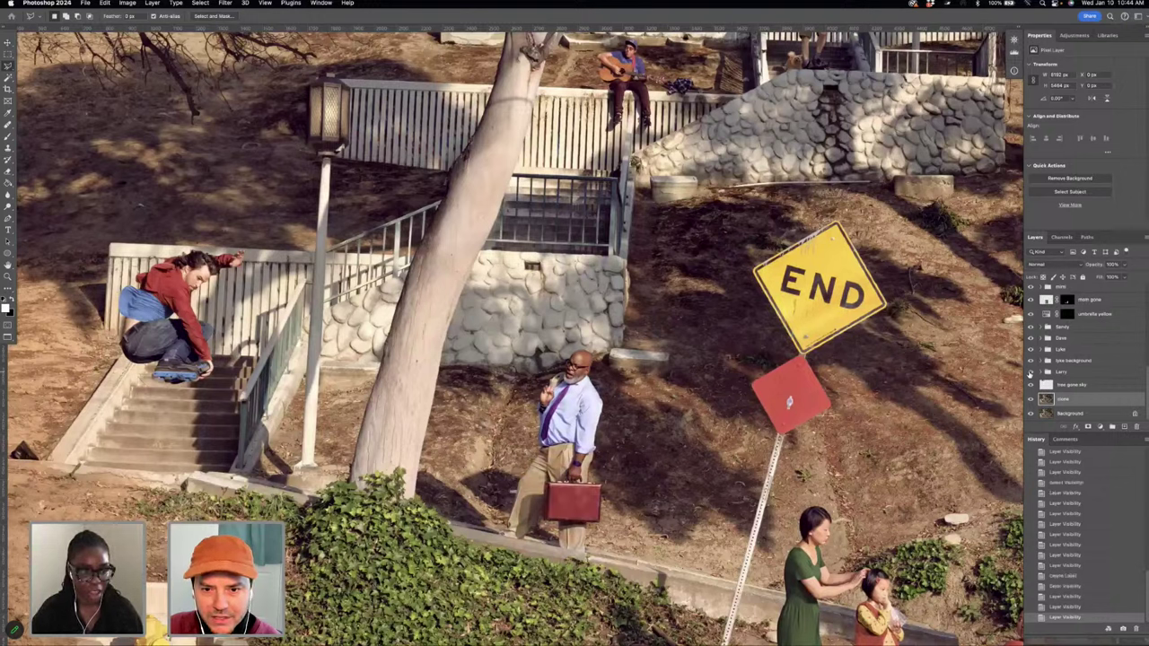
click(1046, 371)
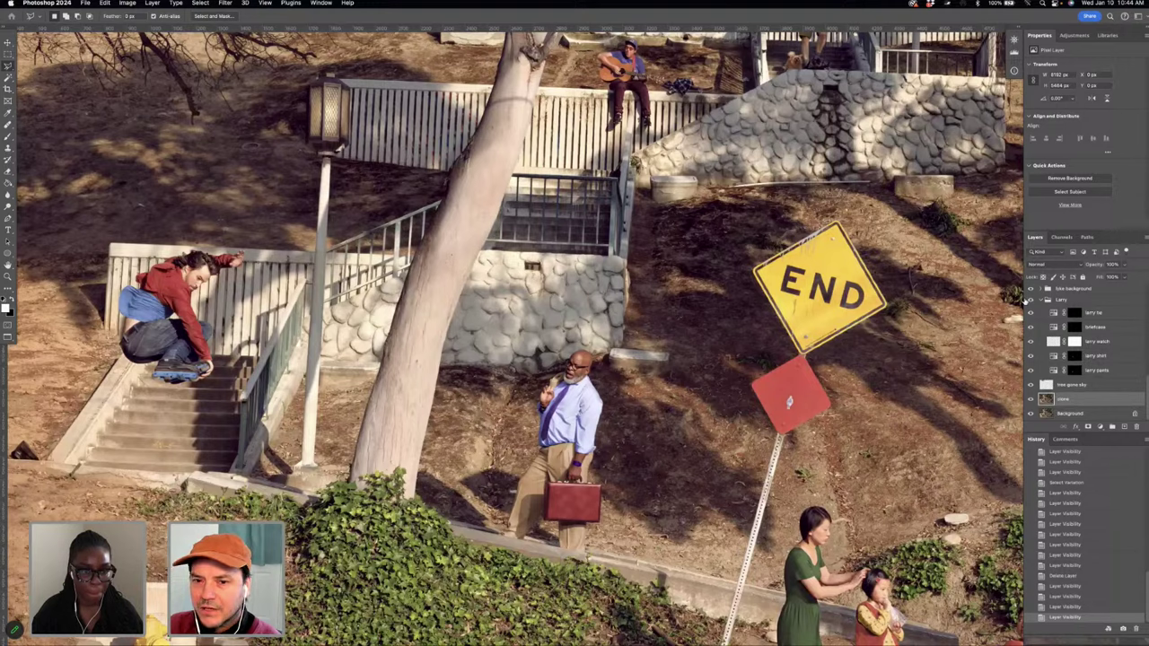
- Compare the man's wristwatch with and without its watch layer at close range, leaving the layer visible
click(265, 3)
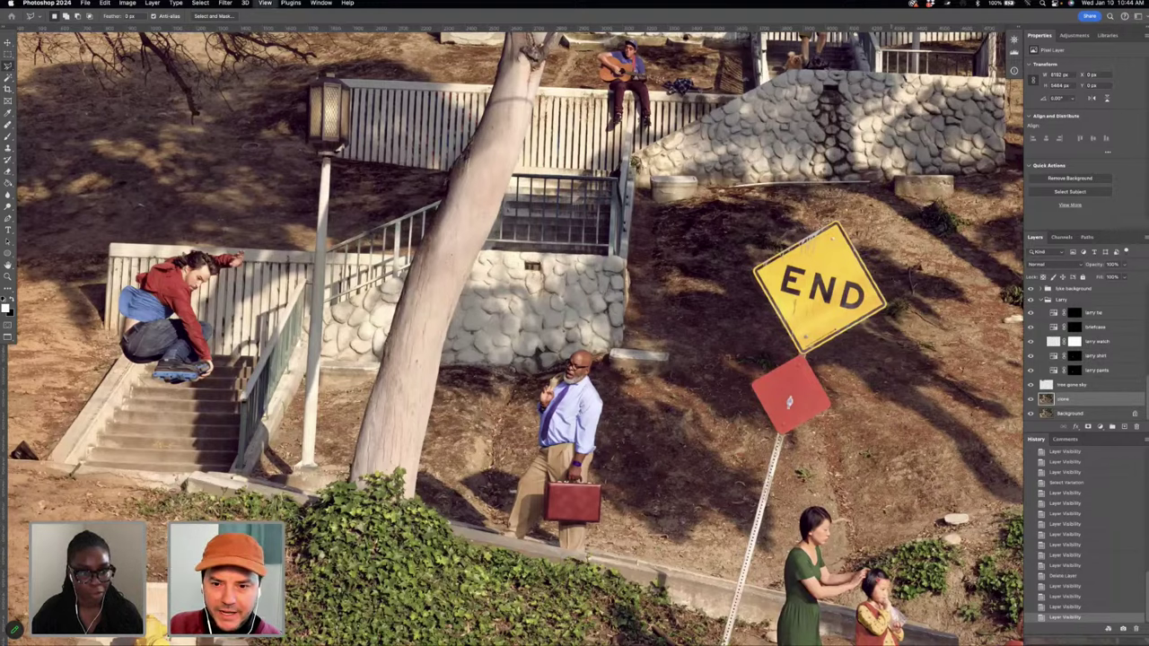
key(super+0)
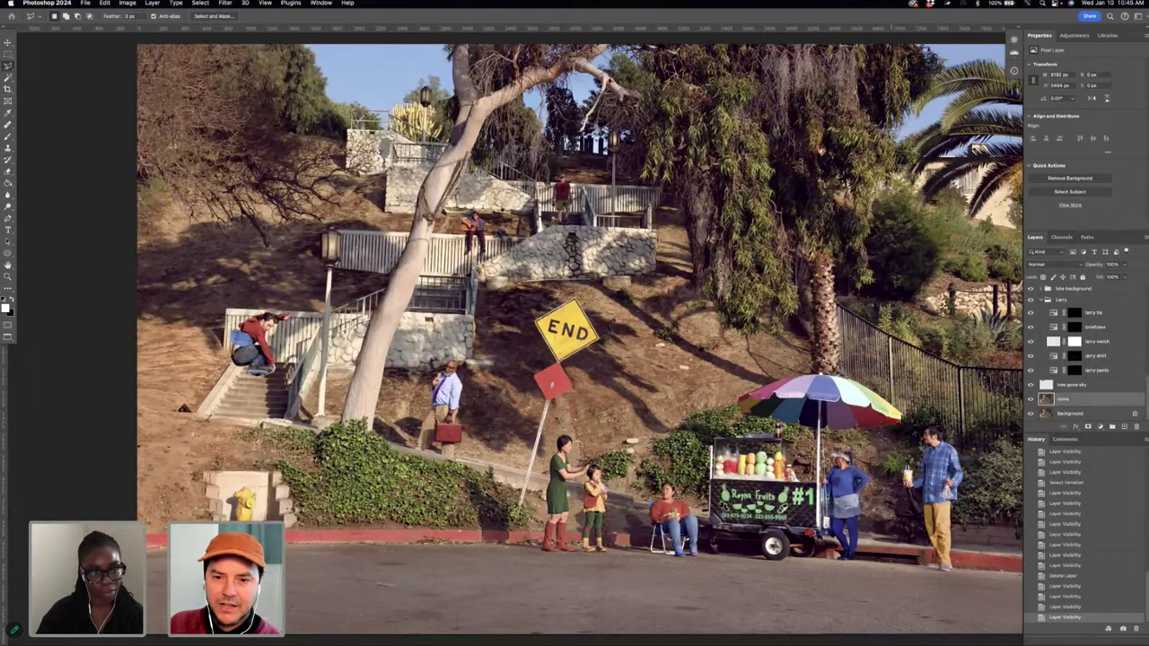
scroll(577, 344, up, 3)
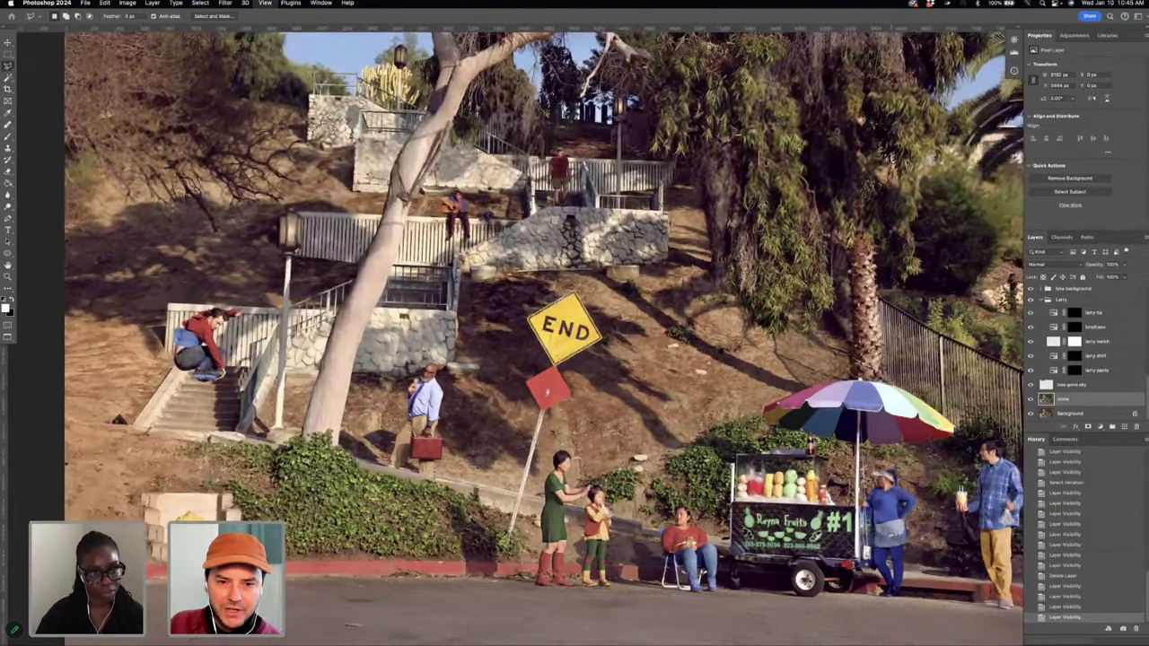
scroll(574, 341, up, 5)
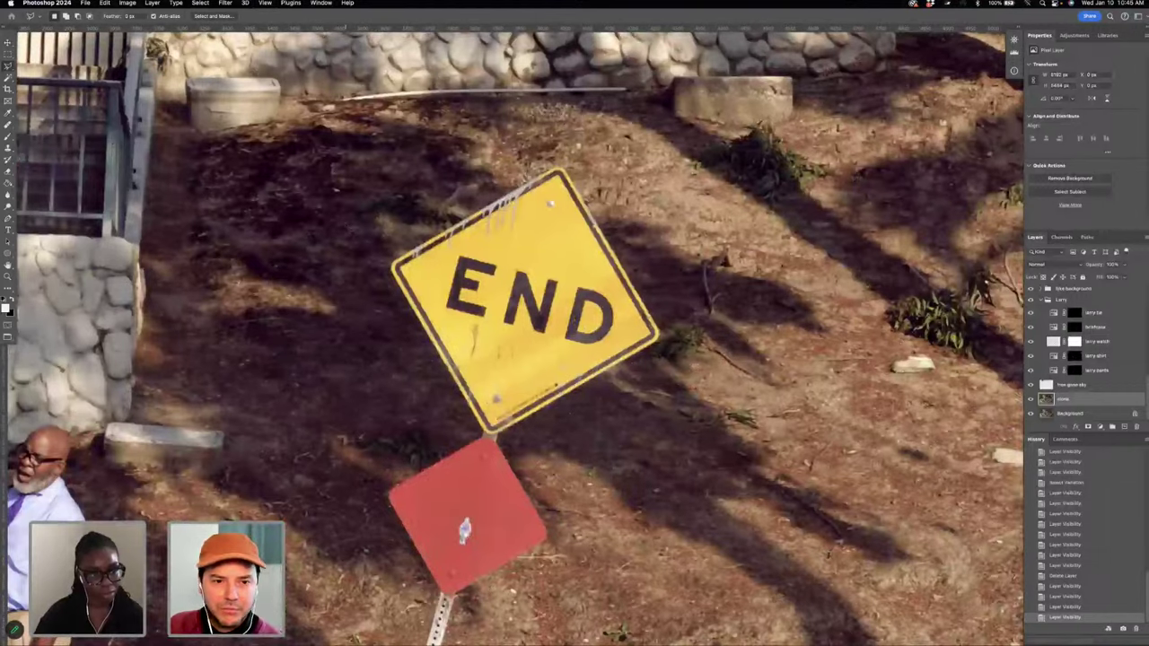
scroll(511, 336, left, 5)
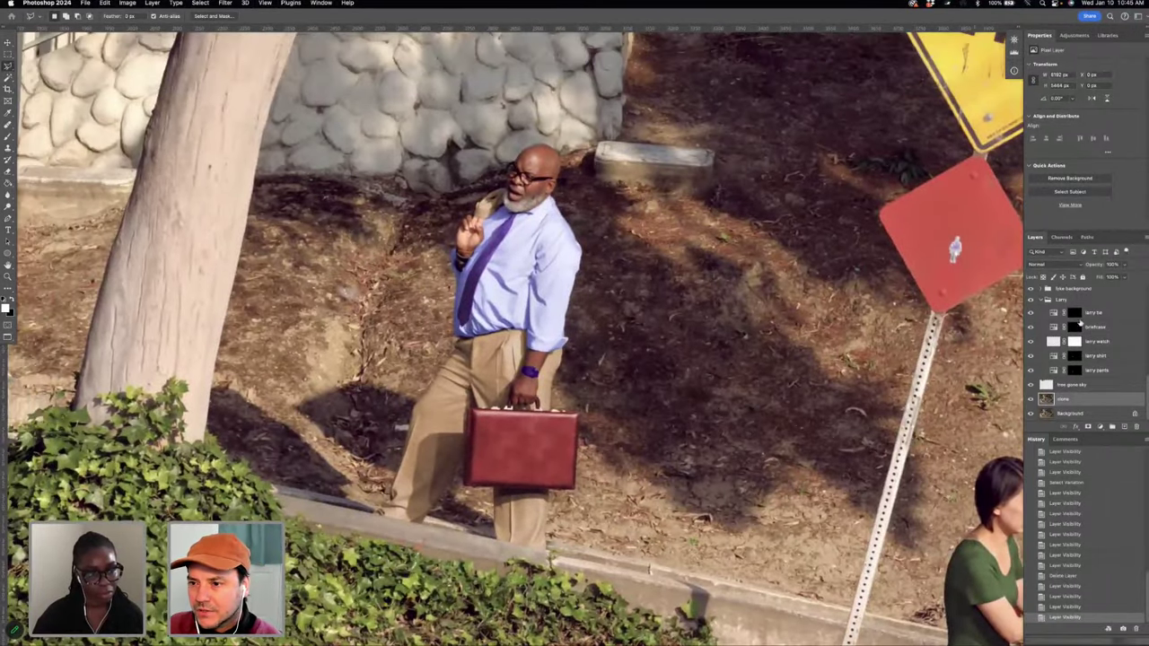
click(1031, 342)
click(1031, 342)
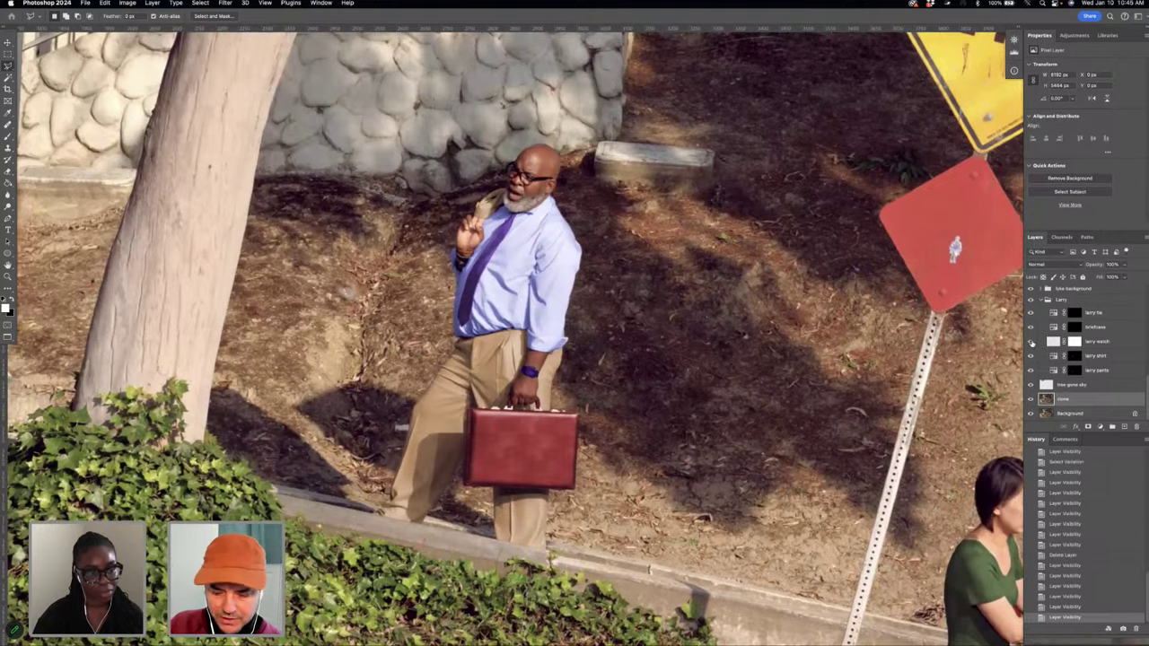
key(super+equal)
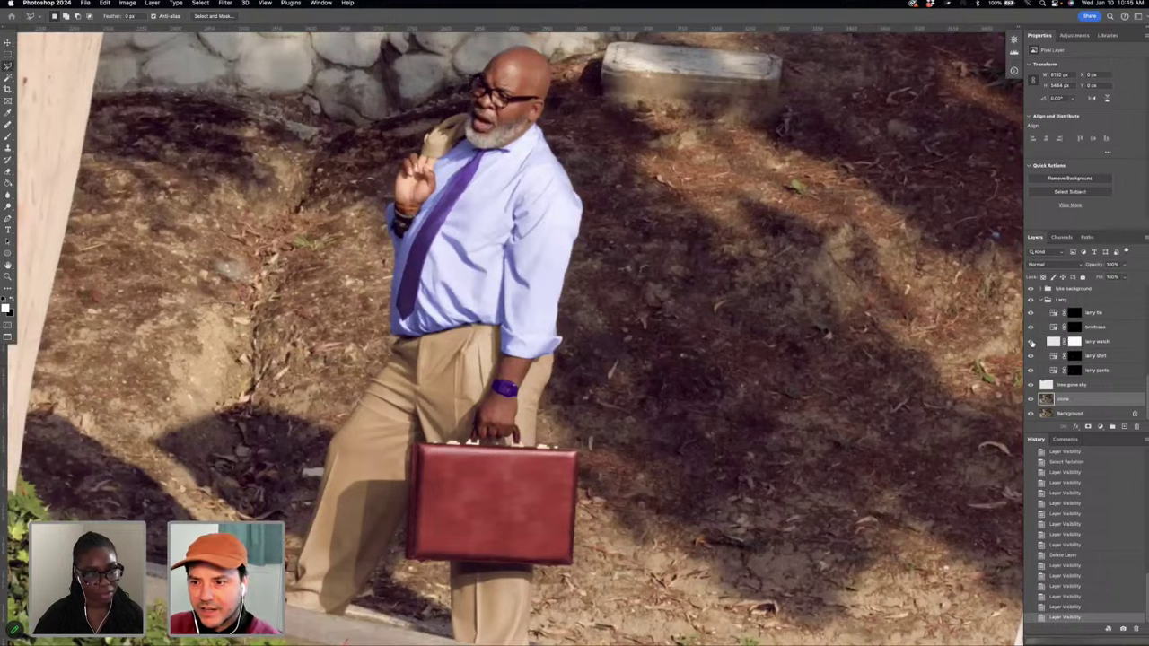
click(1030, 344)
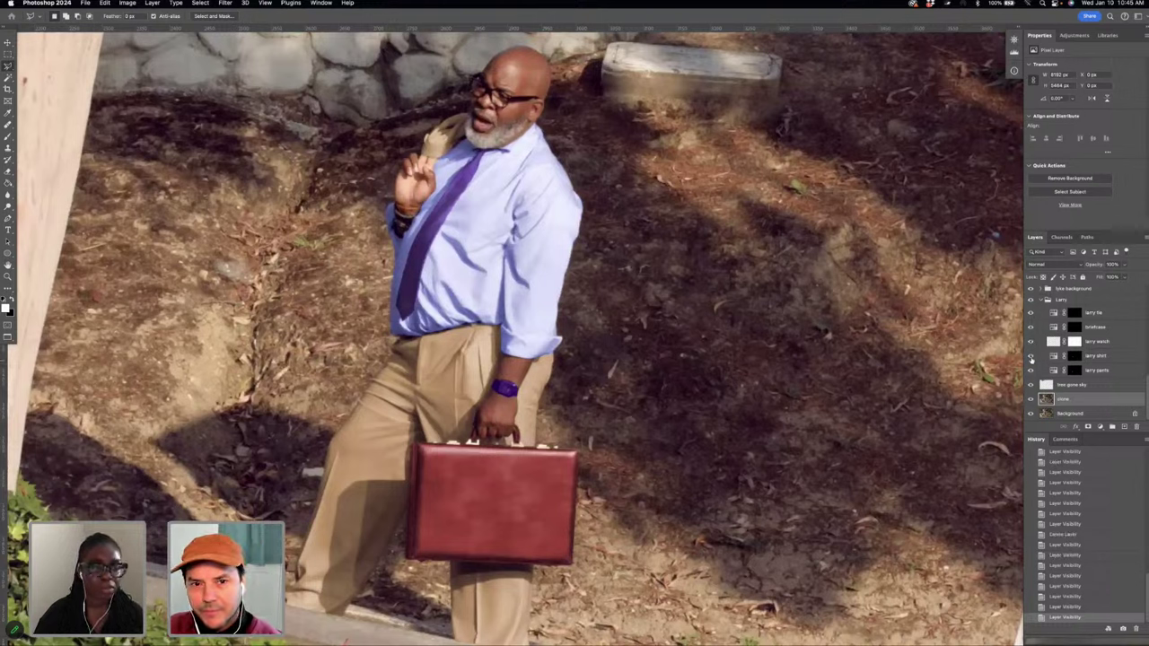
- Compare the man's shirt and briefcase with and without their respective color layers, leaving both layers visible
click(1031, 357)
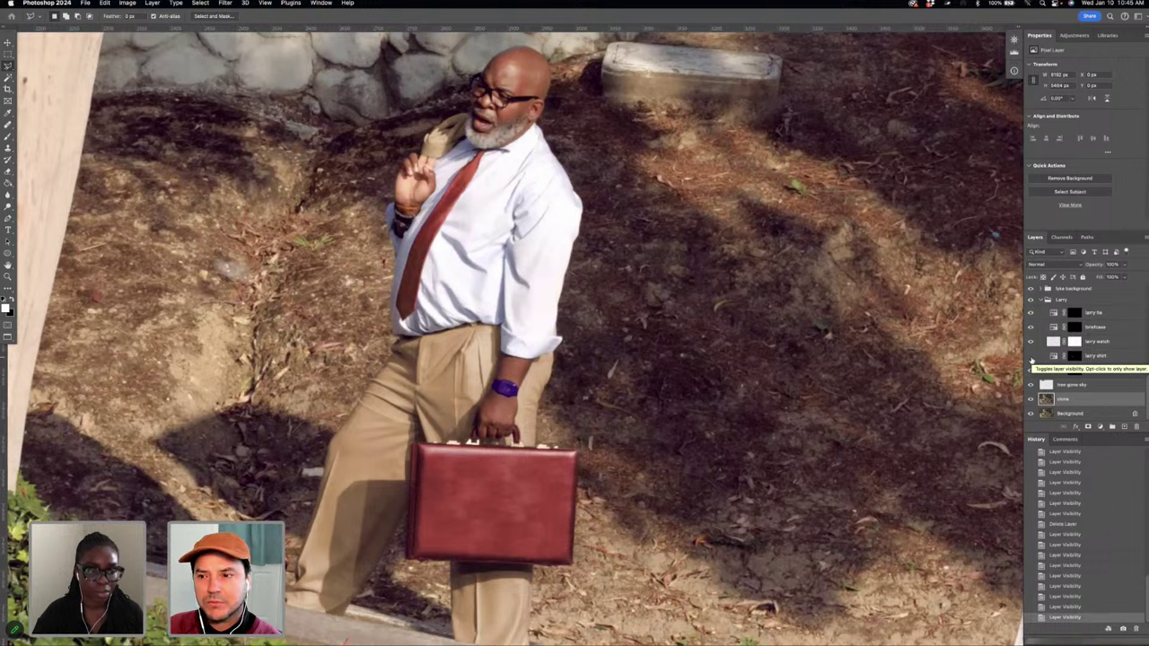
click(1031, 357)
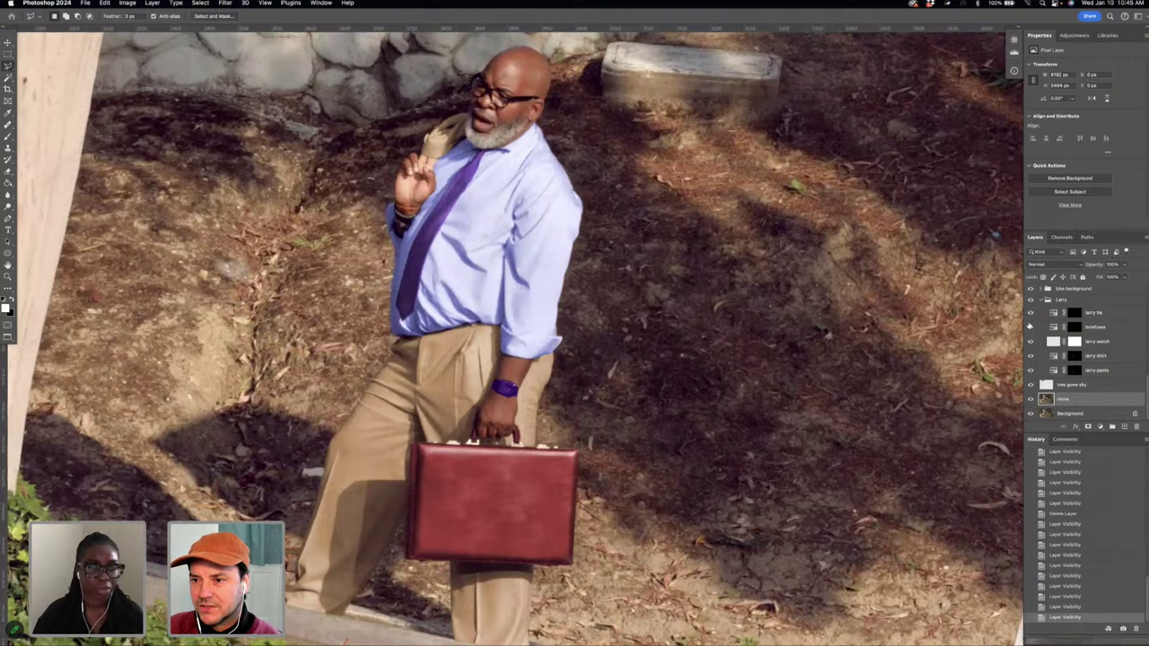
click(1030, 328)
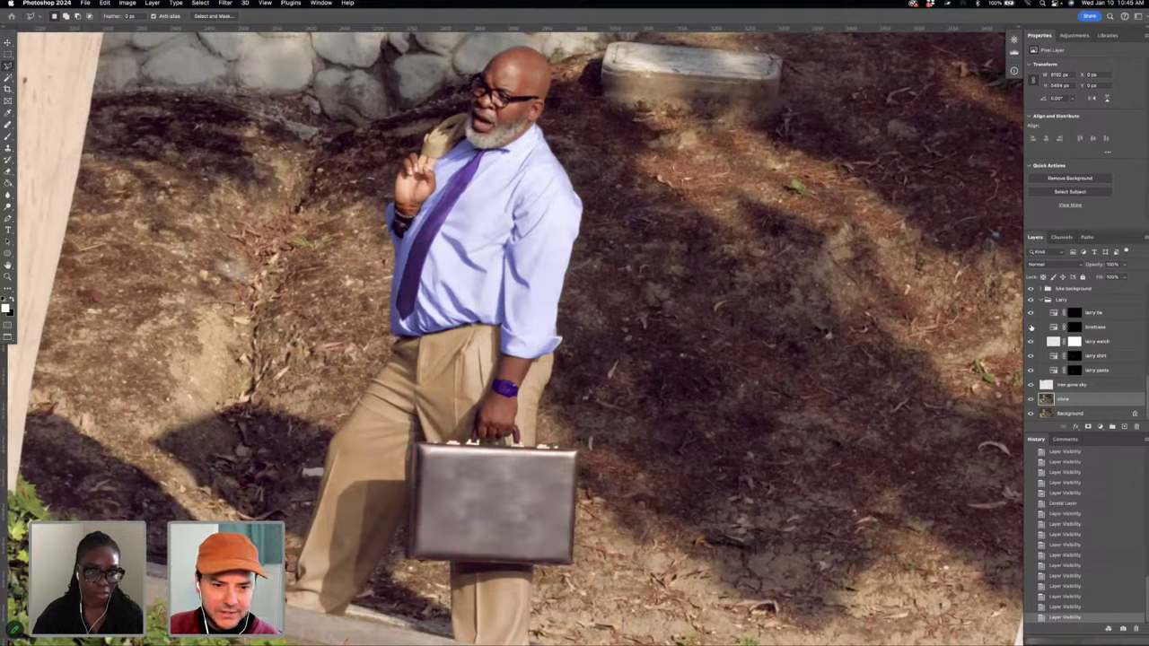
click(1031, 328)
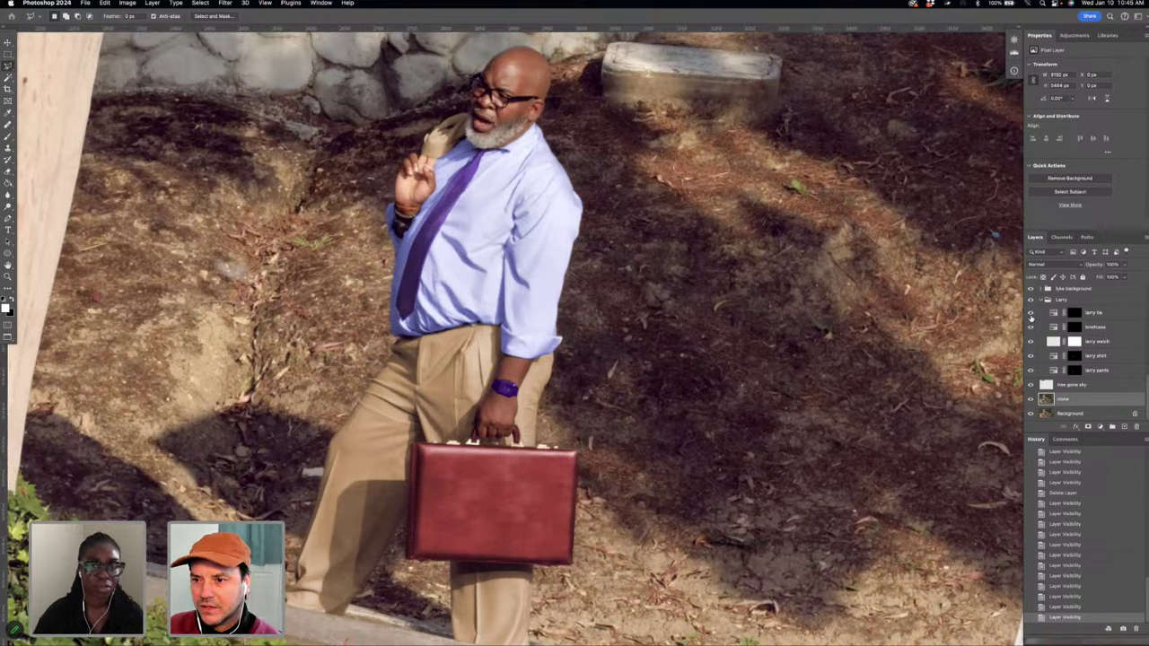
- Compare the man's tie and pants with and without their respective color layers, leaving both layers visible
click(1030, 314)
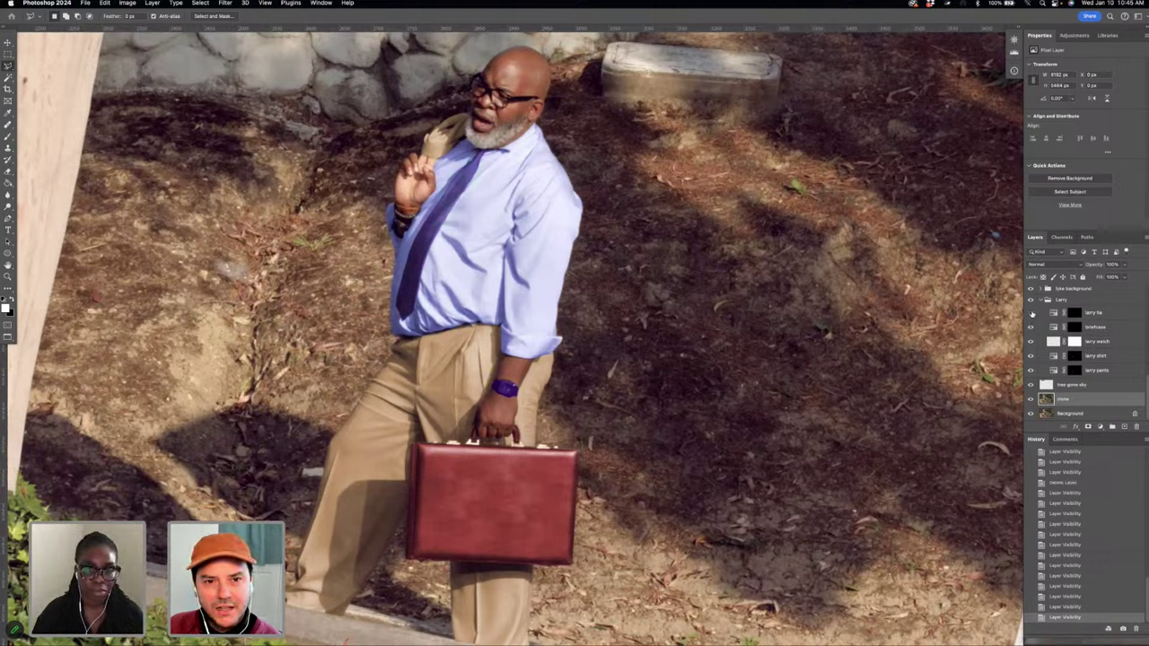
click(1030, 312)
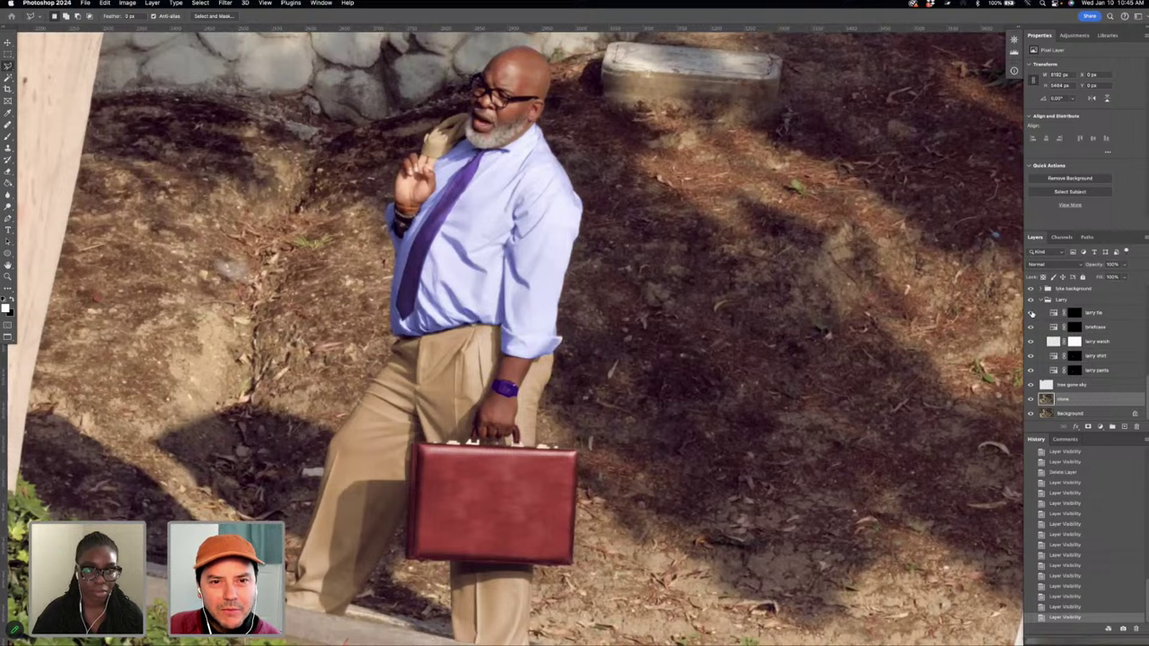
click(1030, 313)
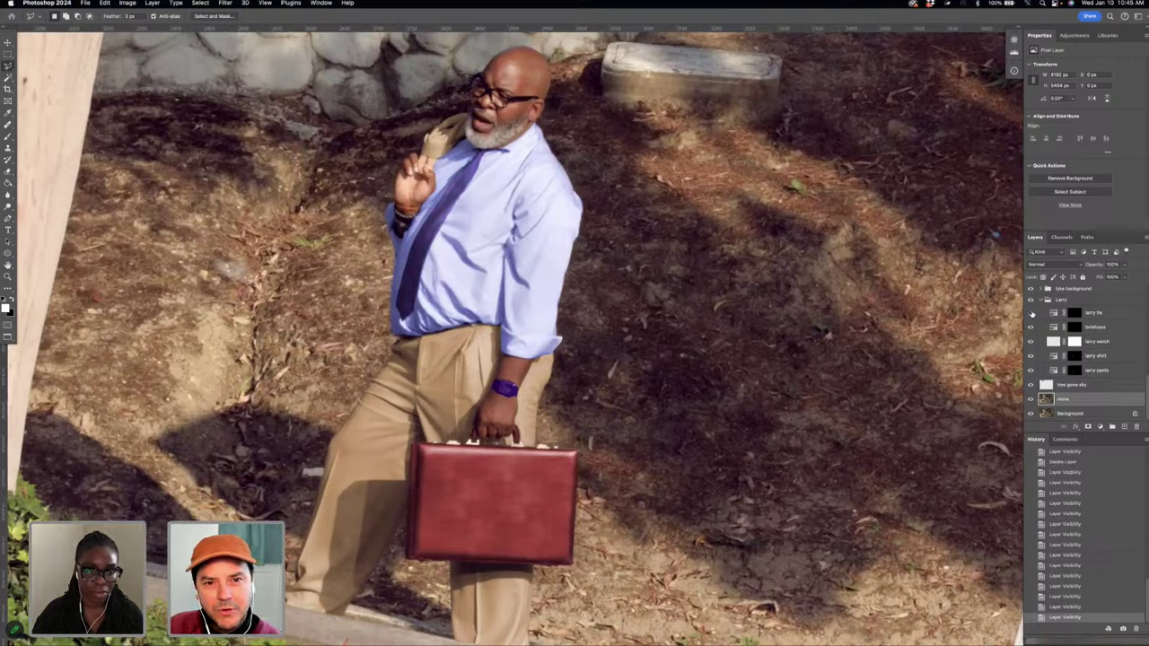
click(1030, 313)
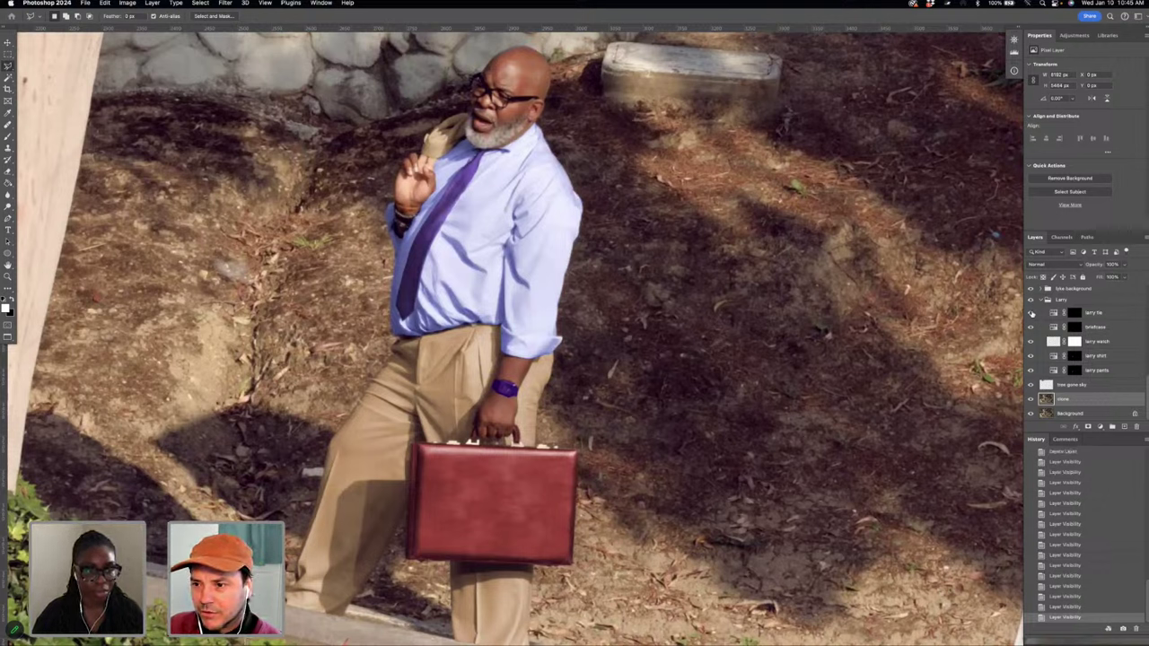
click(1031, 372)
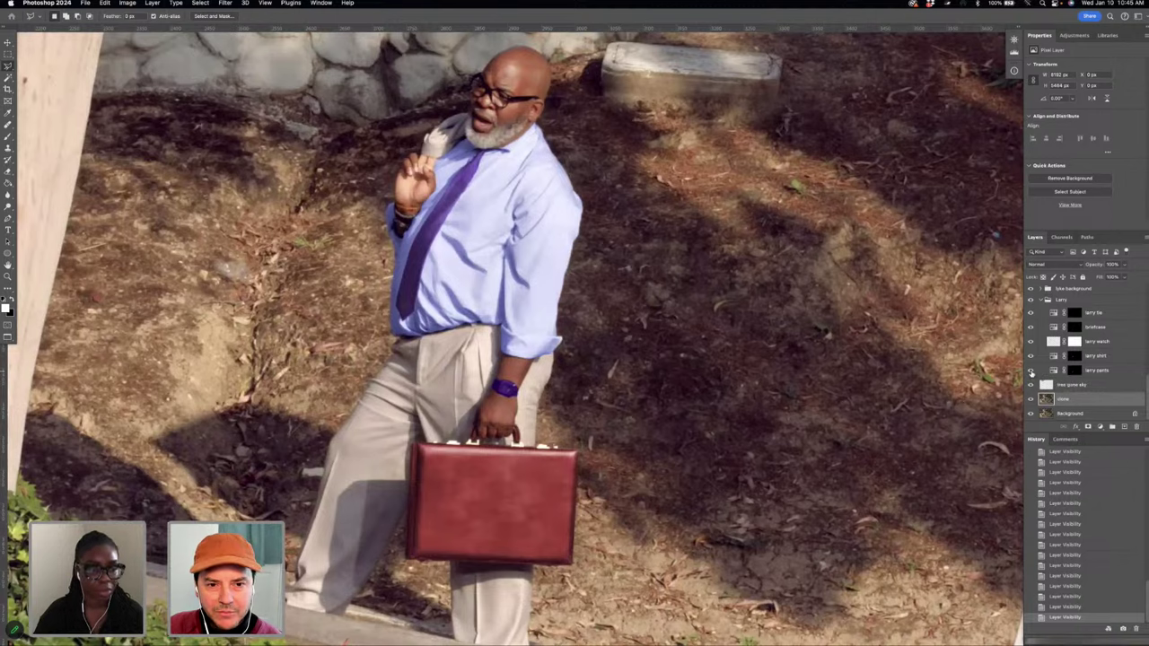
click(1031, 372)
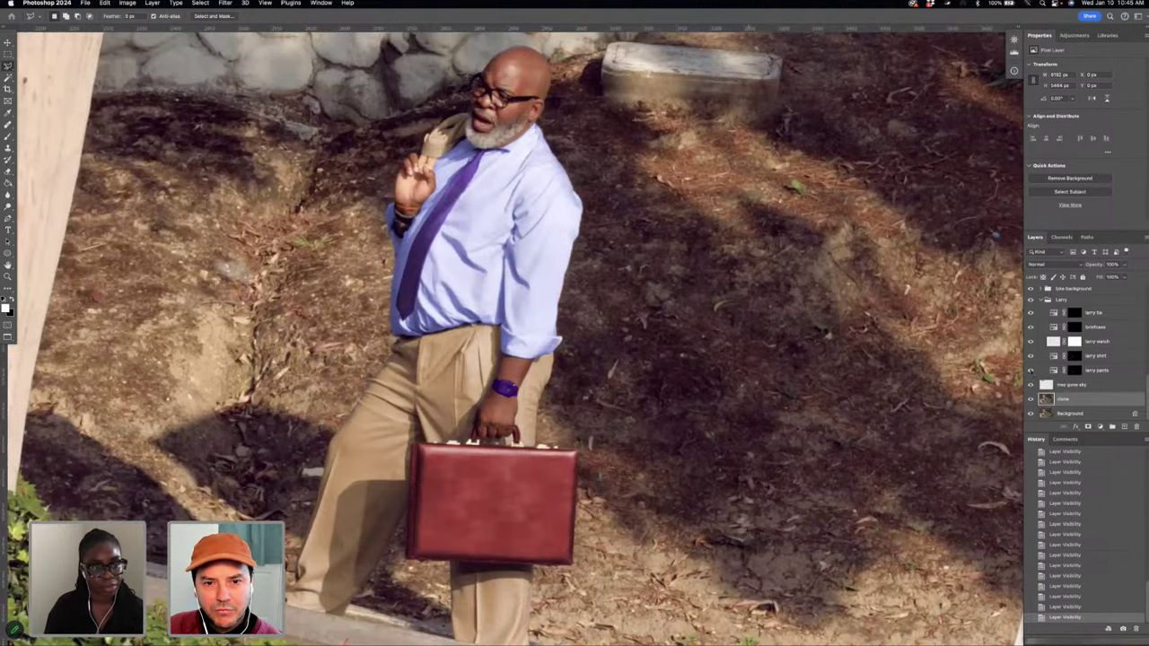
- Examine the woman in the green dress and the child beside her on the street below the man with the briefcase
key(super+minus)
scroll(516, 336, down, 10)
scroll(516, 337, right, 15)
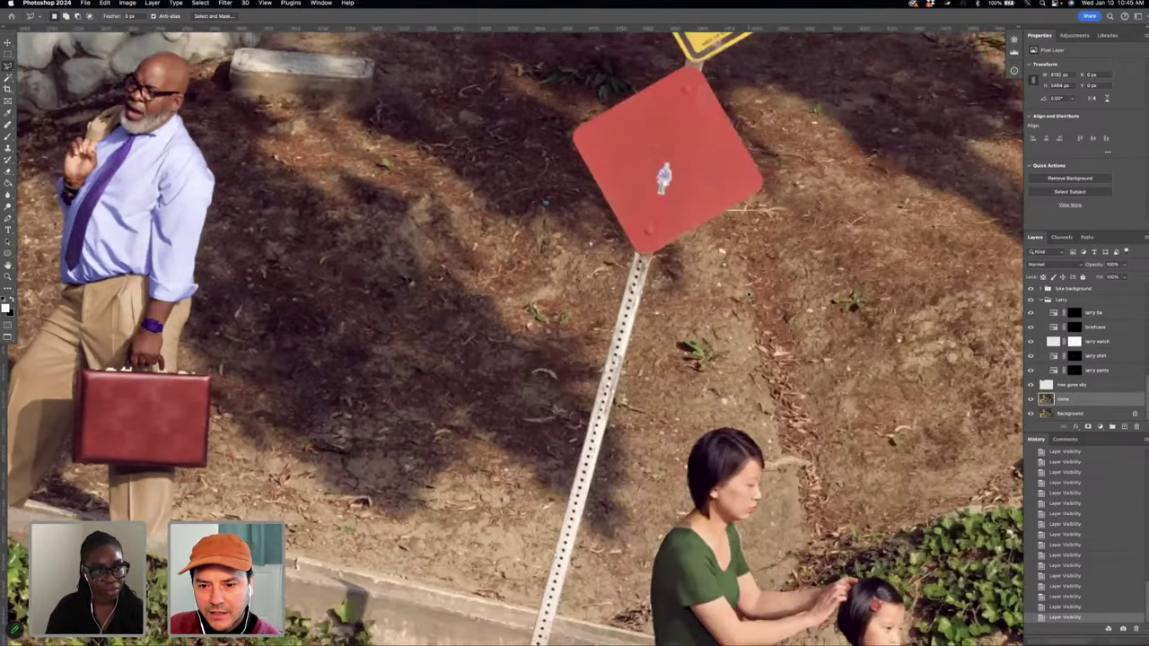
scroll(516, 337, down, 6)
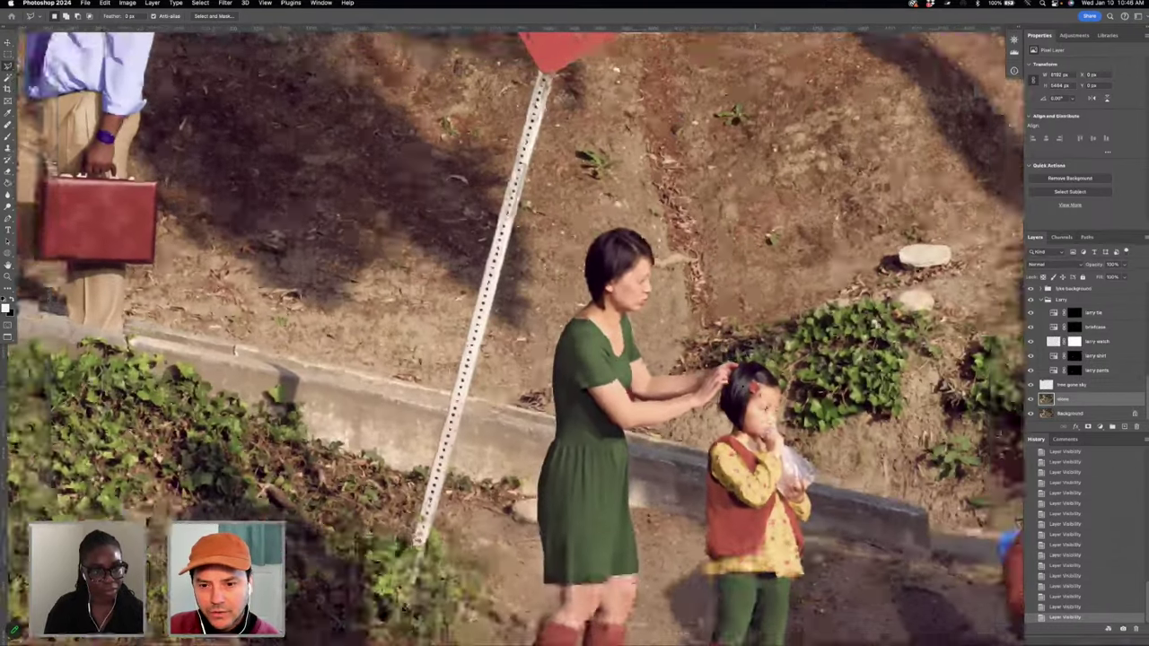
scroll(516, 337, right, 2)
scroll(516, 336, up, 3)
scroll(516, 336, right, 1)
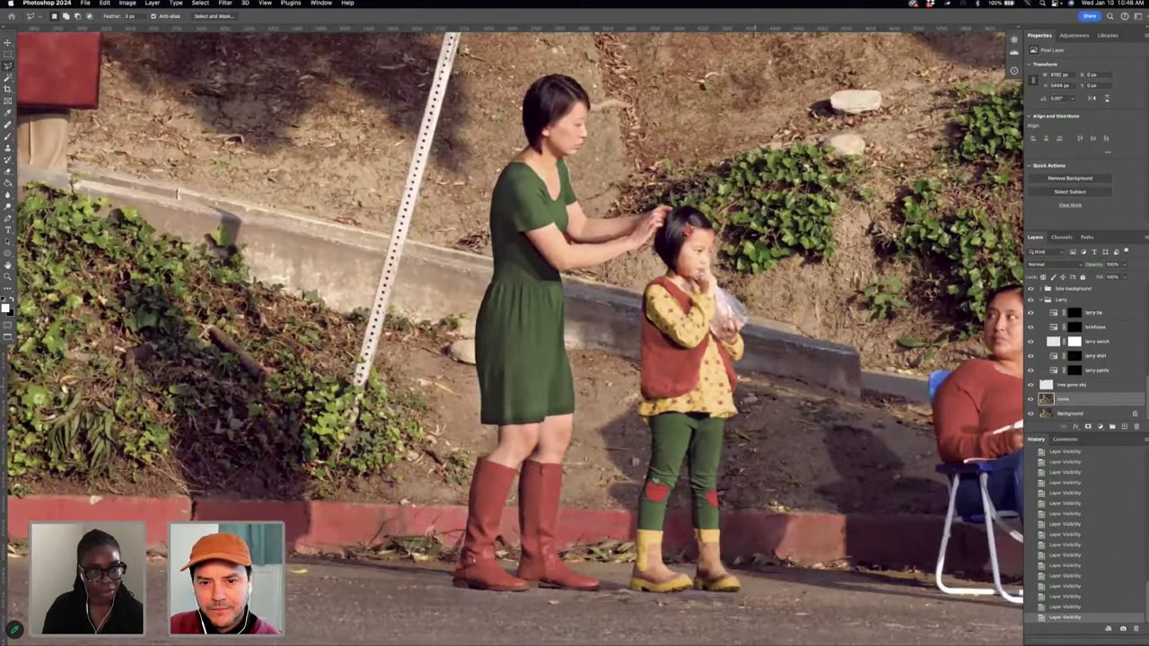
scroll(516, 337, down, 5)
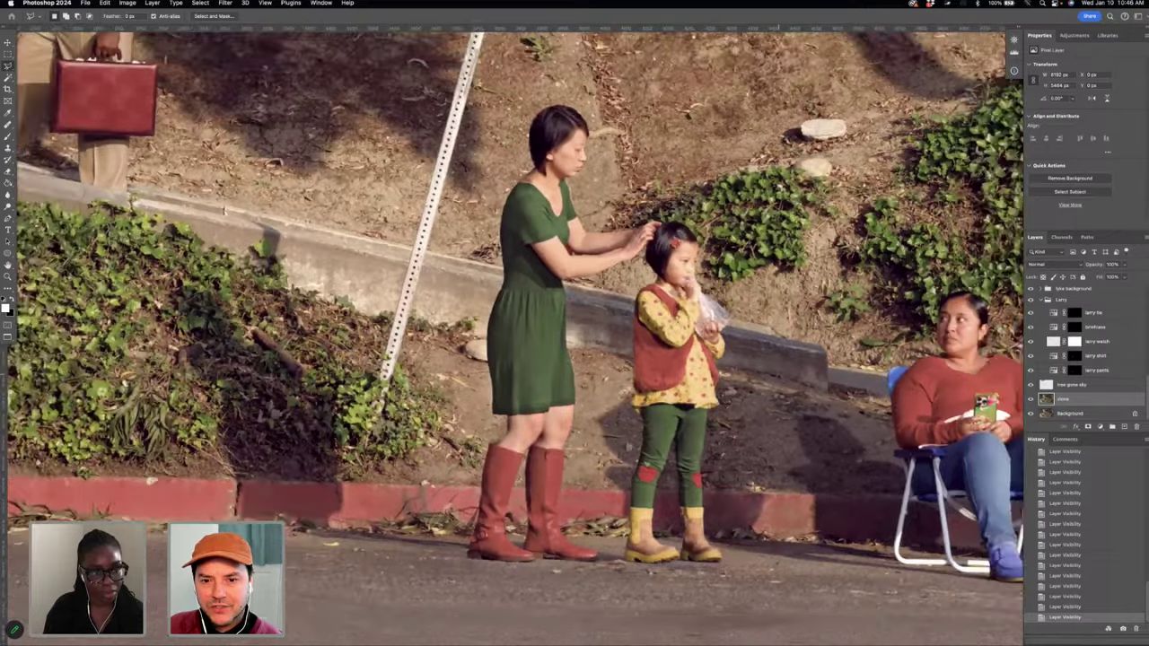
scroll(516, 336, up, 3)
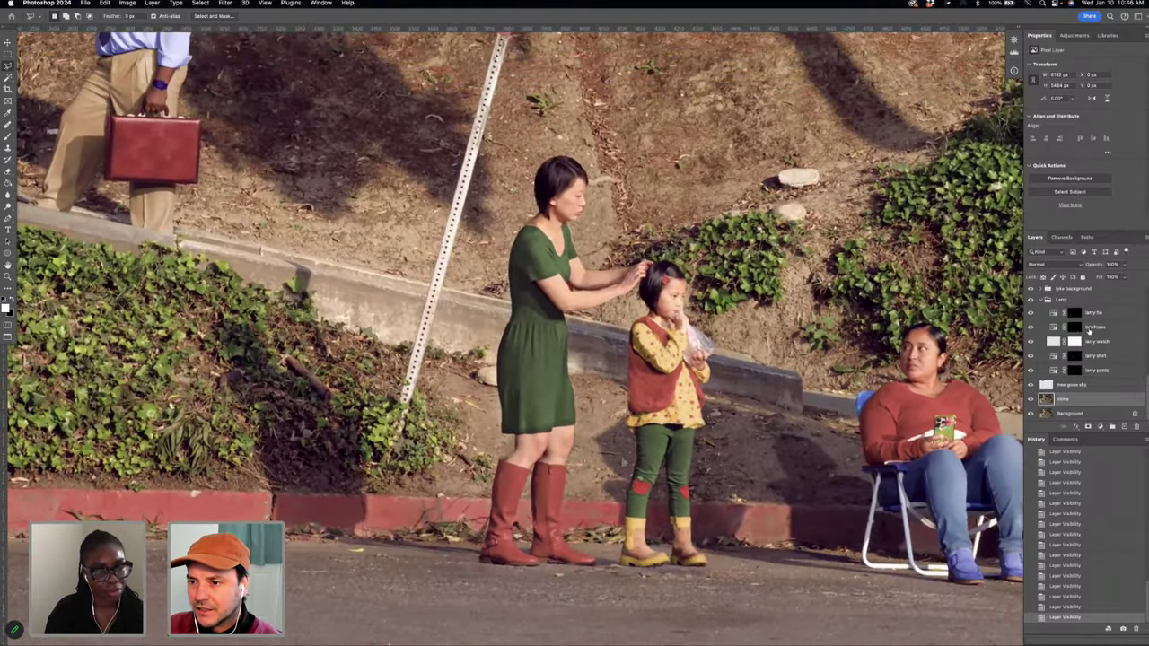
- Compare the scene with and without the layer group of the woman in the green dress, leaving the group visible
scroll(1089, 331, up, 3)
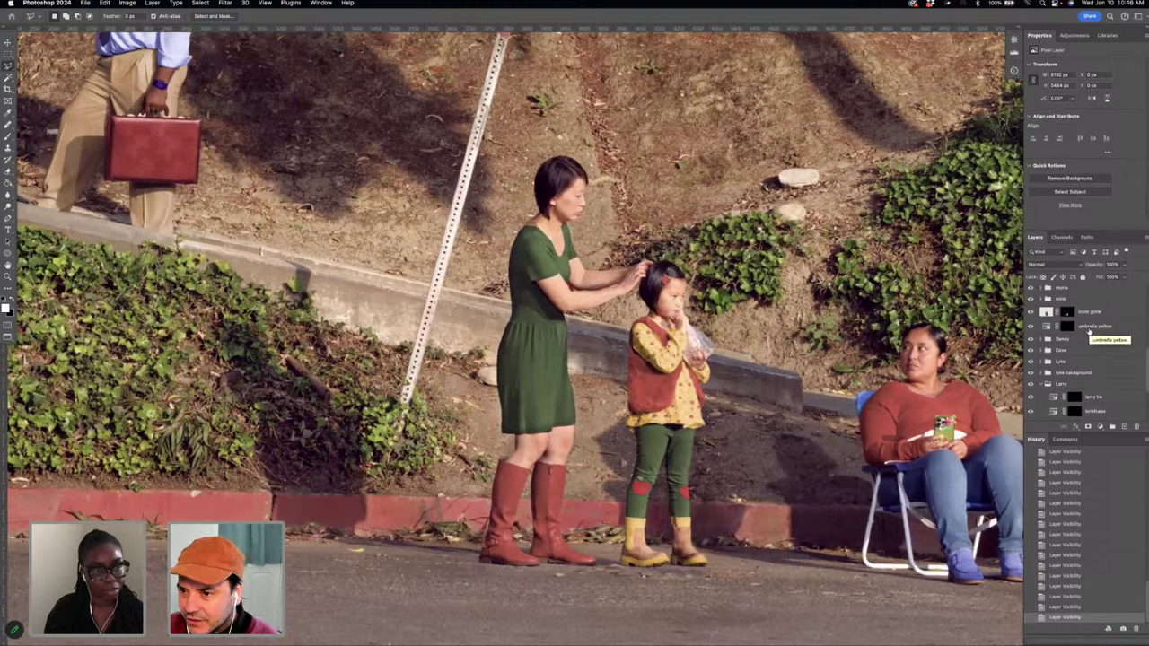
scroll(1089, 331, up, 2)
scroll(1089, 331, up, 2)
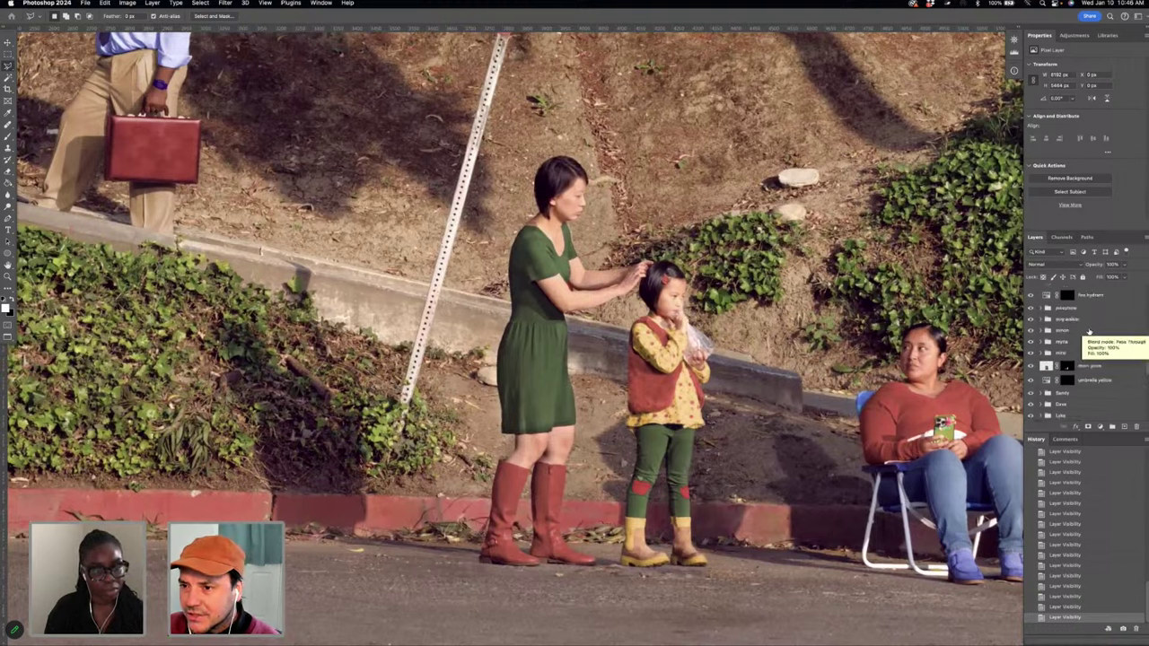
scroll(1089, 332, up, 3)
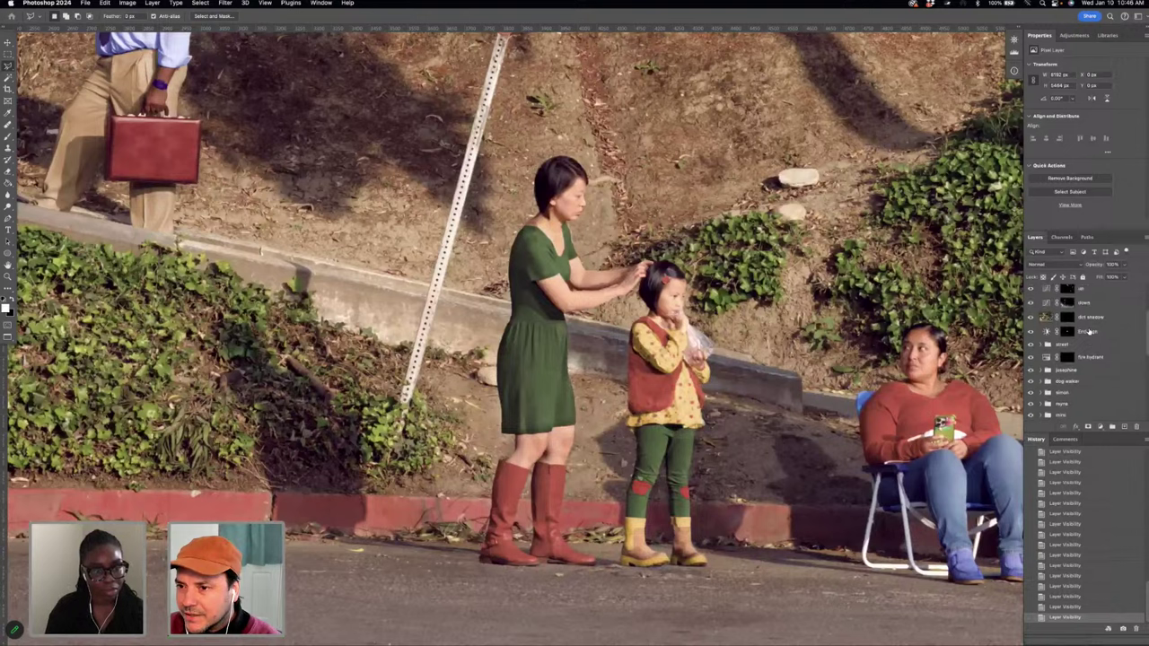
scroll(1089, 332, up, 2)
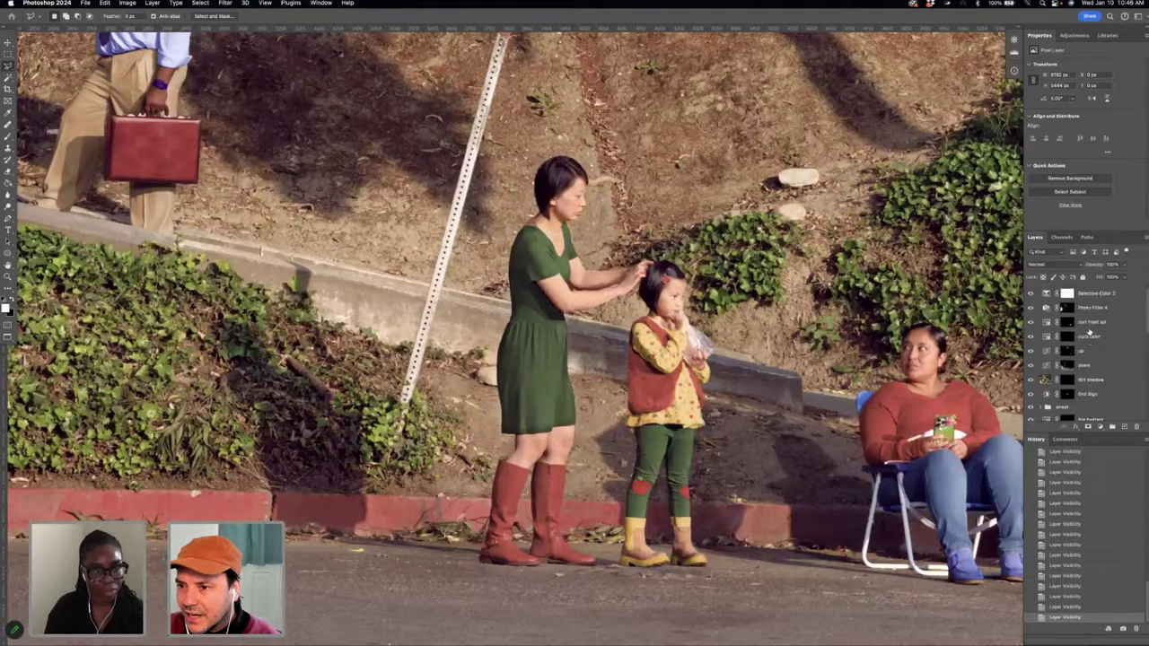
scroll(1090, 334, down, 3)
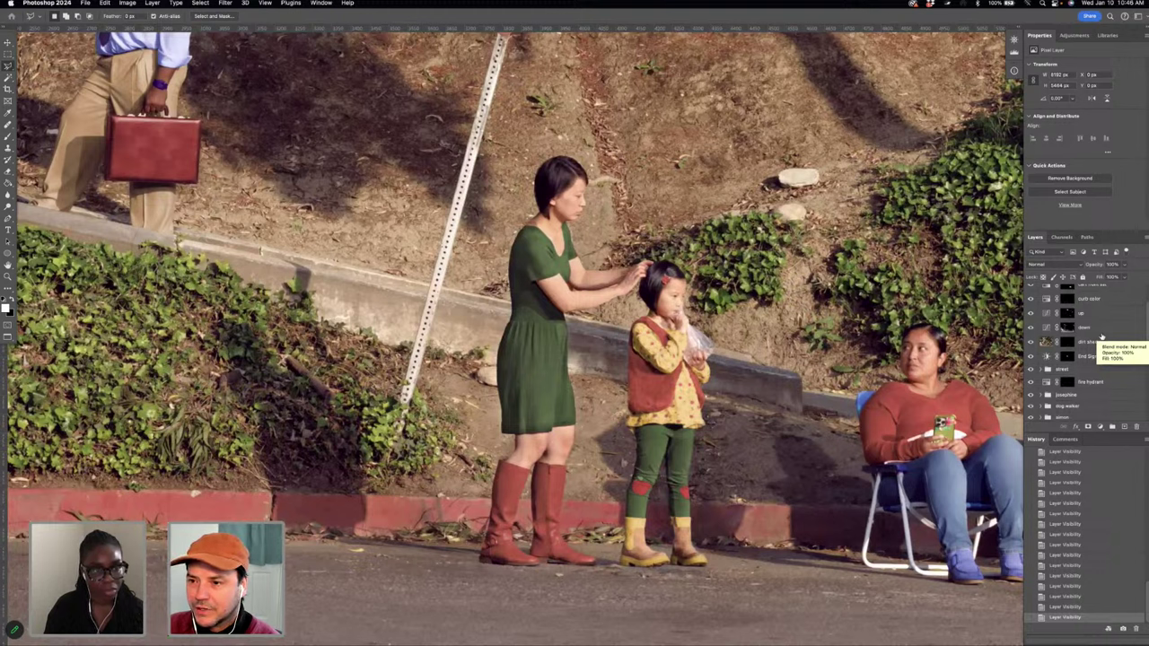
scroll(1111, 331, down, 2)
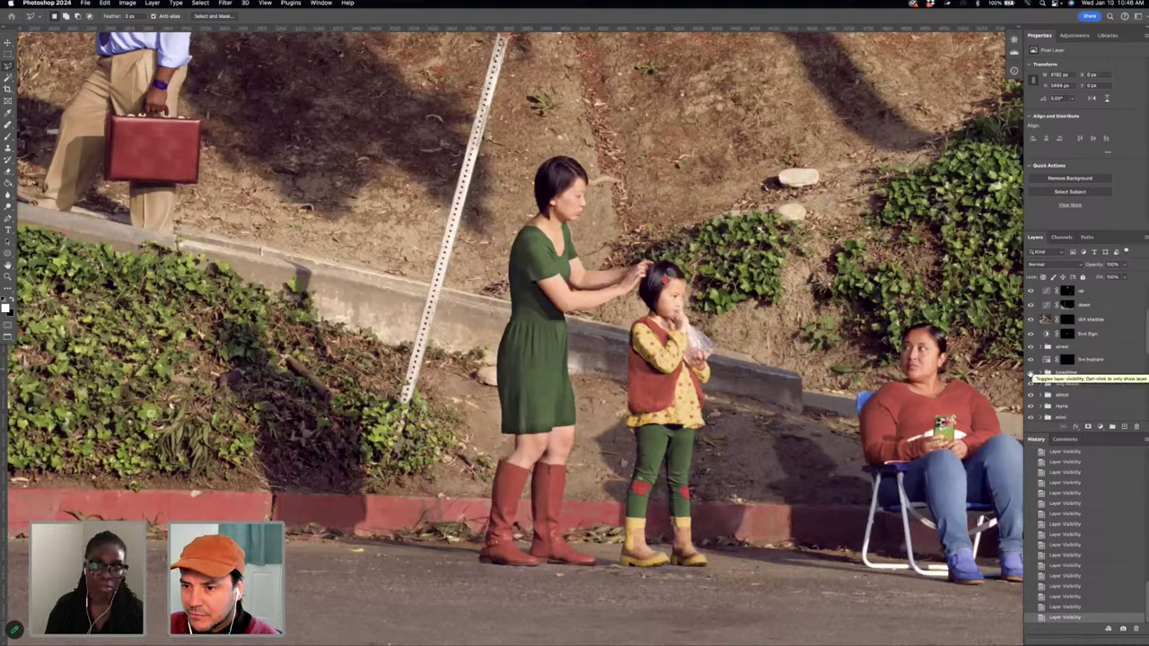
click(1030, 373)
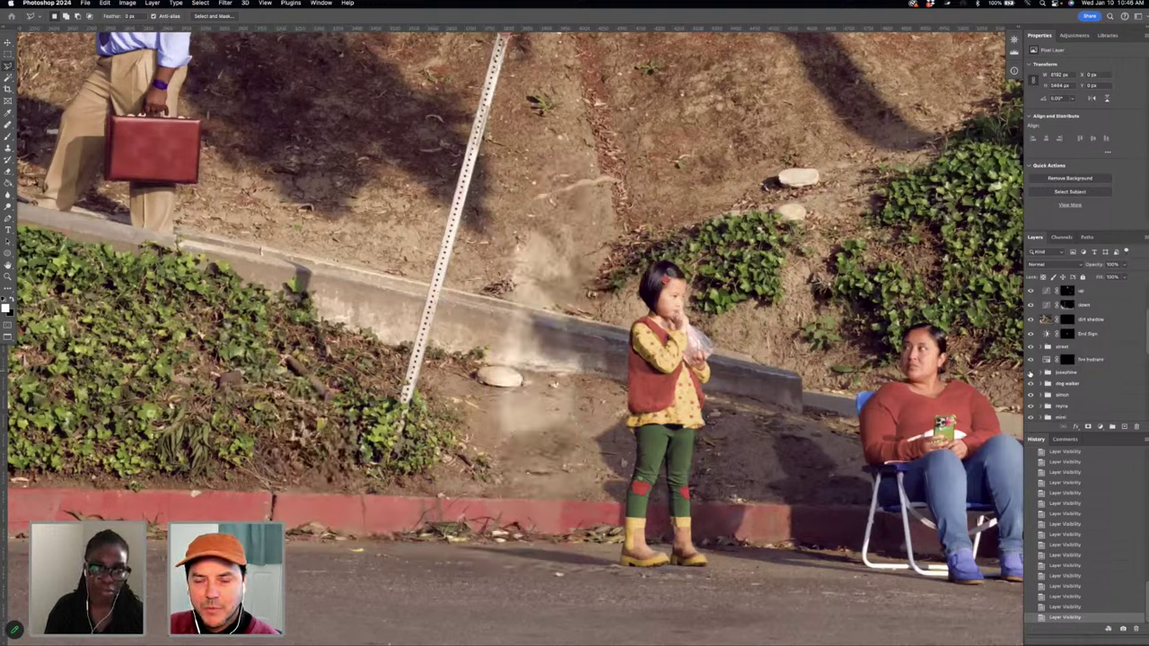
click(1031, 372)
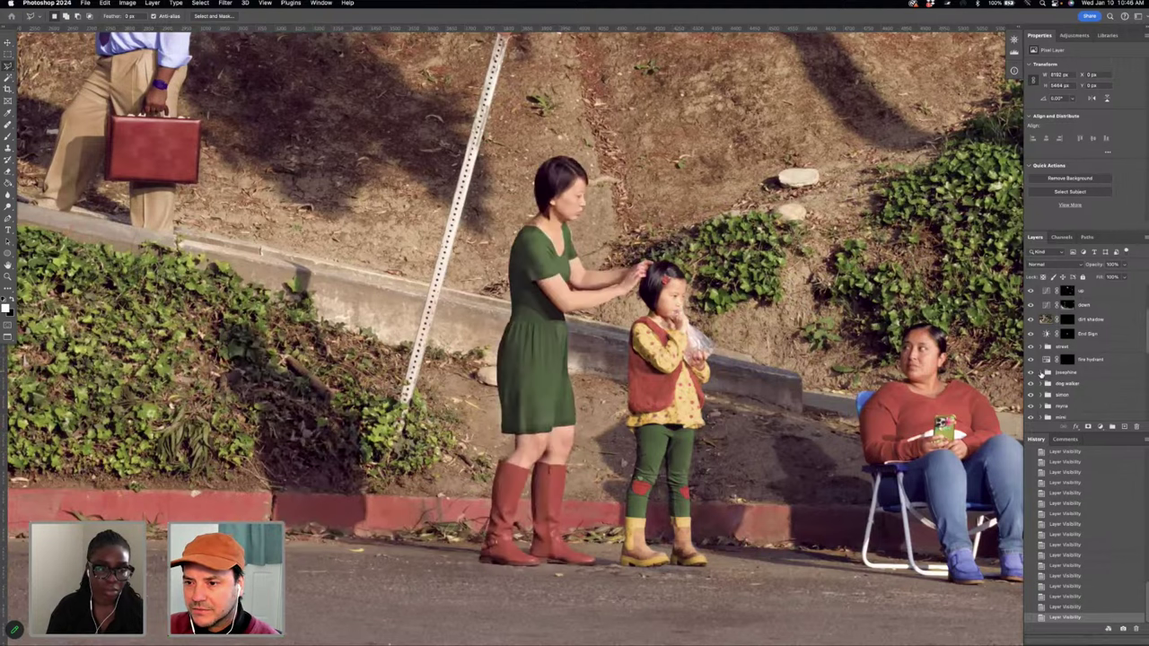
- Expand the standing woman's layer group and compare her dress with and without its color layer, leaving the layer visible
click(1046, 373)
scroll(1060, 354, down, 2)
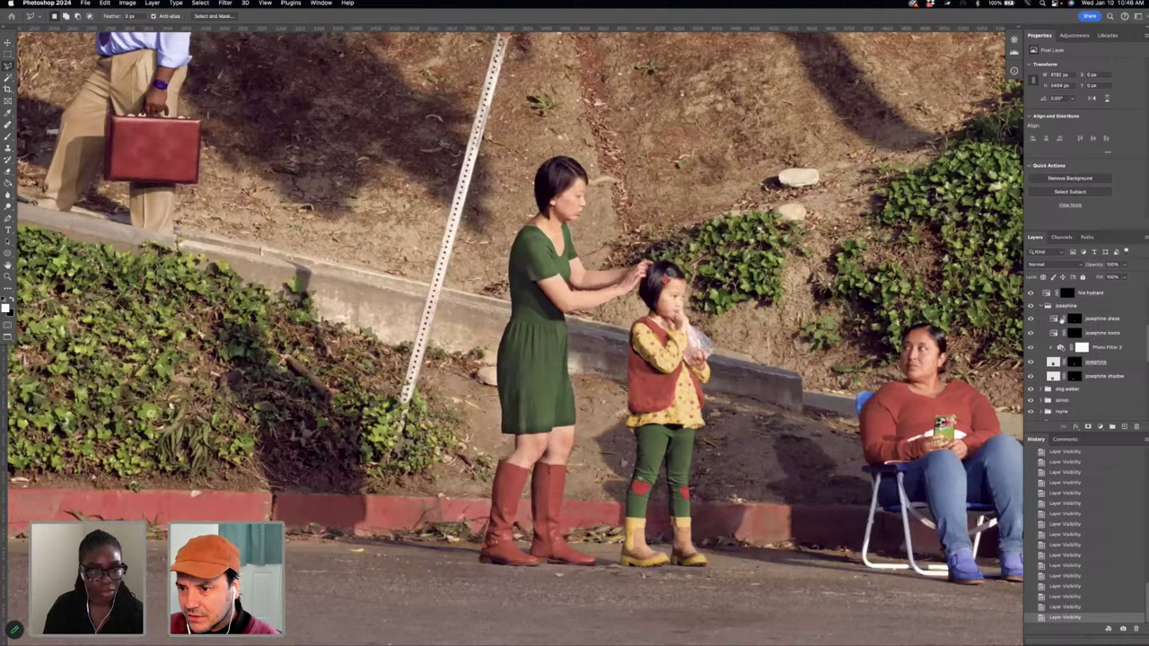
click(1031, 319)
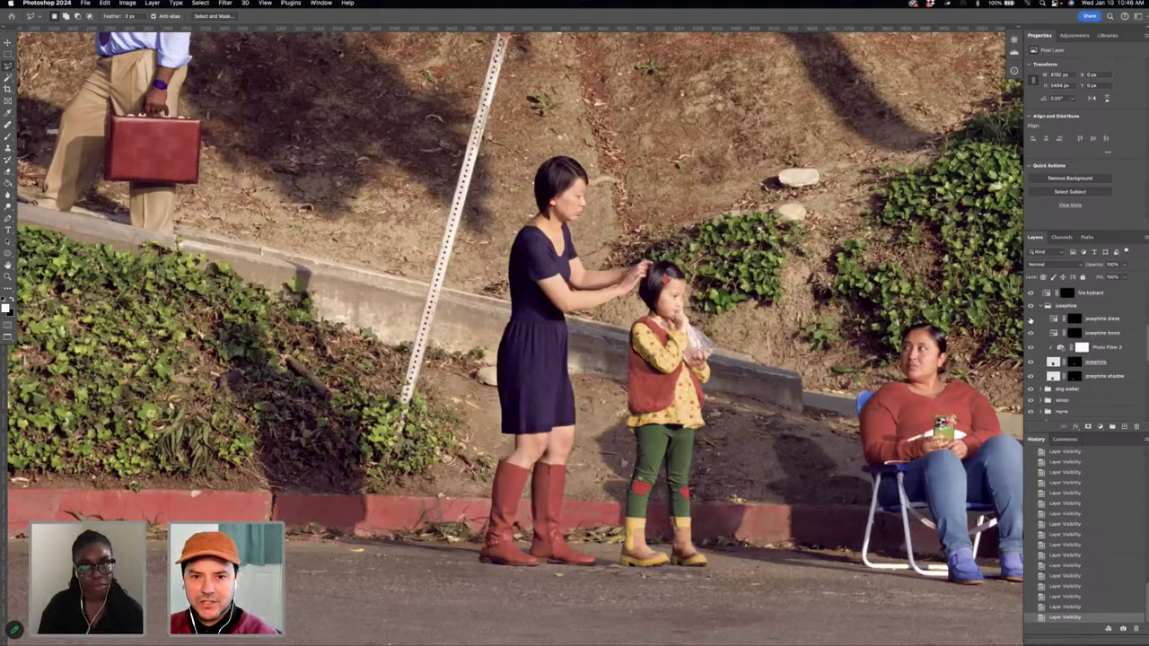
click(1030, 318)
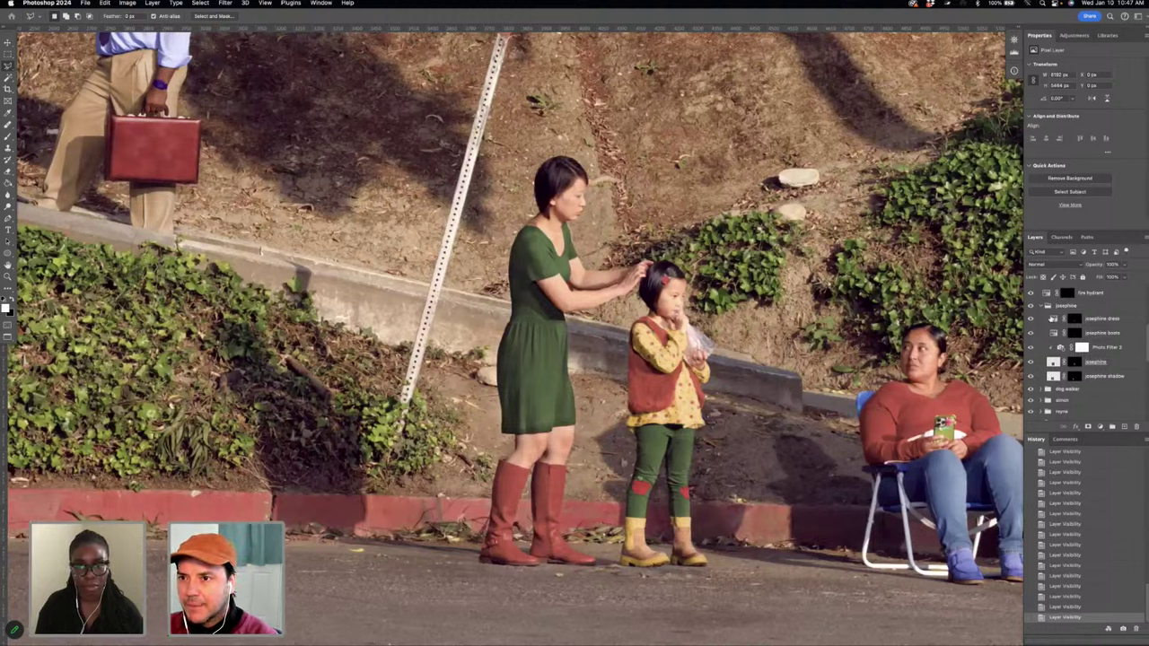
- Open the dress layer's Hue/Saturation settings and compare the dress with Colorize off and on, leaving Colorize enabled
click(1052, 318)
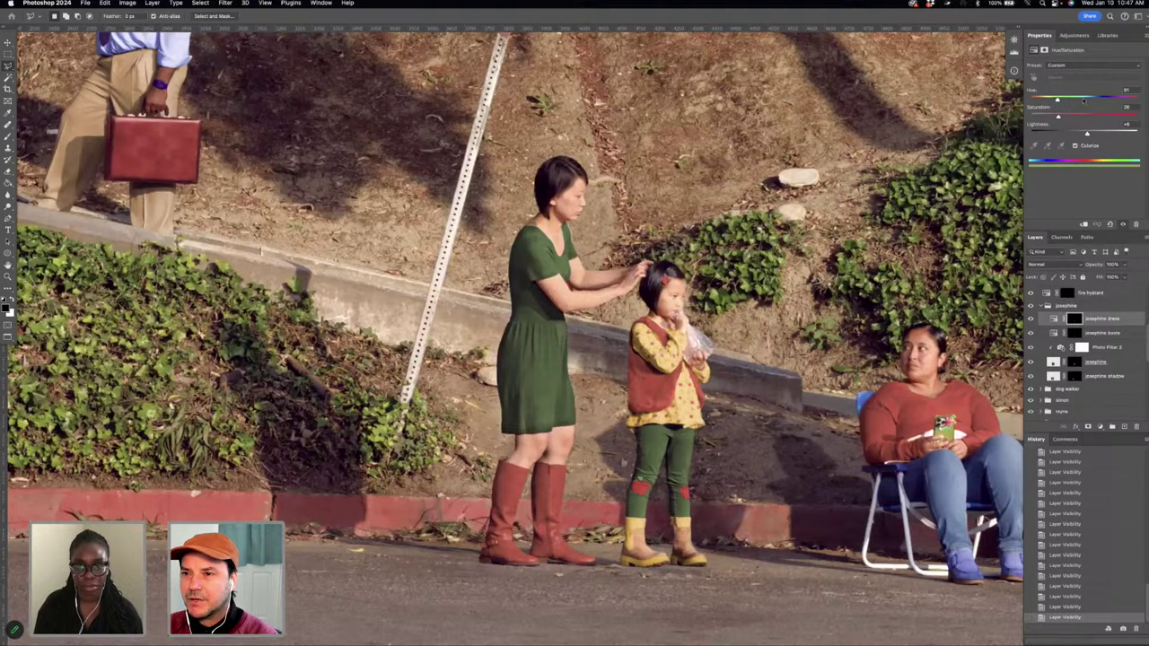
click(1077, 145)
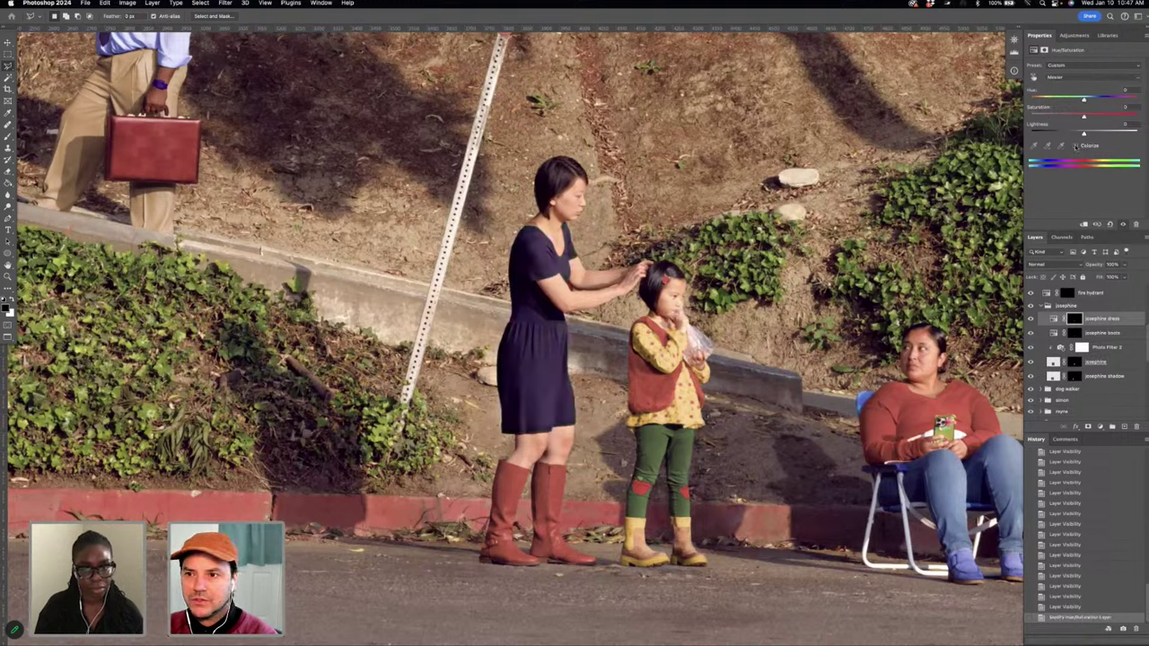
click(1076, 145)
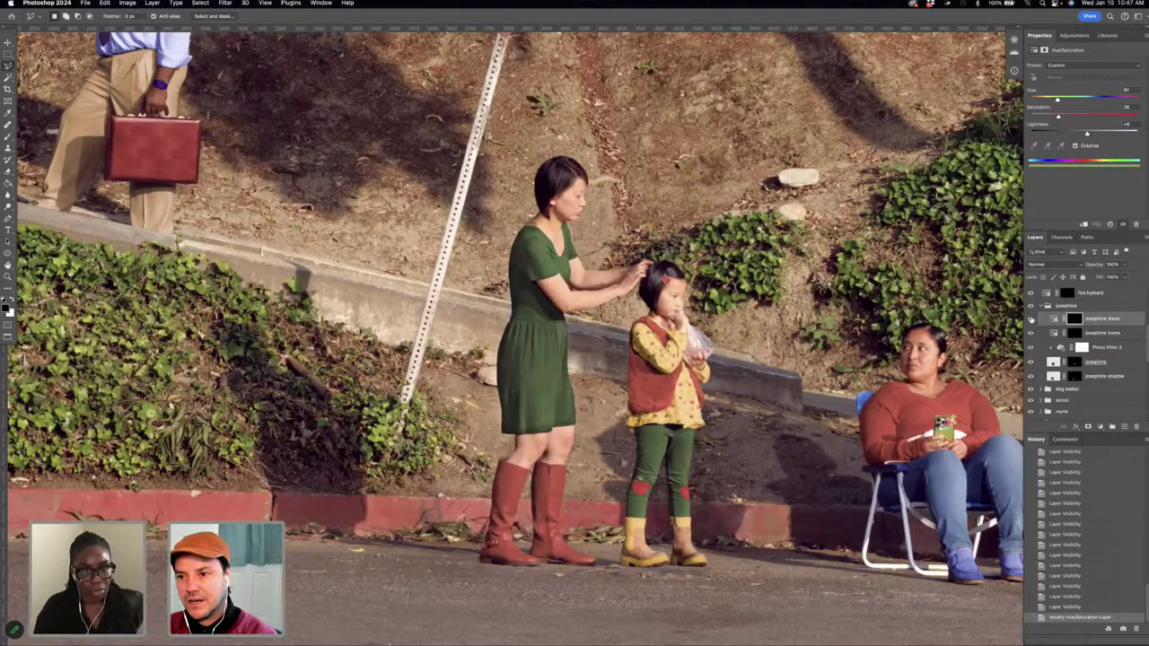
- Try purple and teal hues on the dress's Hue/Saturation adjustment, then set its hue to 57 with the layer visible
click(1030, 318)
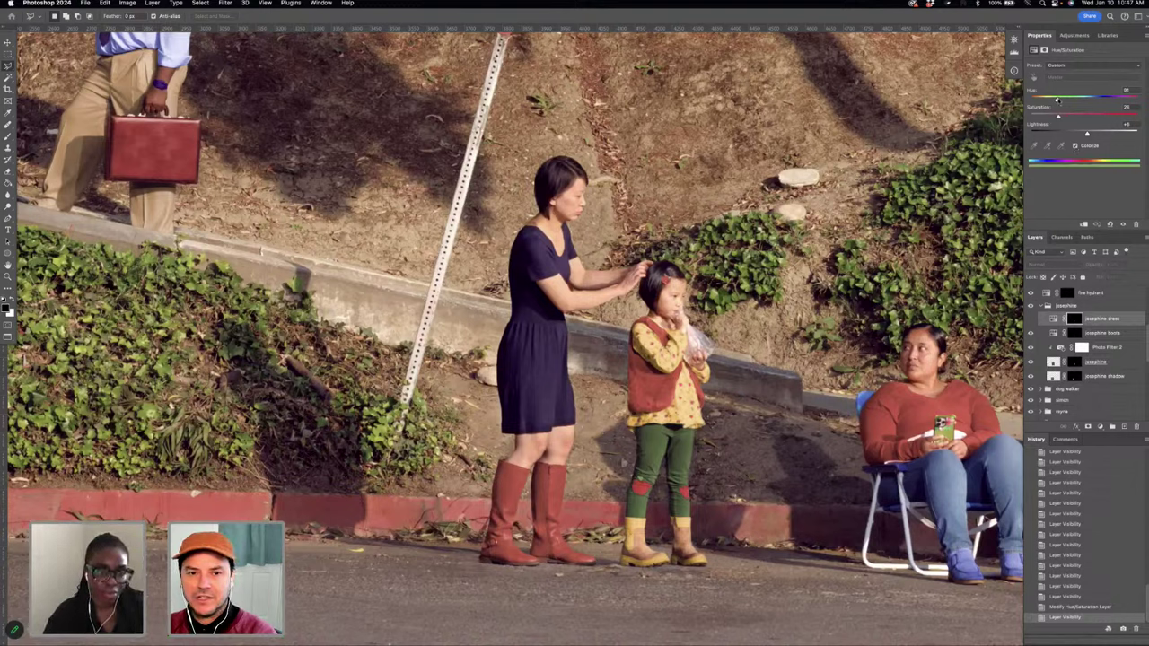
click(1059, 100)
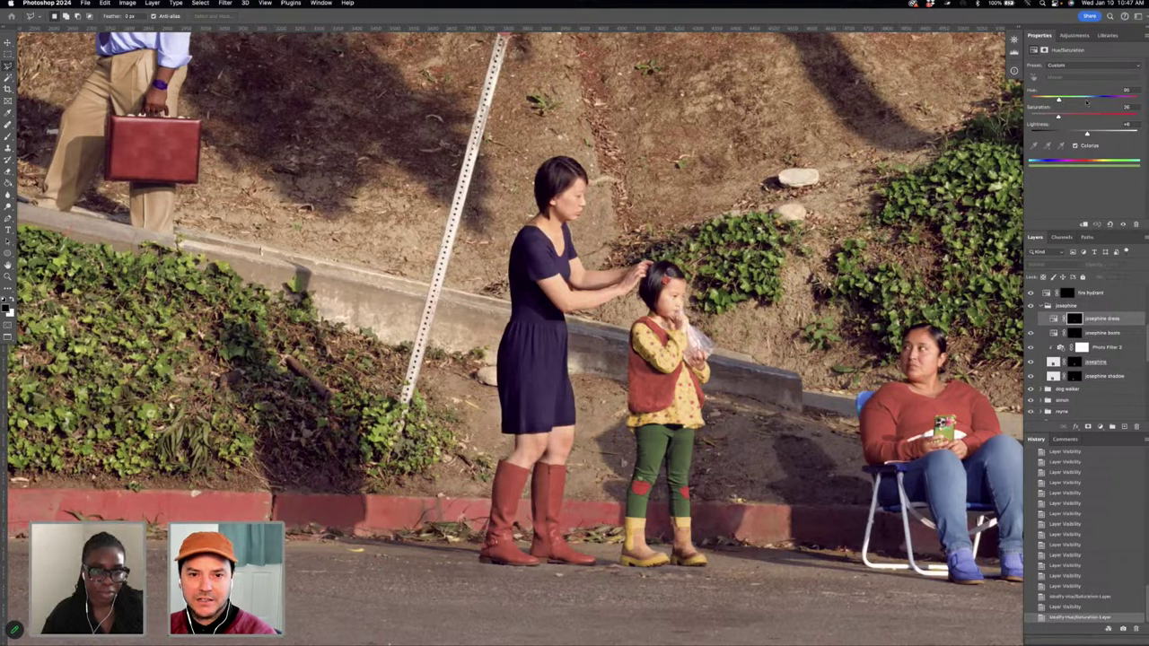
click(1102, 100)
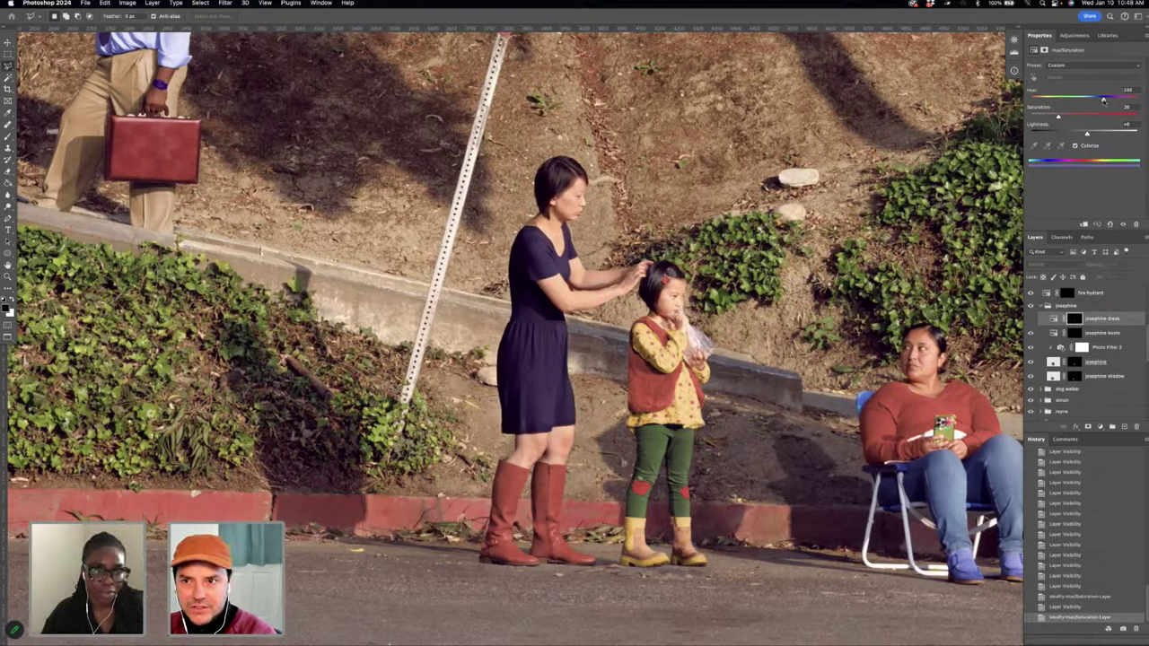
click(1112, 99)
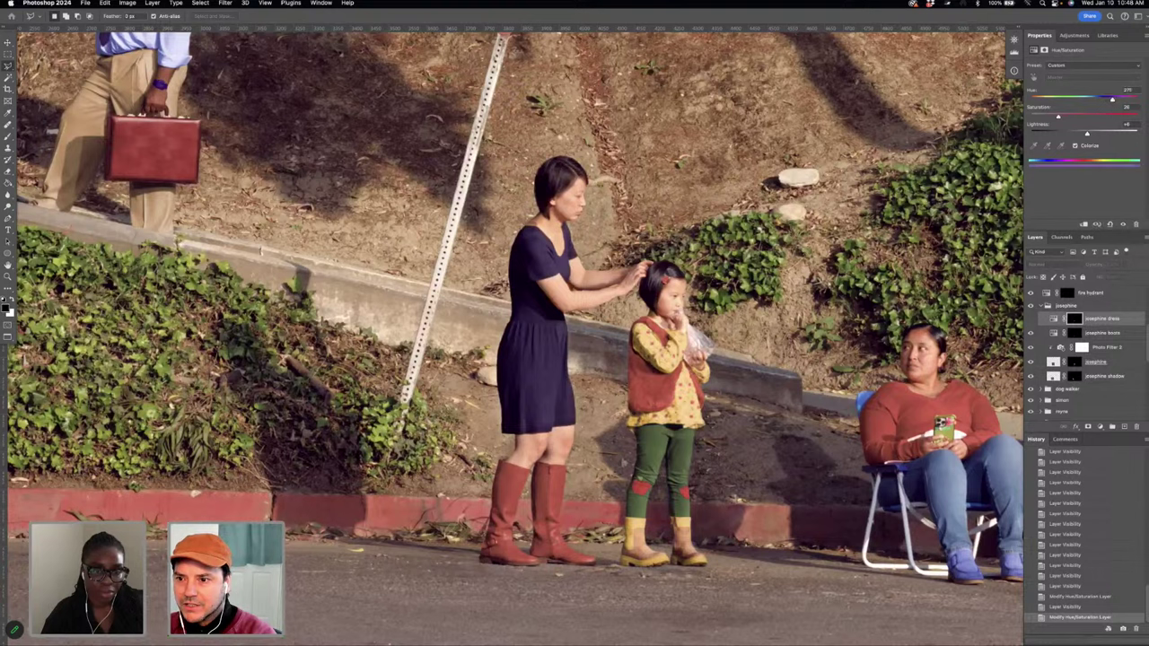
click(1030, 319)
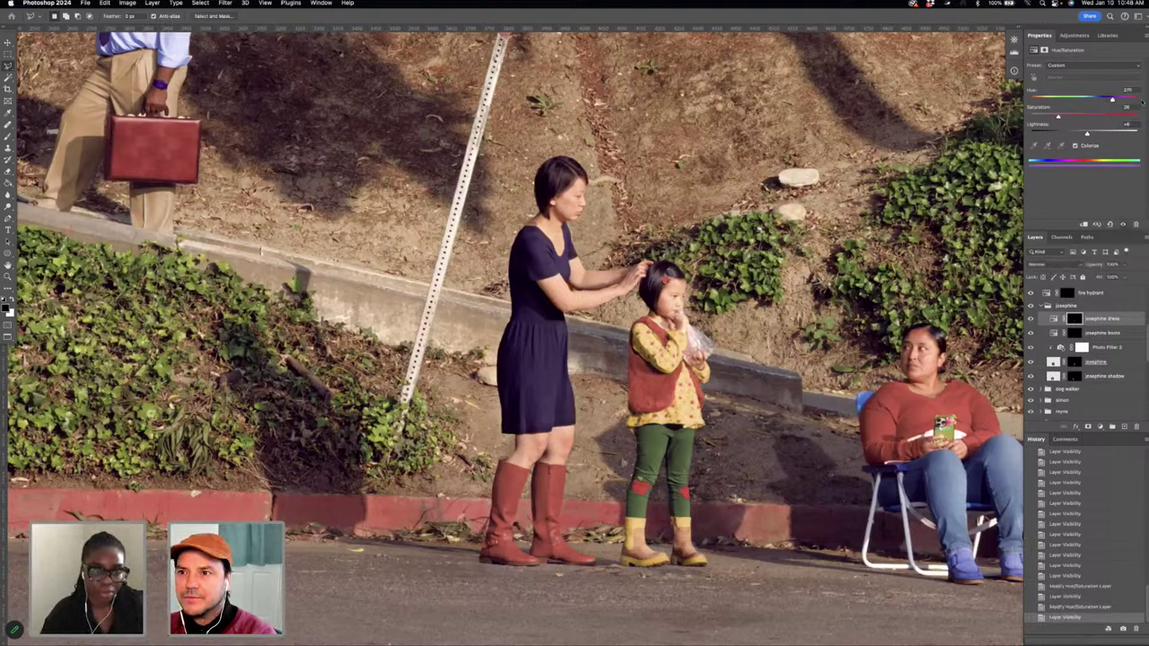
click(1125, 101)
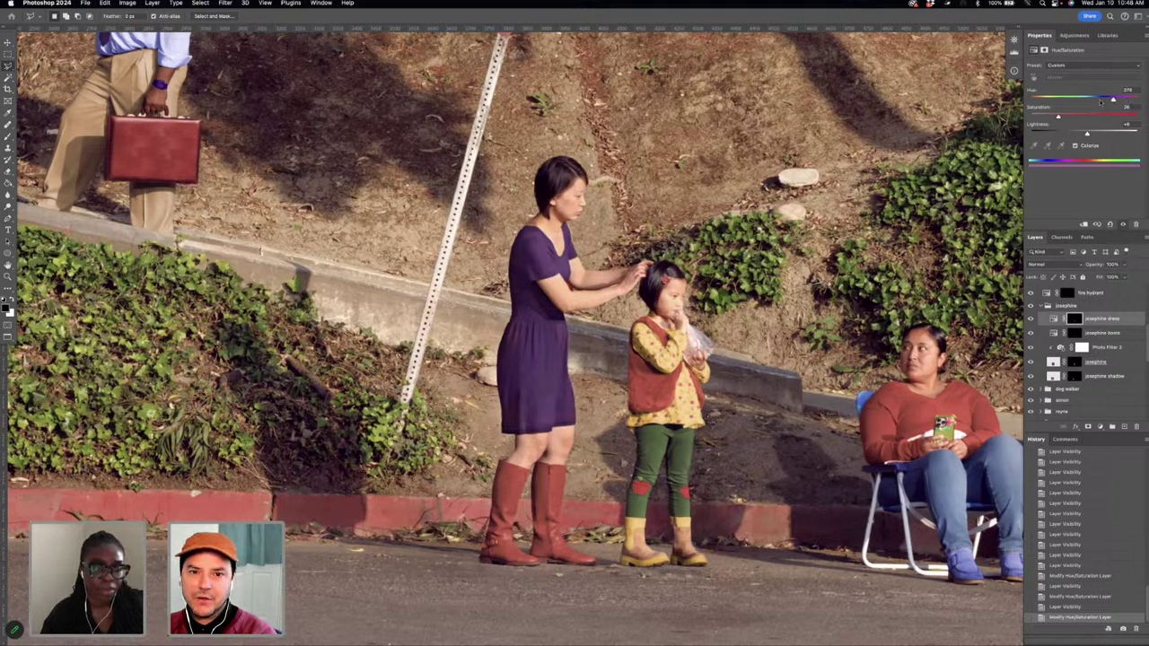
click(1099, 101)
click(1081, 102)
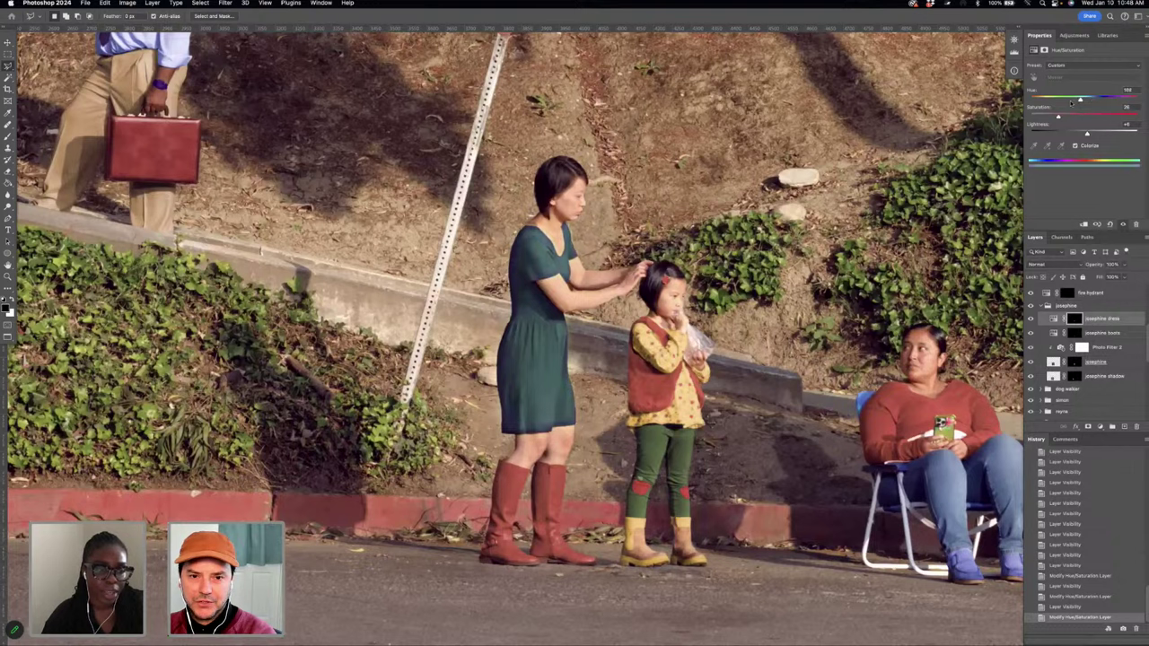
drag(1078, 100, 1047, 102)
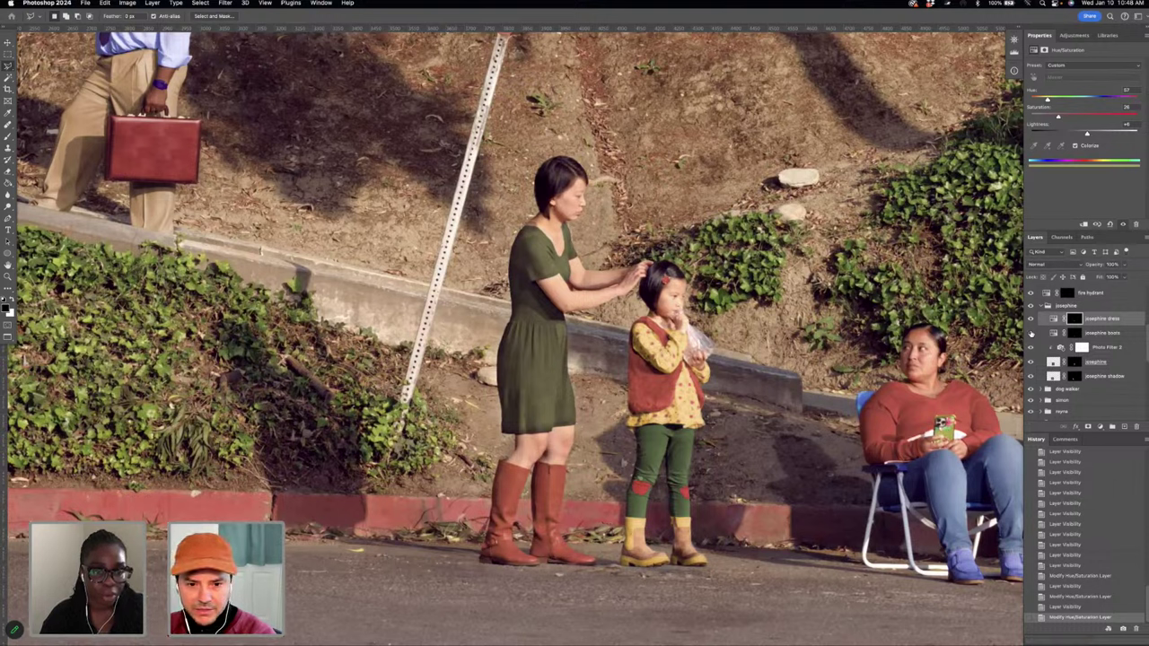
- Compare the scene with and without the standing woman's boots, figure and shadow layers in turn, leaving all three visible
click(1030, 333)
click(1030, 333)
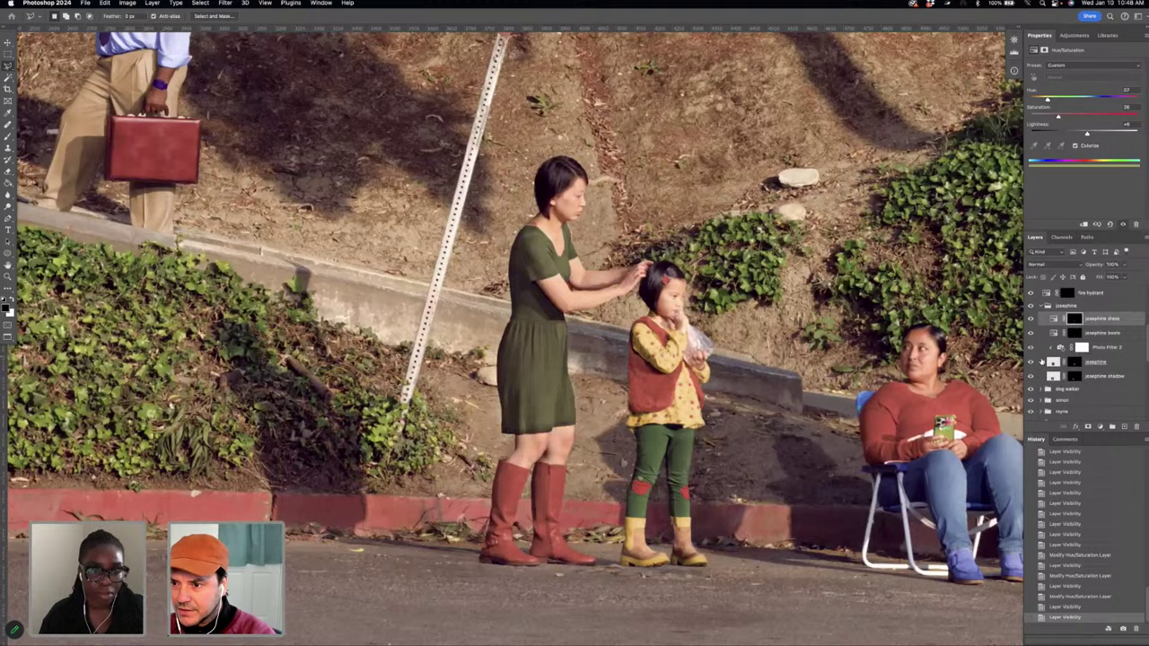
click(1031, 361)
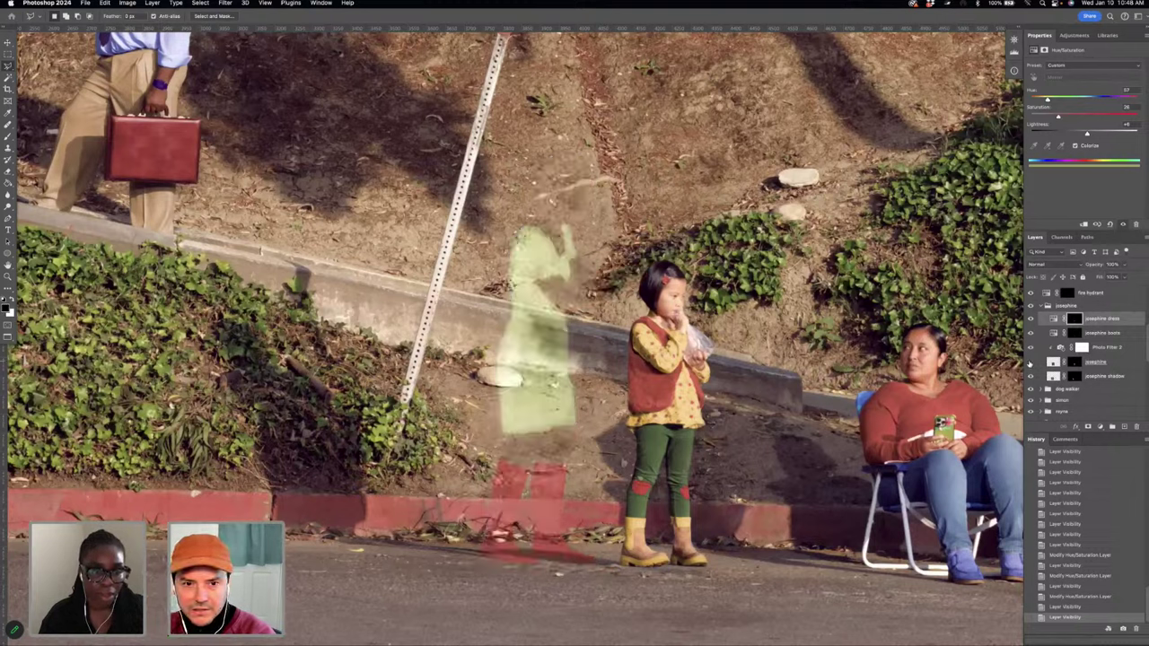
click(1030, 362)
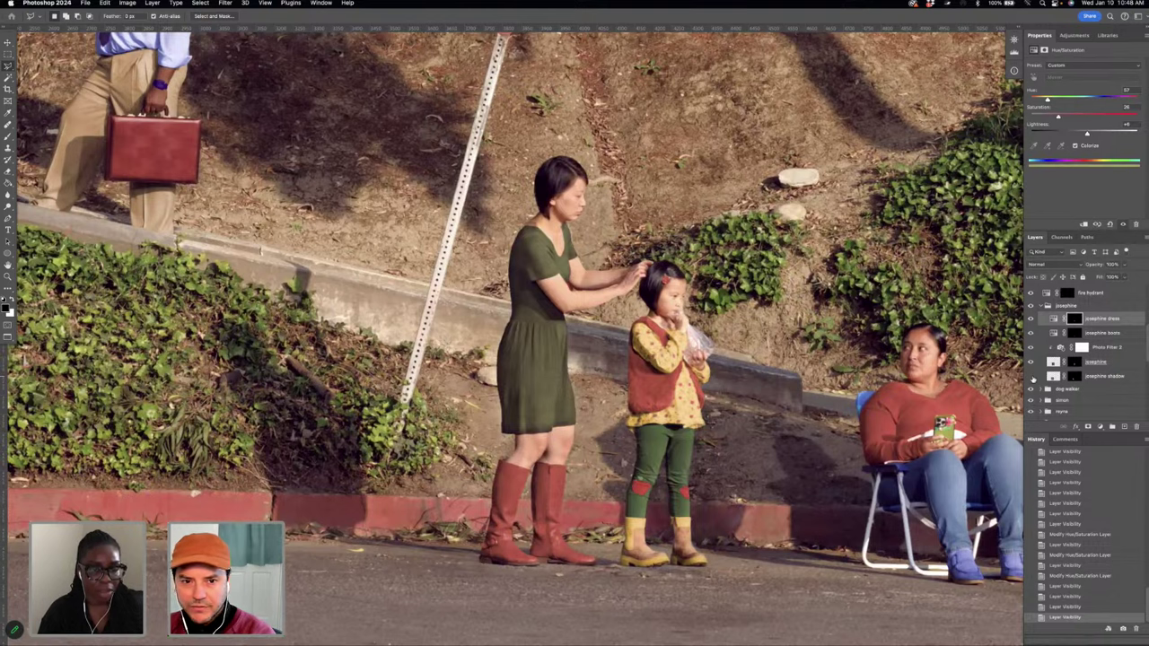
click(1032, 377)
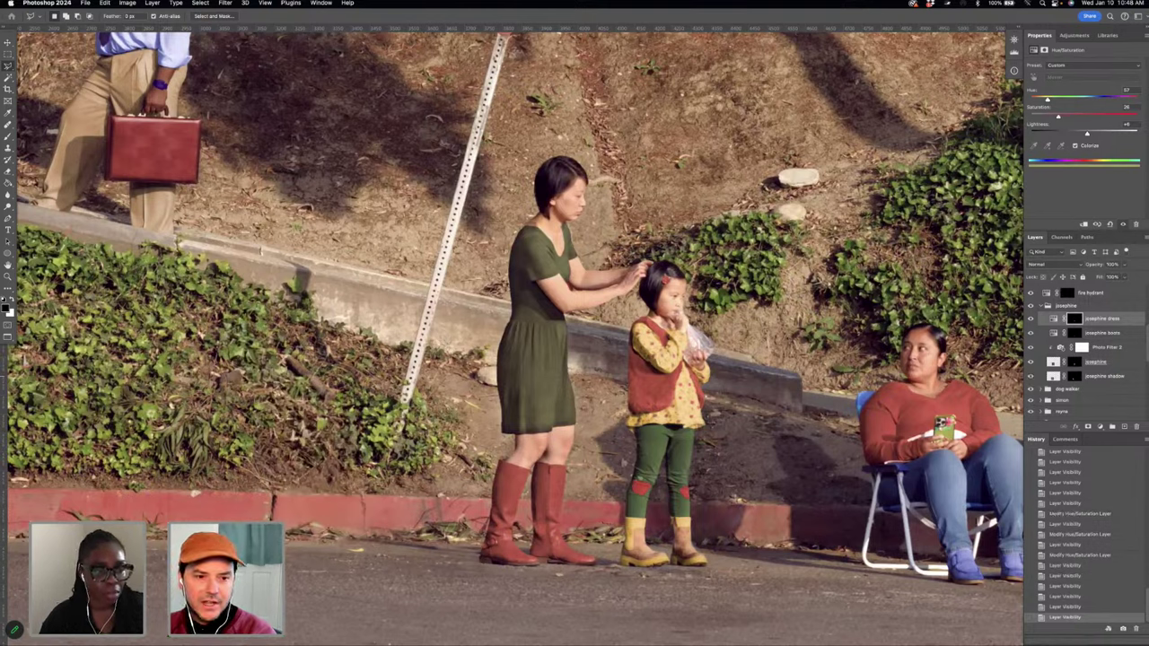
click(1031, 377)
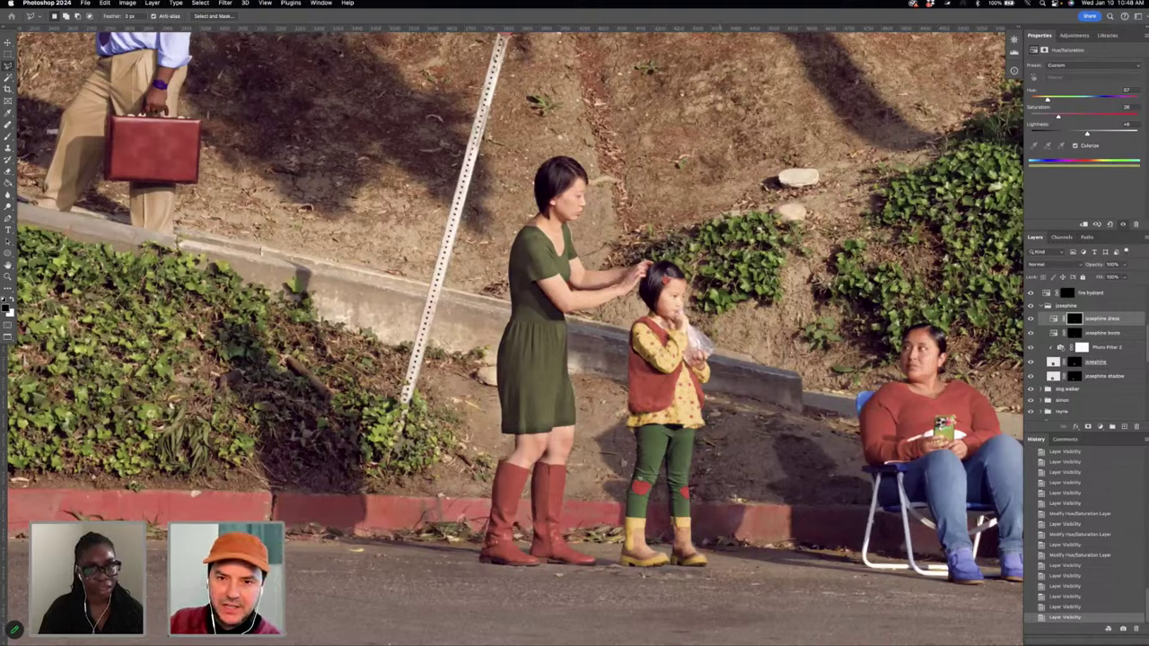
- Examine the full composite, moving in on the hillside shadows between the END sign and the fruit cart
key(super+0)
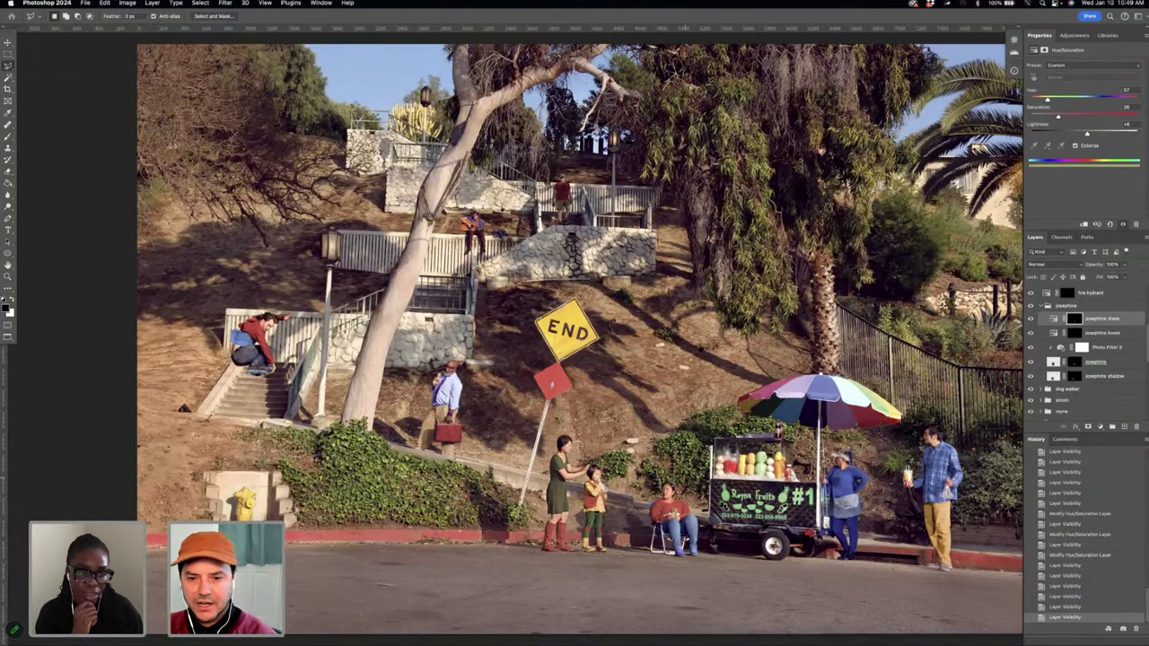
key(super+equal)
key(super+equal)
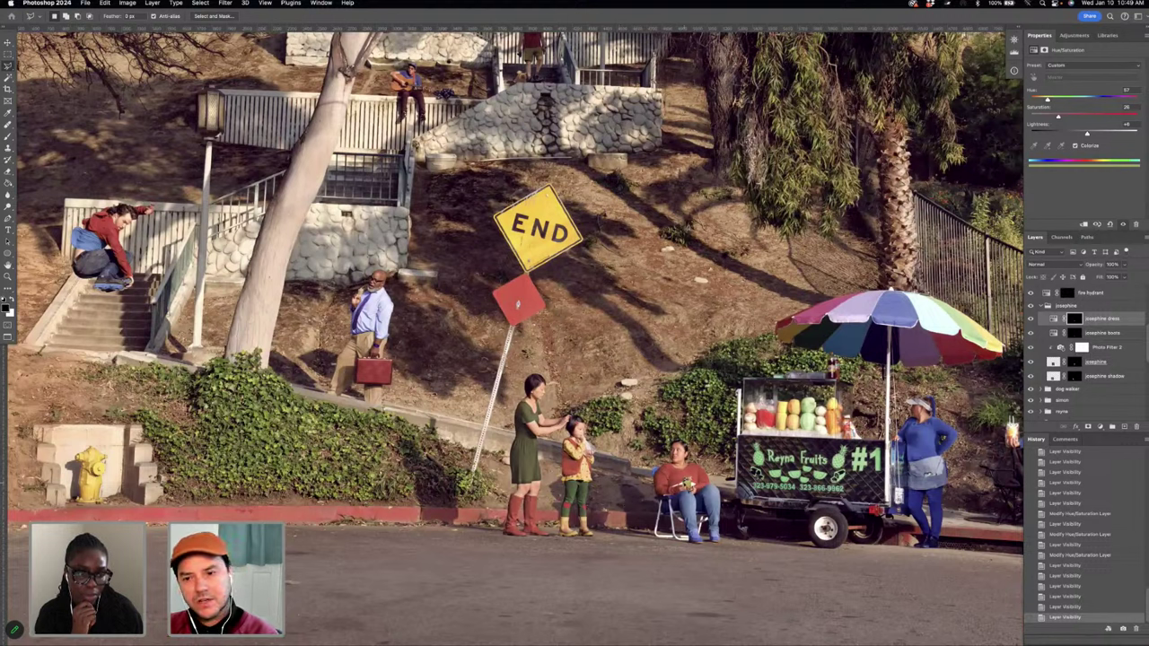
scroll(515, 305, right, 3)
scroll(515, 305, up, 2)
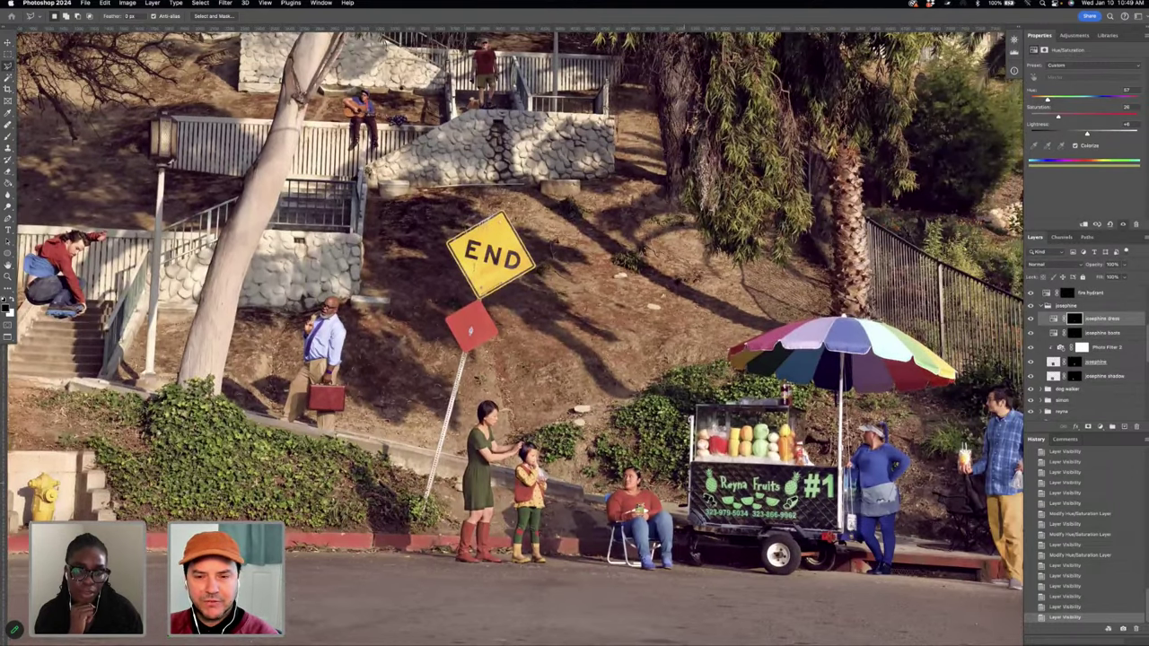
key(super+minus)
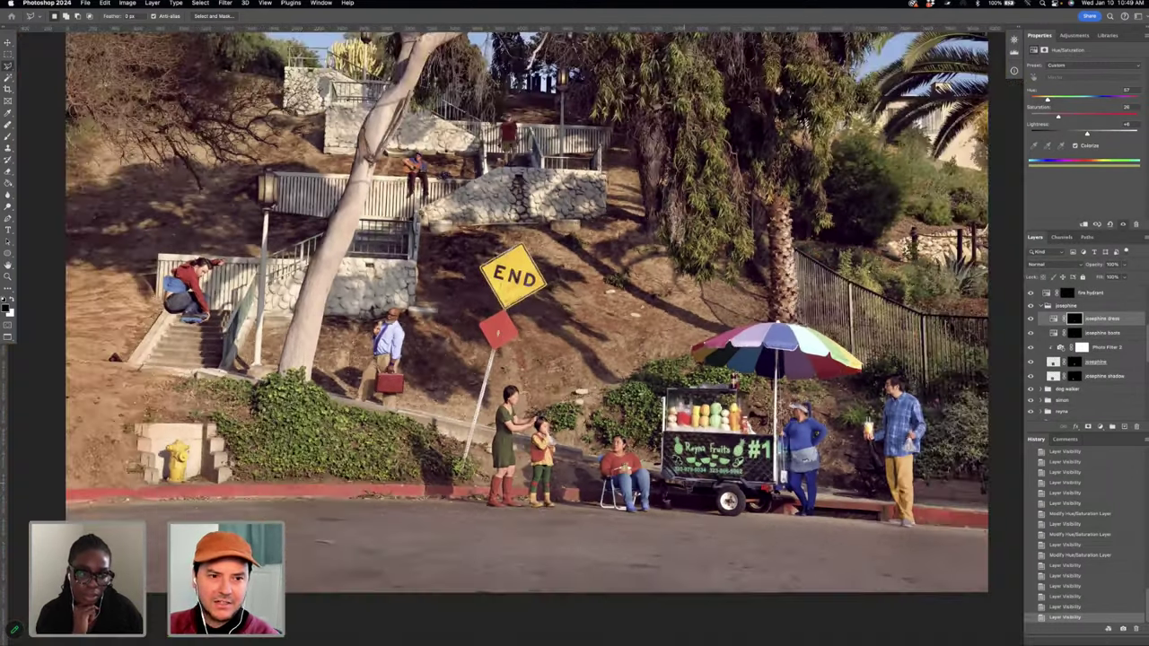
scroll(514, 326, up, 2)
scroll(514, 326, right, 2)
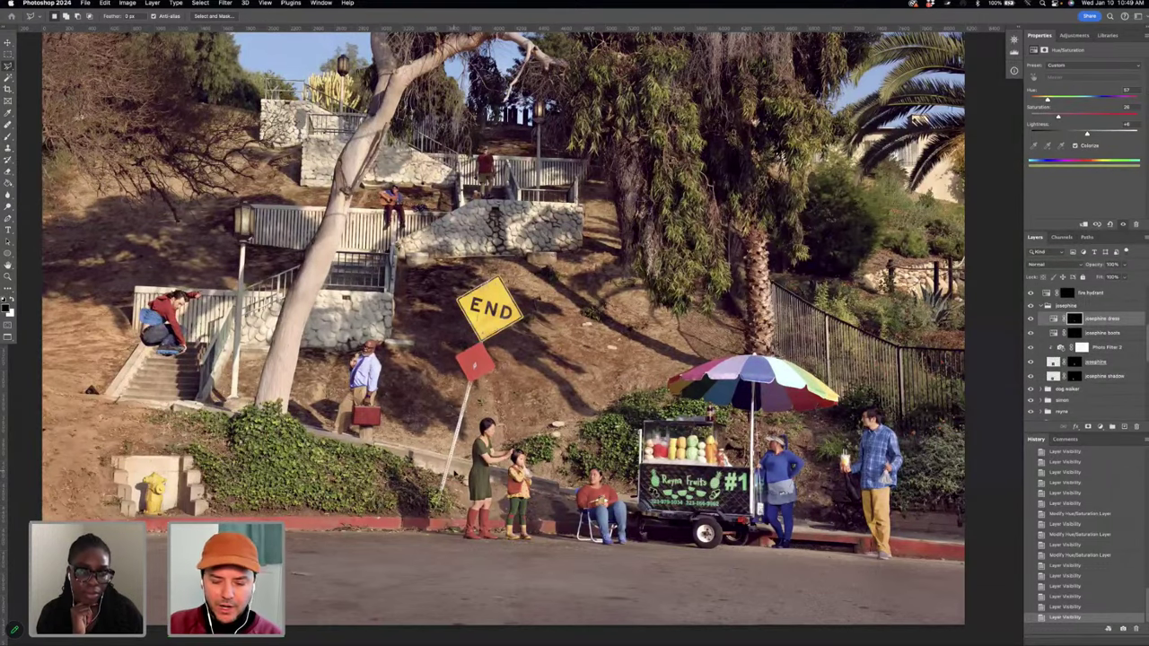
scroll(571, 344, up, 5)
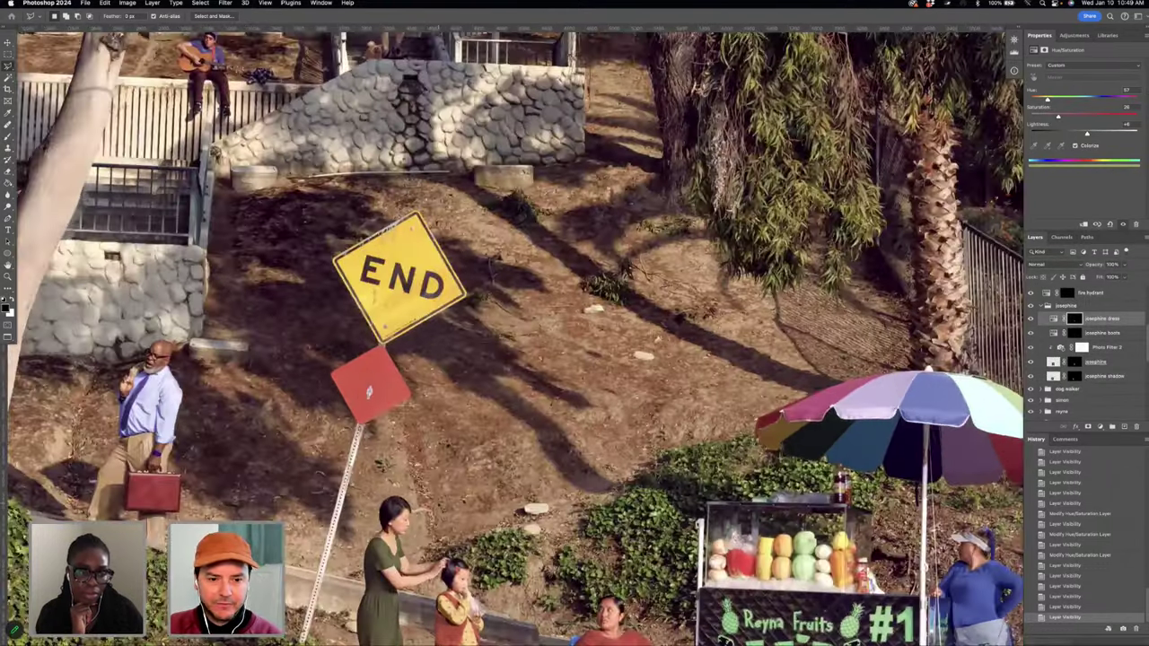
scroll(516, 341, down, 3)
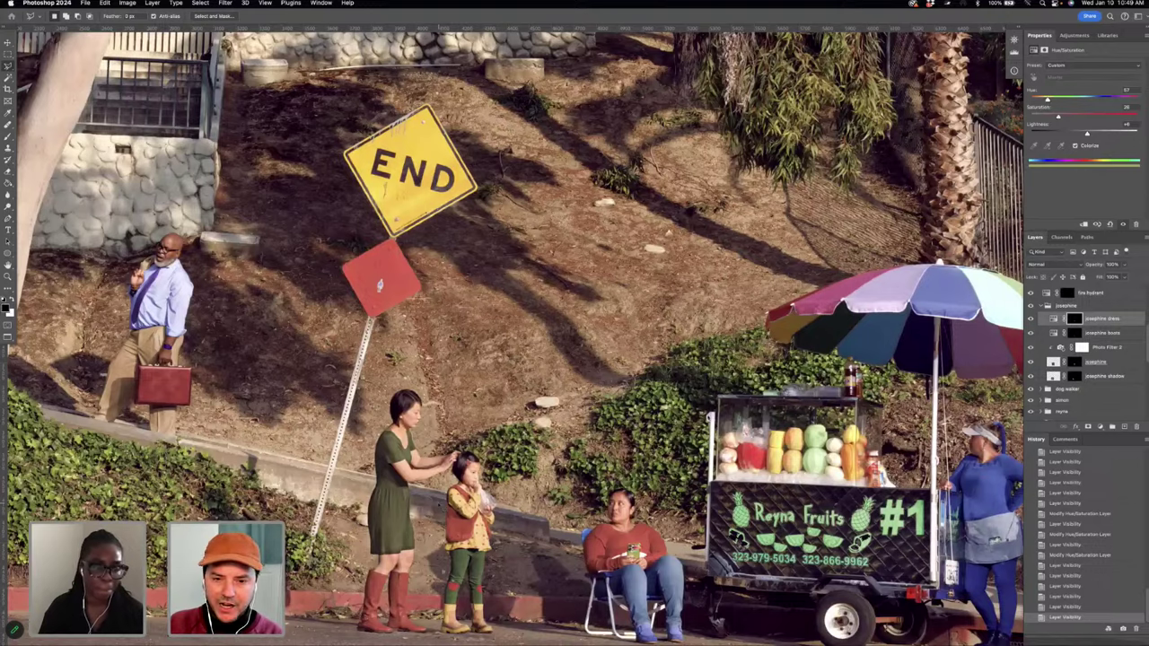
scroll(580, 354, up, 5)
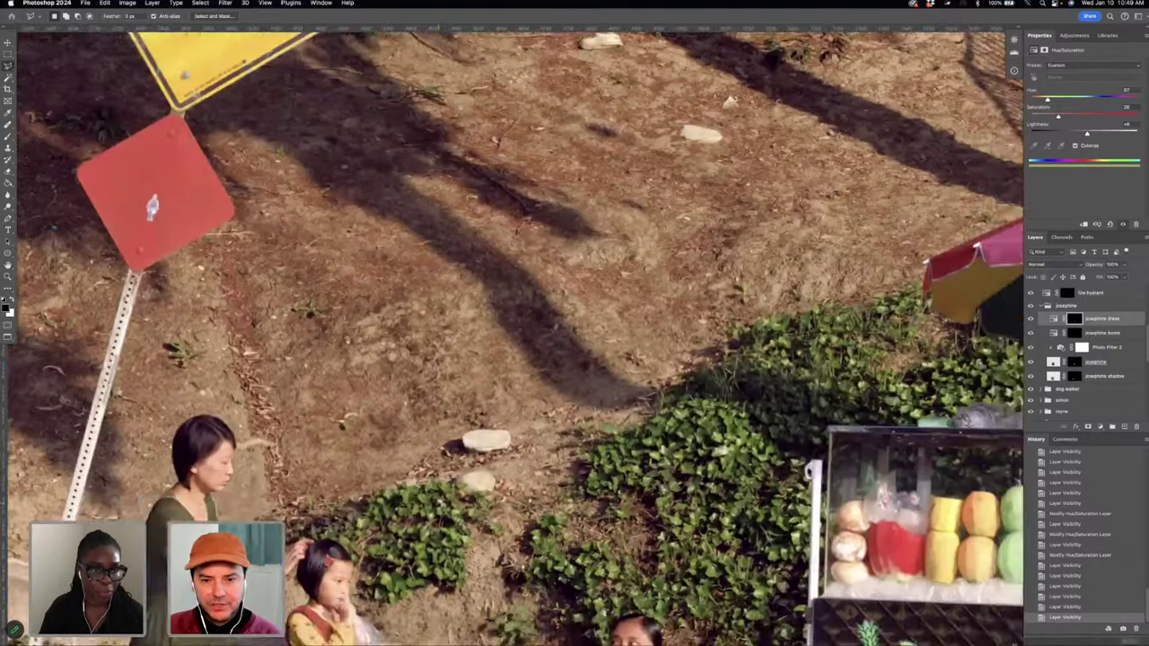
- Examine the standing woman, the child, the seated woman and the fruit cart up close, ending on the whole composite
scroll(580, 354, down, 4)
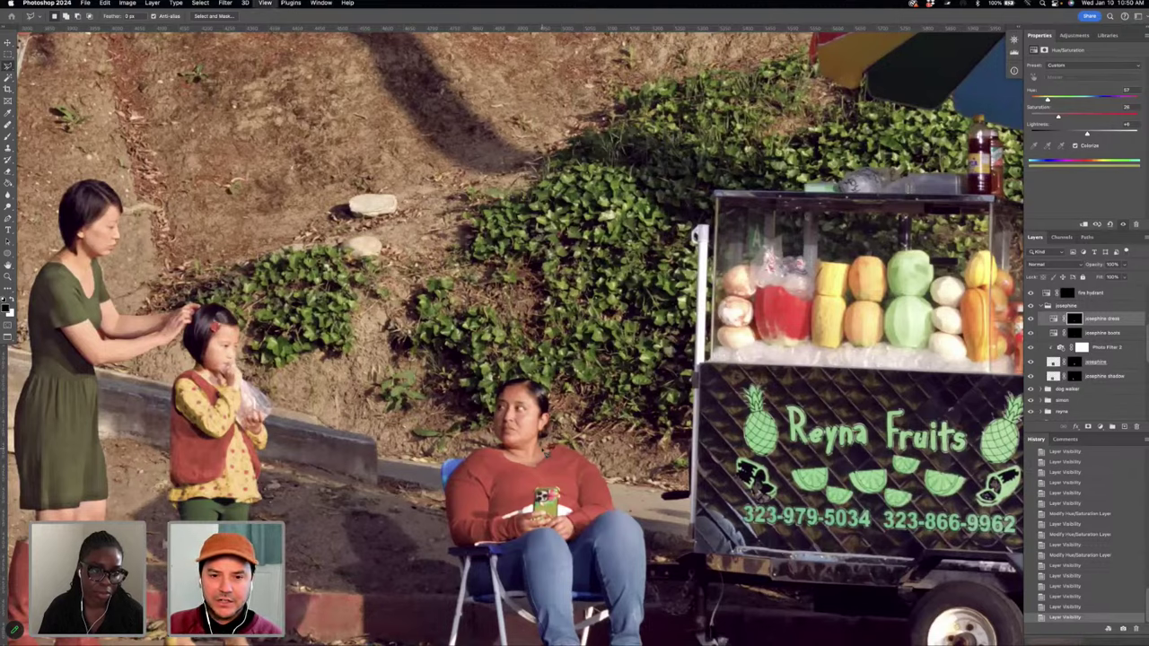
key(h)
drag(548, 455, 548, 455)
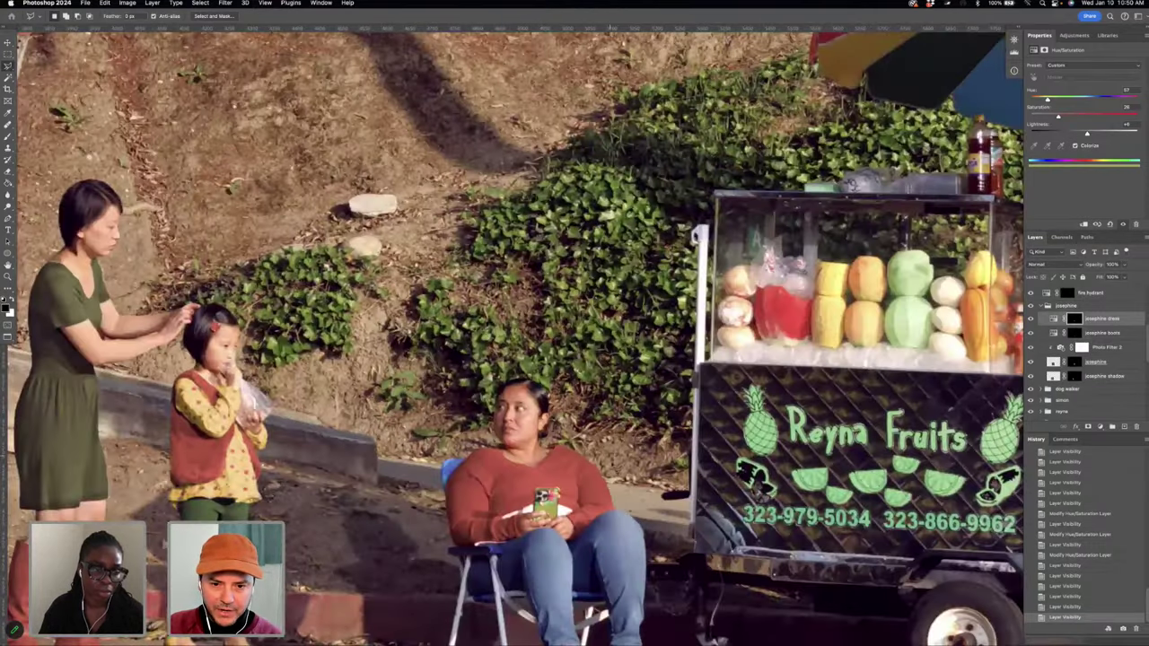
scroll(616, 477, down, 3)
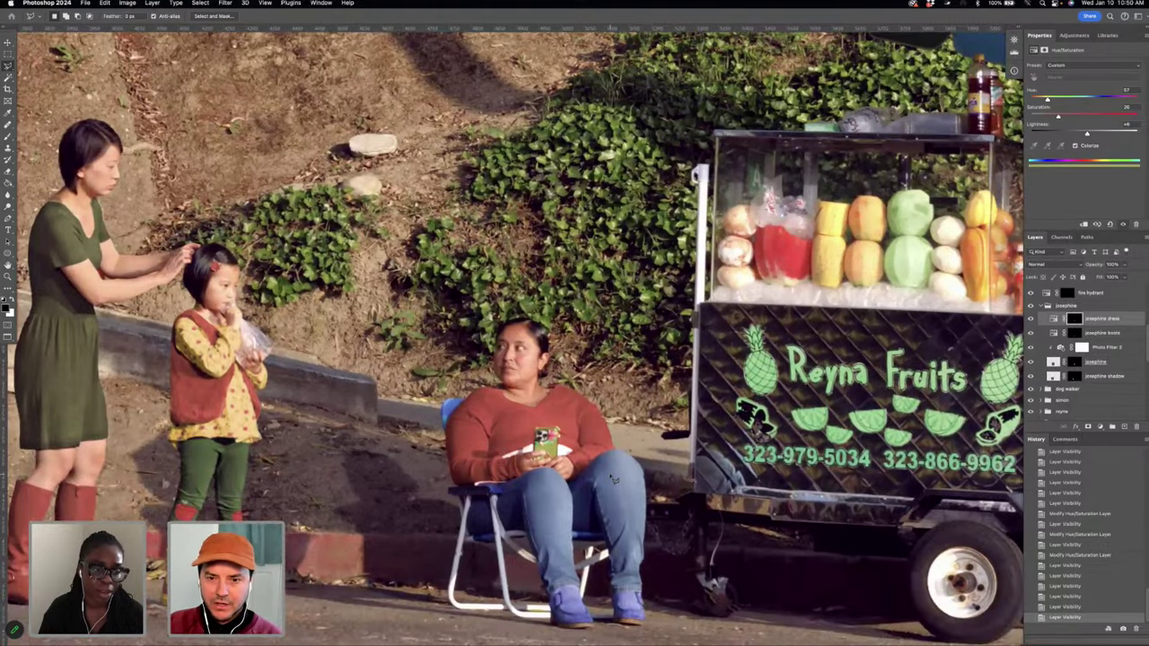
key(super+0)
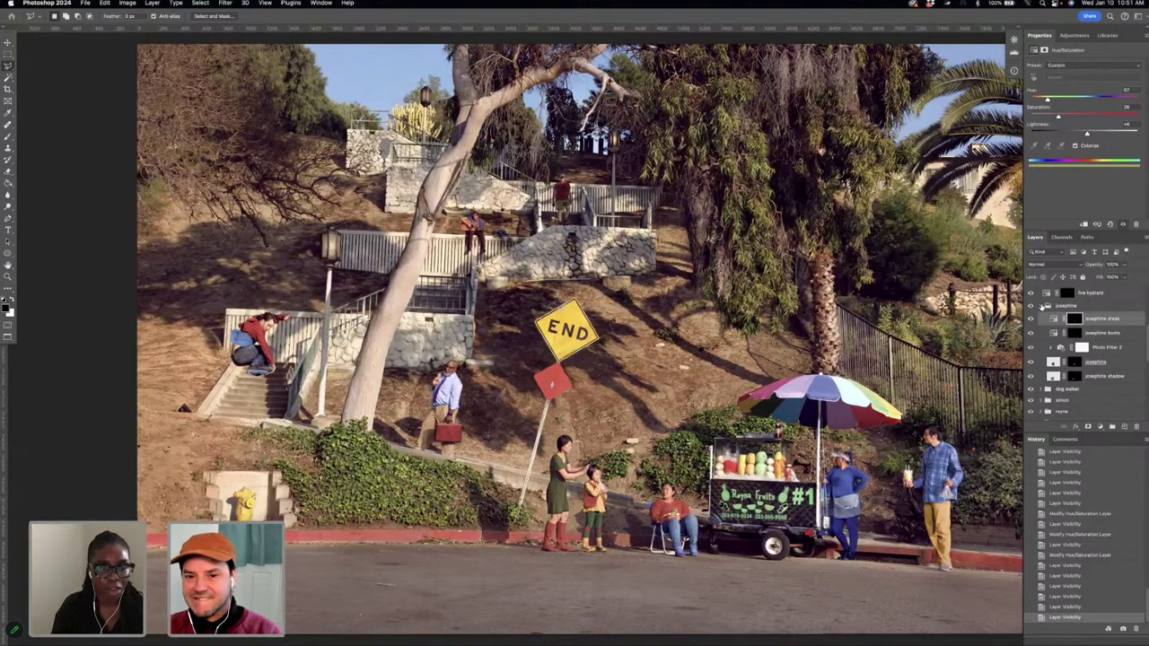
- Collapse the standing woman's layer group and look over the full composite
click(1042, 306)
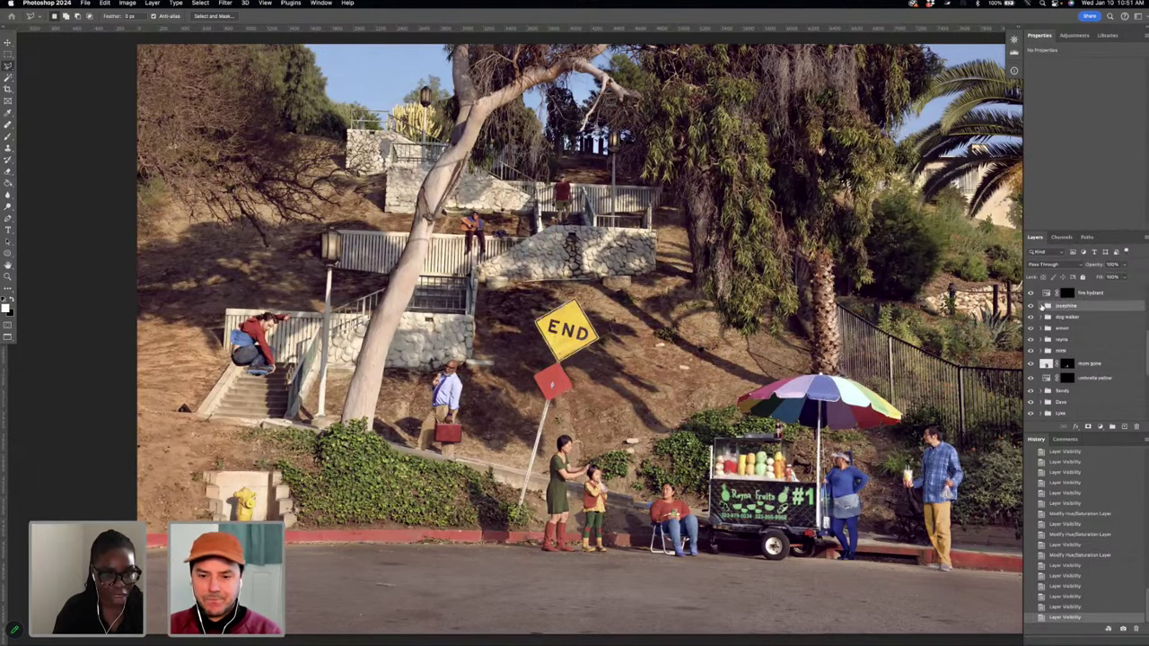
scroll(933, 306, up, 3)
scroll(933, 306, left, 3)
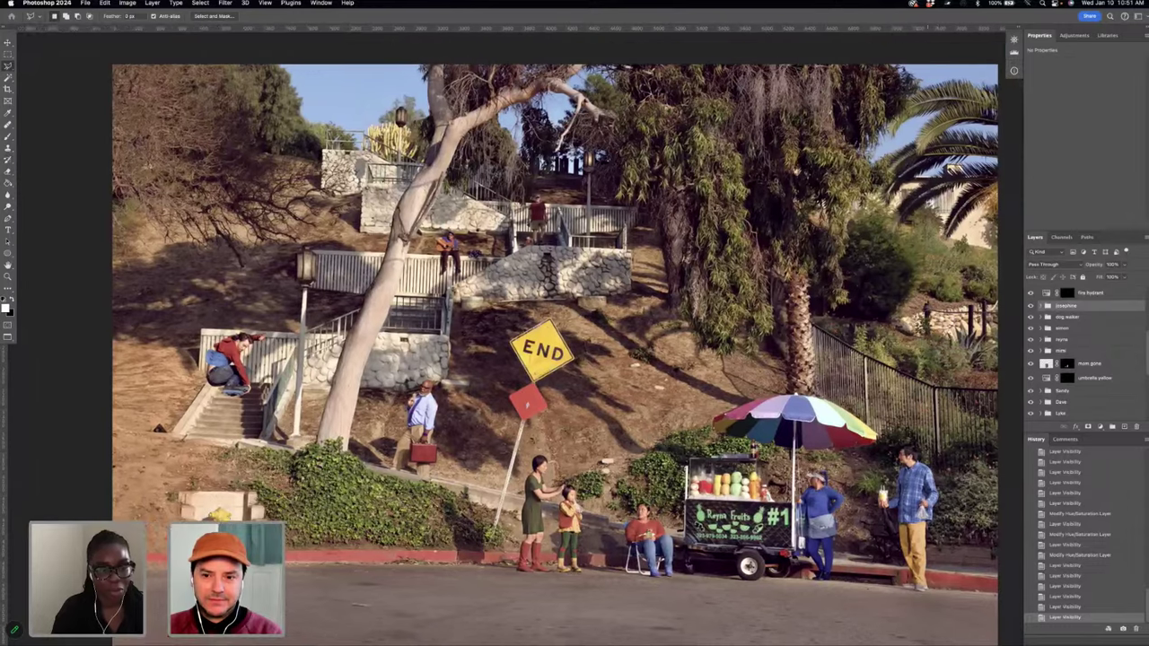
scroll(539, 359, right, 1)
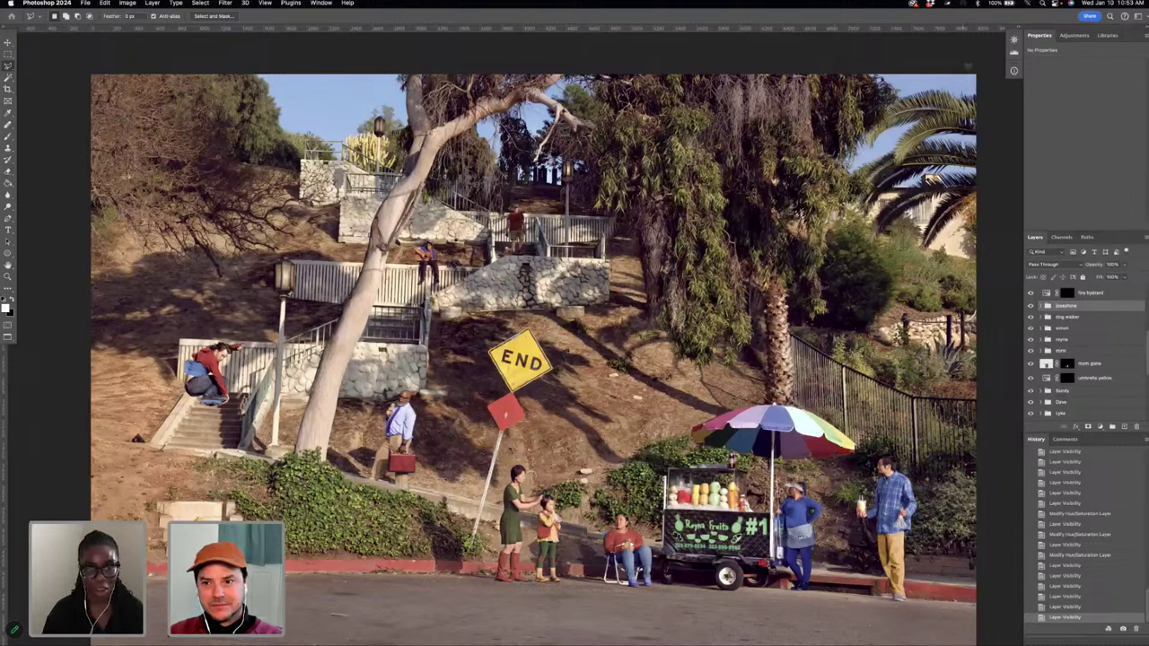
- Switch to the standard window view, open lyke-glassel-114.CR3 with its existing Camera Raw settings, and float the photo in its own window
key(f)
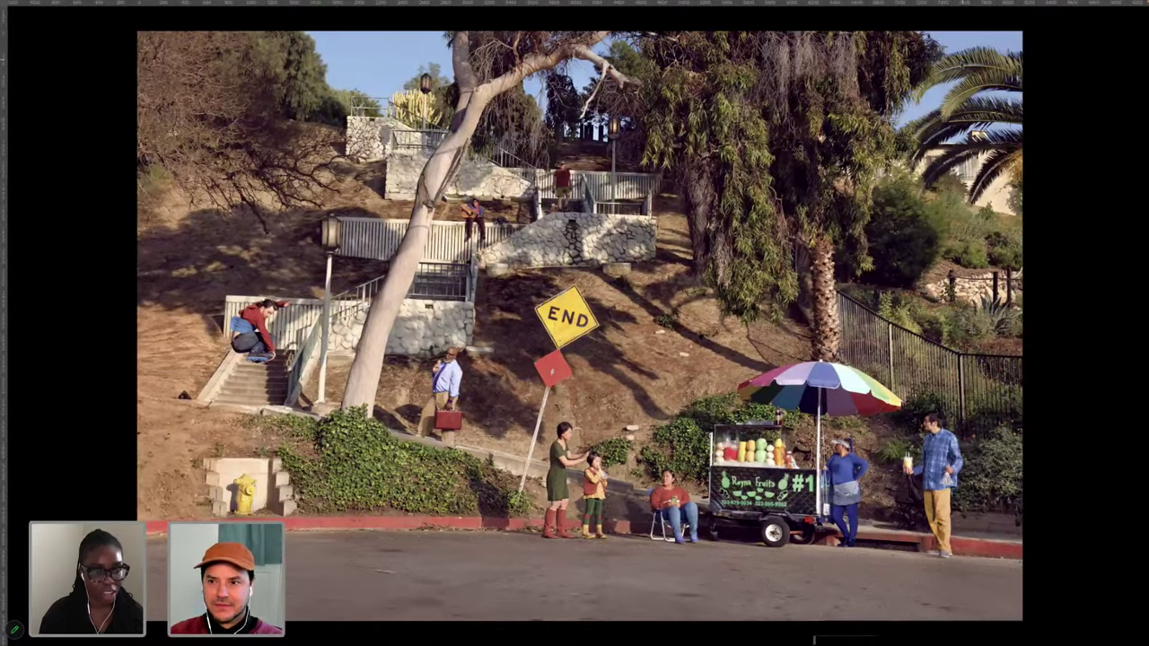
key(f)
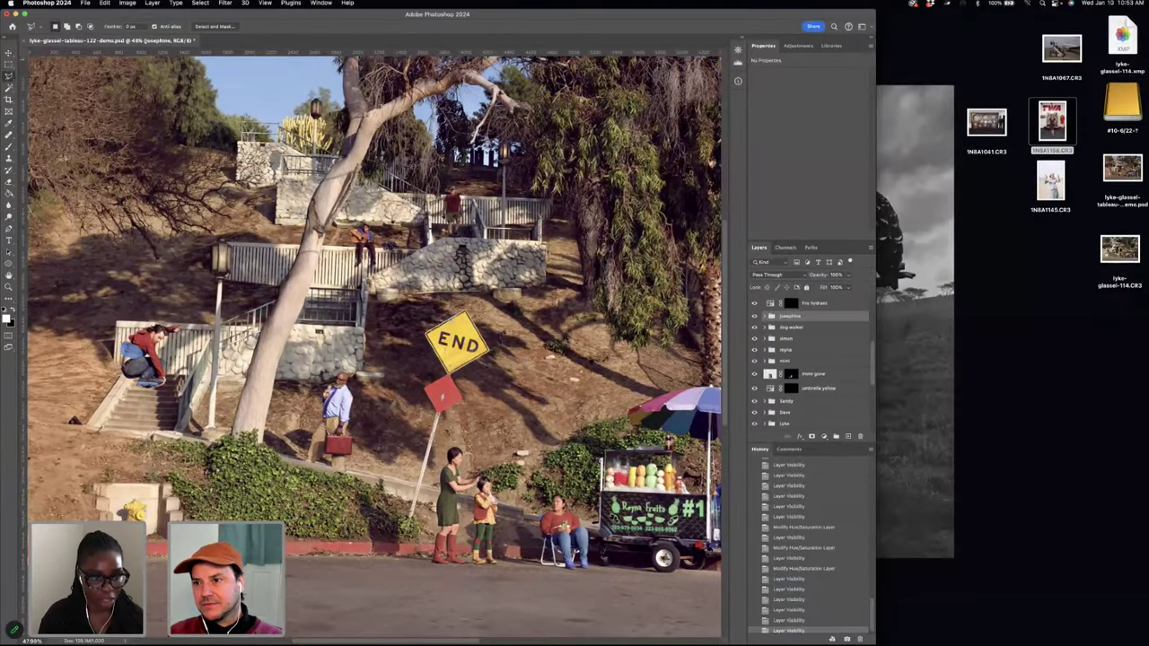
drag(1119, 252, 403, 624)
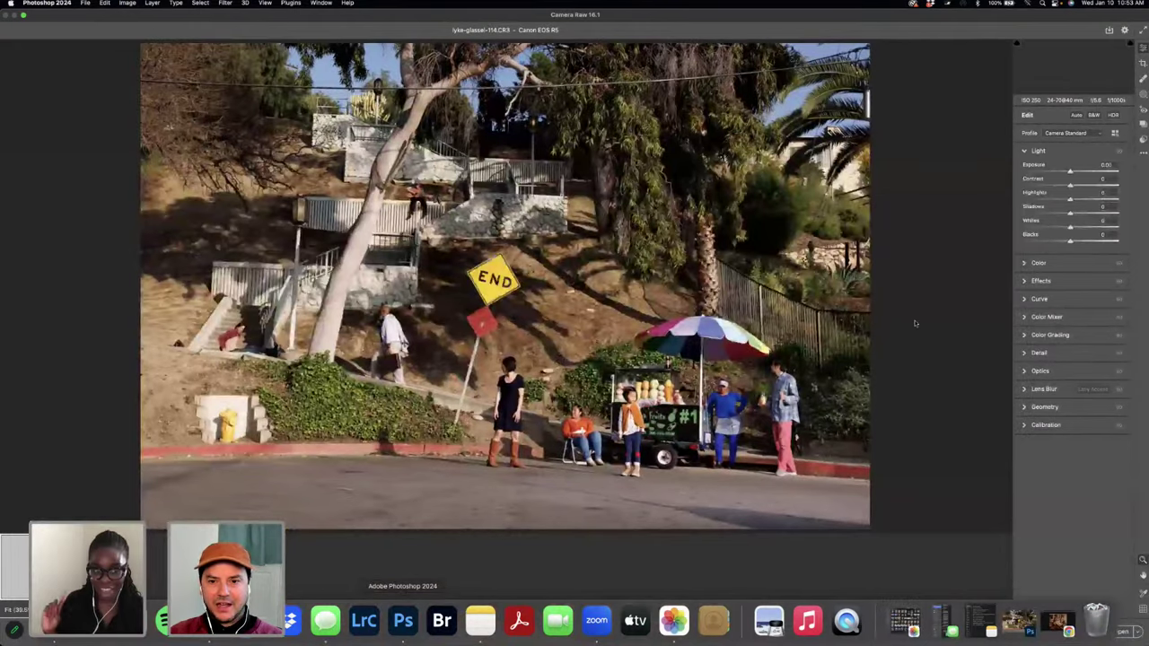
click(1120, 632)
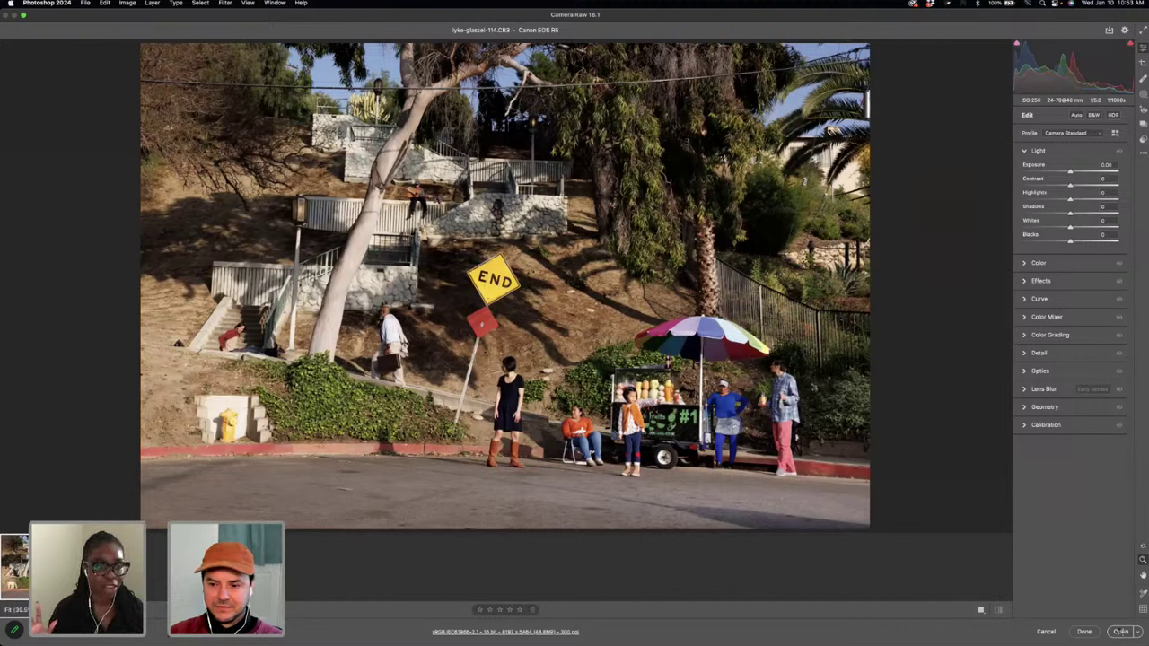
click(1120, 632)
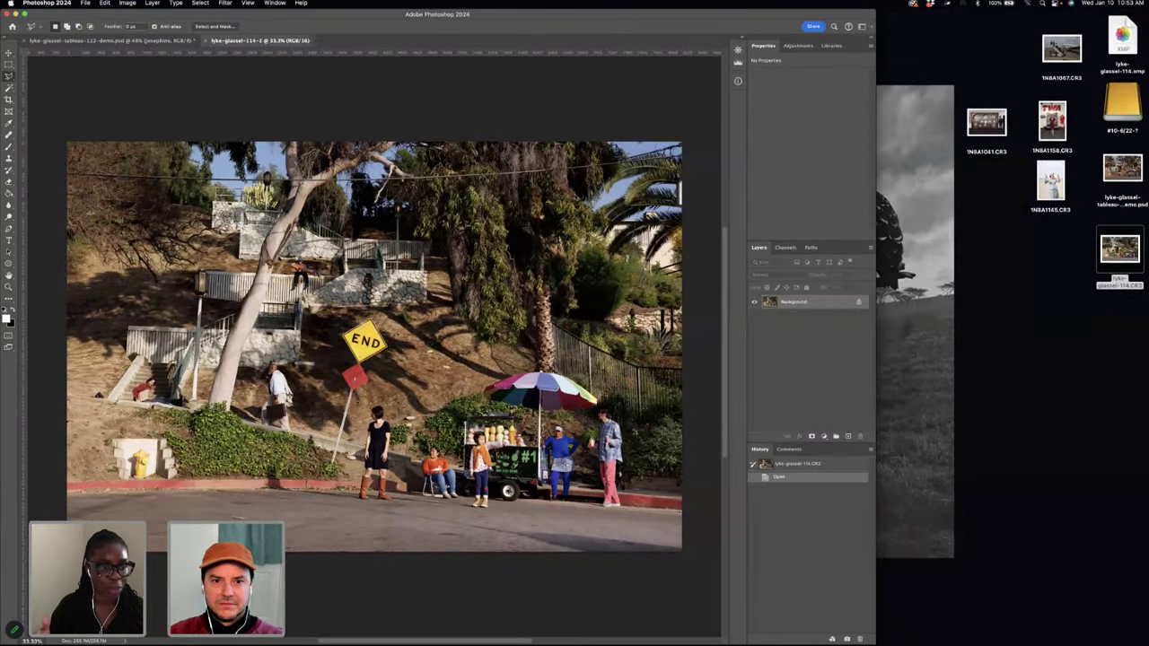
drag(259, 41, 481, 93)
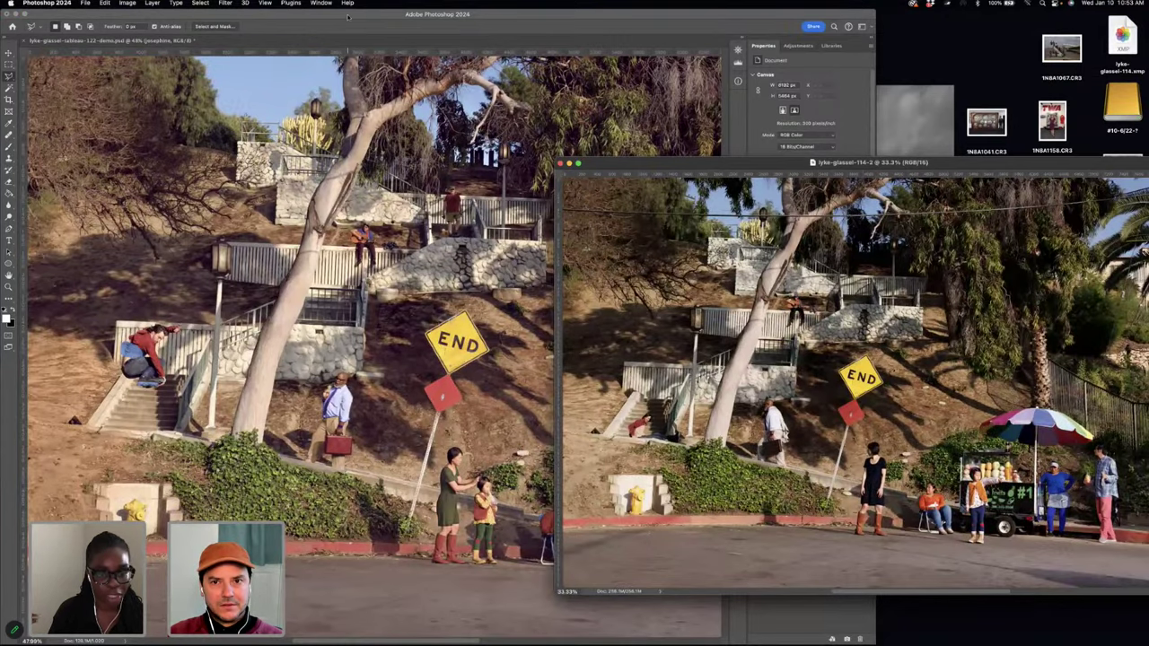
- Show the composite enlarged again and examine the hillside, the END sign and the figures around the fruit cart
click(347, 16)
double_click(348, 16)
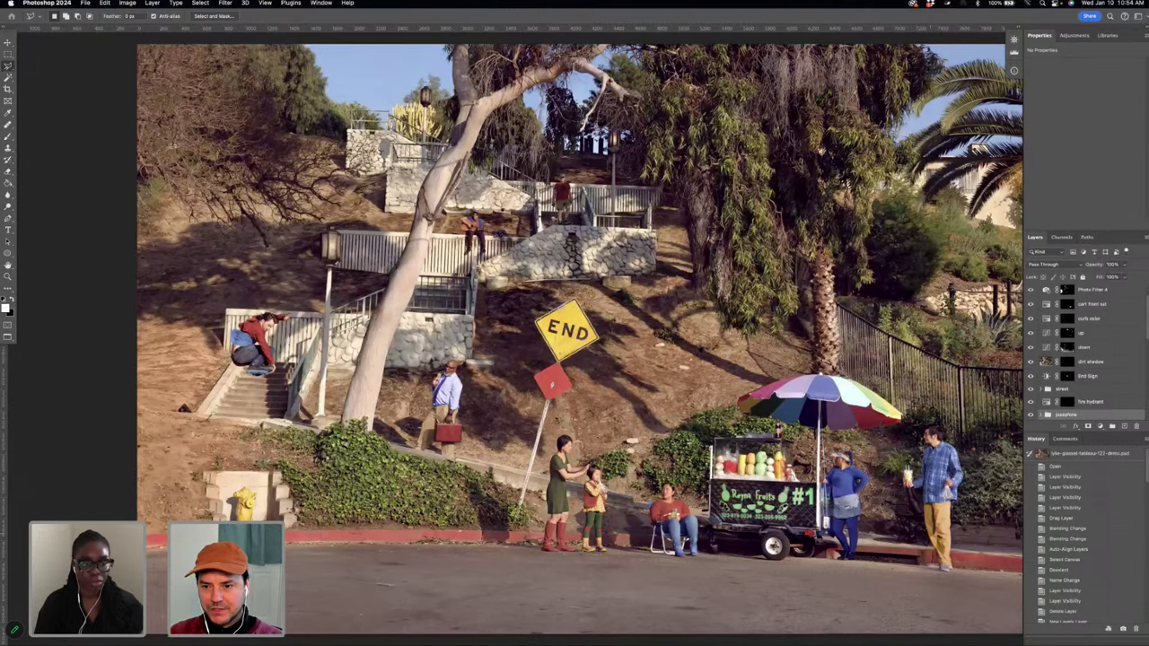
scroll(575, 332, right, 4)
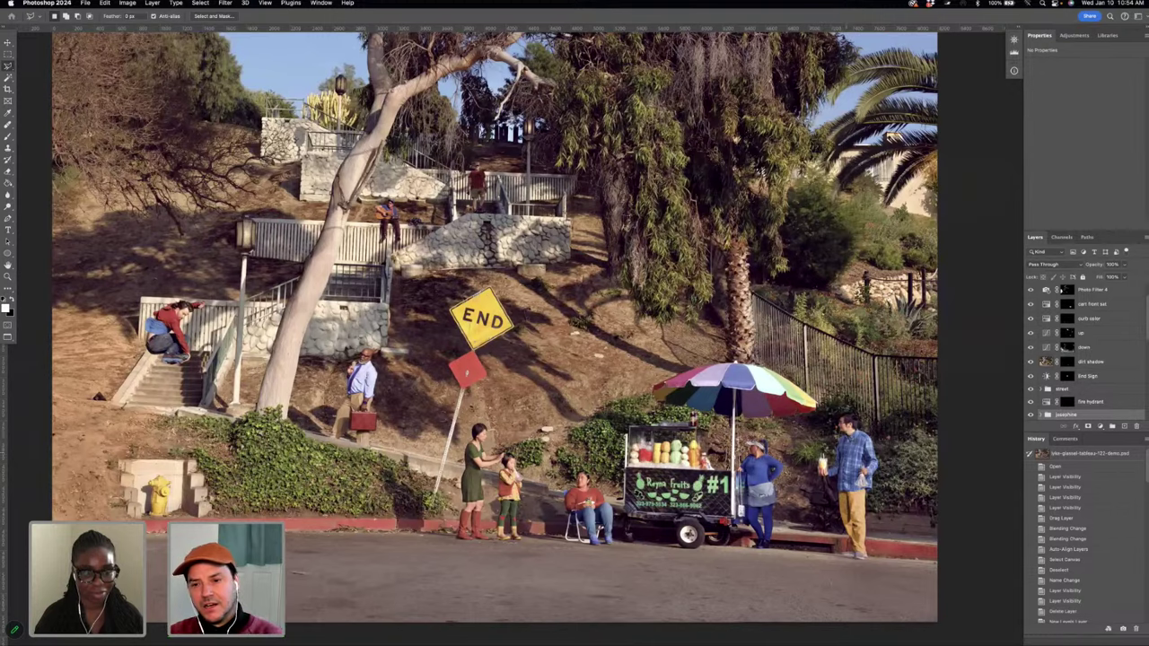
key(super+equal)
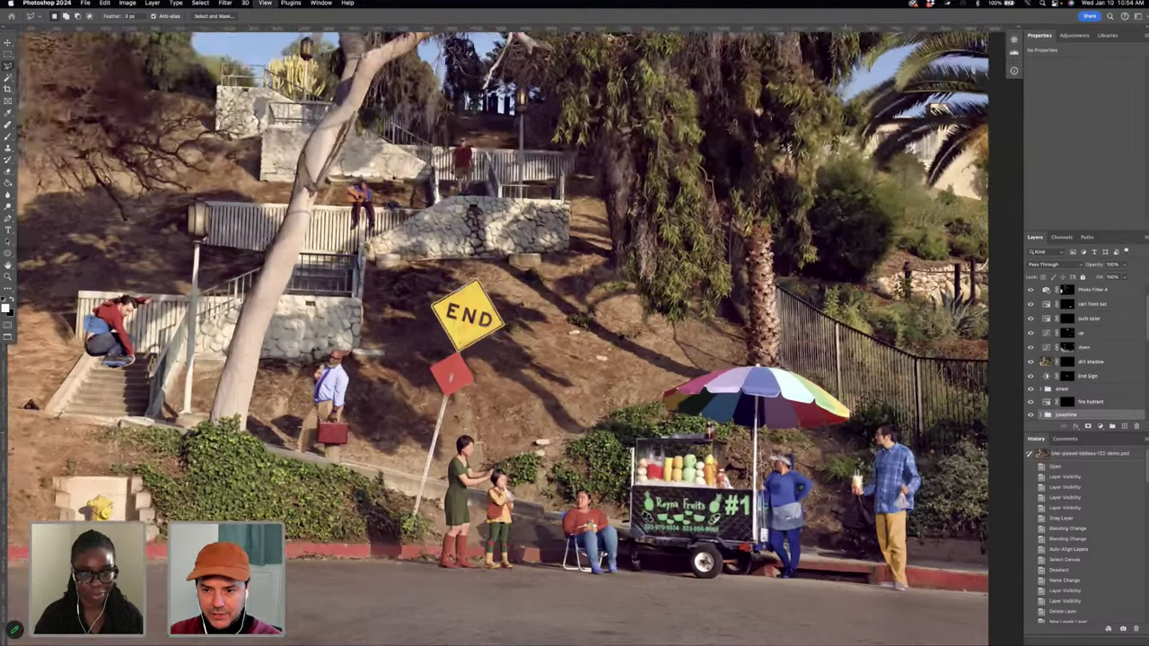
key(super+equal)
key(super+equal)
key(super+equal)
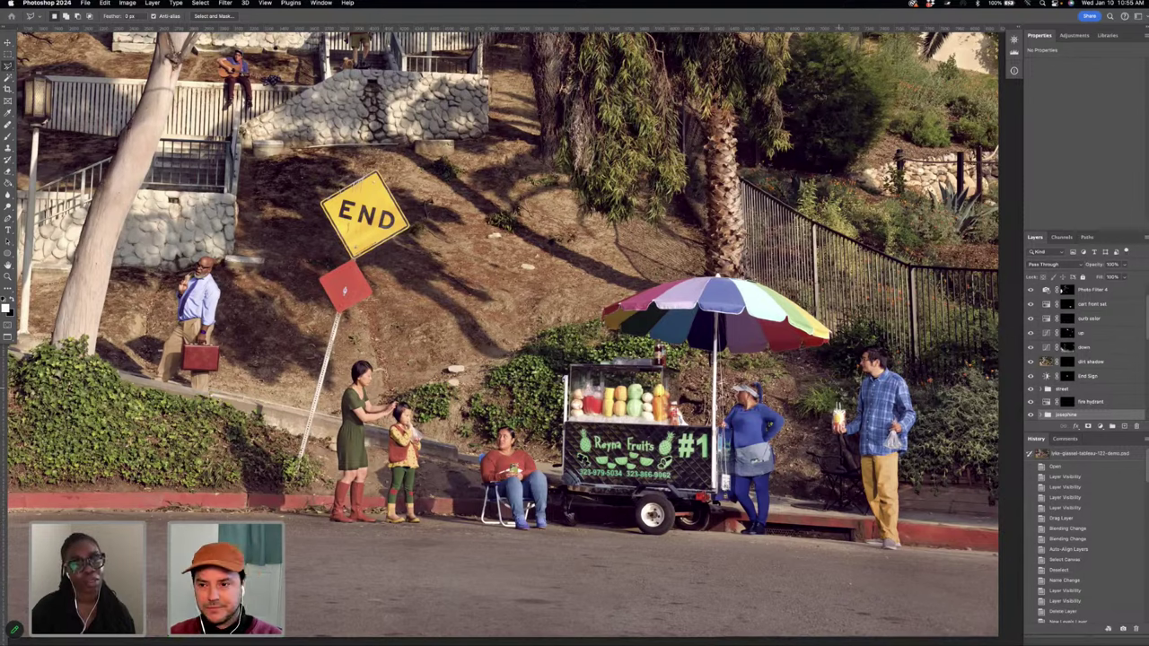
scroll(503, 332, right, 4)
scroll(503, 333, up, 2)
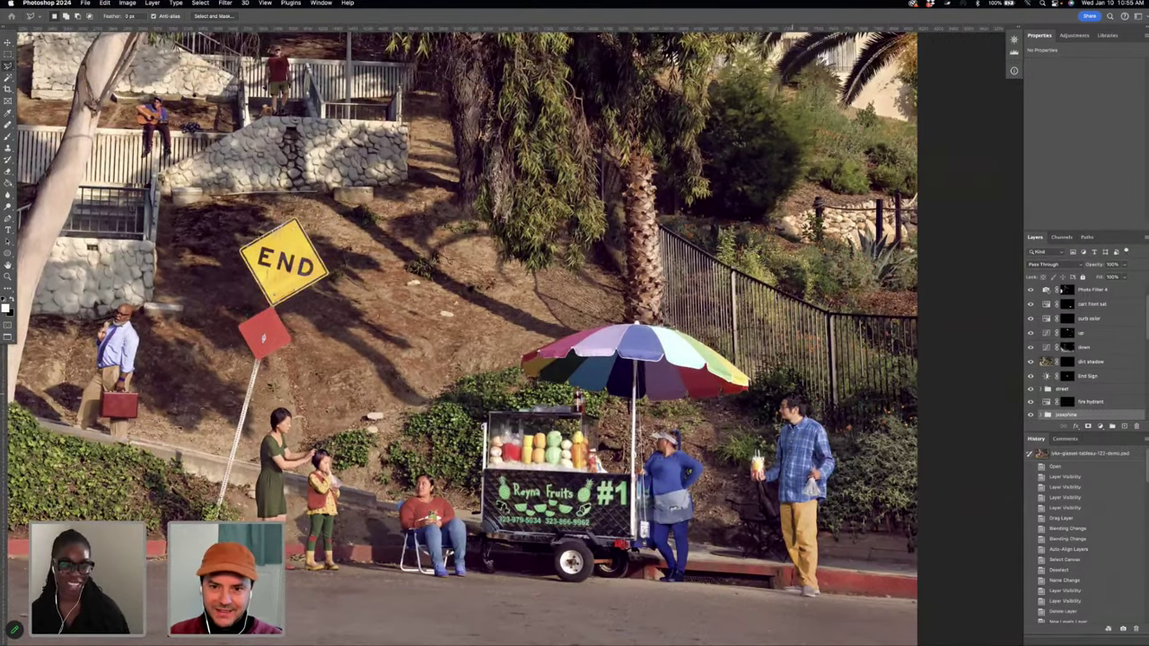
key(super+minus)
key(super+minus)
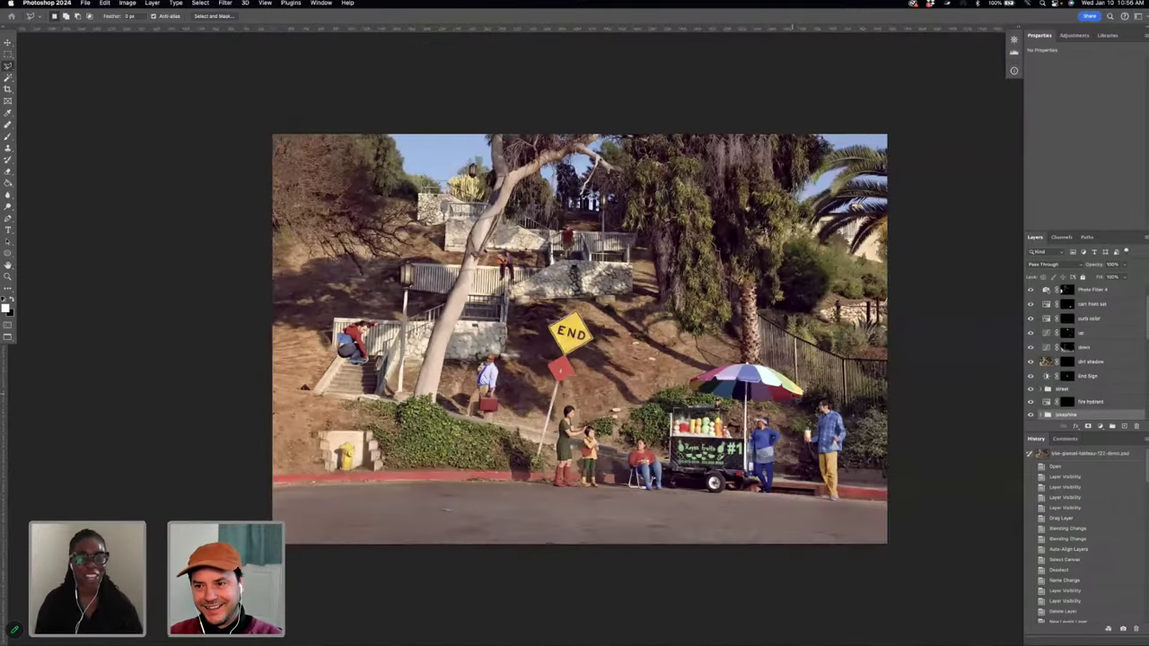
- Return to the standard window view and copy the raw photo from its floating window into the composite as a new layer
key(f)
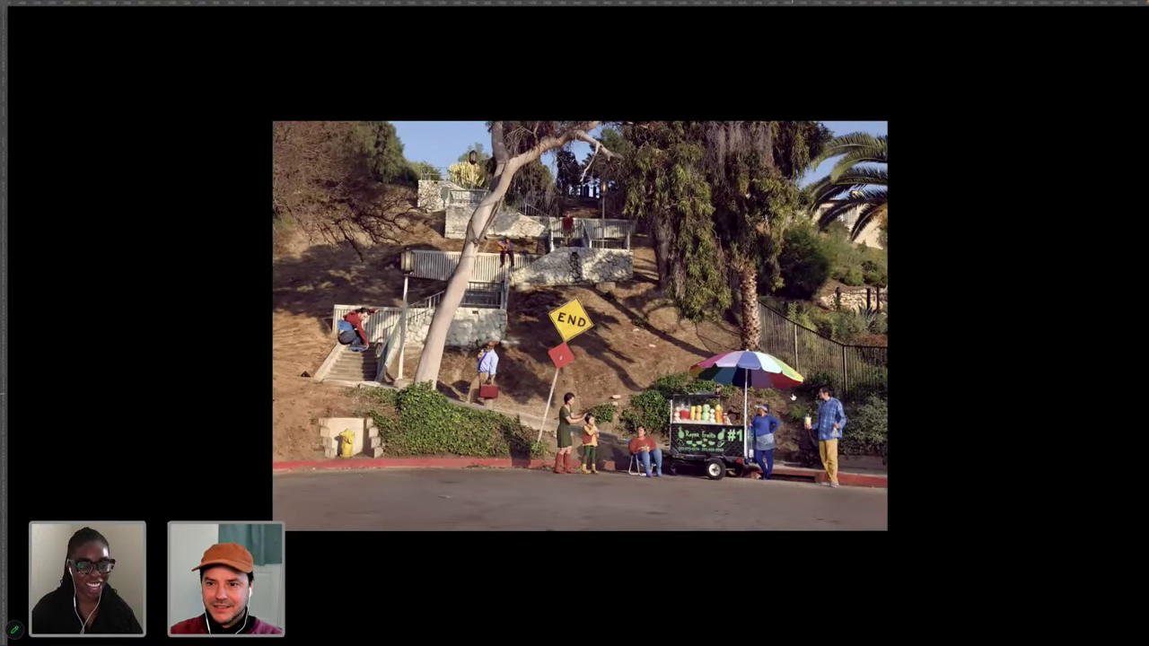
key(f)
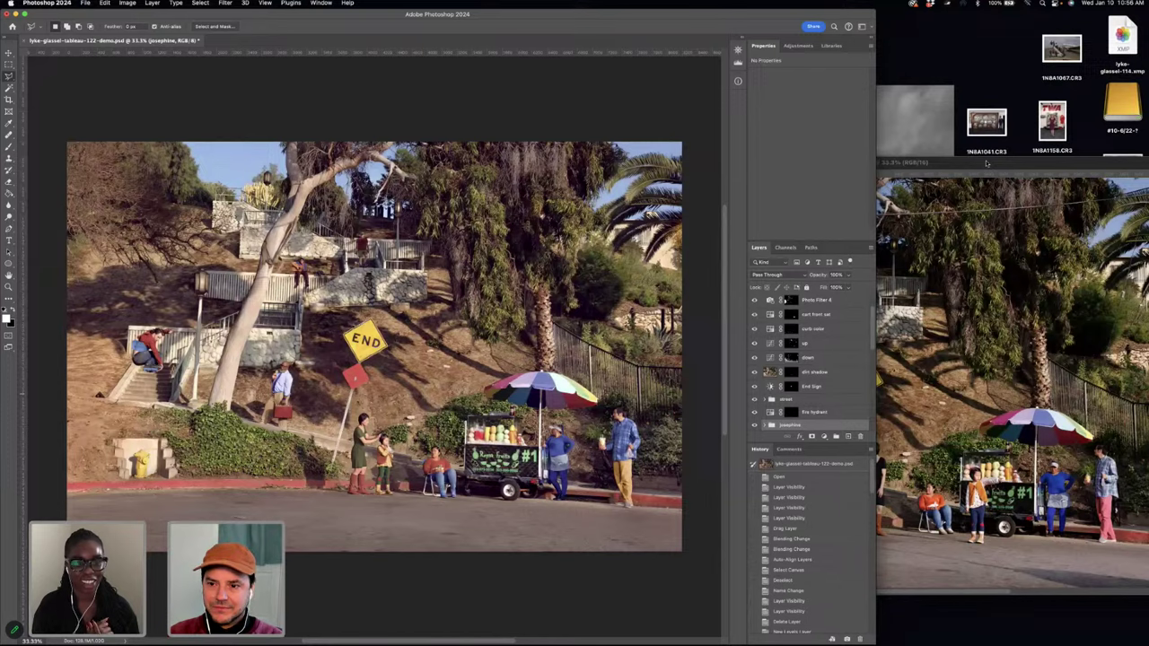
double_click(974, 162)
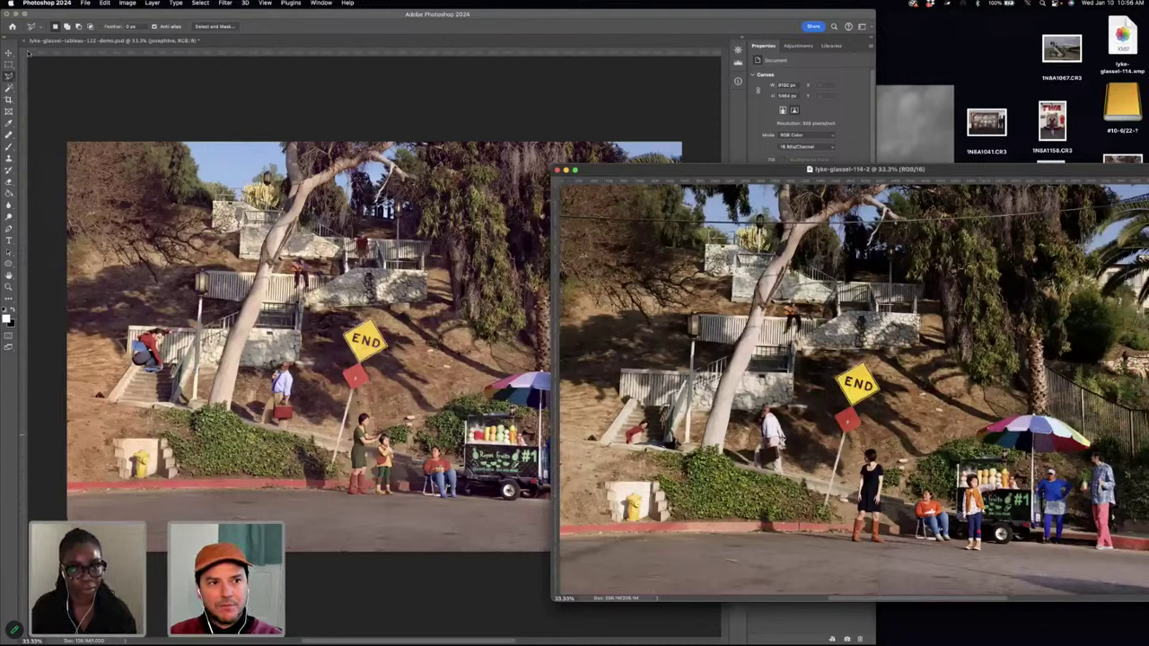
click(9, 53)
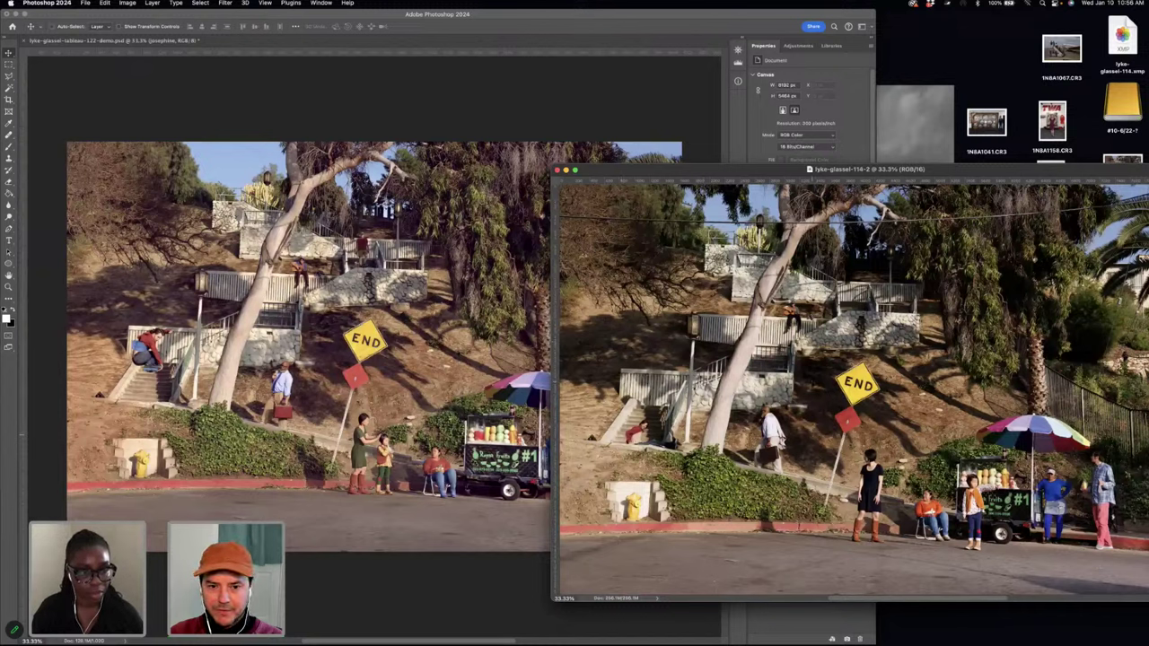
drag(808, 377, 377, 341)
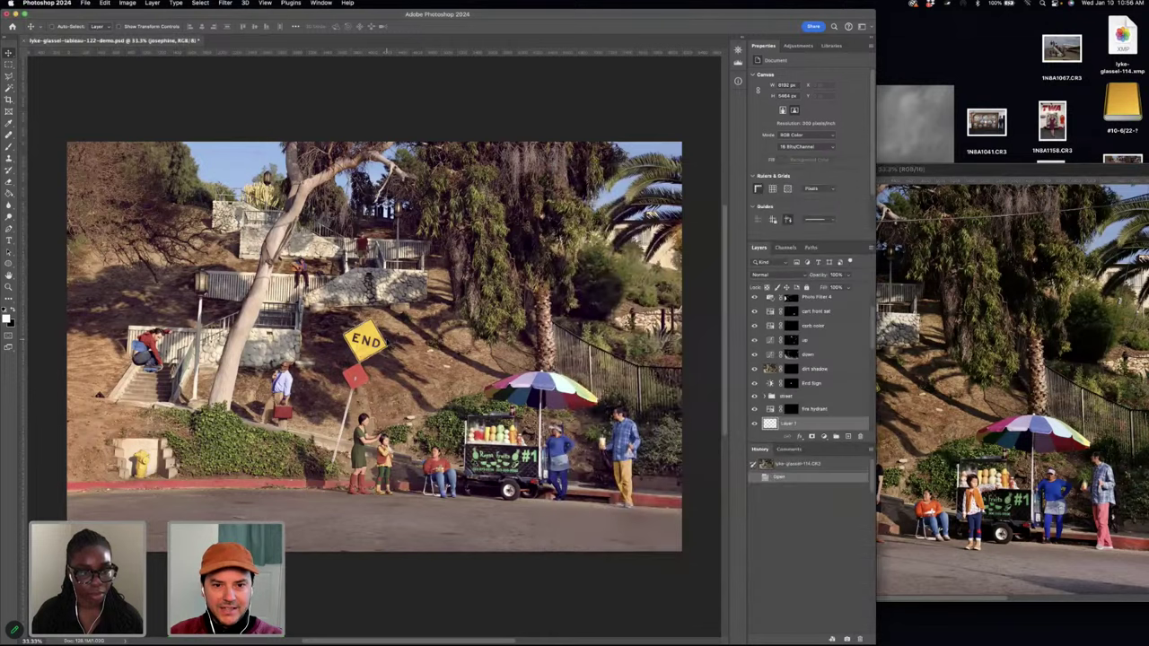
- Close the floating raw photo window and return the composite to the full-screen view
click(975, 173)
click(557, 169)
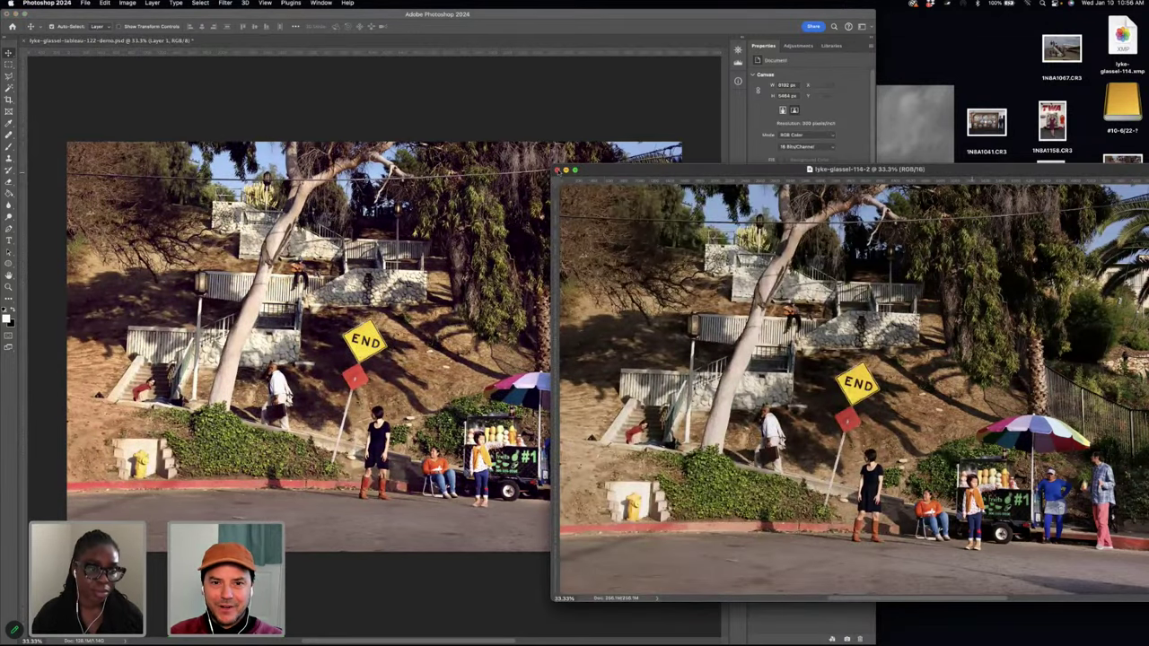
click(576, 234)
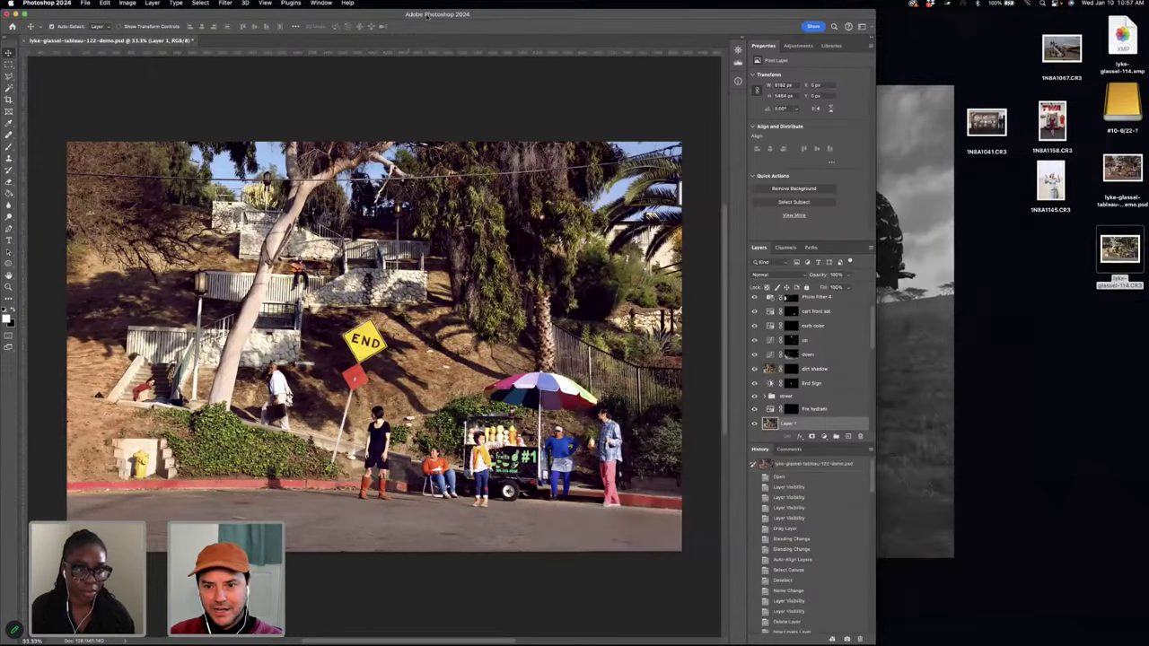
key(f)
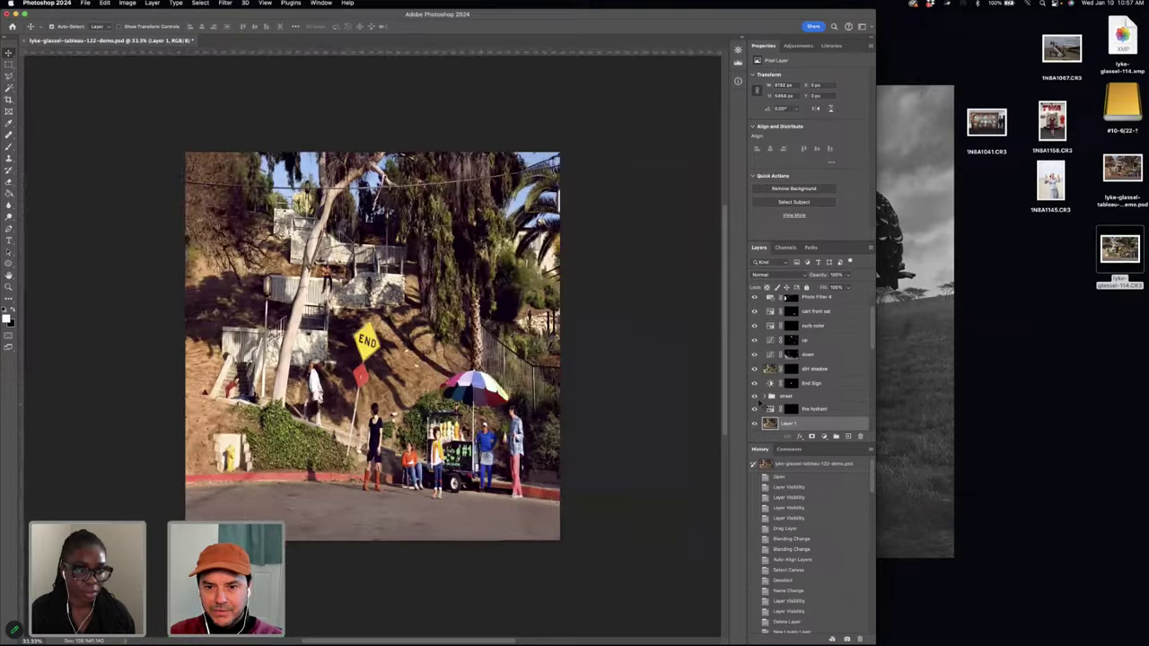
- Move the copied photo layer directly below the curb color adjustment and hide the Levels 1 adjustment layer
drag(1048, 415, 1051, 330)
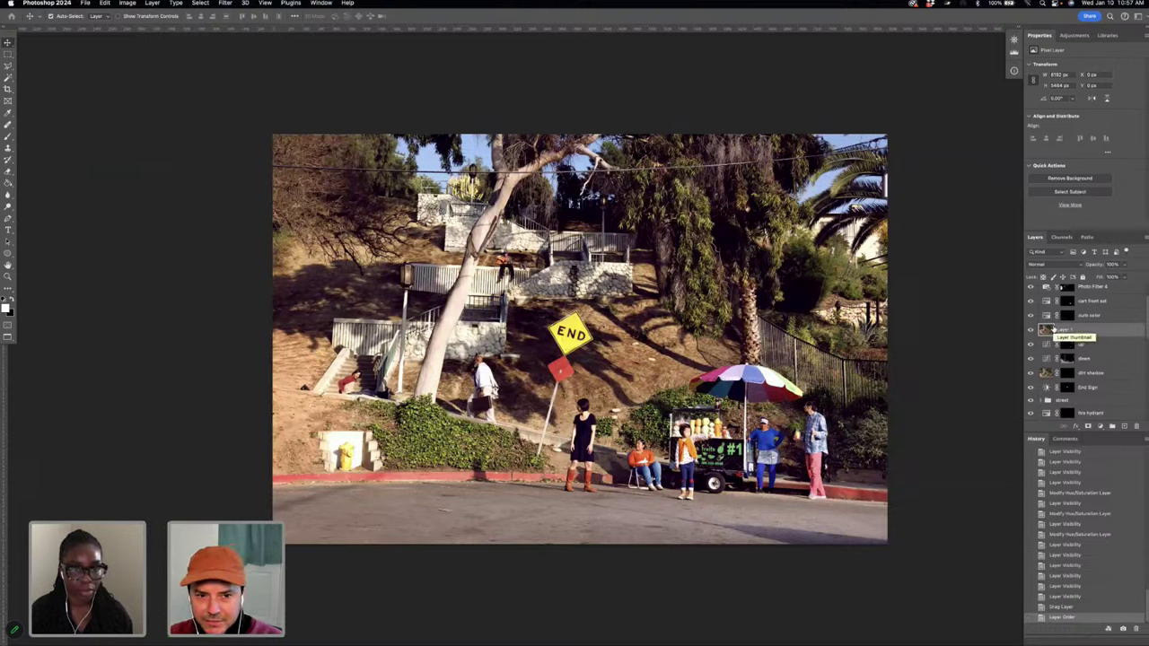
scroll(1111, 338, up, 2)
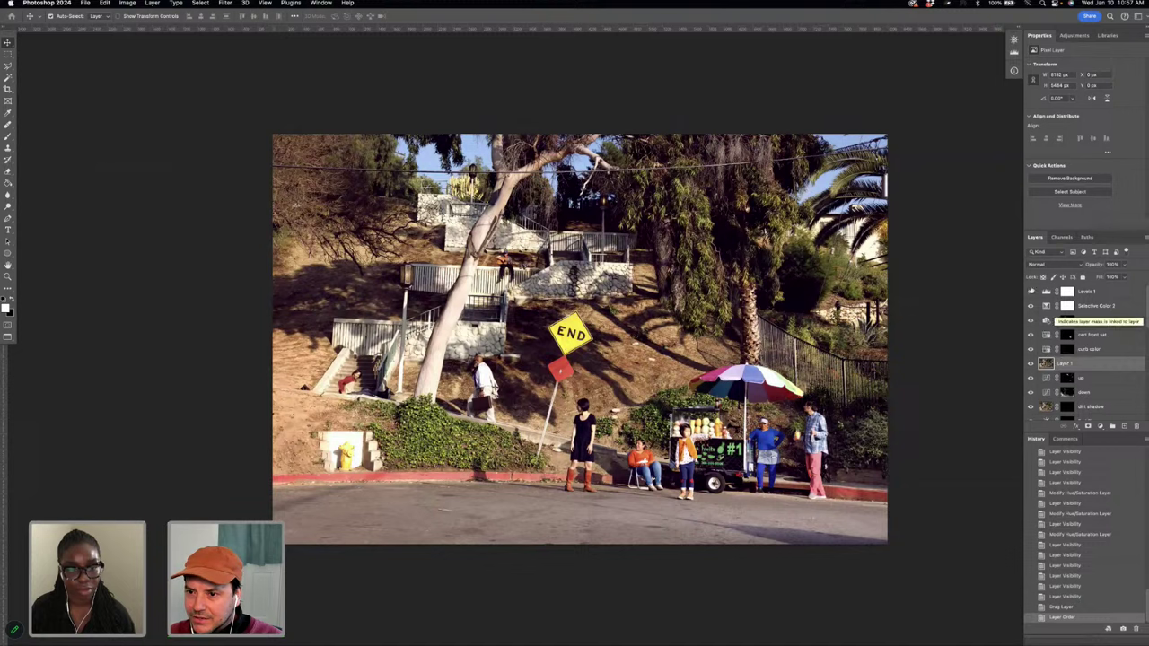
click(1031, 291)
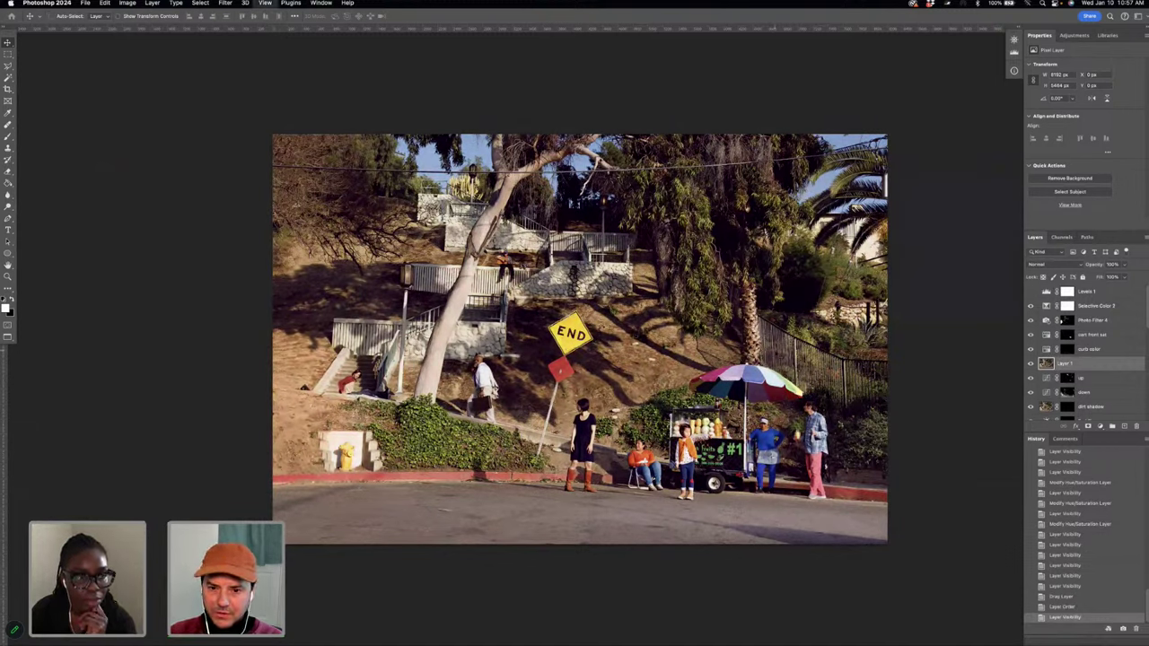
- Set the copied photo layer's blend mode to Difference to compare it with the composite around the fruit cart
key(super+equal)
key(super+equal)
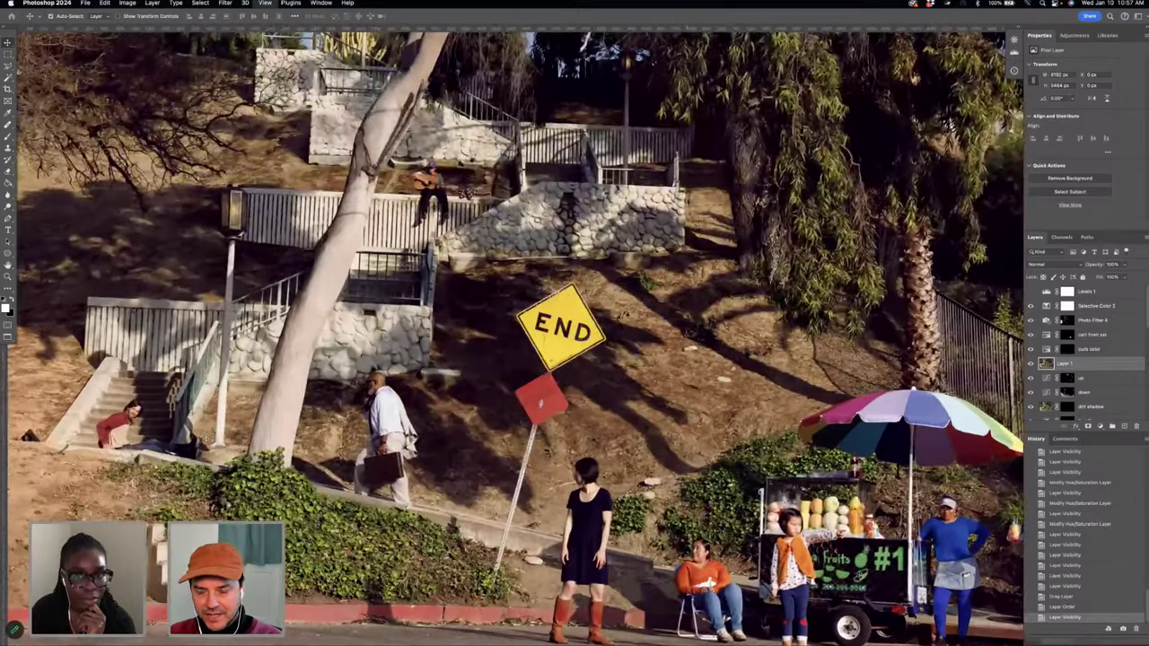
scroll(521, 332, down, 5)
scroll(520, 332, right, 5)
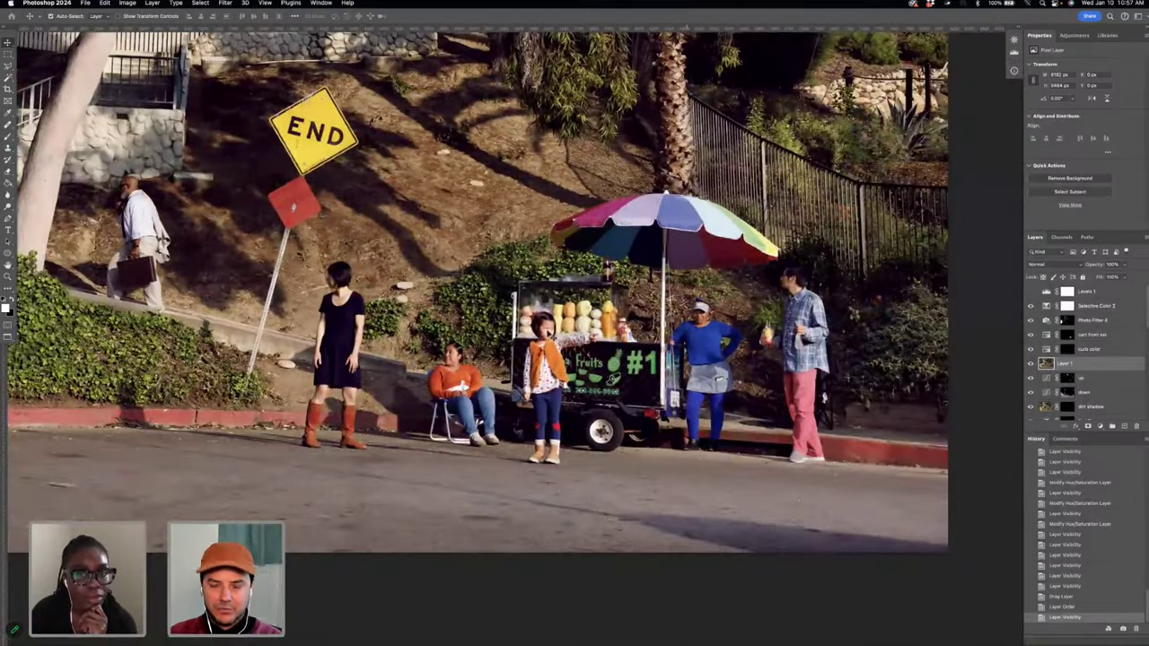
scroll(551, 334, up, 1)
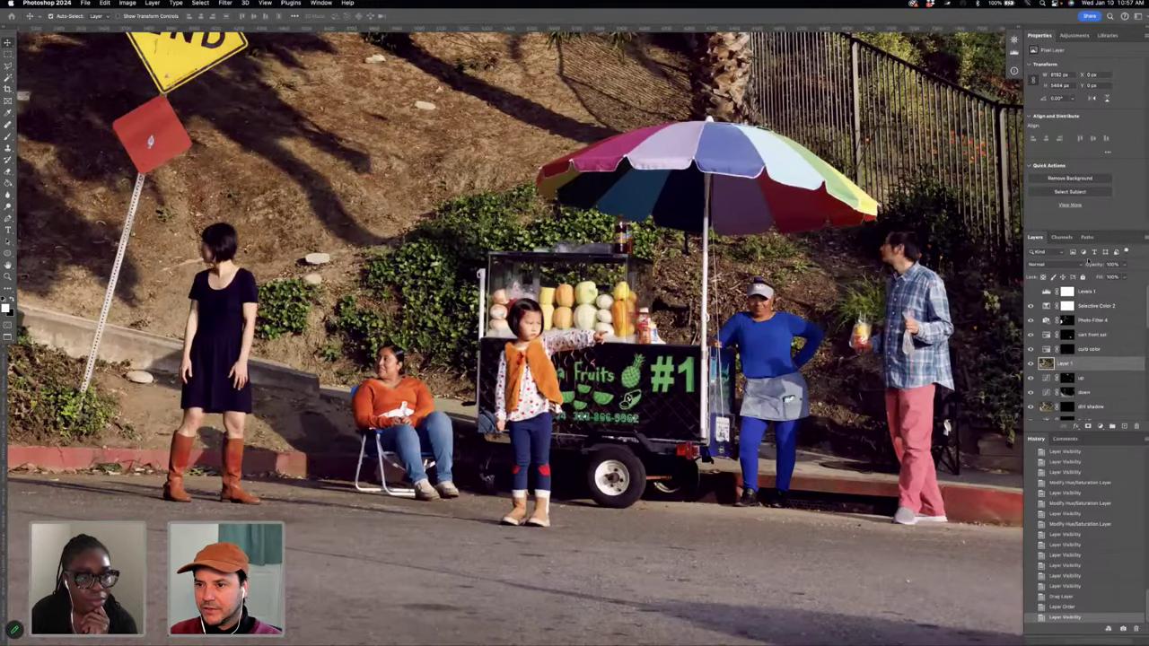
click(1075, 266)
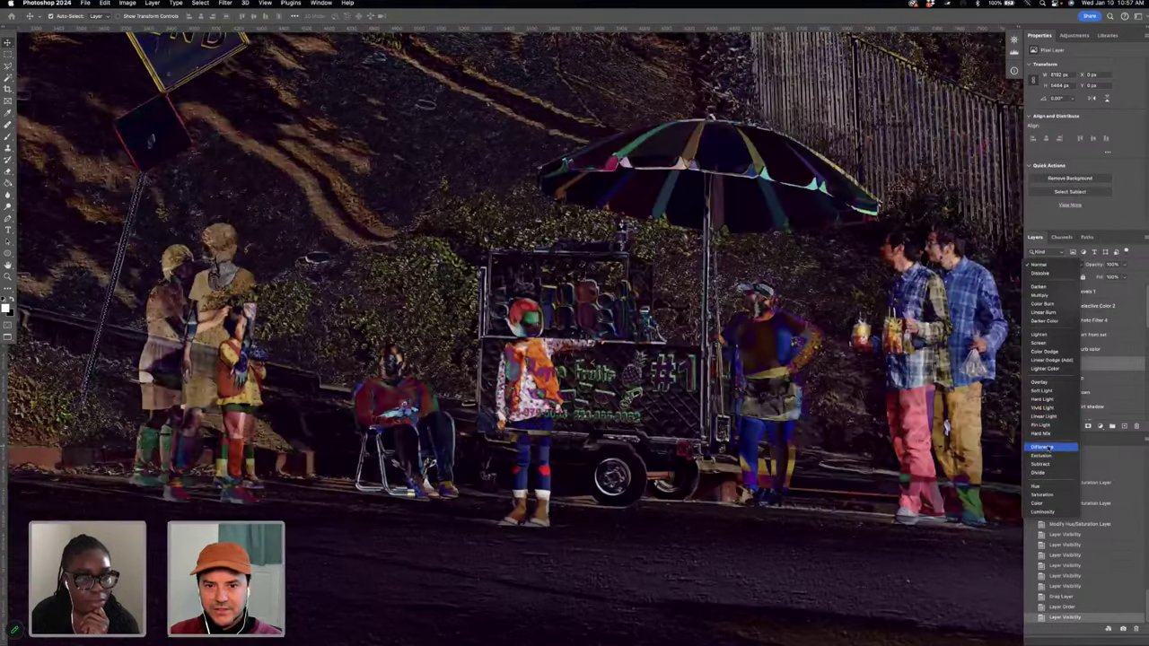
click(1047, 448)
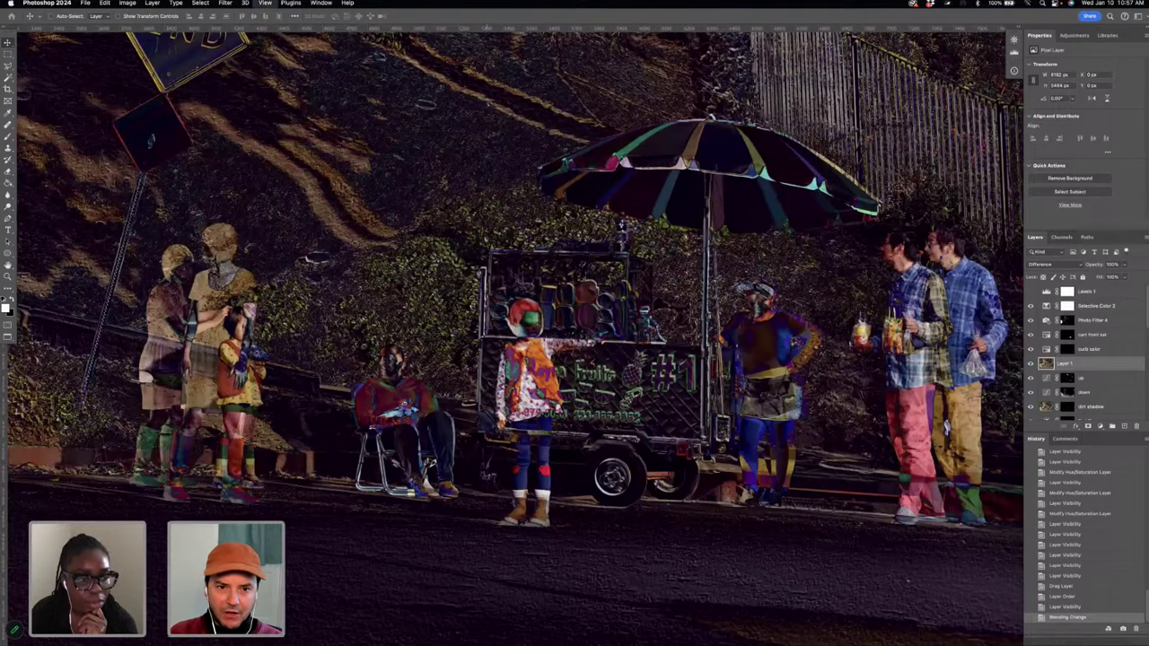
- Nudge the copied photo layer a few pixels right and up until its fruit cart aligns with the composite's cart
scroll(579, 337, up, 3)
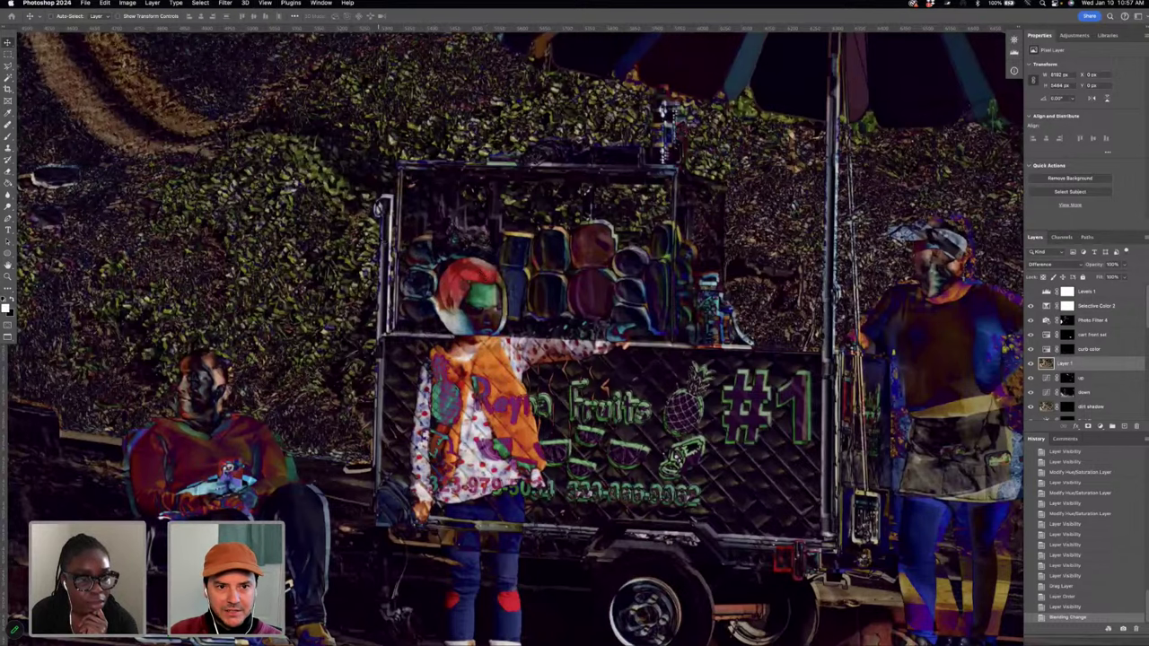
key(Up)
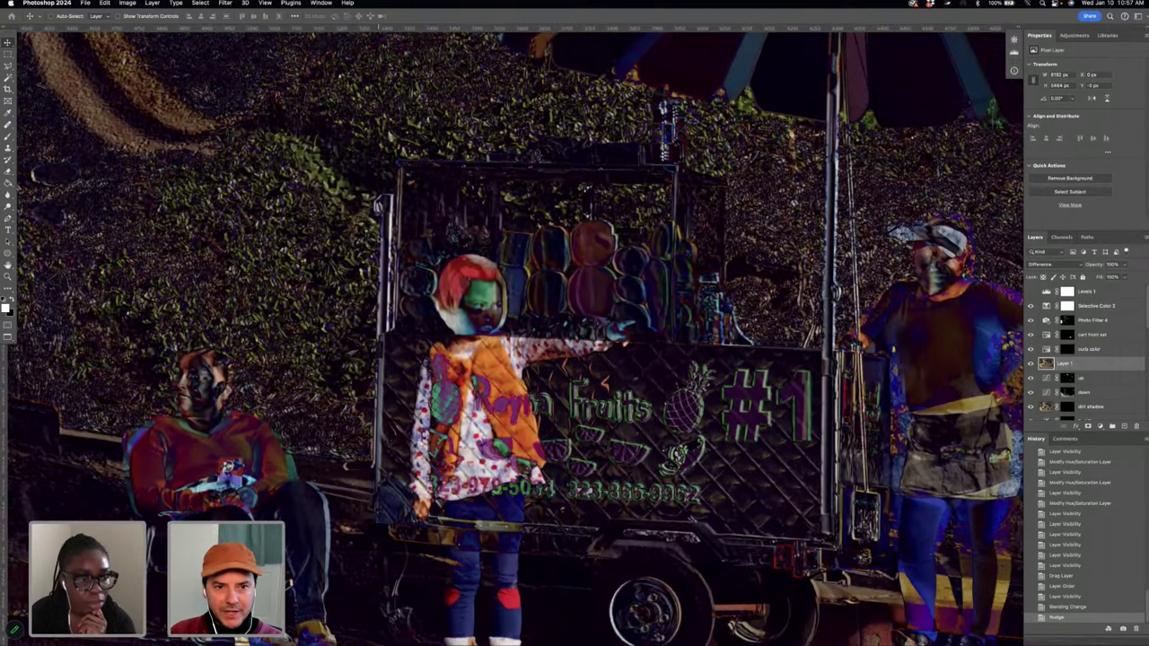
key(Right)
key(Right)
key(Right)
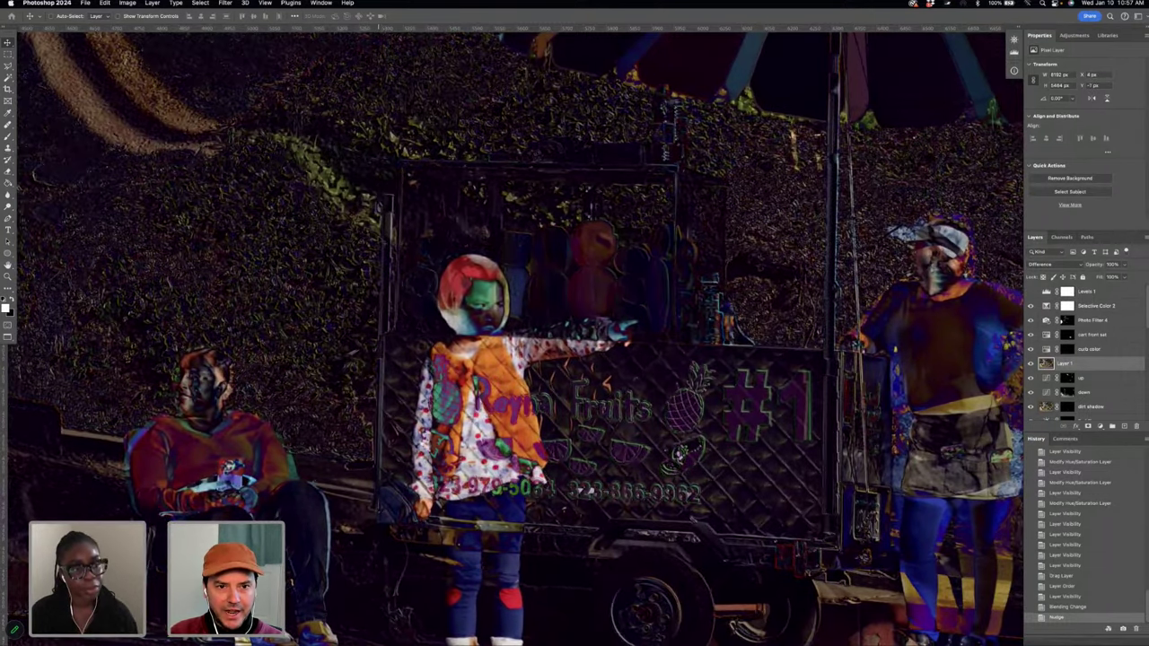
key(Right)
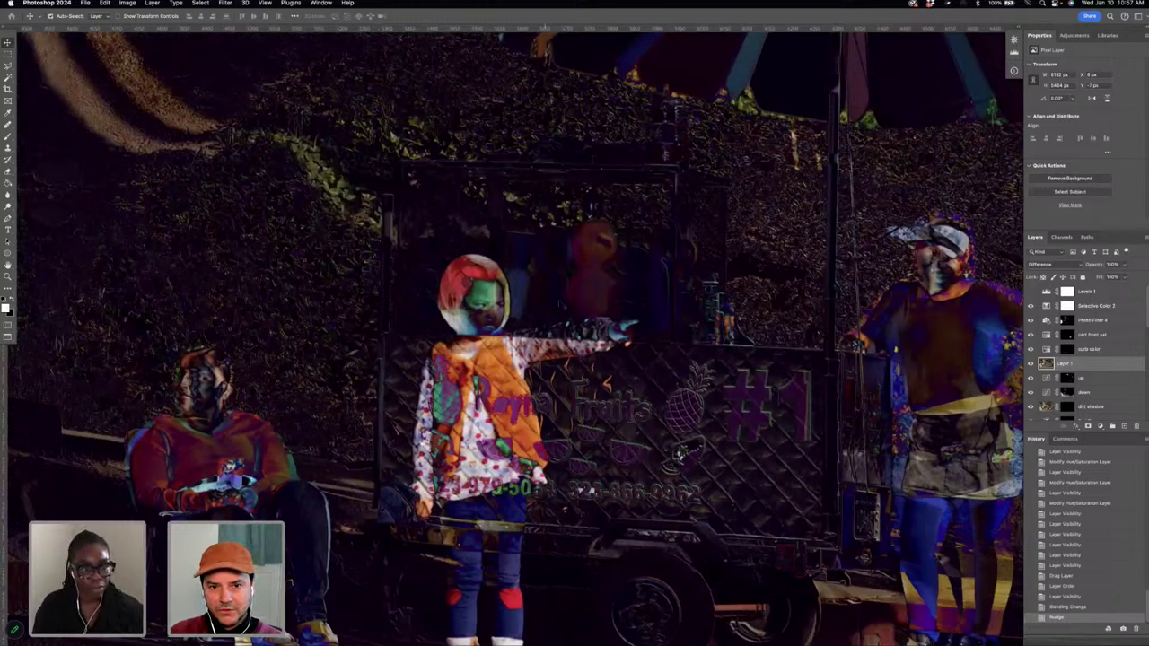
key(Right)
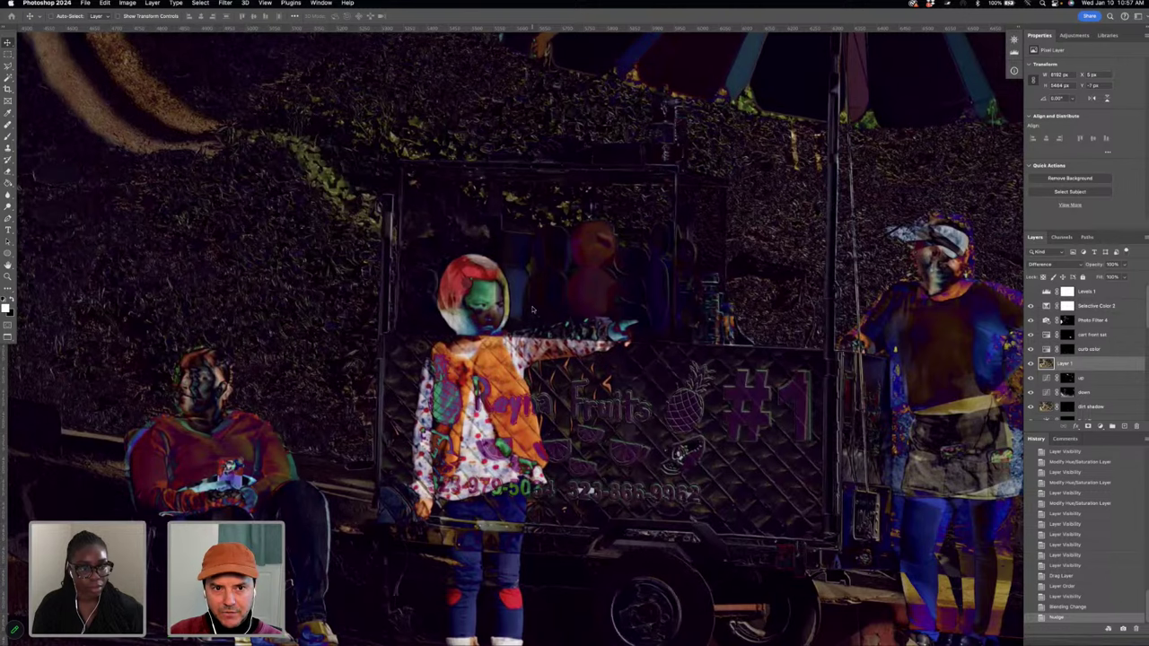
key(Left)
key(Left)
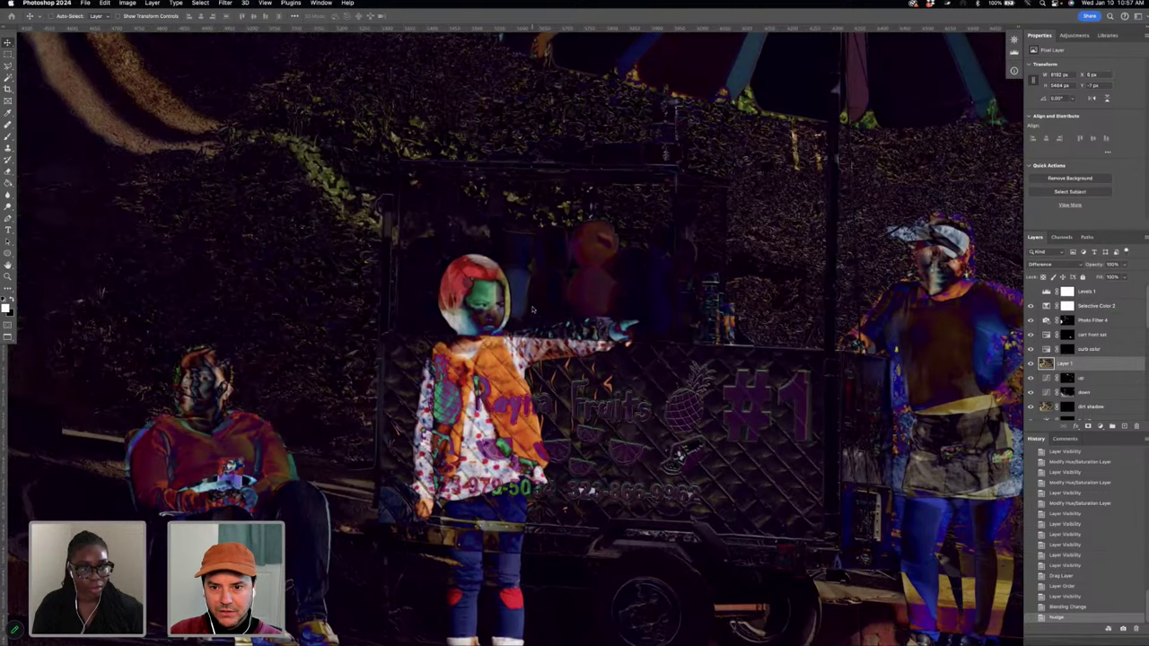
key(Up)
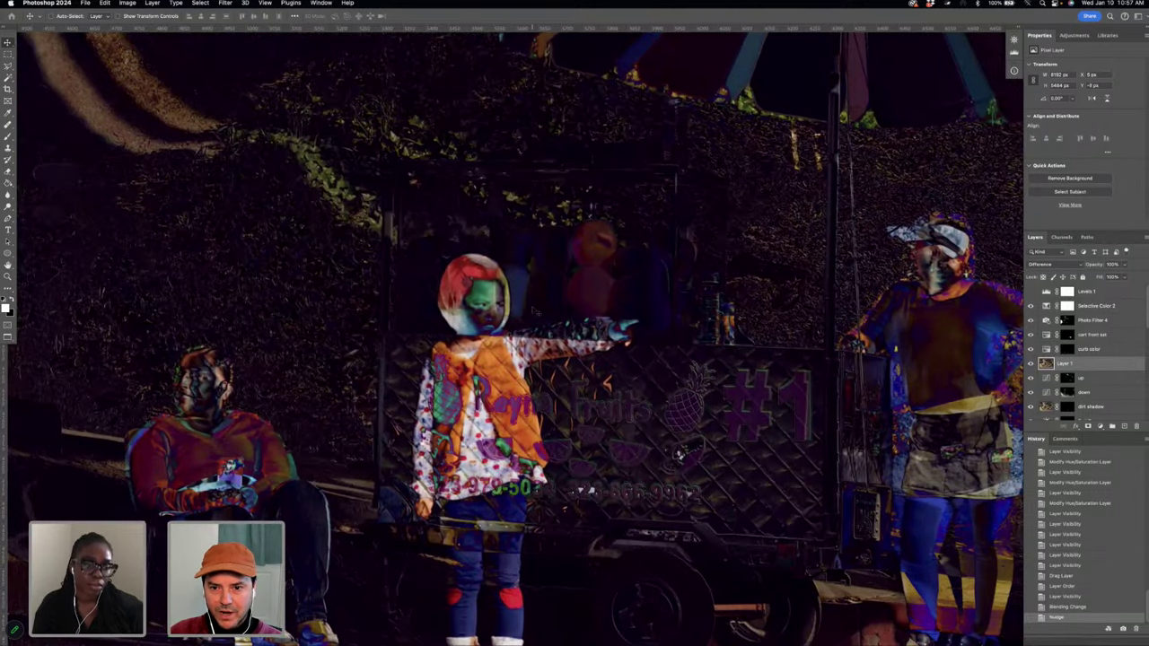
key(Up)
key(Up)
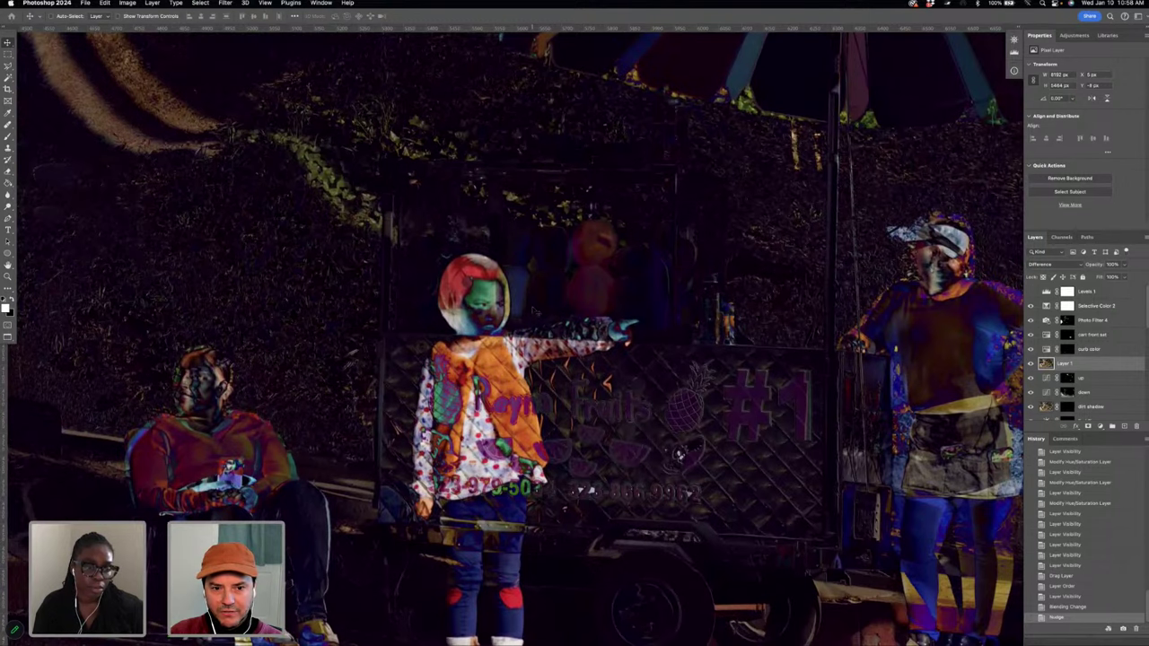
key(Left)
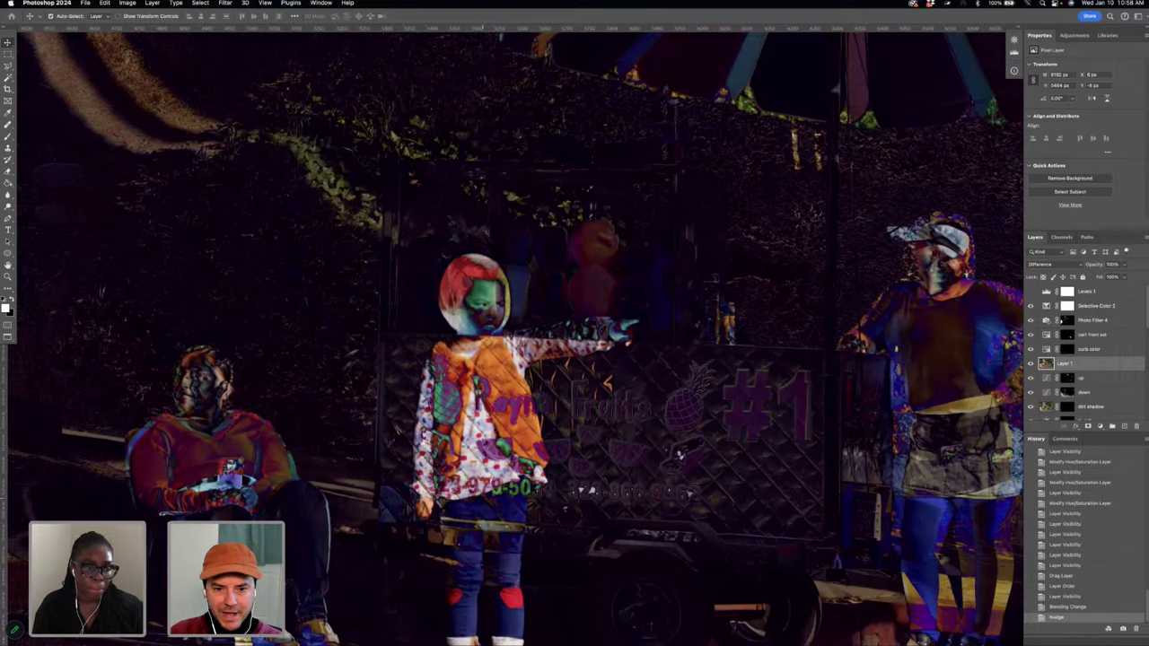
- Set the copied photo layer's blend mode to Normal and add a layer mask that hides all of it
scroll(575, 341, down, 3)
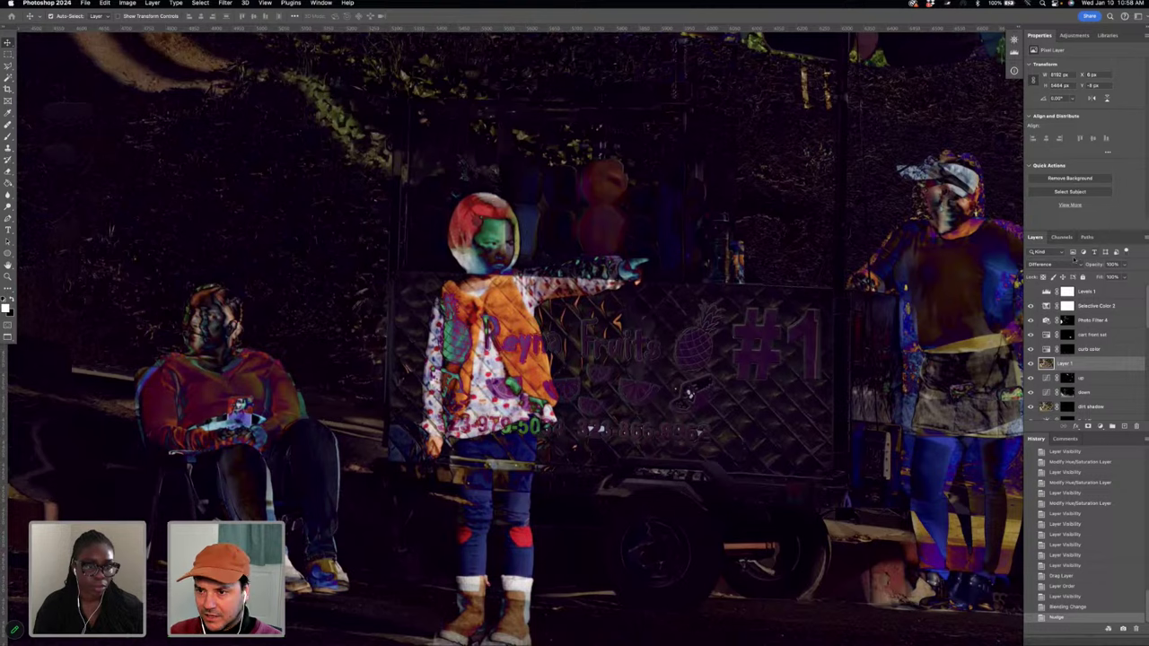
click(1068, 265)
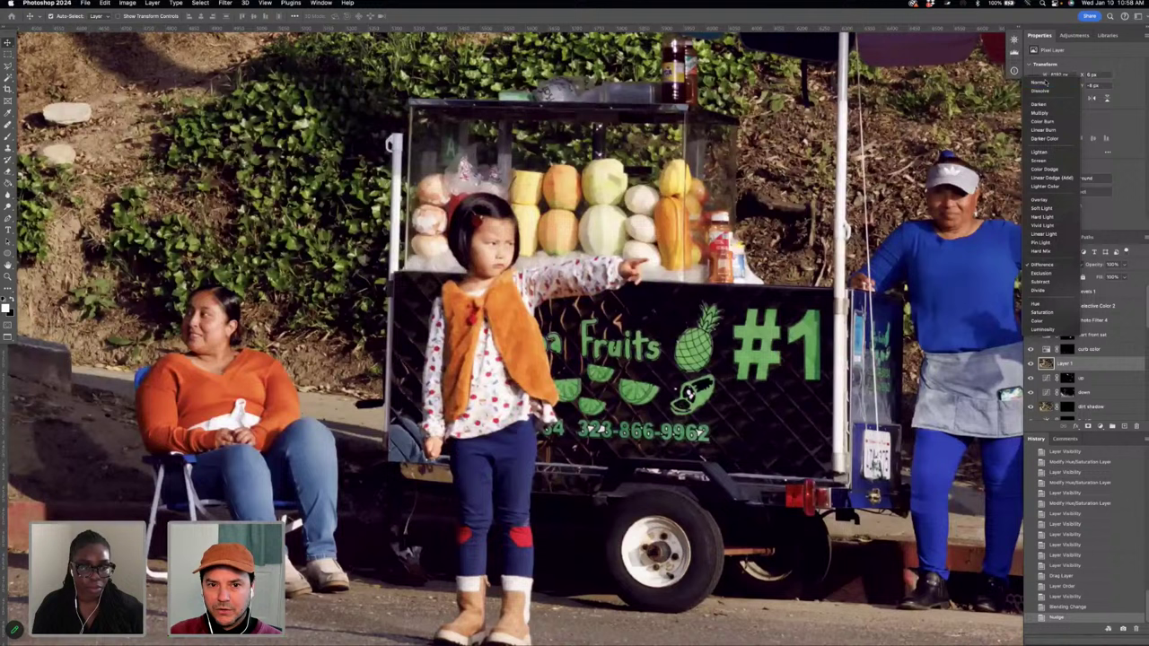
click(1045, 83)
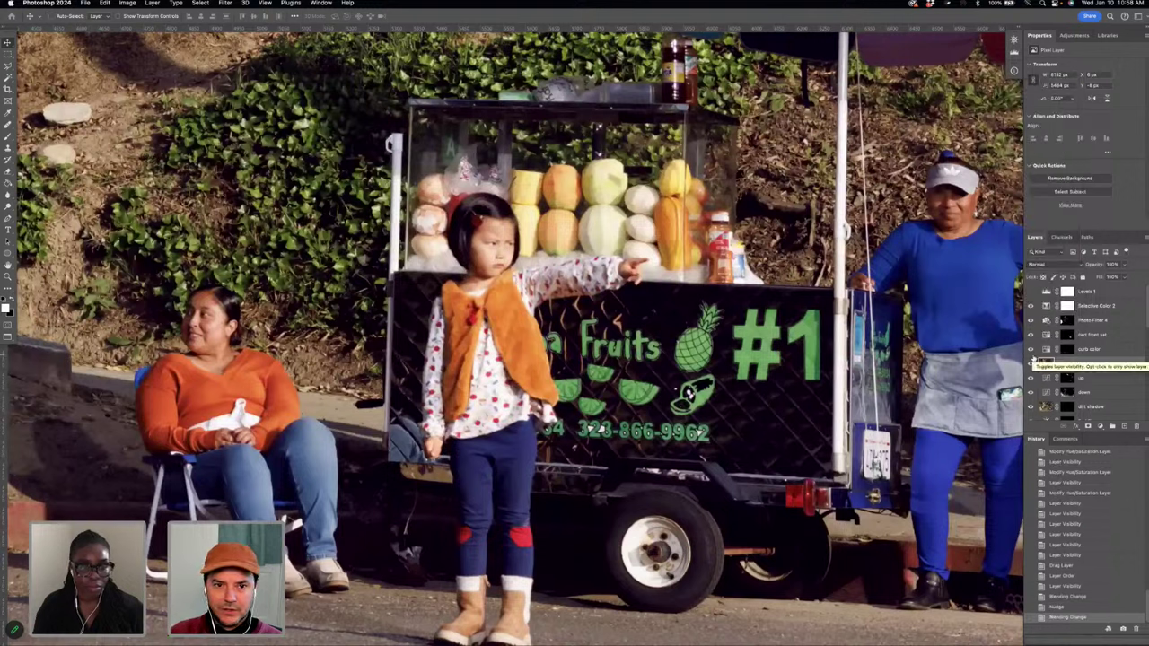
click(152, 2)
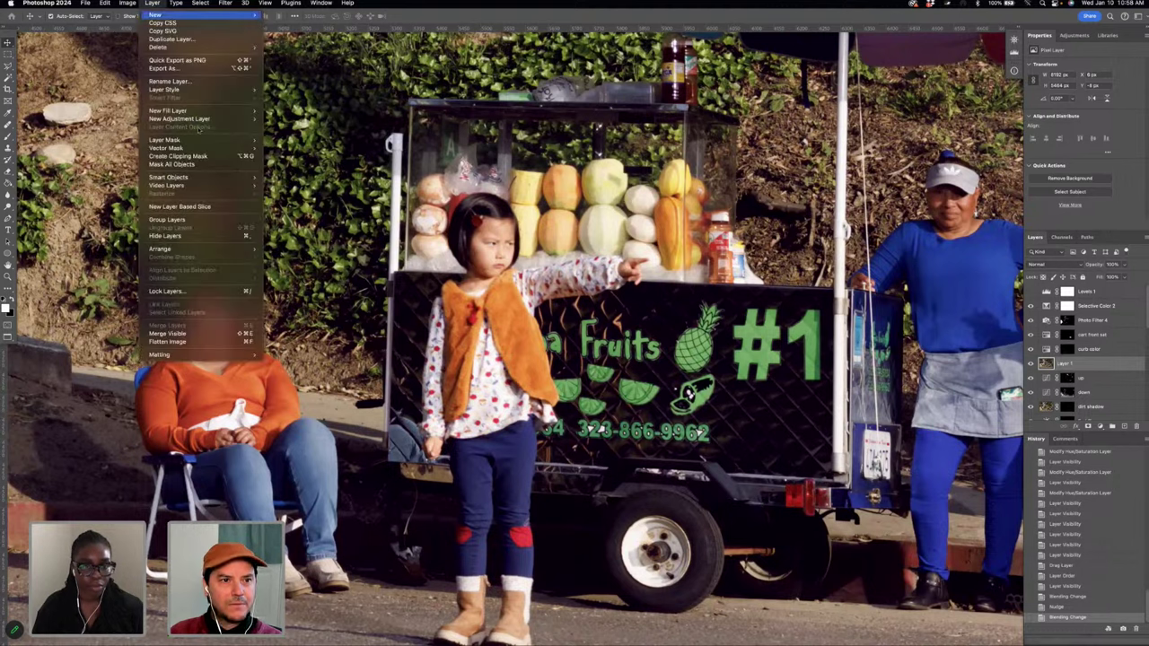
mouse_move(179, 141)
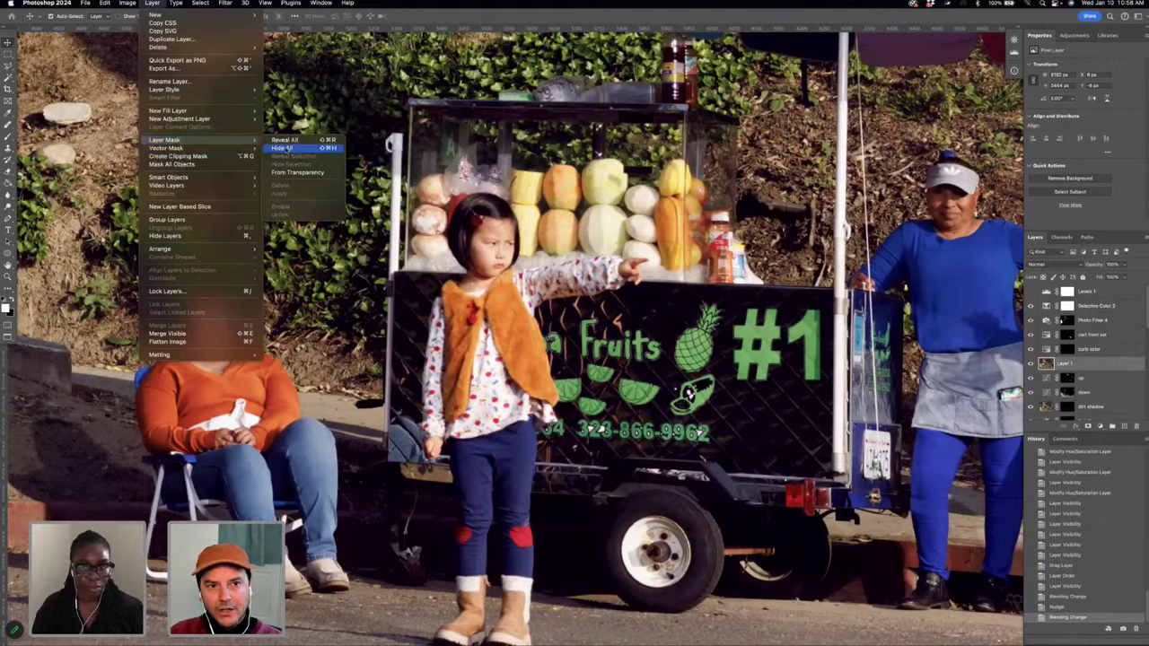
click(284, 148)
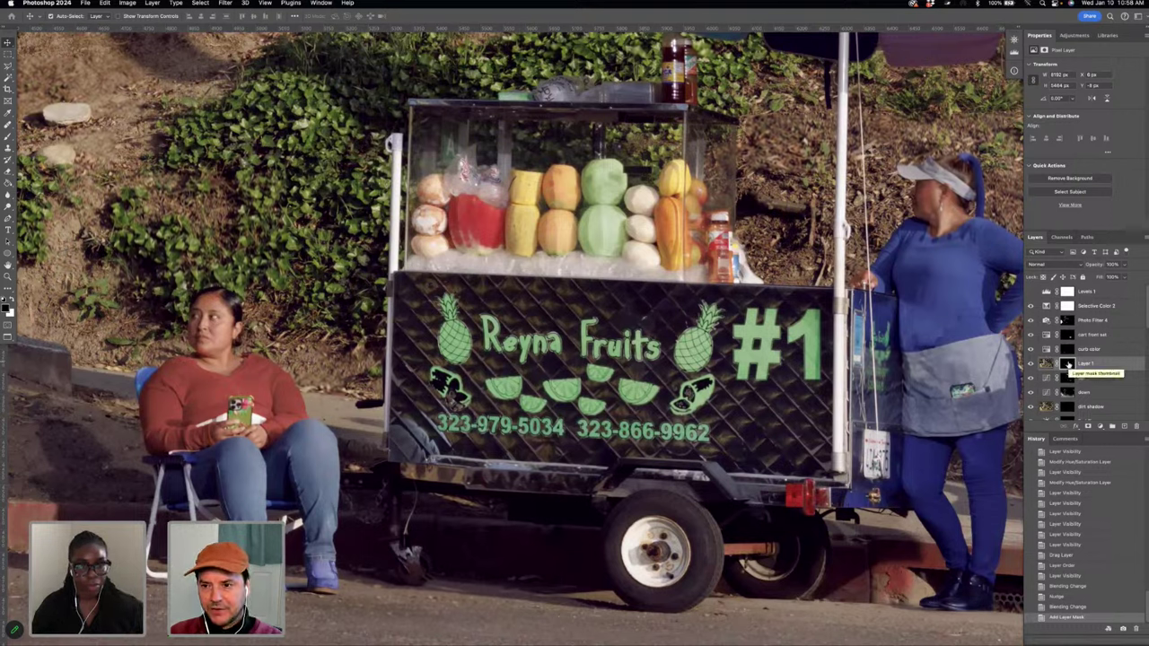
- Set up a smaller soft brush with 0% hardness and make white the foreground color for painting on the mask
key(b)
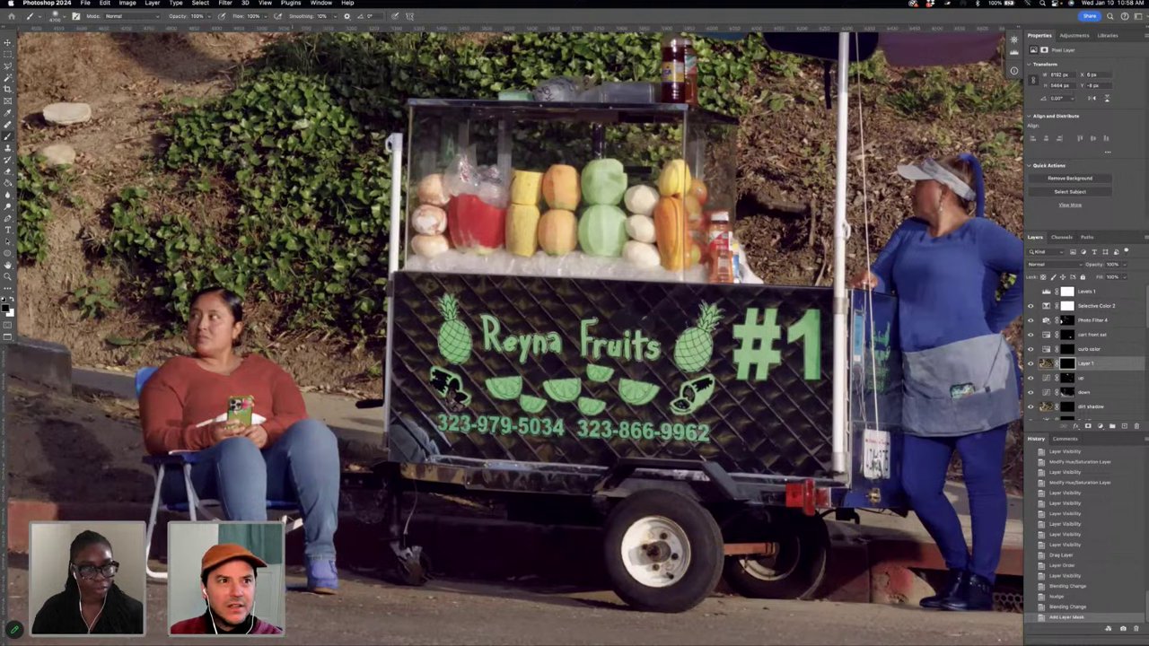
click(55, 15)
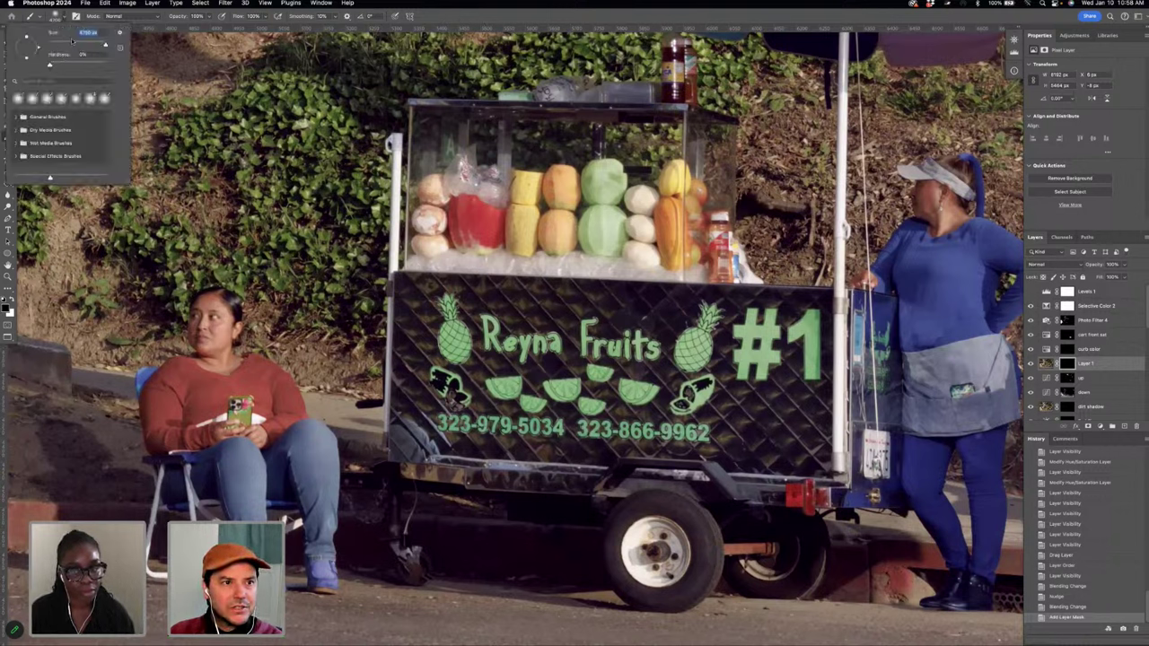
click(75, 43)
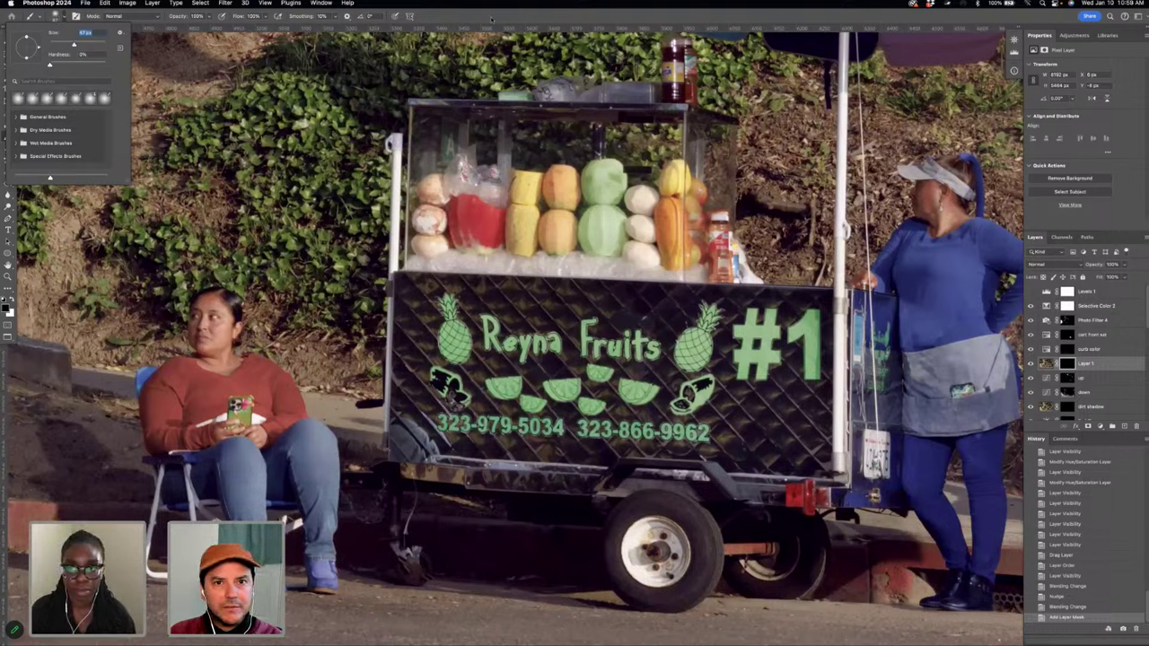
click(463, 17)
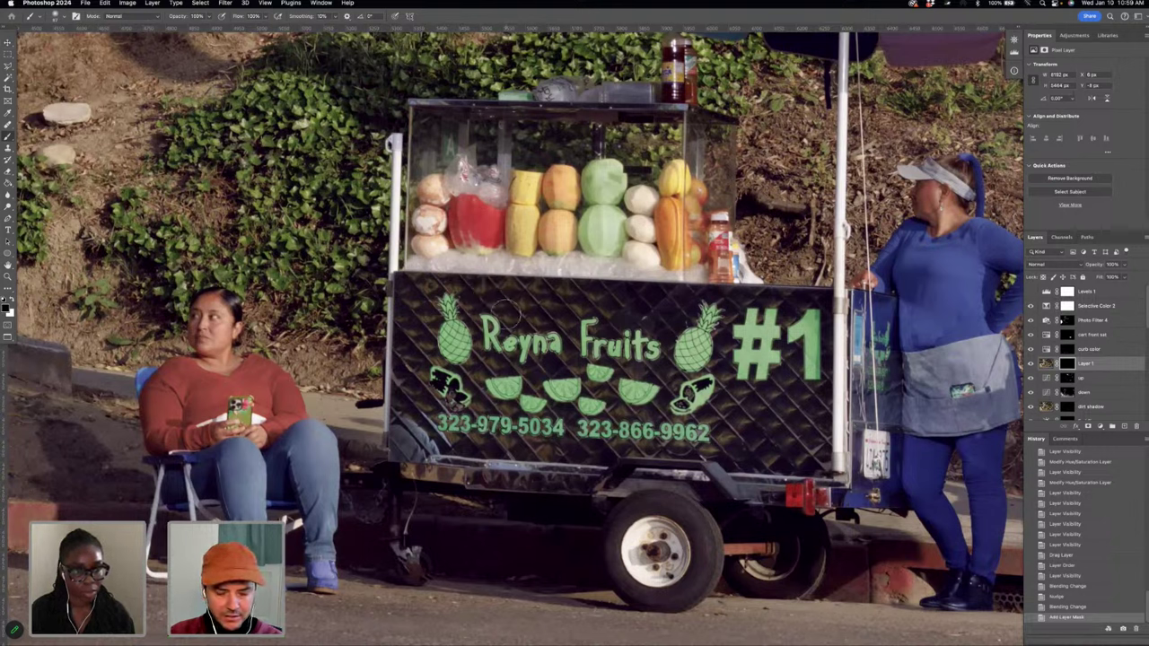
click(507, 314)
key(x)
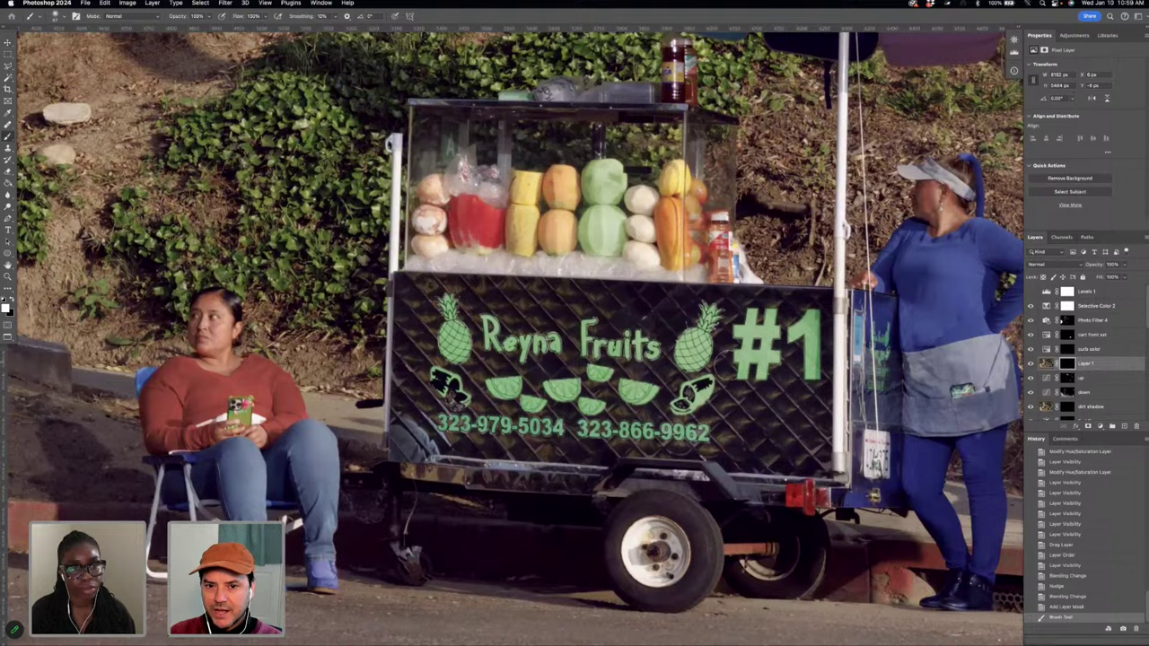
- Paint white on Layer 1's mask to reveal the girl in the orange vest, from head to boots, in front of the cart
mouse_move(506, 347)
mouse_down()
mouse_move(518, 266)
mouse_move(532, 272)
mouse_move(479, 268)
mouse_move(470, 254)
mouse_move(522, 225)
mouse_move(512, 249)
mouse_move(488, 248)
mouse_move(478, 213)
mouse_move(490, 234)
mouse_move(460, 252)
mouse_move(499, 191)
mouse_move(485, 190)
mouse_move(515, 244)
mouse_move(516, 285)
mouse_move(611, 251)
mouse_move(616, 264)
mouse_move(656, 260)
mouse_move(493, 288)
mouse_move(446, 312)
mouse_move(536, 342)
mouse_move(535, 359)
mouse_move(475, 345)
mouse_move(544, 386)
mouse_move(438, 340)
mouse_move(437, 394)
mouse_move(472, 388)
mouse_move(462, 420)
mouse_move(546, 388)
mouse_move(531, 376)
mouse_move(529, 386)
mouse_move(499, 332)
mouse_move(463, 399)
mouse_move(451, 297)
mouse_move(439, 447)
mouse_move(537, 402)
mouse_move(552, 457)
mouse_move(518, 481)
mouse_move(496, 431)
mouse_move(471, 466)
mouse_move(433, 440)
mouse_up()
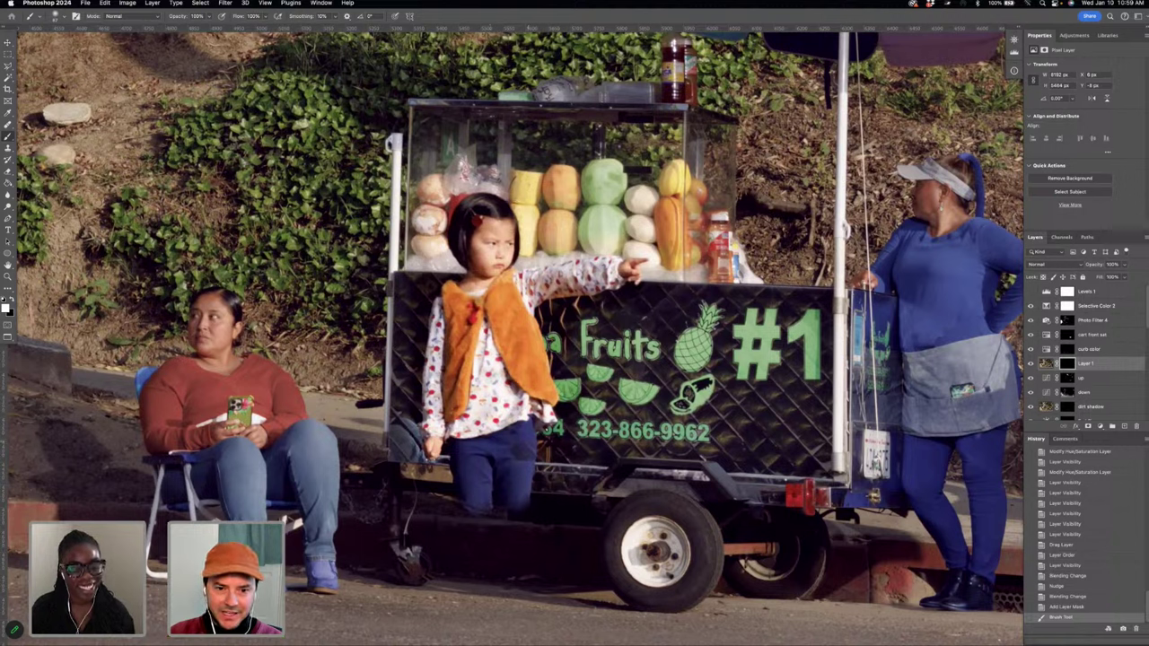
mouse_move(526, 504)
mouse_down()
mouse_move(518, 539)
mouse_move(464, 536)
mouse_move(480, 543)
mouse_up()
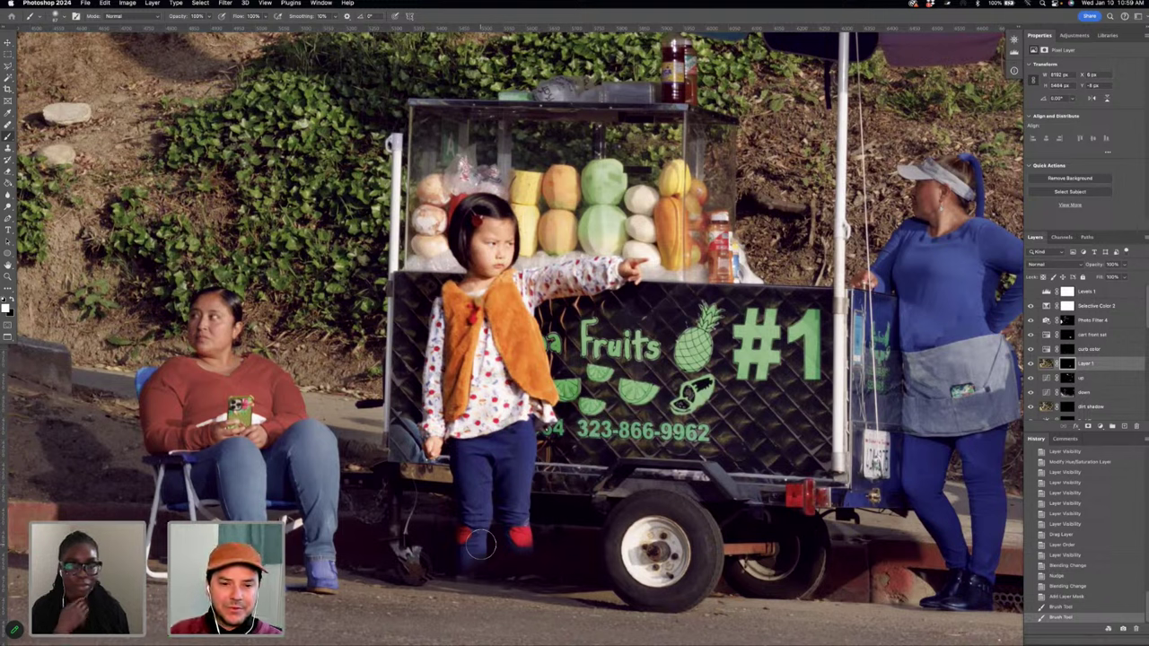
mouse_move(481, 544)
mouse_down()
mouse_move(481, 583)
mouse_move(530, 566)
mouse_move(525, 597)
mouse_move(485, 543)
mouse_move(465, 588)
mouse_move(458, 567)
mouse_move(481, 603)
mouse_move(519, 606)
mouse_move(440, 629)
mouse_move(476, 624)
mouse_up()
scroll(467, 620, down, 2)
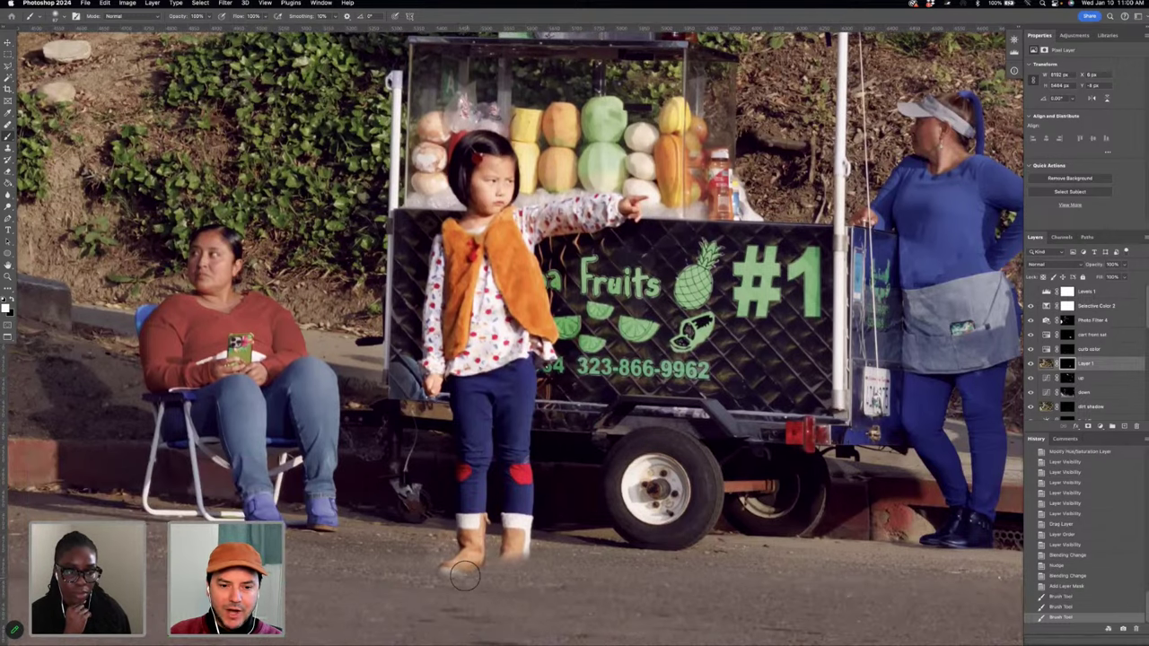
mouse_move(465, 577)
mouse_down()
mouse_move(509, 568)
mouse_move(526, 530)
mouse_move(537, 582)
mouse_move(467, 584)
mouse_move(442, 581)
mouse_move(452, 567)
mouse_move(415, 575)
mouse_up()
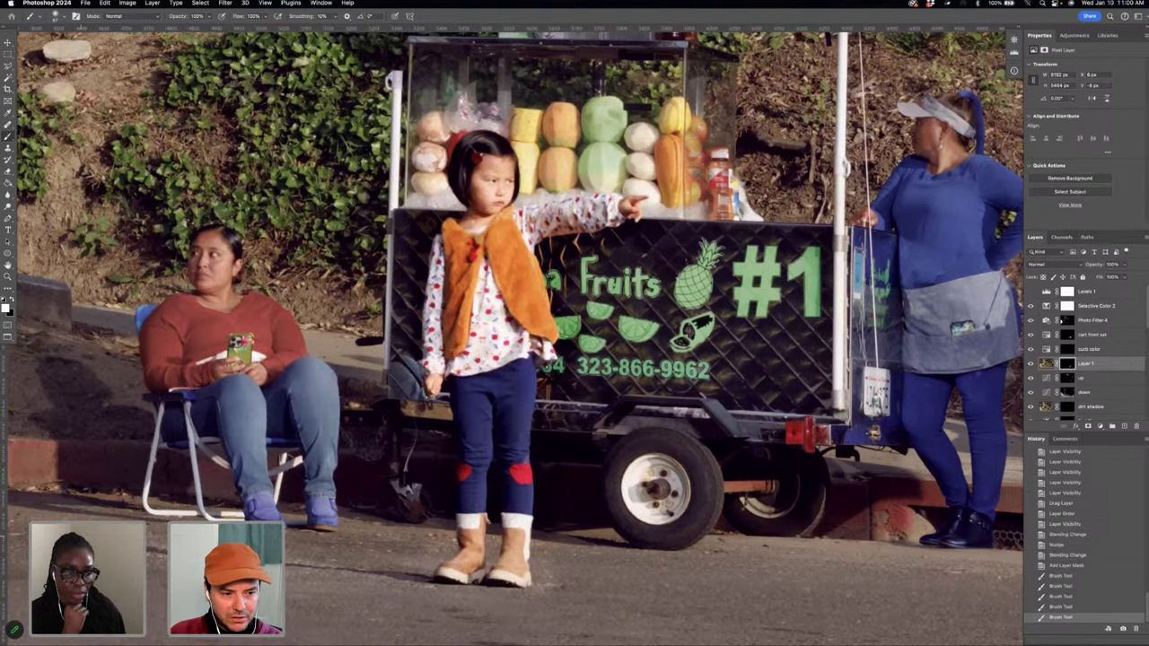
scroll(516, 323, left, 5)
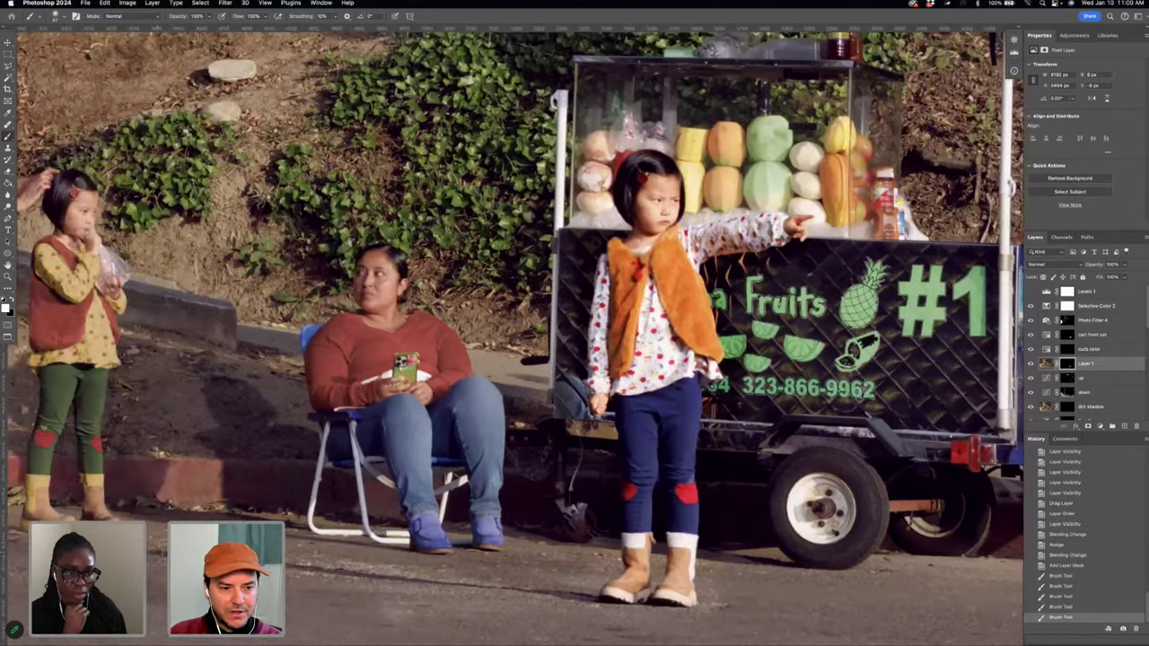
click(155, 506)
- Toggle Layer 1's visibility off and on to compare the scene with and without the added girl, leaving it visible
scroll(577, 509, right, 3)
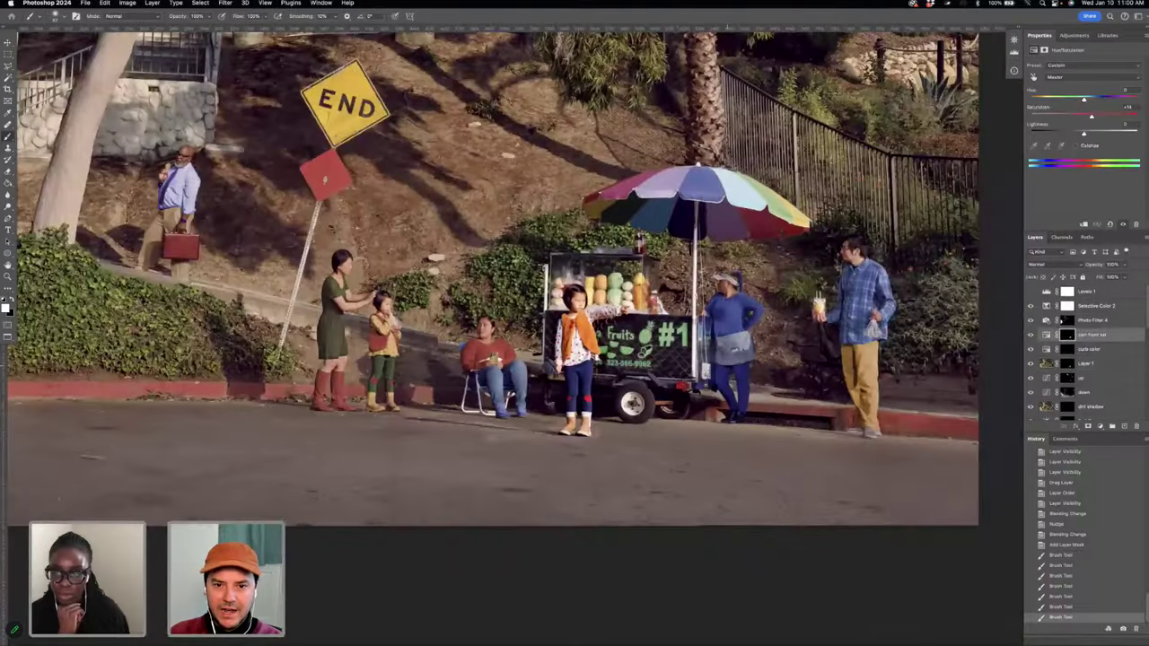
scroll(492, 332, up, 5)
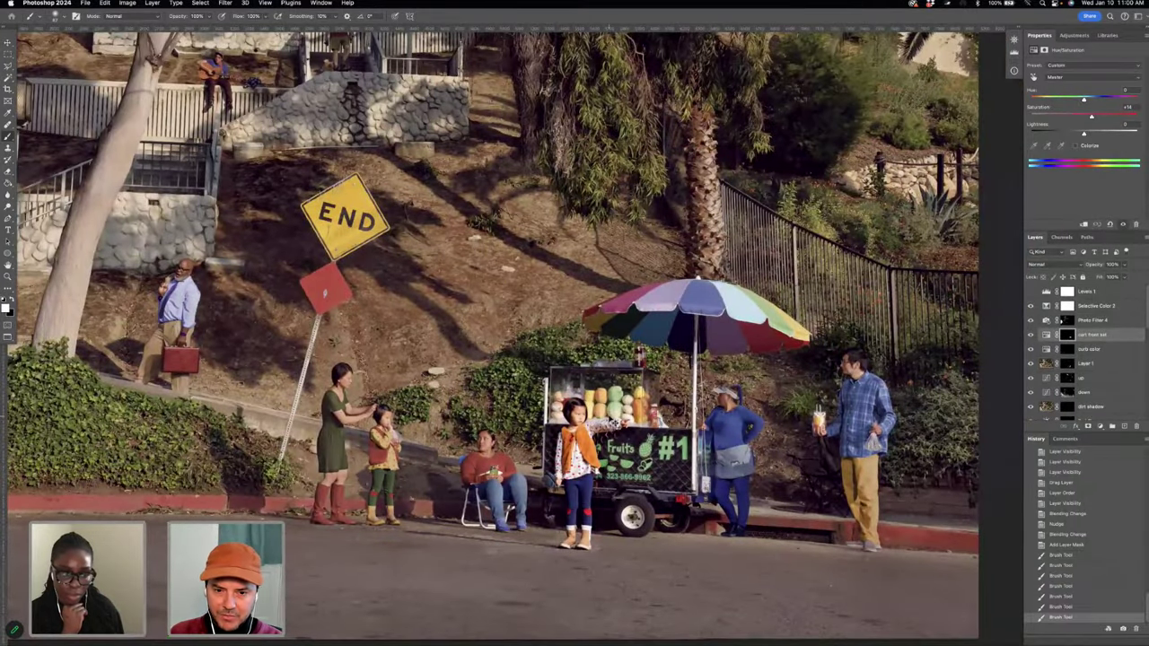
key(super+equal)
scroll(512, 338, down, 3)
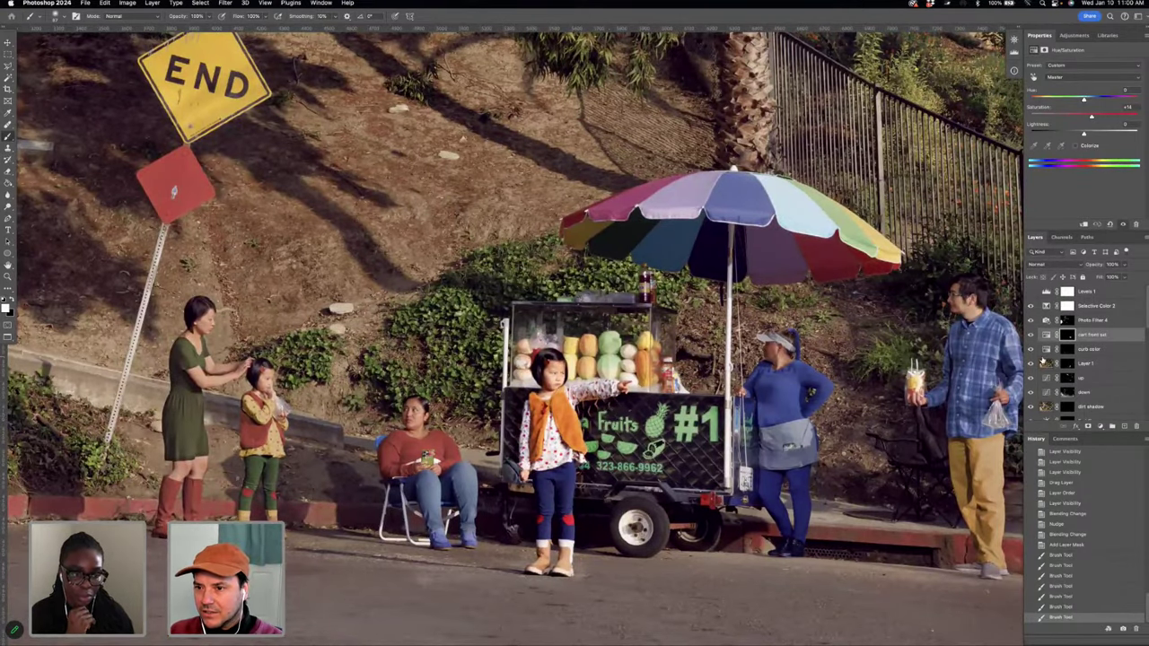
click(1030, 363)
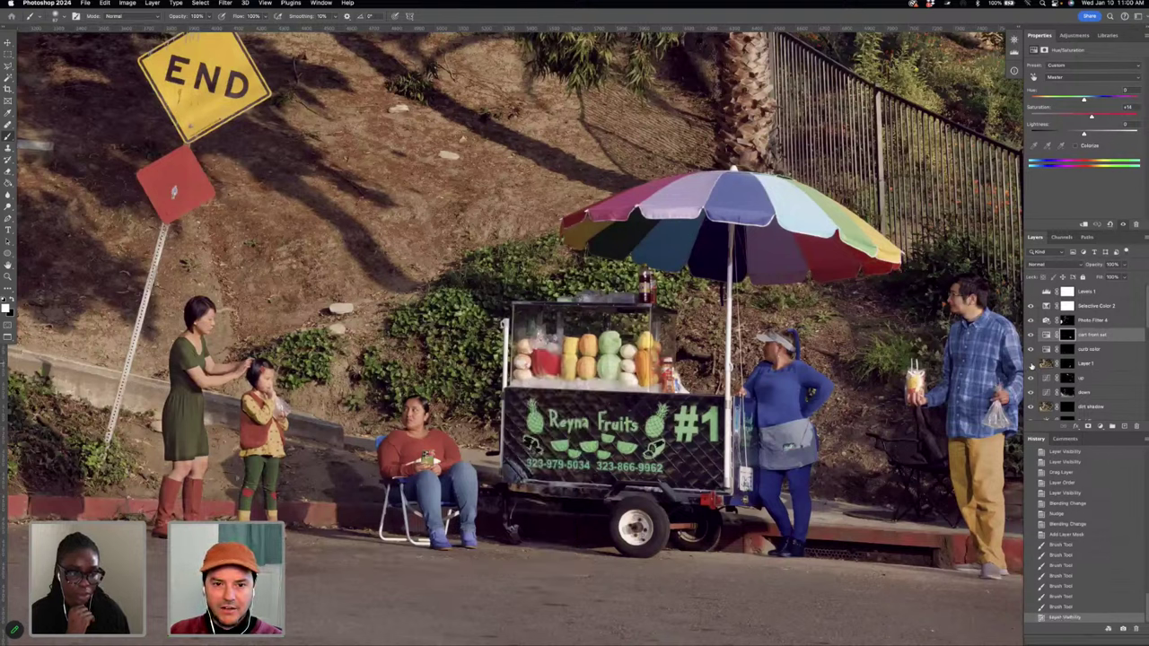
click(1031, 362)
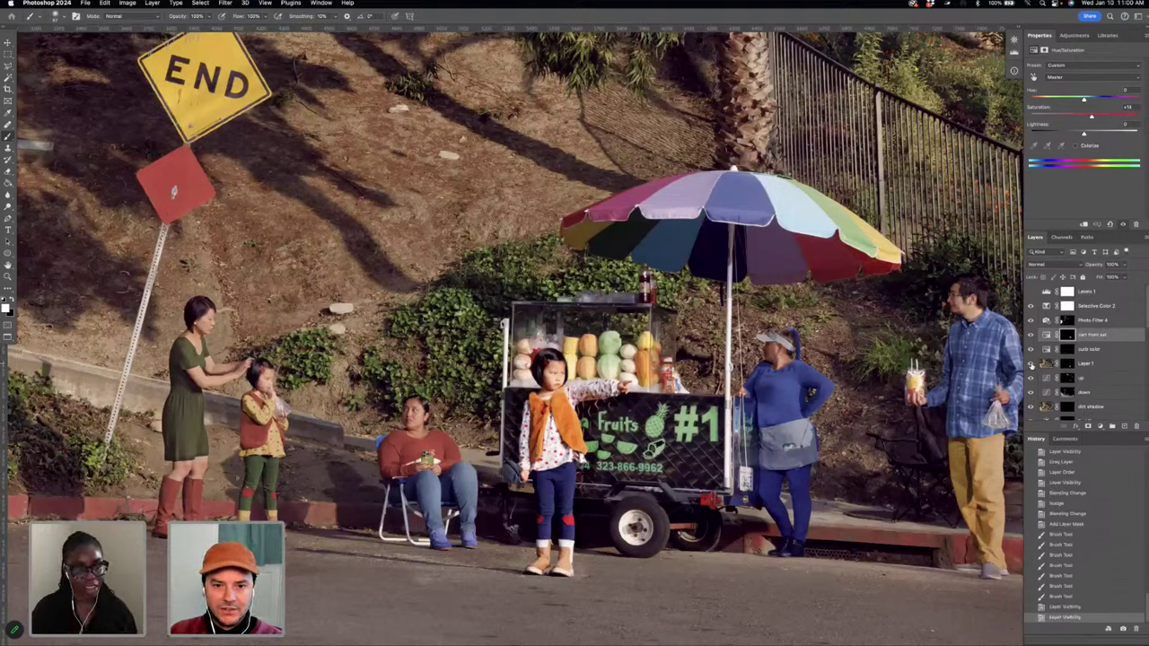
click(1031, 364)
click(1031, 363)
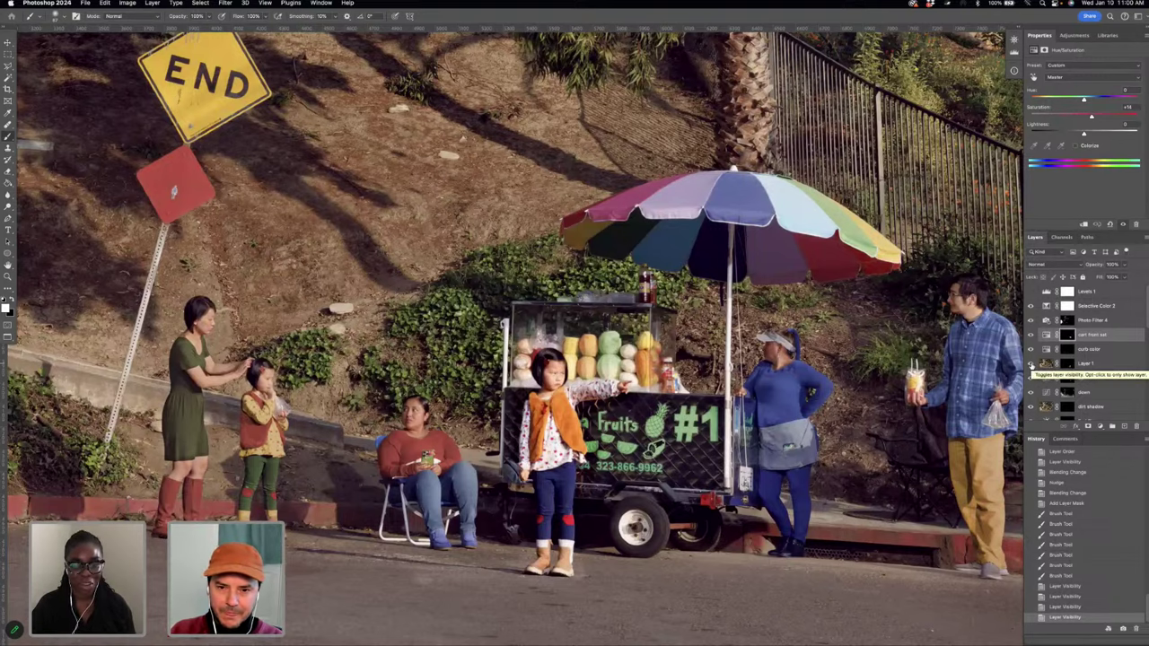
- Examine the whole composite and the man in the red top jumping above the hillside stairs
key(super+0)
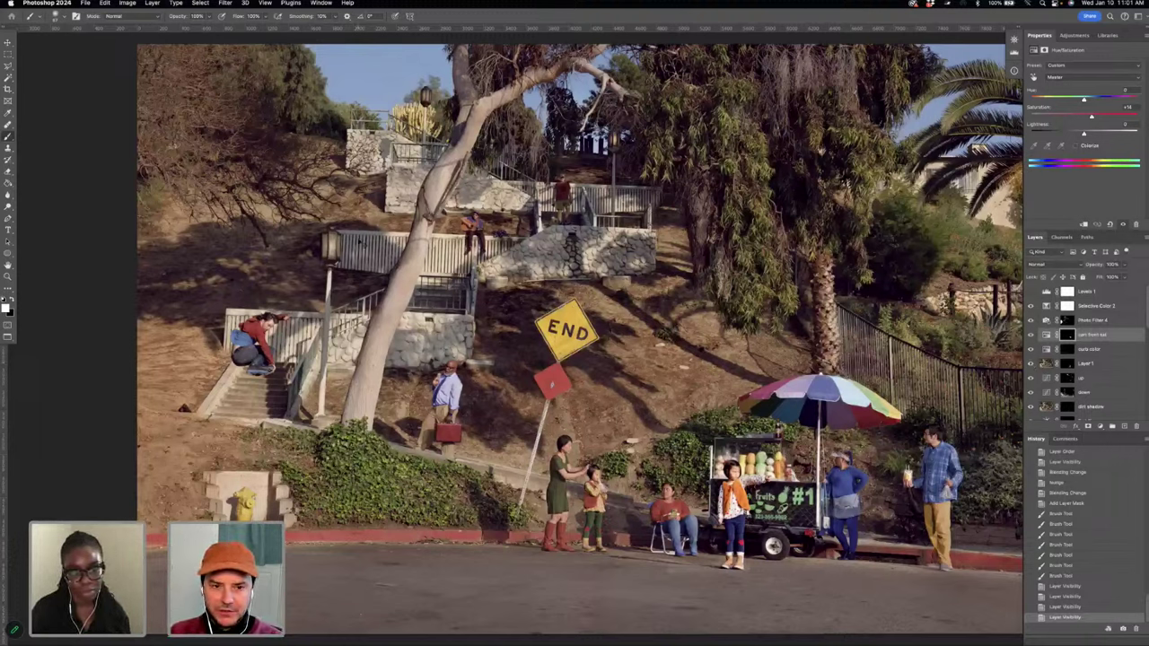
key(super+equal)
key(super+equal)
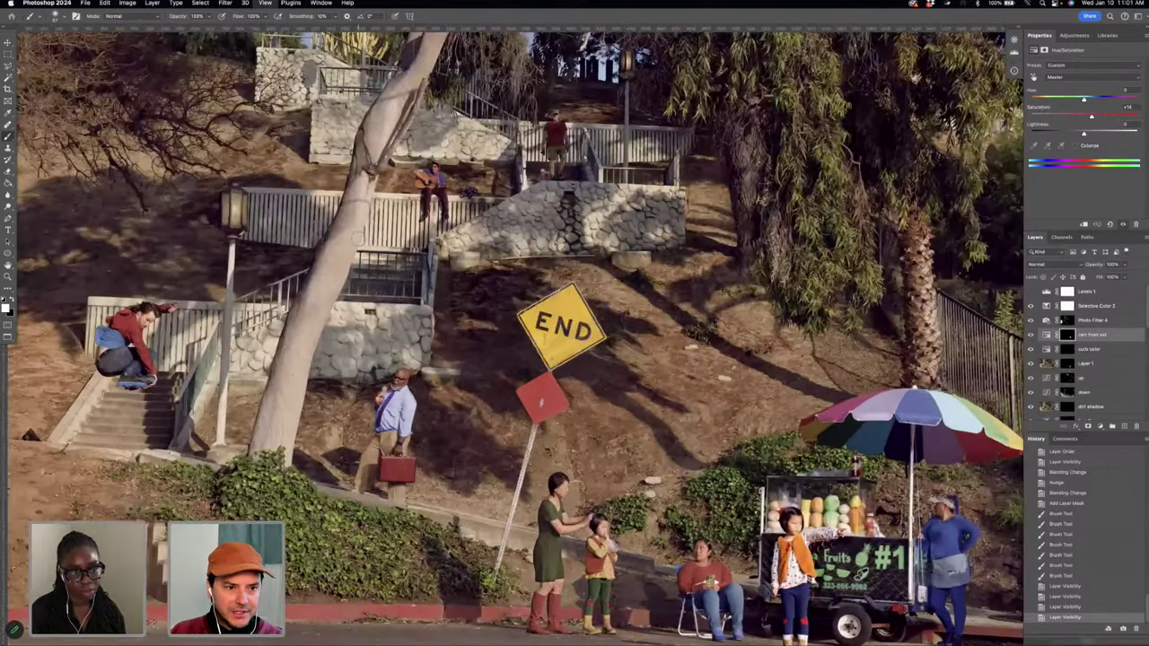
key(super+equal)
scroll(357, 238, left, 10)
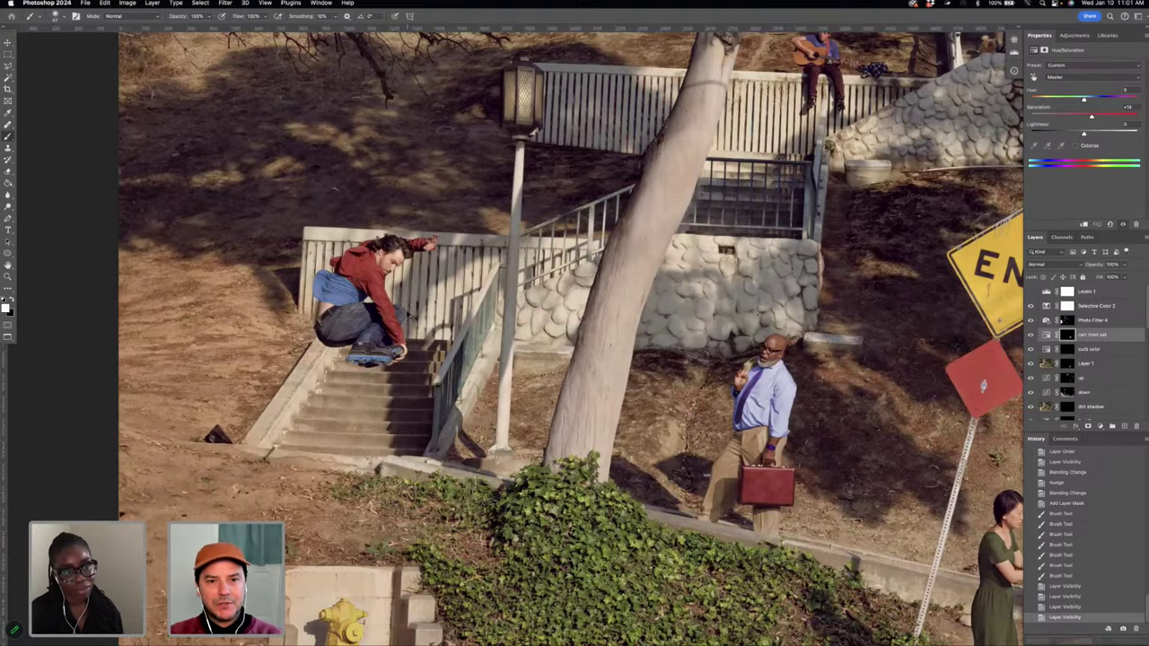
key(super+minus)
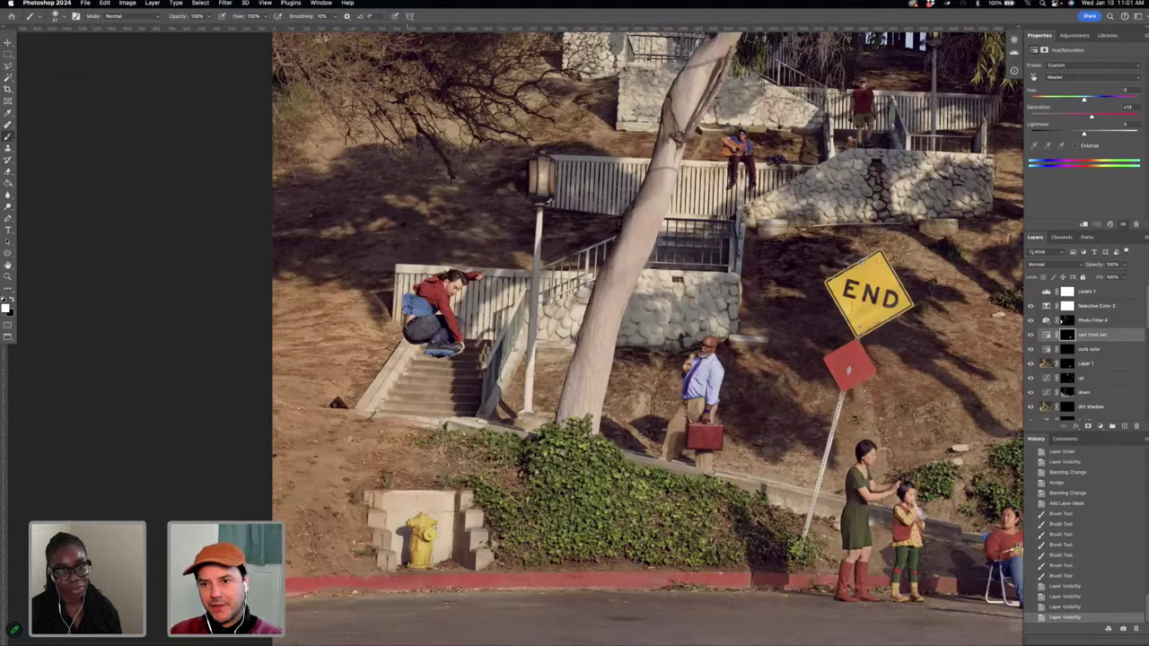
- Examine the whole composite, from the figures on the hillside stairs to the fruit cart and people along the curb
scroll(647, 332, right, 5)
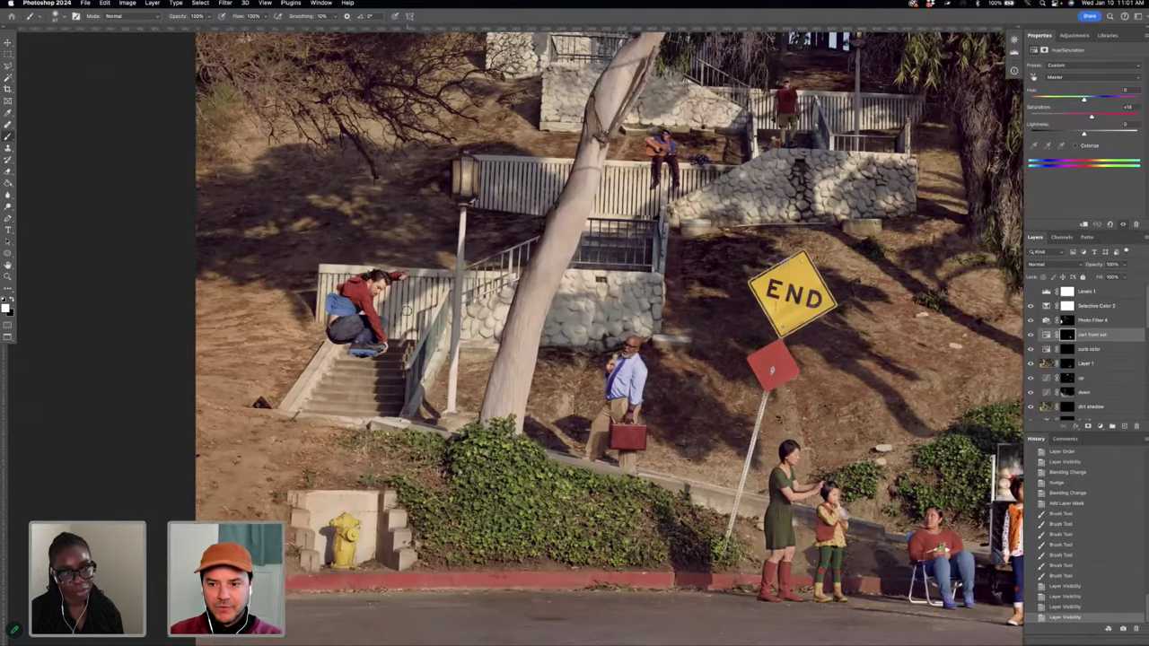
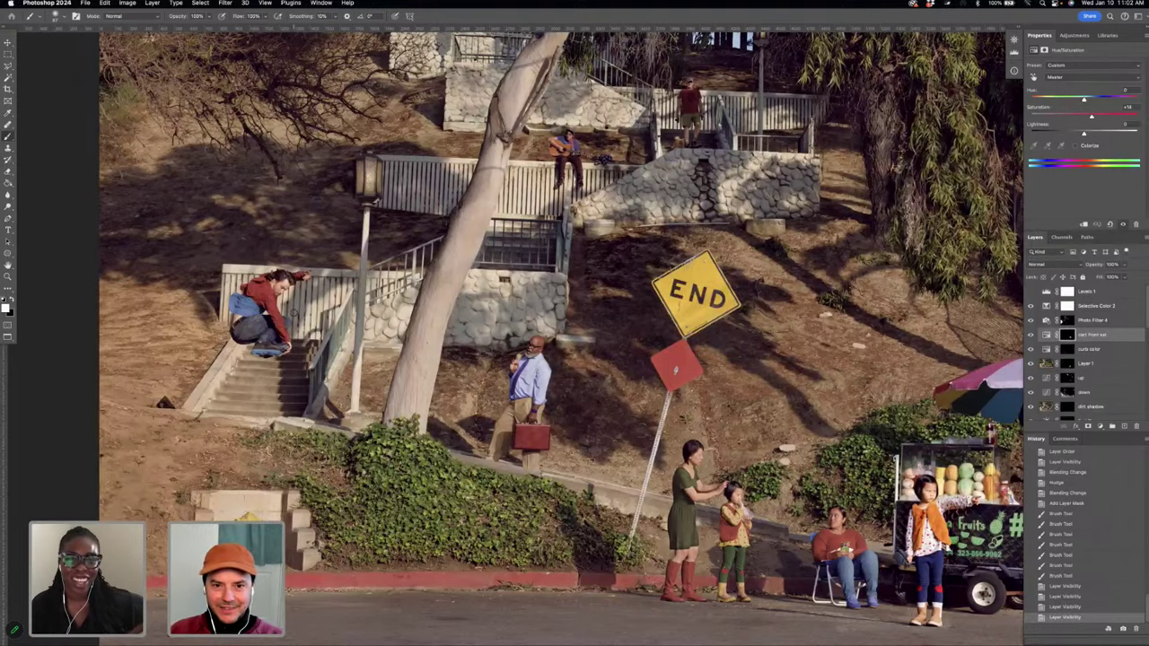
scroll(295, 315, down, 2)
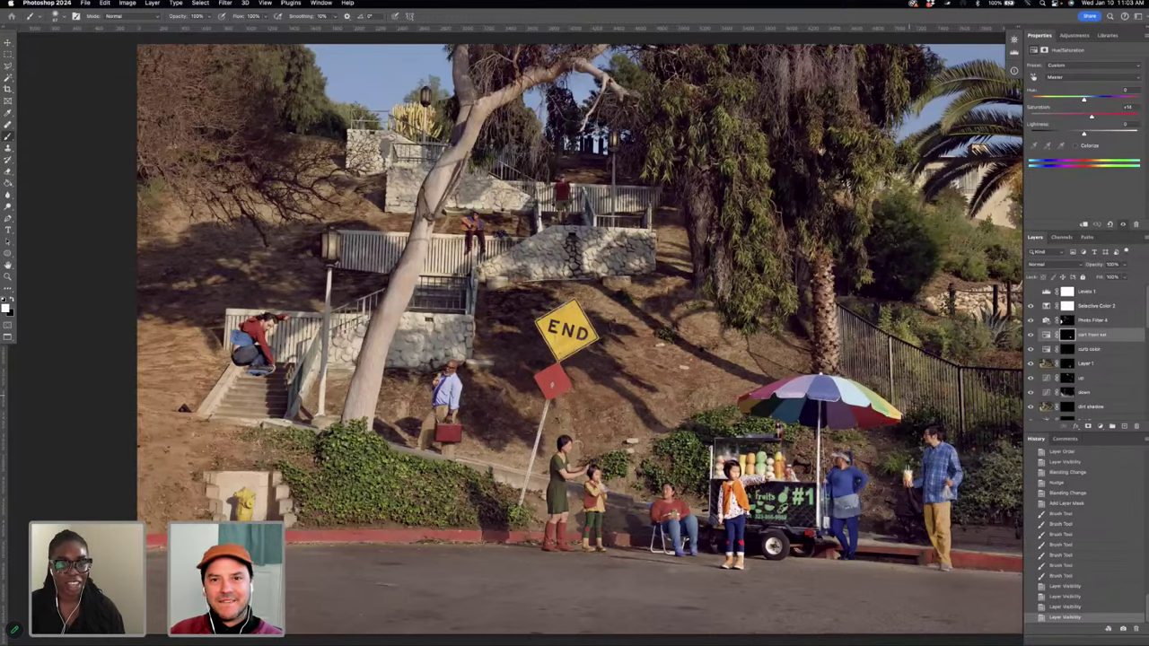
scroll(561, 341, right, 2)
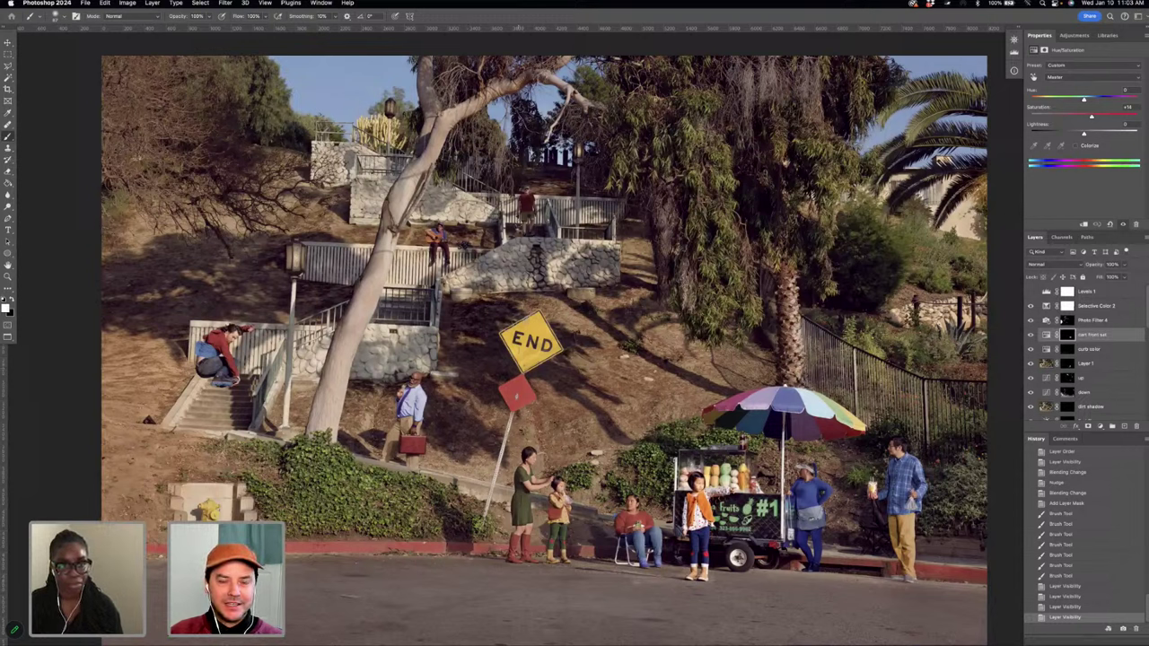
scroll(590, 334, up, 3)
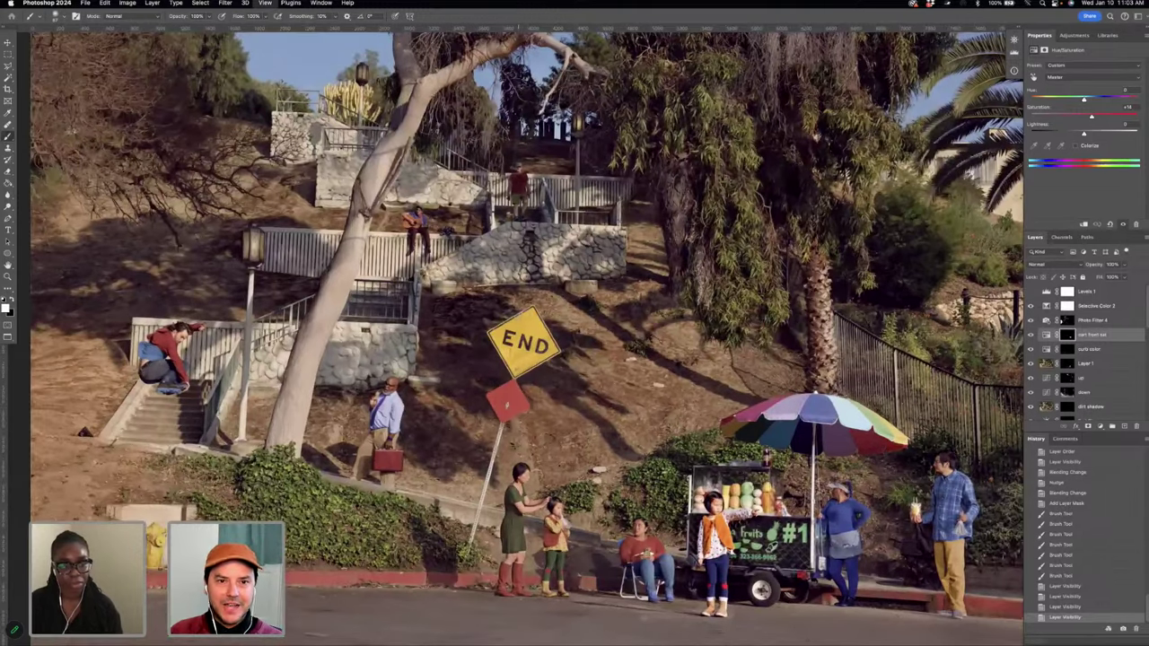
scroll(499, 247, up, 5)
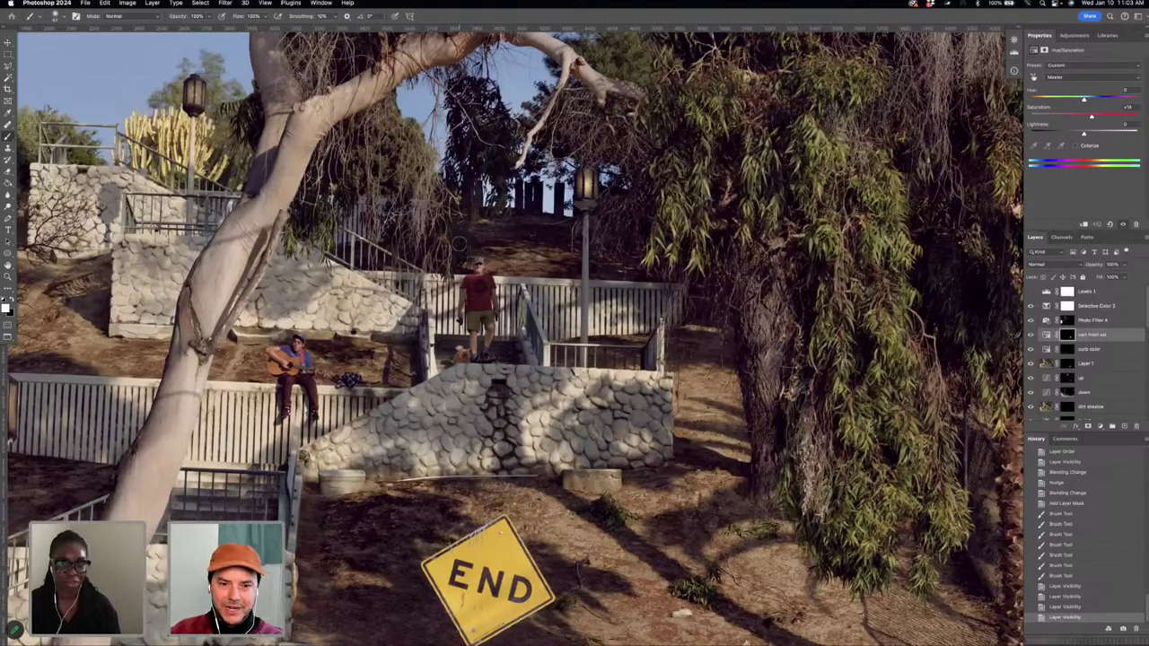
key(super+0)
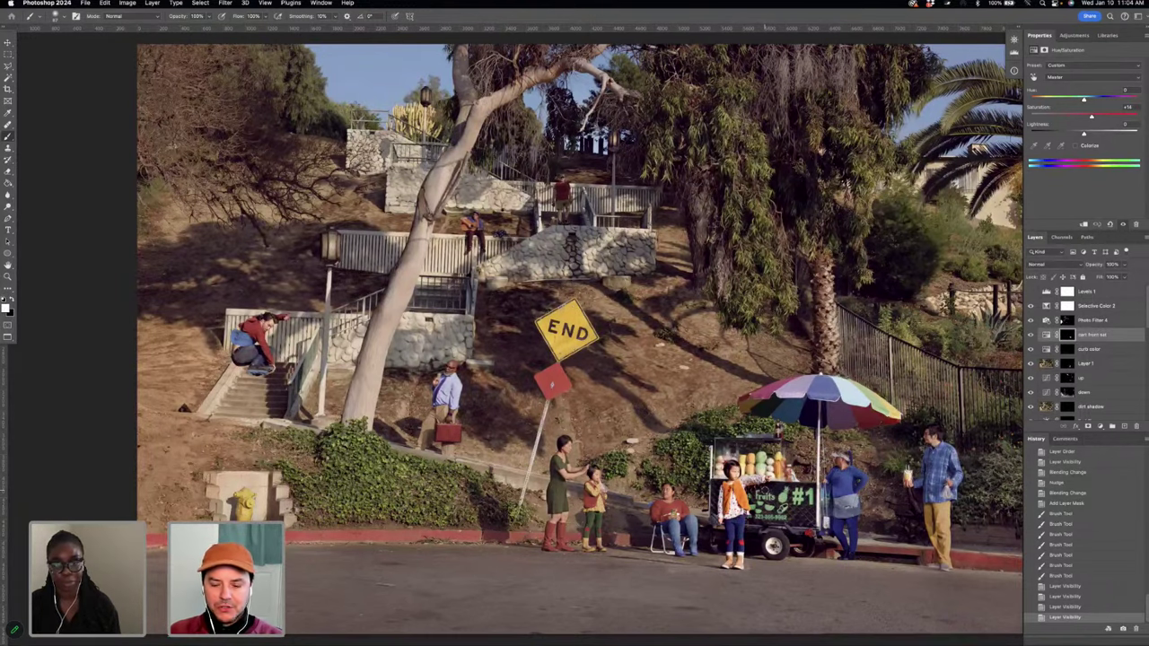
scroll(574, 336, up, 1)
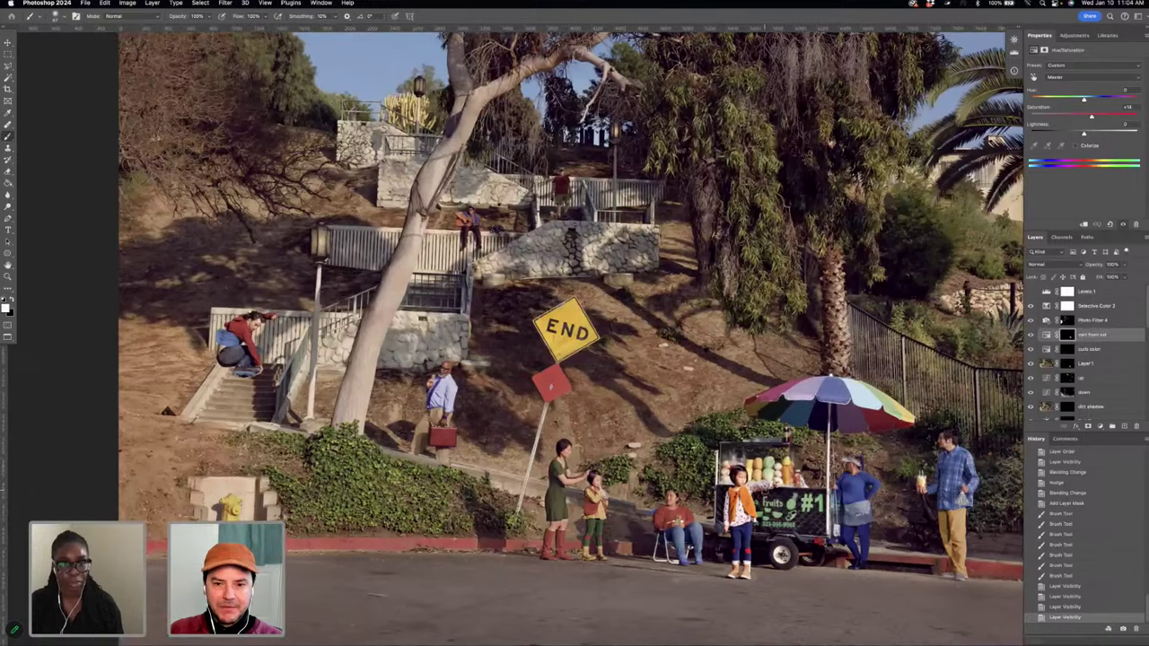
scroll(574, 337, up, 2)
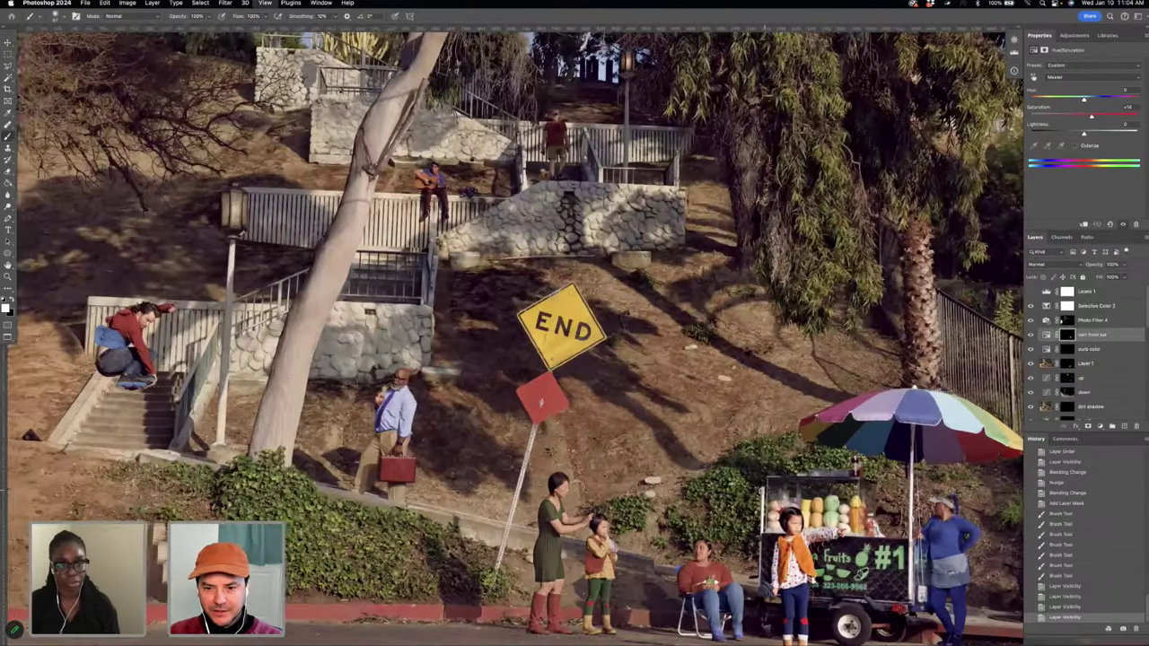
scroll(574, 337, right, 5)
scroll(574, 337, down, 2)
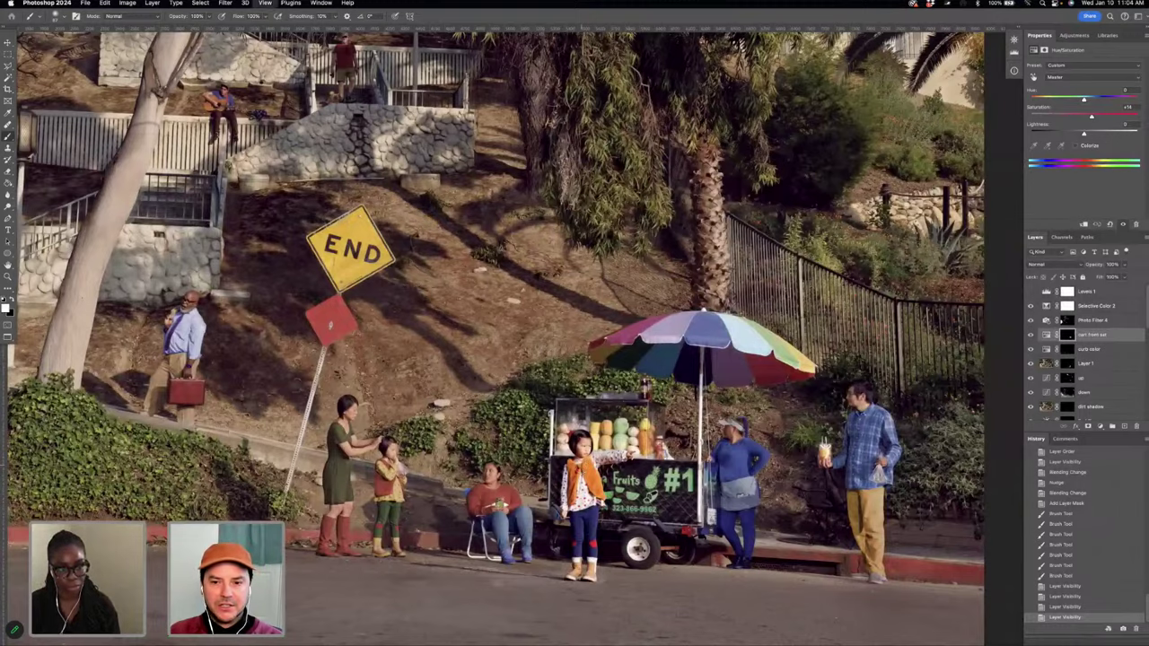
scroll(580, 355, up, 1)
scroll(915, 352, down, 2)
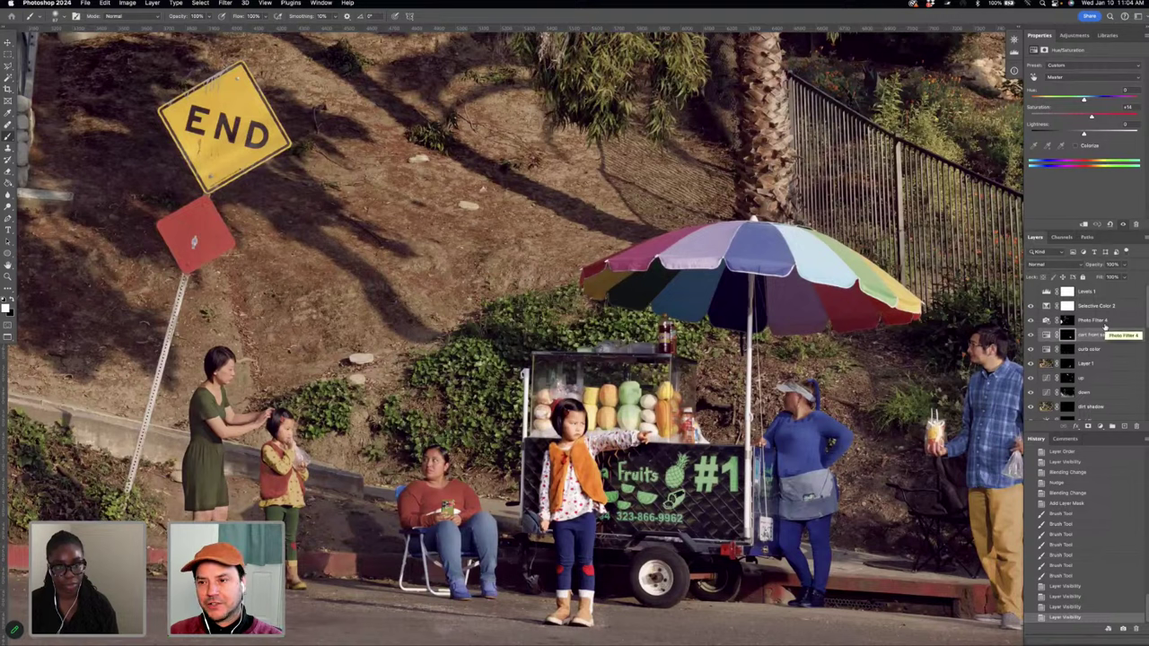
- Toggle Selective Color 2, Photo Filter 4, up and down off and back on to compare the scene without these adjustments
click(1031, 319)
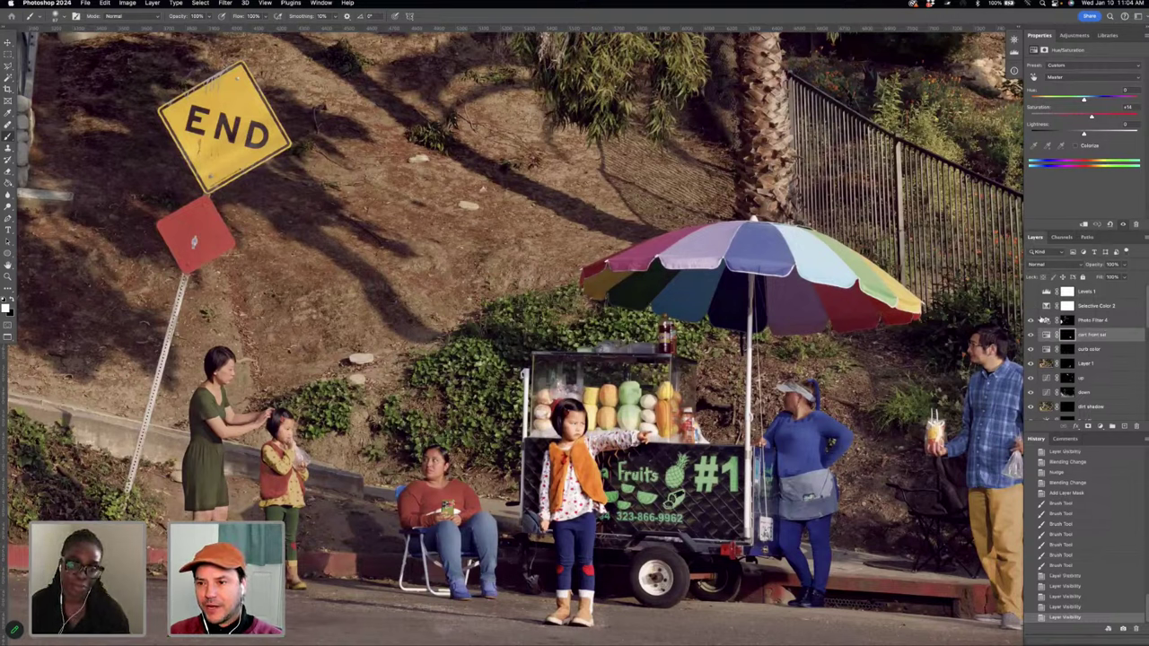
click(1031, 321)
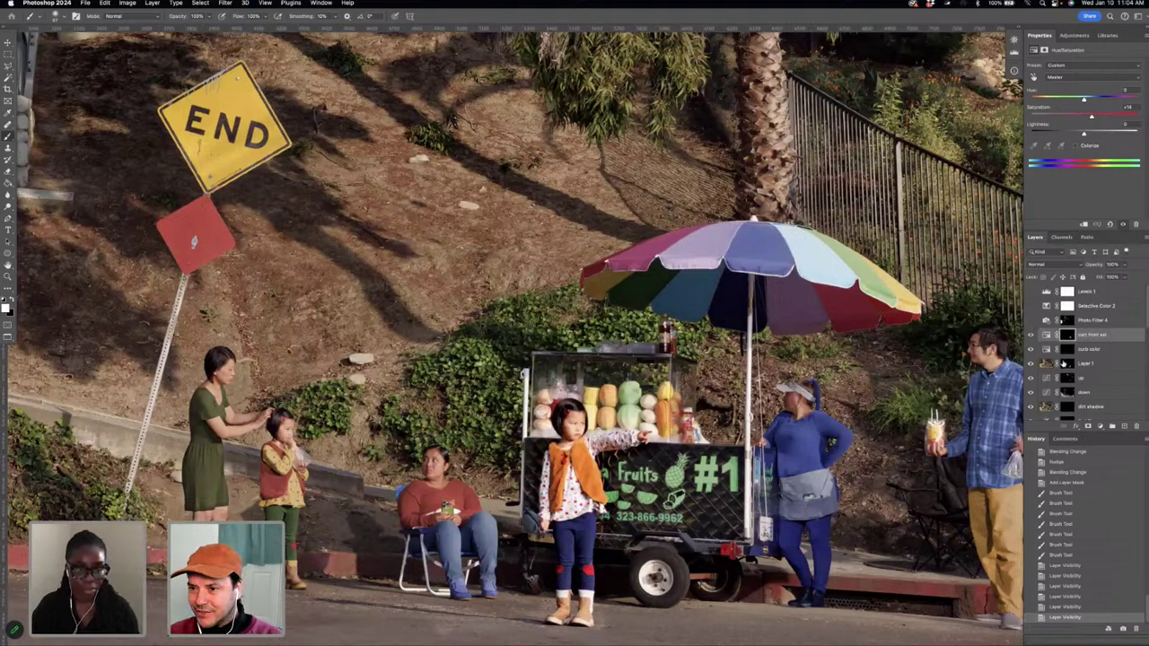
click(1030, 378)
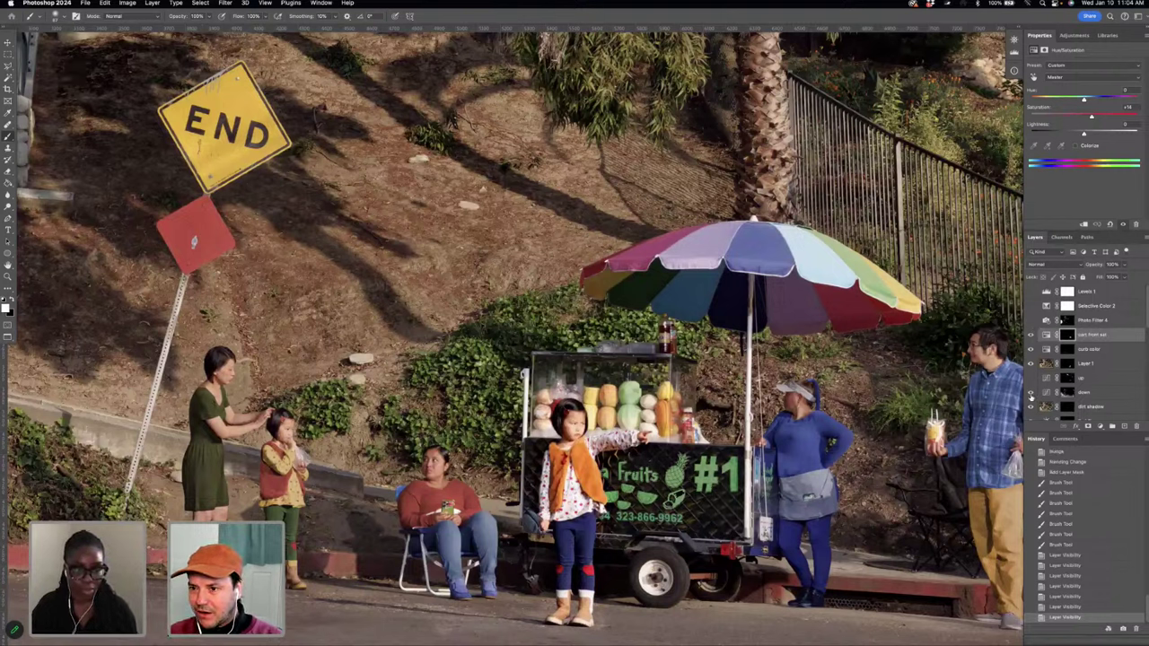
click(1030, 395)
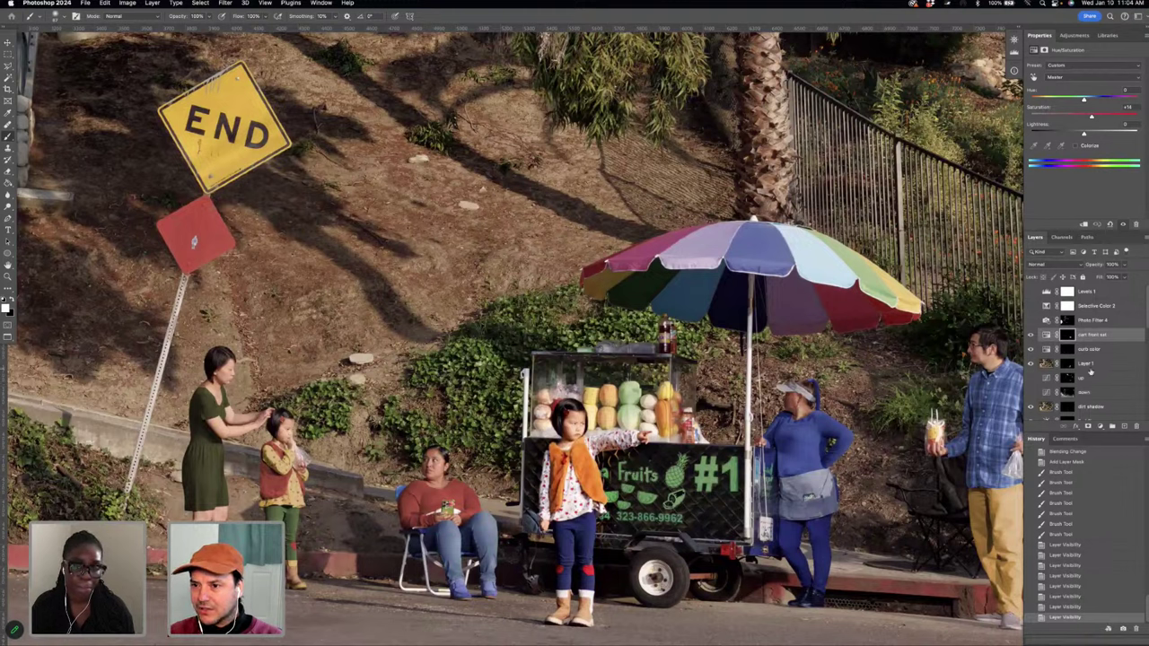
scroll(1091, 372, down, 3)
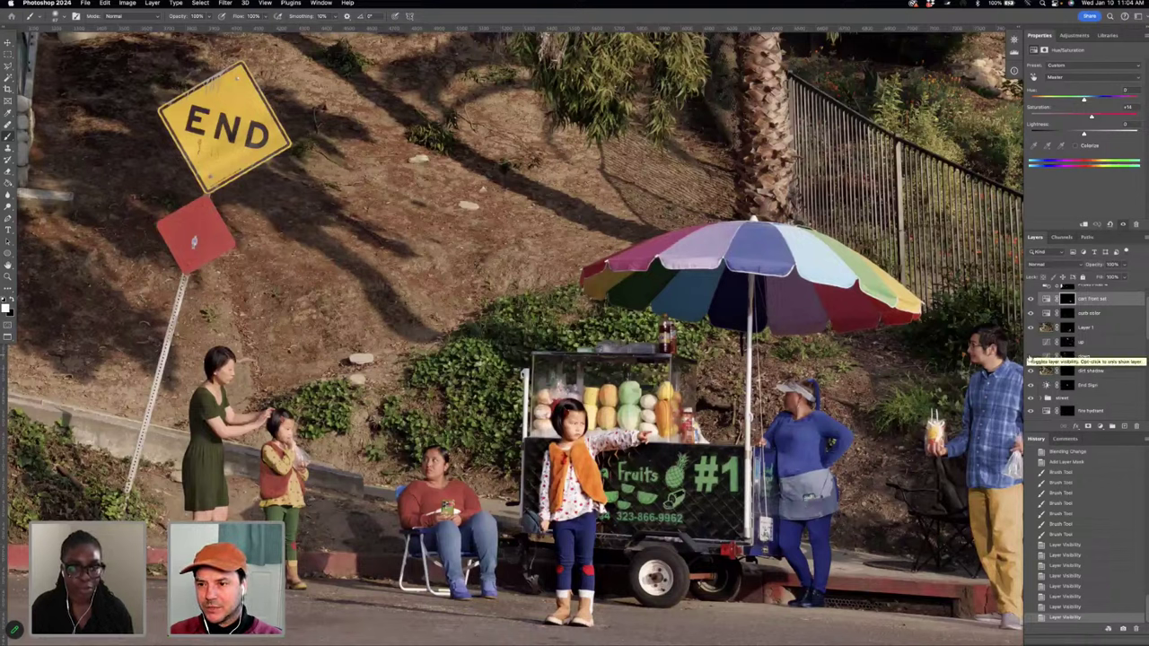
drag(1029, 357, 1029, 342)
scroll(1029, 342, up, 3)
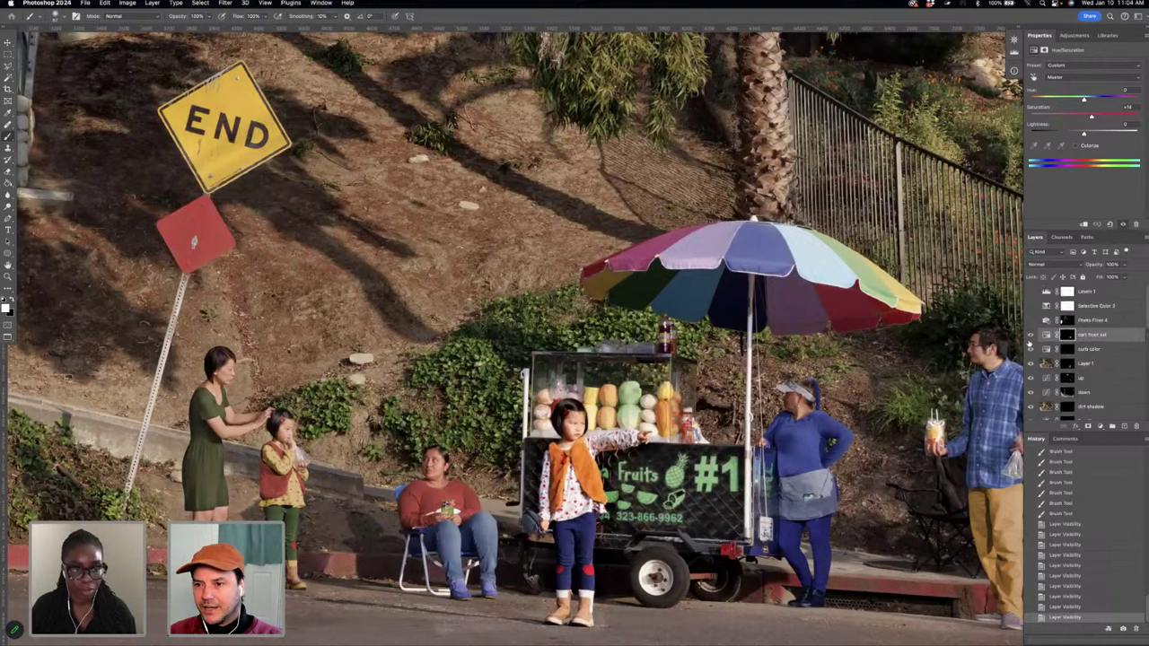
click(1030, 306)
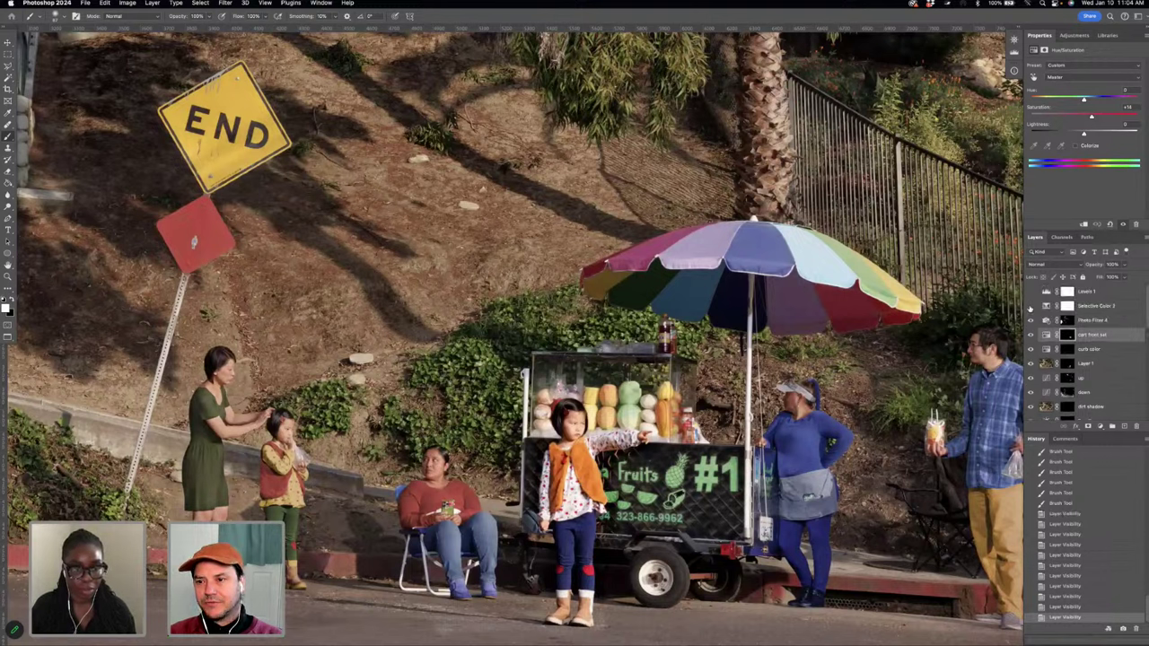
- Toggle the Levels 1 adjustment on and off to compare the contrast, leaving it hidden
click(1030, 292)
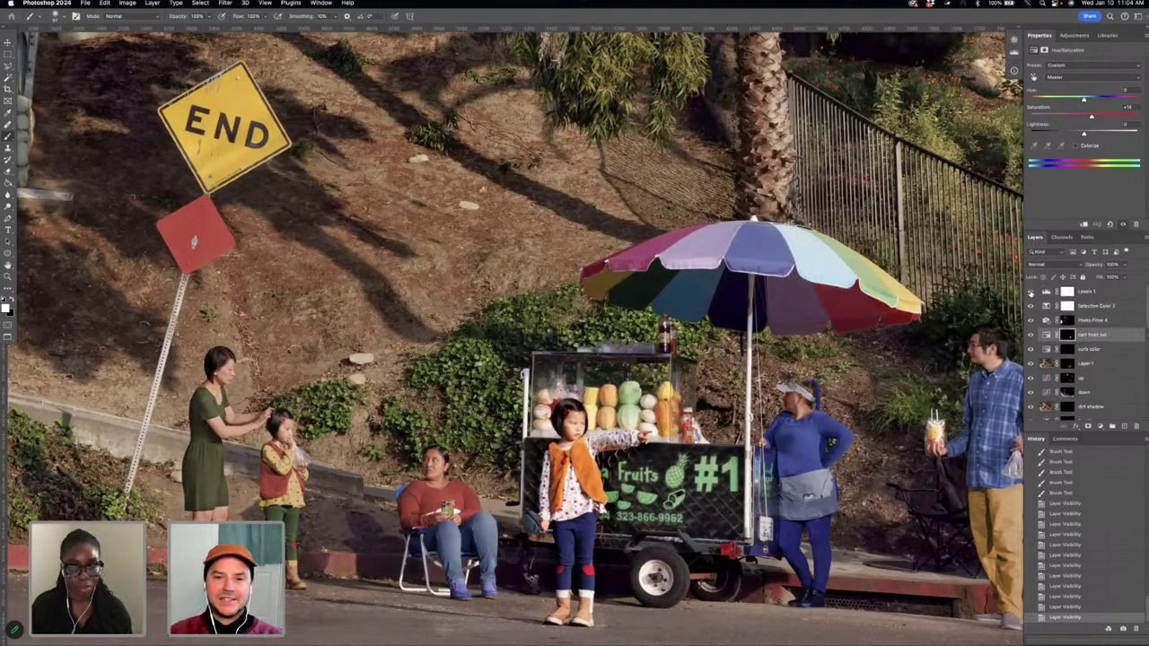
click(1030, 292)
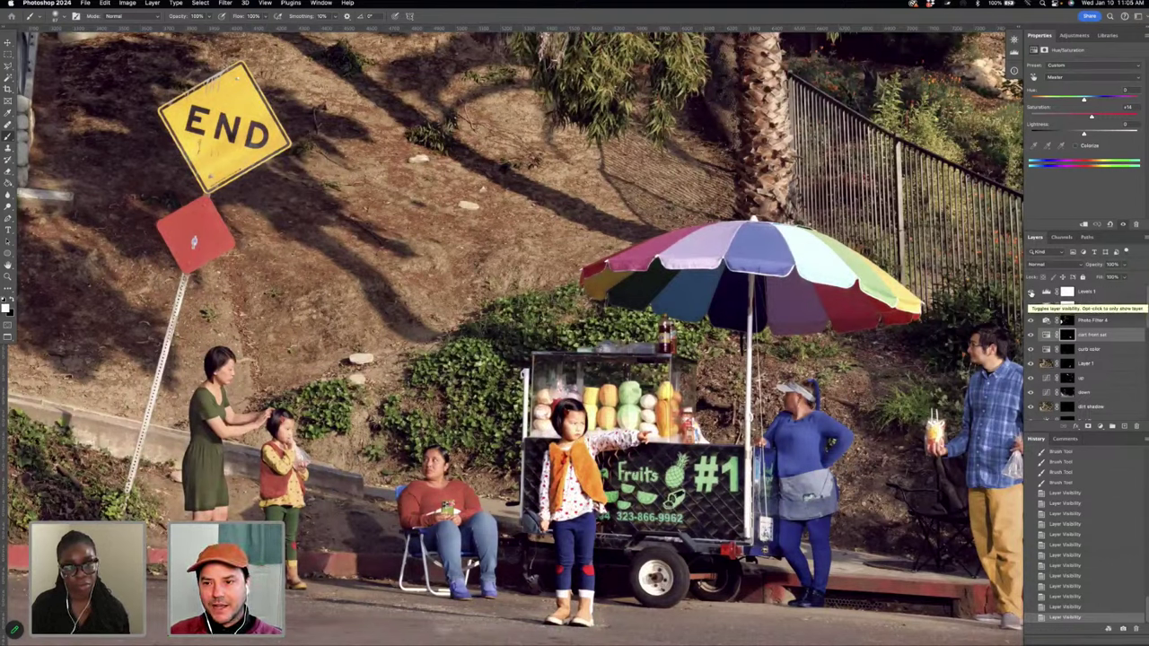
click(1031, 292)
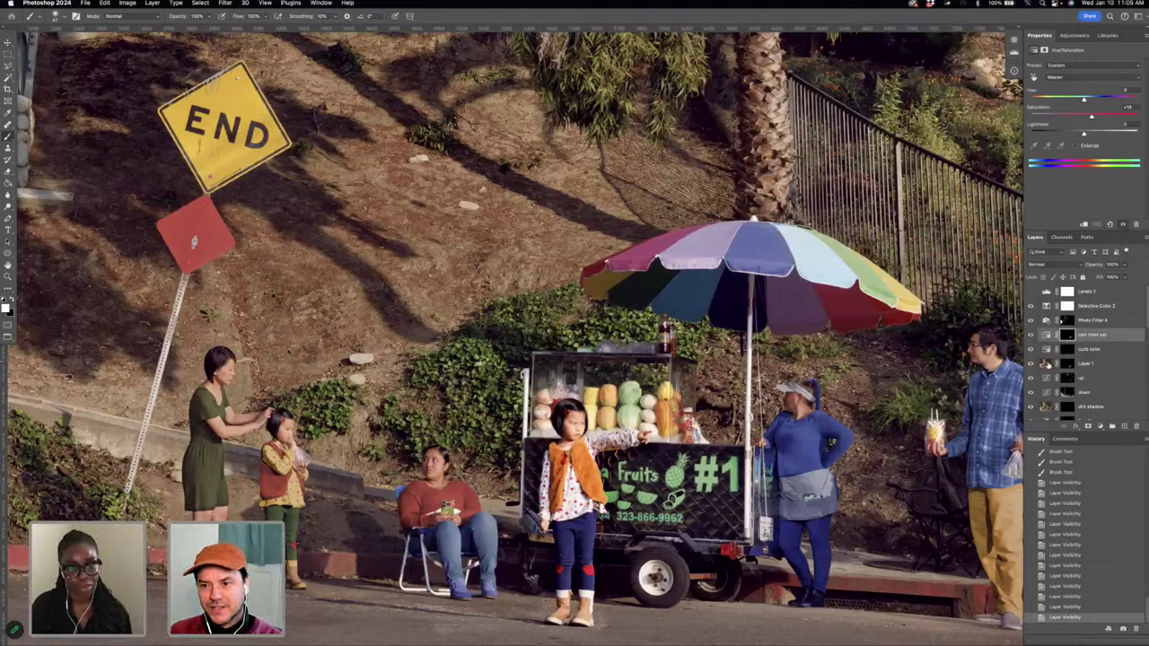
- Select Layer 1, inspect the girl in front of the cart, and filter the layer list to adjustment layers only
click(1047, 363)
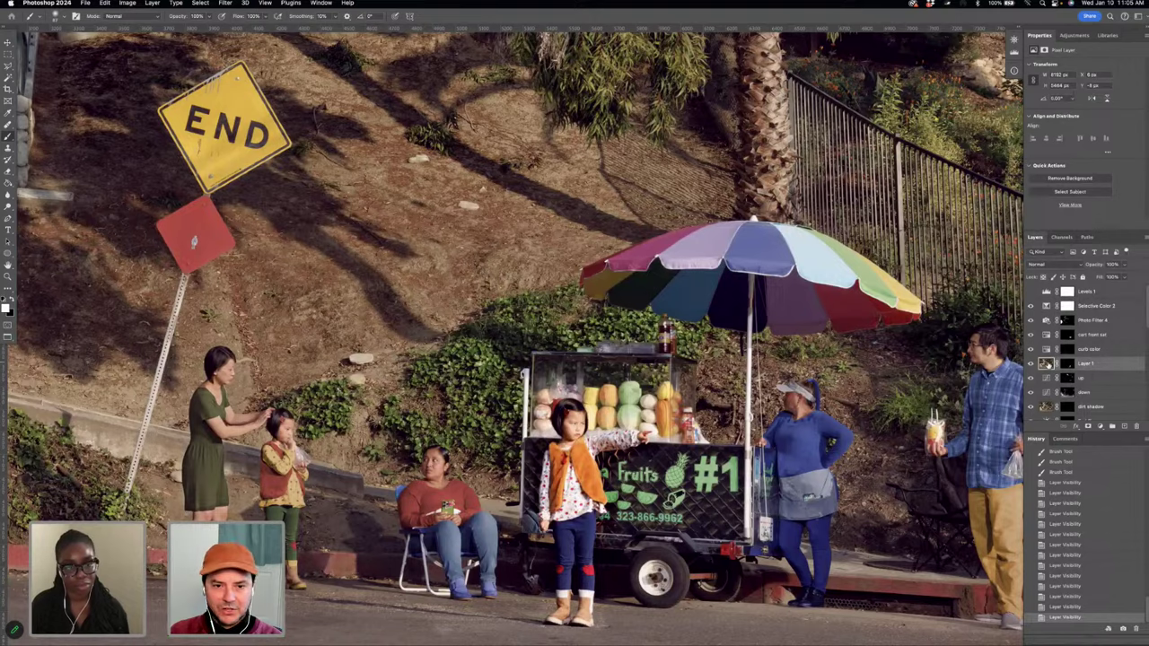
key(super+plus)
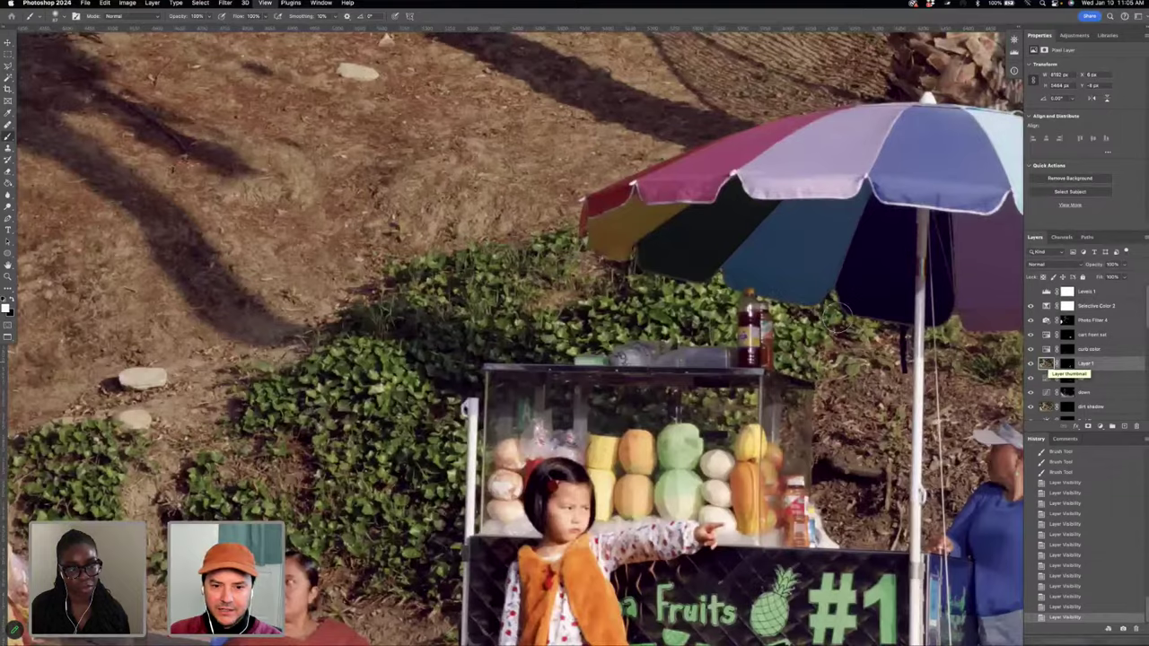
scroll(839, 330, down, 10)
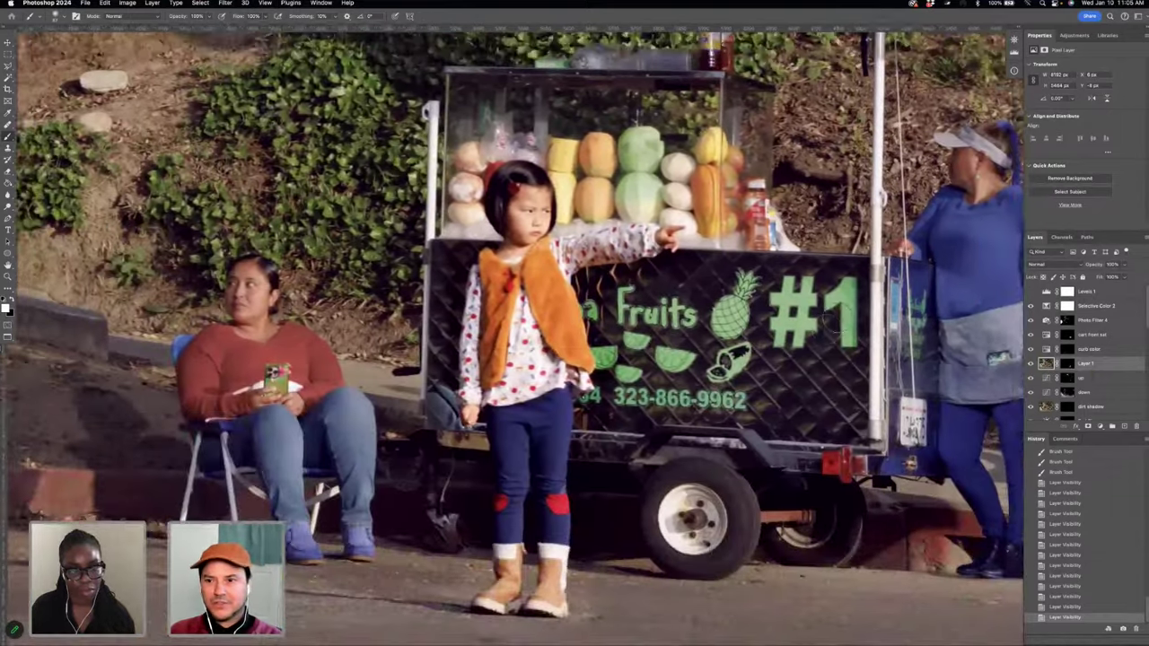
scroll(839, 328, down, 1)
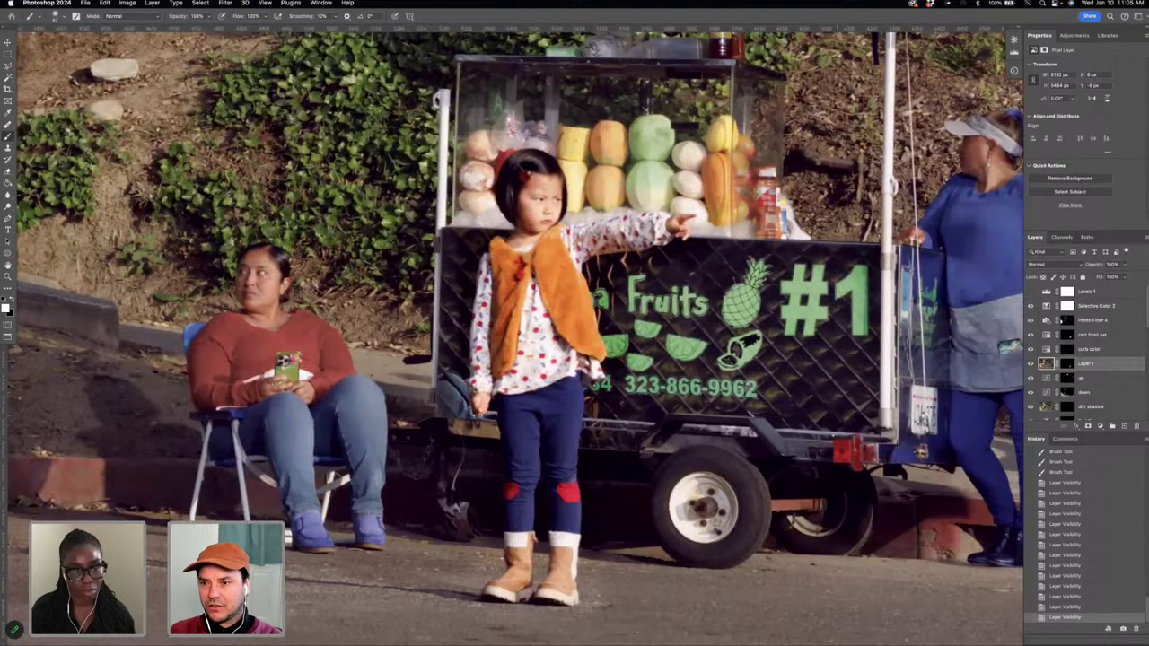
click(1083, 253)
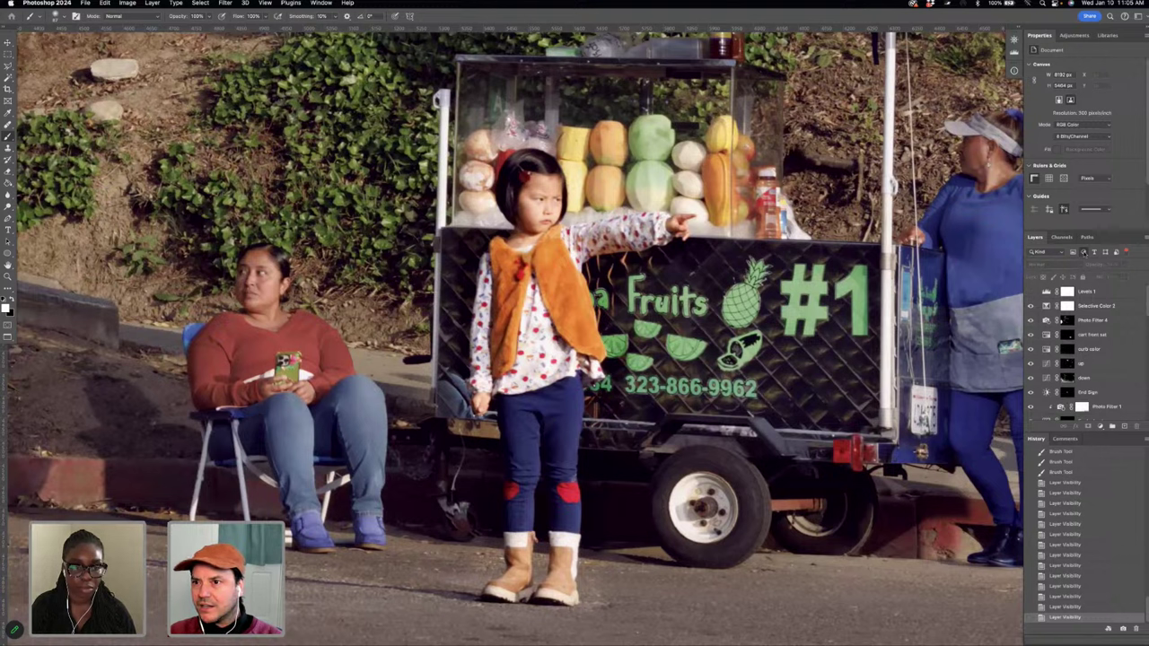
- Add a Brightness/Contrast adjustment layer at the top of the layer stack
click(1076, 36)
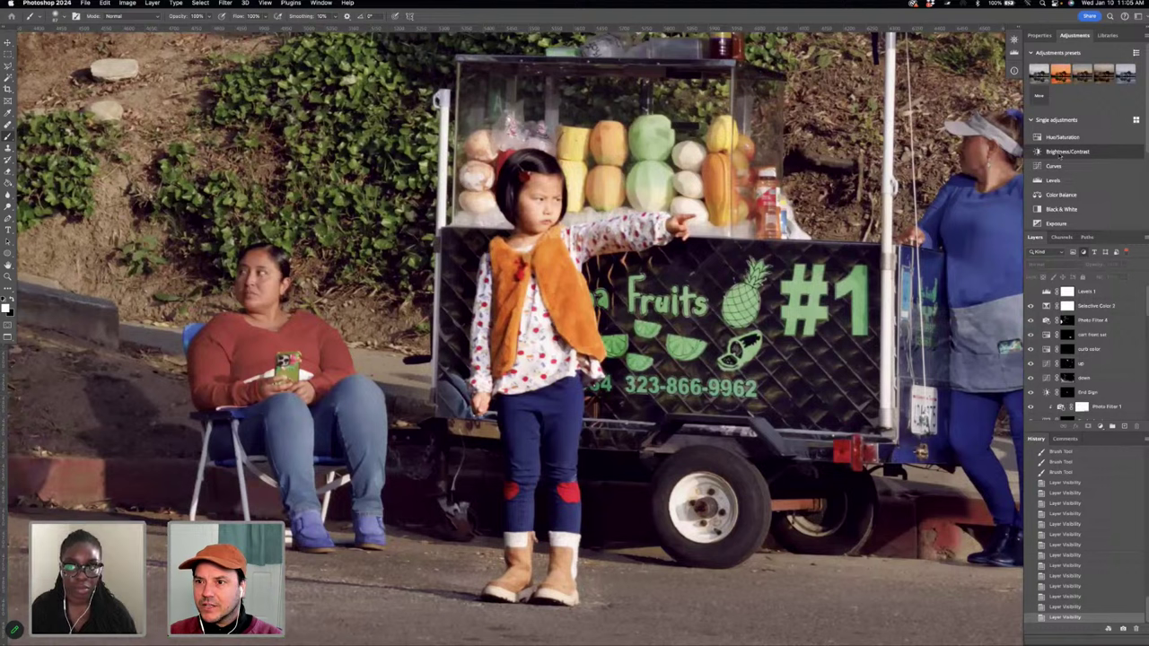
click(1066, 152)
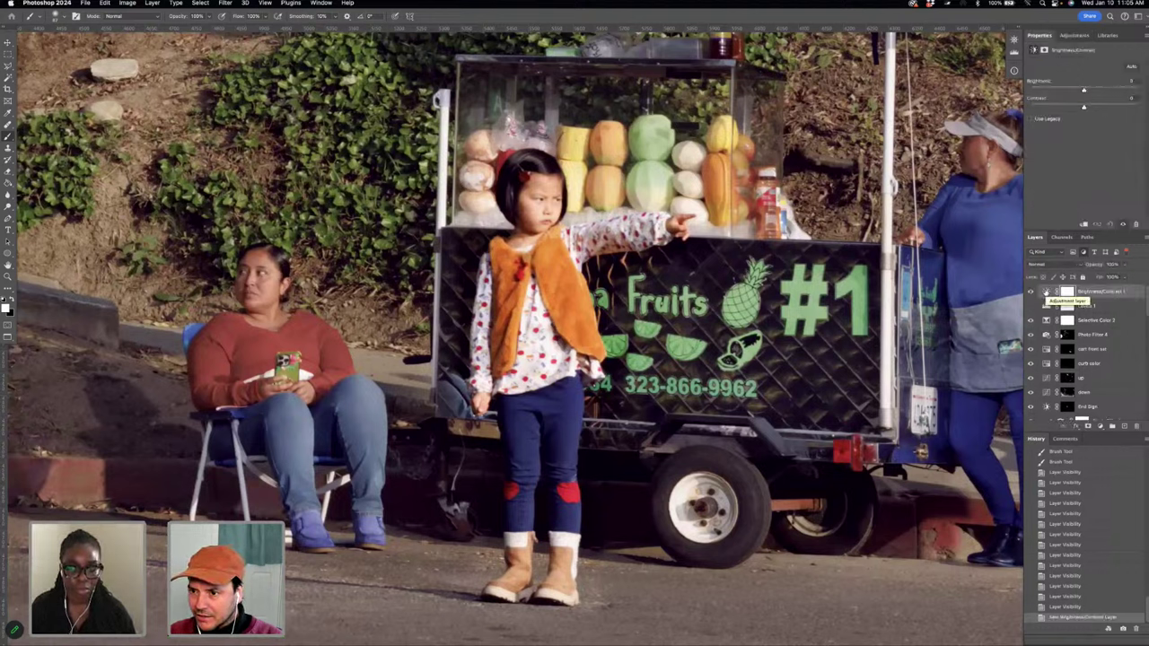
scroll(1099, 346, down, 2)
scroll(1104, 345, up, 2)
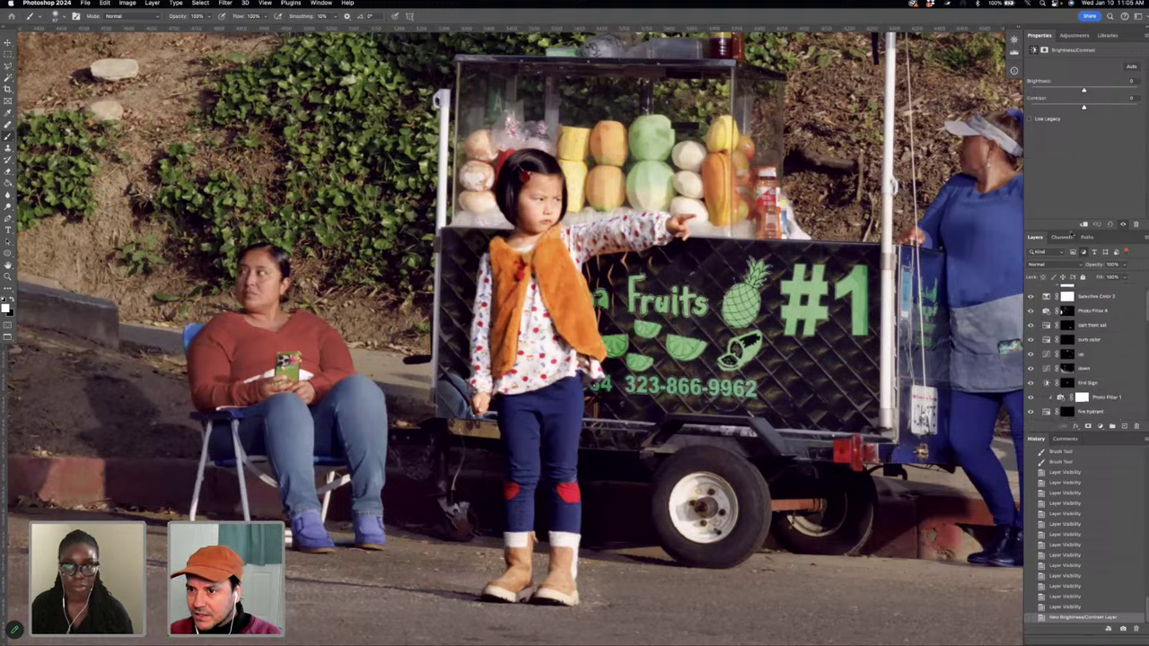
- Enlarge the Layers panel to show more rows and delete the Brightness/Contrast 1 layer
drag(1069, 232, 1069, 202)
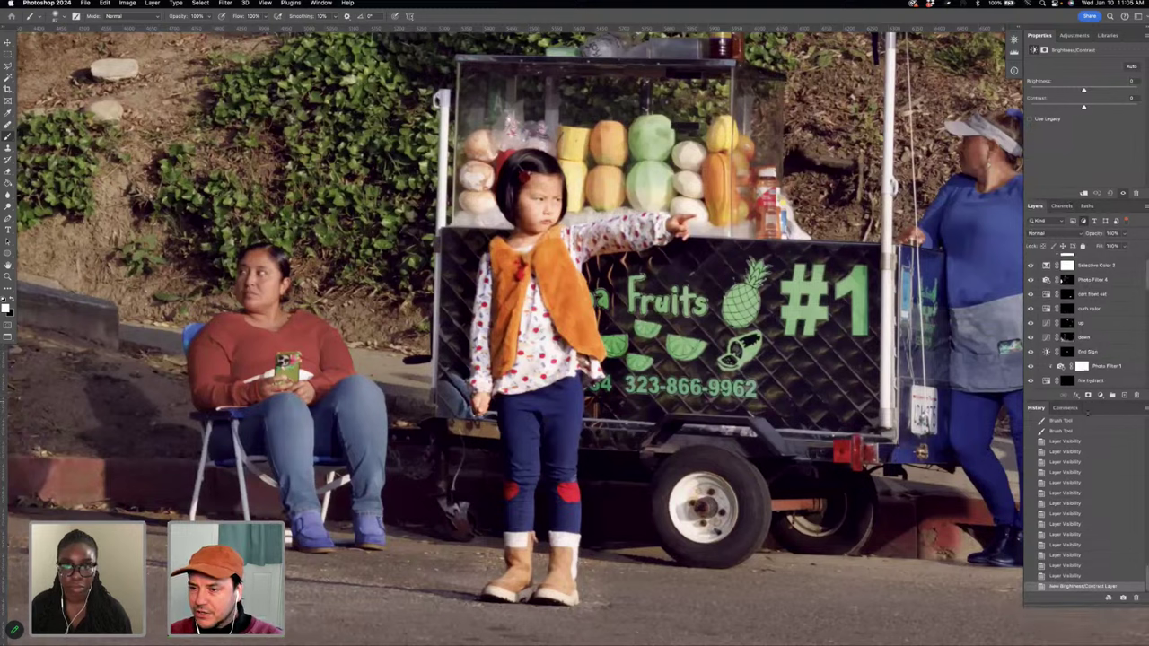
drag(1086, 402, 1086, 461)
scroll(1088, 328, up, 1)
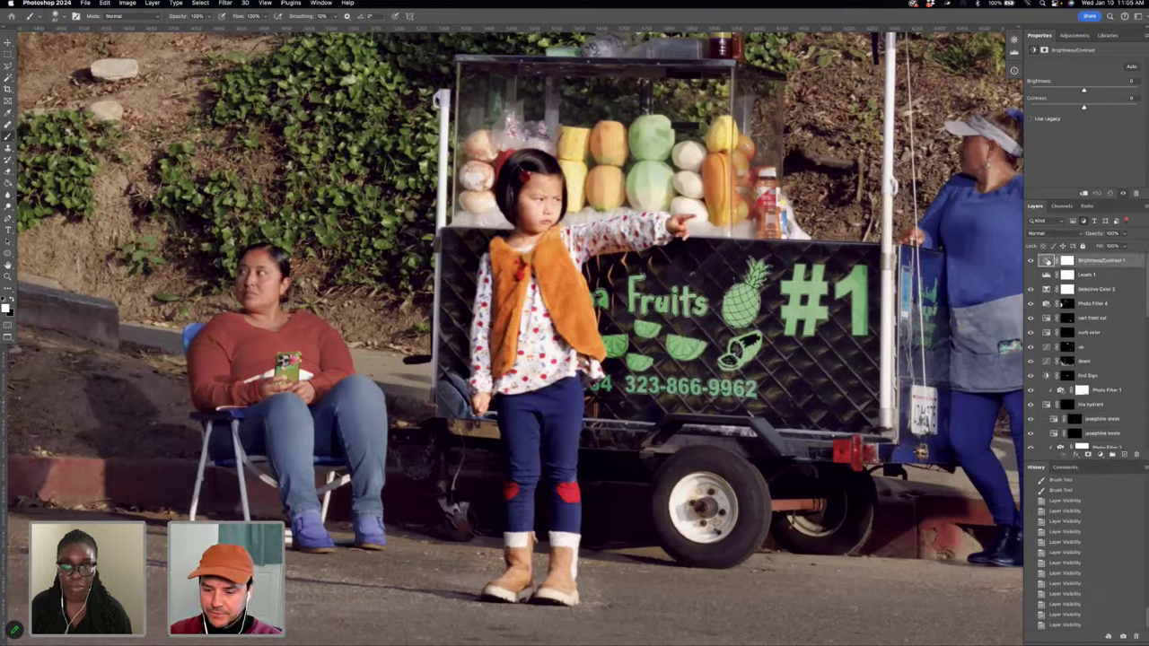
key(Delete)
- Examine the filtered adjustment layers, from the overall color corrections down to those for individual clothing and props
scroll(1099, 356, down, 2)
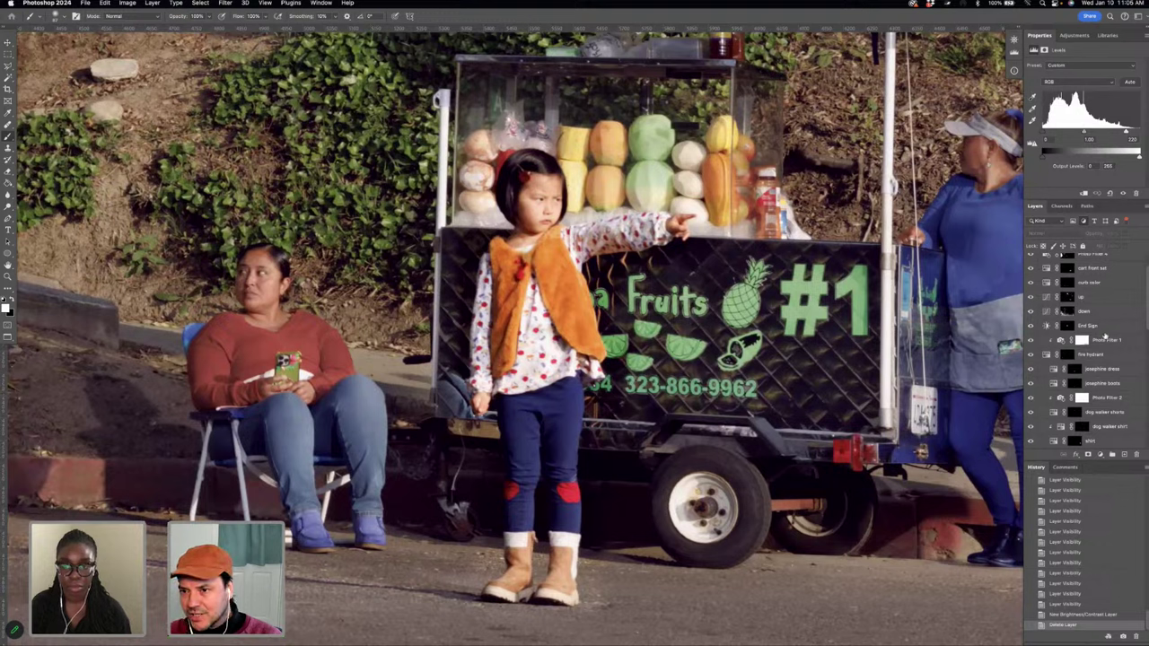
scroll(1106, 330, down, 3)
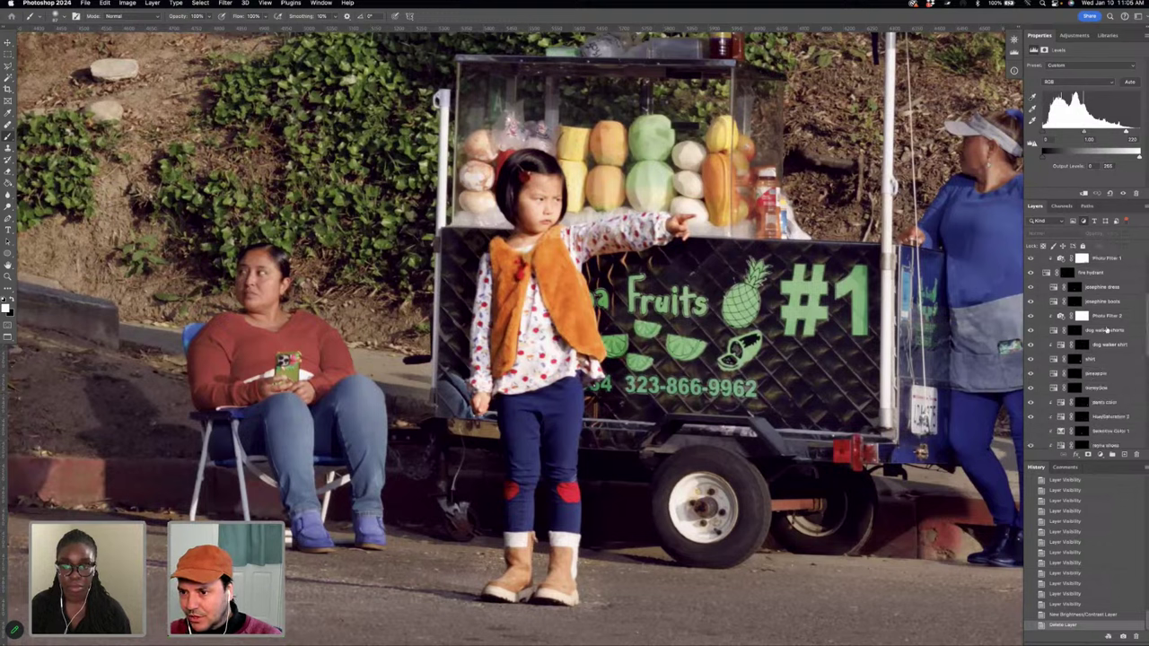
scroll(1106, 330, up, 1)
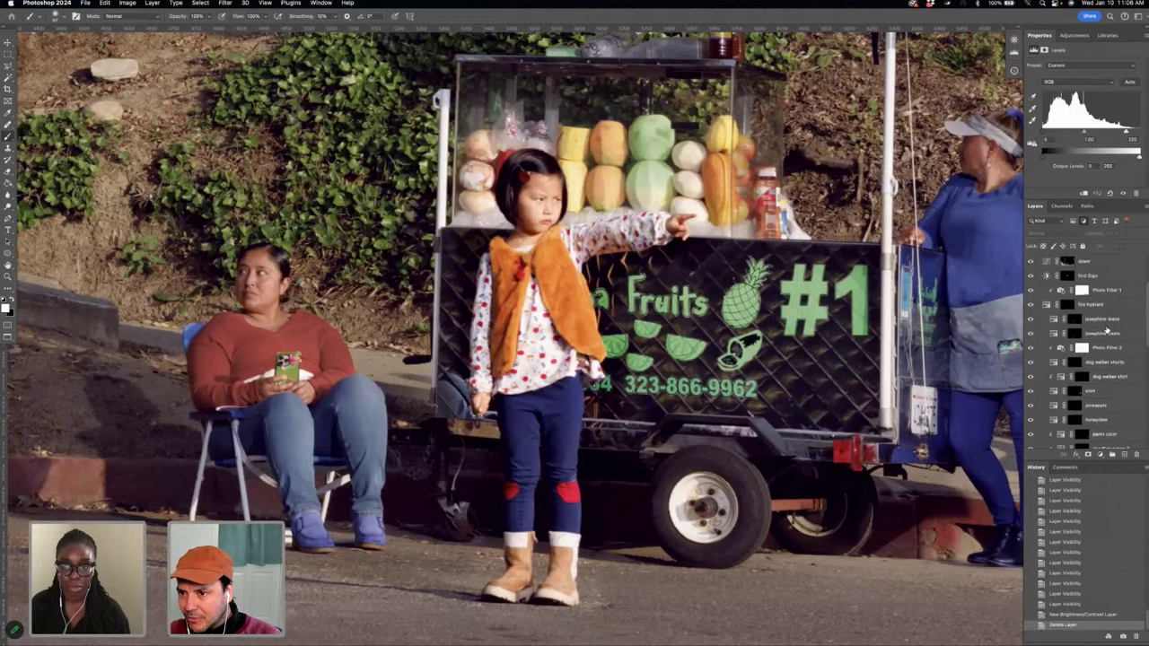
scroll(1106, 332, down, 3)
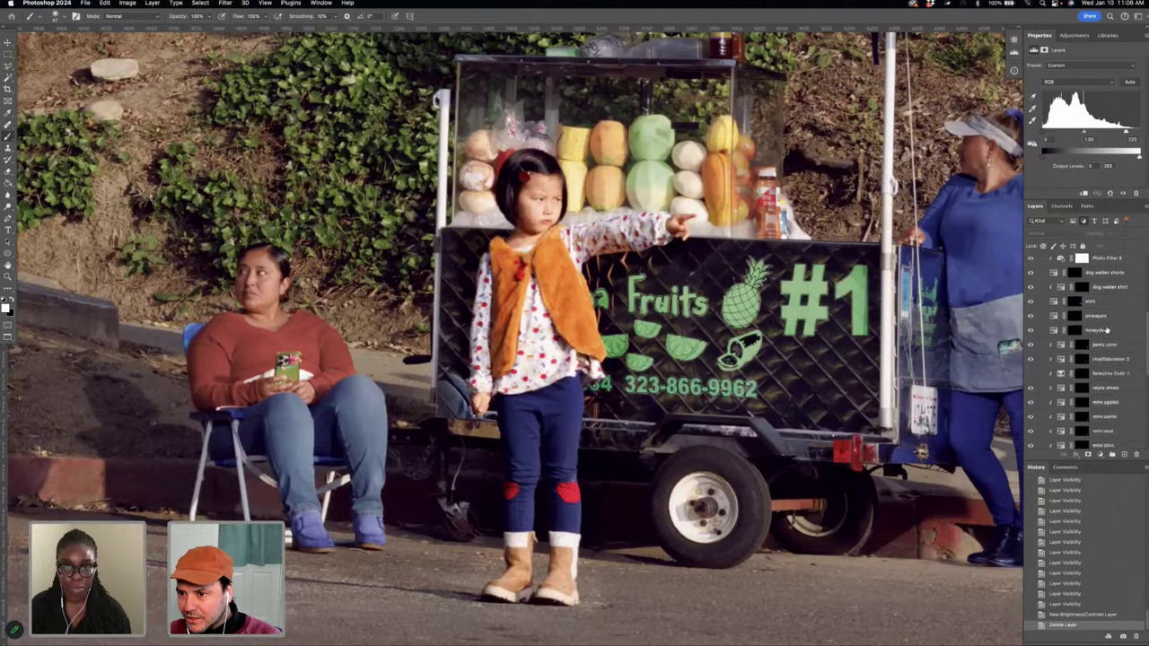
scroll(1106, 330, up, 5)
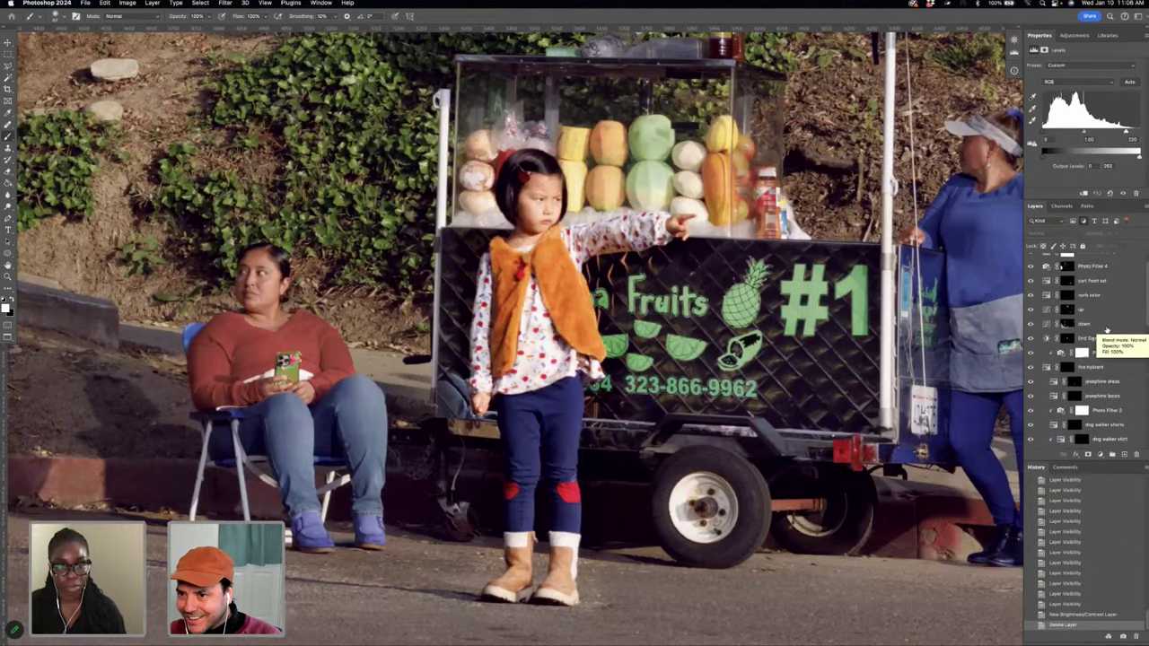
scroll(1106, 331, up, 1)
scroll(1106, 332, down, 8)
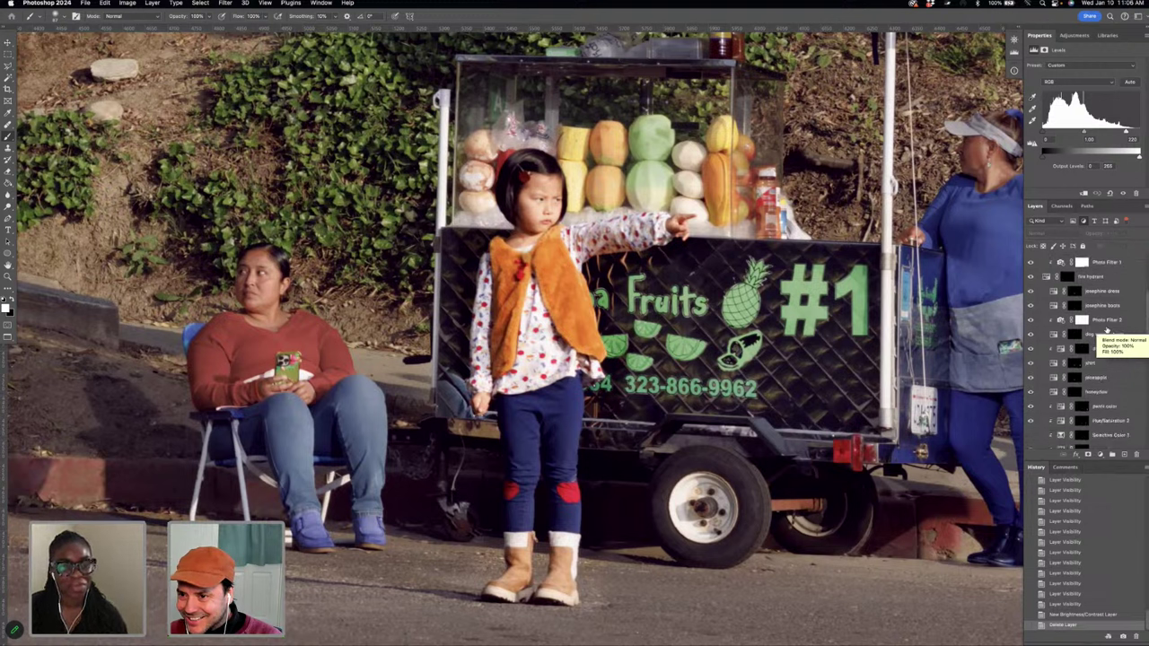
scroll(1107, 334, up, 4)
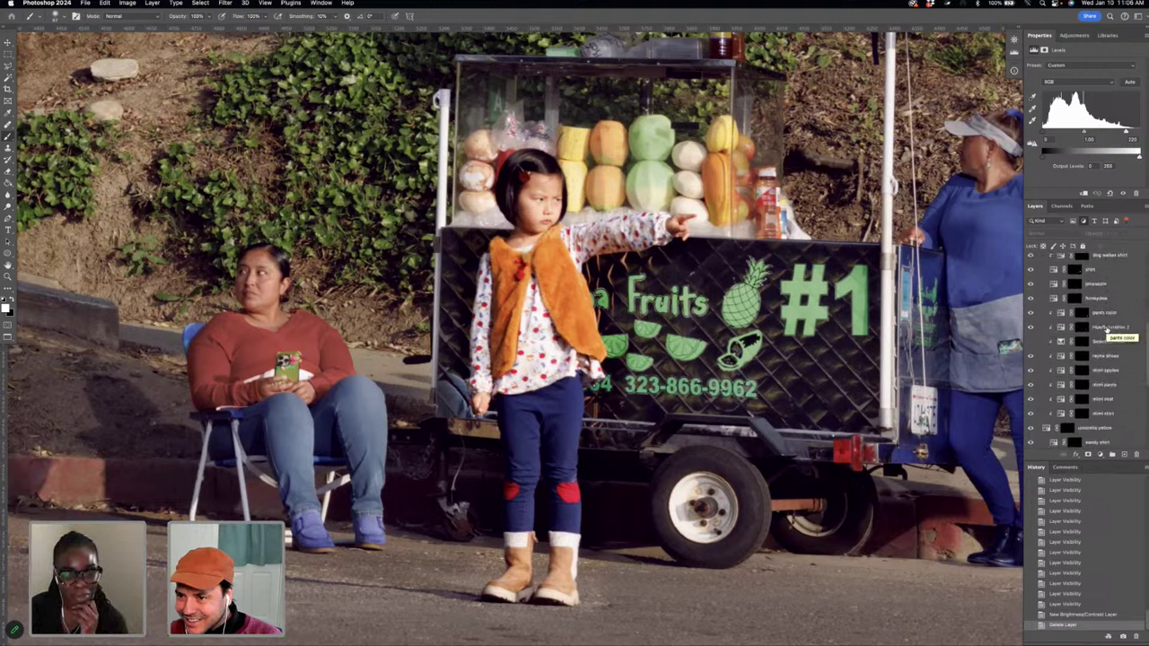
scroll(1107, 331, up, 5)
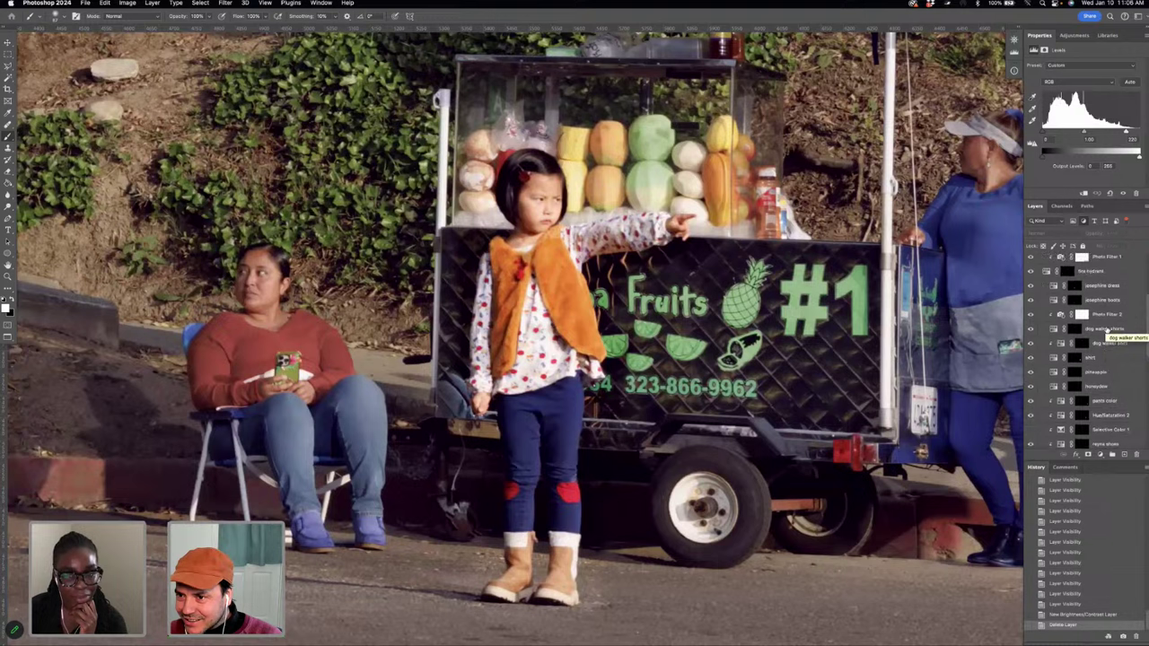
scroll(1107, 332, down, 6)
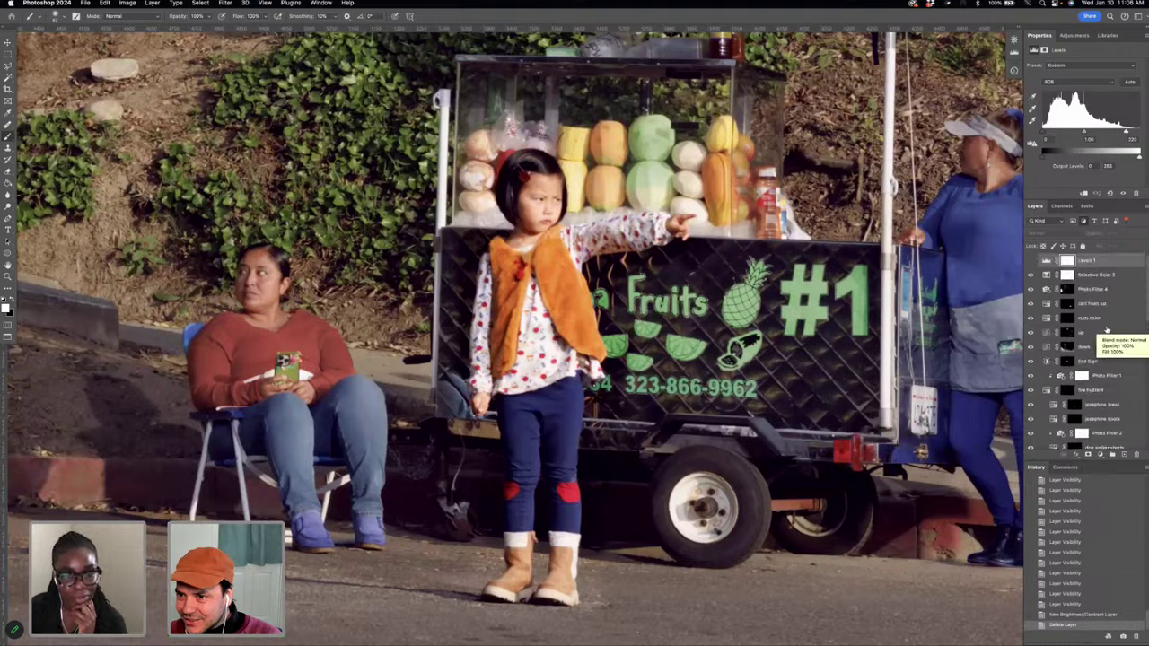
scroll(1106, 329, down, 7)
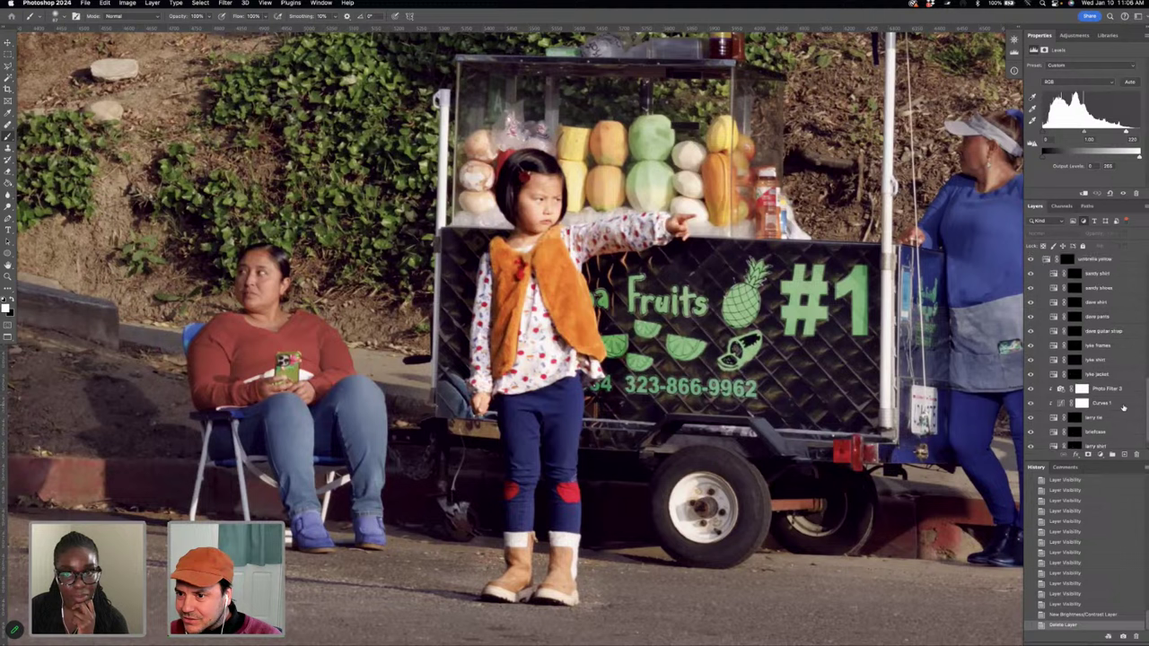
scroll(1122, 408, up, 5)
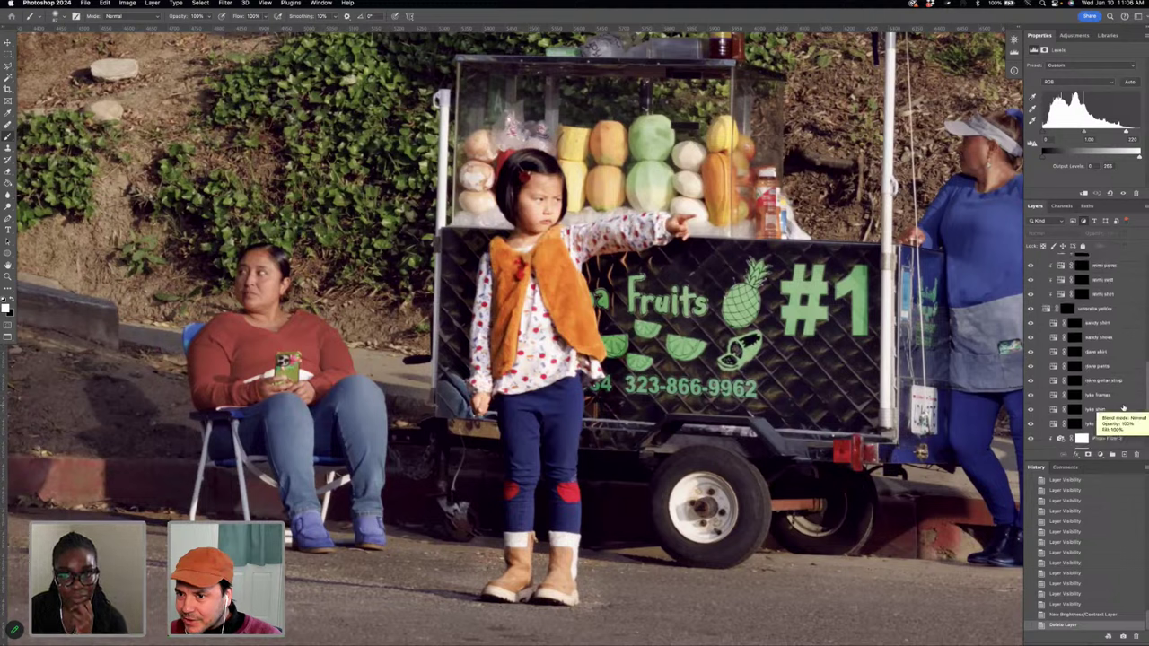
scroll(1123, 408, up, 4)
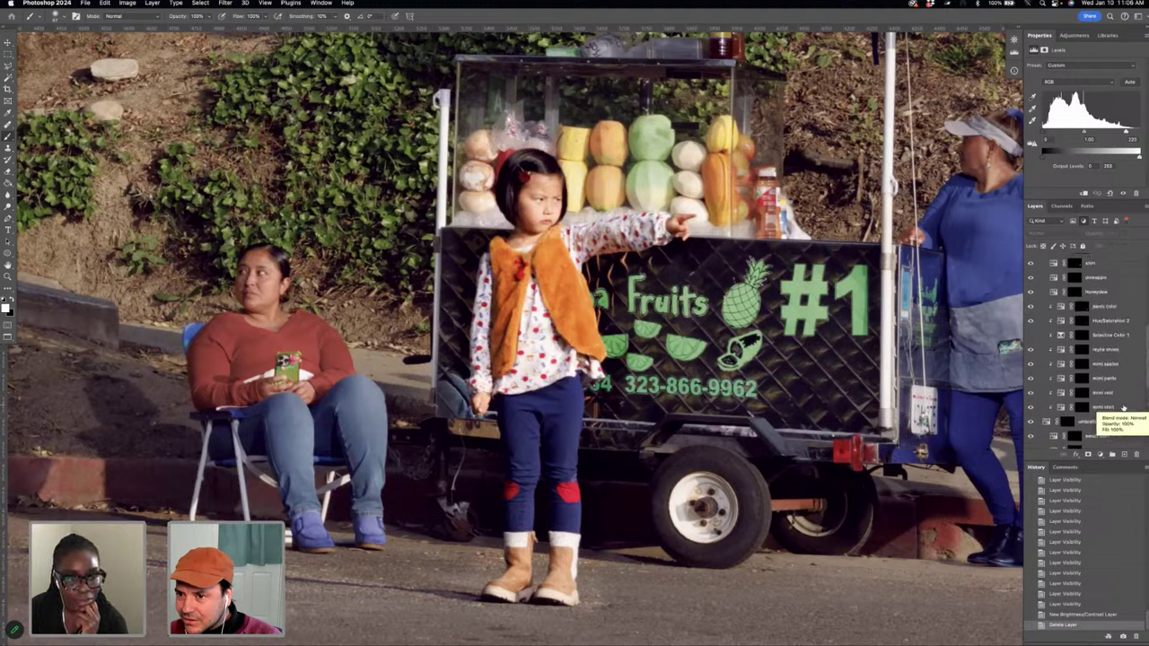
scroll(1122, 408, up, 4)
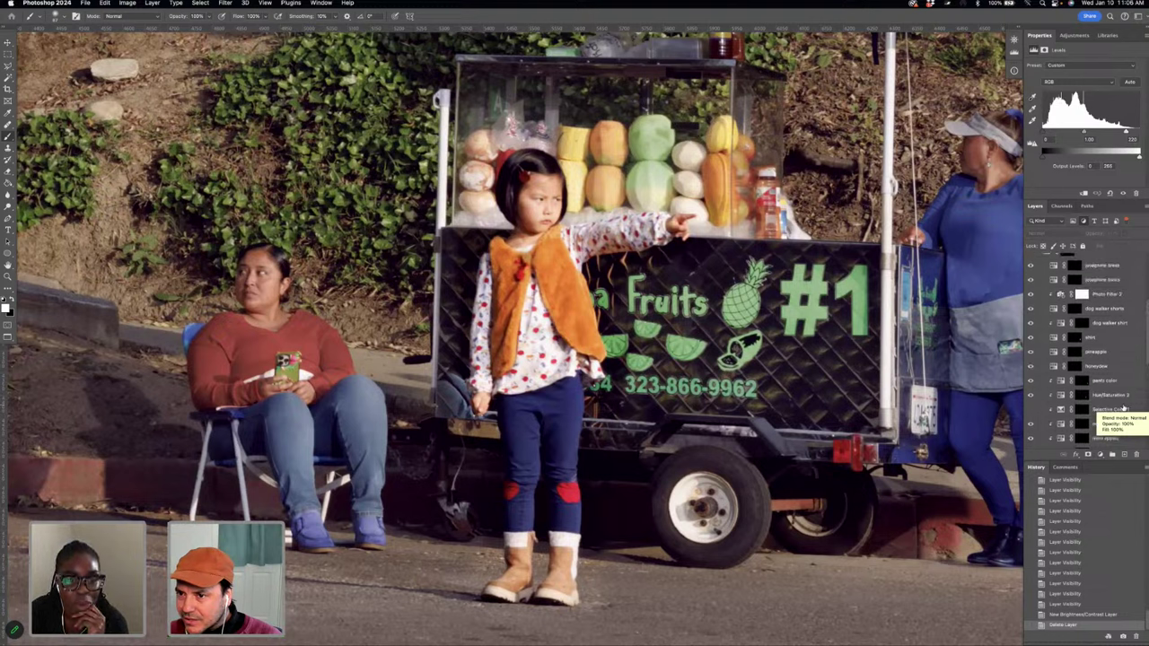
scroll(1122, 408, up, 2)
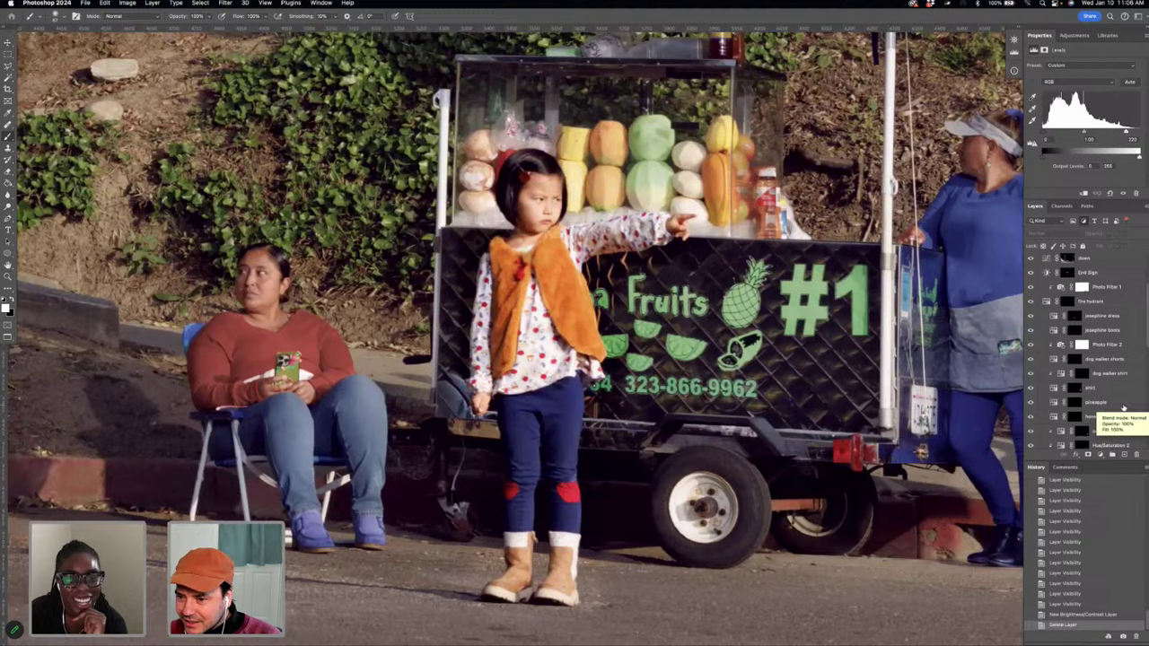
- Revert to the Layer Visibility history state just before the new Brightness/Contrast layer and review the adjustment layers down to the Curves 1 area
click(1063, 604)
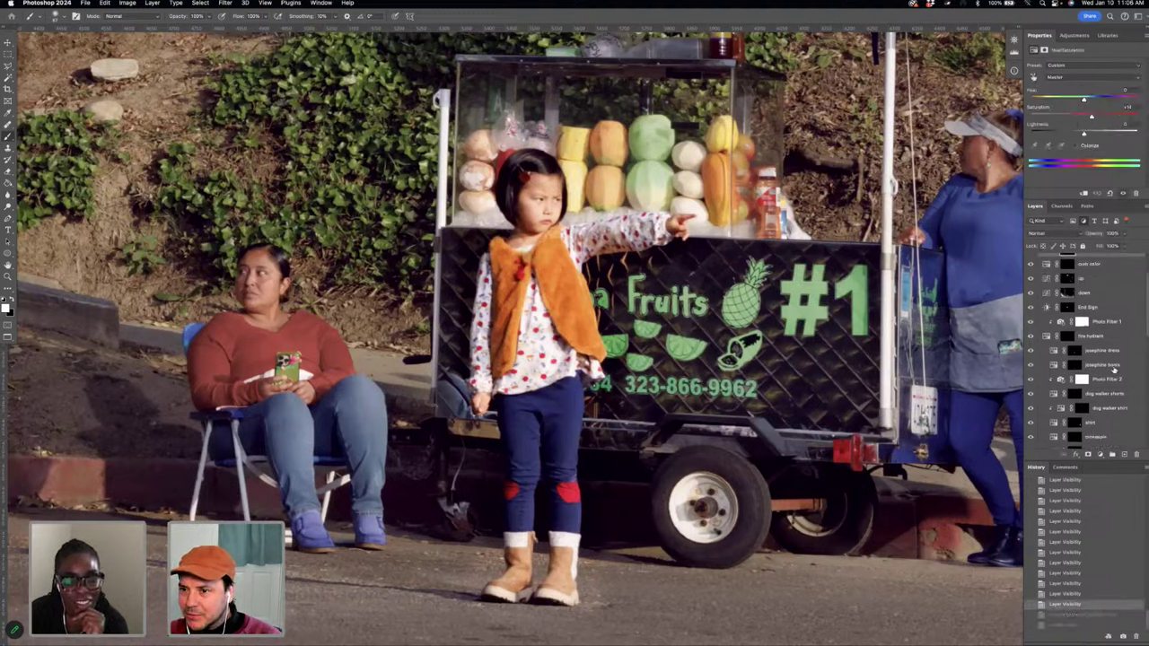
scroll(1114, 370, down, 3)
scroll(1114, 370, up, 4)
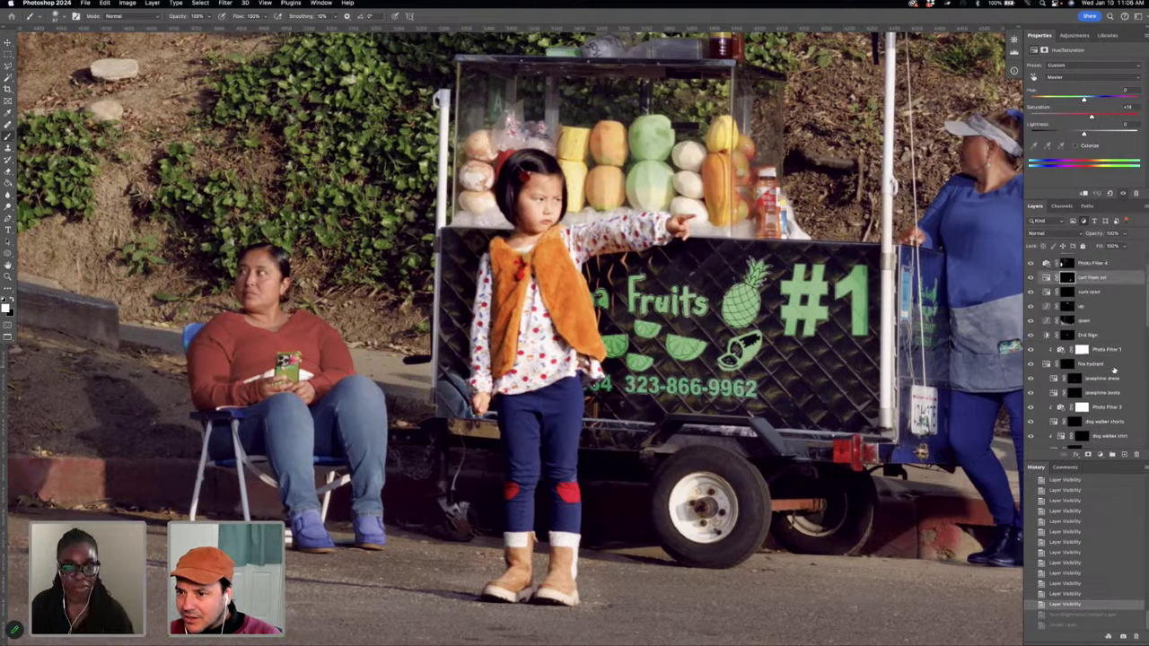
scroll(1113, 369, down, 1)
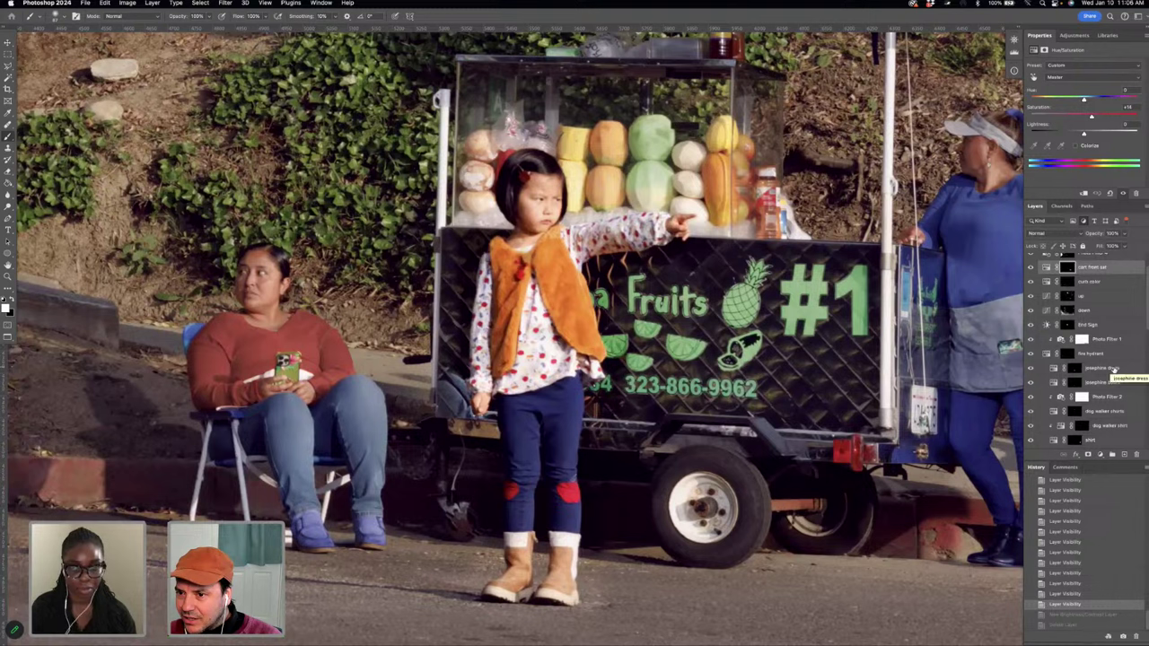
scroll(1115, 368, down, 4)
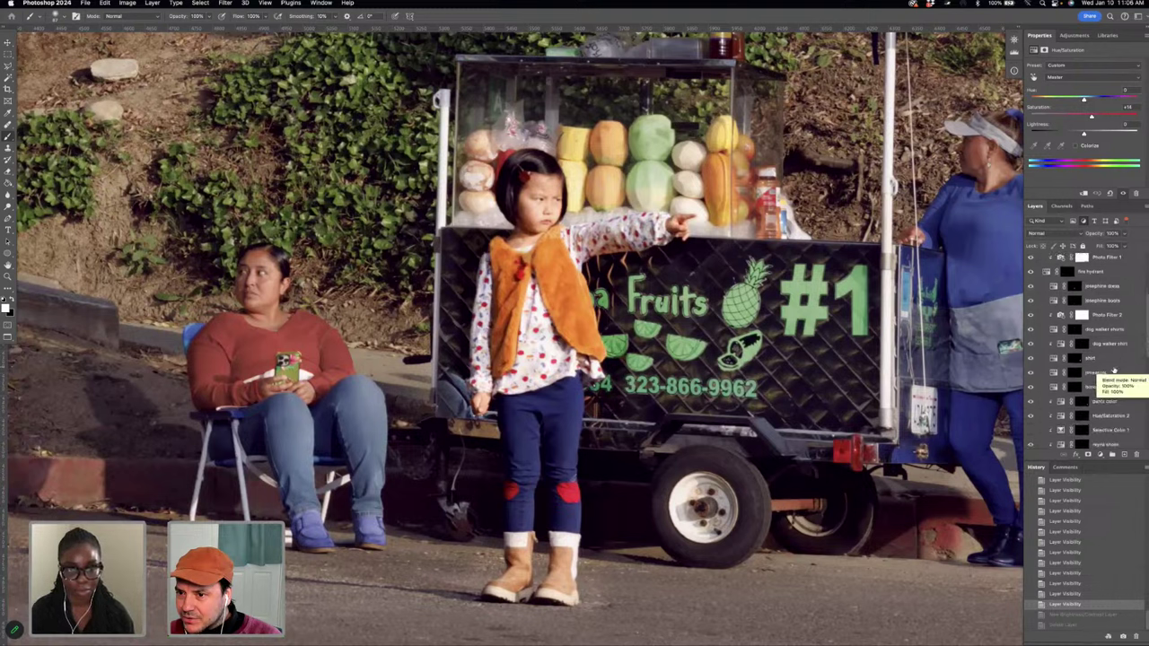
scroll(1114, 370, down, 4)
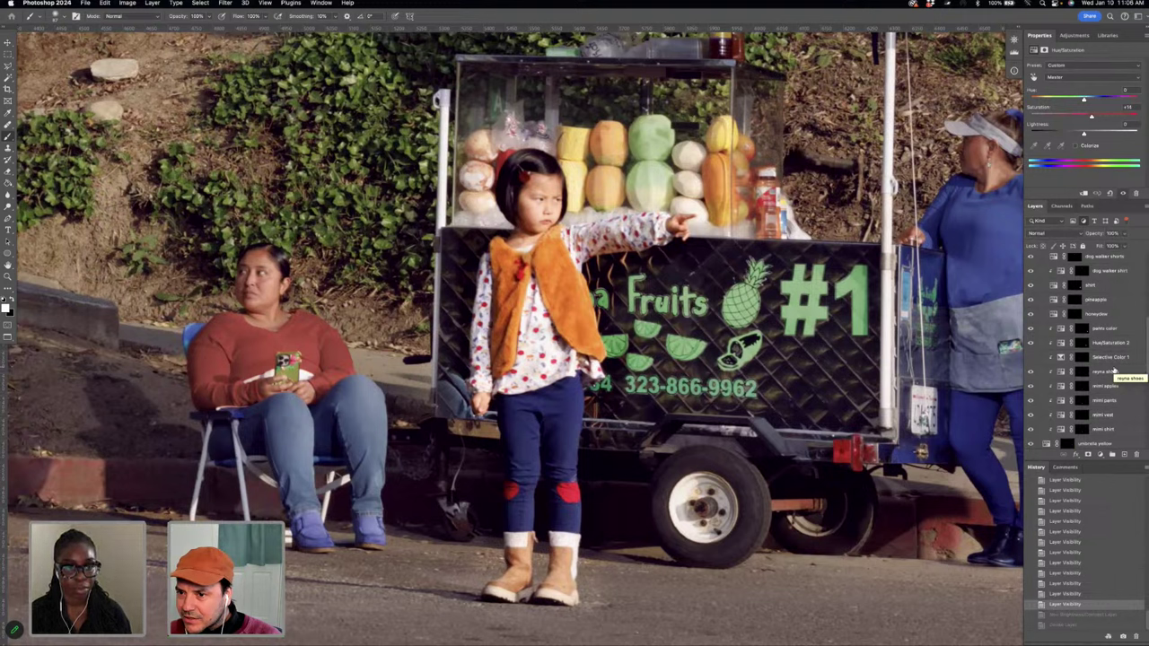
scroll(1114, 370, down, 8)
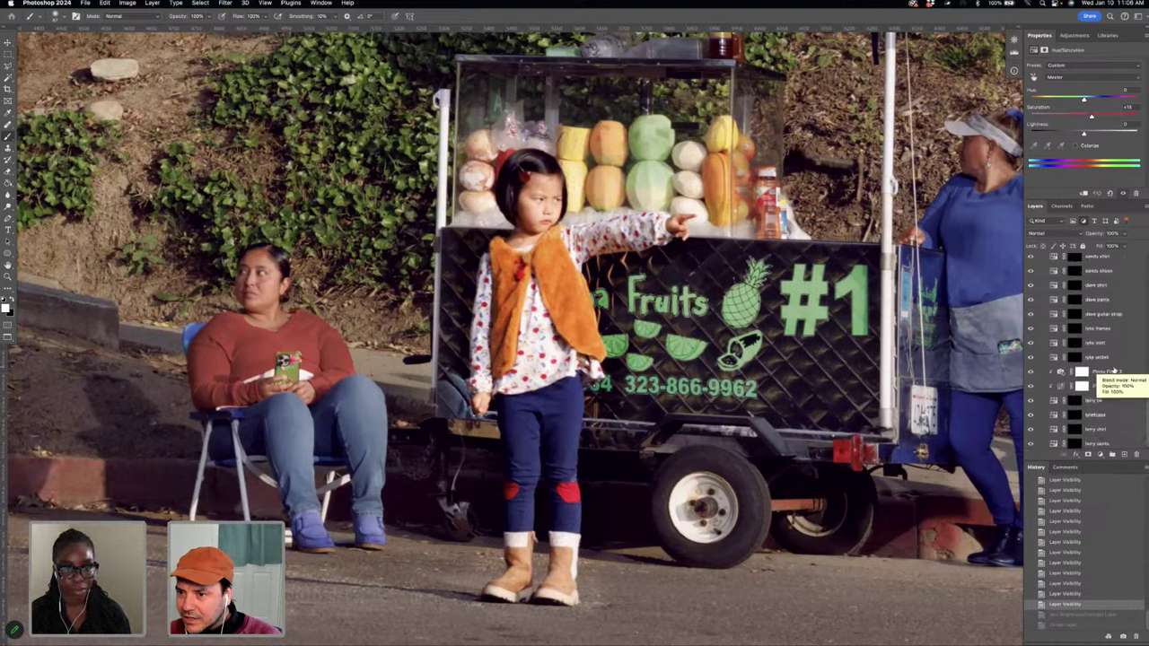
scroll(1113, 370, down, 1)
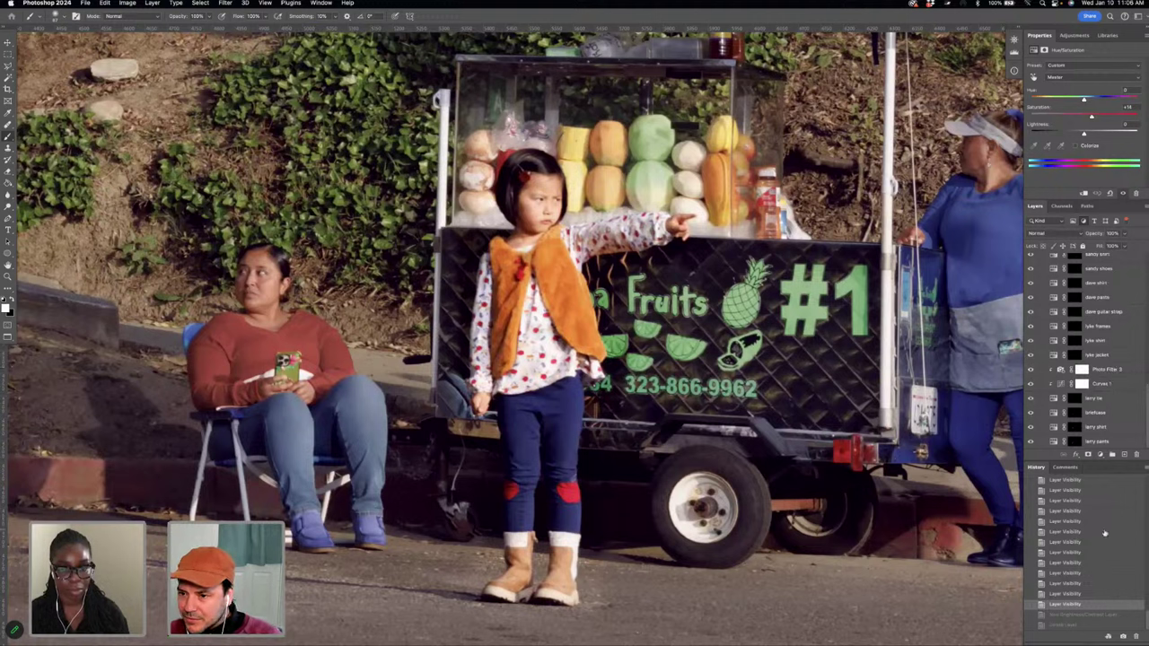
- Revert to the last Brush Tool history state before the Layer Visibility changes and look through the adjustment layers again
scroll(1105, 534, up, 3)
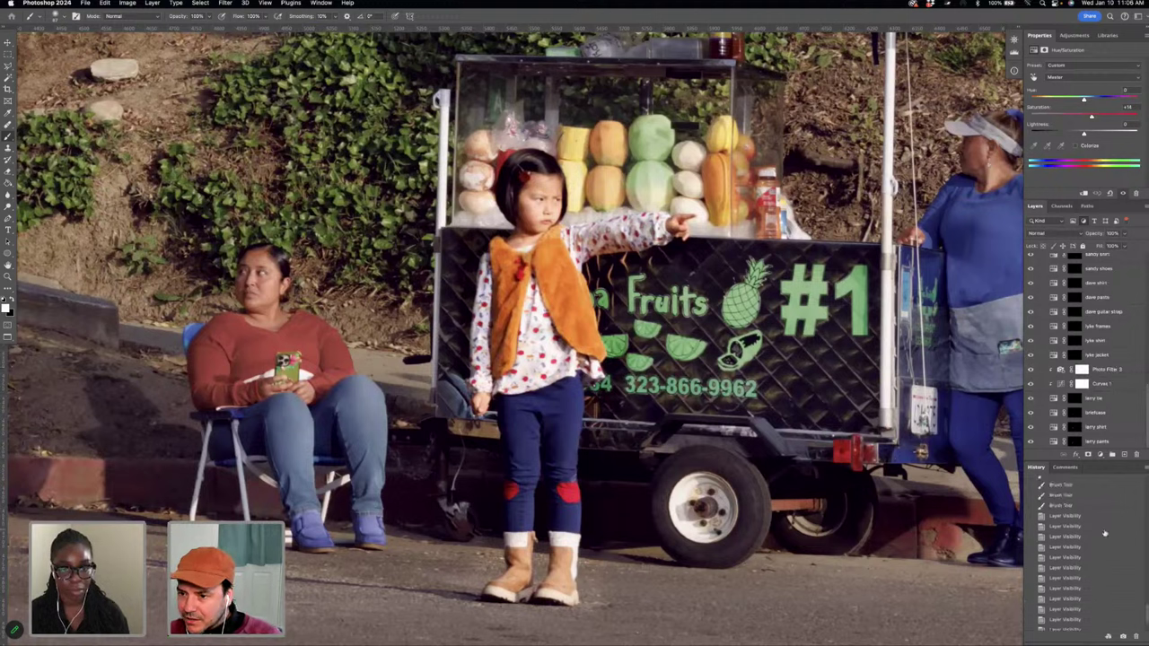
click(1065, 506)
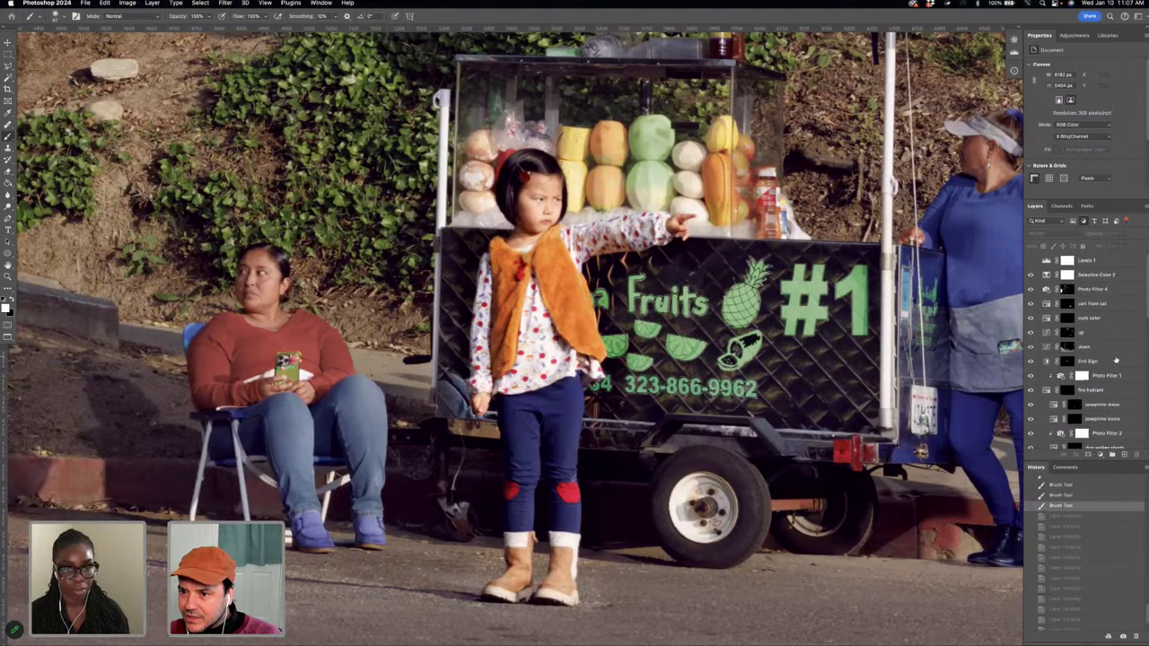
scroll(1116, 360, down, 5)
scroll(1116, 359, down, 2)
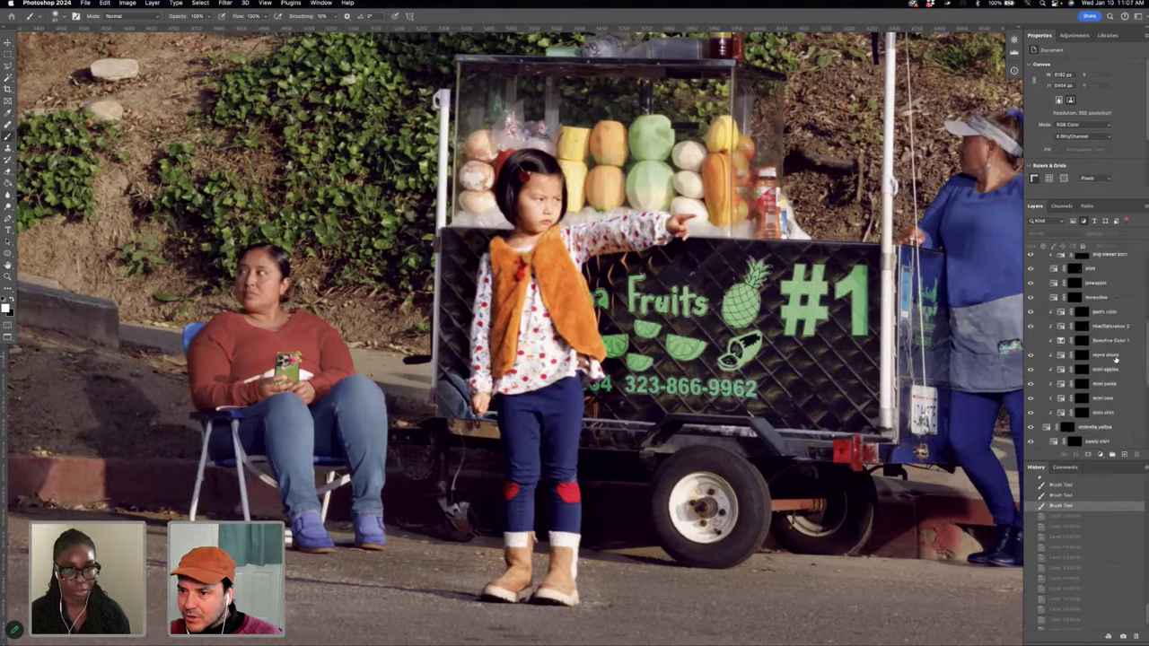
scroll(1116, 358, down, 3)
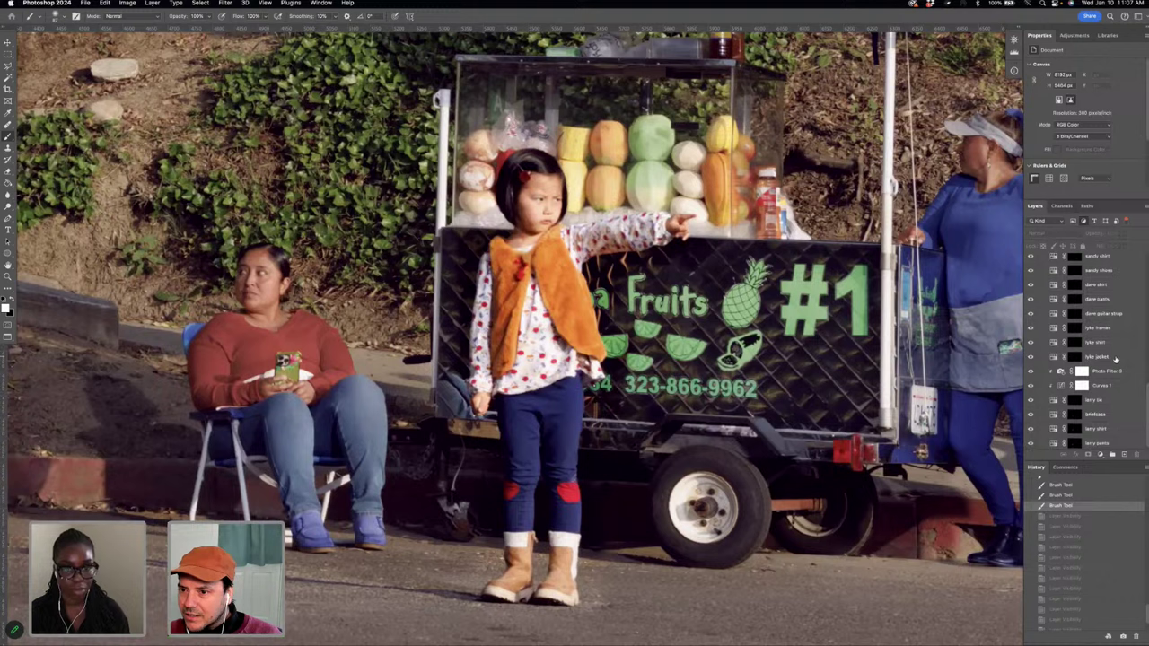
scroll(1116, 359, up, 5)
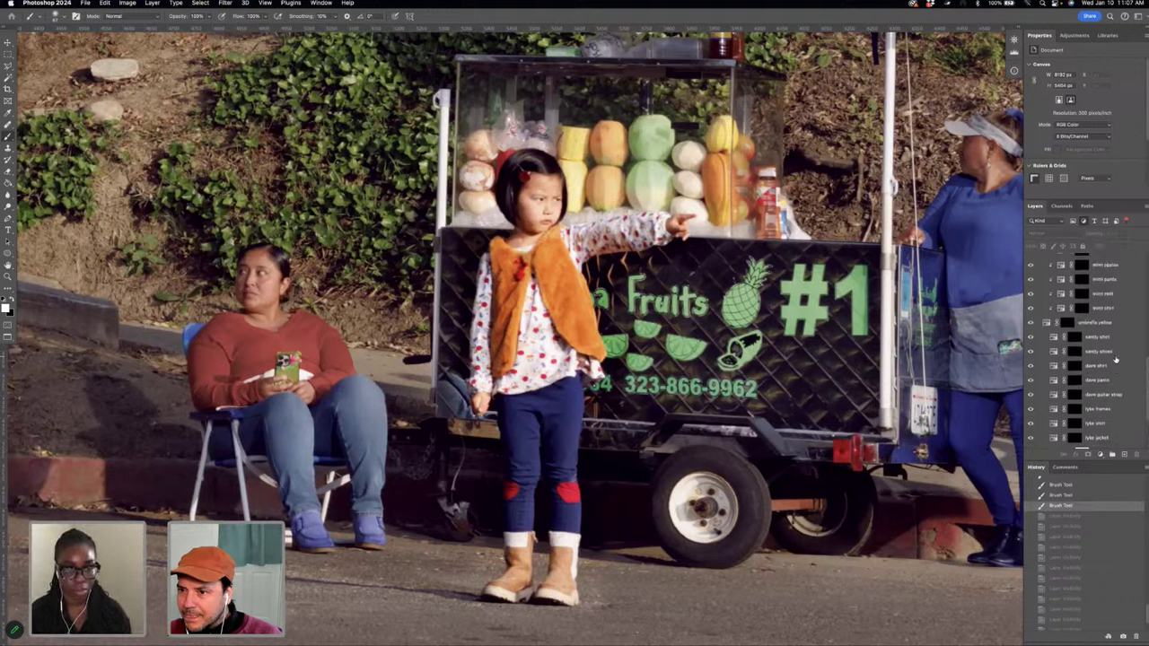
scroll(1116, 359, up, 10)
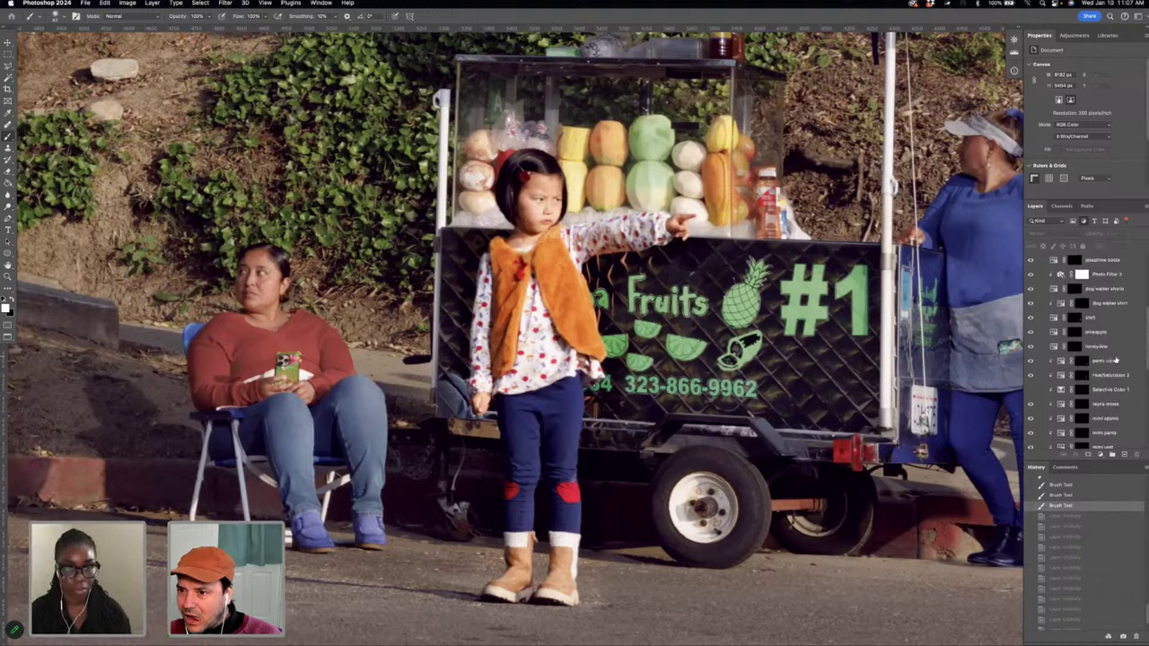
scroll(1115, 359, up, 10)
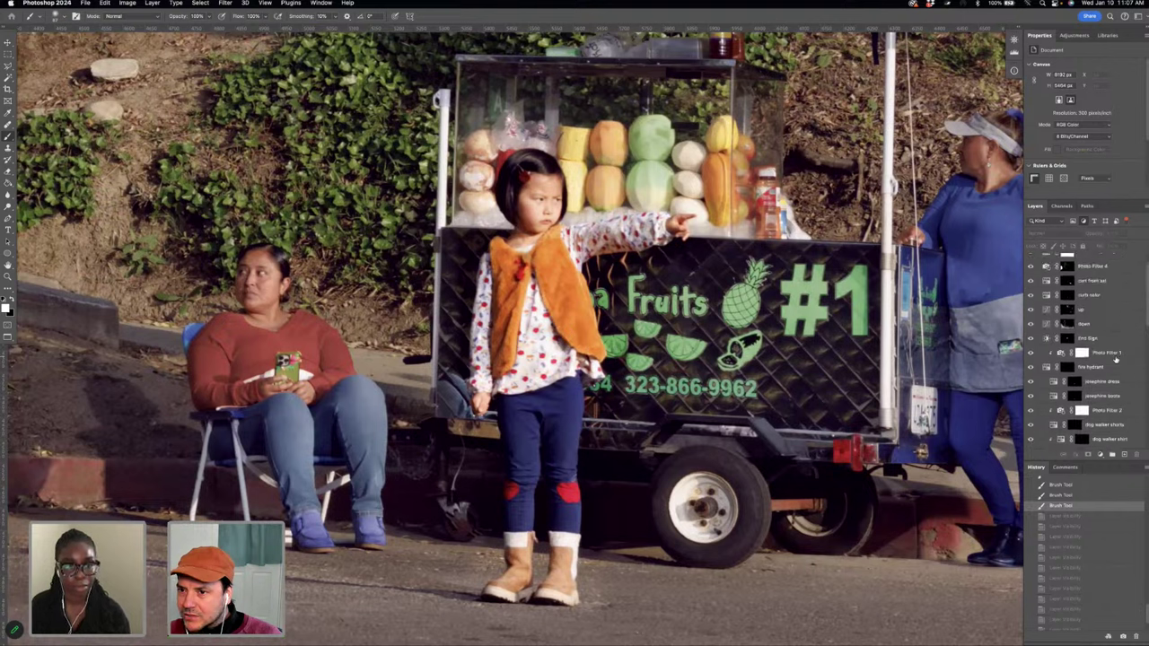
scroll(1116, 359, up, 3)
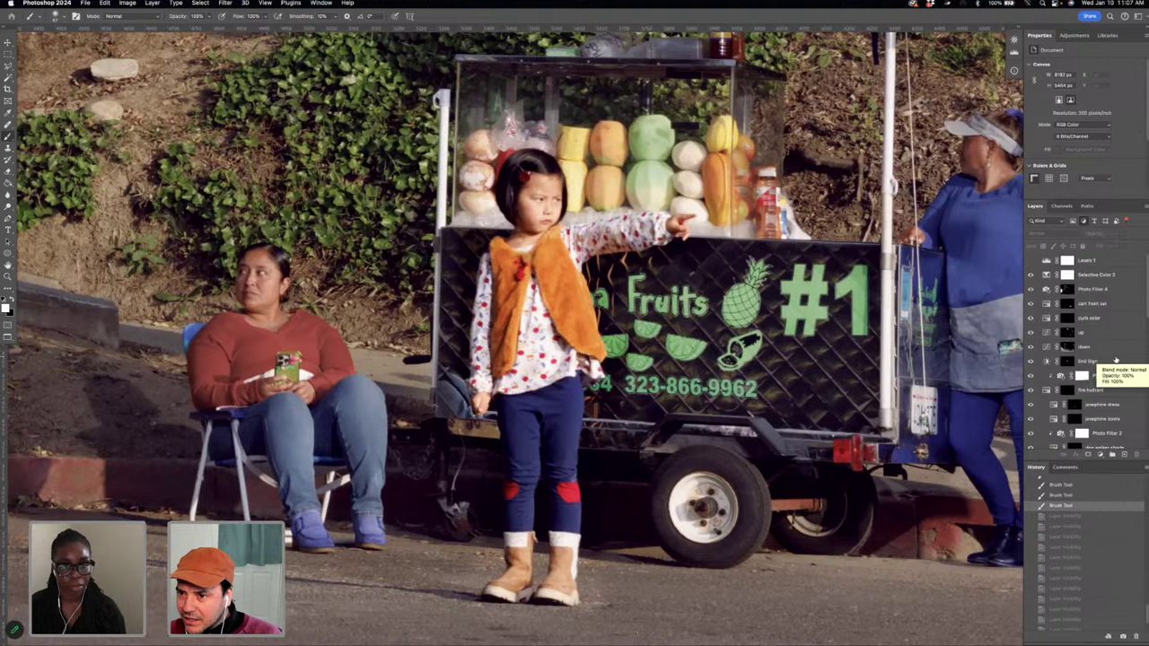
scroll(1116, 359, down, 2)
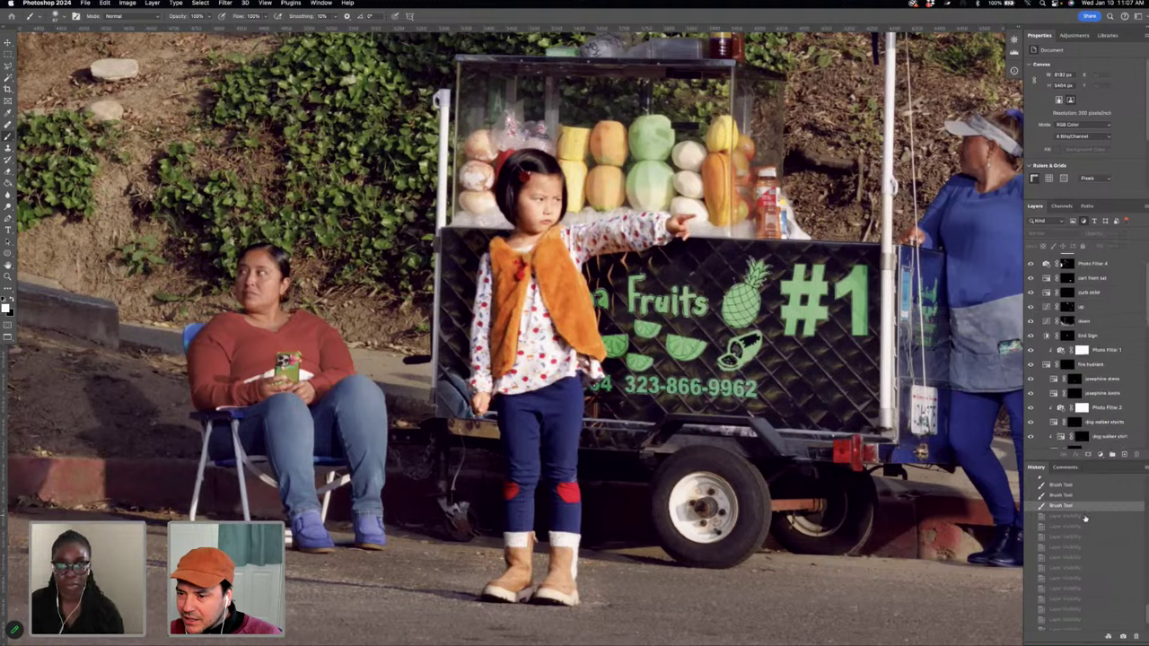
- Compare the image at the Add Layer Mask history state with the last Brush Tool state, ending on the Brush Tool state
scroll(1084, 519, up, 3)
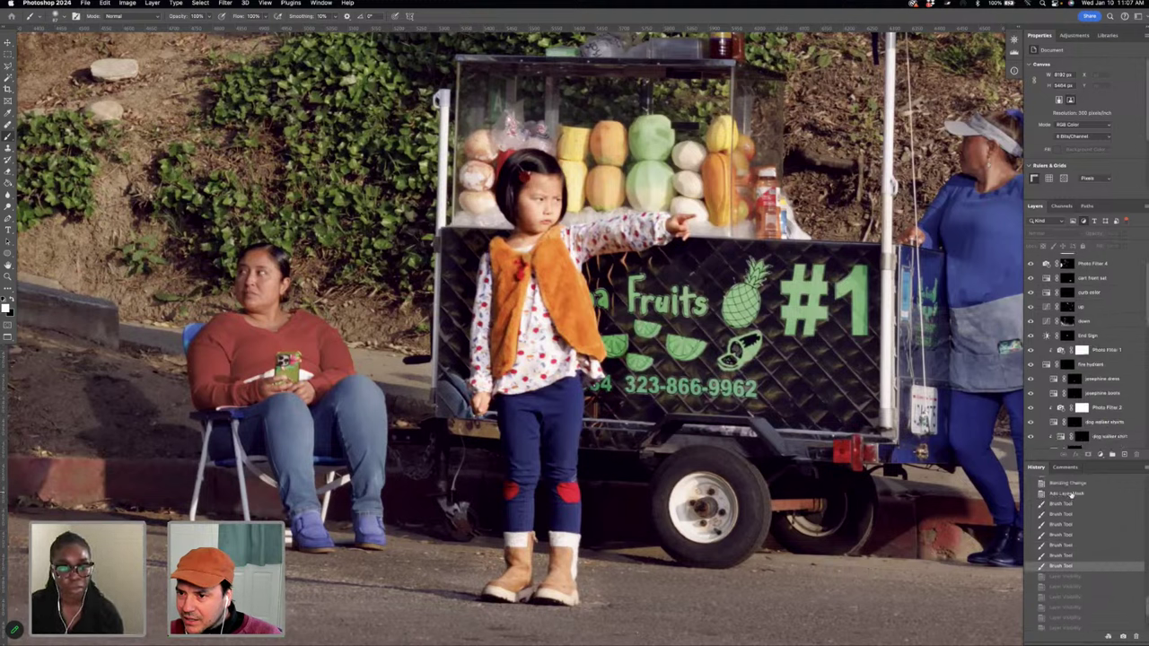
click(1073, 494)
scroll(1107, 389, down, 3)
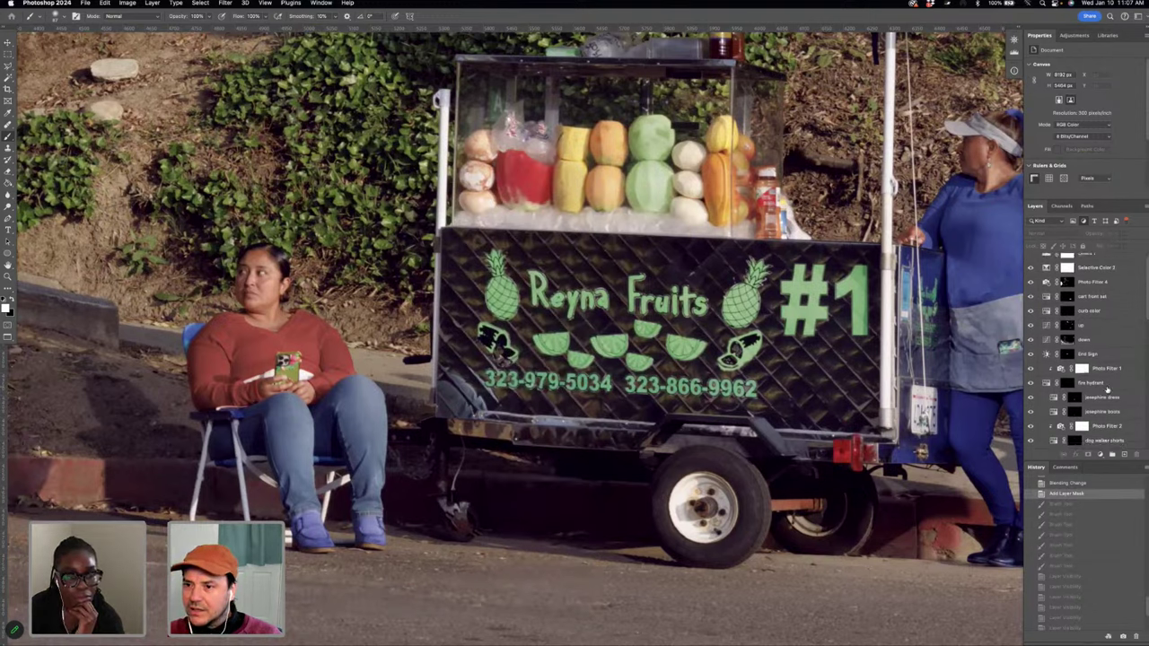
scroll(1107, 388, down, 3)
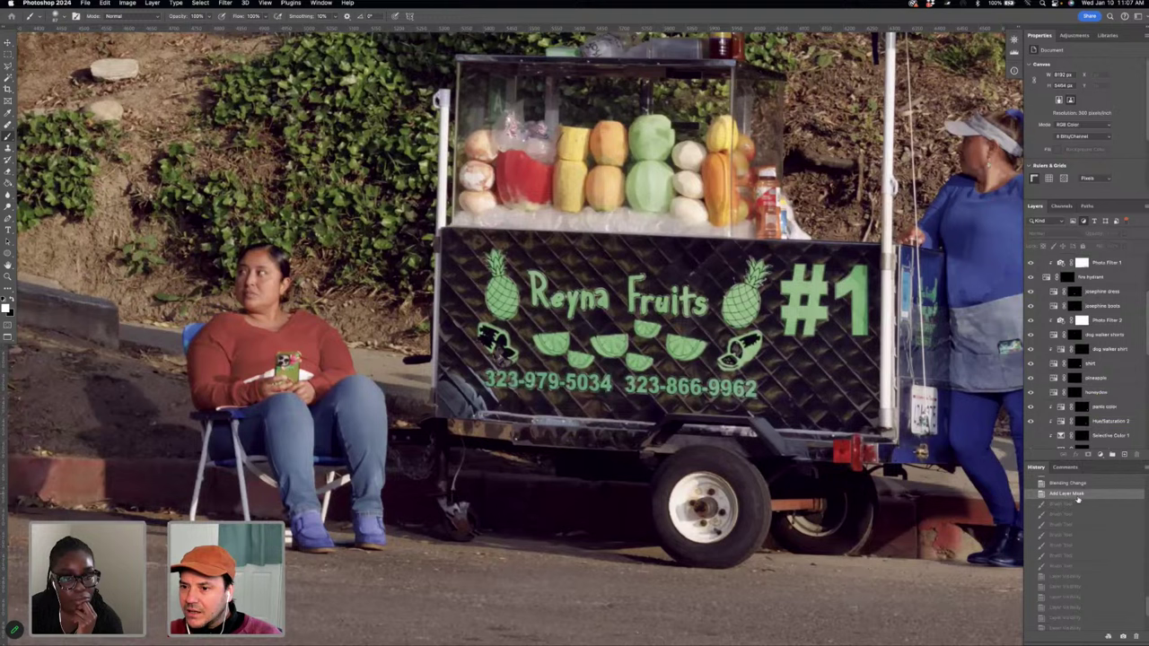
click(1065, 567)
scroll(1126, 380, up, 3)
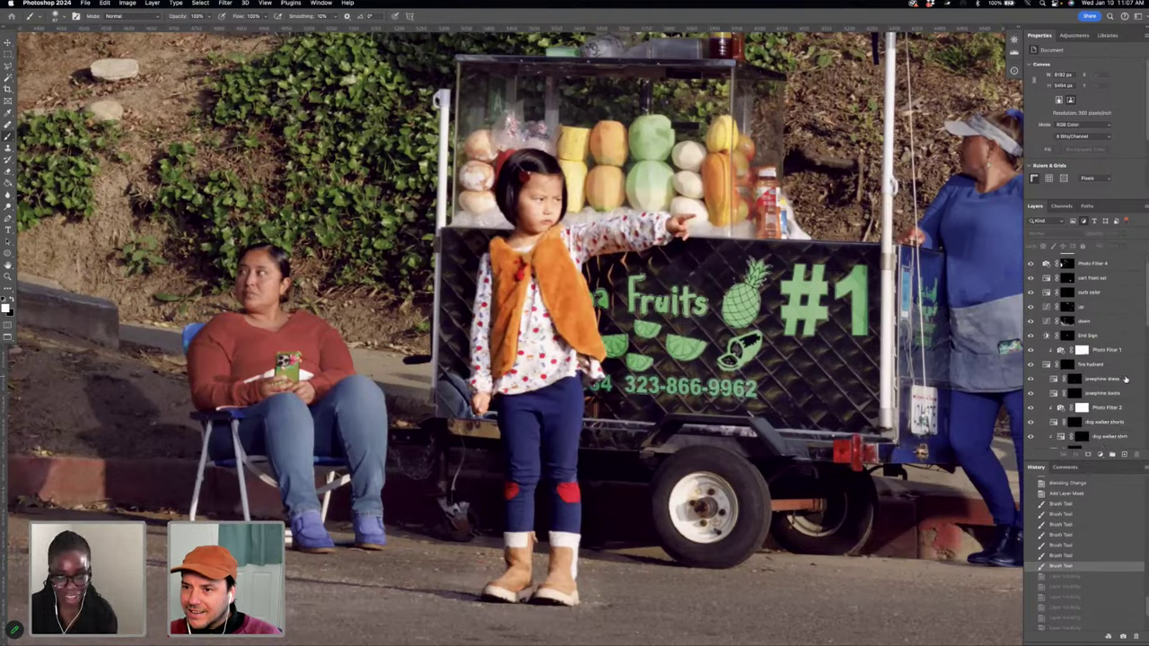
scroll(1126, 380, up, 2)
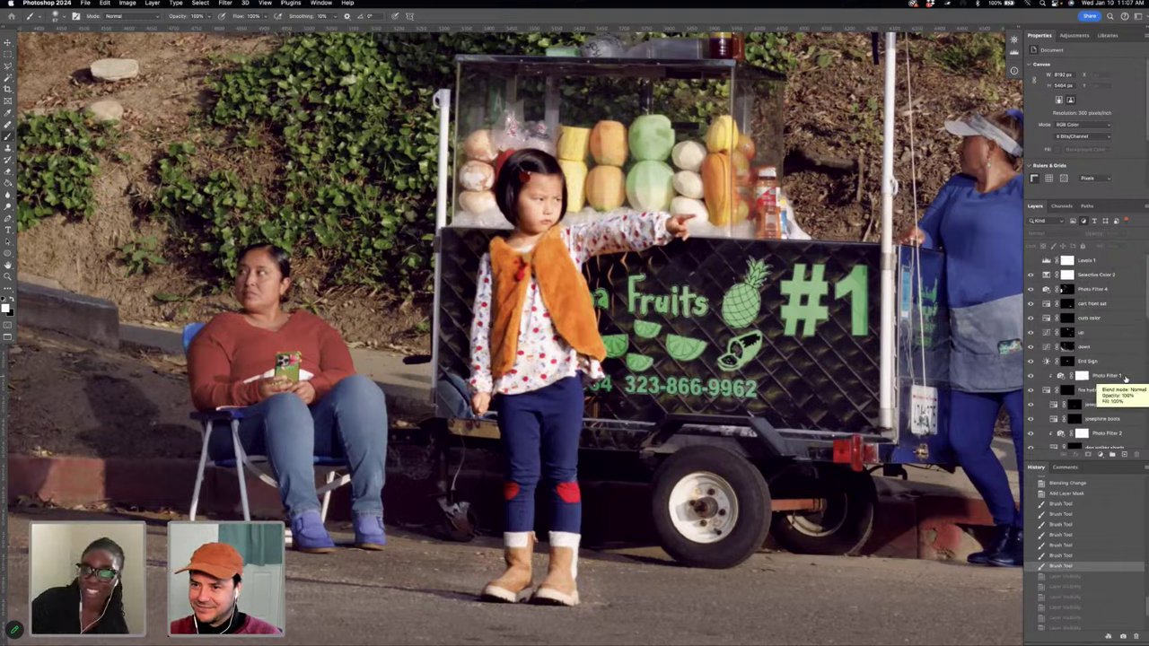
- Finish reviewing the filtered adjustment layers, turn off the adjustment-layer filter, and collapse the expanded figure group near the bottom of the stack
scroll(1125, 379, down, 4)
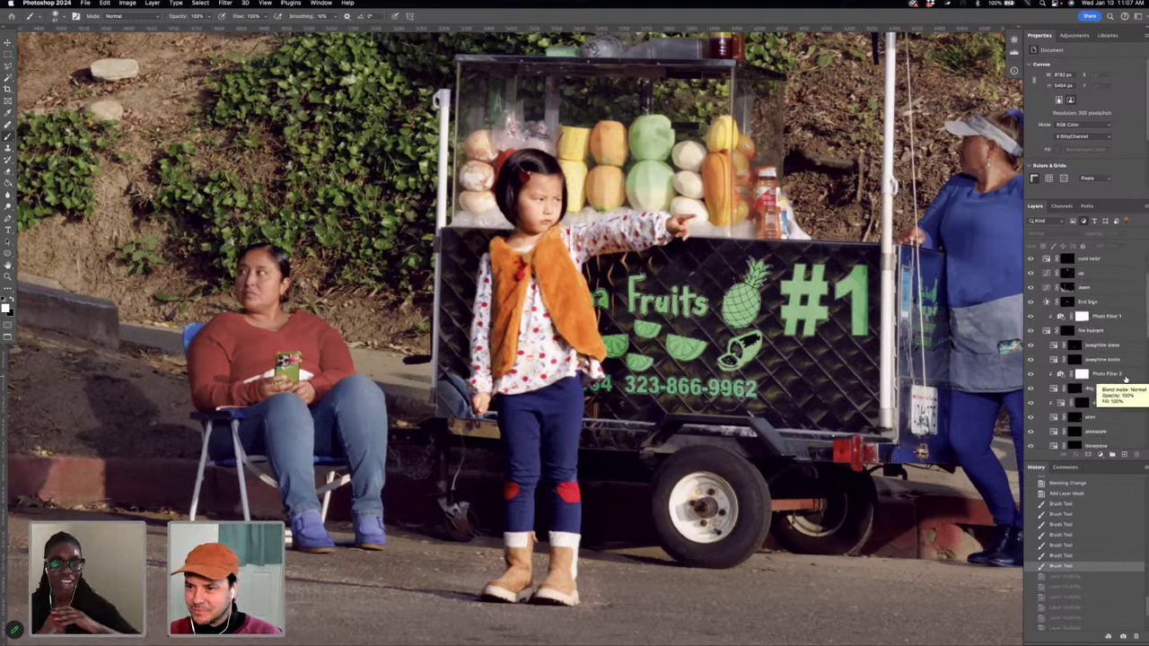
scroll(1125, 380, down, 4)
scroll(1126, 380, down, 7)
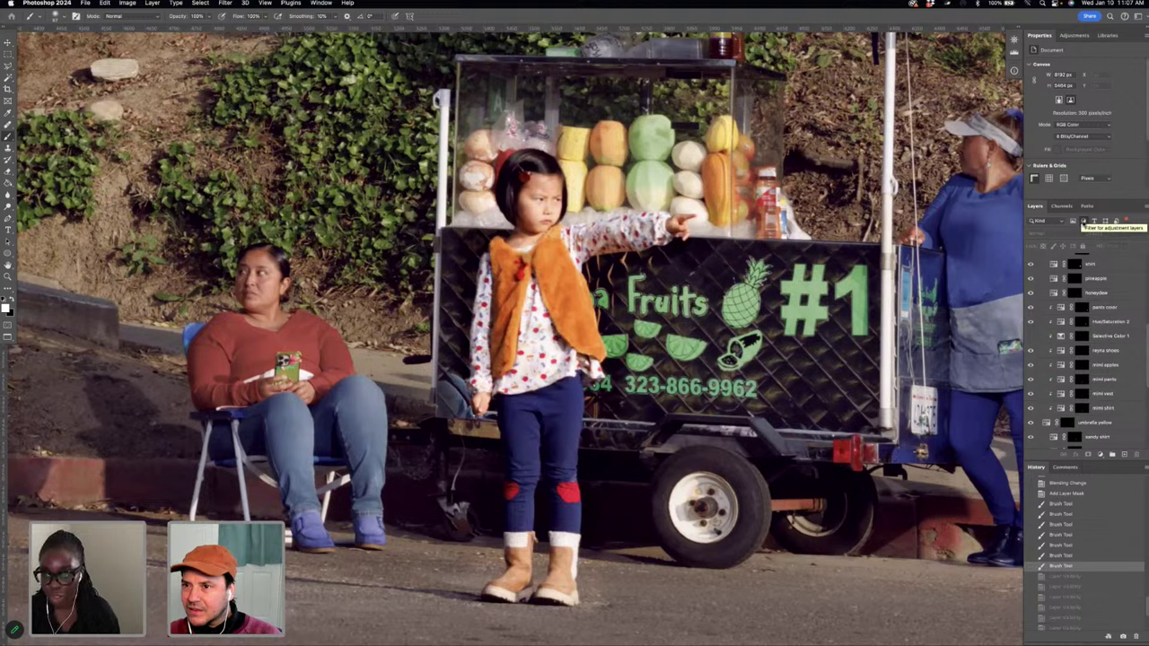
click(1083, 222)
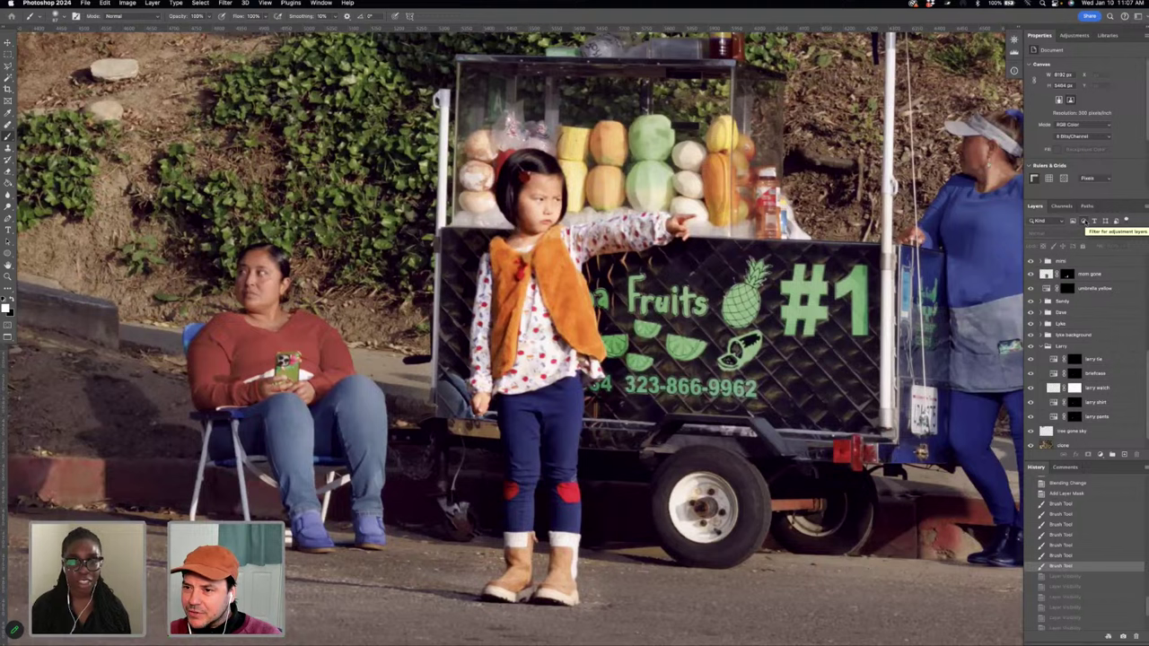
click(1039, 346)
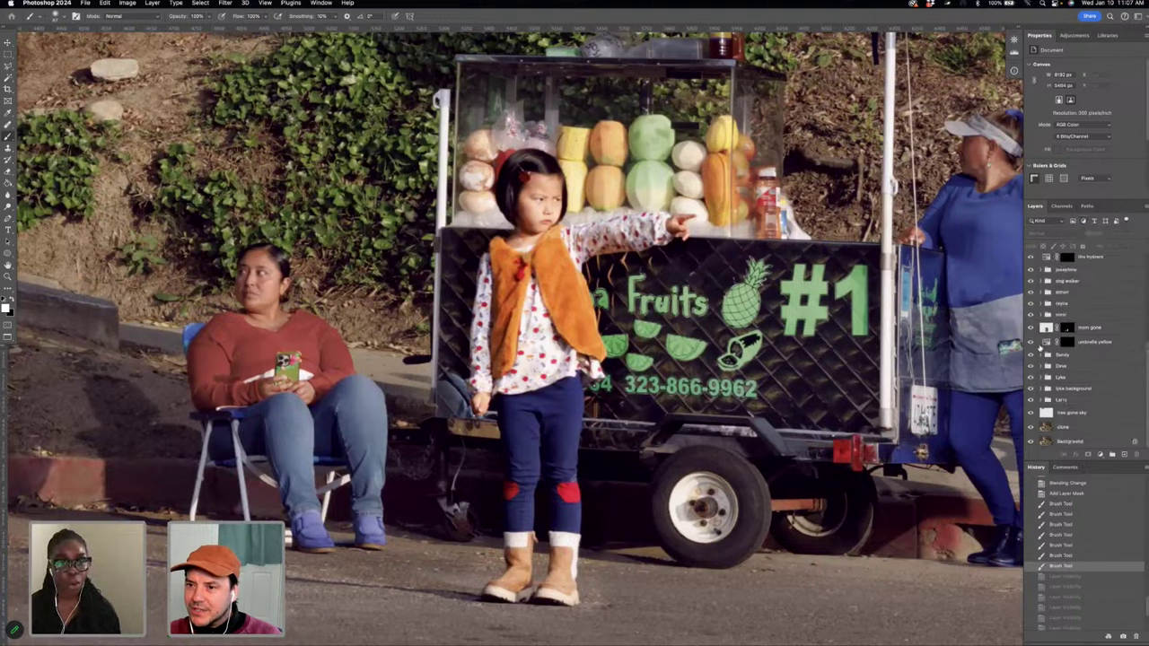
- Review the unfiltered layer stack from the figure groups up to the color corrections, and inspect the curb color Hue/Saturation layer
scroll(1129, 356, up, 2)
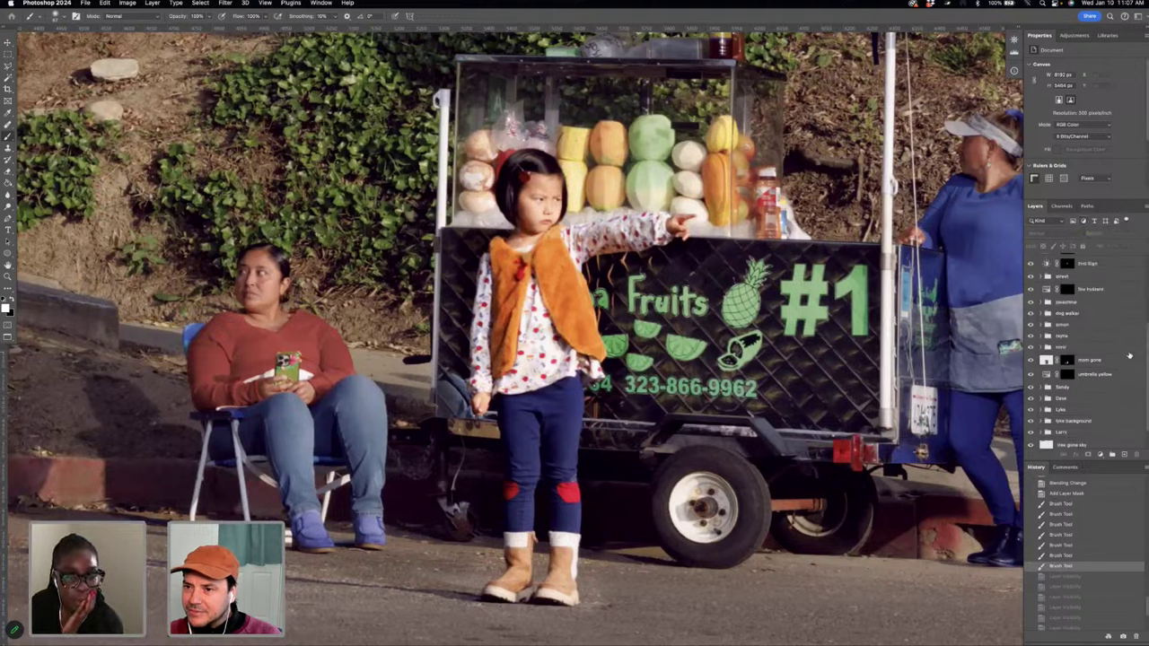
scroll(1129, 356, up, 2)
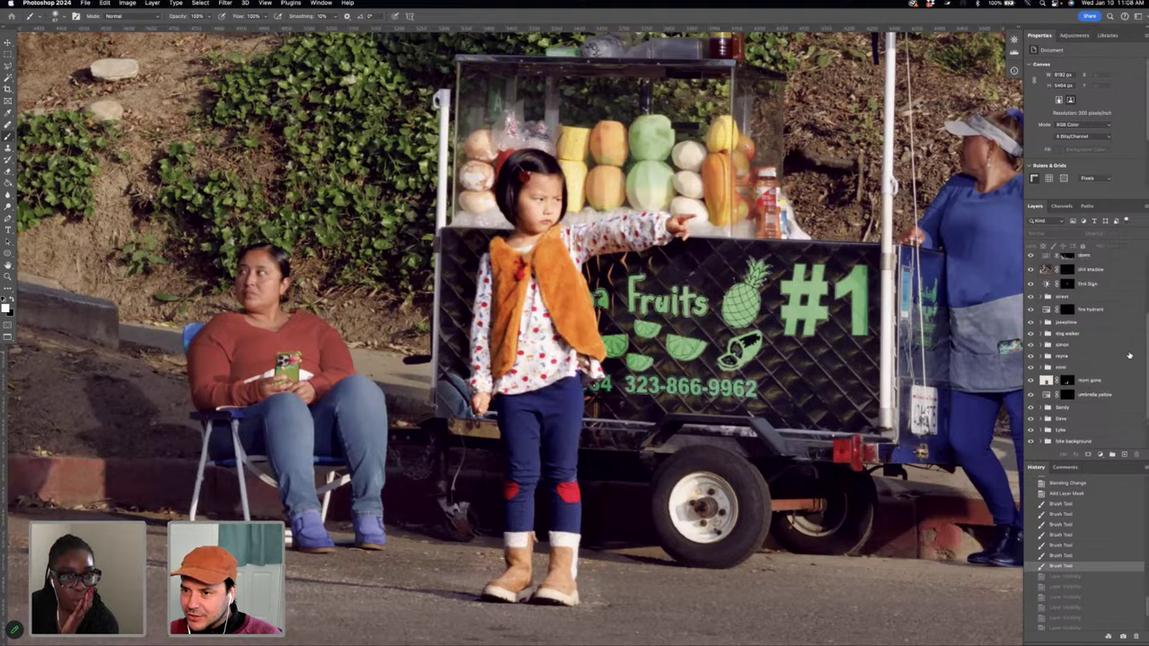
scroll(1129, 355, up, 2)
scroll(1129, 355, down, 4)
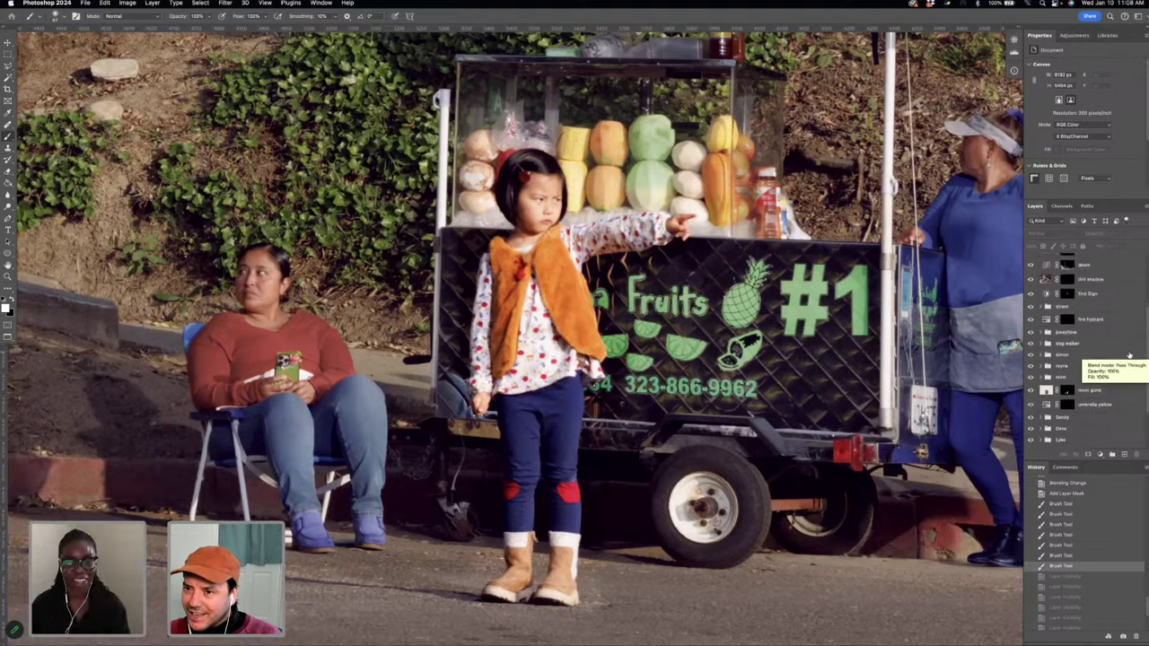
scroll(1129, 356, up, 3)
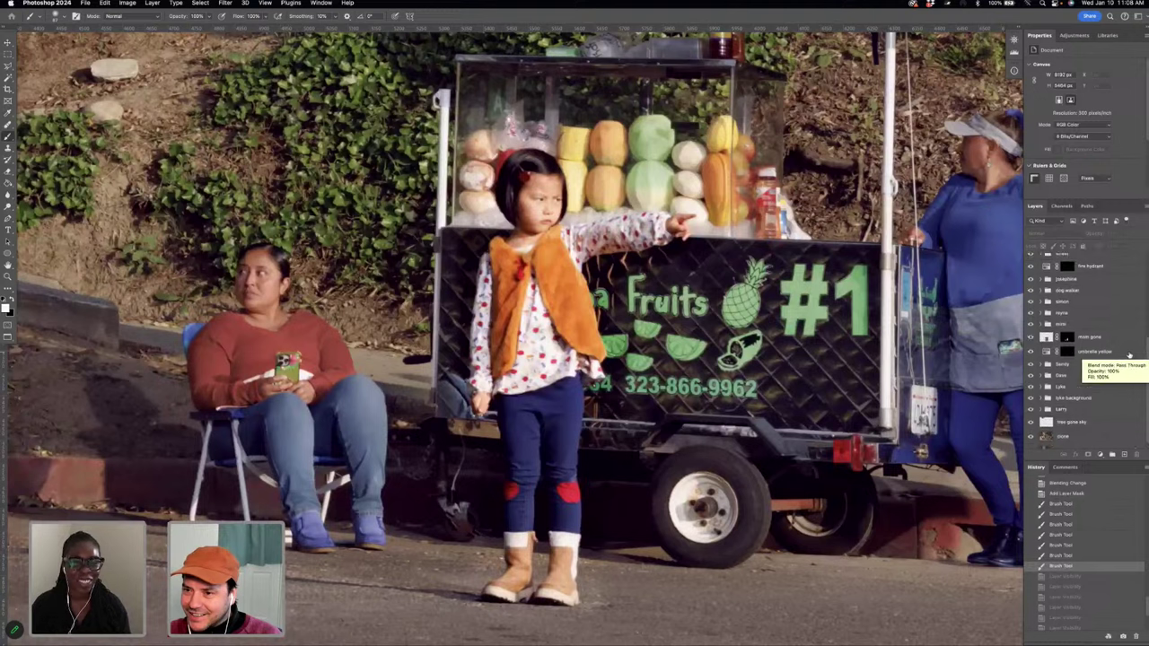
scroll(1129, 356, up, 5)
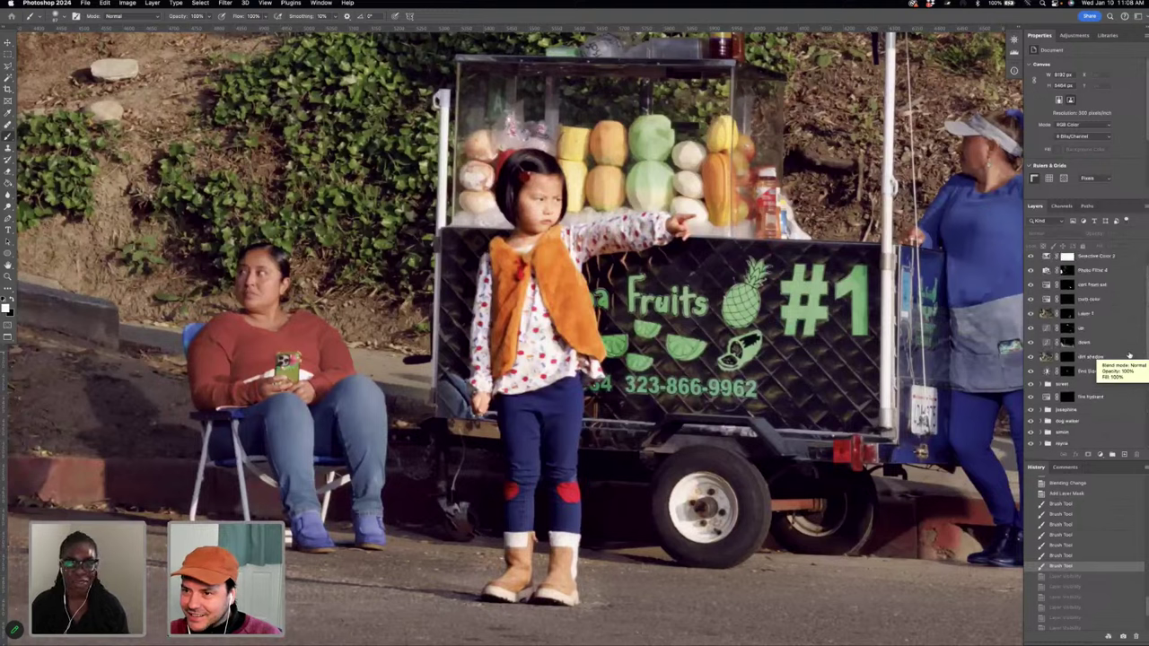
click(1046, 299)
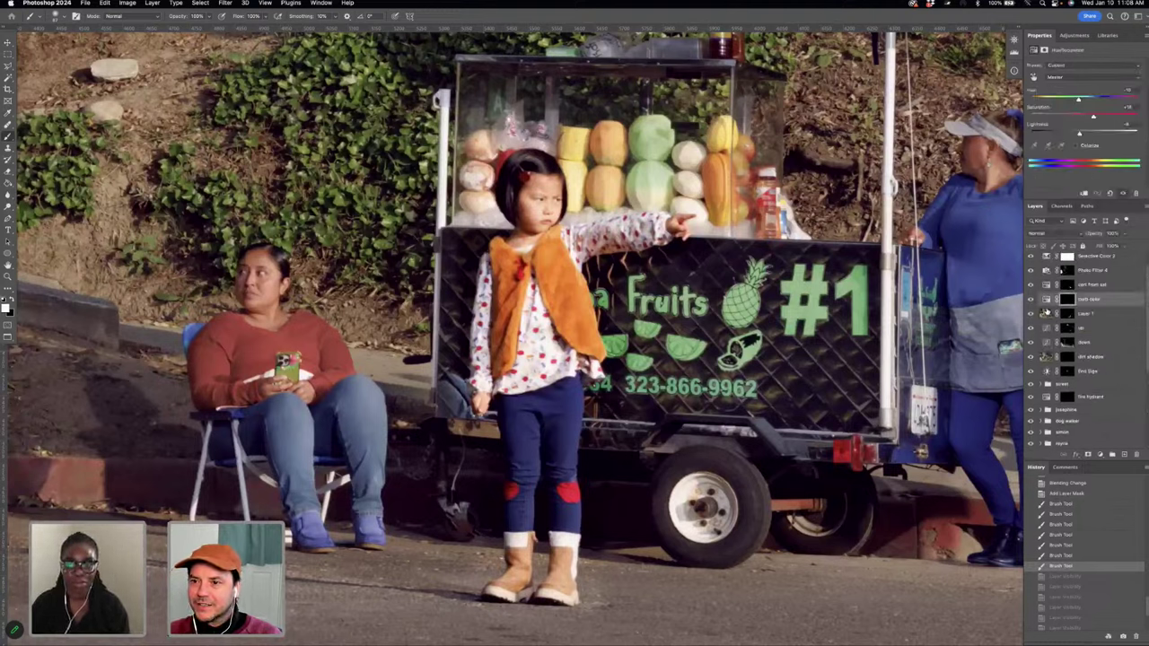
- Add a Brightness/Contrast adjustment layer above Layer 1, clipped to it with the previous-layer clipping mask option
click(1045, 314)
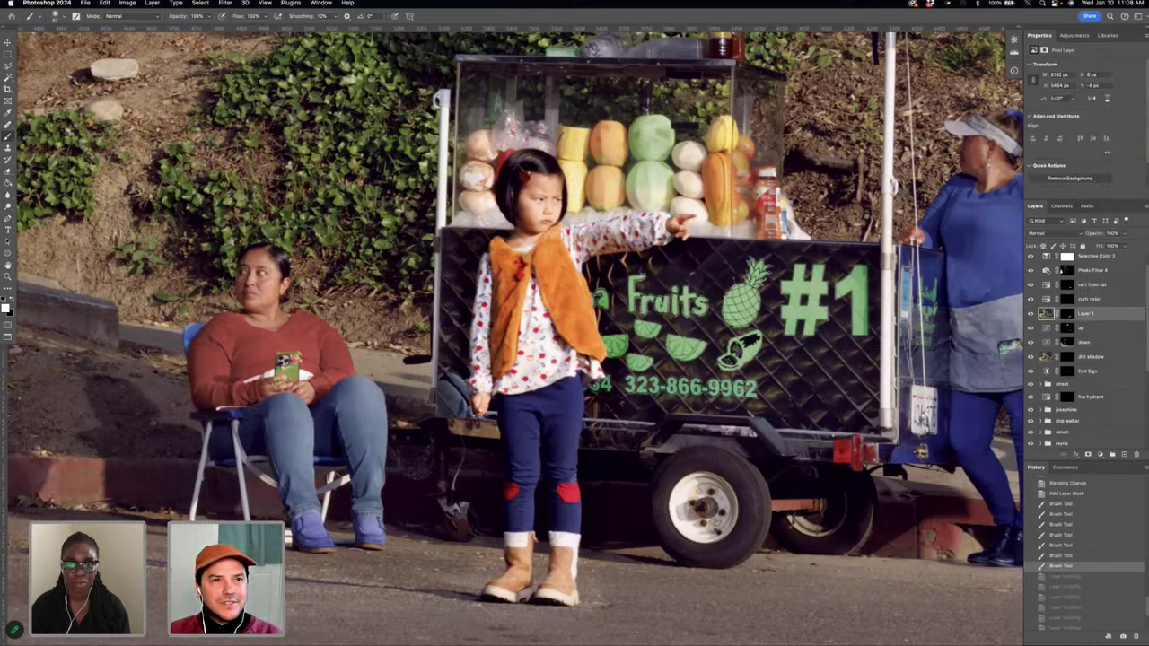
click(152, 2)
mouse_move(157, 15)
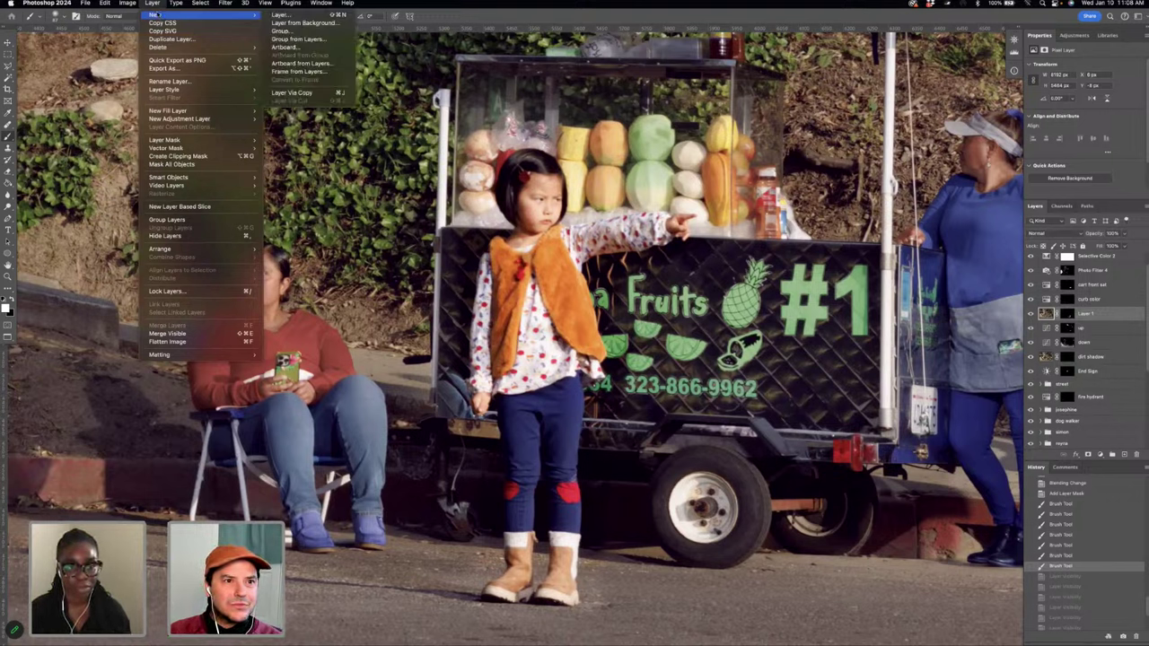
mouse_move(206, 119)
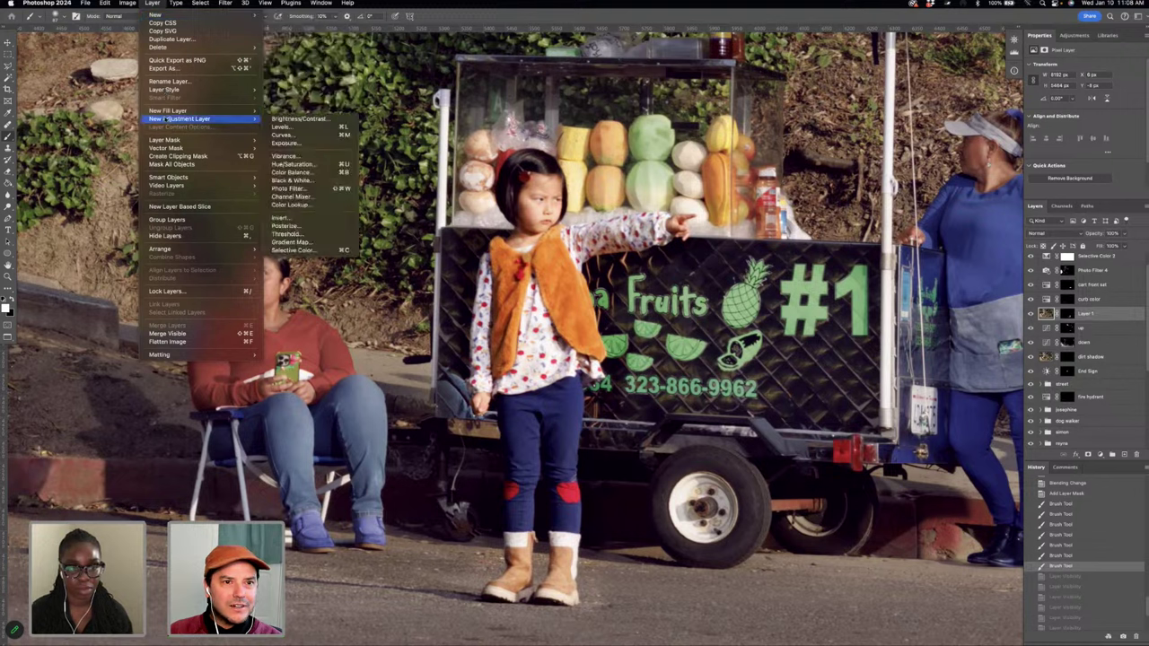
click(297, 121)
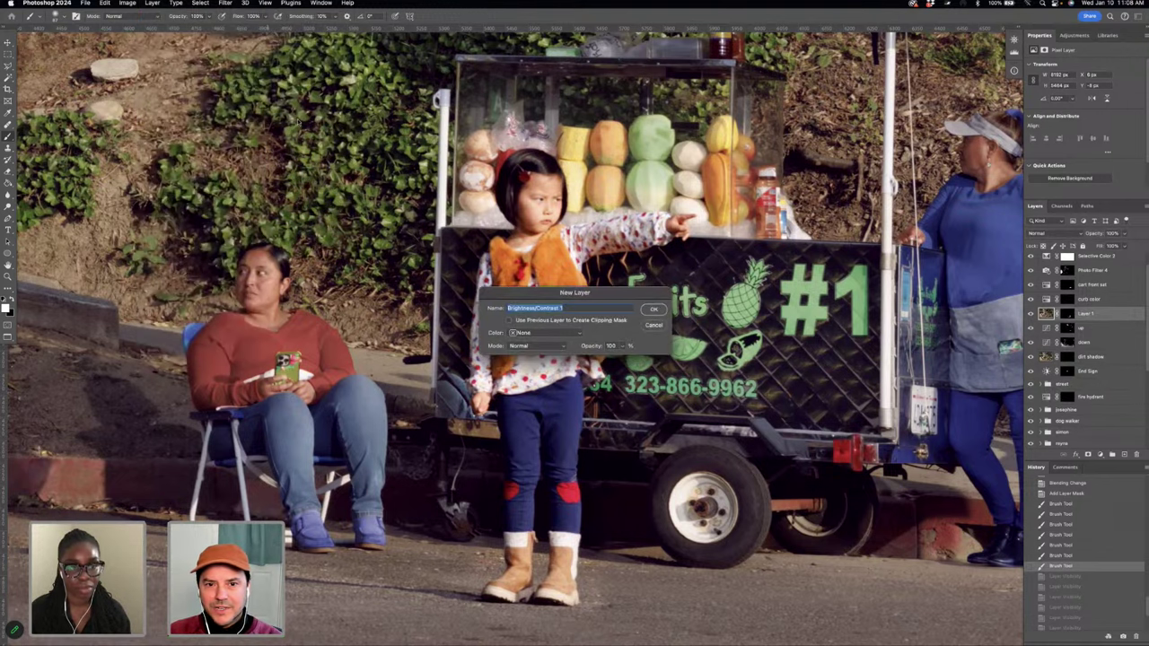
drag(602, 296, 818, 333)
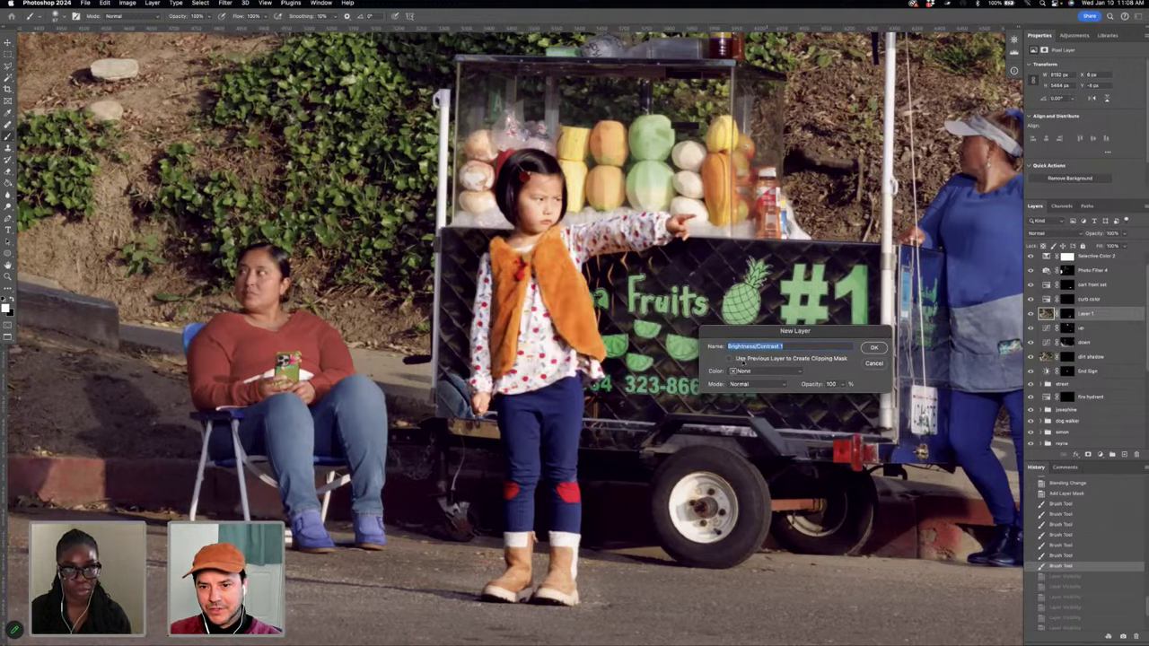
click(728, 358)
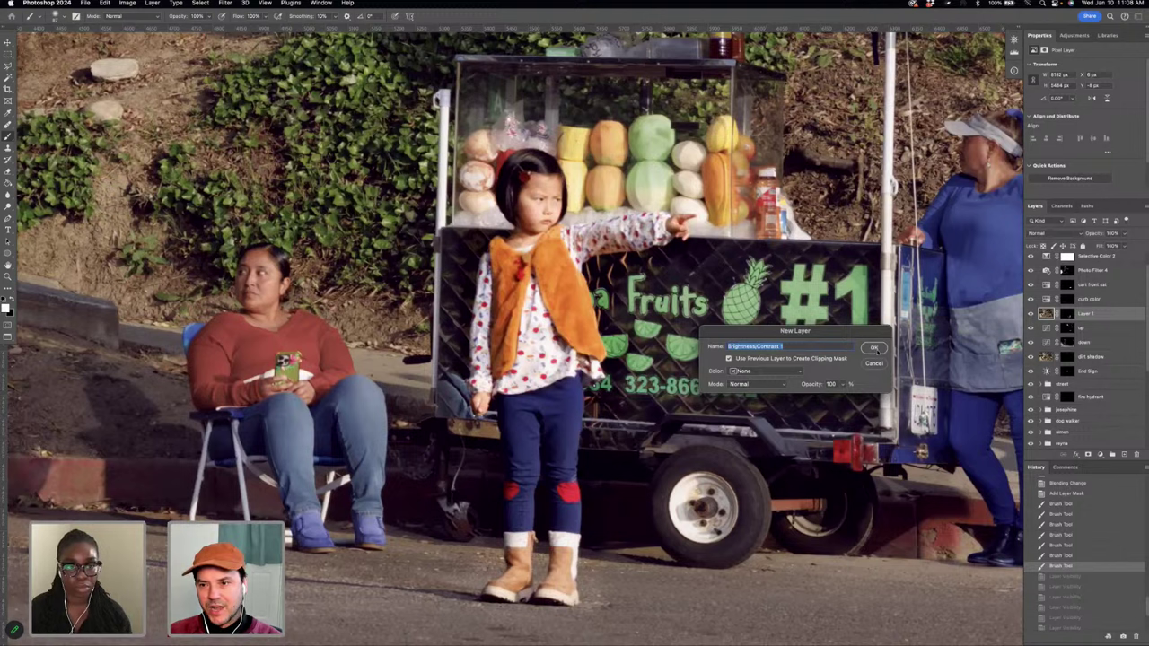
click(874, 348)
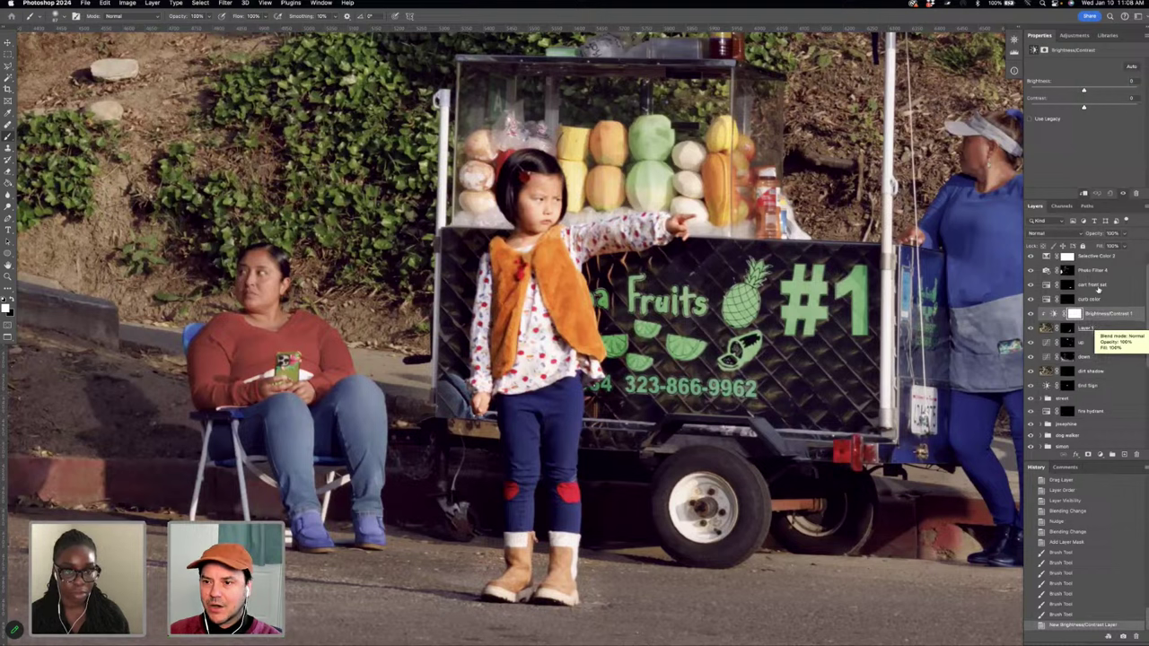
- Set the clipped adjustment's contrast to -50 and its brightness to -11
scroll(1111, 272, up, 1)
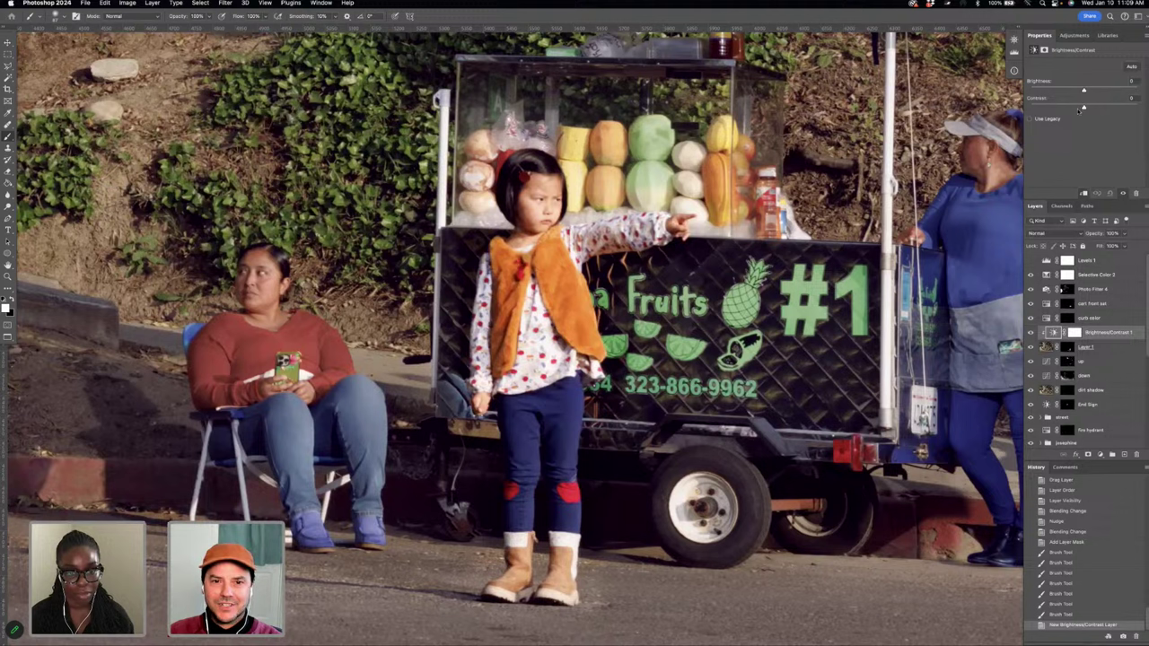
drag(1082, 109, 1029, 108)
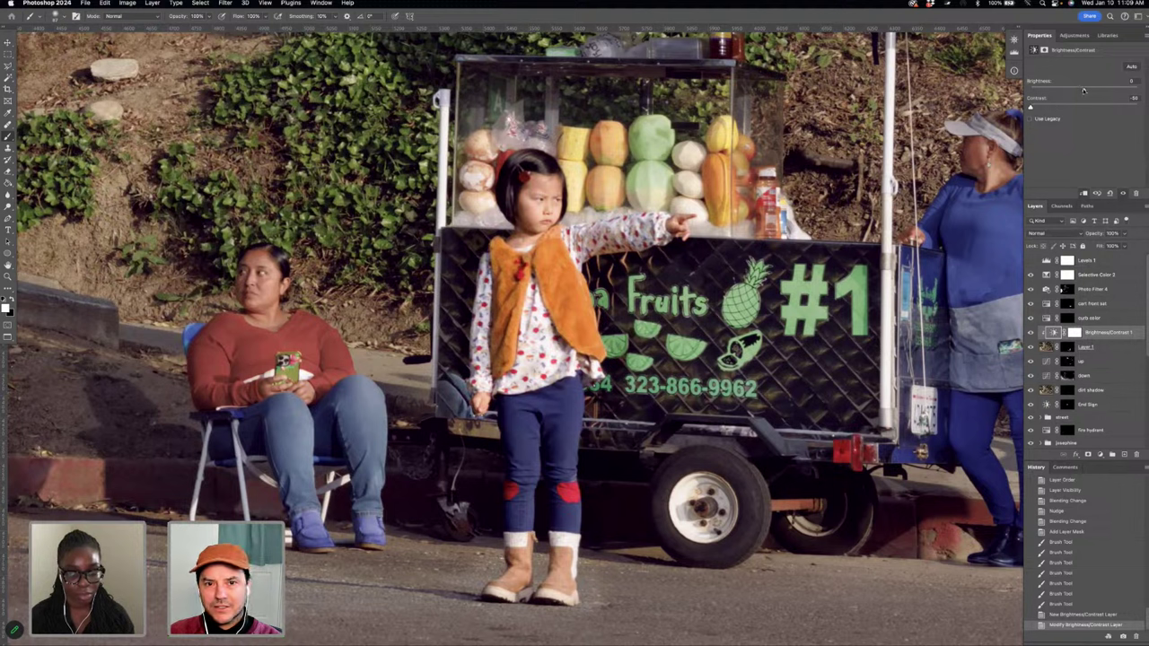
drag(1083, 90, 1080, 92)
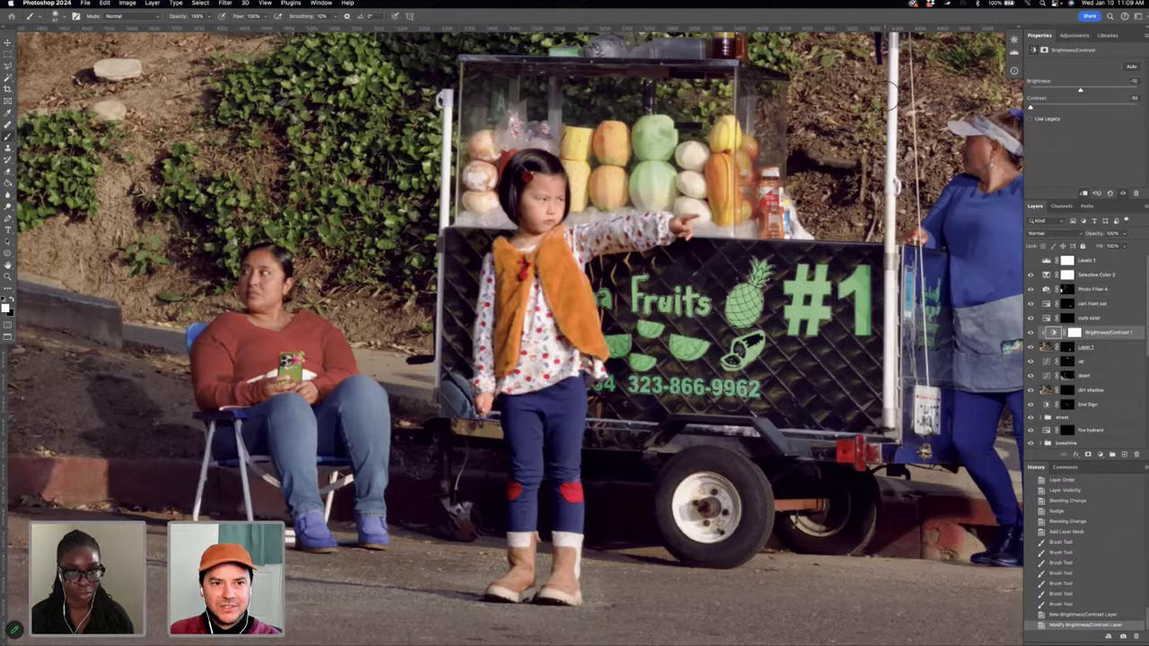
scroll(889, 90, left, 5)
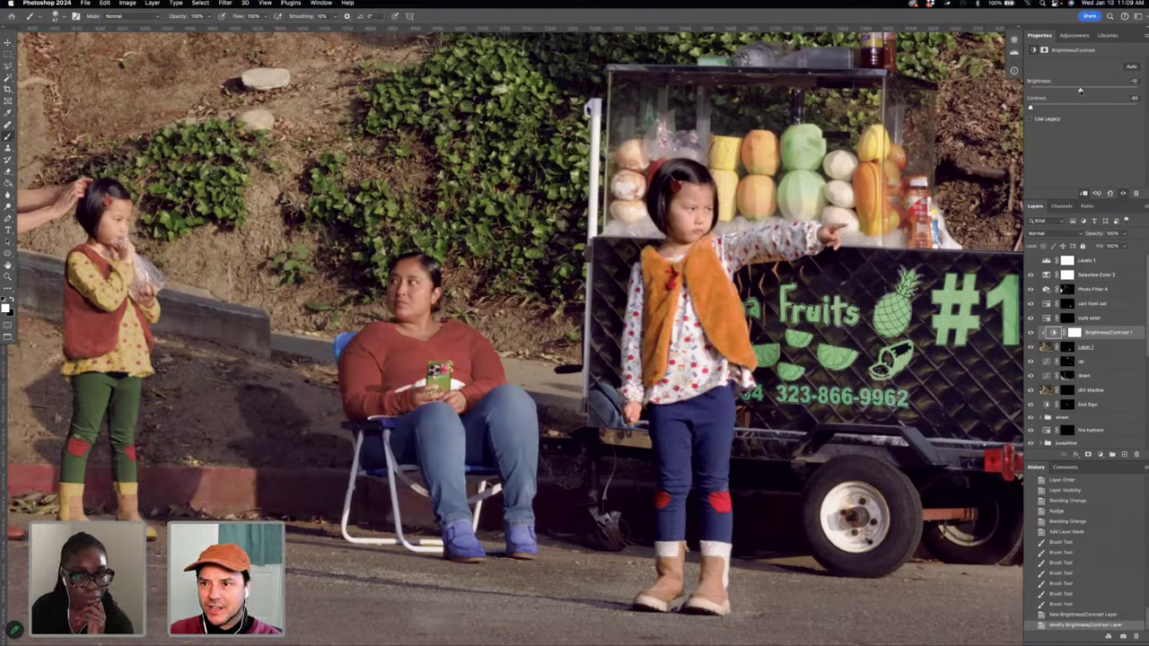
drag(1079, 92, 1076, 92)
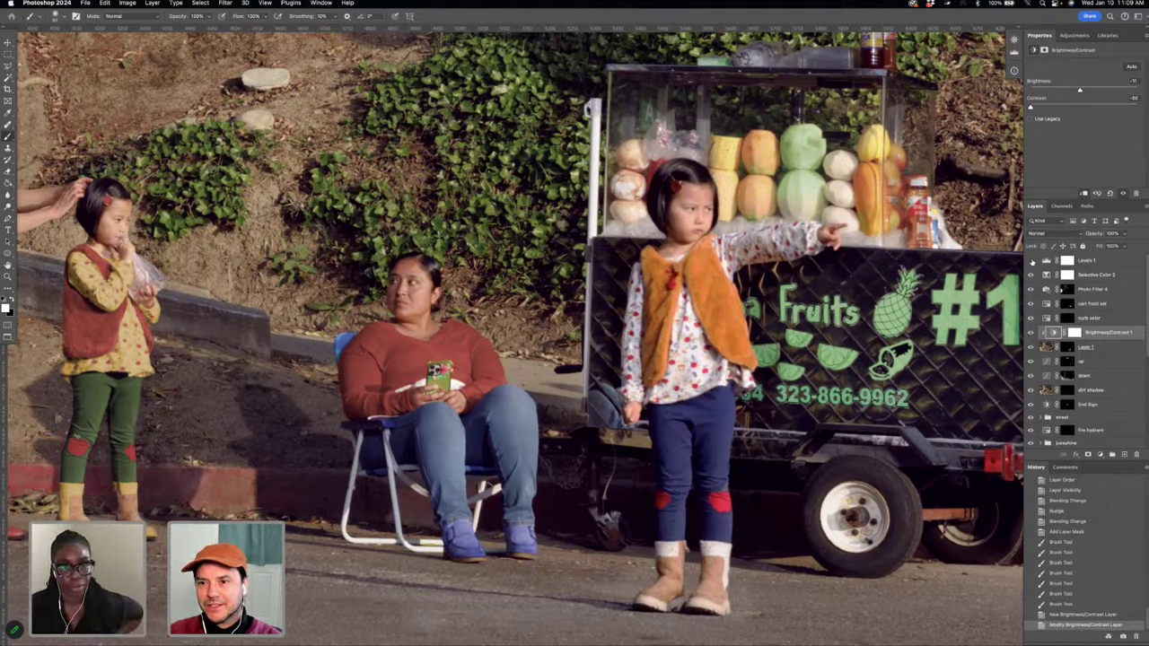
- Compare the image with the Levels 1 layer shown and hidden, leaving the layer hidden
click(1031, 260)
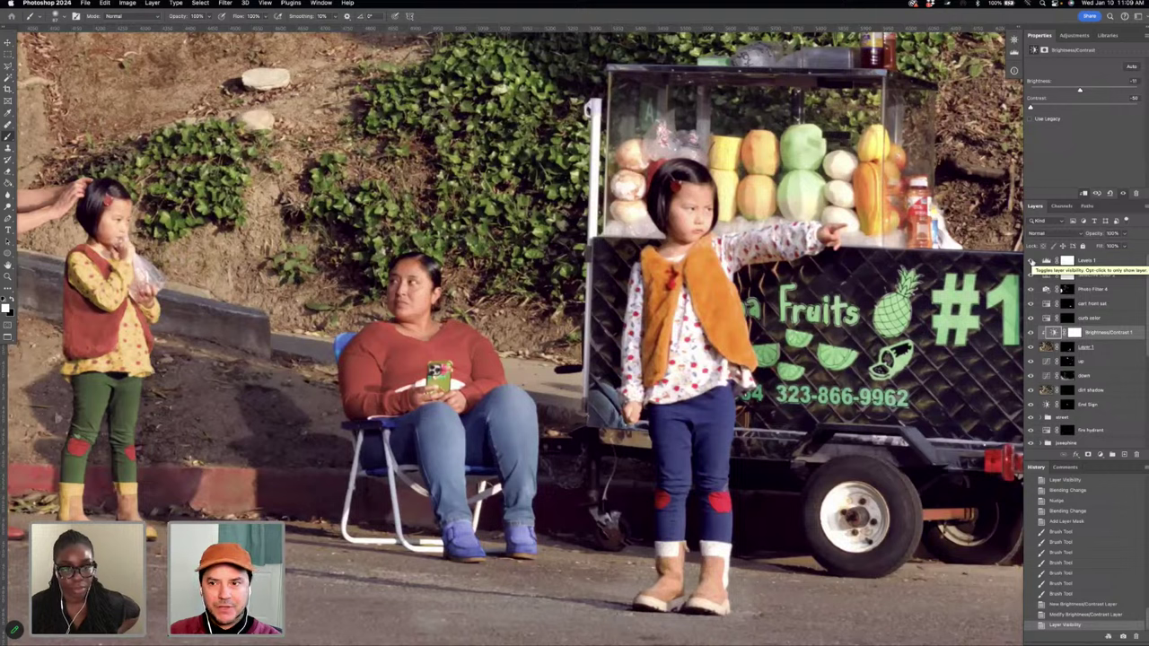
click(1031, 260)
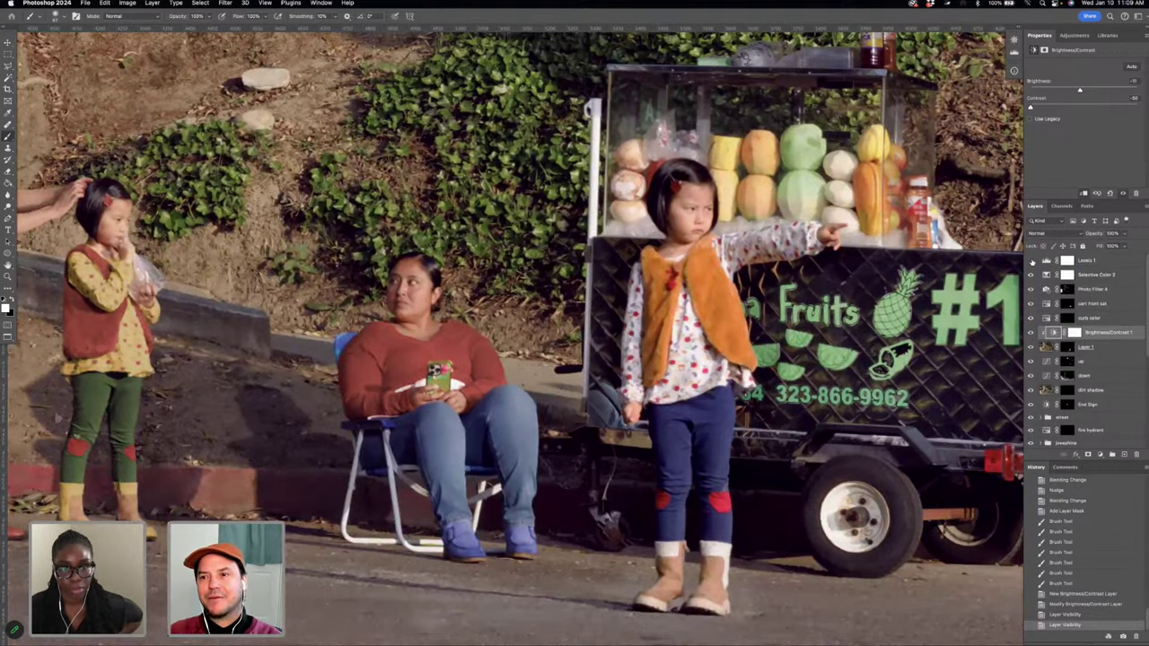
click(1031, 260)
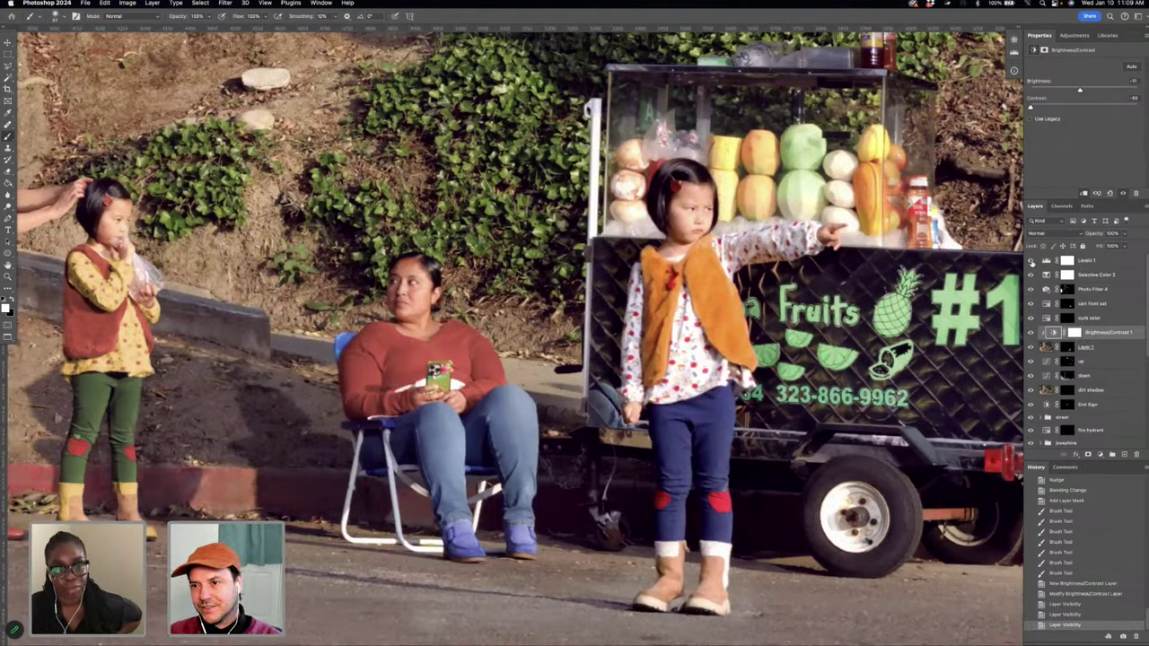
click(1031, 260)
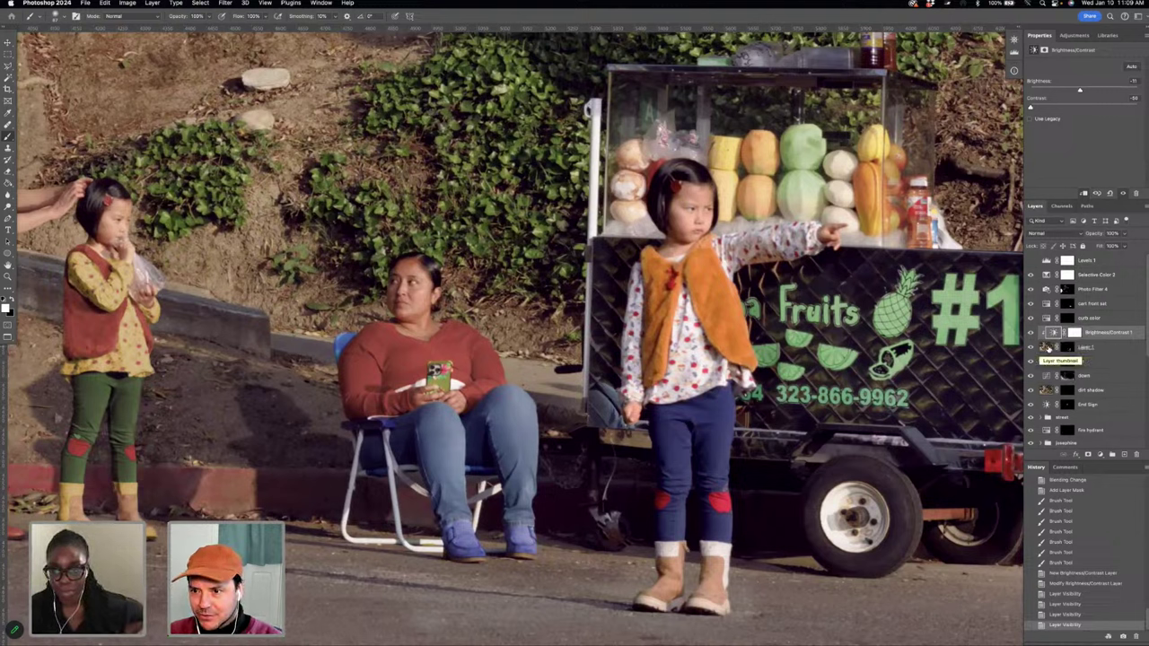
- Add a Hue/Saturation adjustment layer clipped to Layer 1, with slightly reduced saturation and lightness at -1
click(1047, 347)
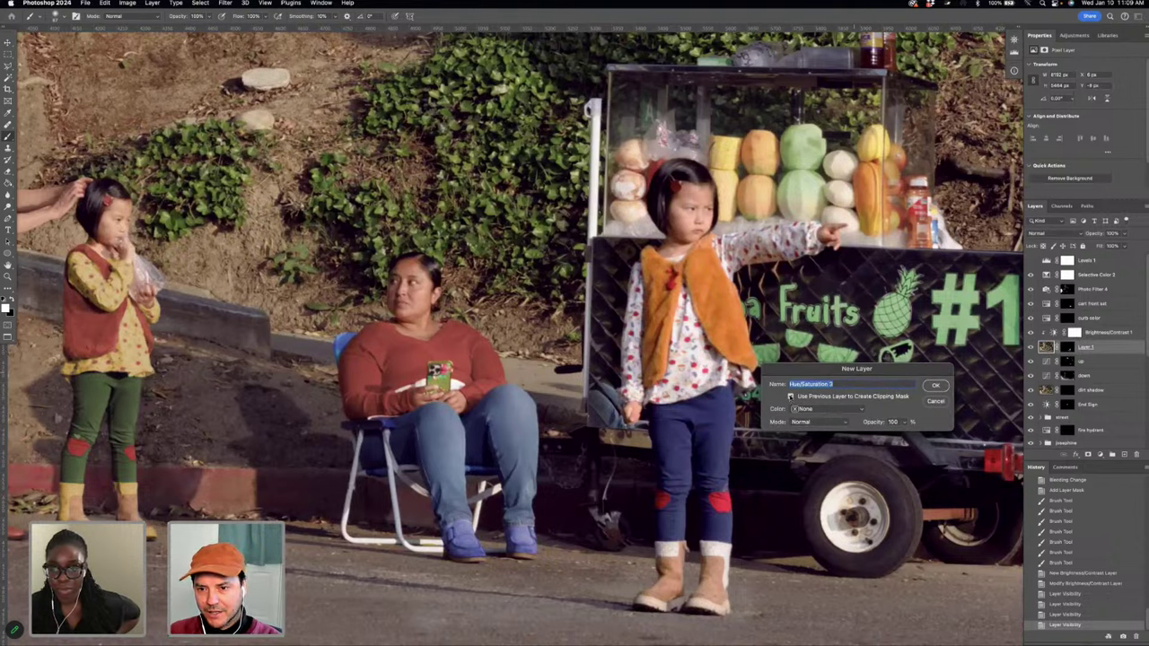
click(790, 395)
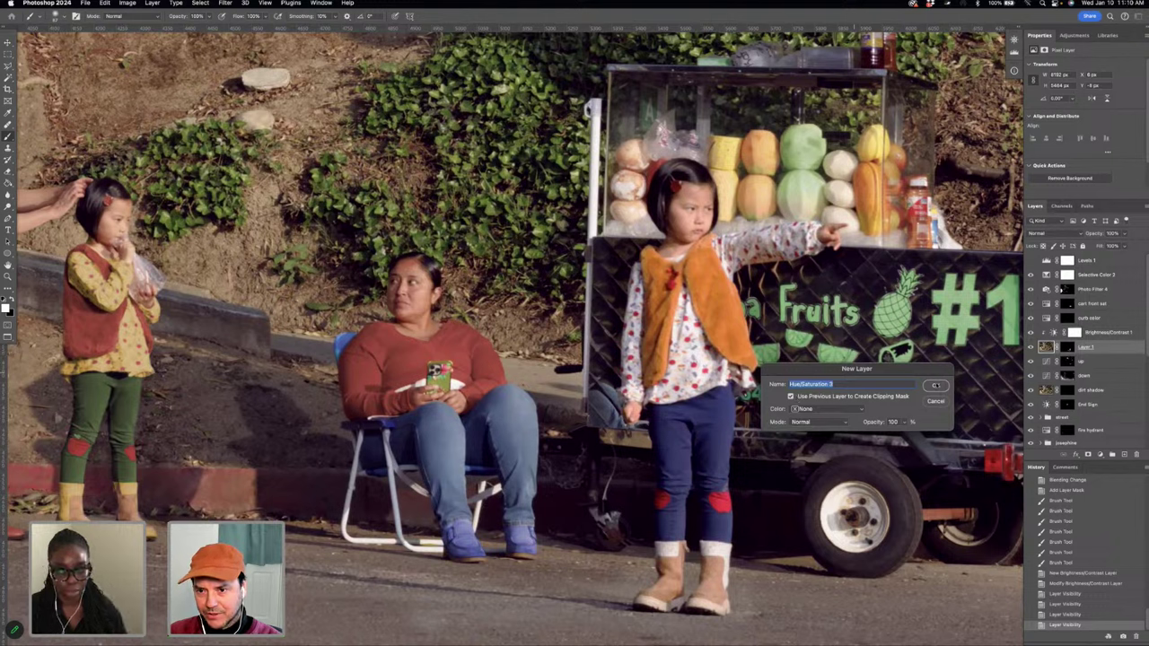
click(935, 386)
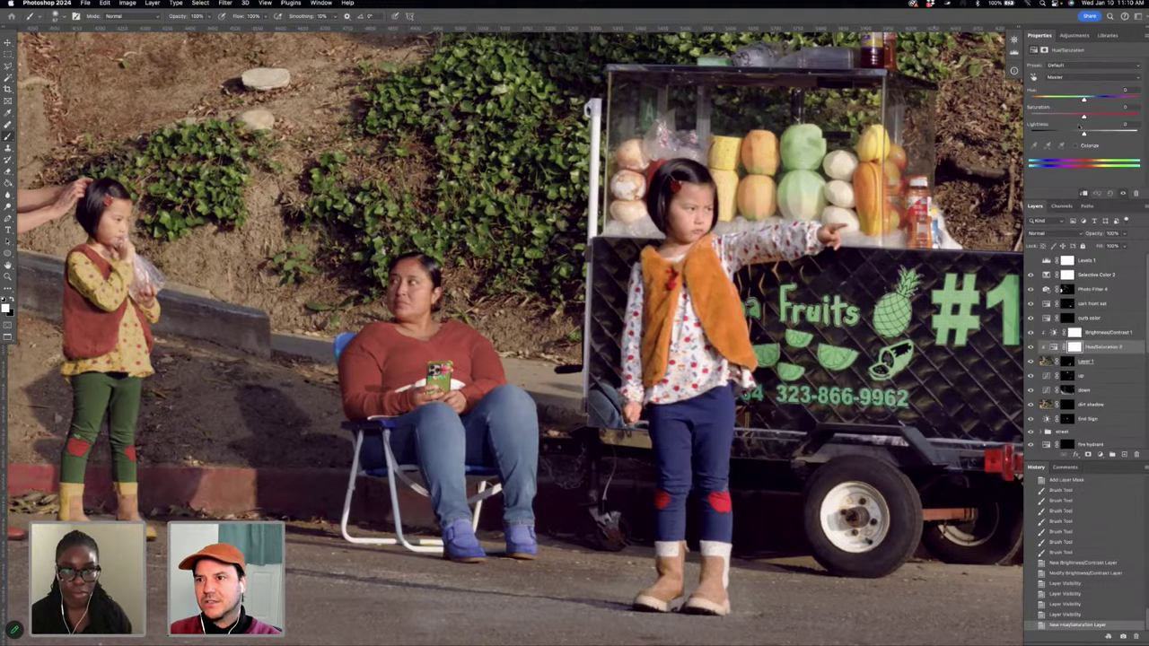
click(1070, 118)
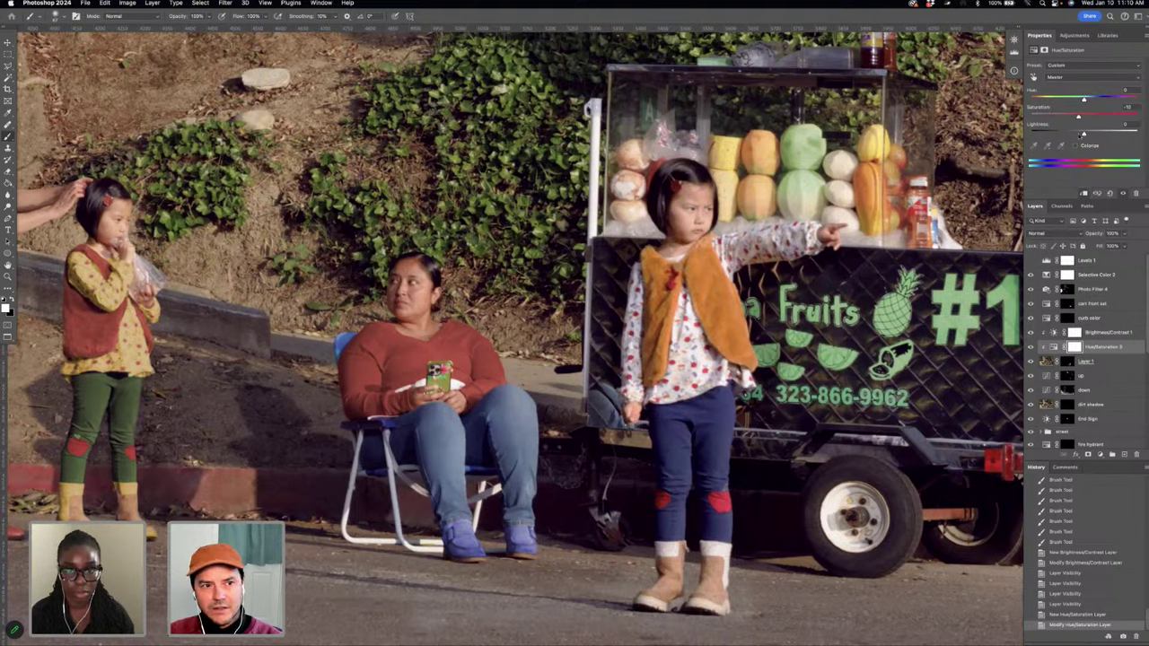
drag(1084, 134, 1084, 134)
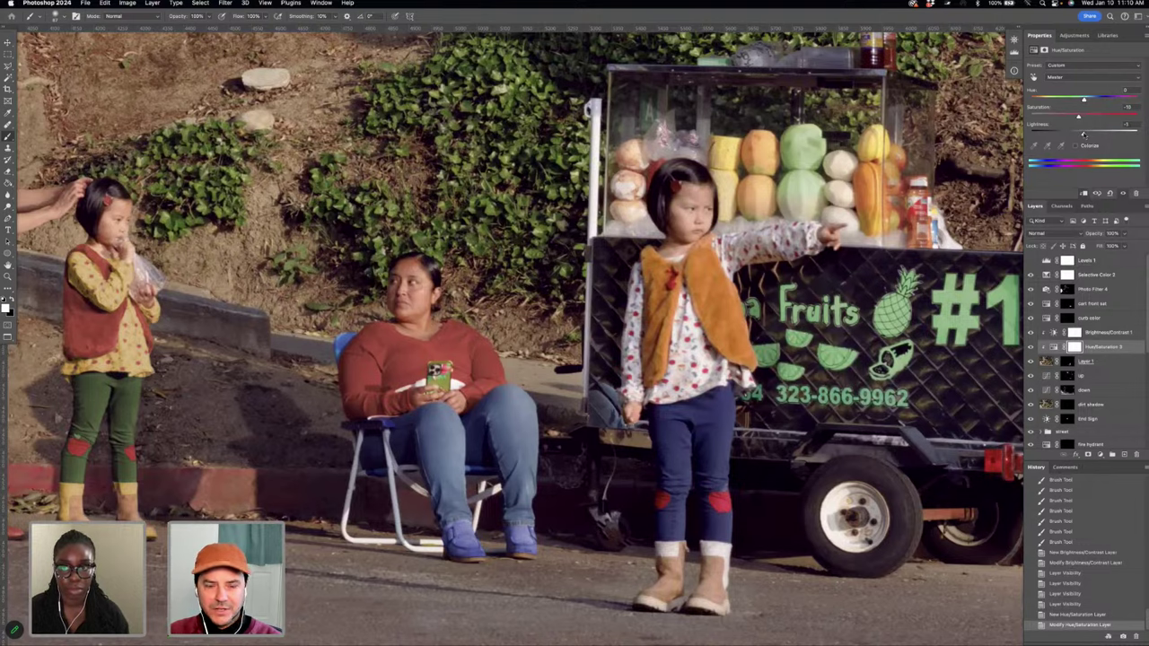
- Examine the composite as a whole, from the street figures up to the hillside stairs and sky
key(super+0)
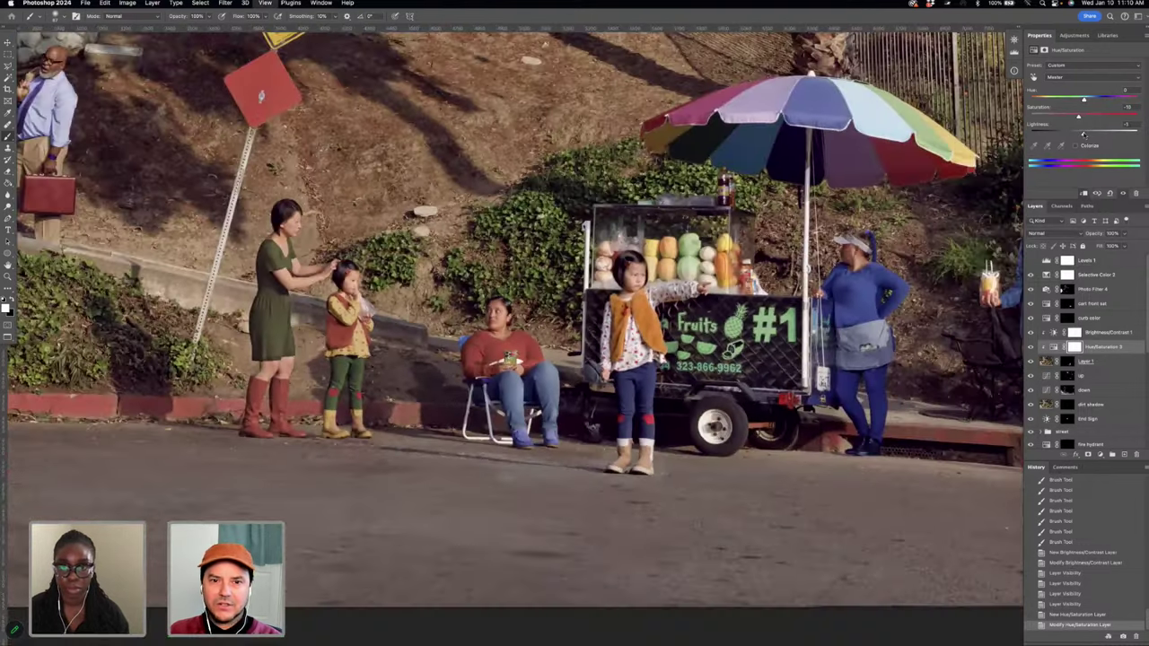
scroll(511, 269, up, 3)
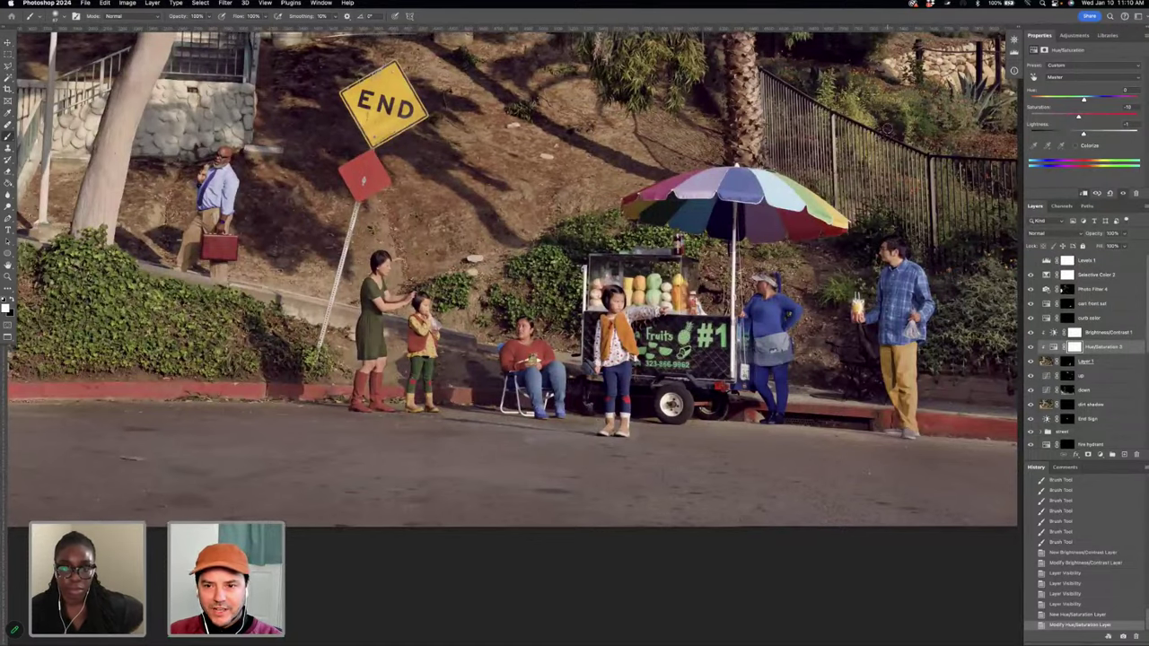
scroll(887, 128, up, 3)
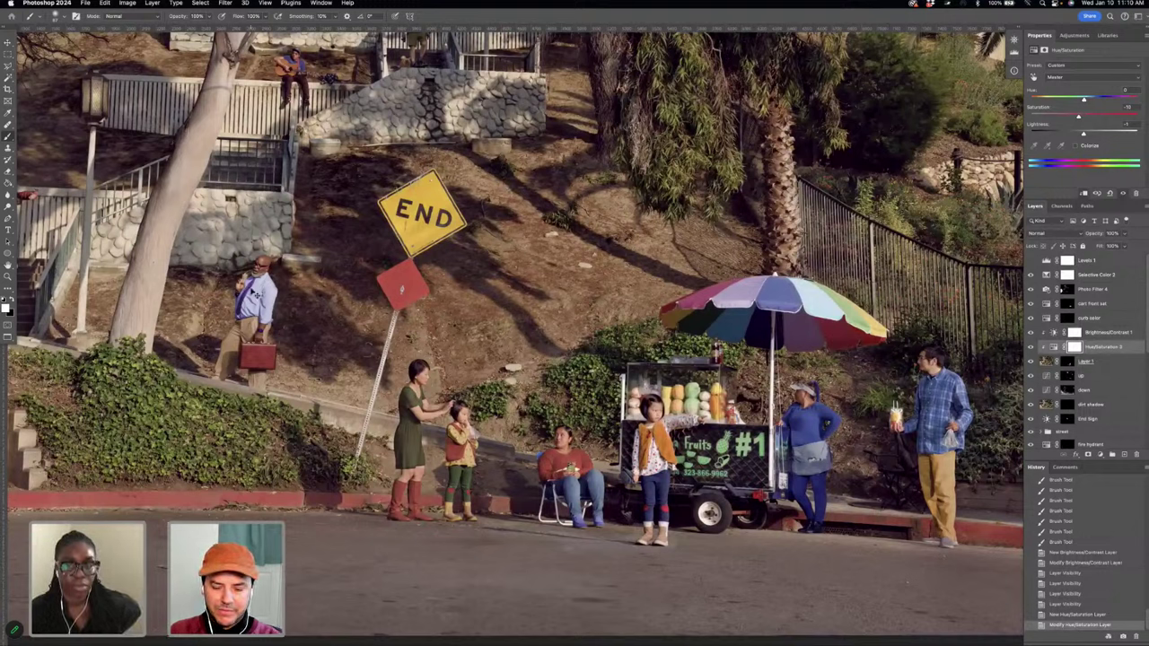
key(super+minus)
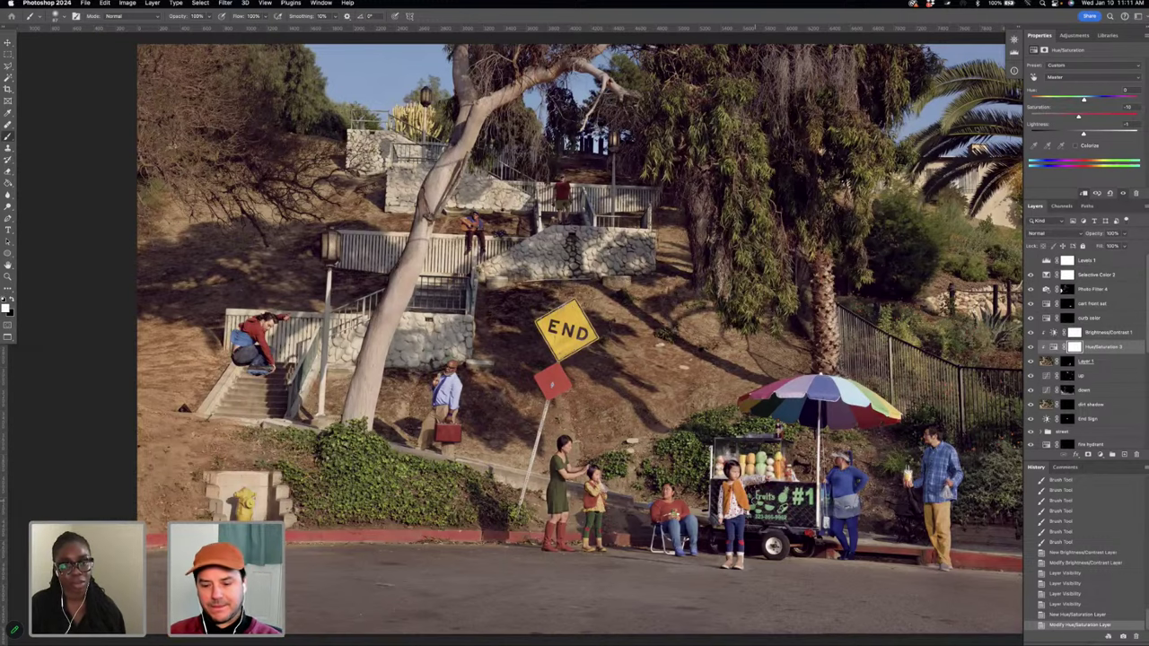
- Examine the whole composite and the street figures around the fruit cart, ending close on the girl in the orange vest
key(super+minus)
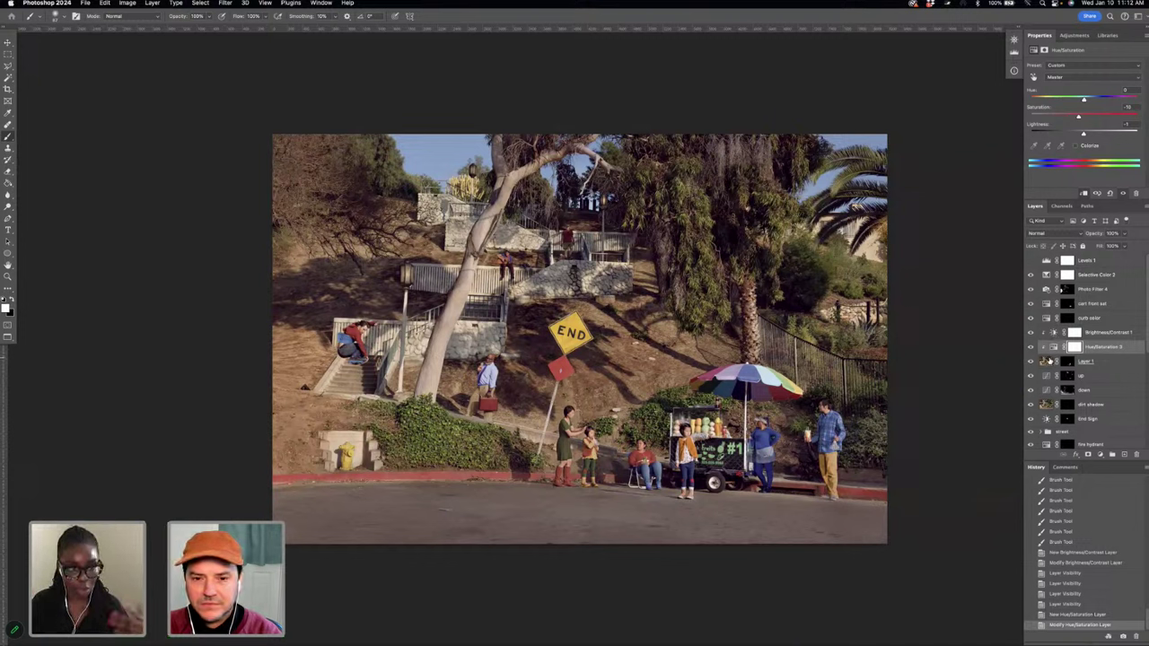
key(super+0)
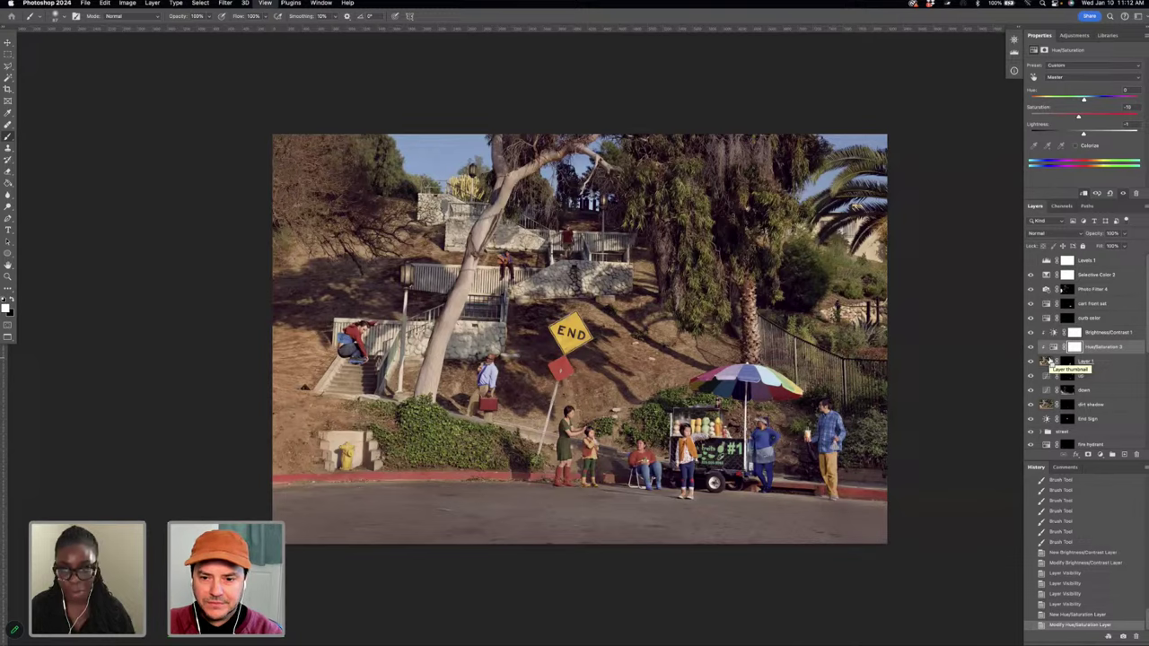
key(super+equal)
key(super+equal)
key(super+equal)
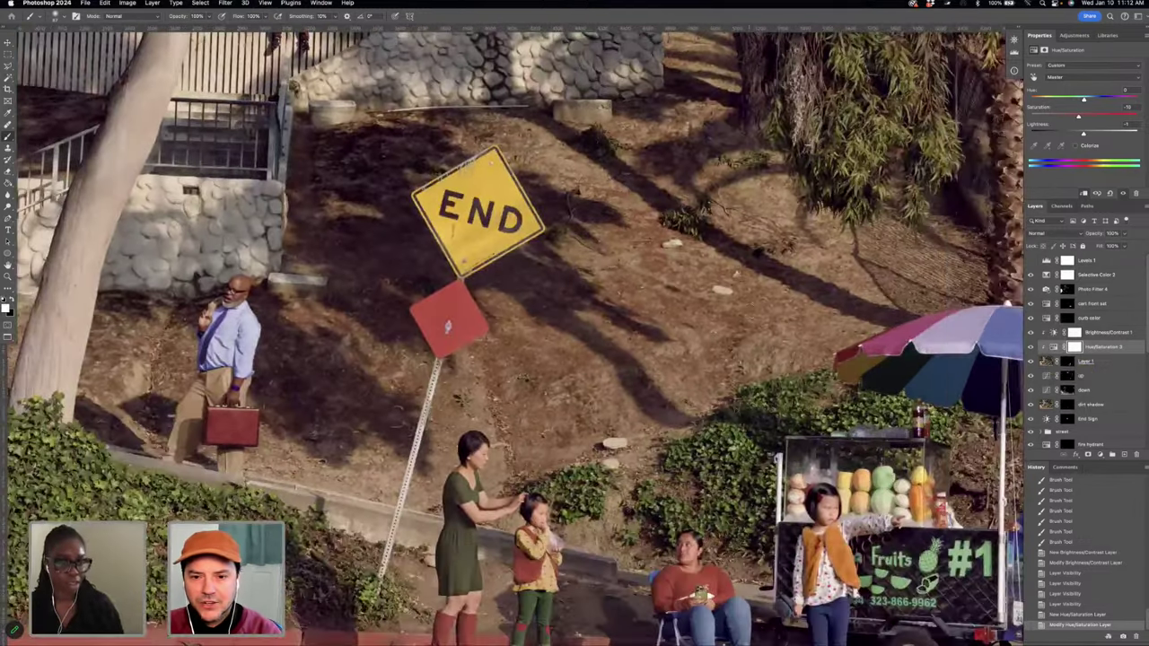
scroll(752, 310, down, 5)
scroll(752, 310, right, 4)
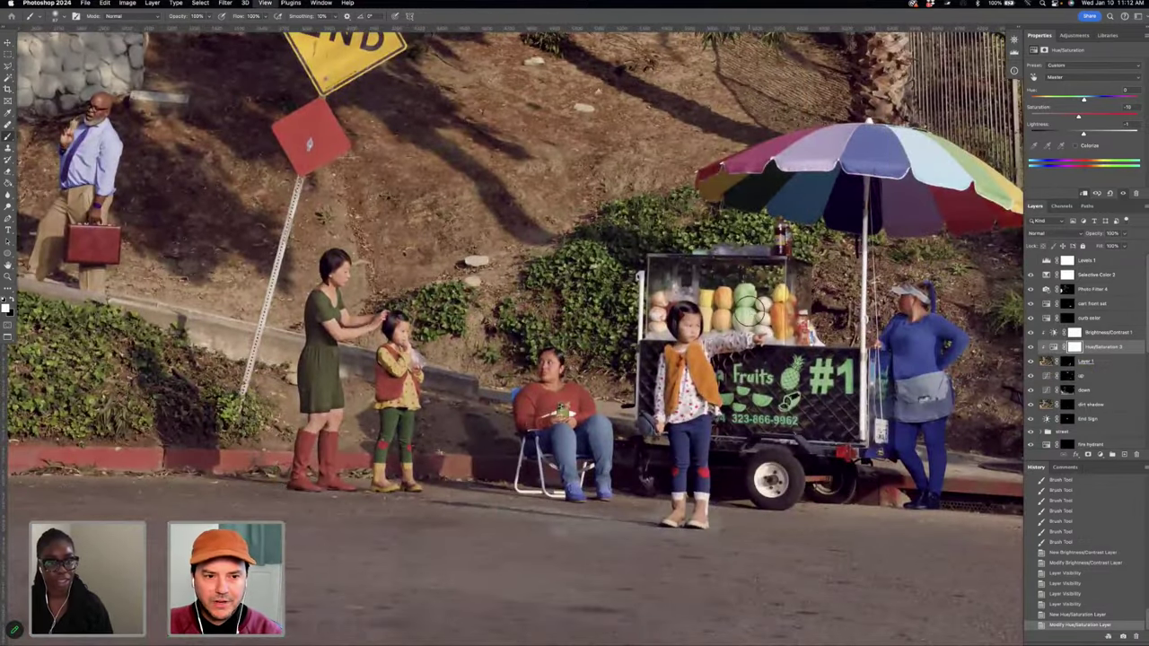
scroll(513, 335, down, 4)
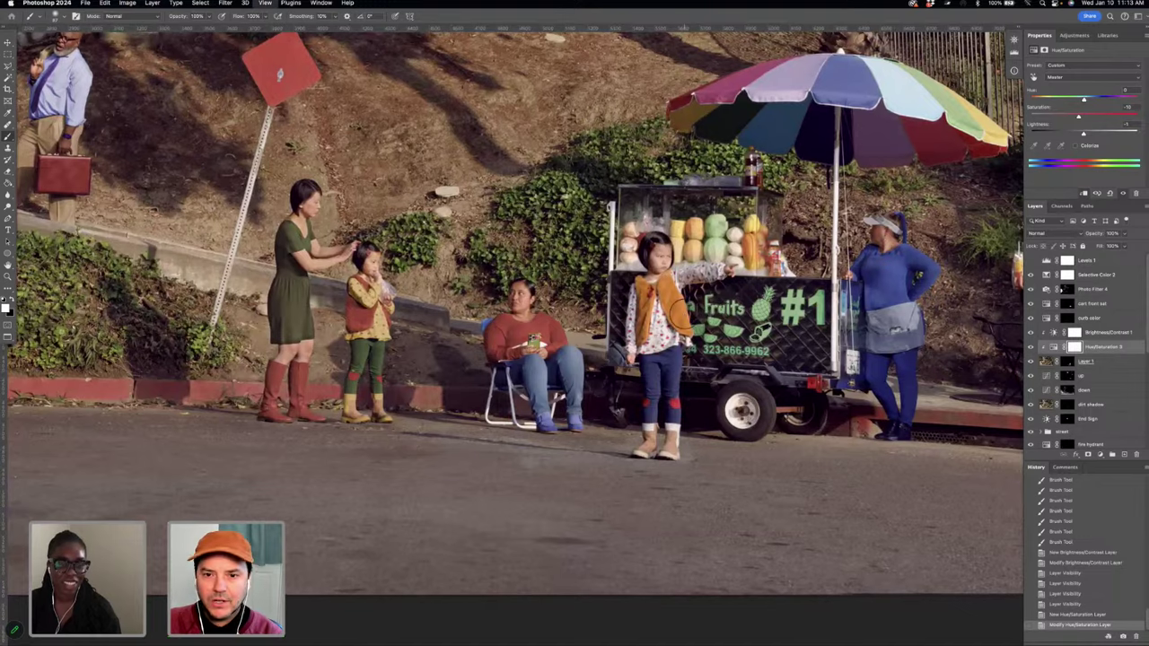
scroll(586, 339, up, 3)
scroll(586, 339, right, 3)
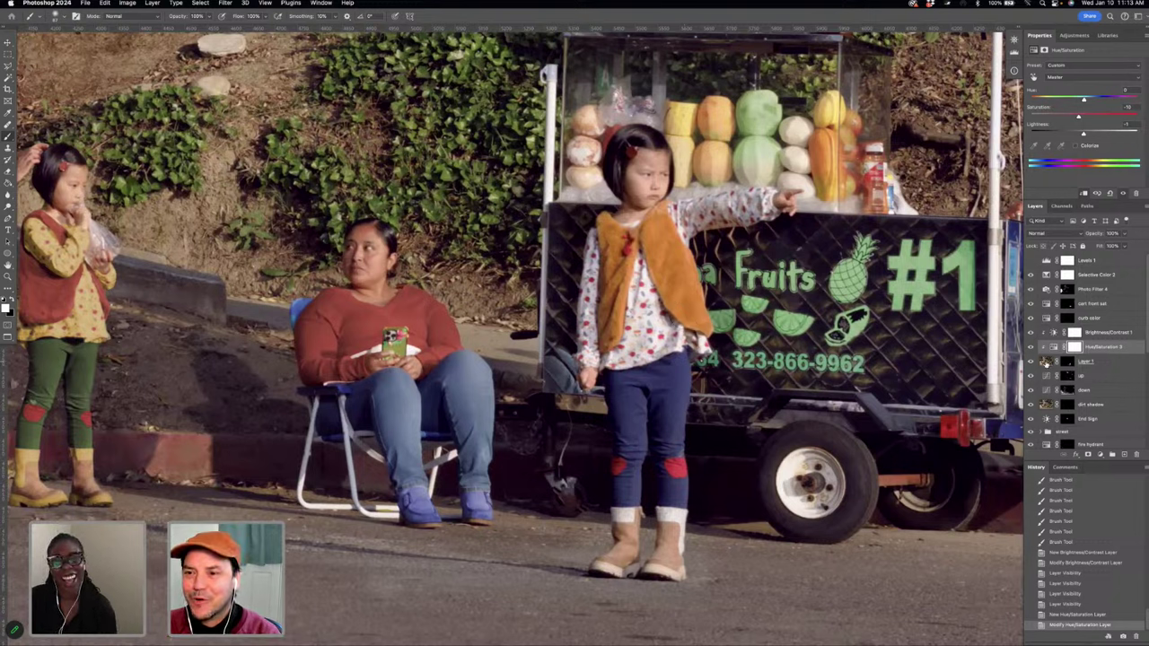
- Make the image content of Layer 1 active and switch to the lasso selection tools
click(1045, 361)
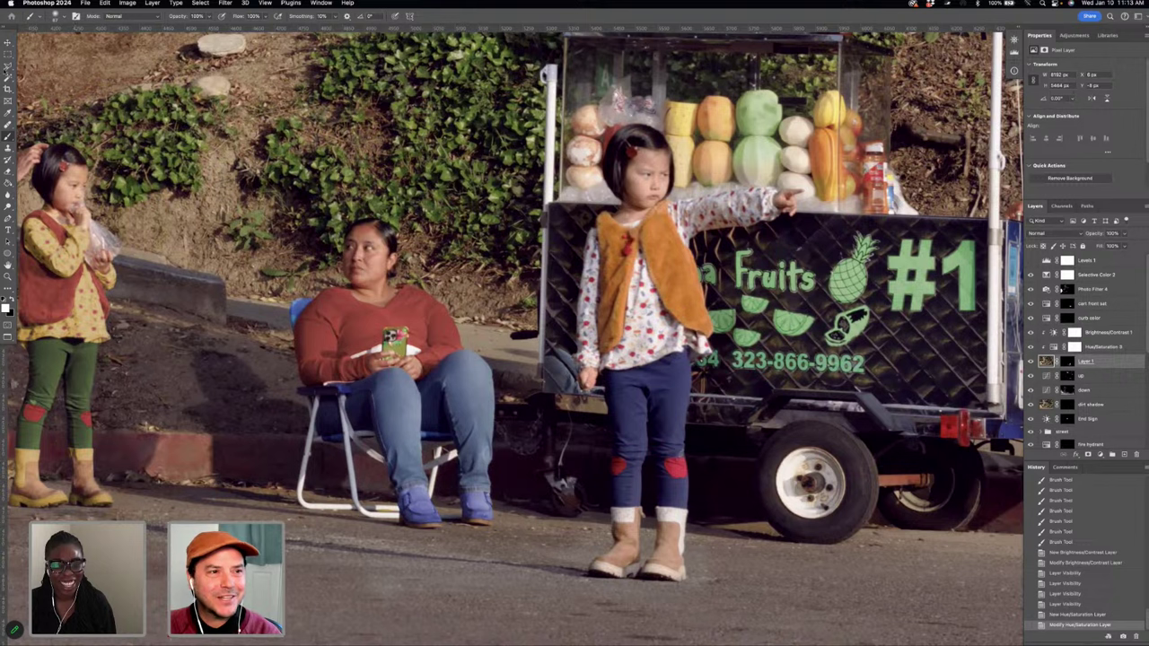
click(8, 69)
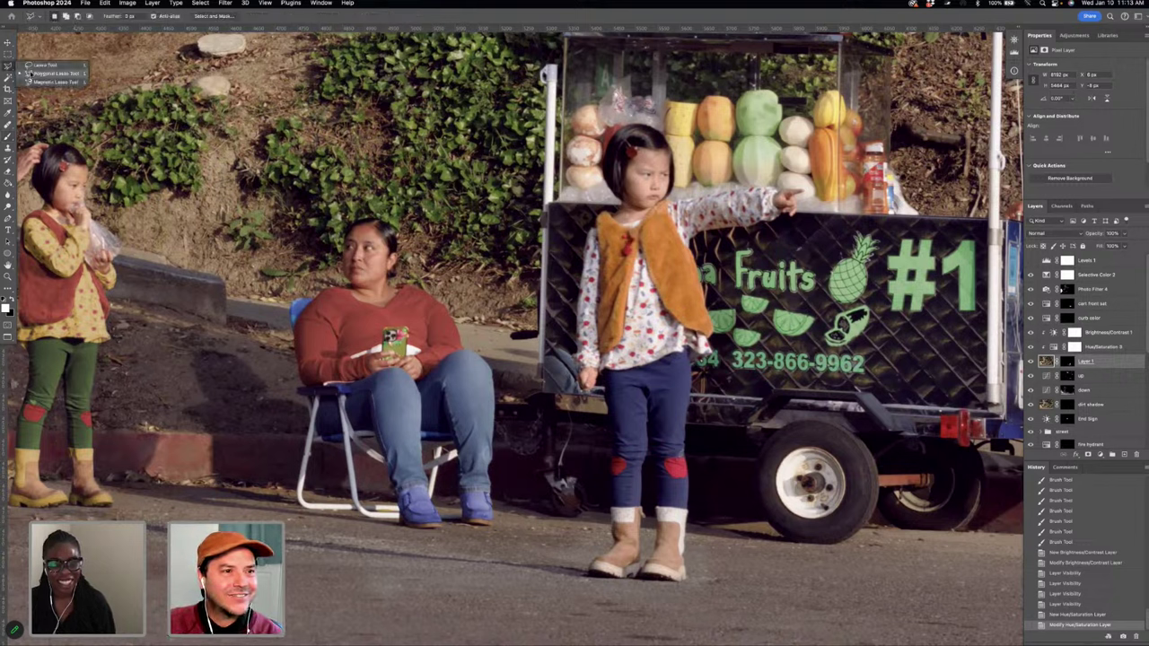
- Select the pointing girl's patterned shirt body and hanging sleeve around the orange vest with the Magnetic Lasso
click(54, 82)
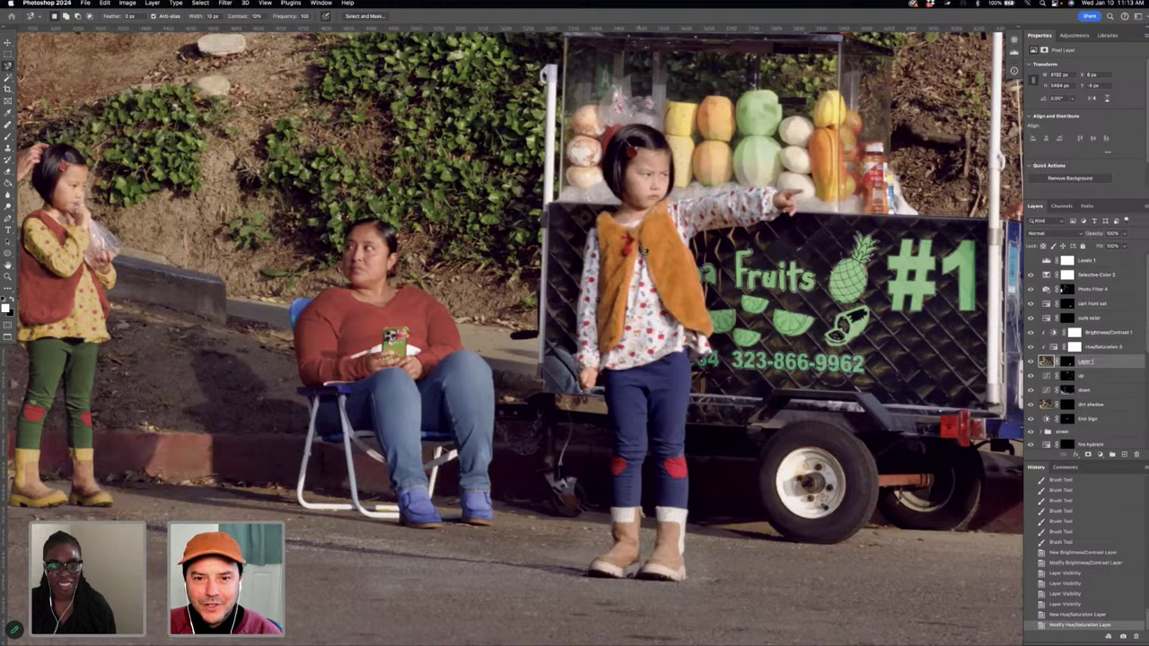
click(642, 251)
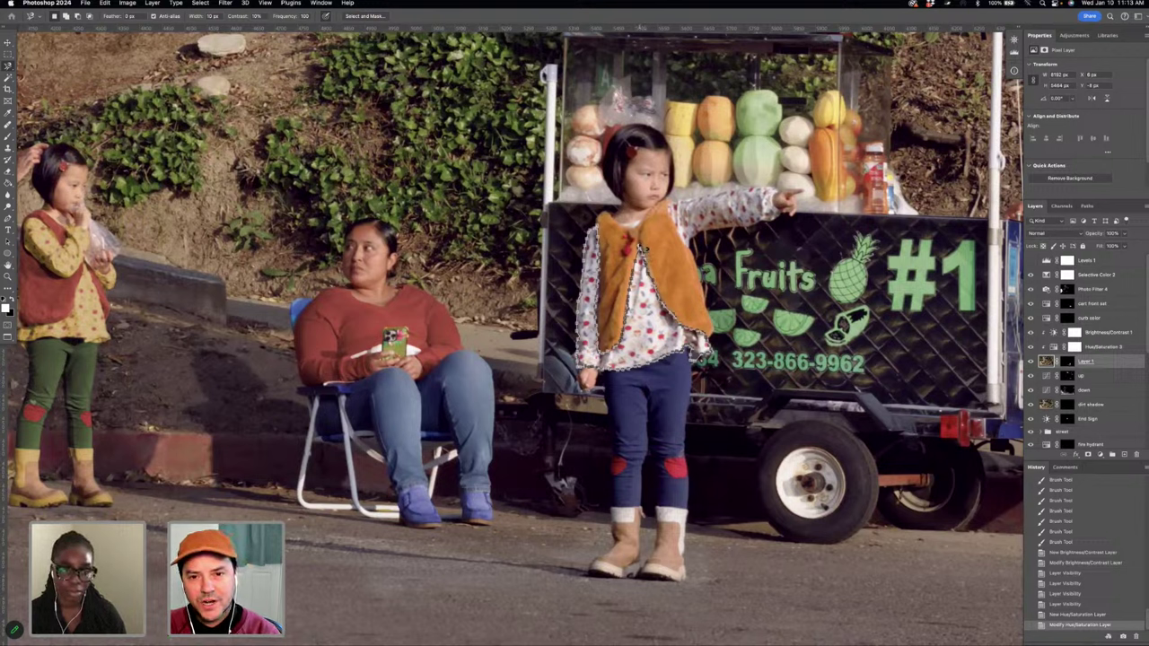
double_click(642, 247)
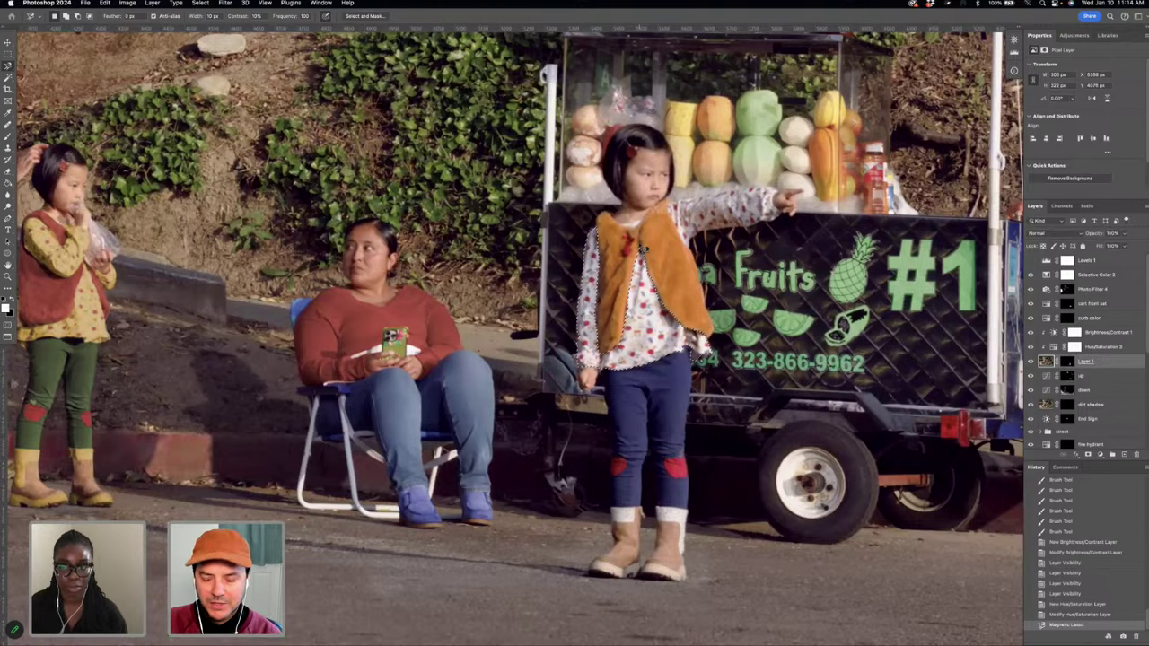
- Add a Hue/Saturation adjustment layer clipped to Layer 1 from the shirt selection and turn on Colorize
key(super+h)
key(super+equal)
key(super+equal)
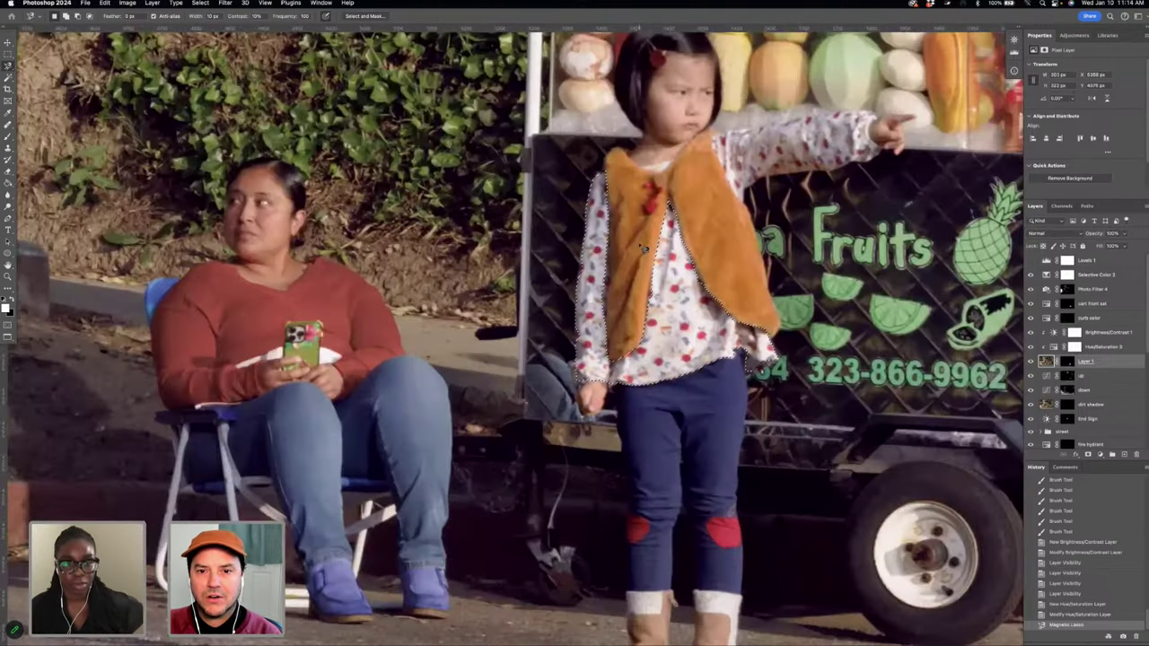
scroll(643, 247, right, 5)
scroll(642, 247, up, 2)
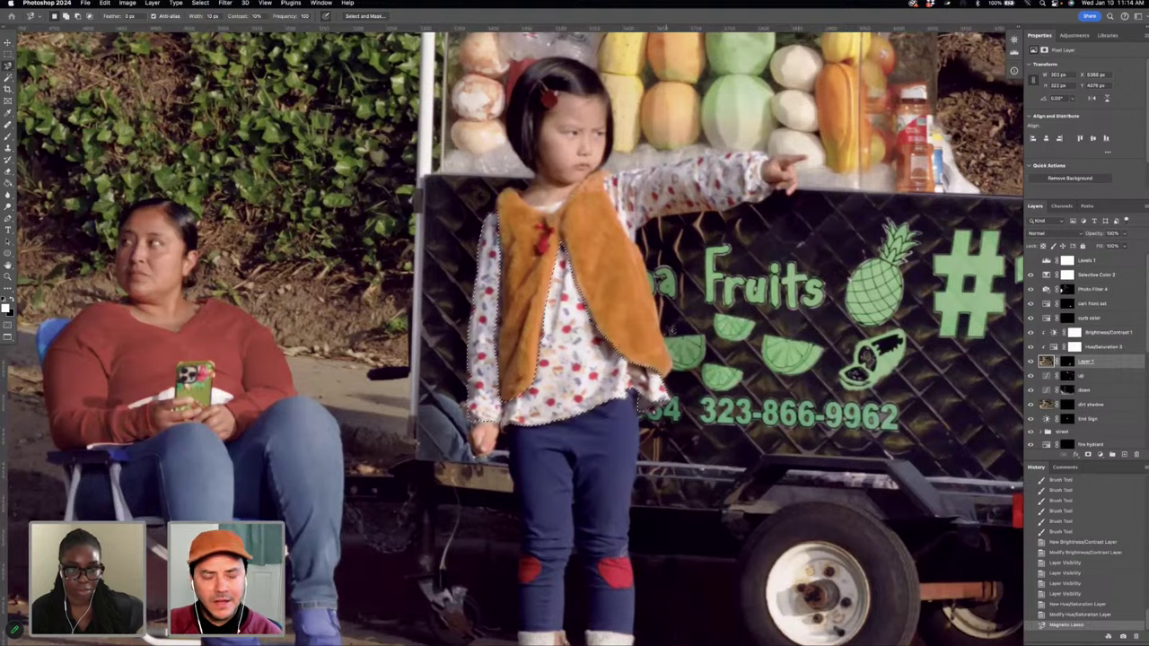
key(super+alt+u)
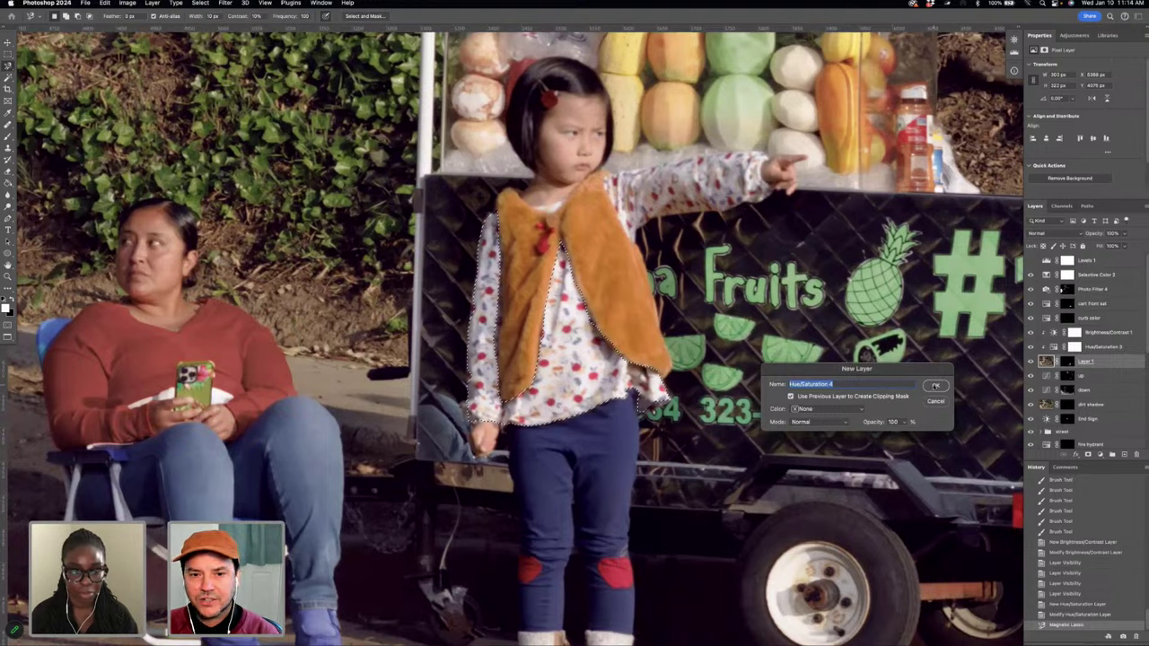
click(935, 385)
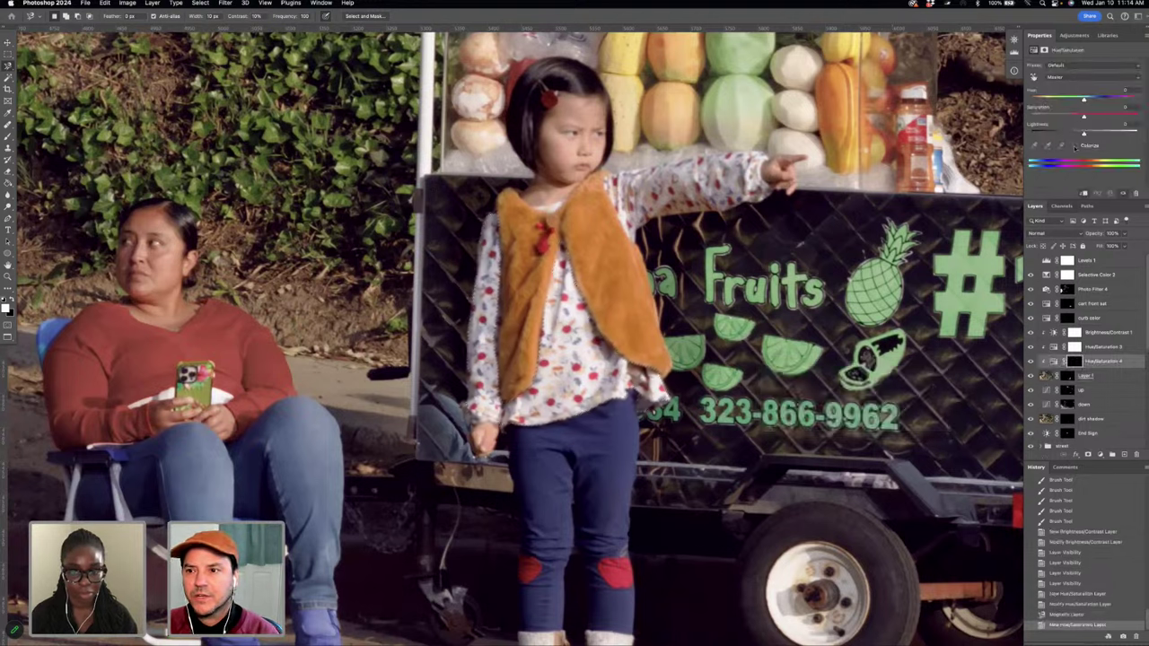
click(1075, 146)
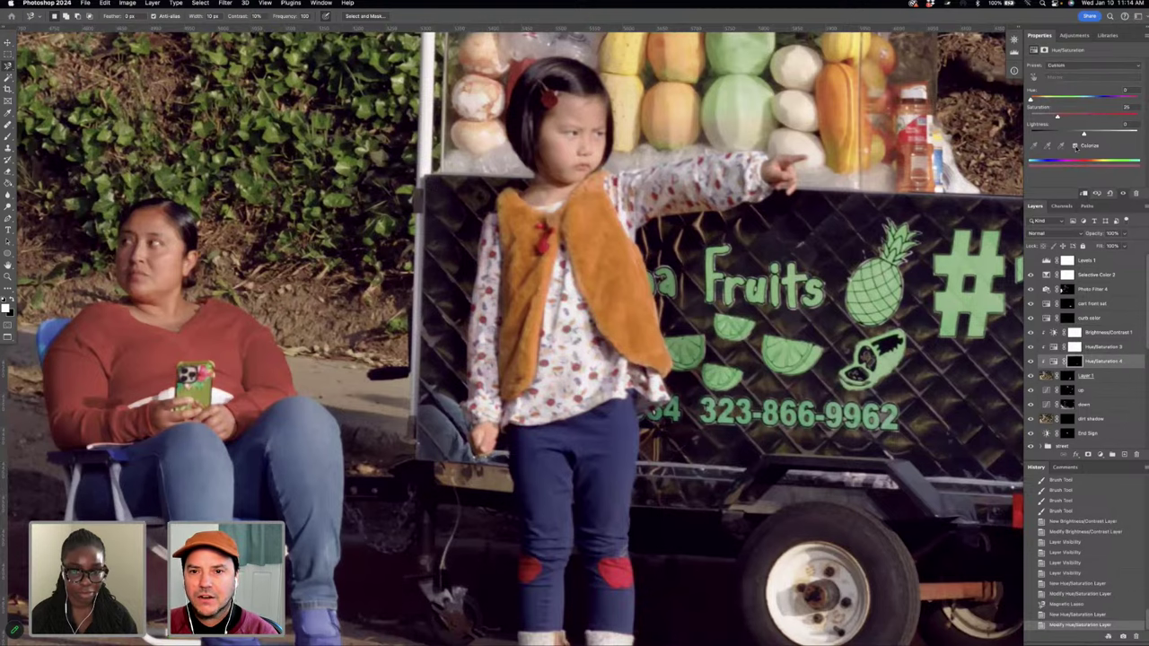
- Tint the shirt yellow like the other girl's with hue 42 and saturation 68, and lower the lightness slightly
scroll(808, 150, left, 5)
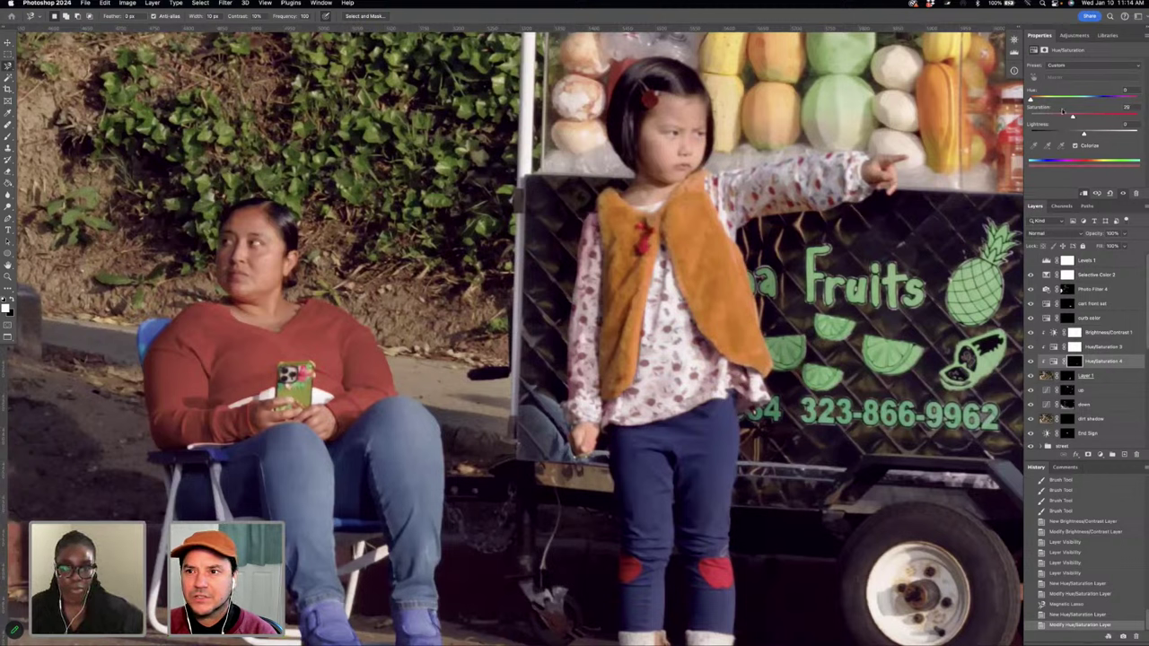
click(1057, 100)
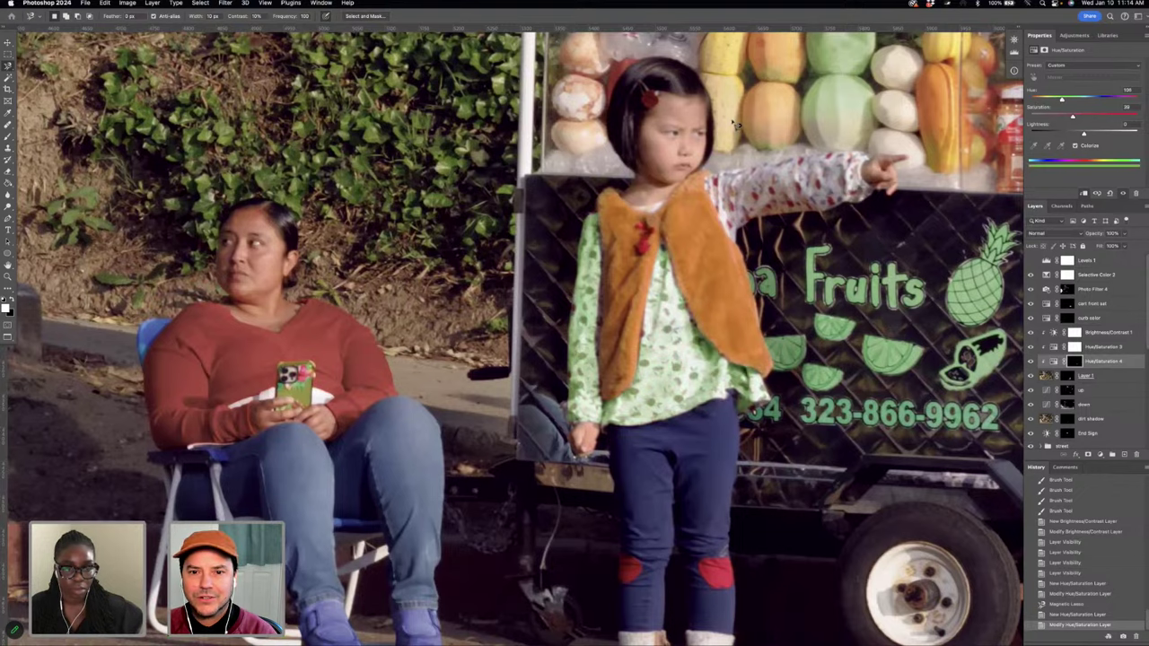
scroll(735, 124, left, 6)
scroll(734, 124, left, 4)
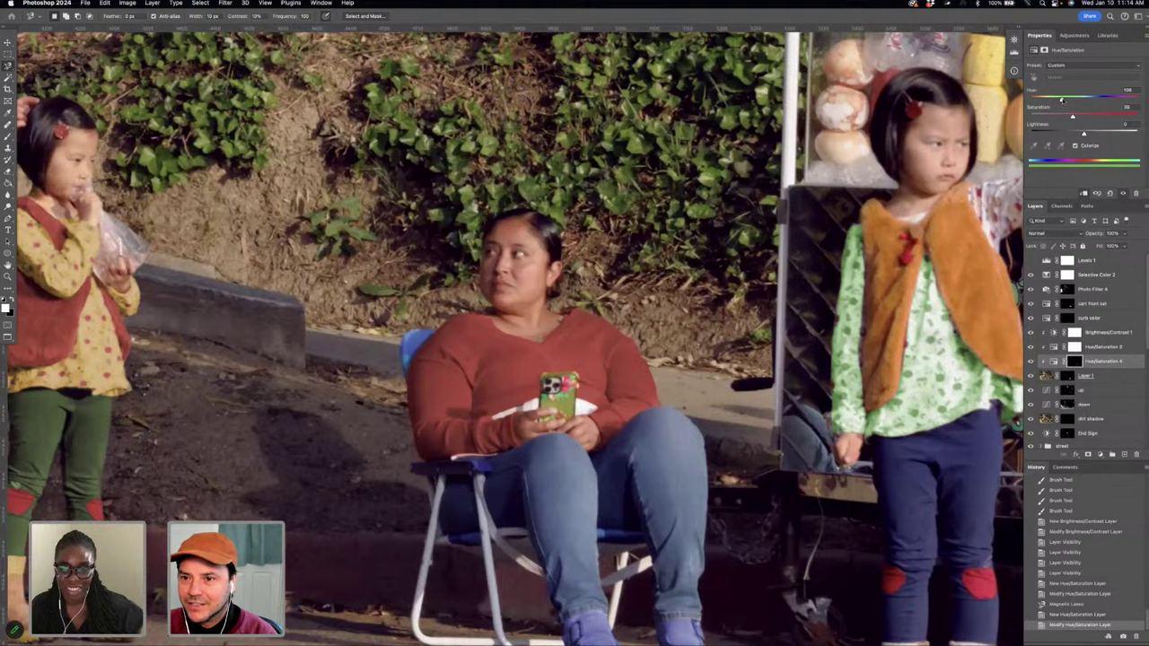
mouse_move(1062, 100)
mouse_down()
mouse_move(1135, 102)
mouse_move(1046, 101)
mouse_up()
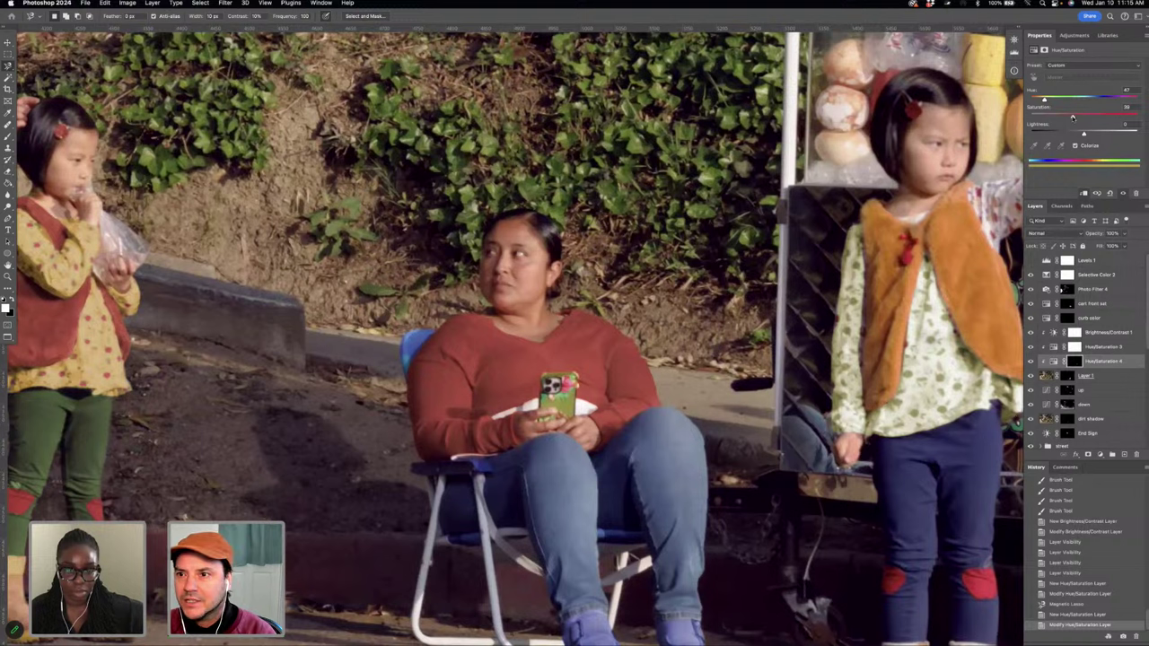
drag(1072, 117, 1100, 117)
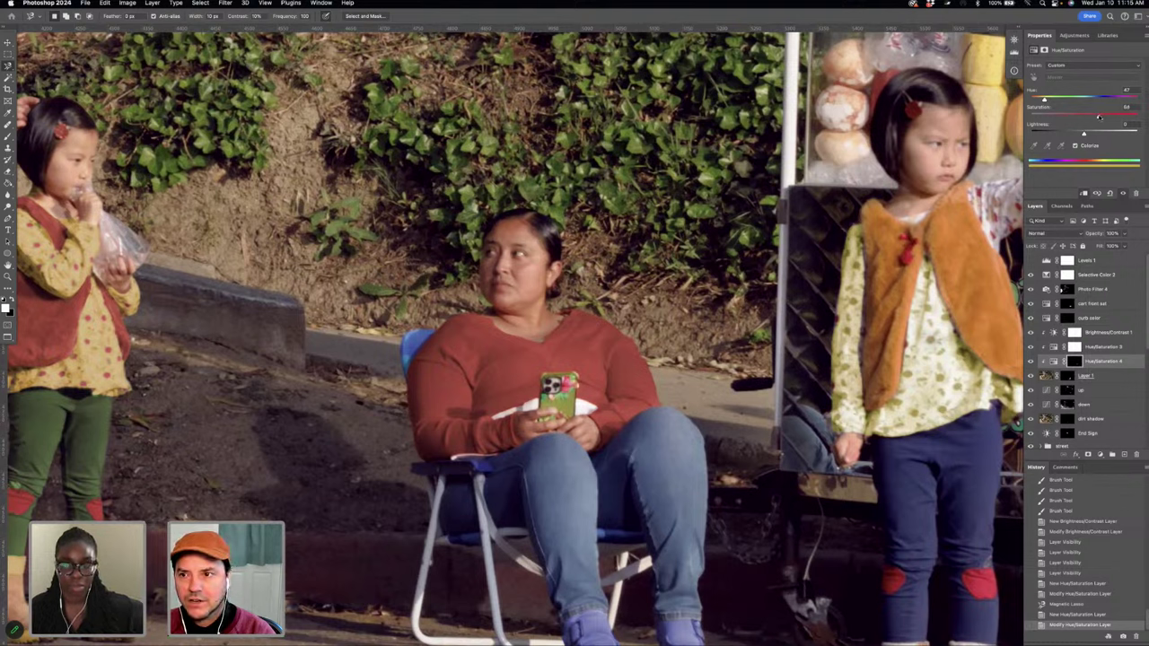
drag(1084, 134, 1077, 133)
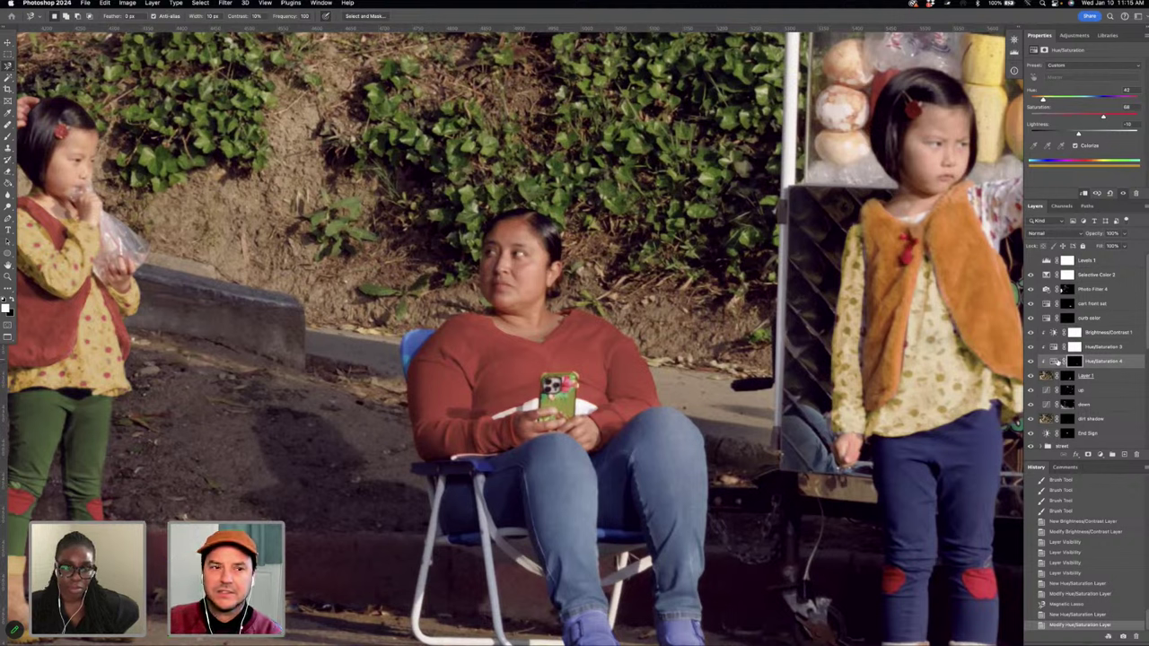
- Try darkening the shirt with an unmasked clipped Curves layer, and return the history to the Hue/Saturation adjustment
key(super+alt+m)
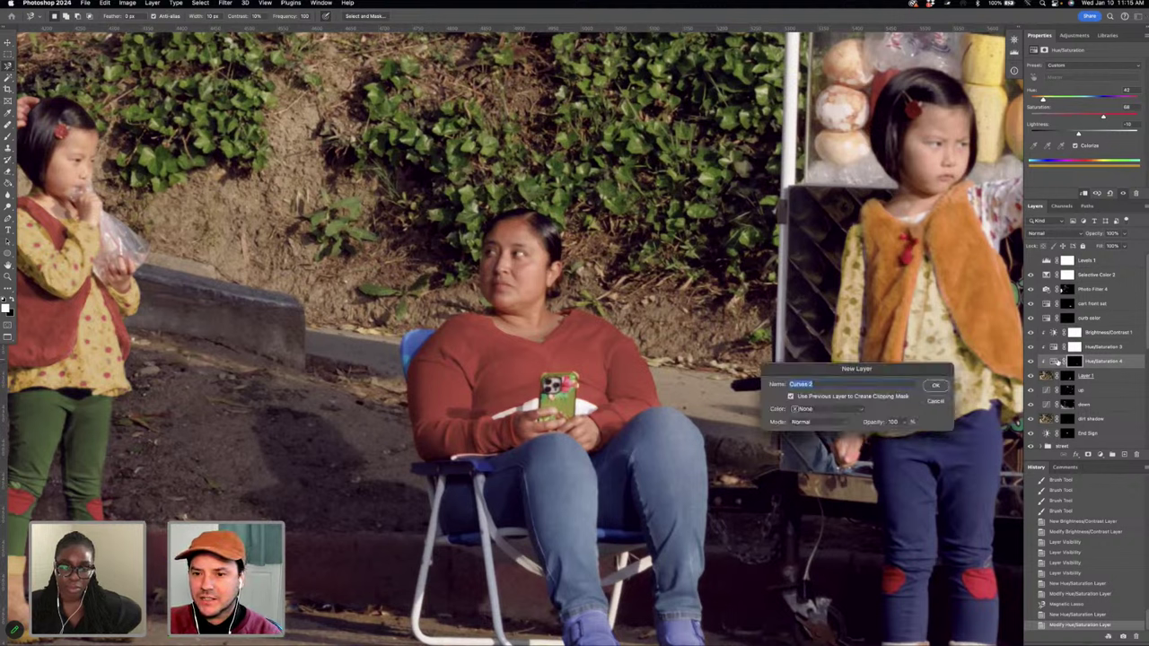
click(935, 386)
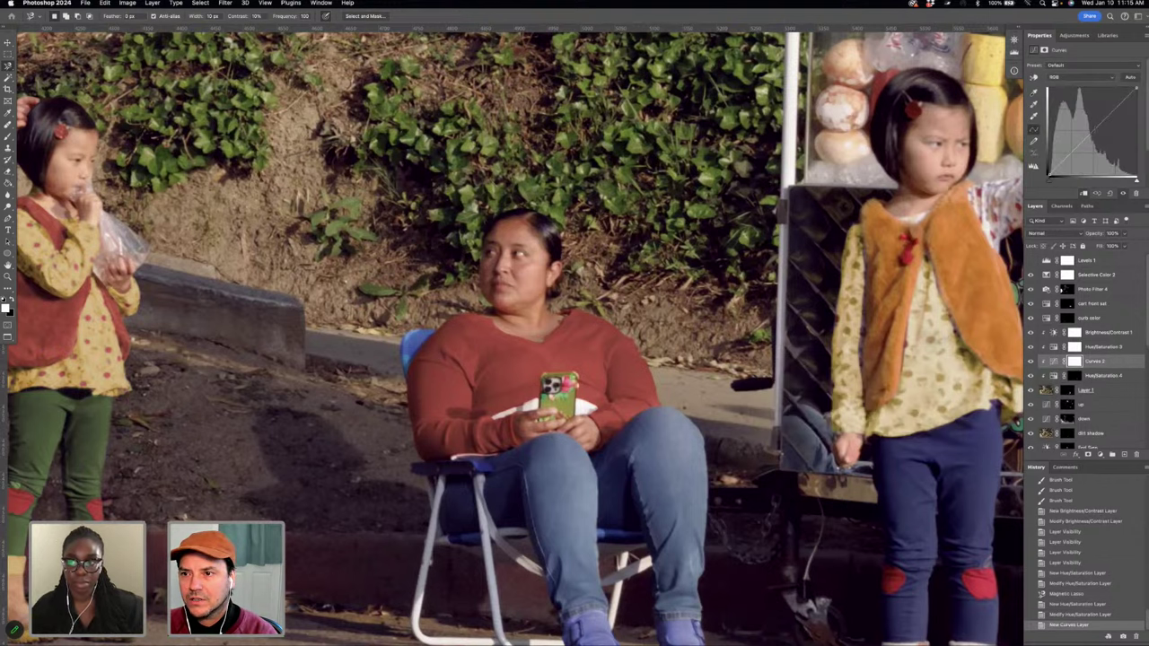
click(1095, 133)
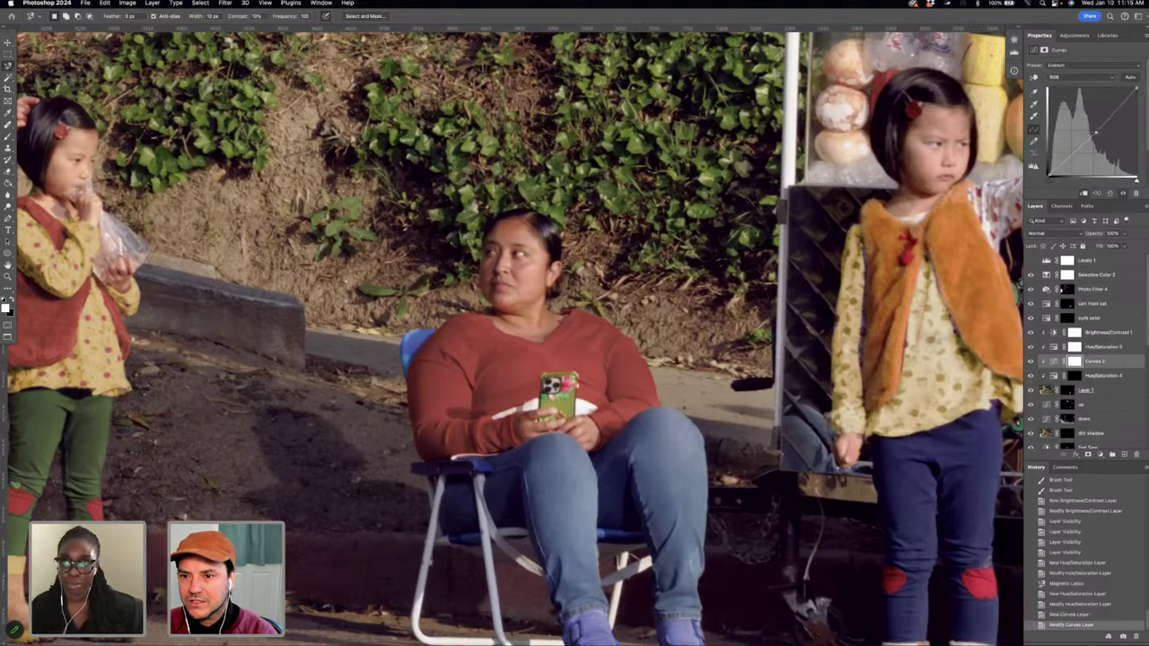
drag(1096, 133, 1097, 136)
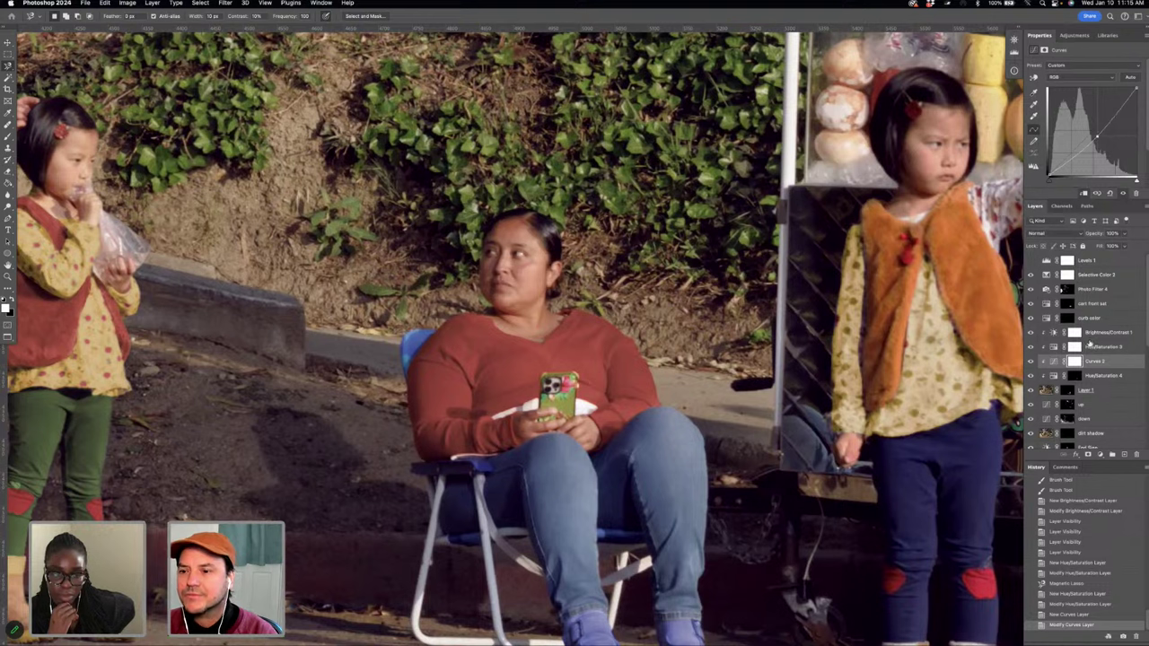
click(1071, 604)
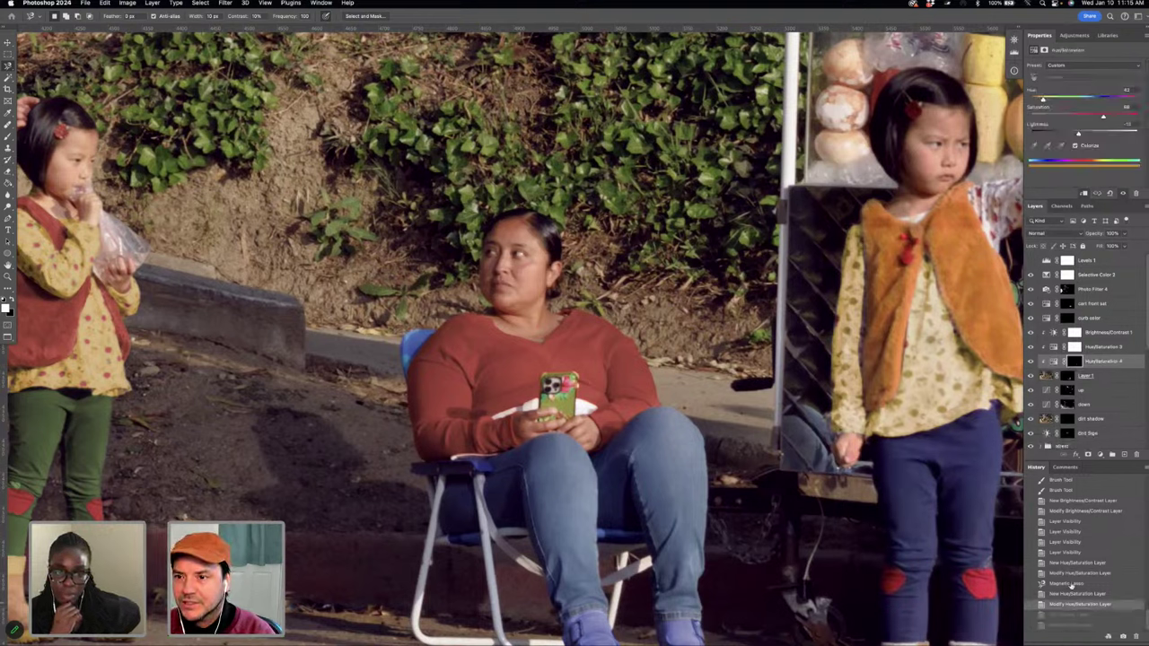
- Load the shirt selection from the Hue/Saturation 4 mask and add a clipped Curves layer that darkens its midtones
super+click(1074, 362)
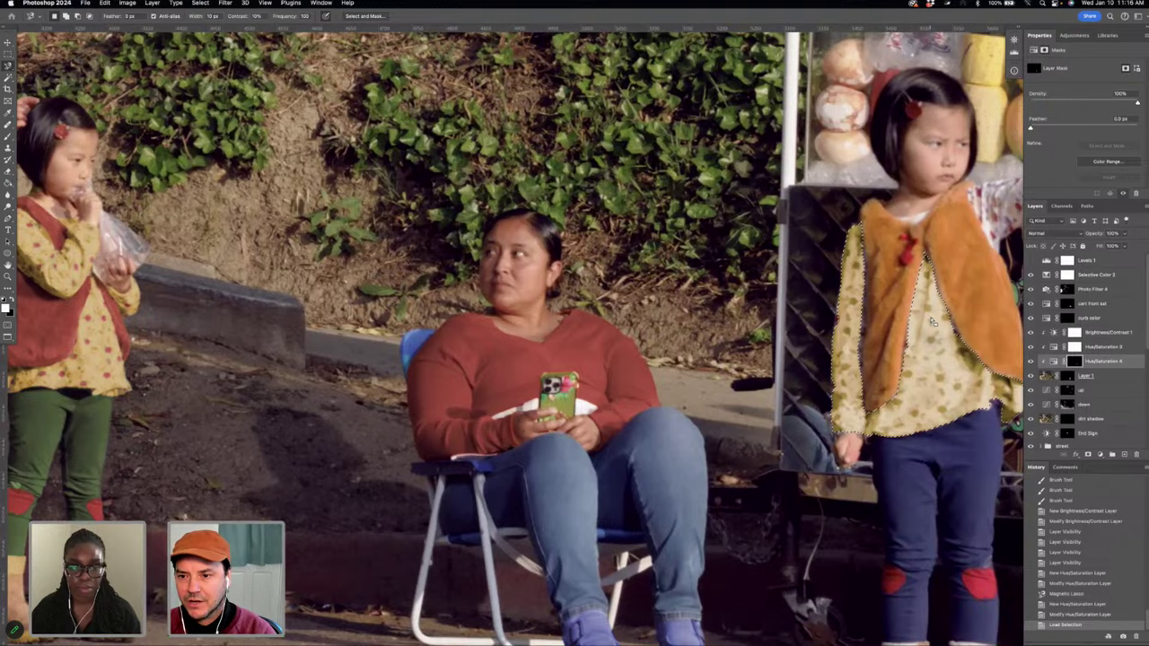
scroll(932, 323, right, 3)
scroll(932, 322, up, 1)
scroll(934, 324, right, 1)
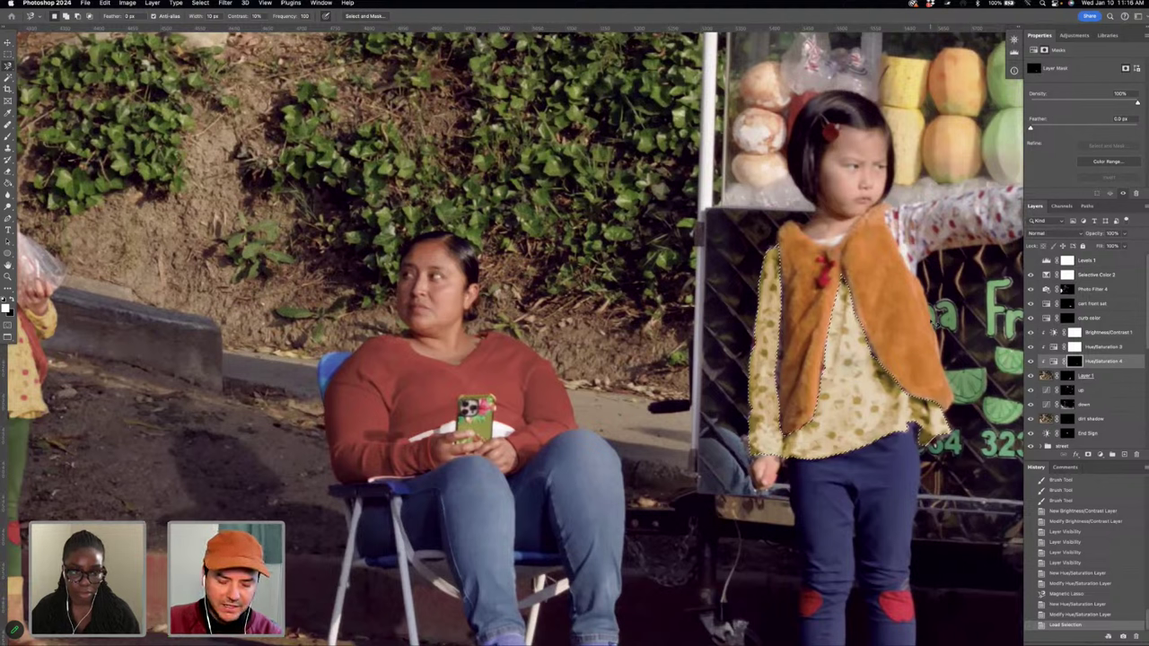
key(super+alt+m)
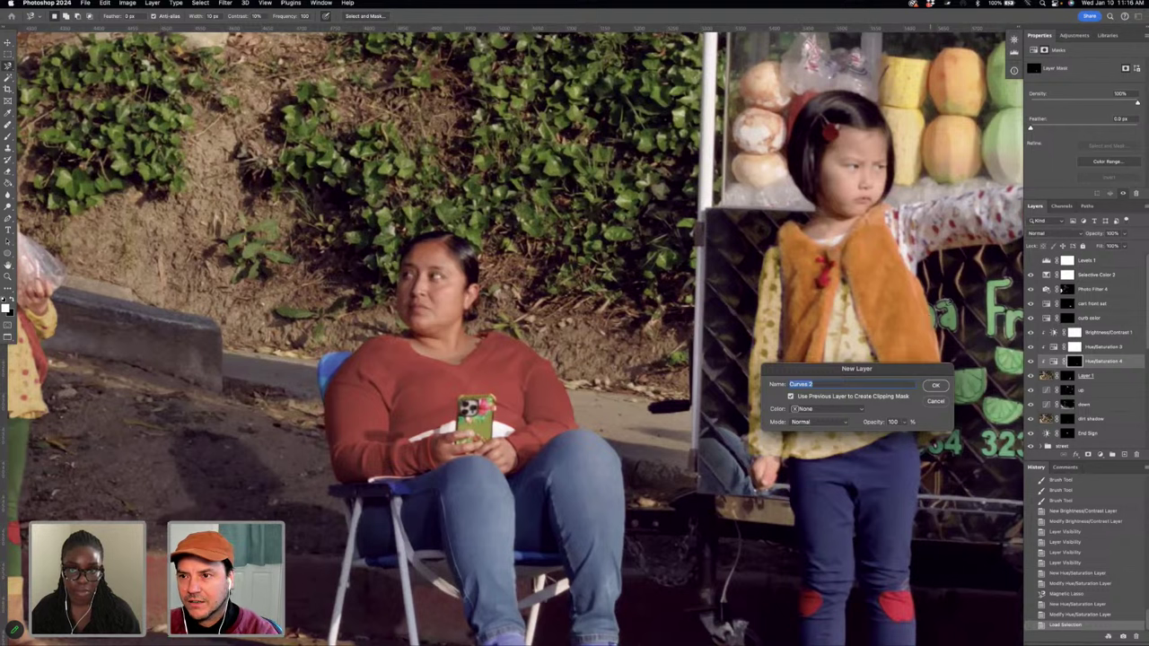
key(Return)
drag(1092, 133, 1104, 140)
scroll(880, 180, left, 5)
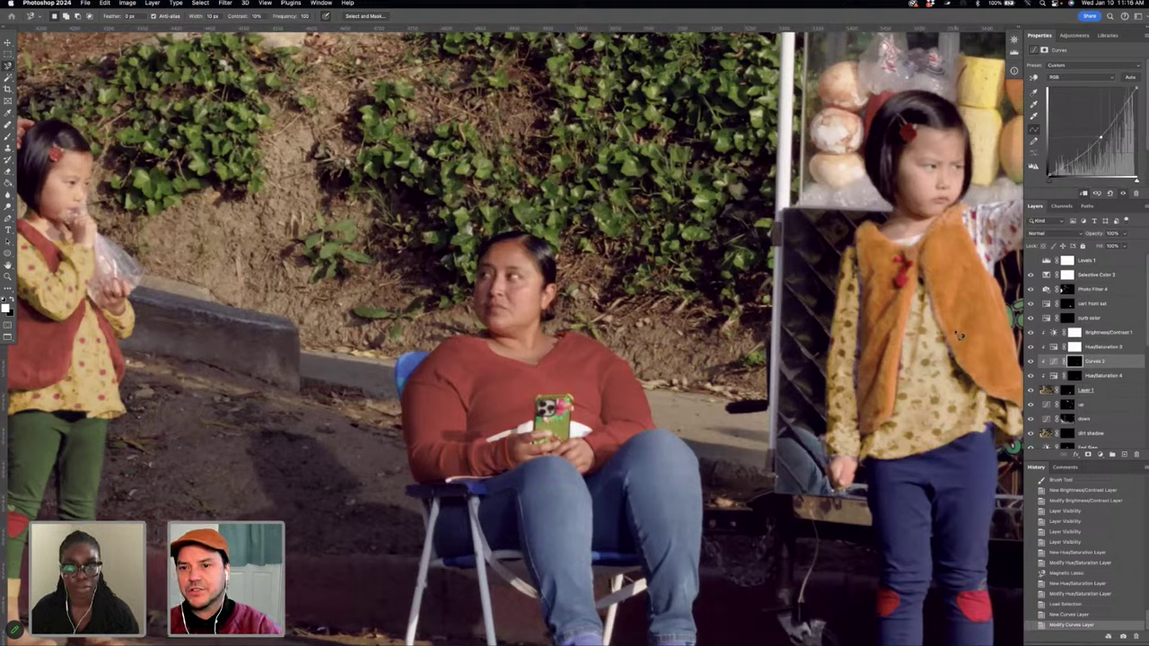
- Paint white with a small brush on the Curves 2 mask along the shirt's edges inside the vest opening
key(super+equal)
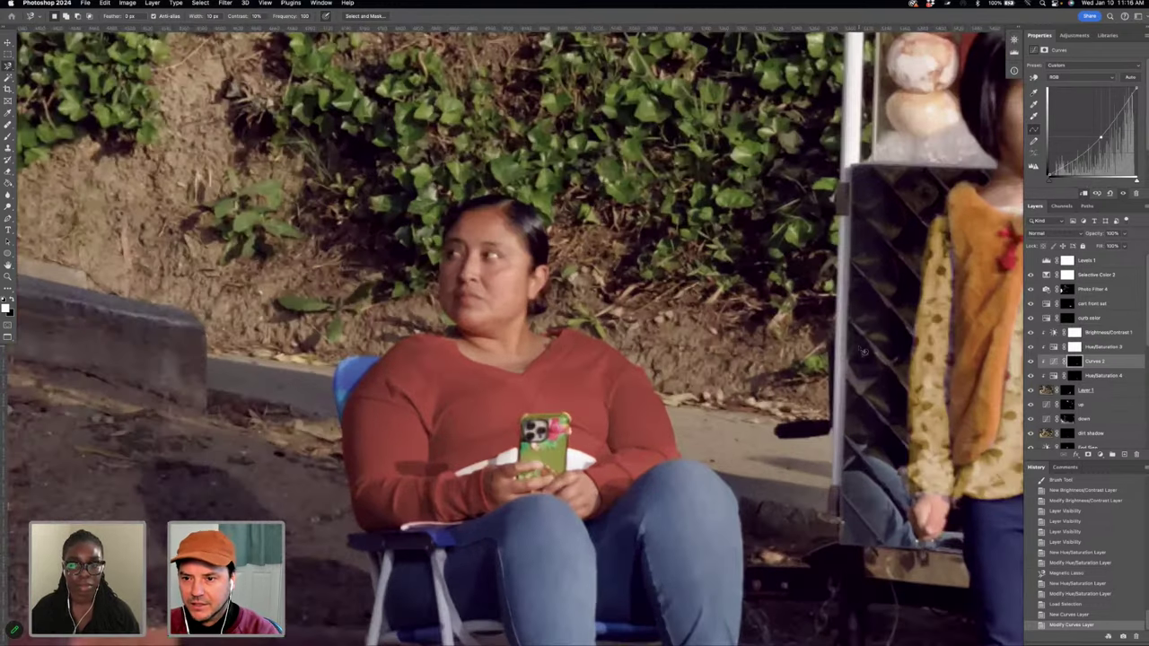
scroll(863, 352, right, 6)
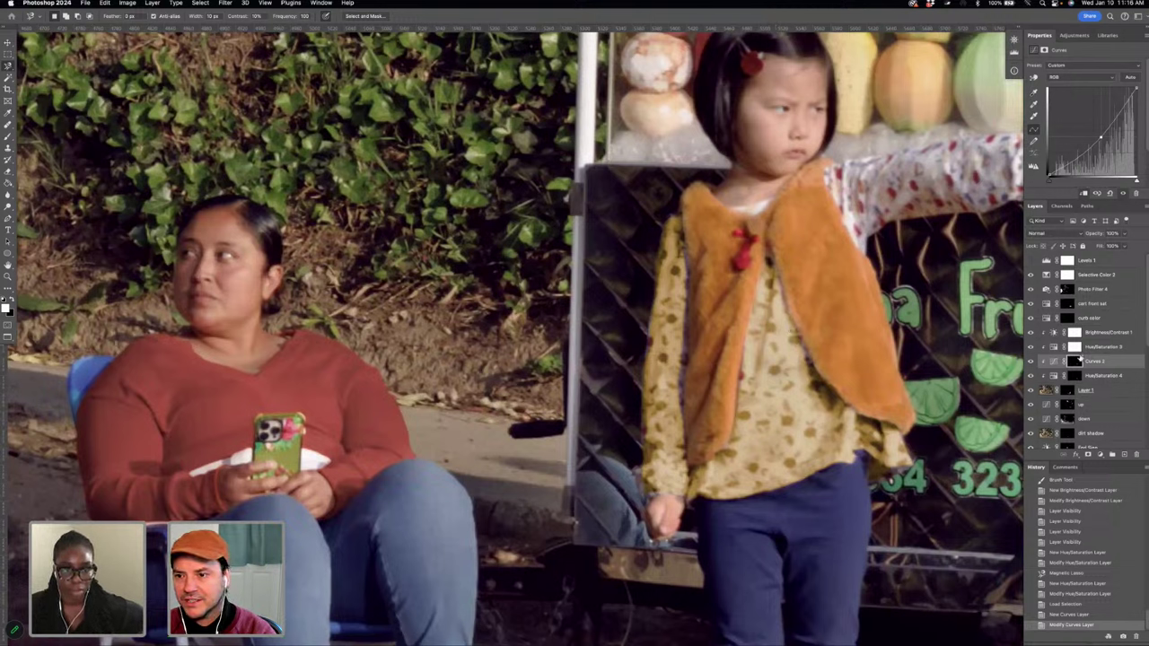
click(1075, 361)
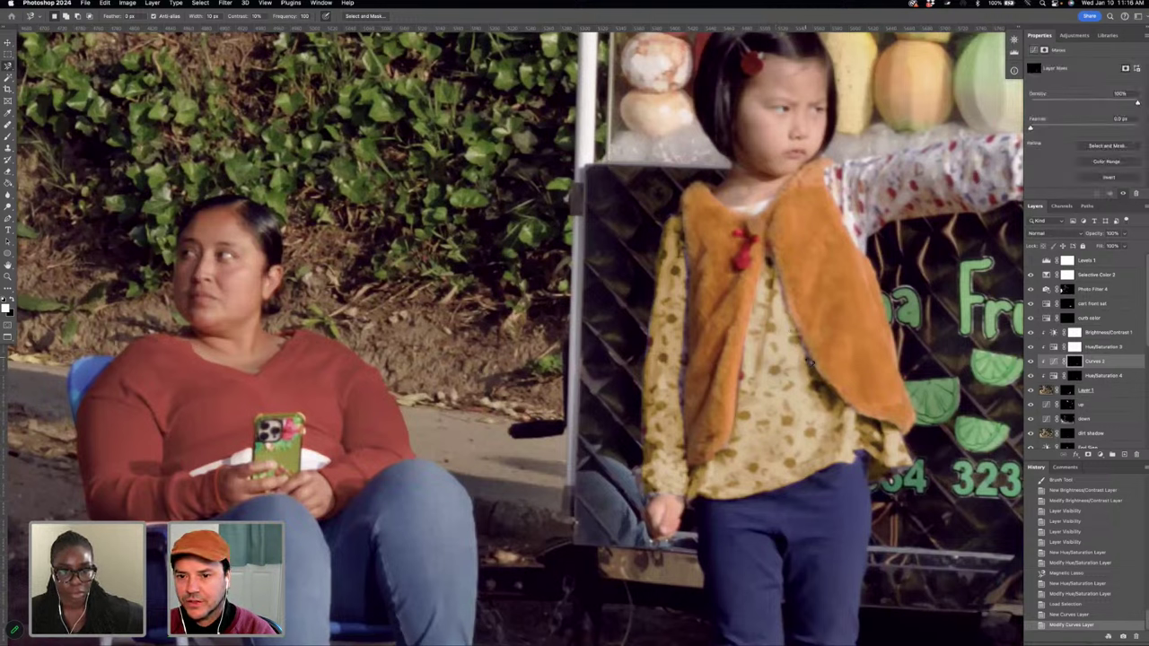
key(b)
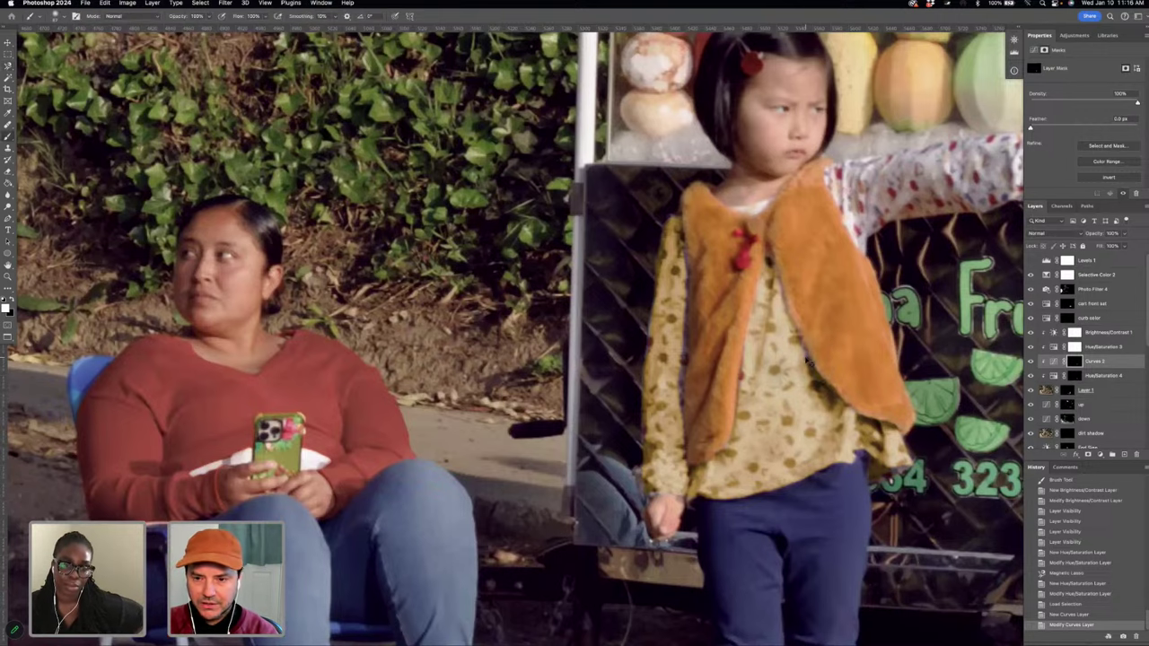
scroll(808, 362, up, 5)
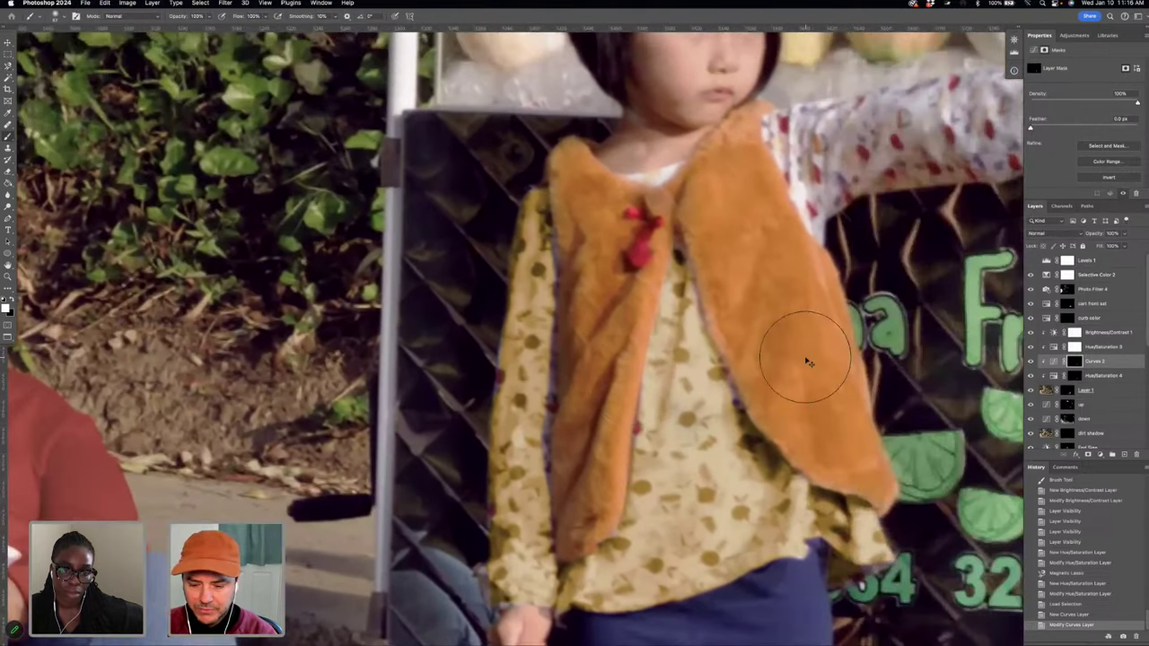
scroll(807, 362, up, 2)
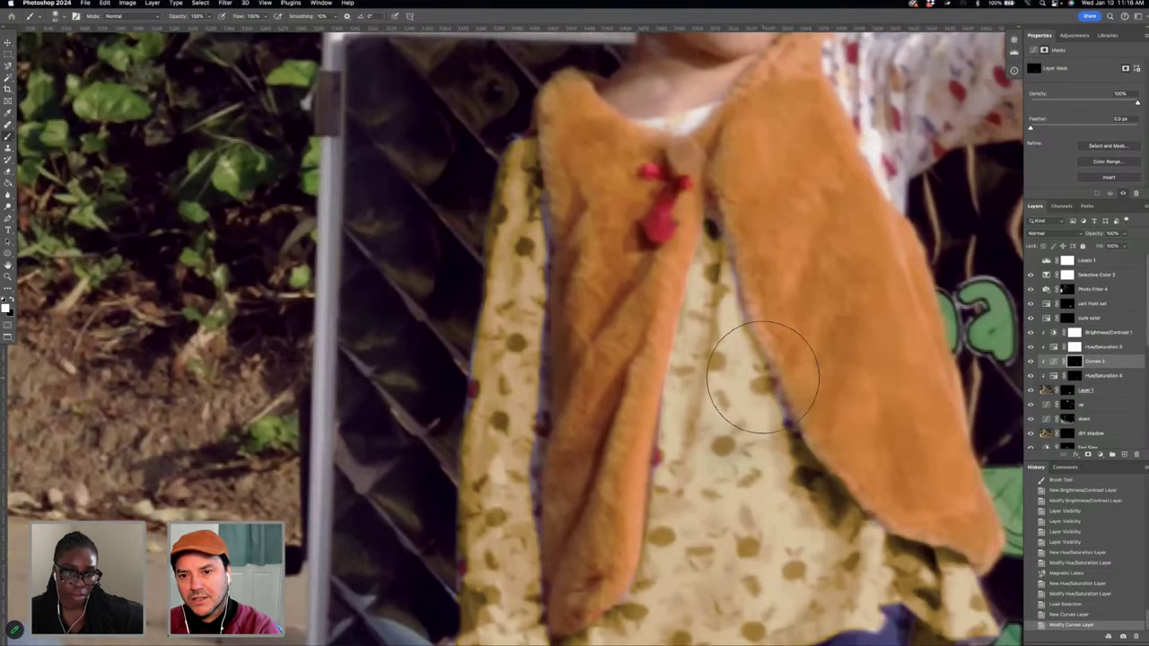
key(bracketleft)
key(bracketleft)
key(bracketleft)
key(bracketleft)
key(bracketleft)
key(bracketleft)
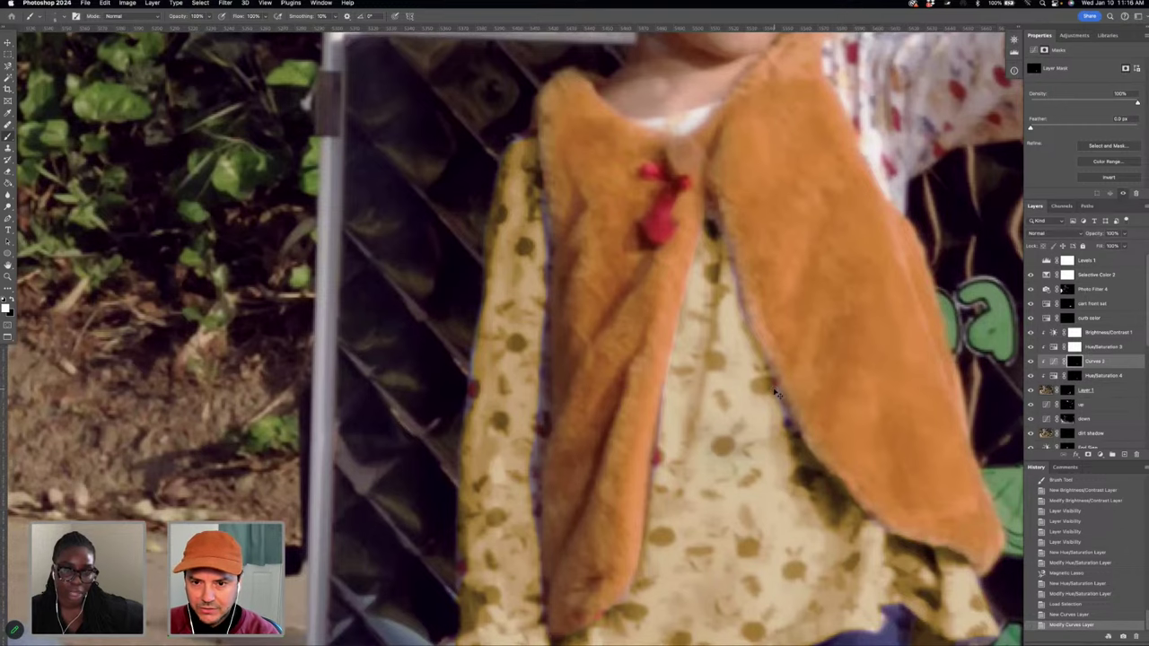
key(super+equal)
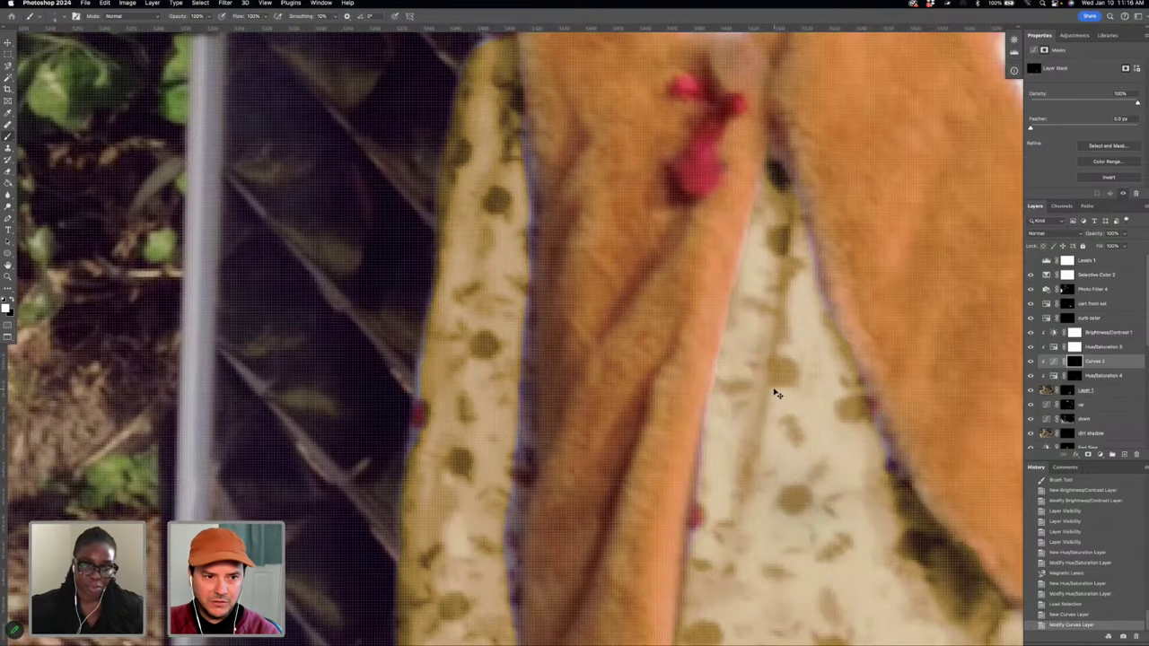
key(super+minus)
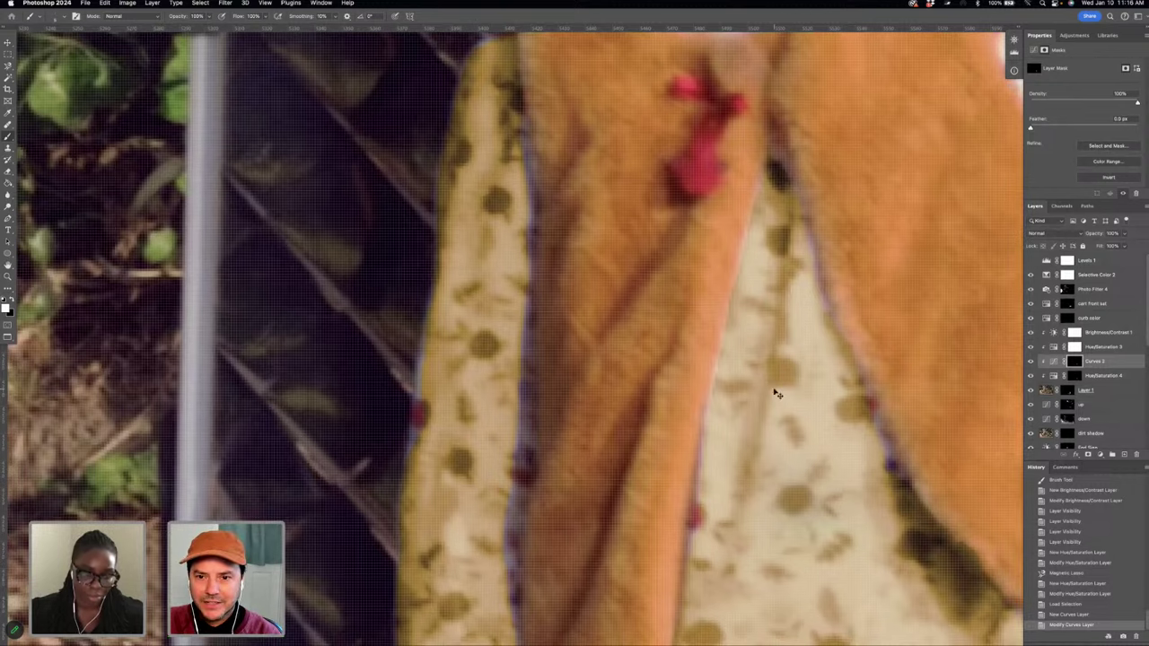
key(super+minus)
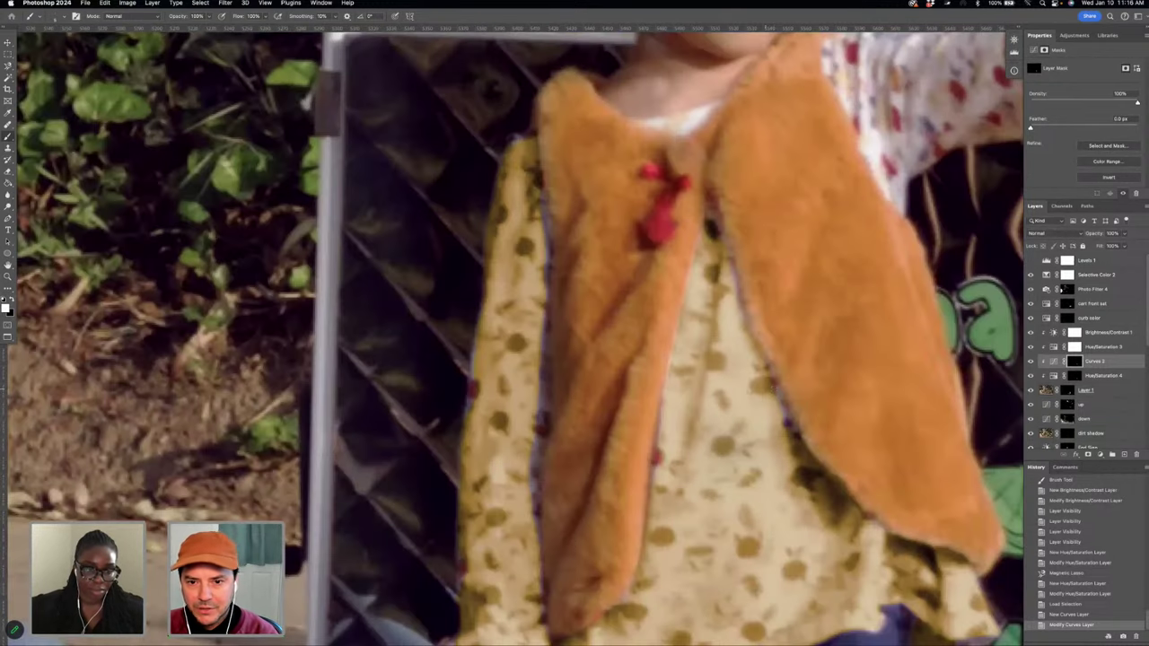
key(super+minus)
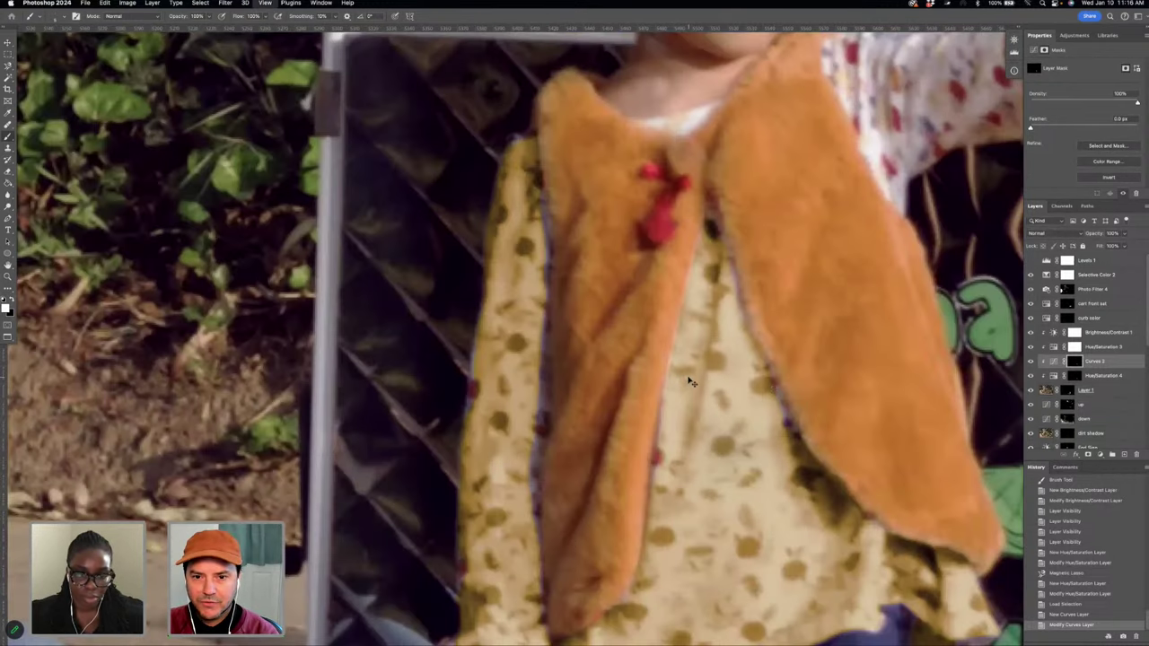
key(super+equal)
key(super+equal)
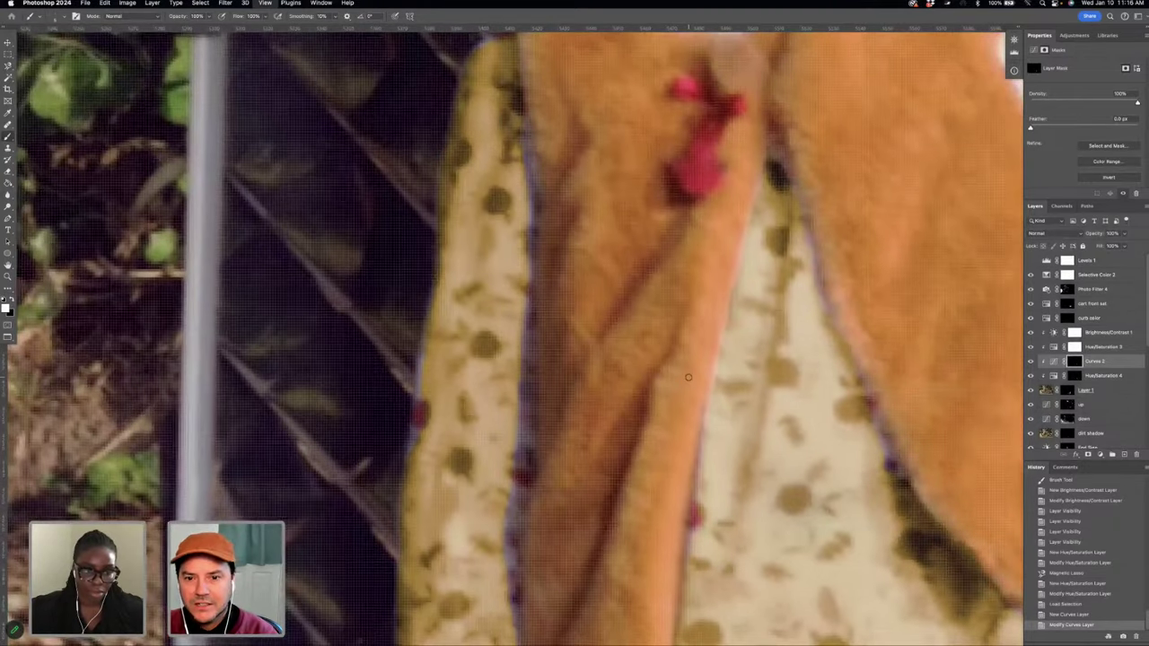
key(super+minus)
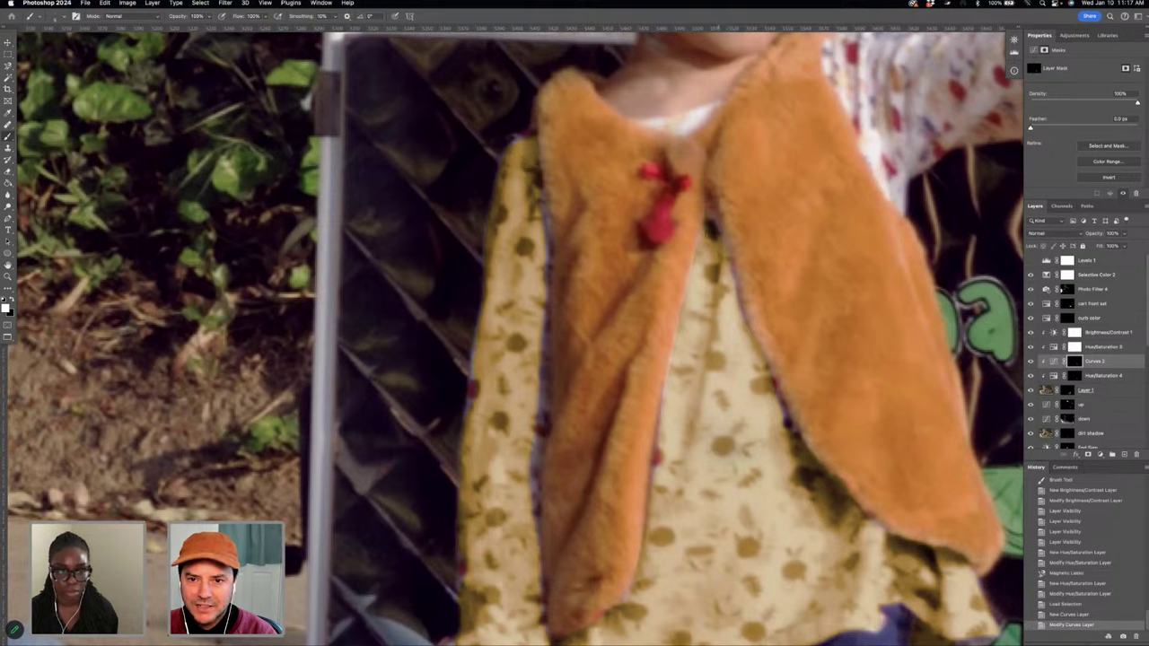
click(705, 232)
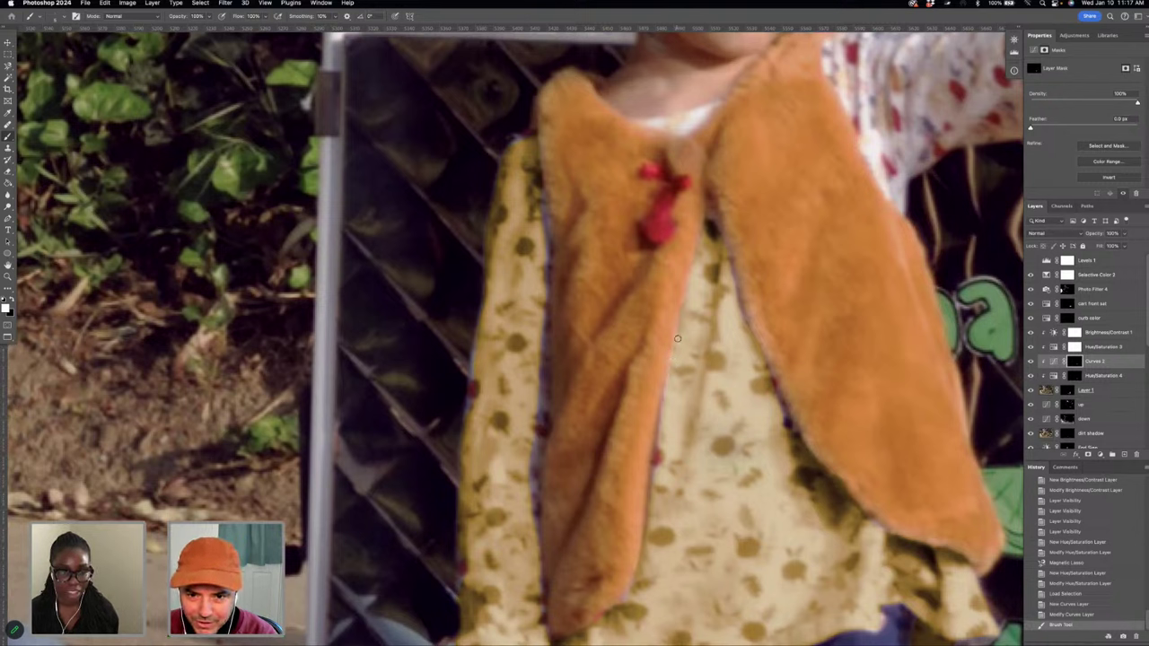
drag(678, 339, 668, 398)
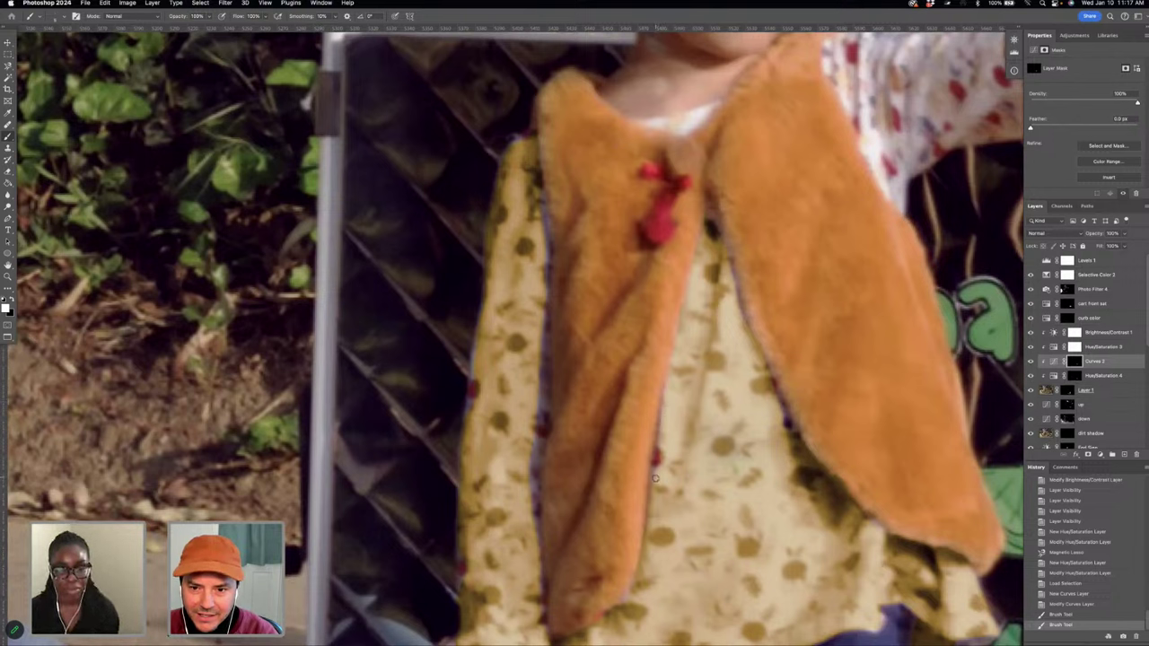
drag(751, 420, 770, 413)
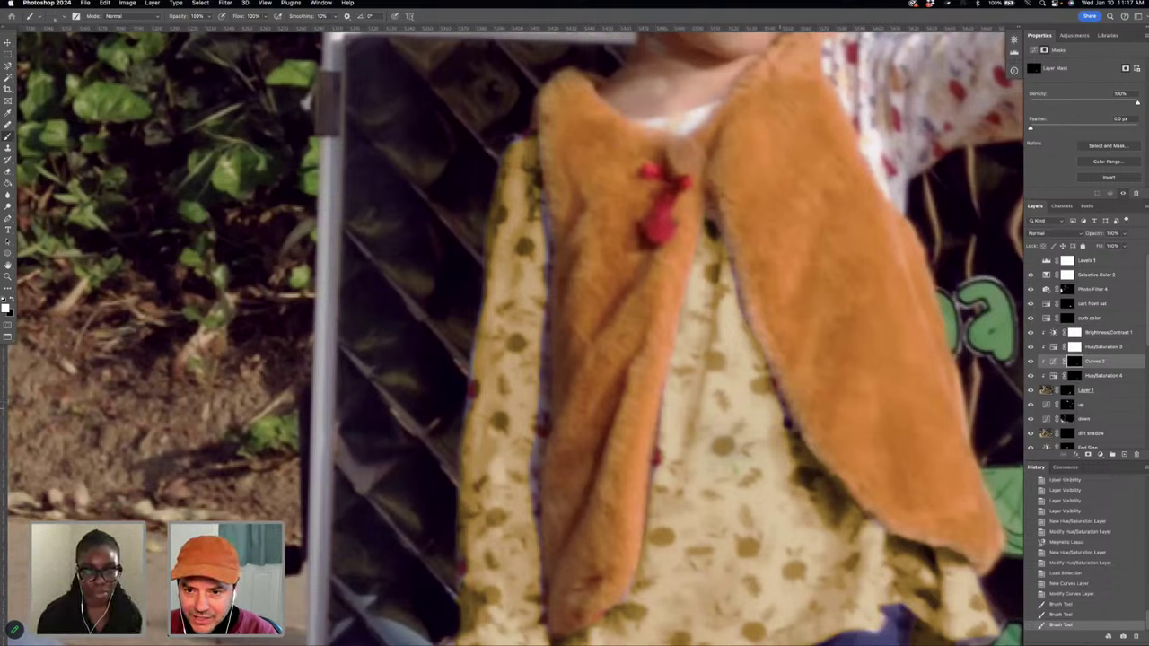
click(745, 392)
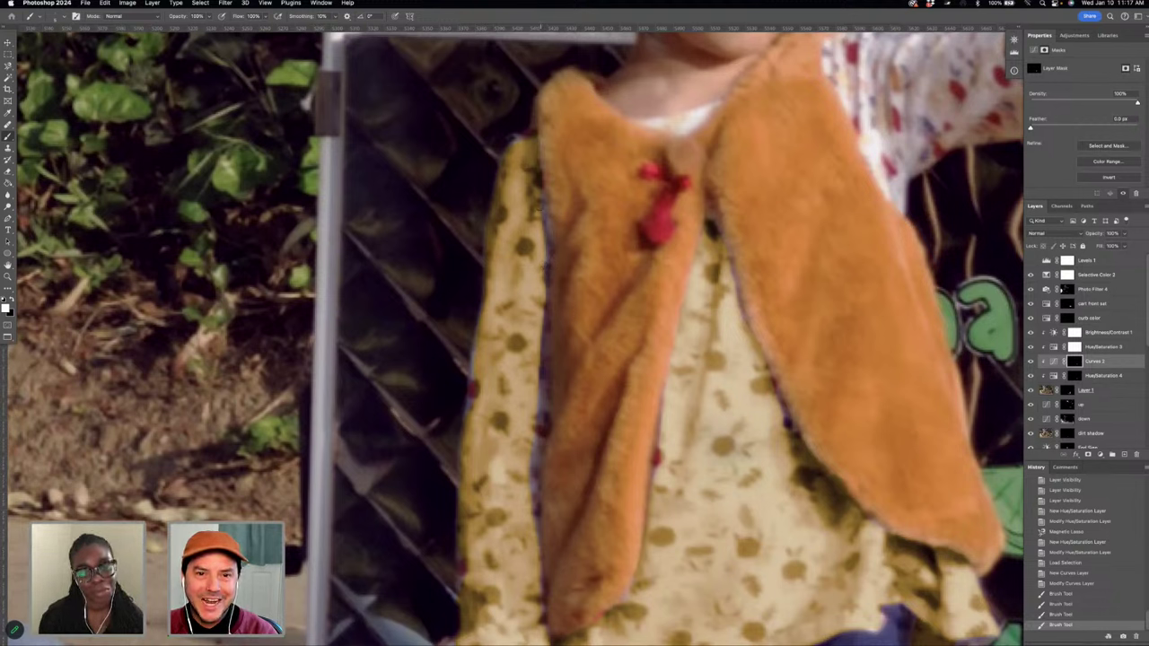
- Touch up the Curves 2 mask in white at the sleeve's shoulder and outer edge, and near the vest's red bow
drag(520, 134, 519, 142)
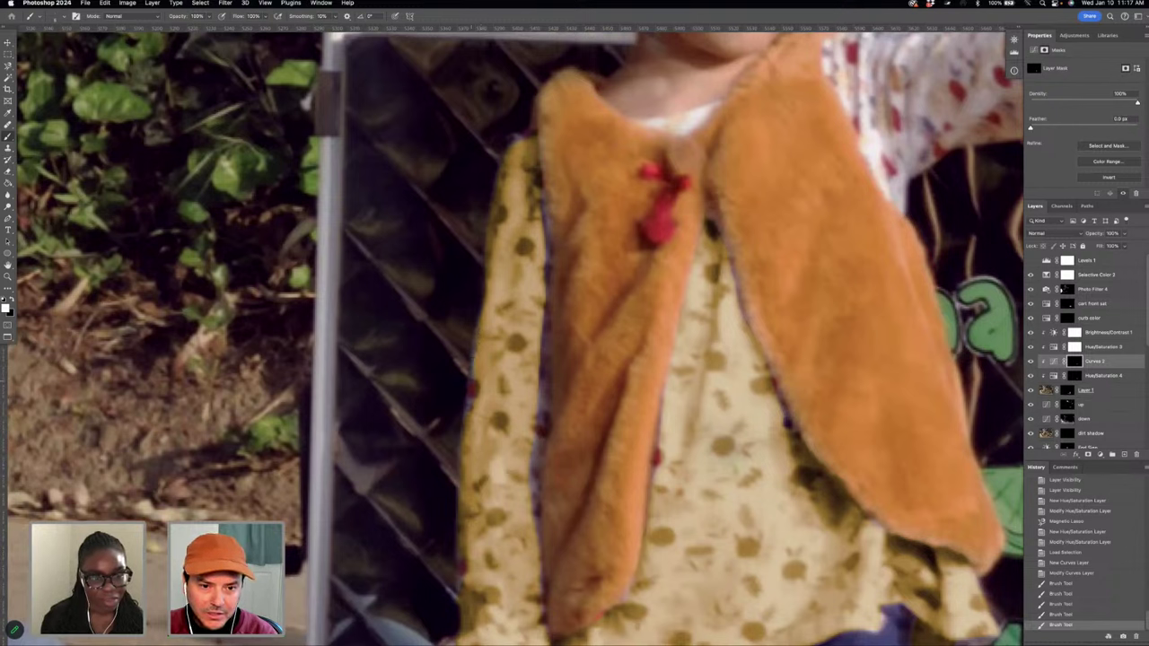
drag(477, 370, 479, 341)
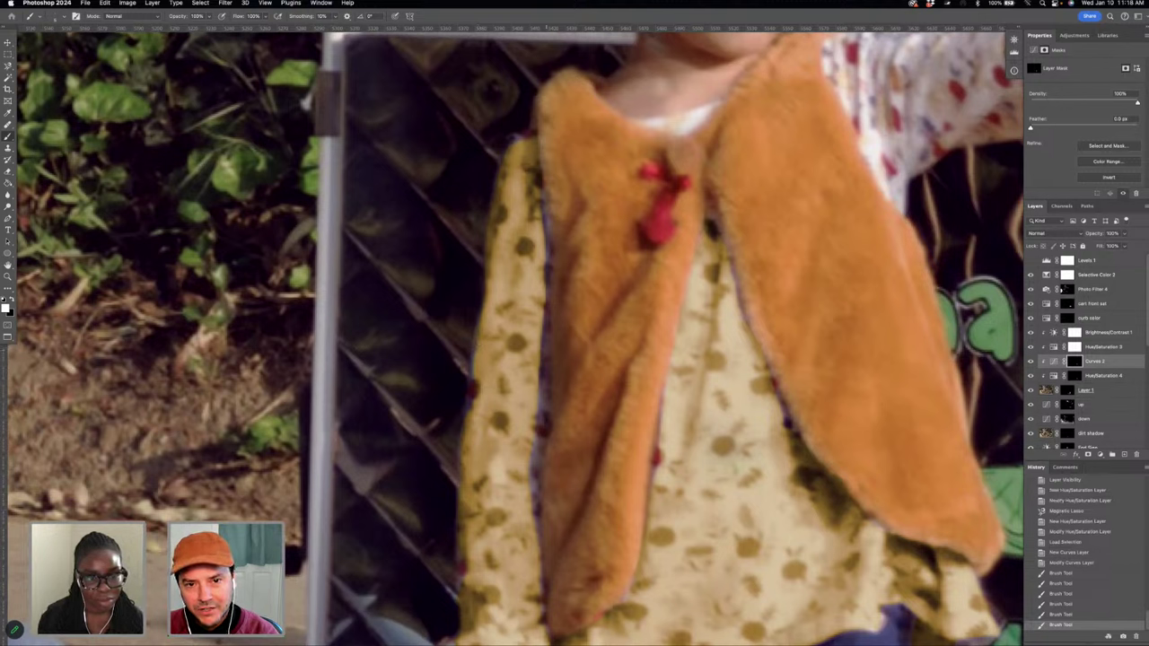
drag(679, 240, 698, 253)
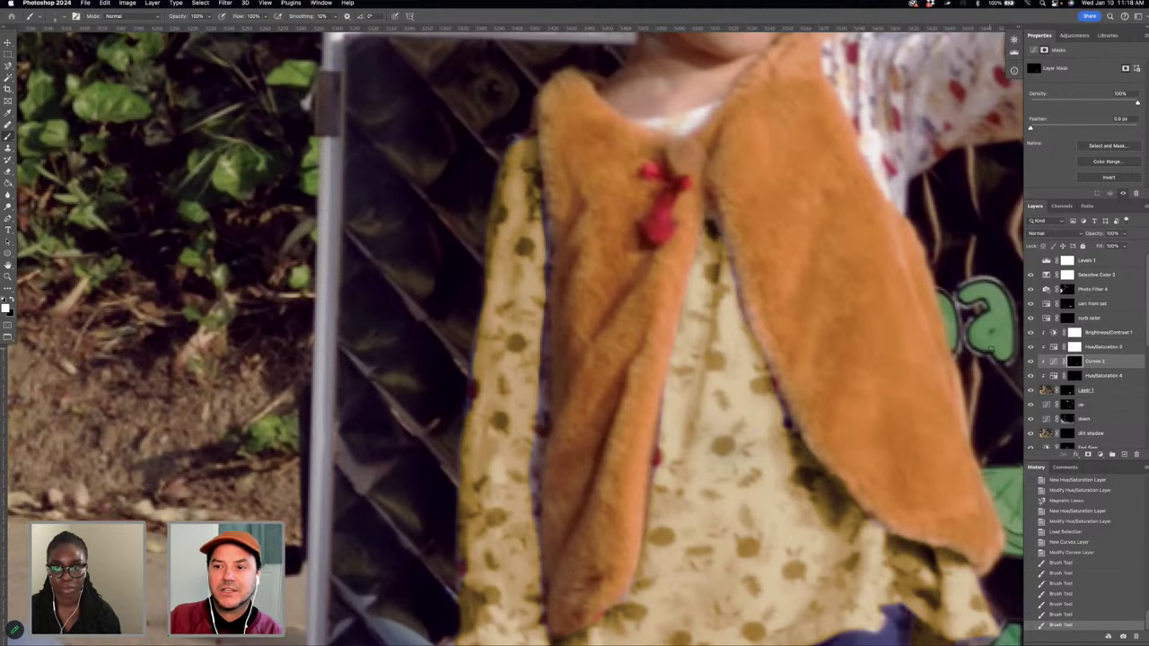
- Examine the other girl's yellow shirt and vest, close up and beside the neighbouring figures, for the color match
drag(427, 297, 993, 333)
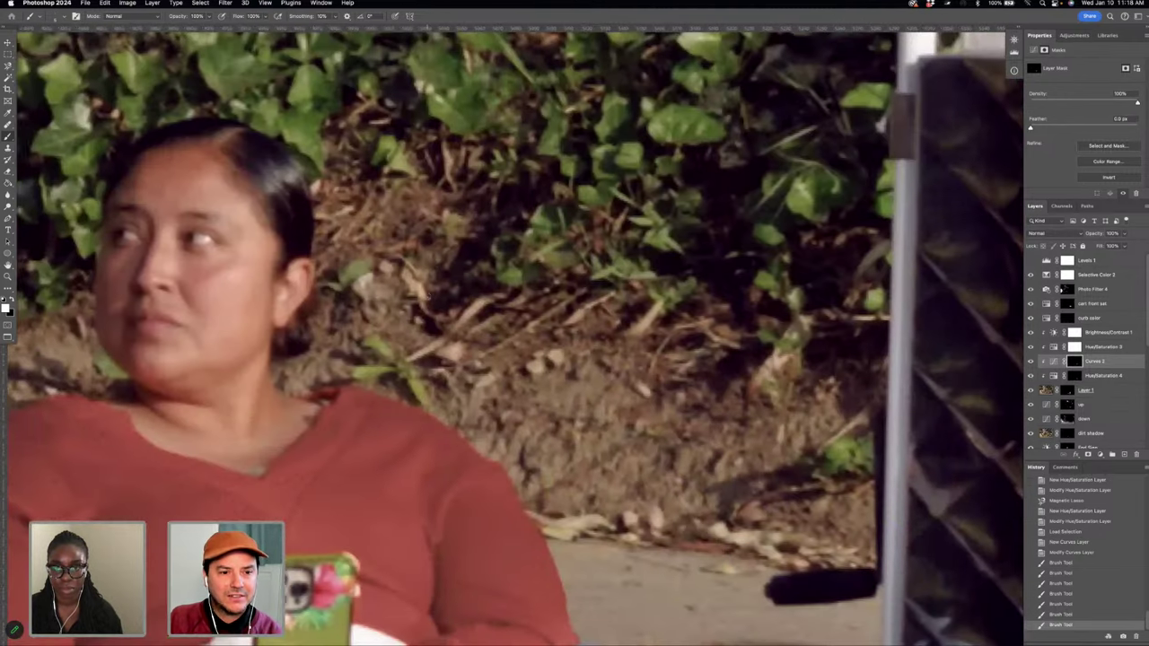
scroll(427, 298, left, 15)
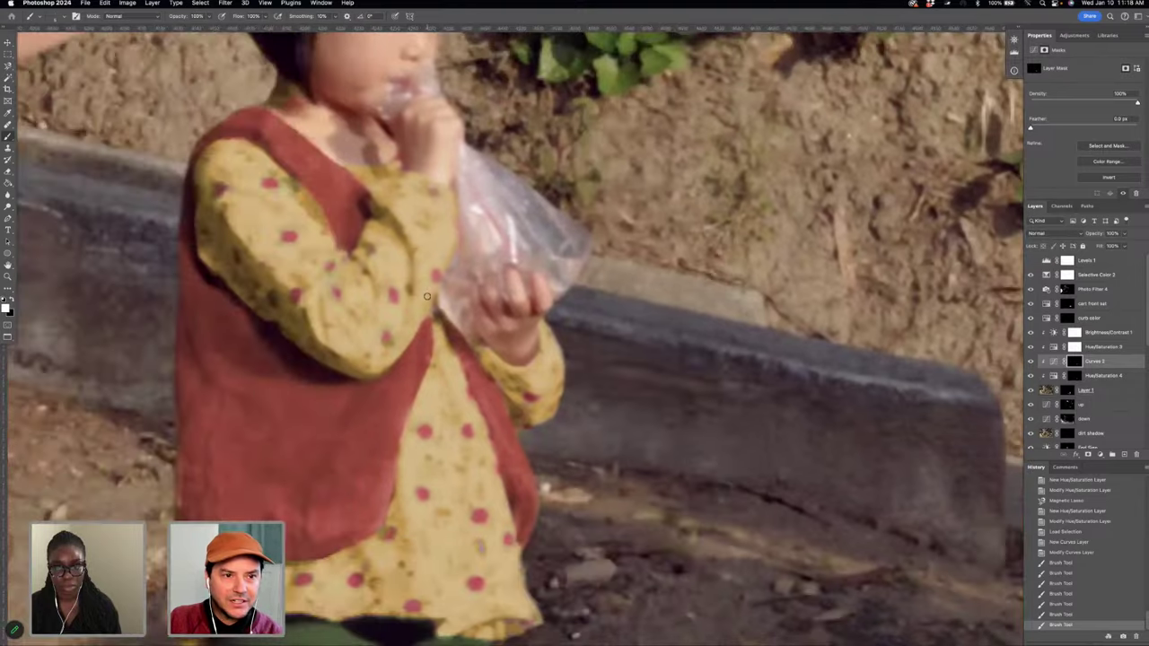
scroll(428, 297, down, 3)
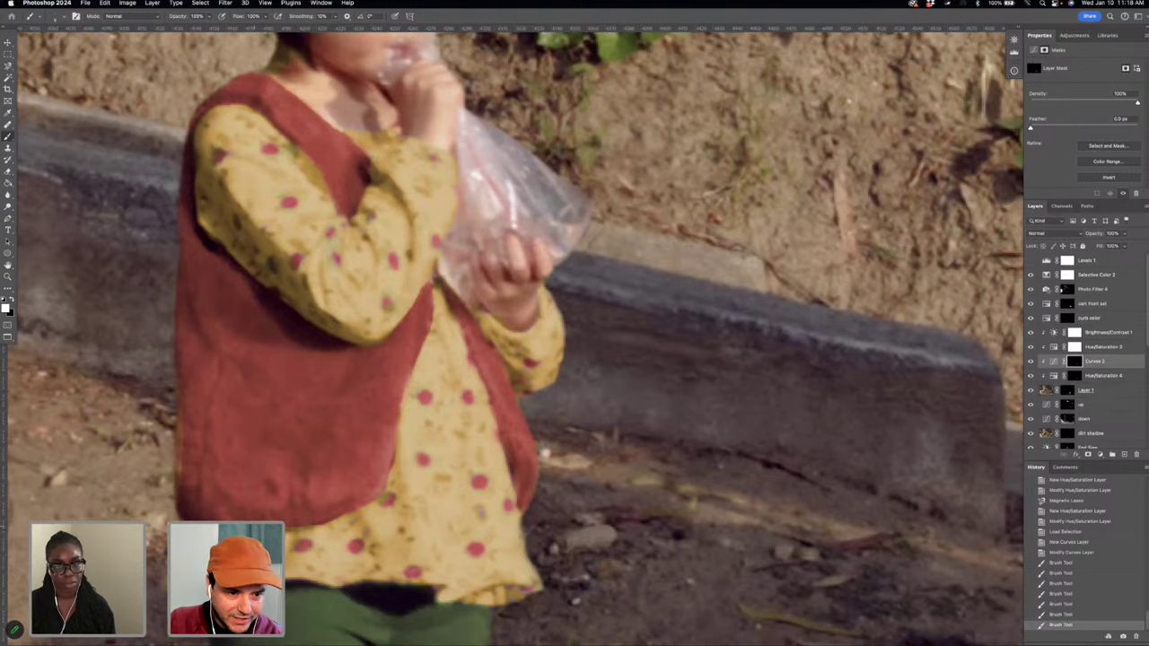
key(super+minus)
key(super+minus)
key(super+minus)
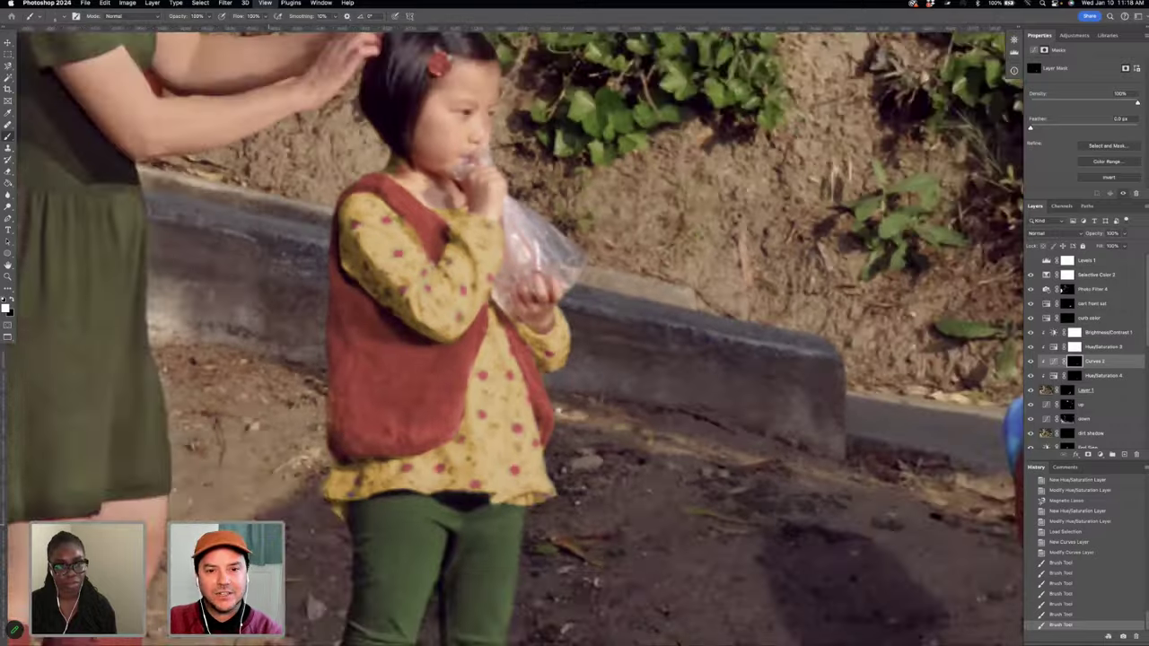
key(super+minus)
key(super+minus)
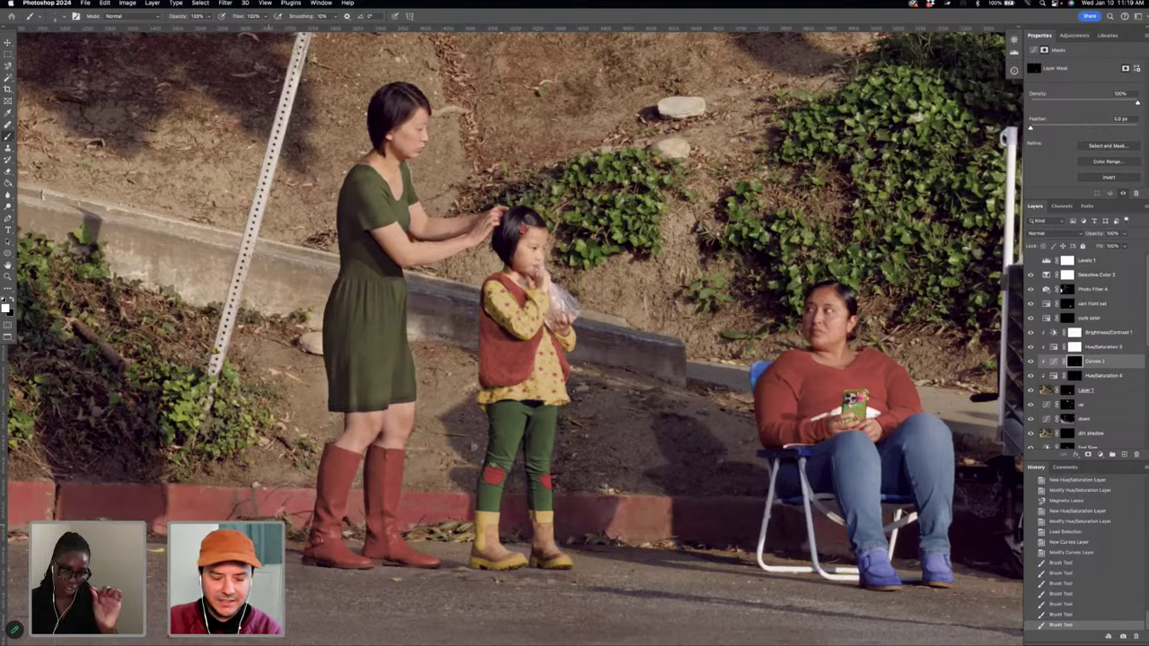
key(super+equal)
key(super+equal)
key(super+equal)
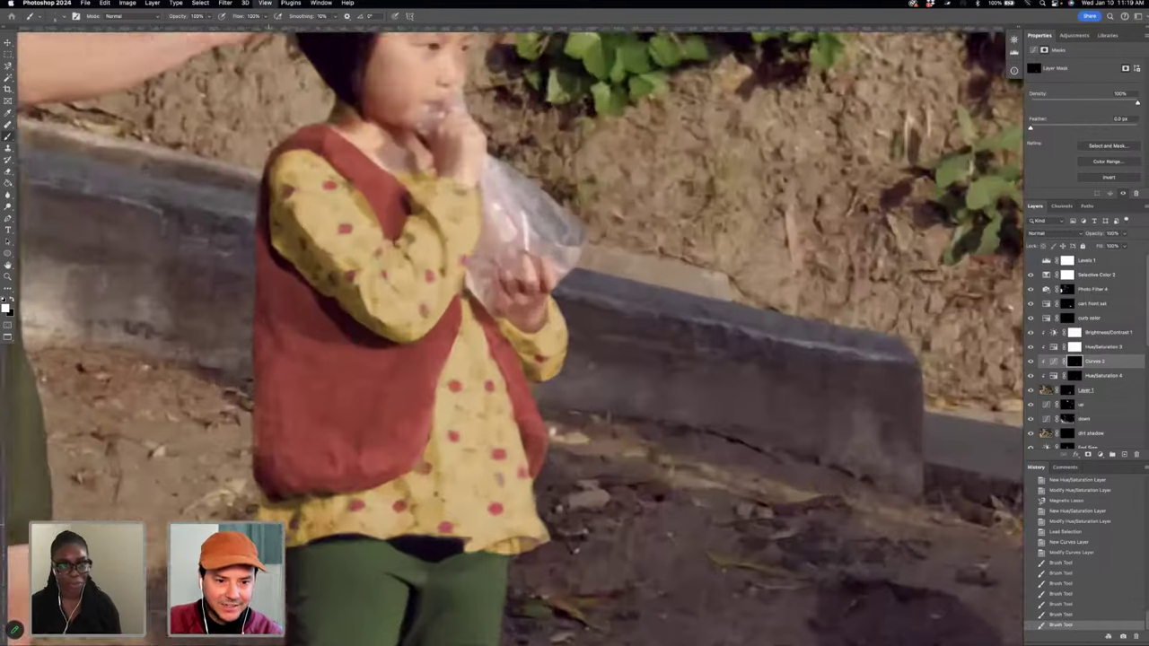
key(super+minus)
key(super+minus)
key(super+minus)
key(super+minus)
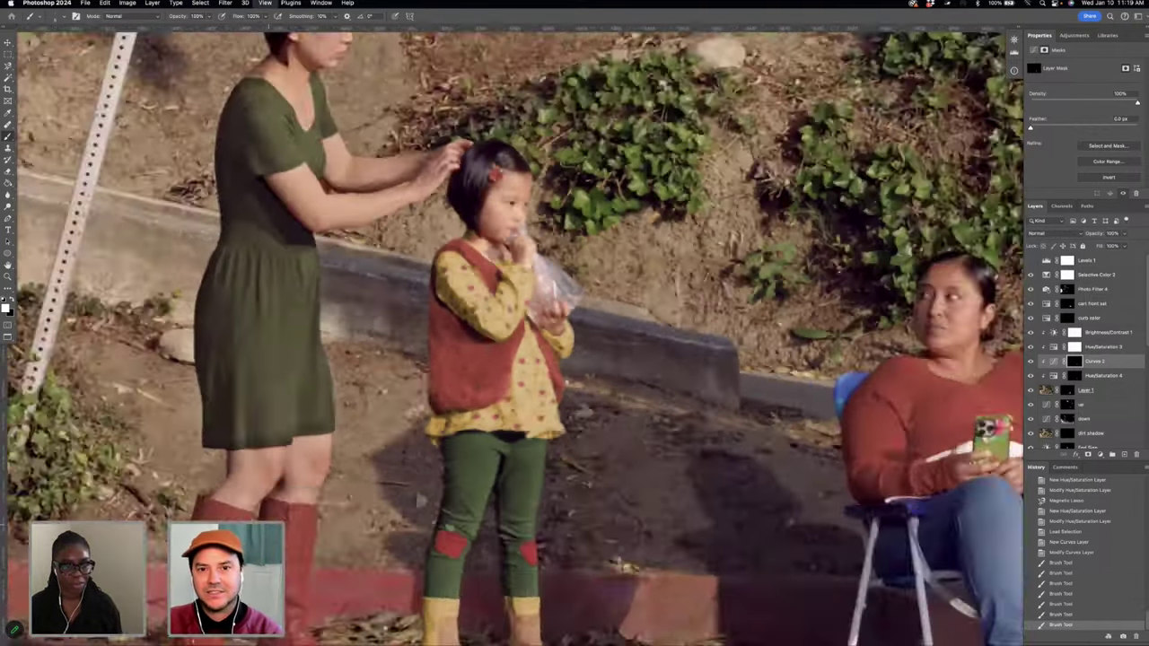
- Flatten the whole street scene into a single Background layer
key(super+minus)
key(super+minus)
key(super+minus)
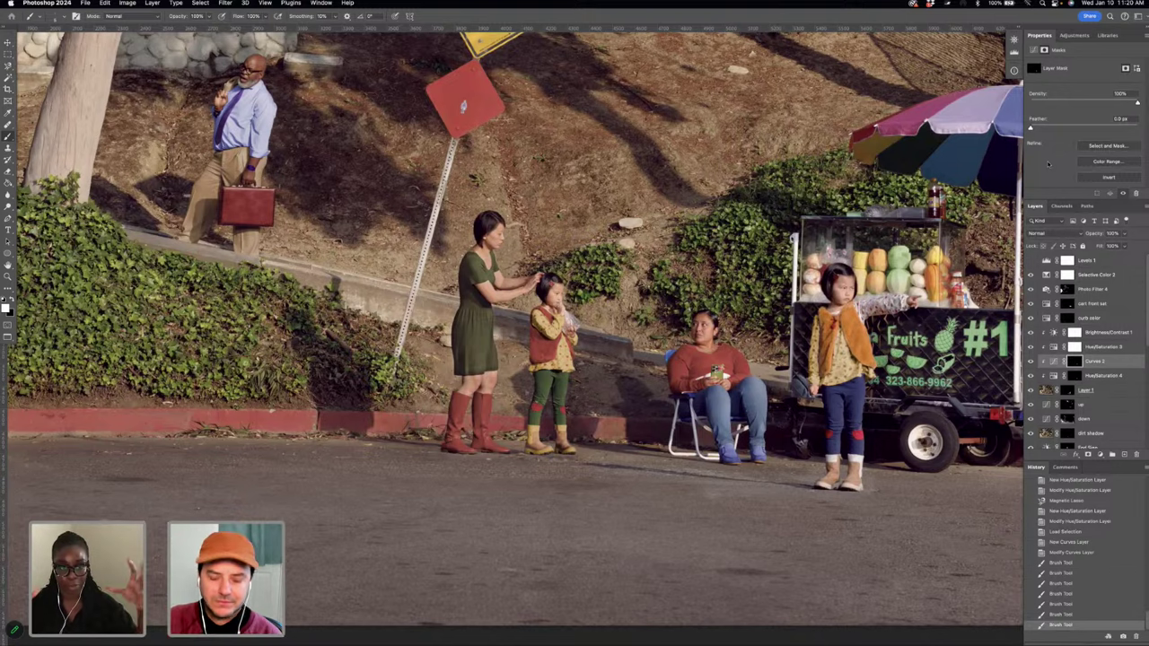
click(265, 2)
key(super+minus)
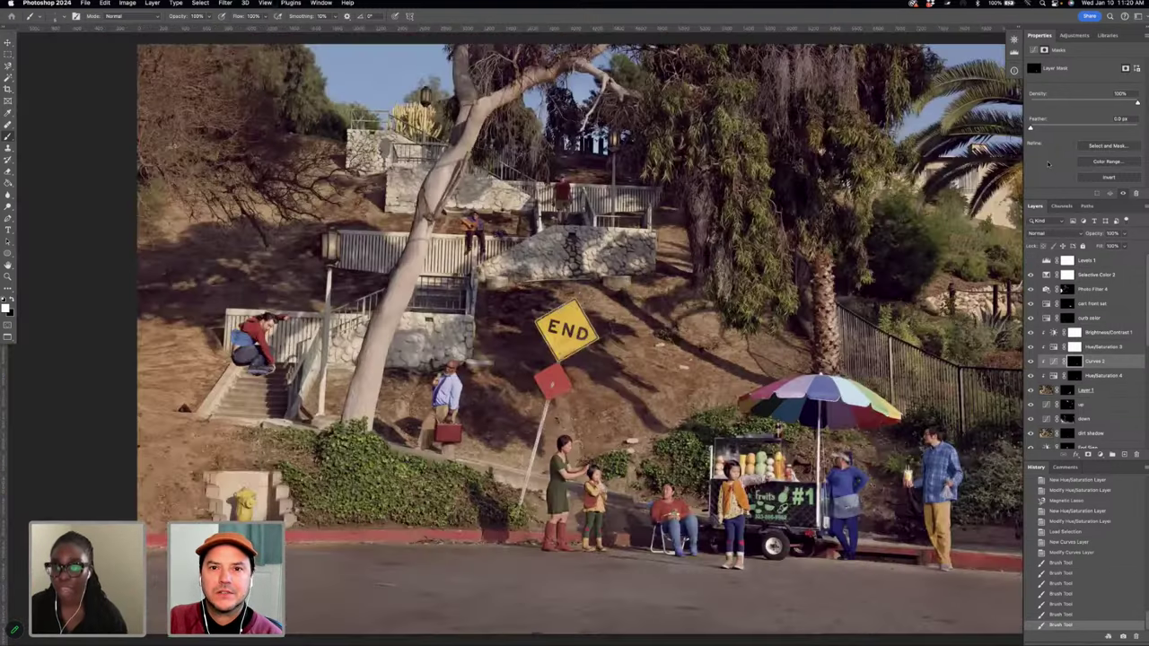
key(super+minus)
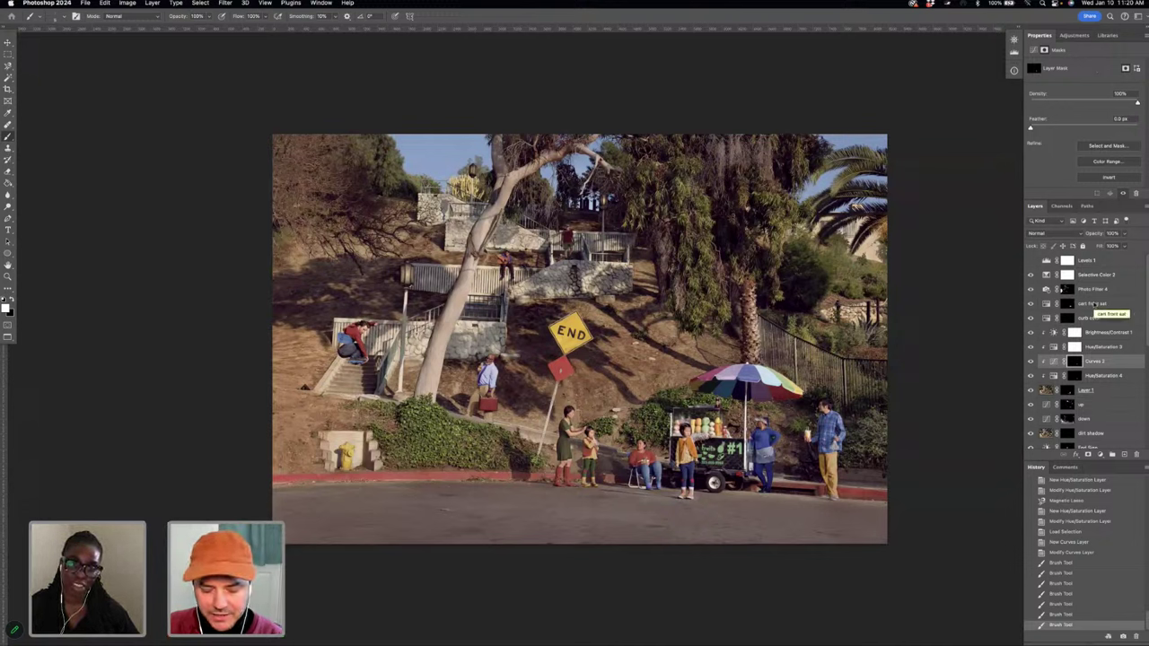
key(super+shift+e)
key(Return)
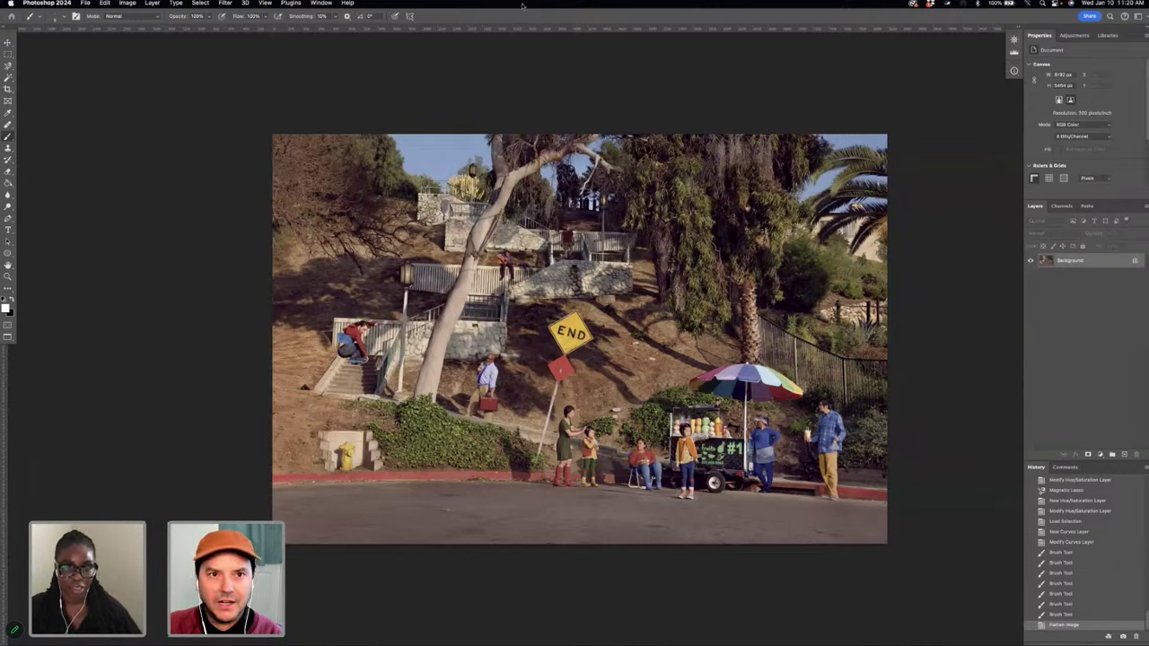
- Look over the Camera Raw filter's adjustment sections for the flattened image and close it without applying anything
click(225, 2)
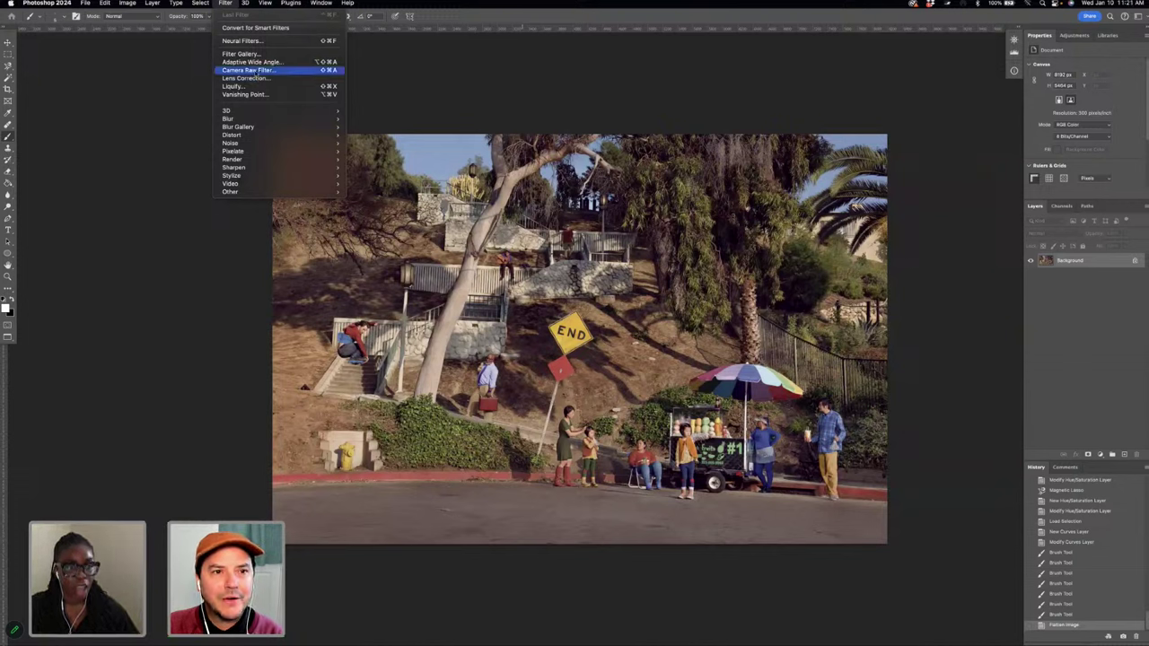
click(253, 71)
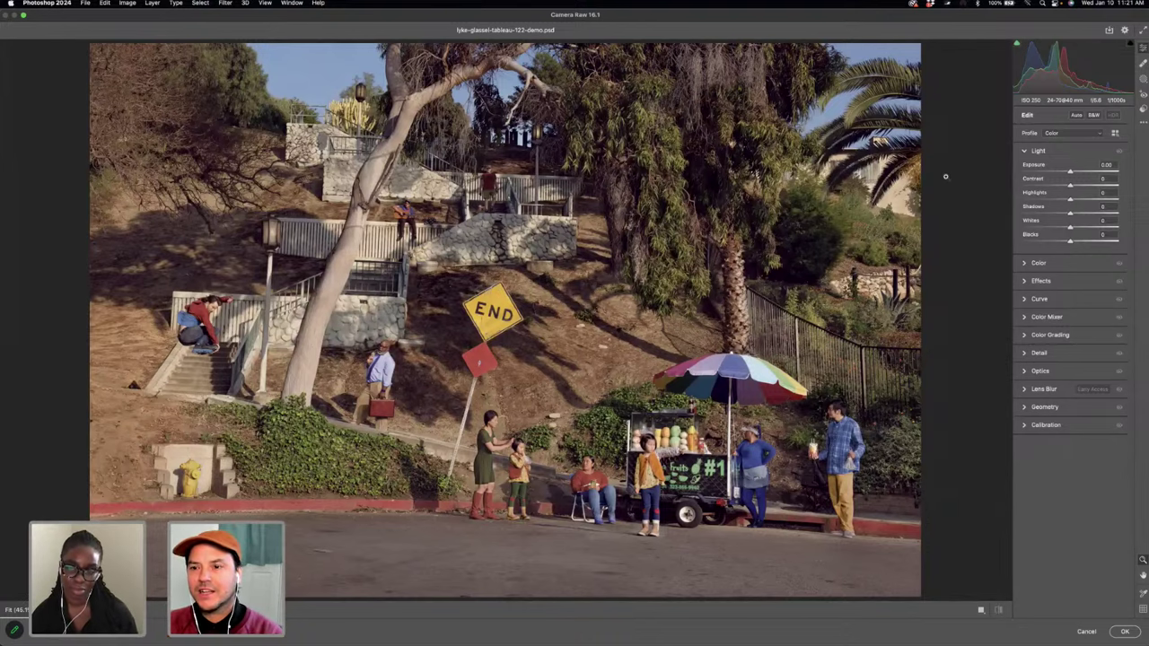
key(Escape)
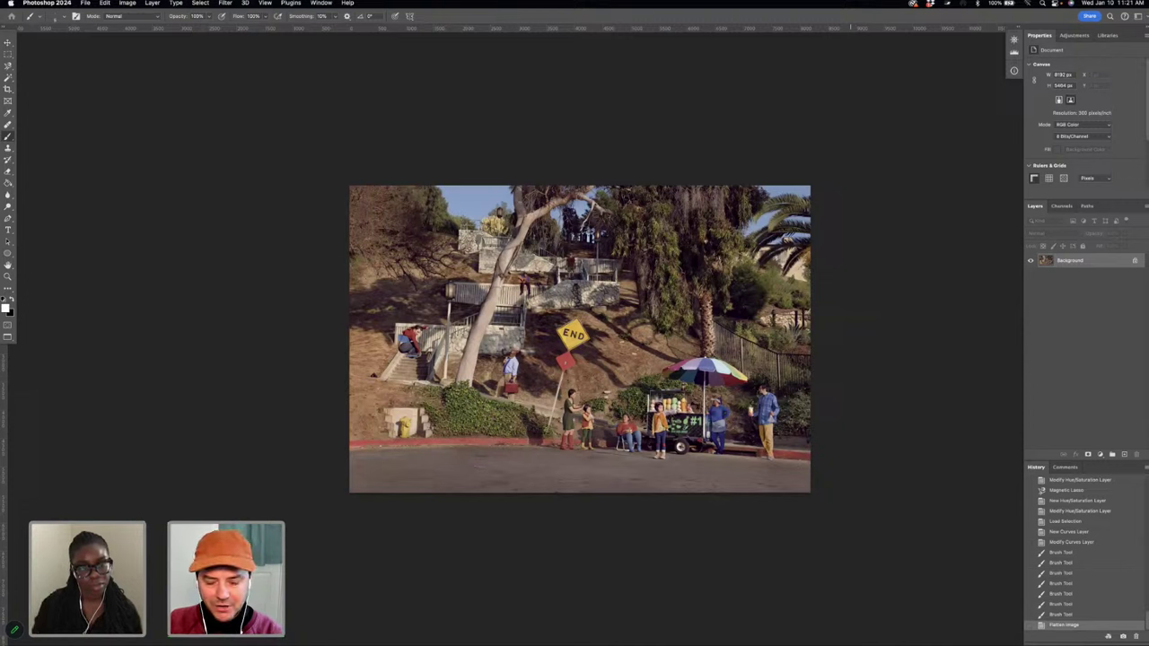
- Paint the photo's outer edges in Quick Mask with a large brush, and convert the mask into a selection of those edges
key(q)
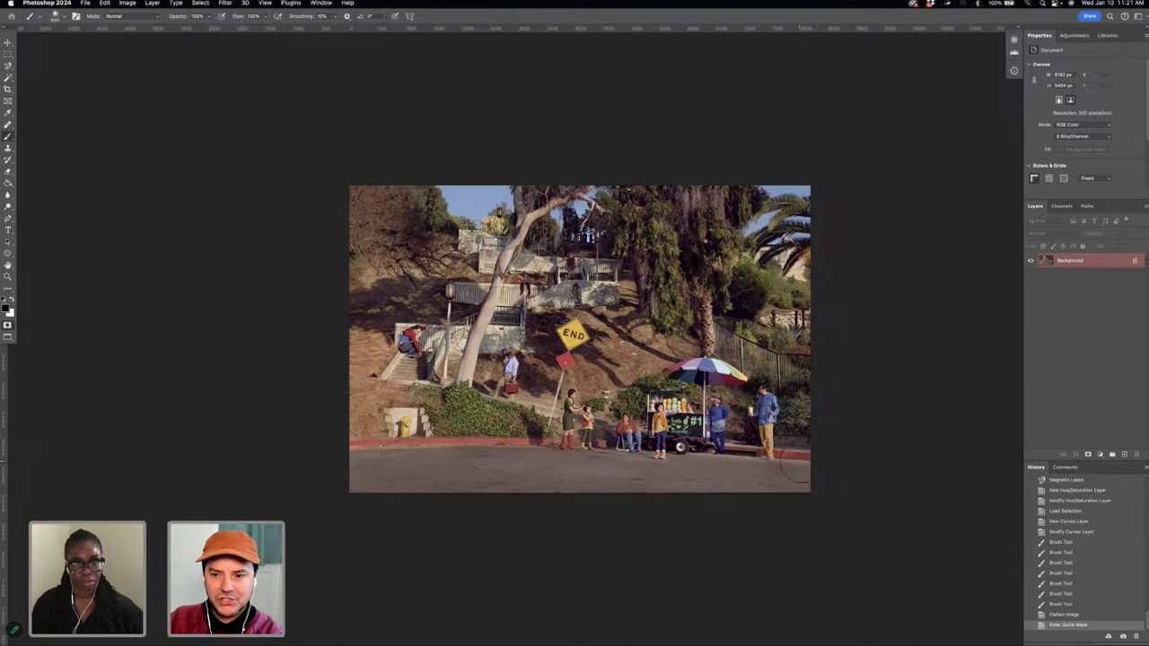
key(bracketright)
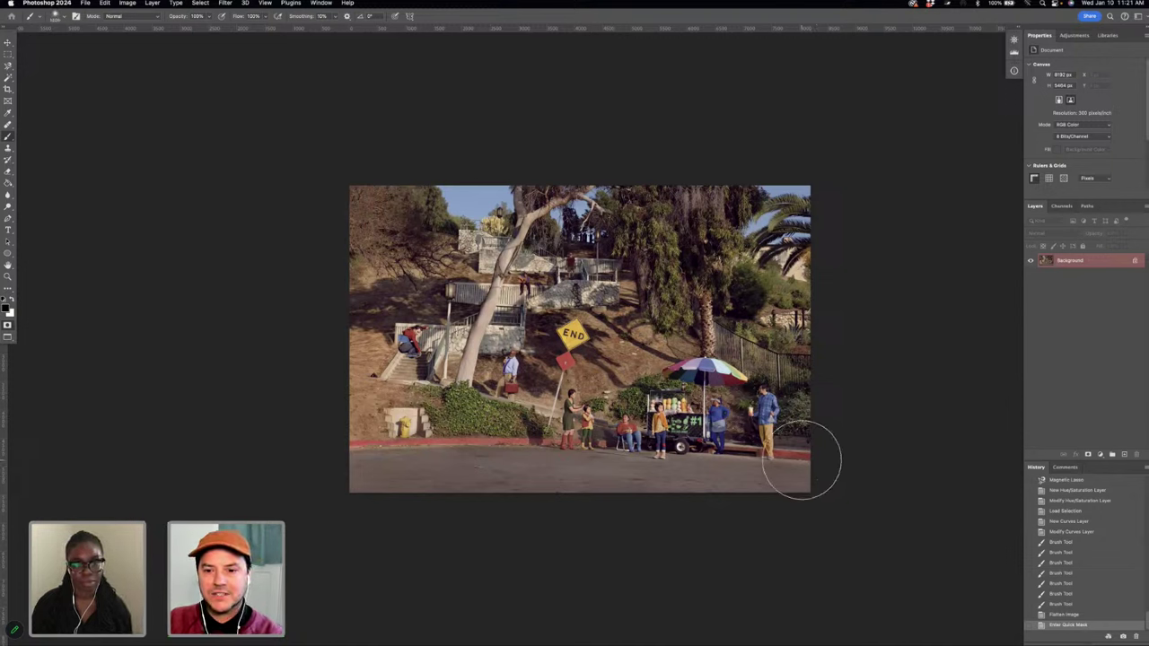
mouse_move(802, 459)
mouse_down()
mouse_move(689, 542)
mouse_move(786, 494)
mouse_move(560, 507)
mouse_move(371, 486)
mouse_move(347, 464)
mouse_up()
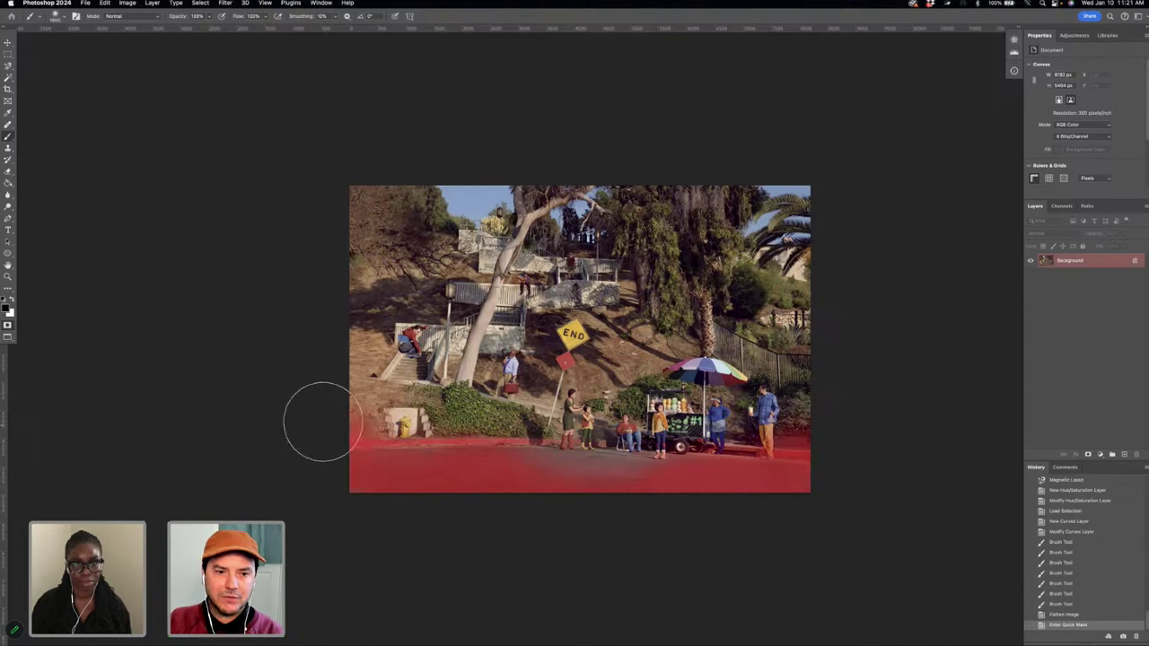
mouse_move(323, 422)
mouse_down()
mouse_move(345, 173)
mouse_move(379, 164)
mouse_move(387, 175)
mouse_move(652, 167)
mouse_move(754, 175)
mouse_move(814, 199)
mouse_move(830, 227)
mouse_move(815, 418)
mouse_up()
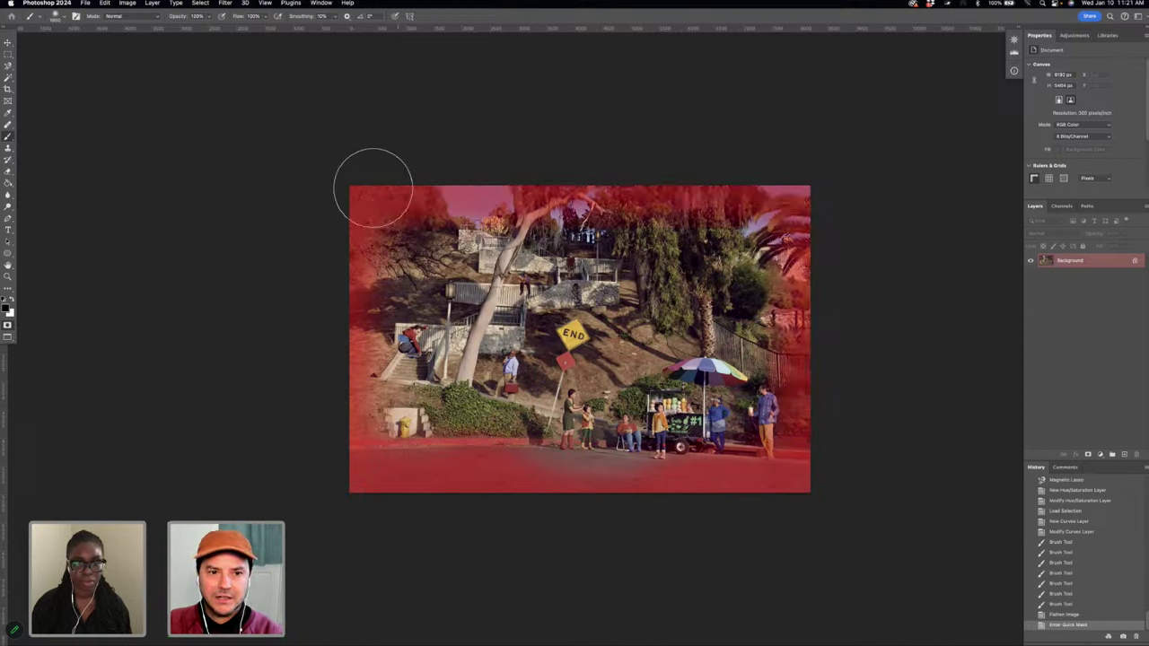
mouse_move(374, 188)
mouse_down()
mouse_move(419, 200)
mouse_move(692, 182)
mouse_move(798, 191)
mouse_move(817, 207)
mouse_move(797, 187)
mouse_move(751, 190)
mouse_up()
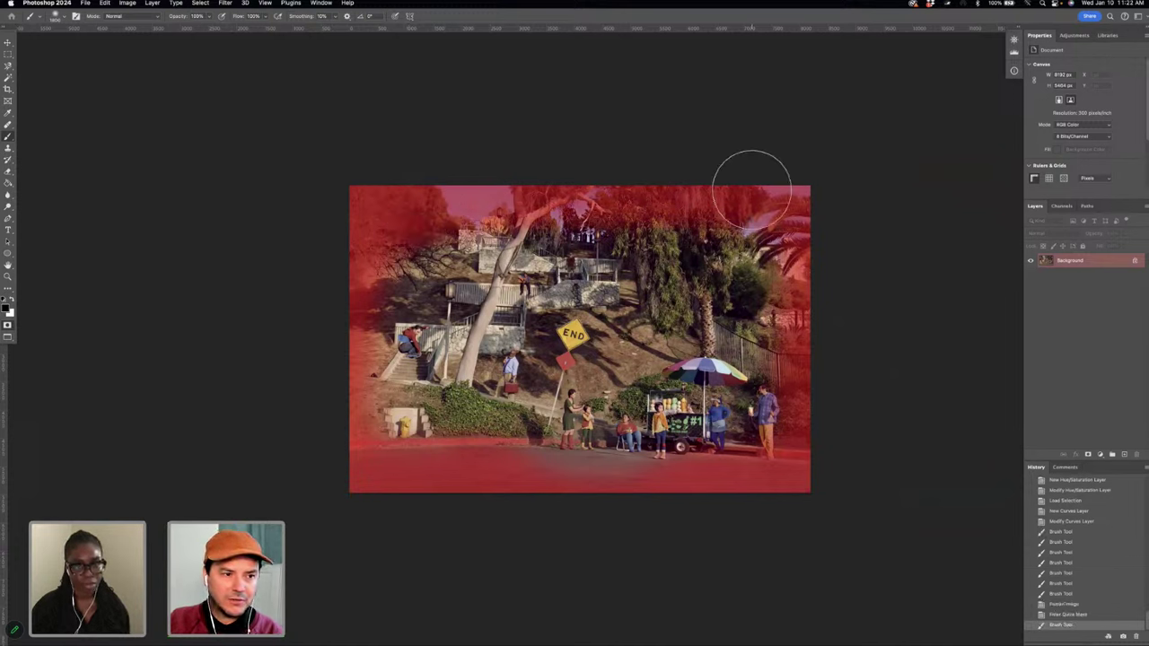
key(q)
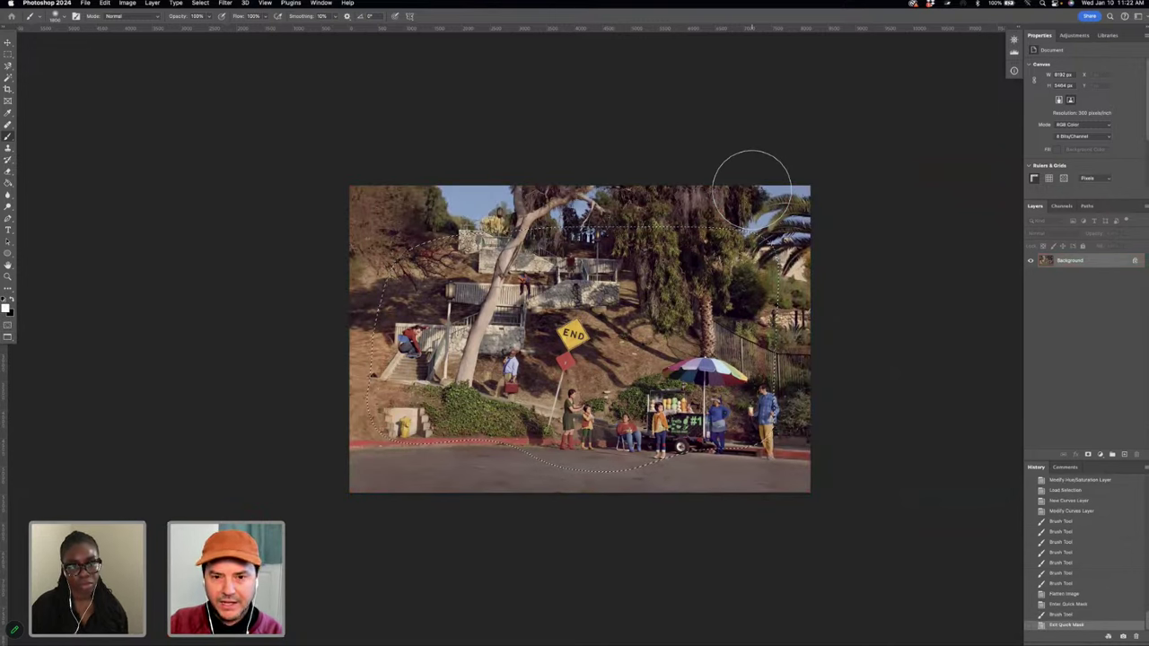
key(shift+super+i)
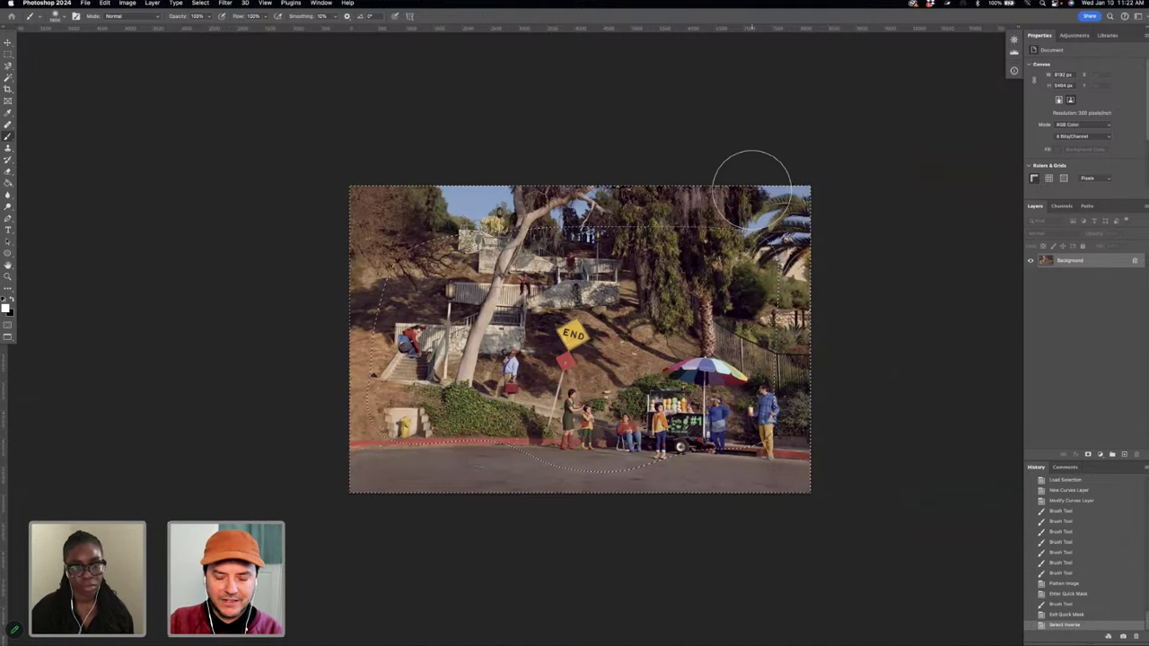
- Add a Curves adjustment layer limited to the selected edges, and pull its RGB curve down to darken them
key(alt+super+m)
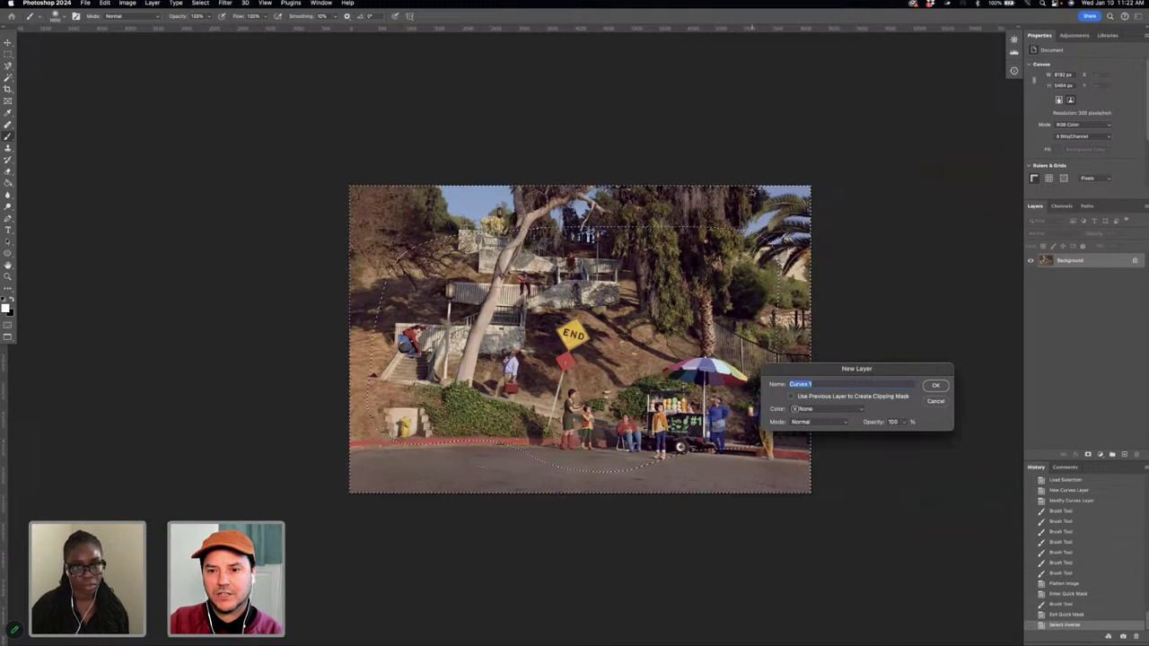
key(Return)
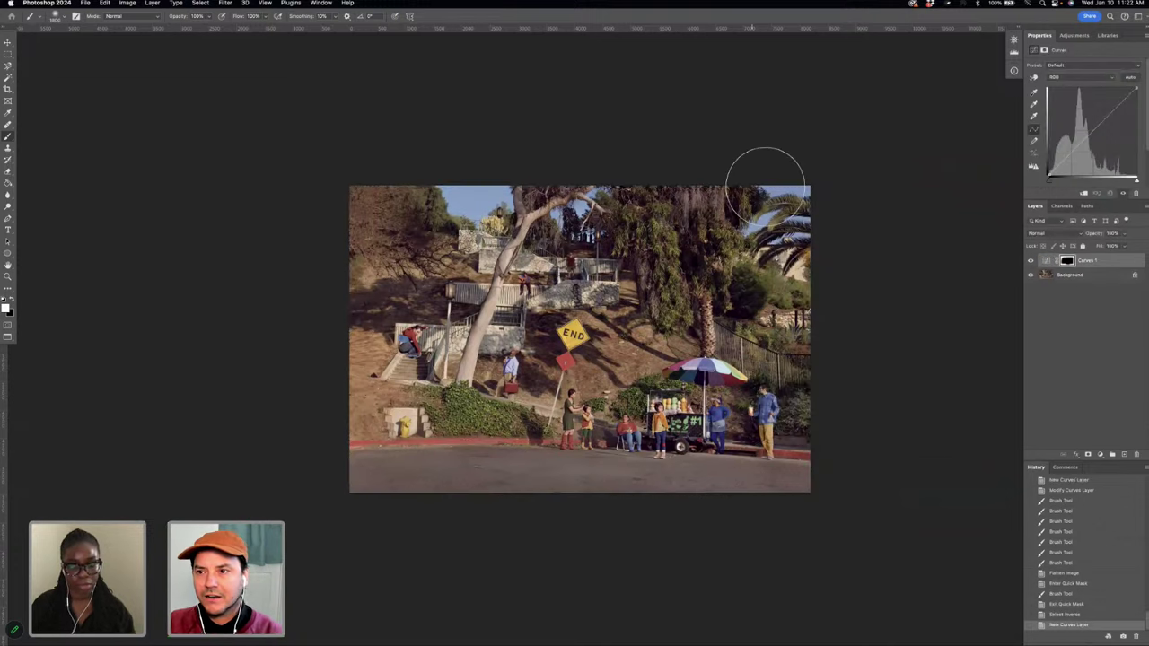
drag(1100, 122, 1100, 137)
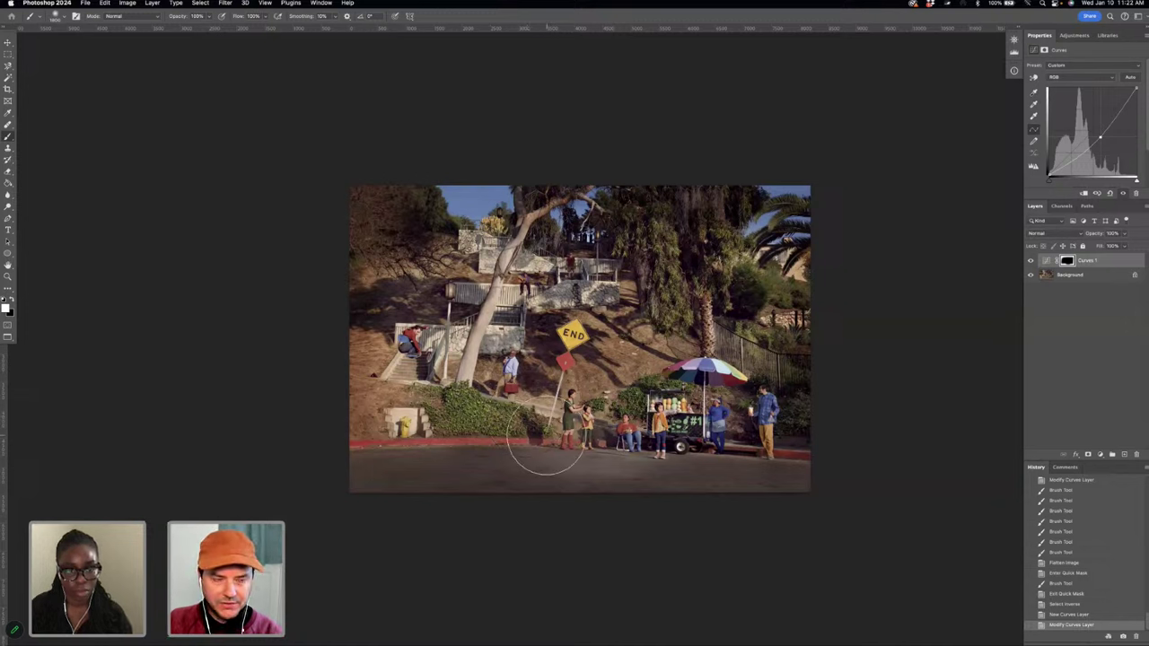
- Paint black on the Curves mask over the fruit cart and the hanging trees to lift the darkening there
key(x)
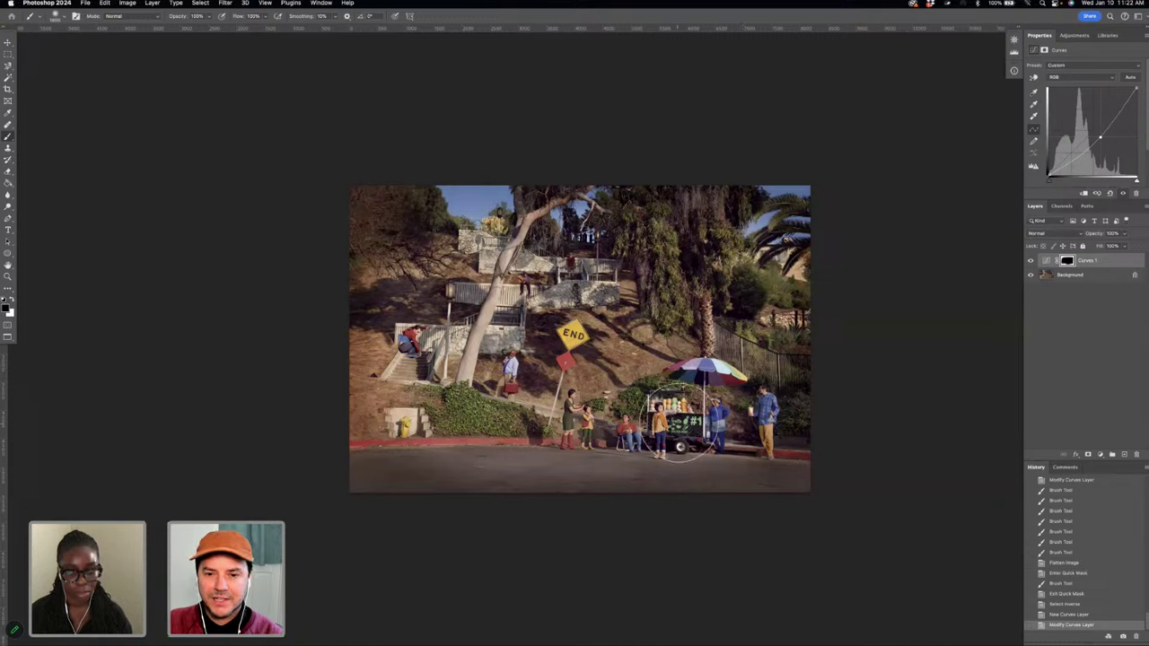
click(680, 422)
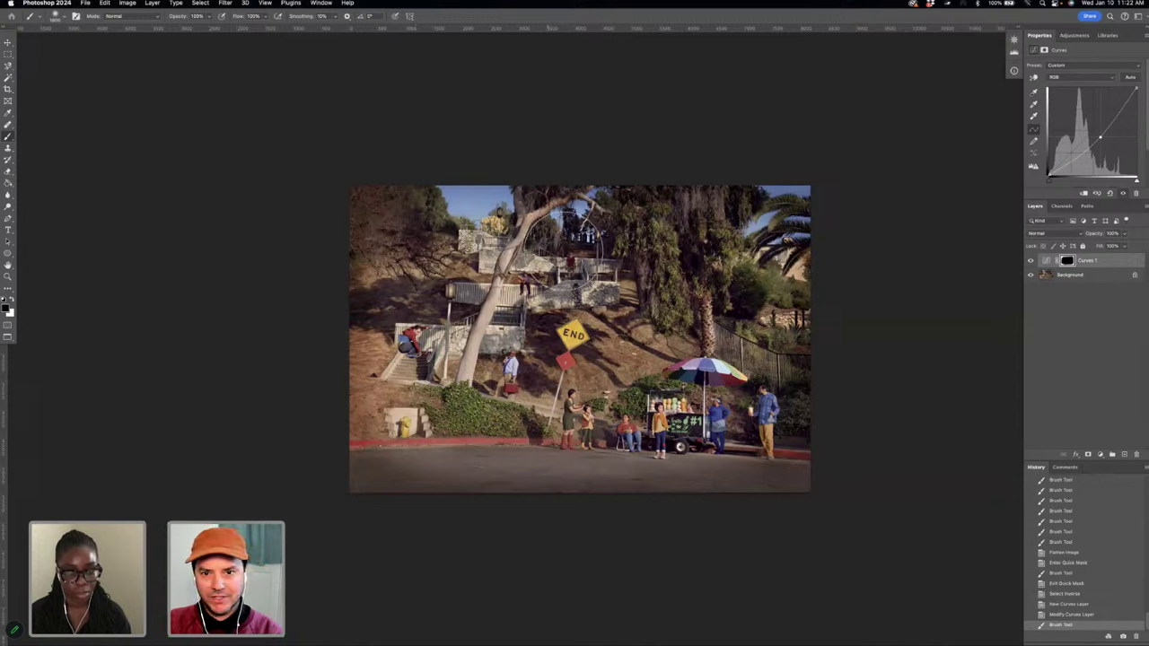
click(696, 263)
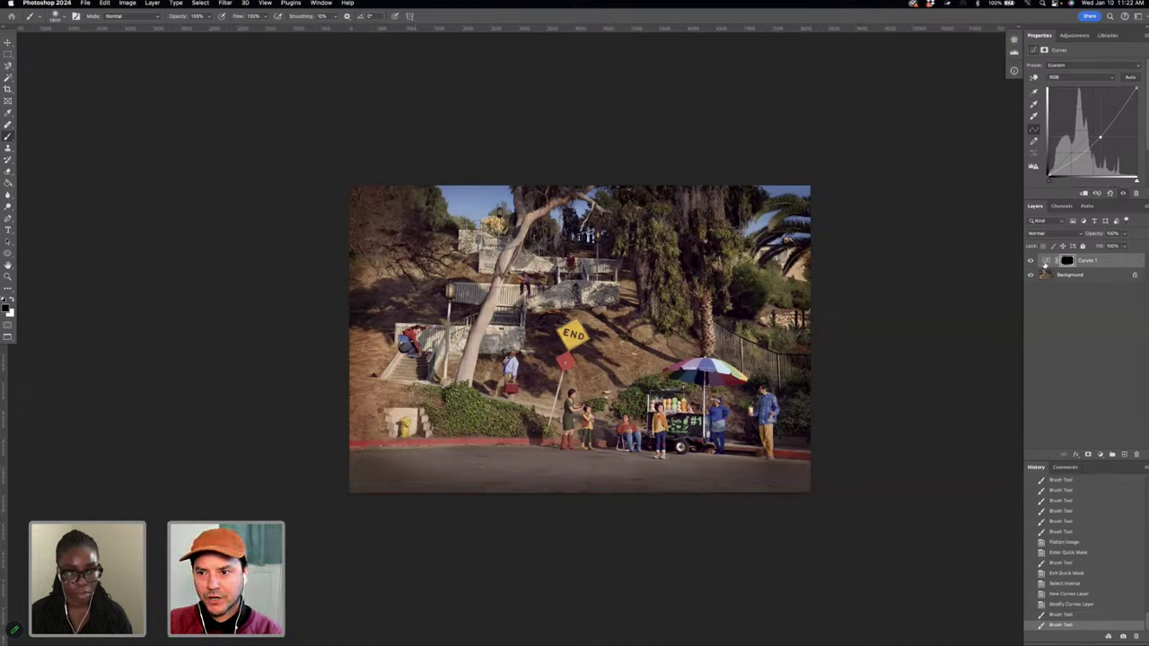
- Compare the street scene with and without the Curves edge darkening
click(1031, 261)
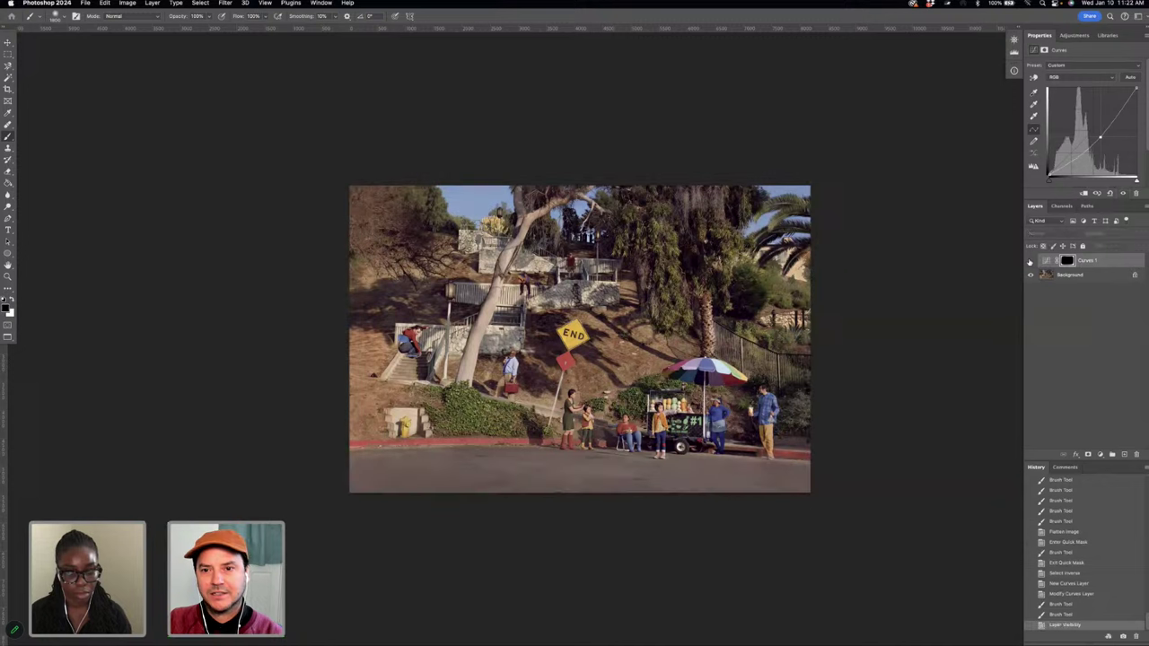
click(1031, 262)
click(1031, 261)
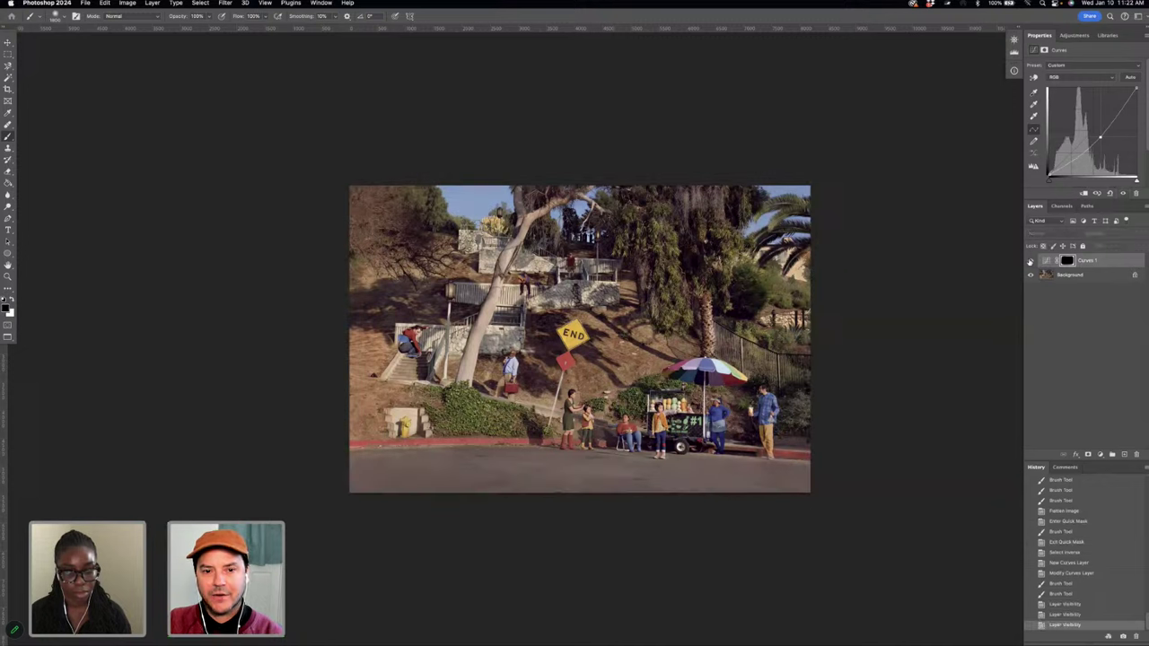
click(1031, 261)
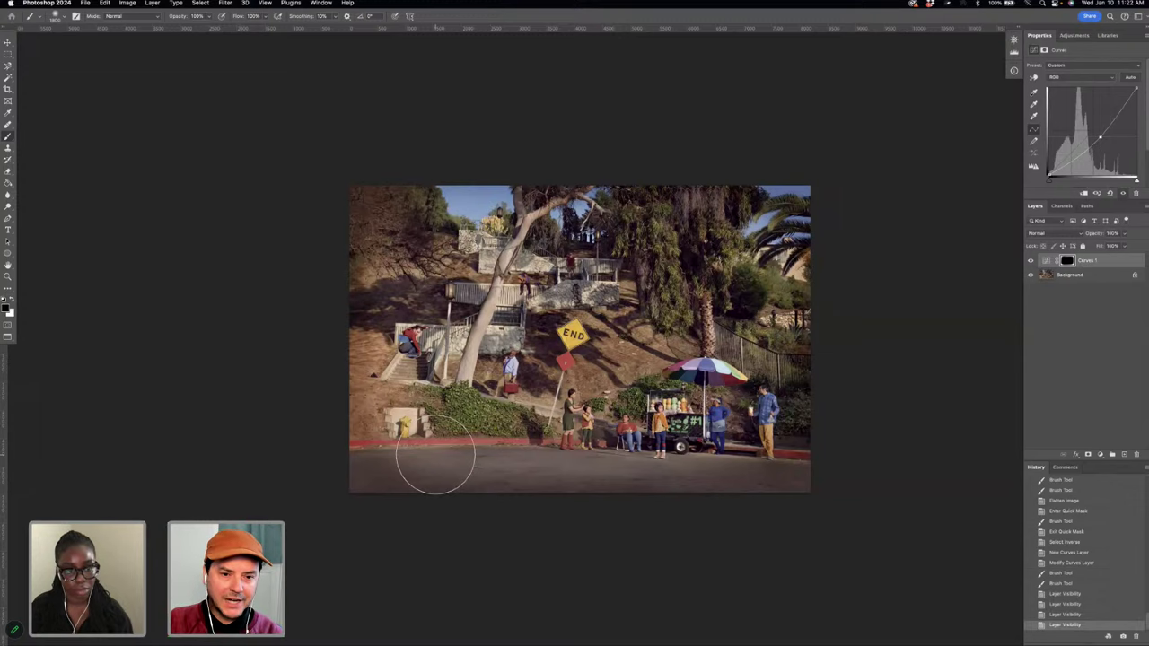
- Examine the darkened sky above the cactus and lamp post close up, and then the whole vignetted scene
key(super+equal)
key(super+equal)
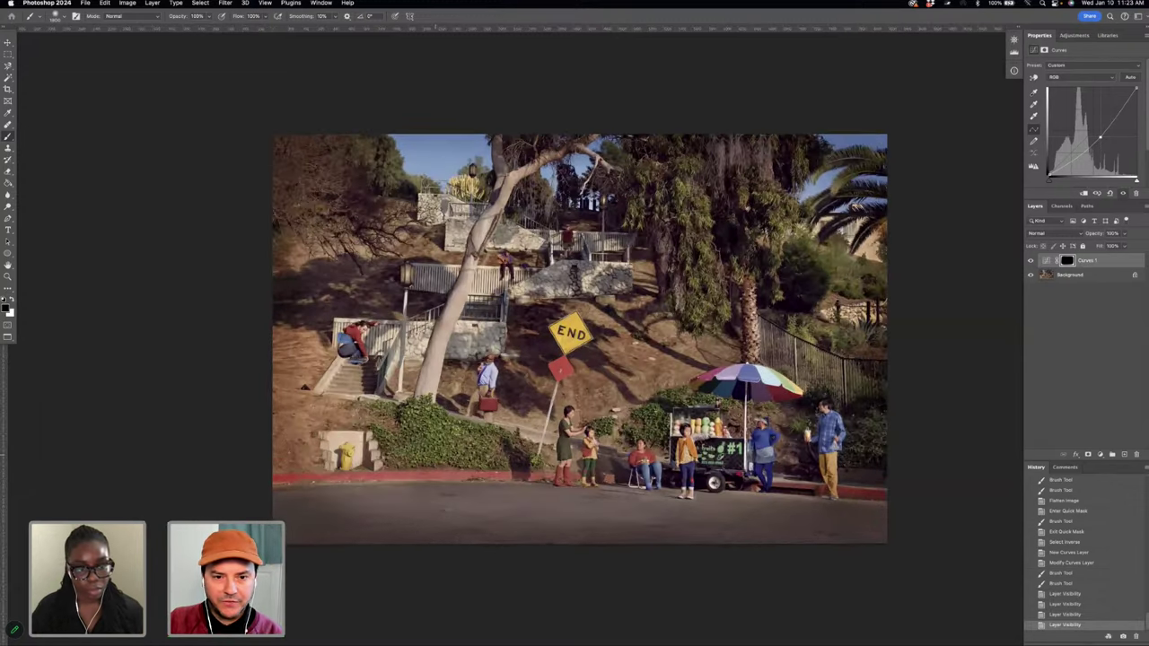
scroll(439, 454, up, 5)
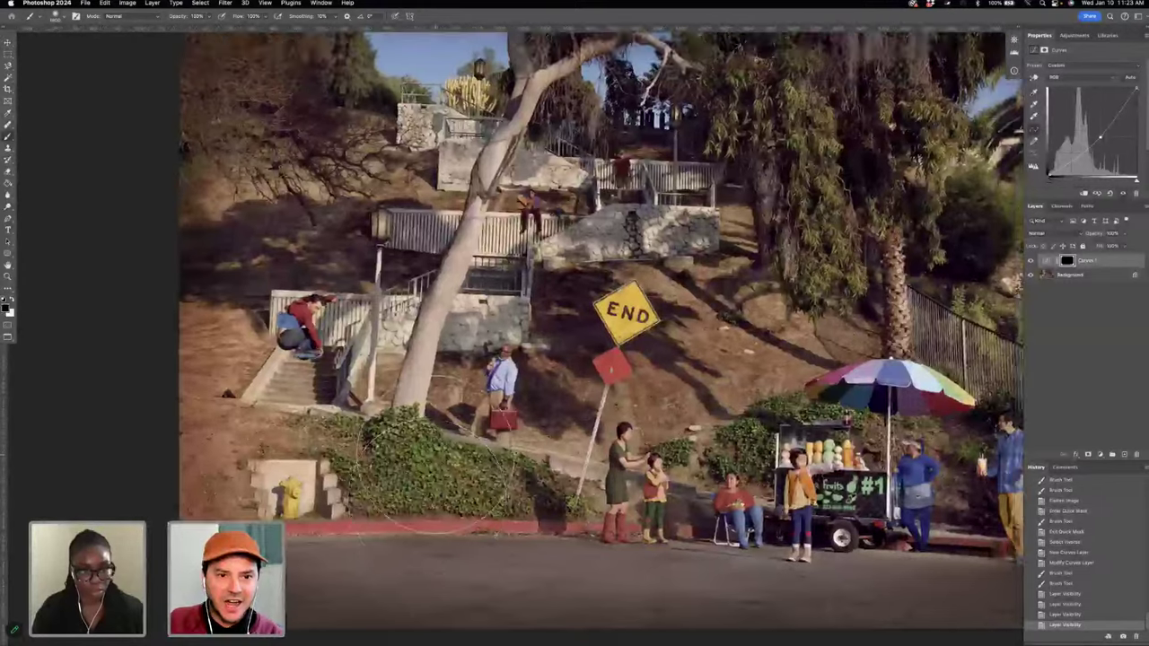
key(super+equal)
key(super+equal)
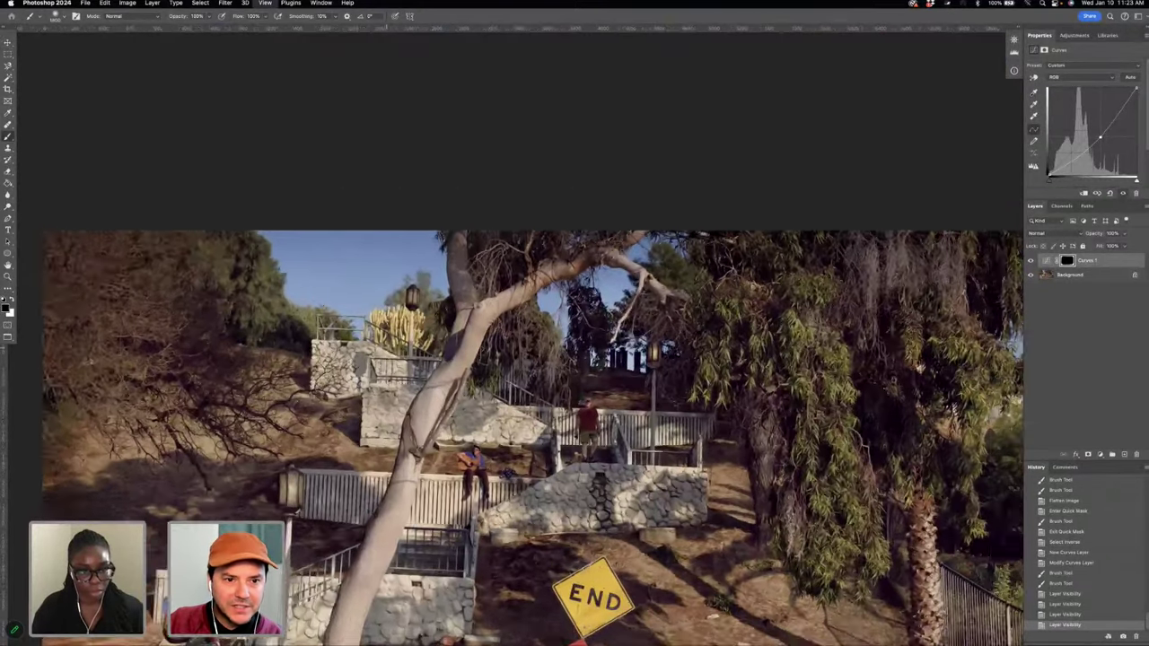
scroll(386, 354, up, 3)
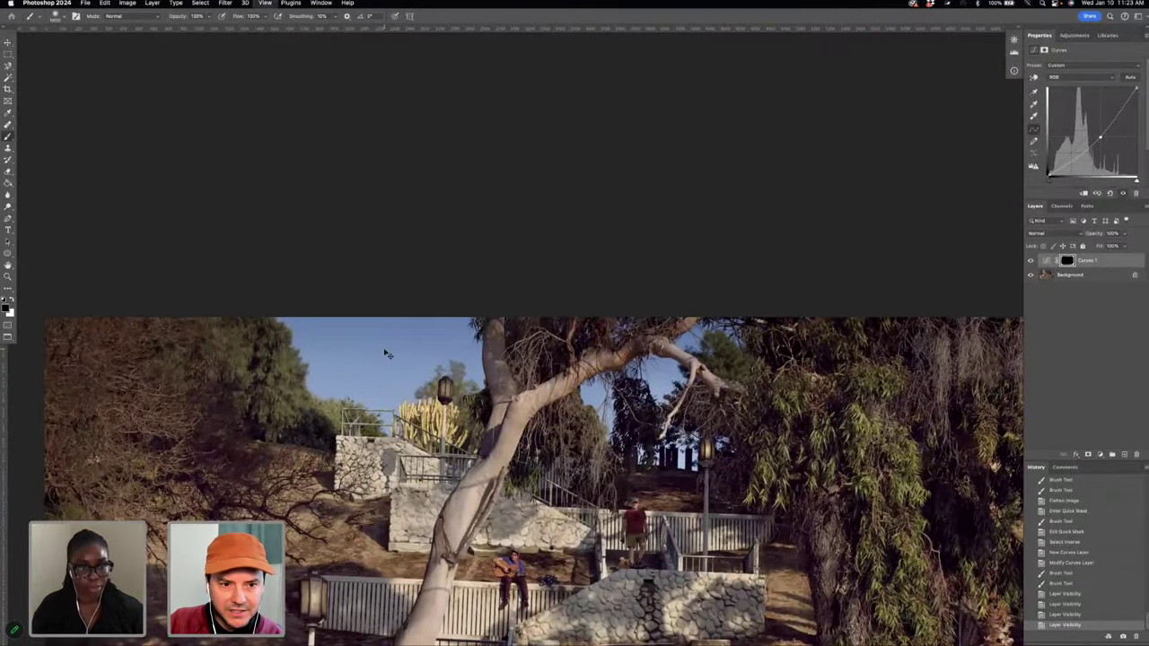
key(super+equal)
scroll(386, 354, up, 4)
scroll(386, 353, left, 4)
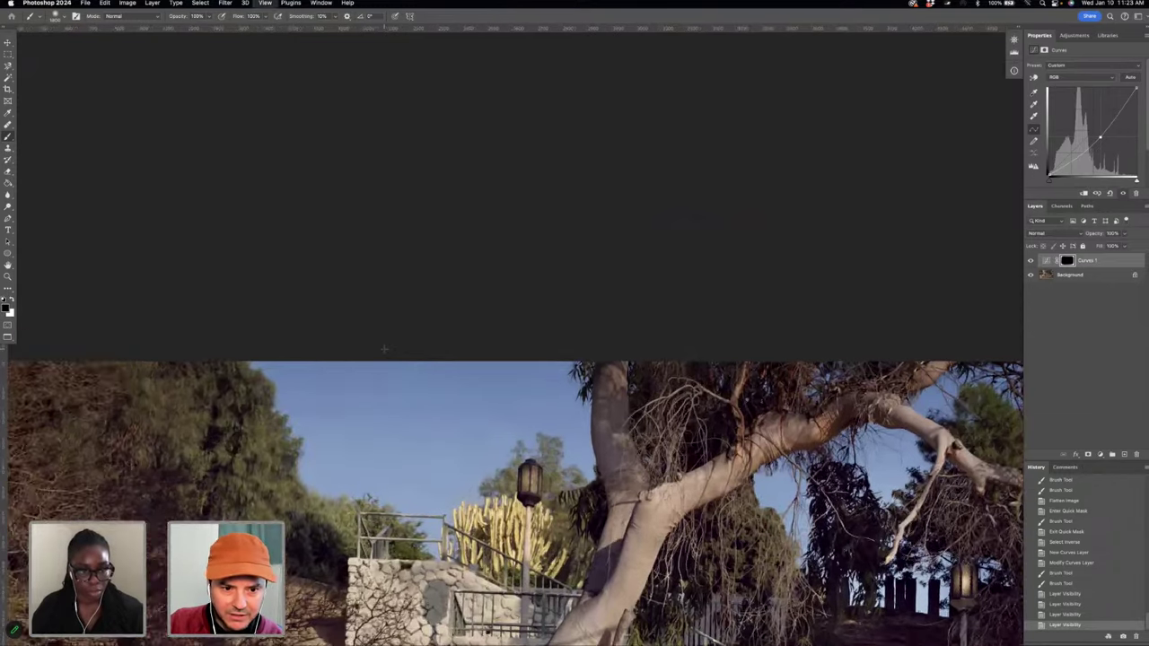
key(super+equal)
scroll(384, 350, down, 5)
scroll(384, 350, left, 3)
scroll(384, 349, left, 1)
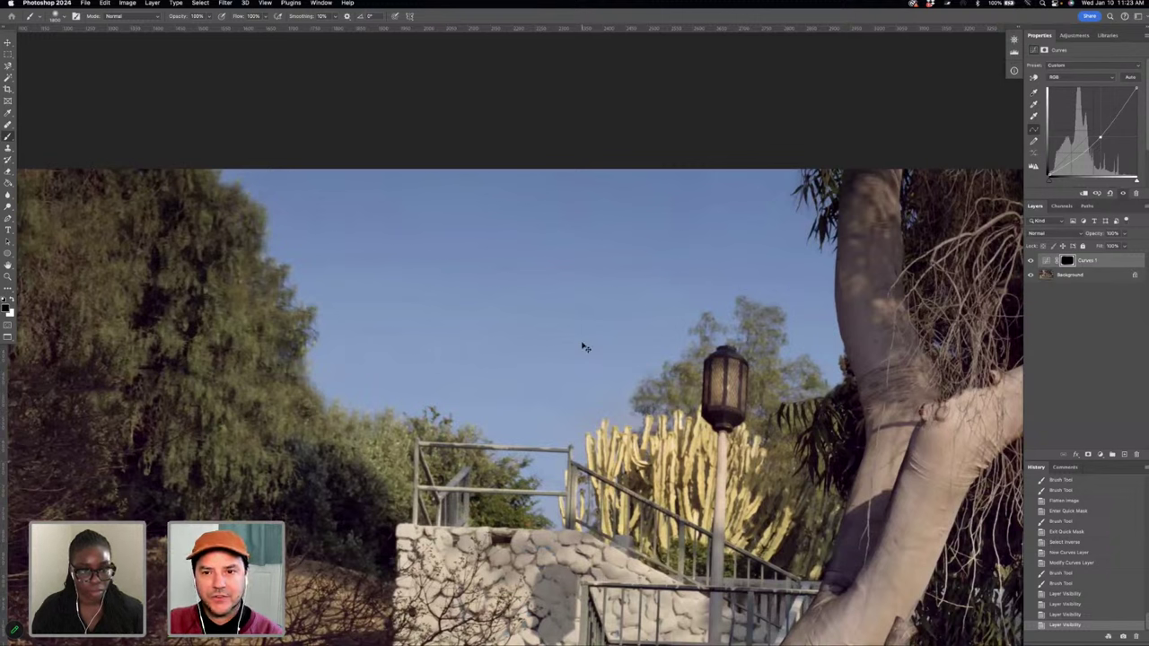
key(super+0)
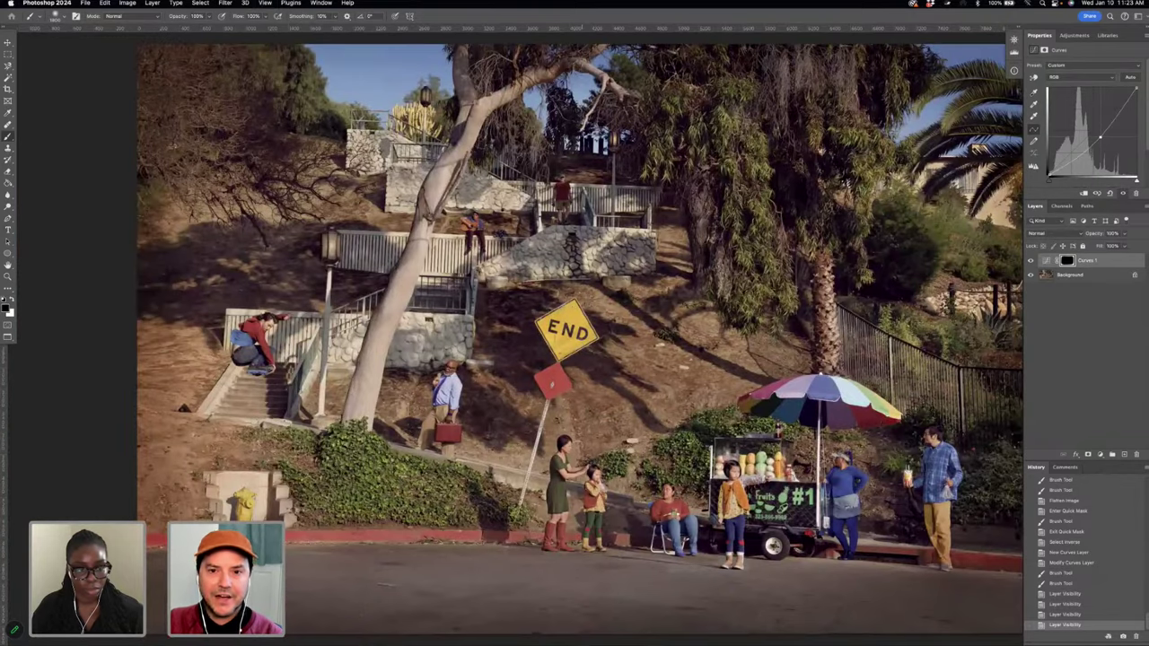
key(super+minus)
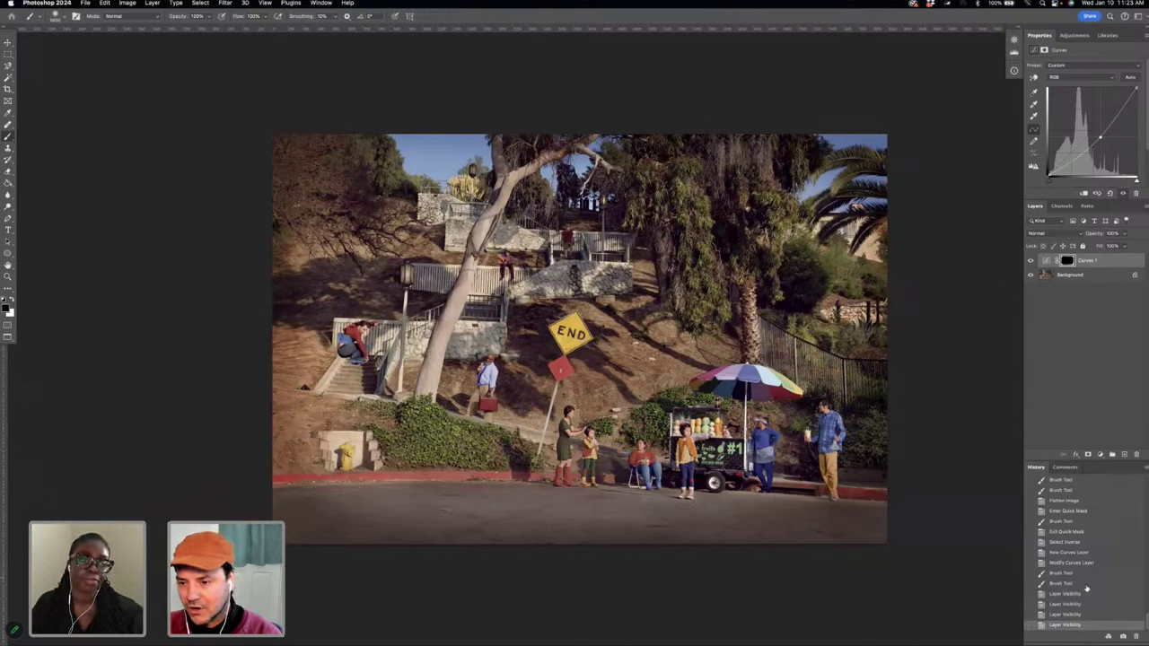
- Revert the image to its flattened state in the history, and try a darkening Camera Raw vignette on the Background layer
click(1065, 501)
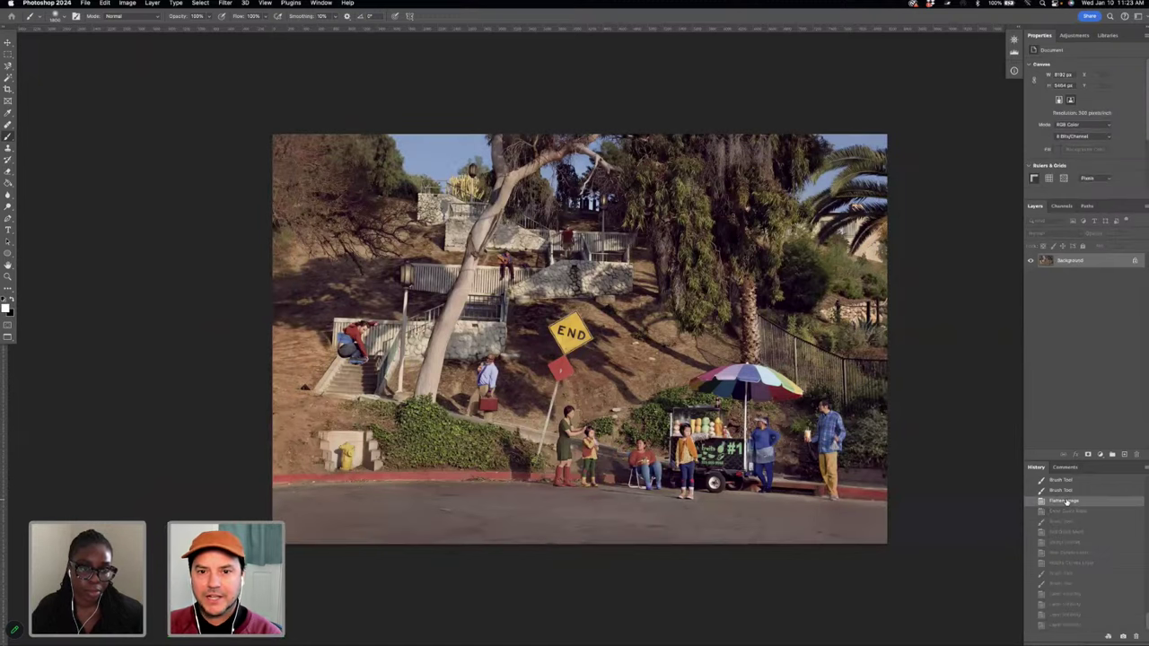
click(225, 3)
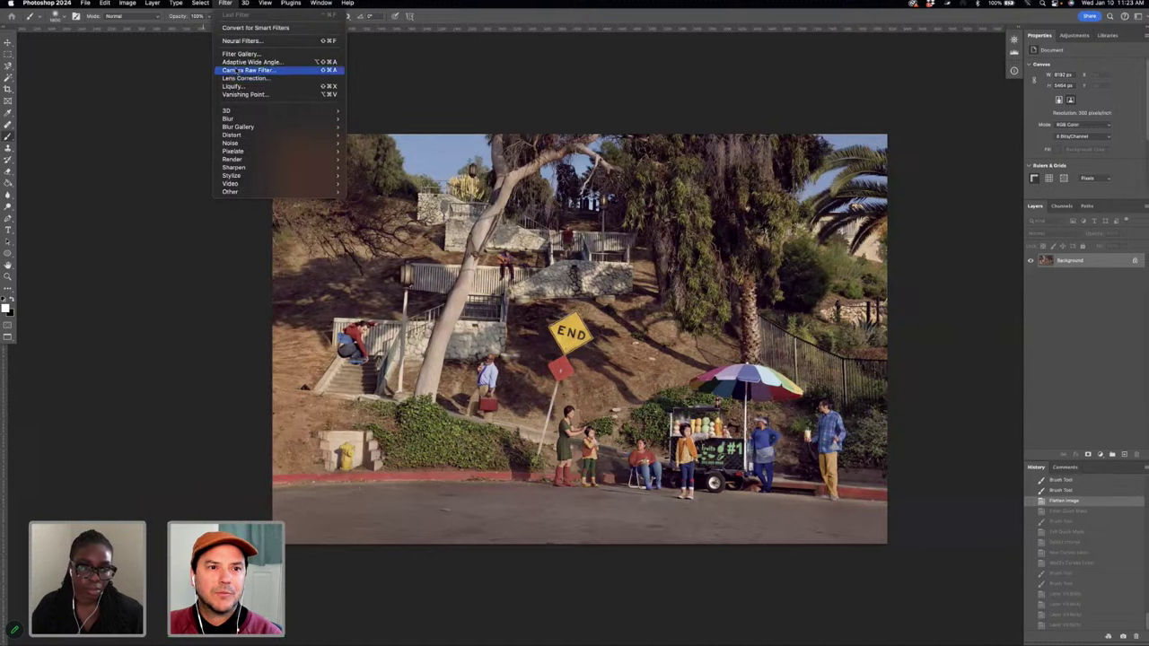
click(235, 70)
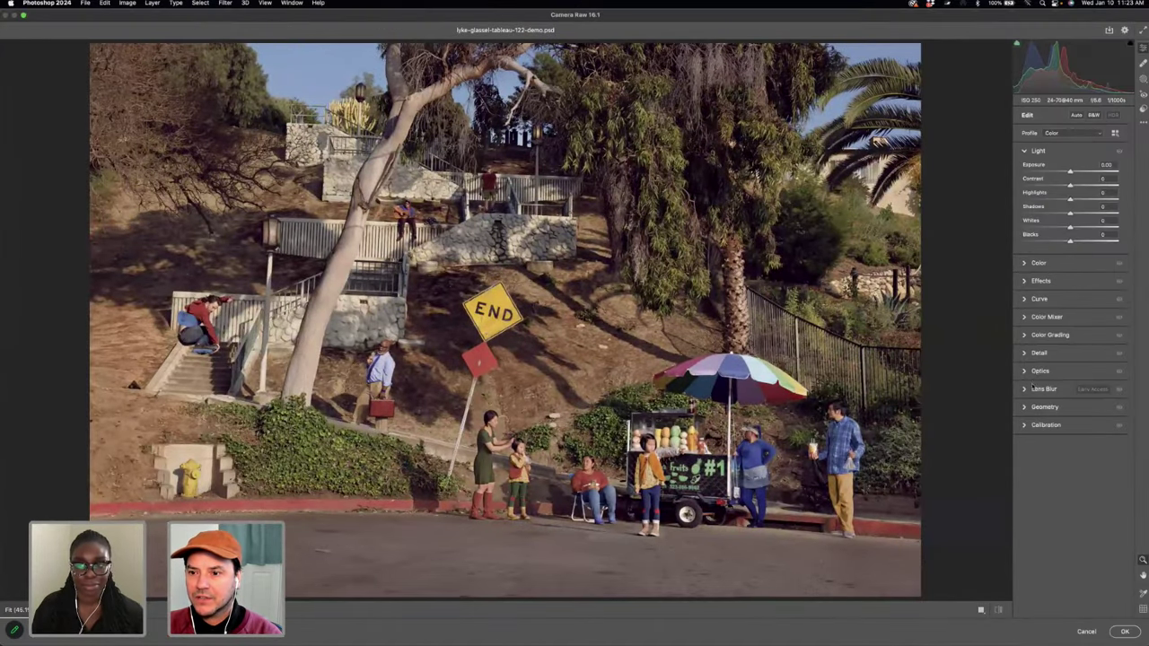
click(1025, 281)
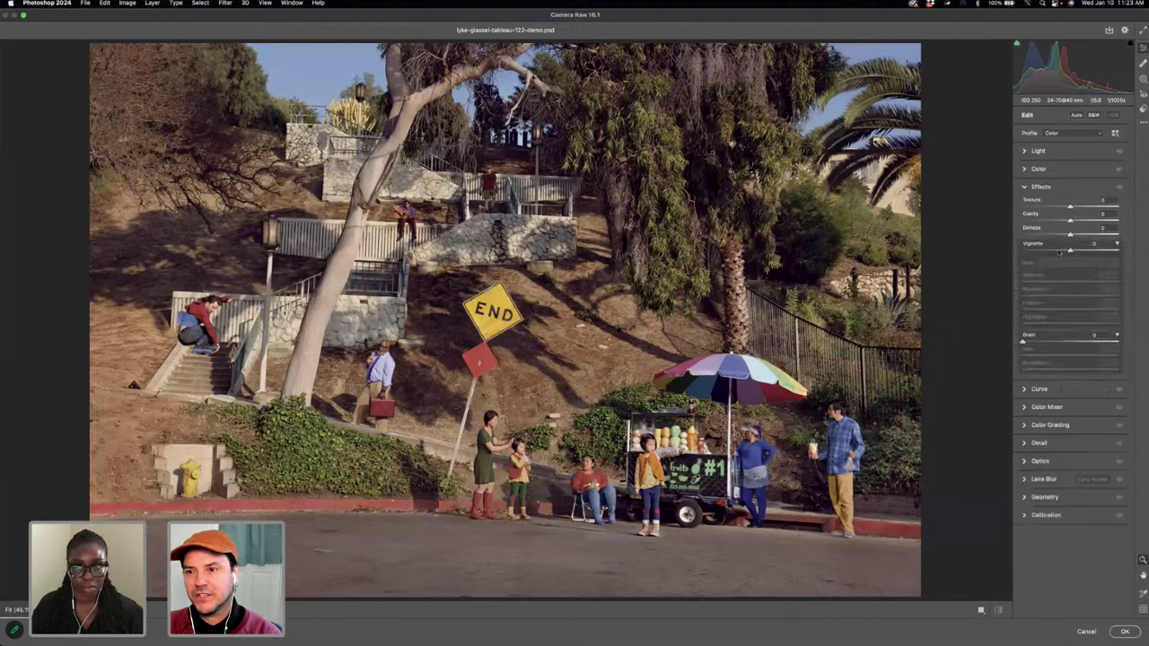
mouse_move(1059, 253)
mouse_down()
mouse_move(1046, 253)
mouse_move(1059, 253)
mouse_up()
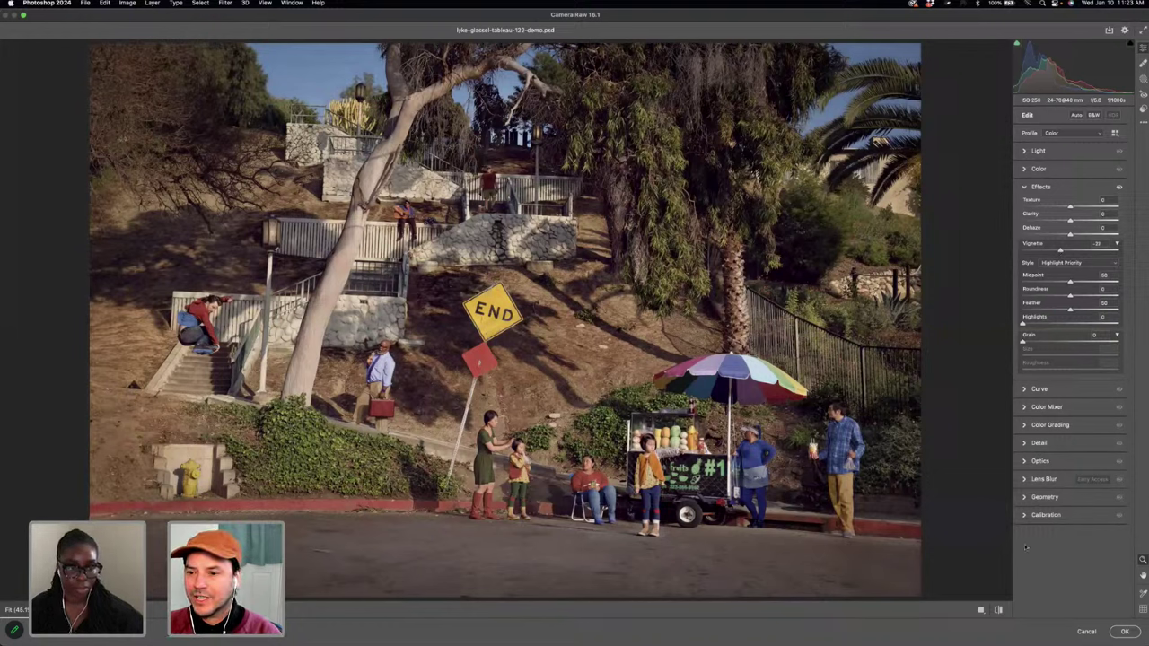
click(1086, 631)
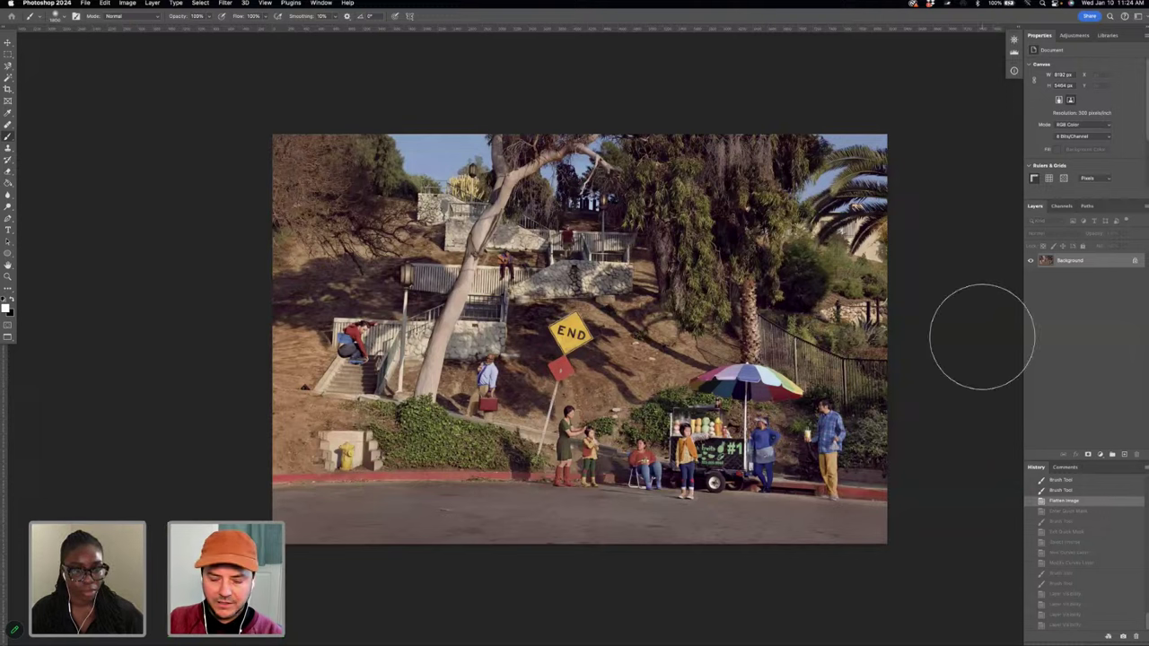
- Duplicate the Background onto a new layer and apply the Camera Raw Filter to the copy with Vignette at -44
key(super+j)
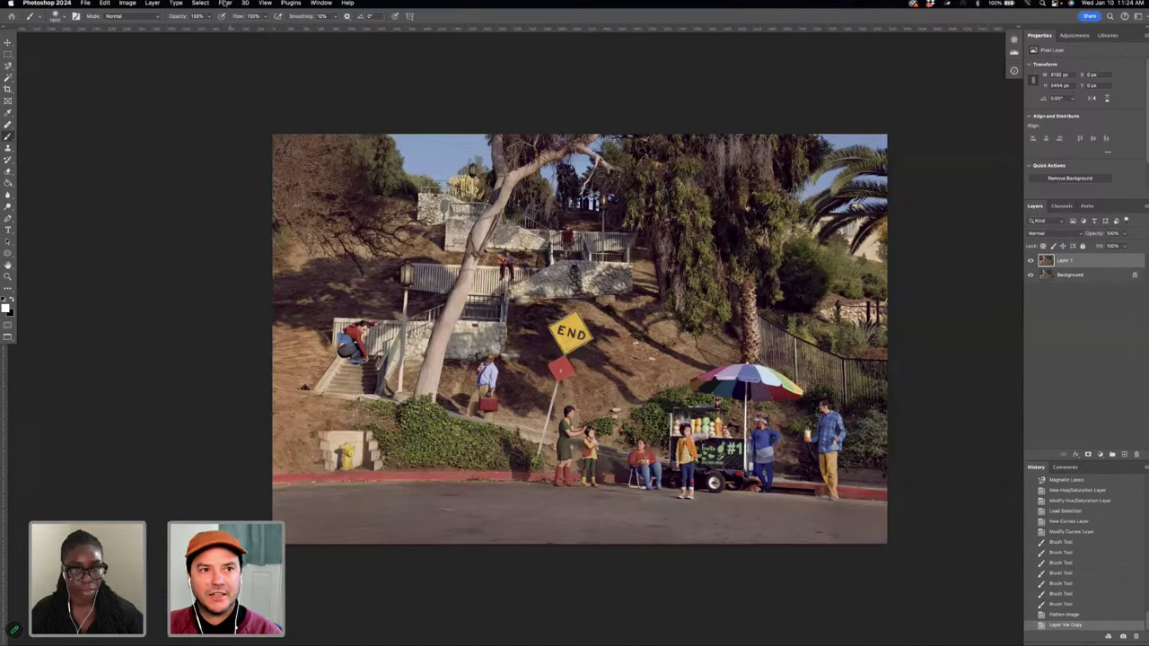
click(225, 4)
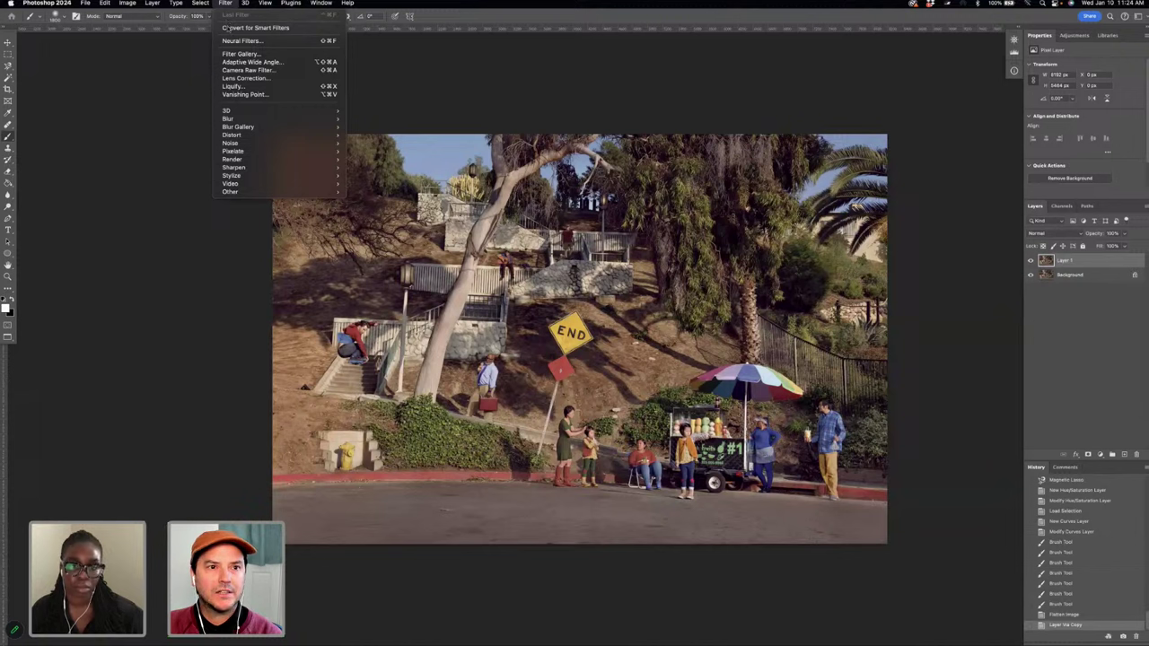
click(235, 72)
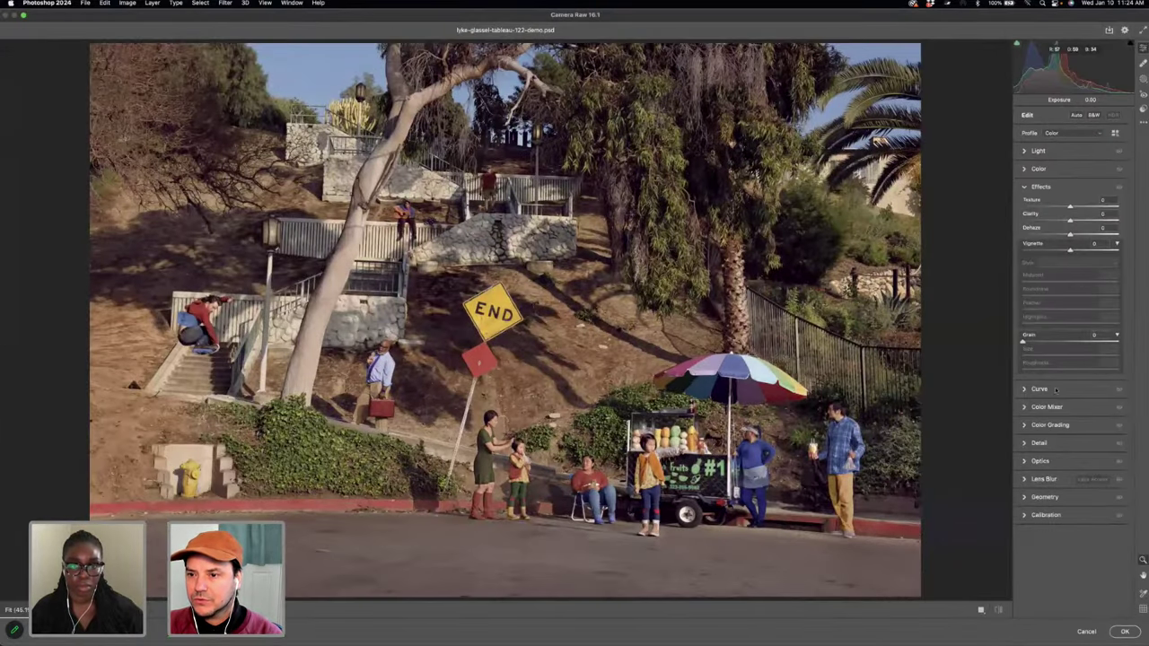
click(1049, 250)
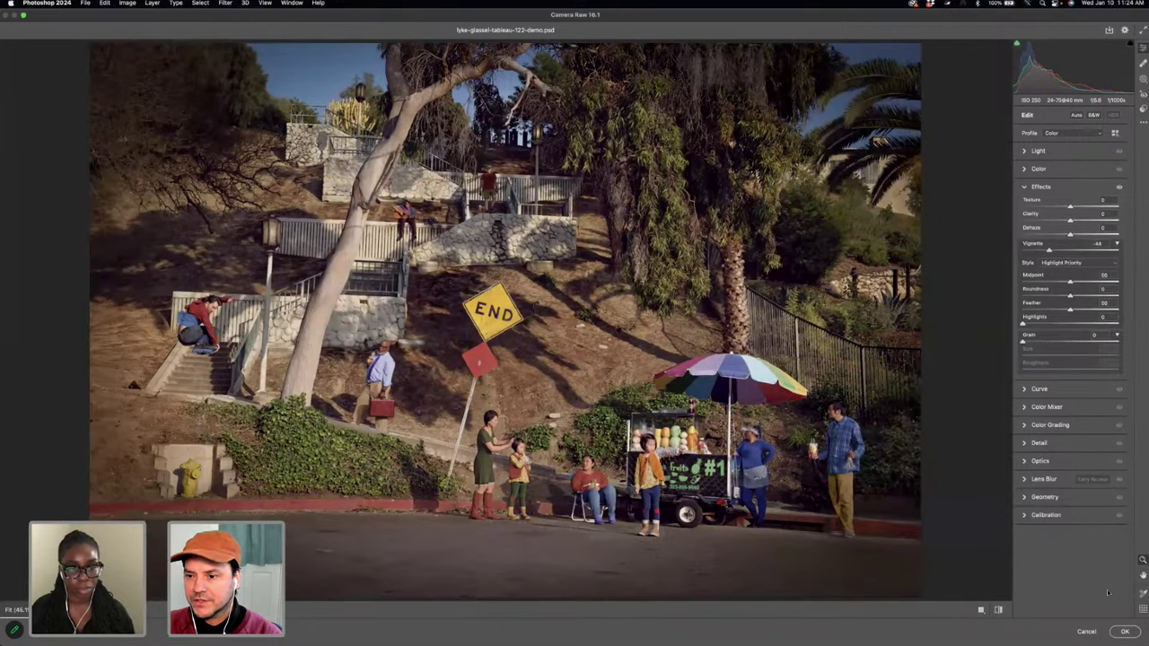
click(1123, 631)
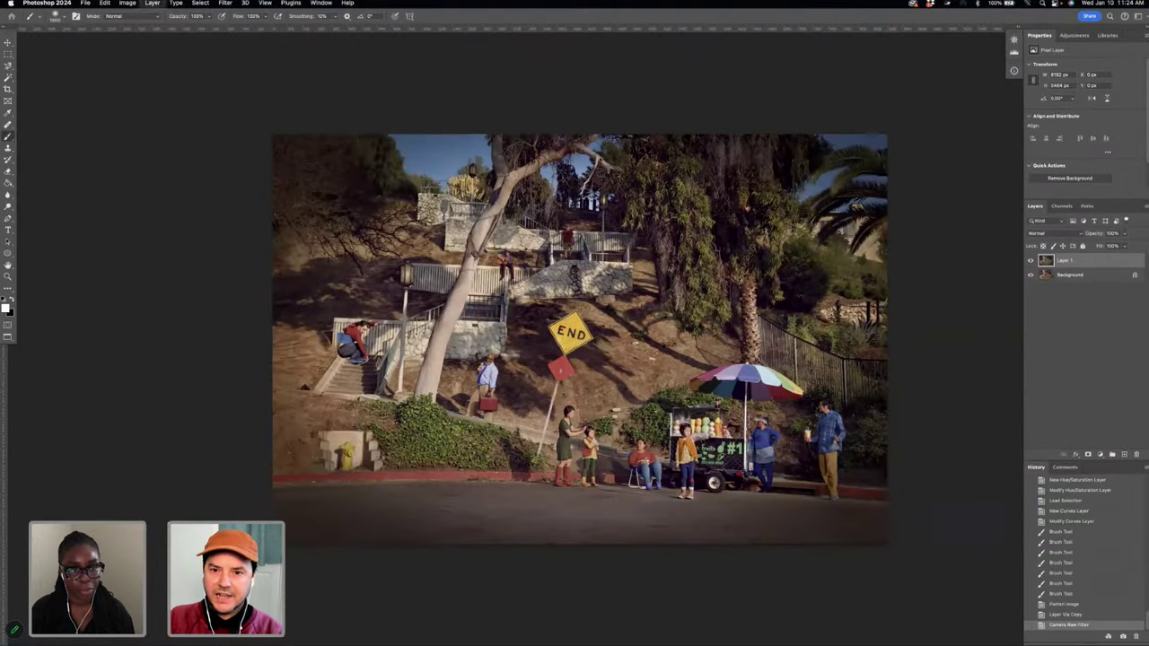
- Hide the vignette on Layer 1 with a black mask and paint white along the scene's outer edges to reveal the darkening
alt+click(1083, 454)
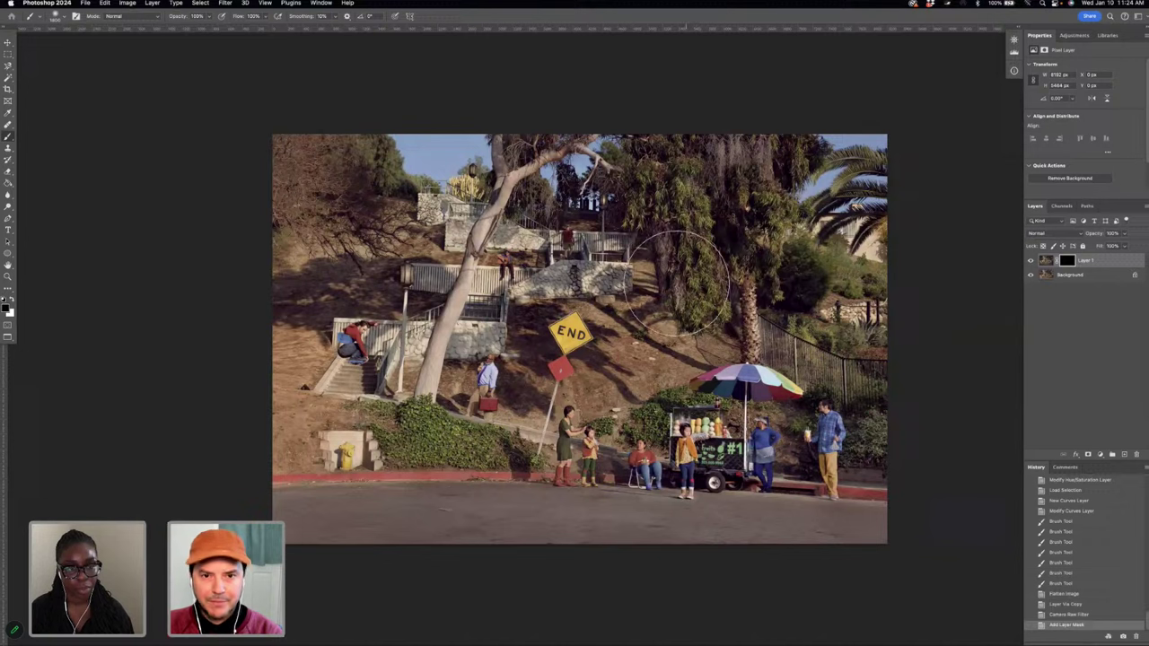
click(152, 3)
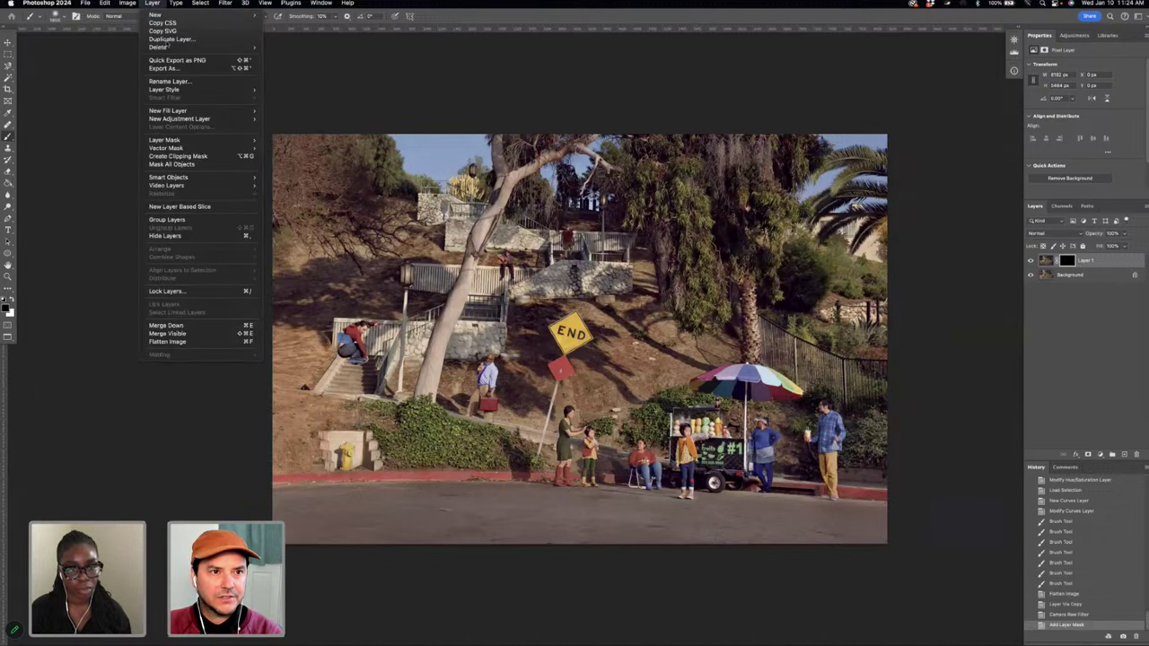
mouse_move(171, 144)
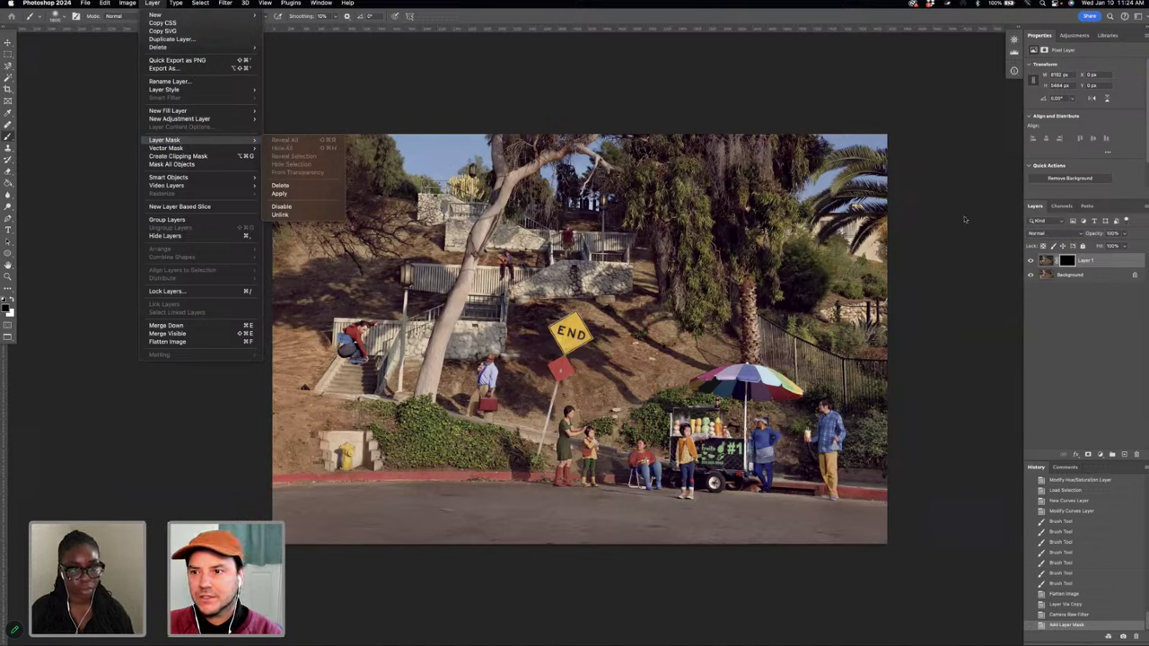
click(1078, 264)
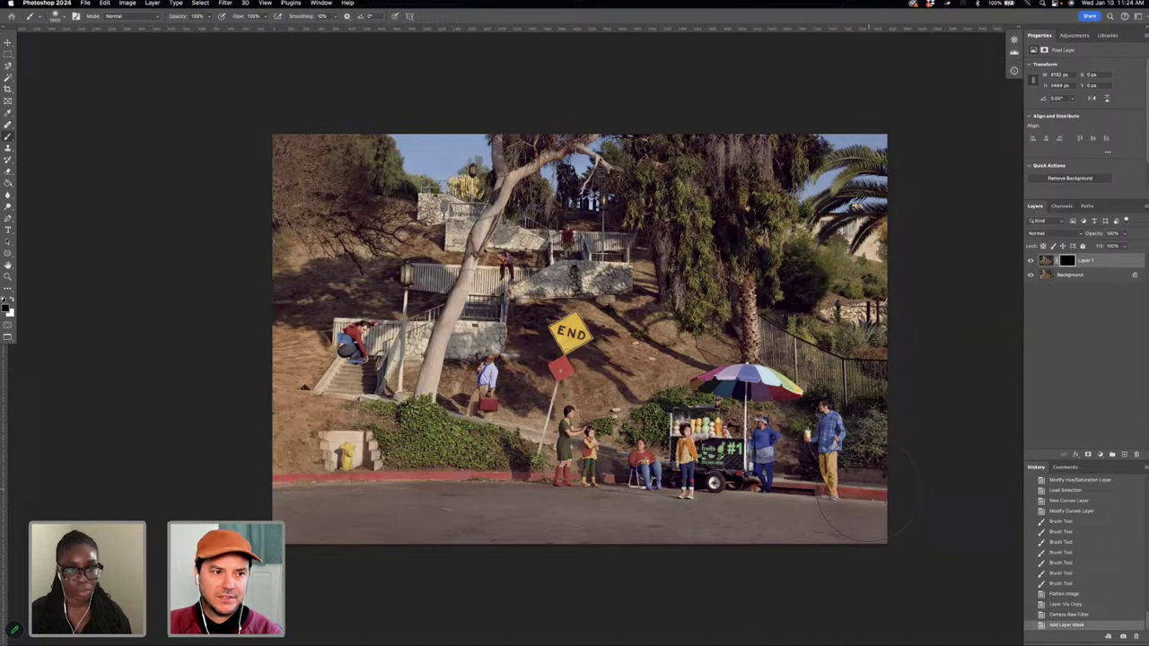
mouse_move(868, 494)
mouse_down()
mouse_move(773, 525)
mouse_move(584, 521)
mouse_move(423, 546)
mouse_move(290, 530)
mouse_move(244, 418)
mouse_up()
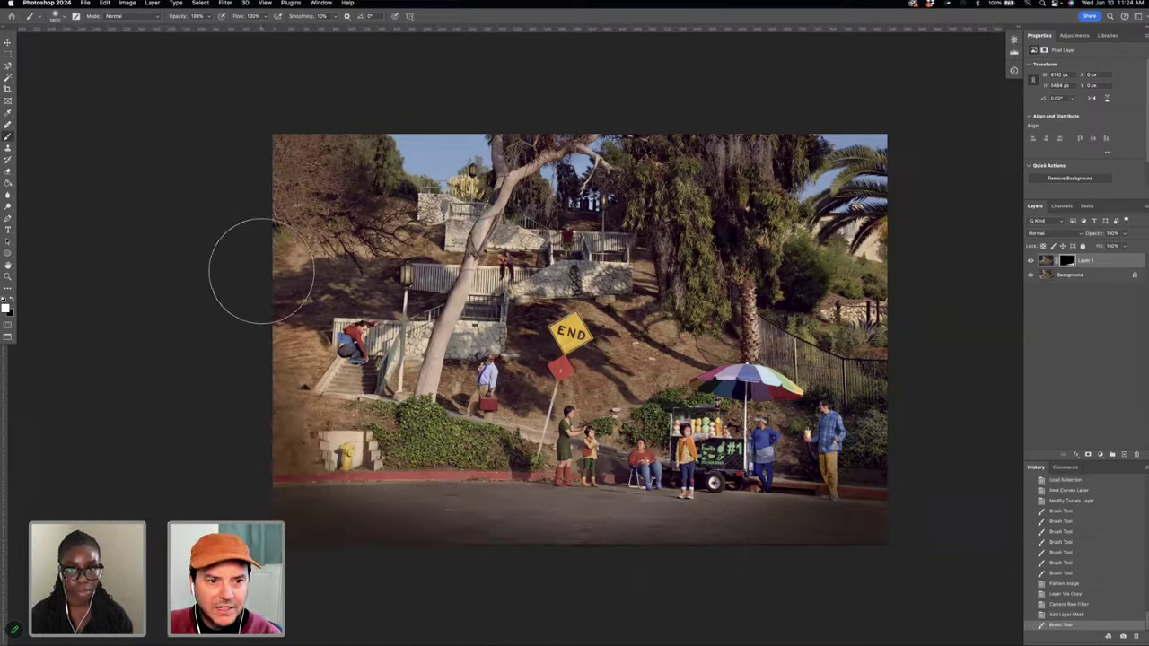
mouse_move(261, 271)
mouse_down()
mouse_move(268, 172)
mouse_move(342, 104)
mouse_move(636, 102)
mouse_move(931, 135)
mouse_move(905, 158)
mouse_move(929, 287)
mouse_up()
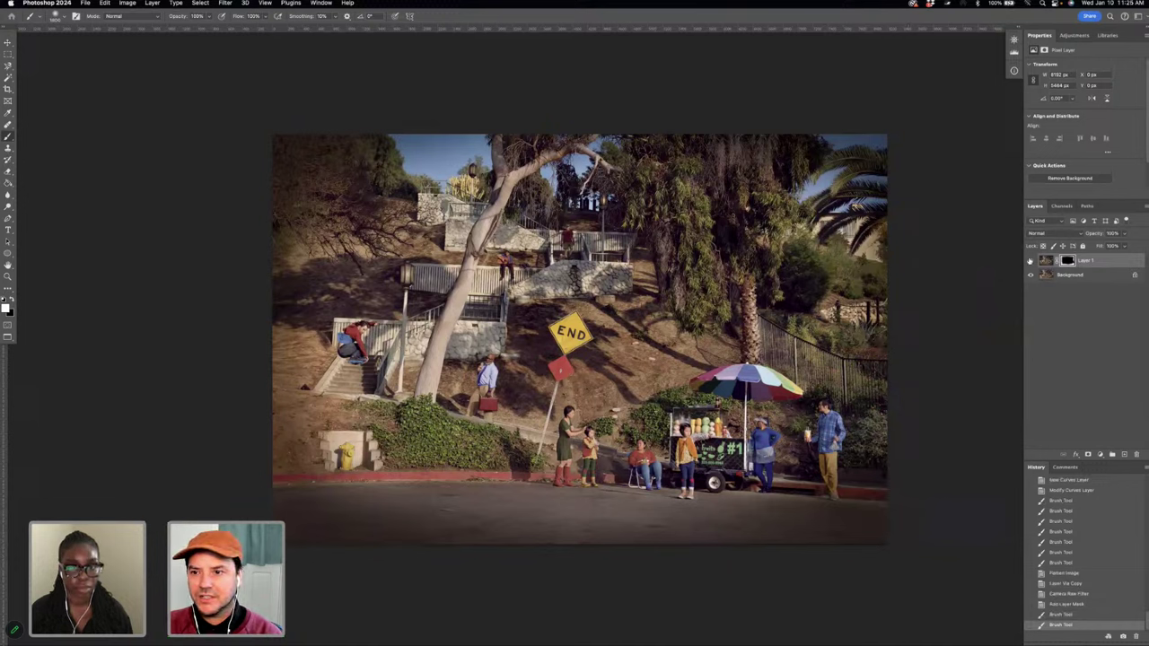
- Compare the street scene with and without the masked vignette layer
click(1030, 261)
click(1031, 261)
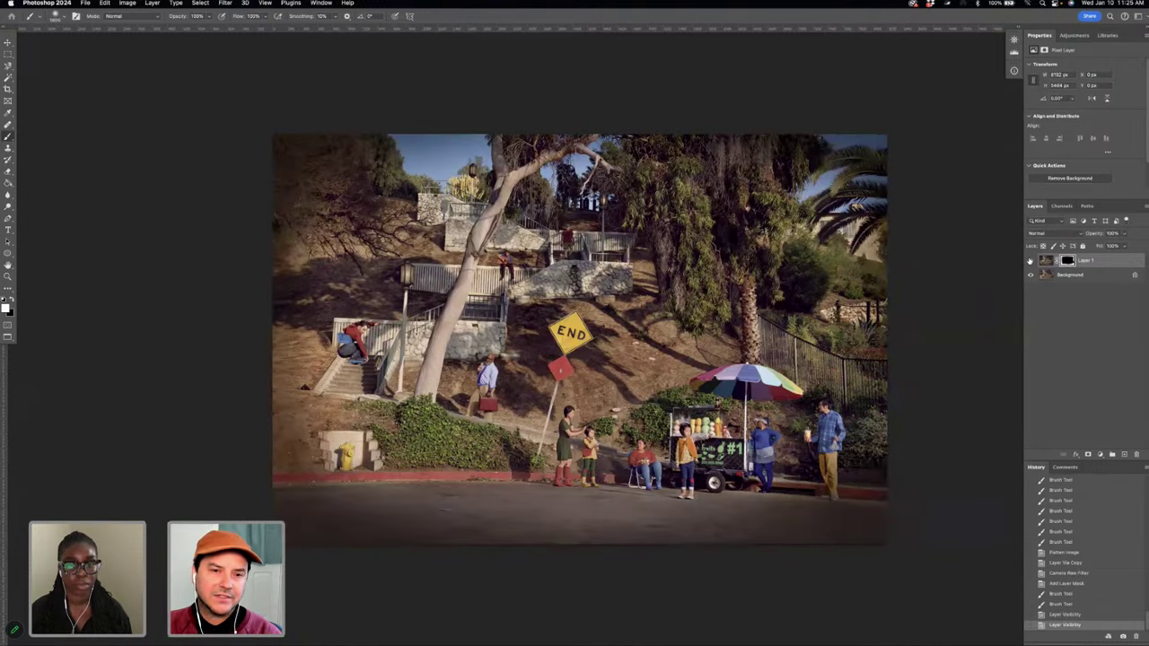
click(1030, 260)
click(1031, 260)
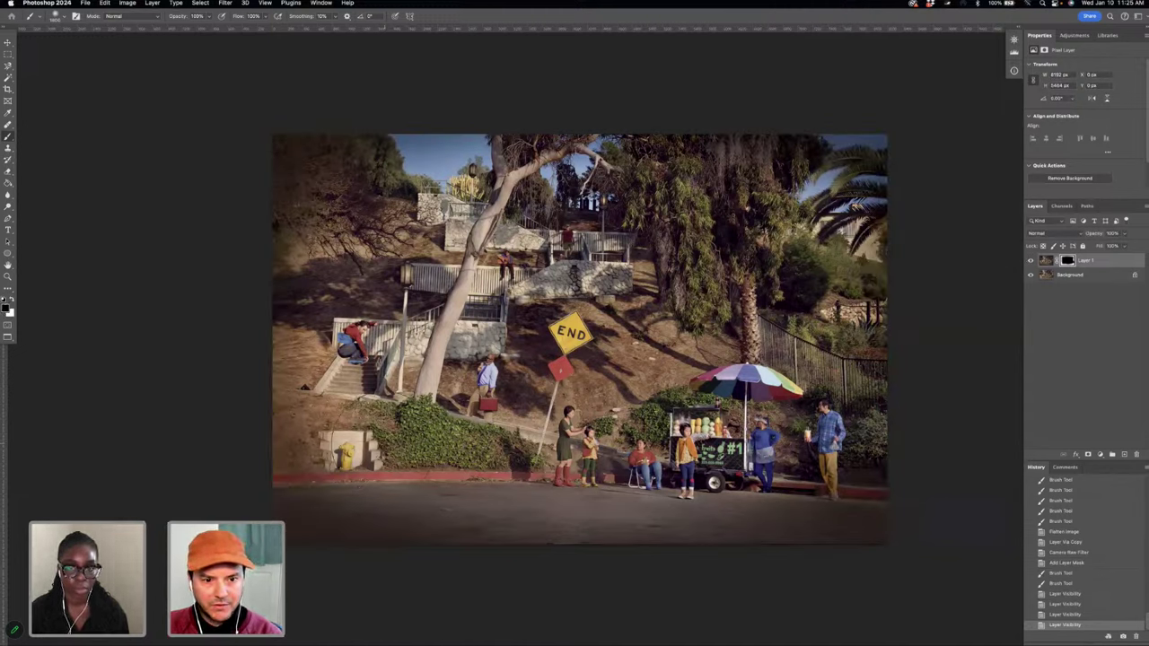
- Paint black on the vignette mask along the curb, then at reduced brush opacity around the fruit cart and the hydrant wall
drag(462, 467, 682, 462)
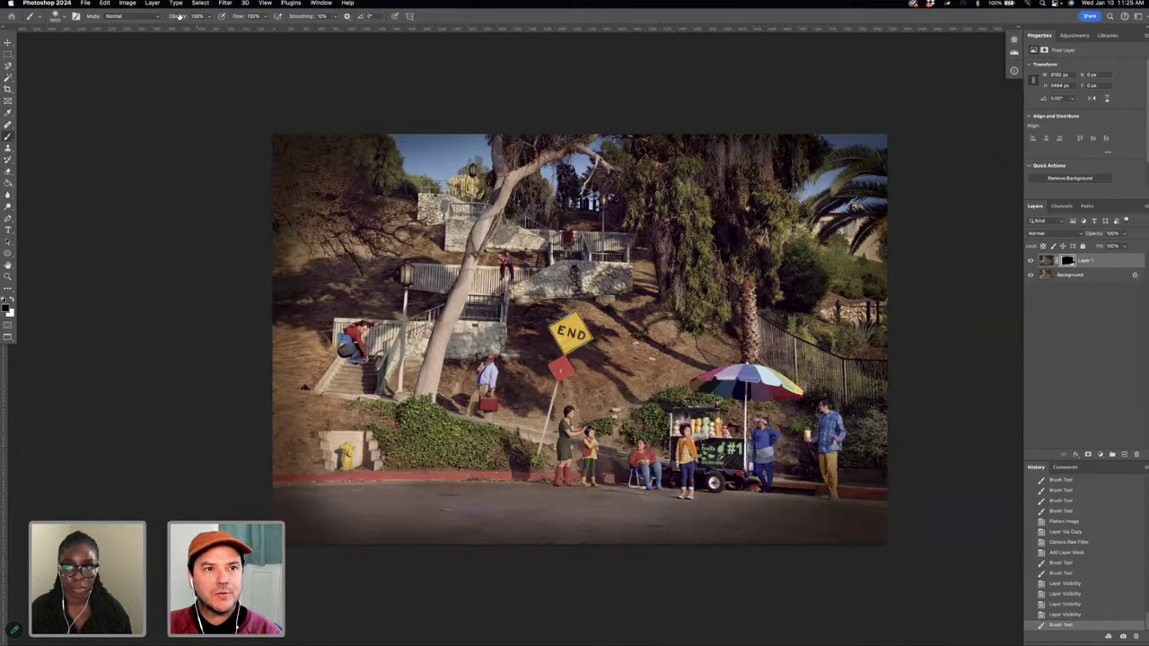
drag(179, 16, 161, 19)
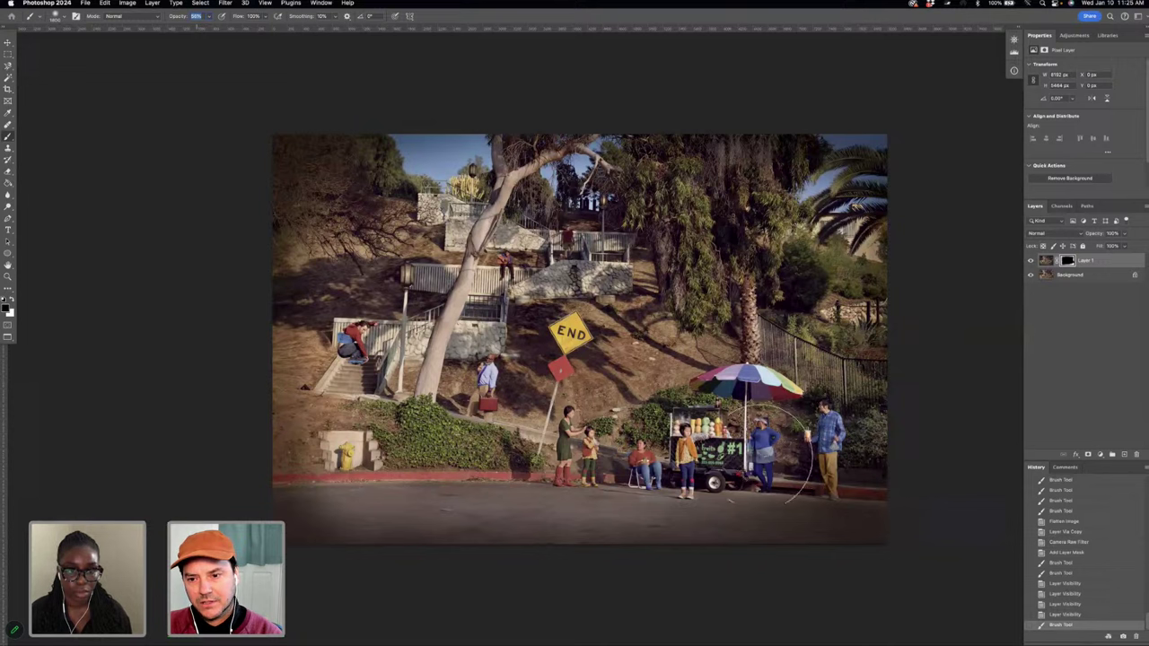
mouse_move(785, 467)
mouse_down()
mouse_move(816, 477)
mouse_move(777, 487)
mouse_up()
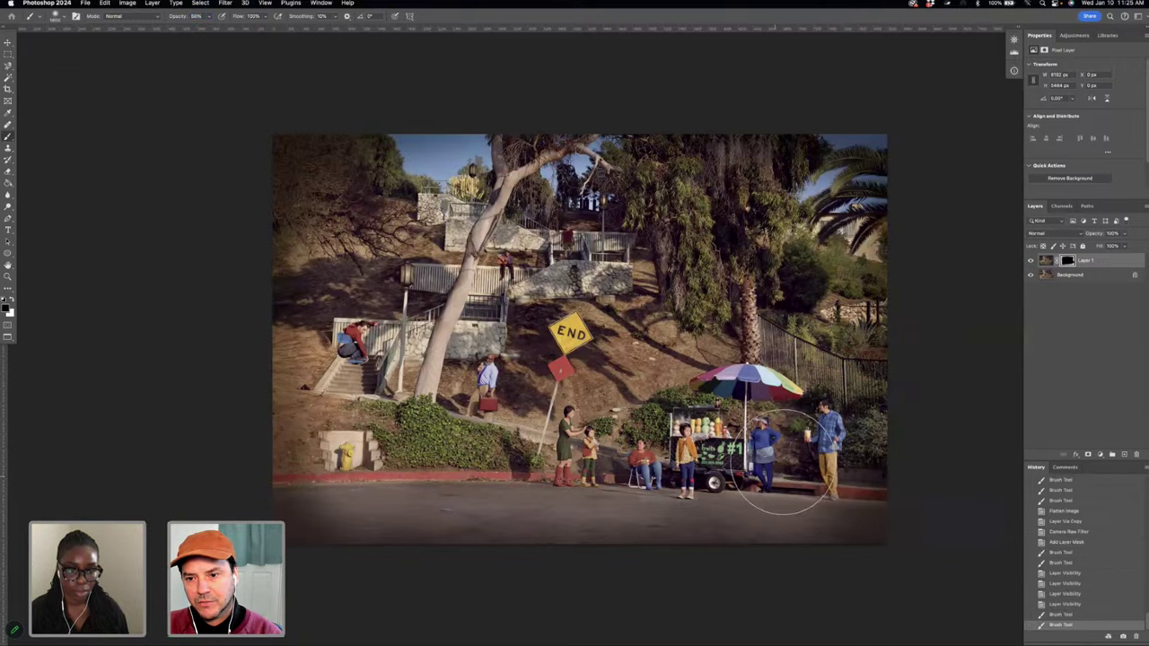
scroll(806, 306, up, 3)
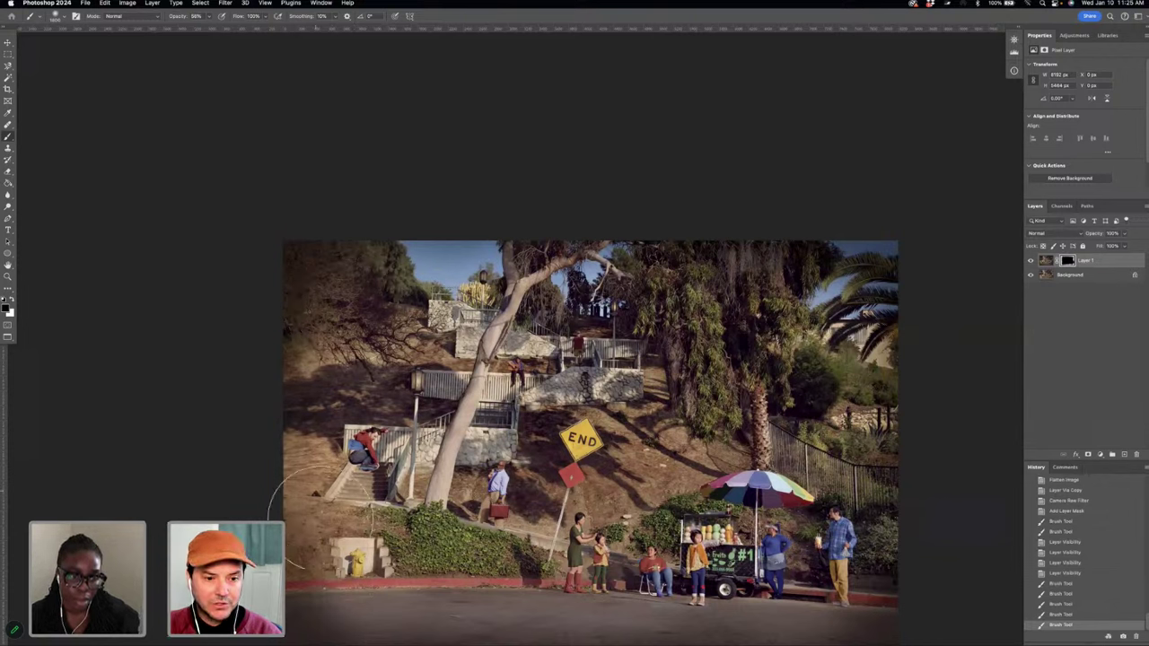
click(360, 541)
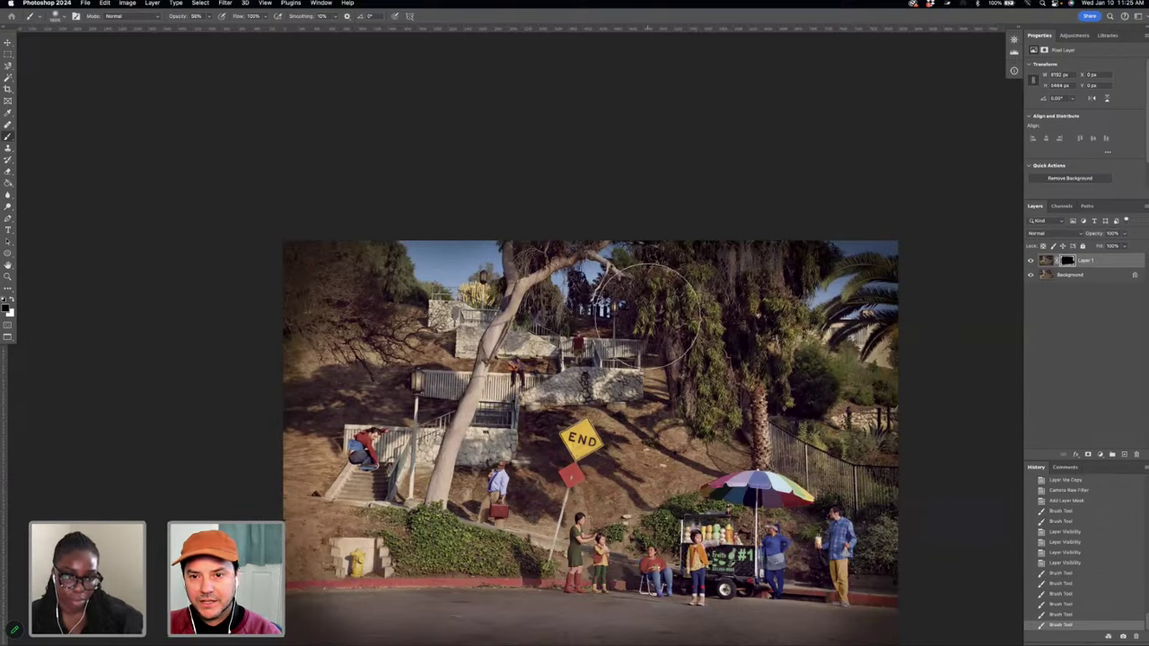
scroll(781, 345, down, 3)
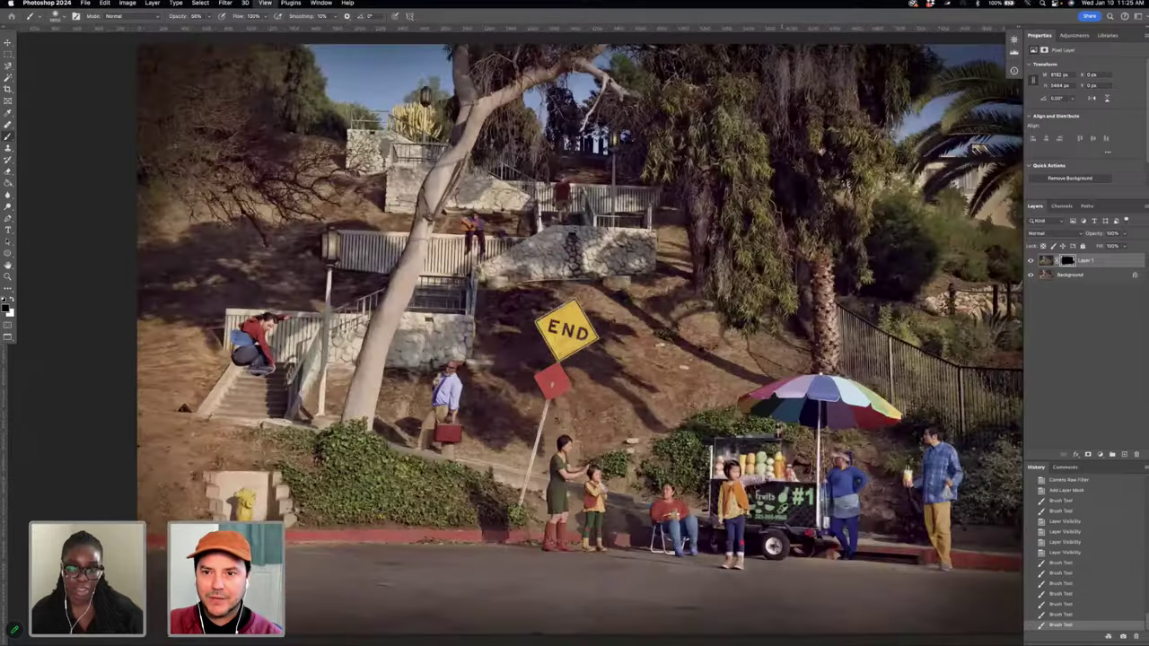
click(781, 337)
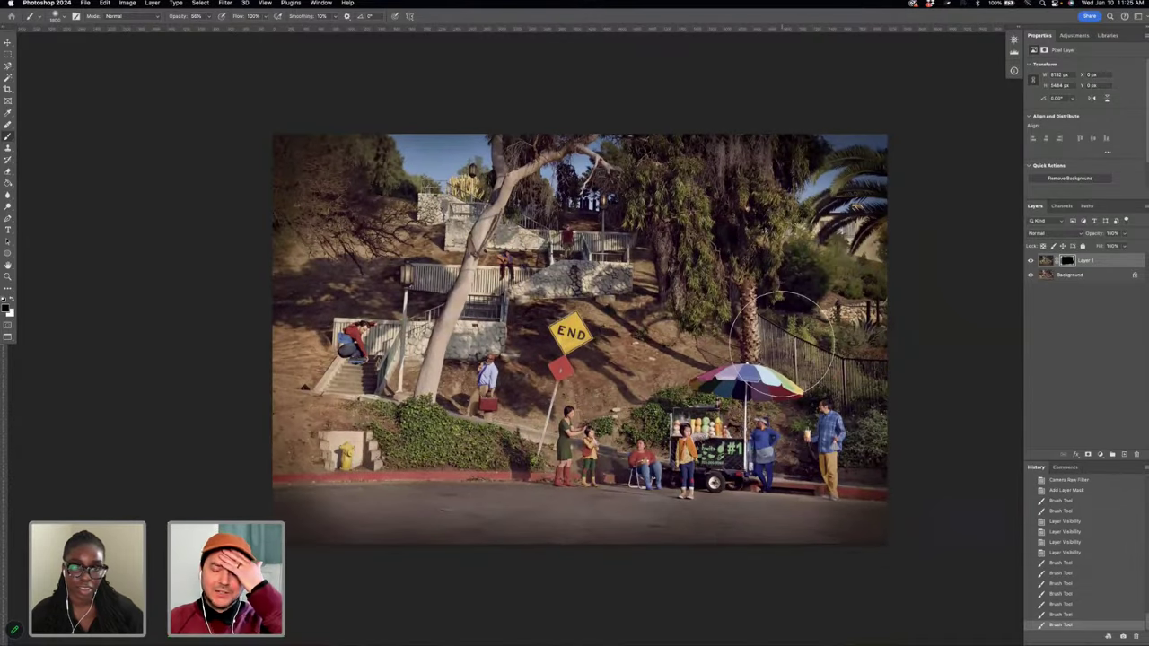
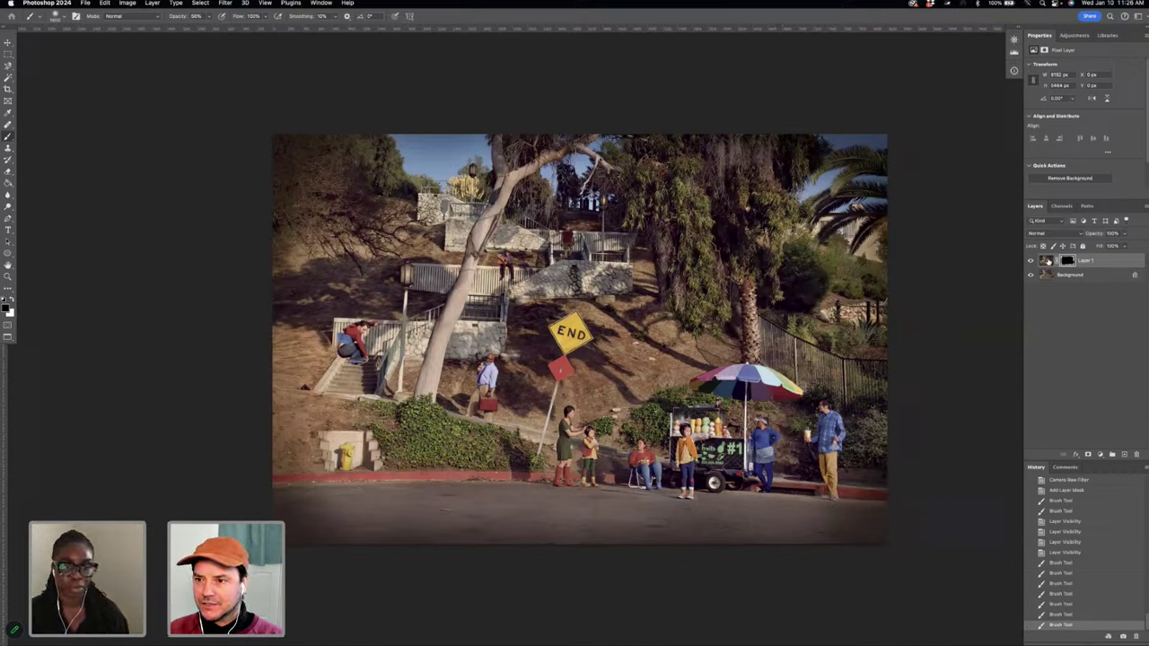
- Lower Layer 1's opacity to about two thirds and paint black on its mask over the street corner below the hydrant
key(x)
drag(1099, 237, 1085, 236)
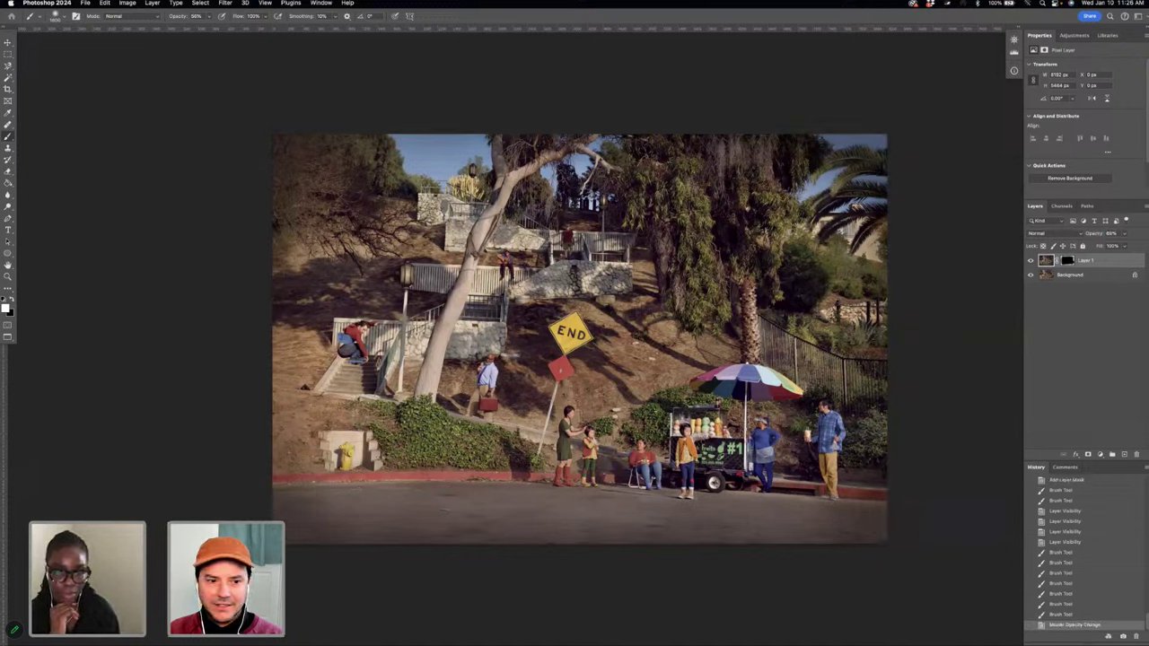
click(1067, 260)
key(x)
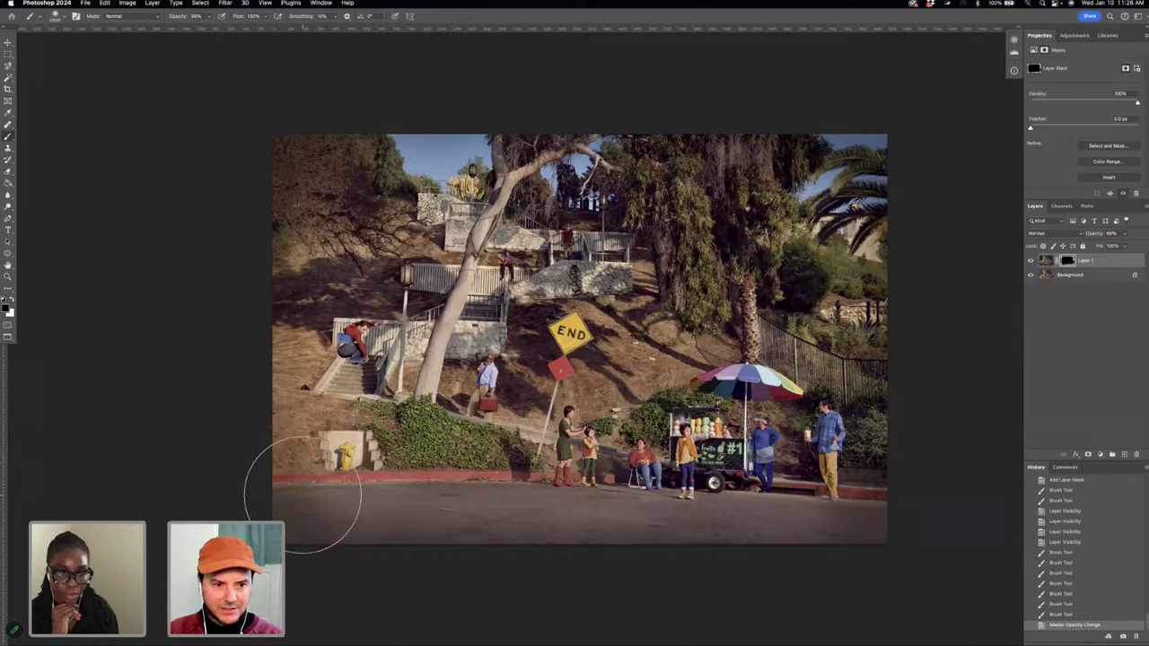
click(302, 493)
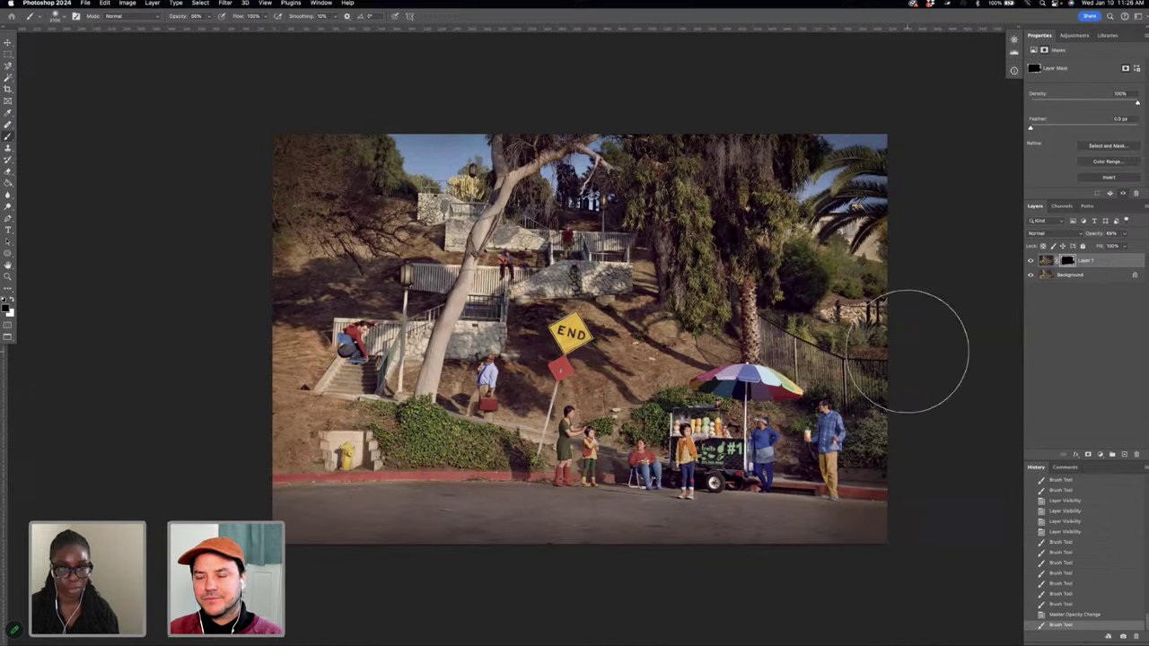
- Flatten the image and inspect the blended vignette around the stairs, trees and sky up close and across the whole scene
key(super+shift+e)
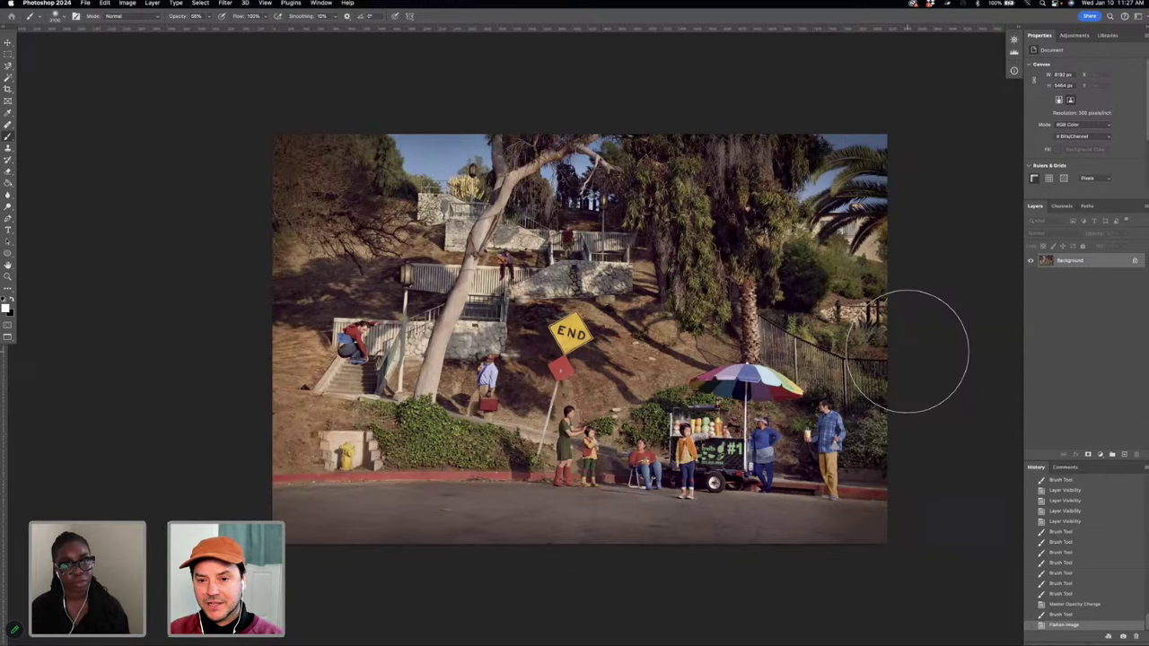
key(super+equal)
key(super+equal)
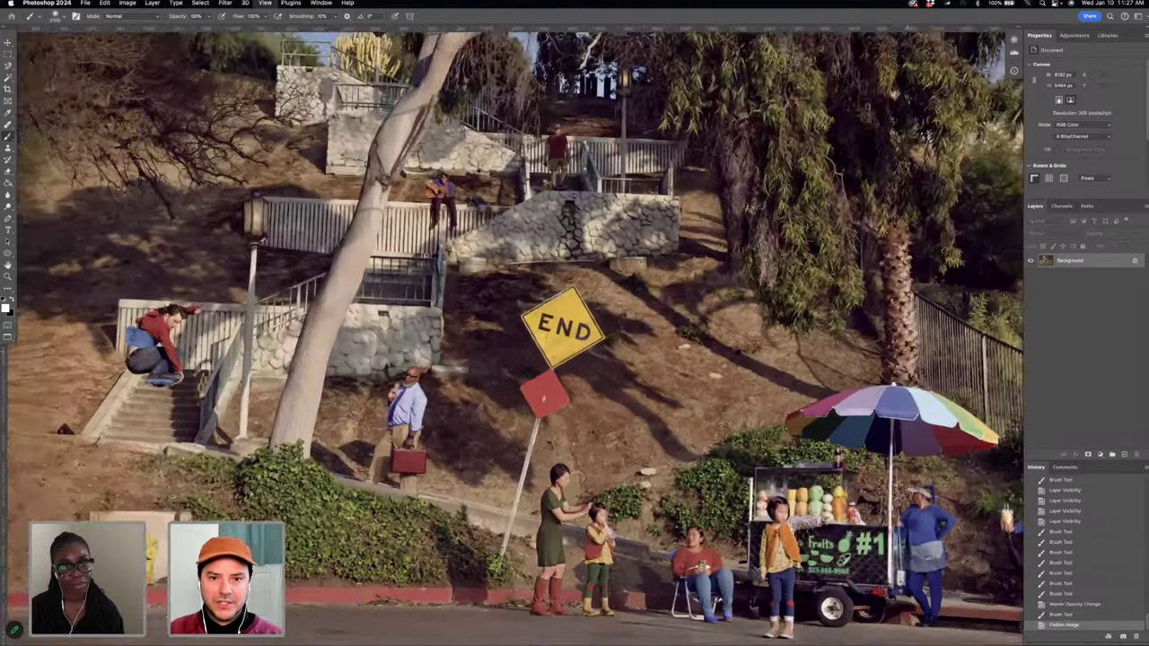
scroll(651, 345, up, 5)
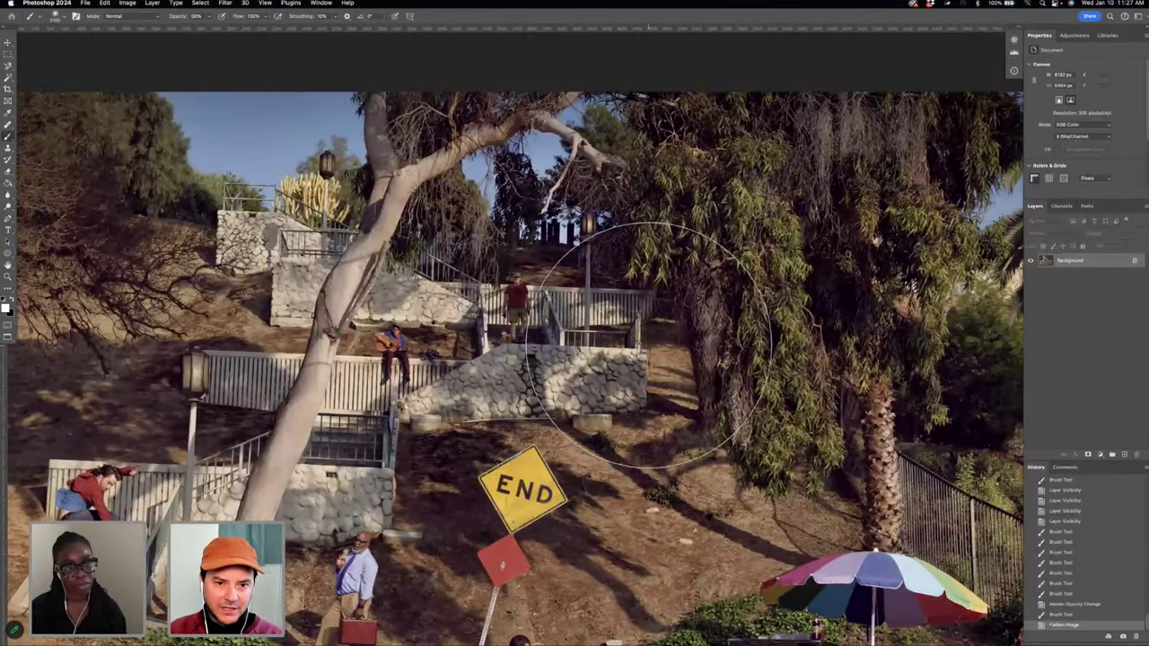
scroll(651, 346, left, 2)
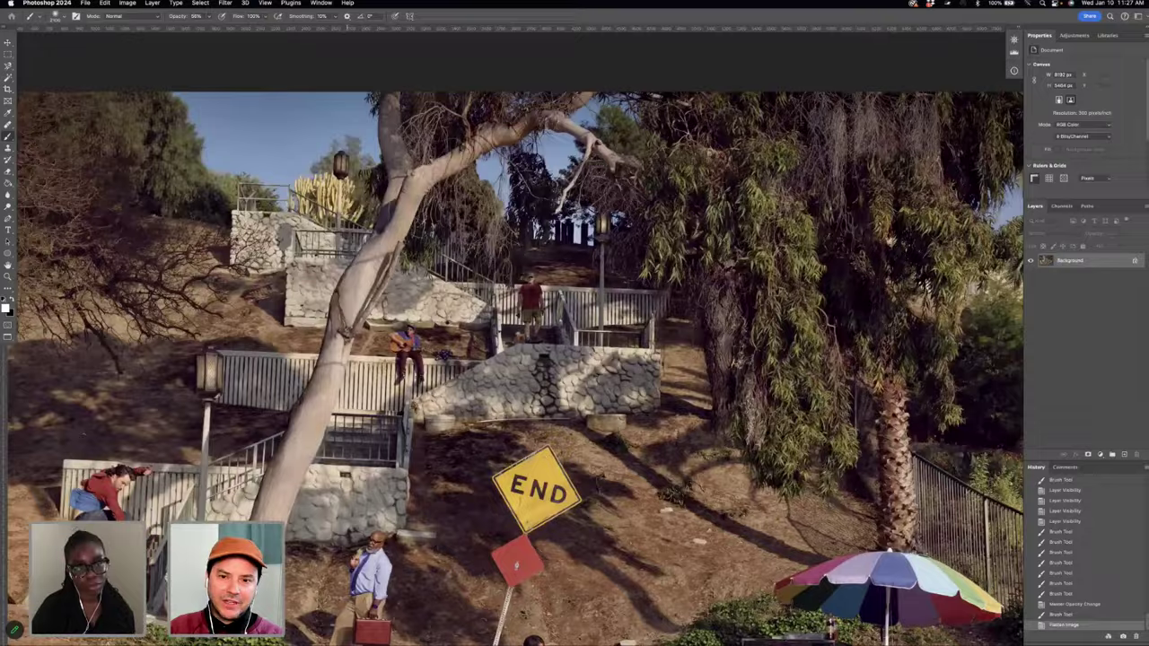
key(super+minus)
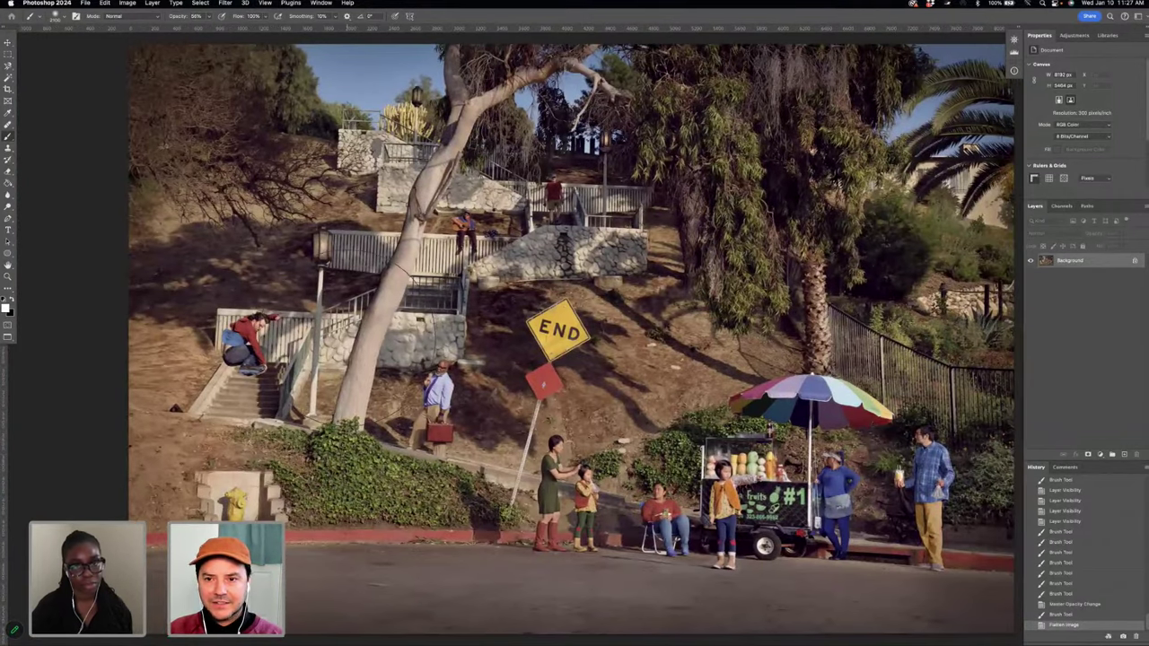
scroll(522, 329, right, 3)
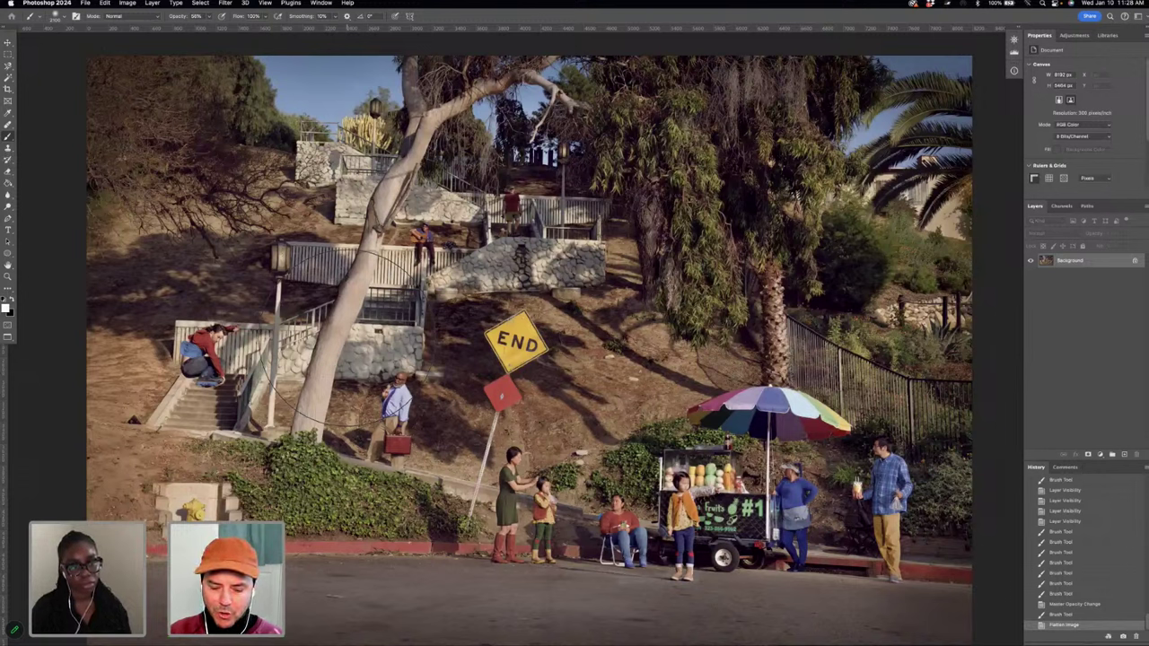
- Add a Levels adjustment layer and brighten the scene by lowering the white input level to about 216
key(super+l)
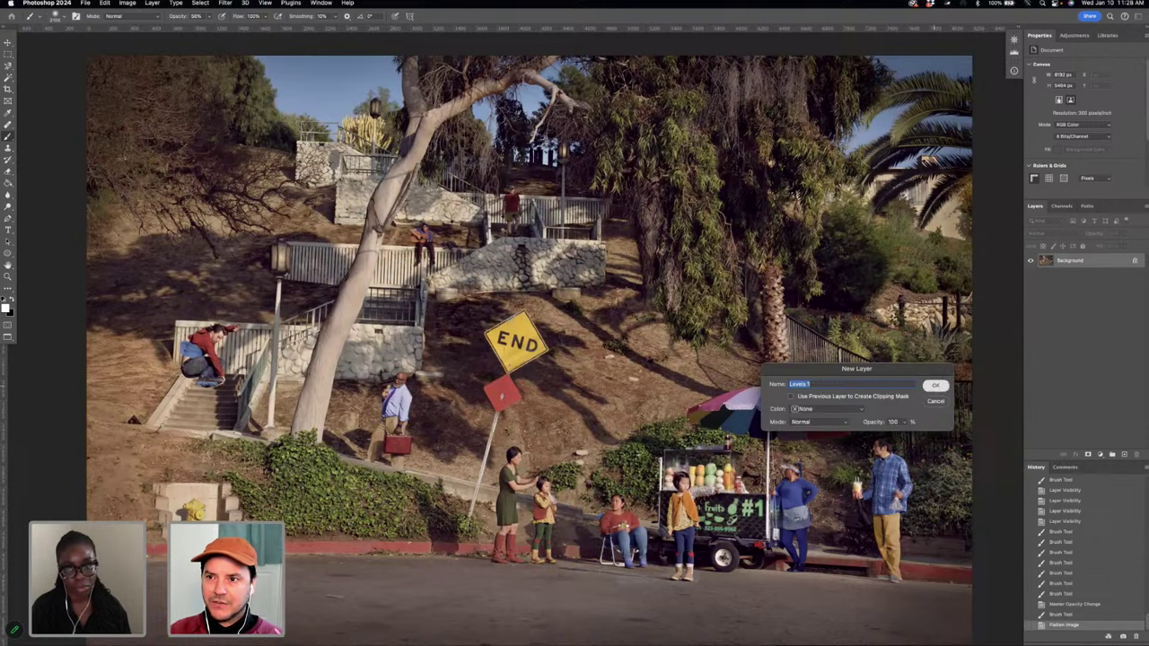
click(936, 385)
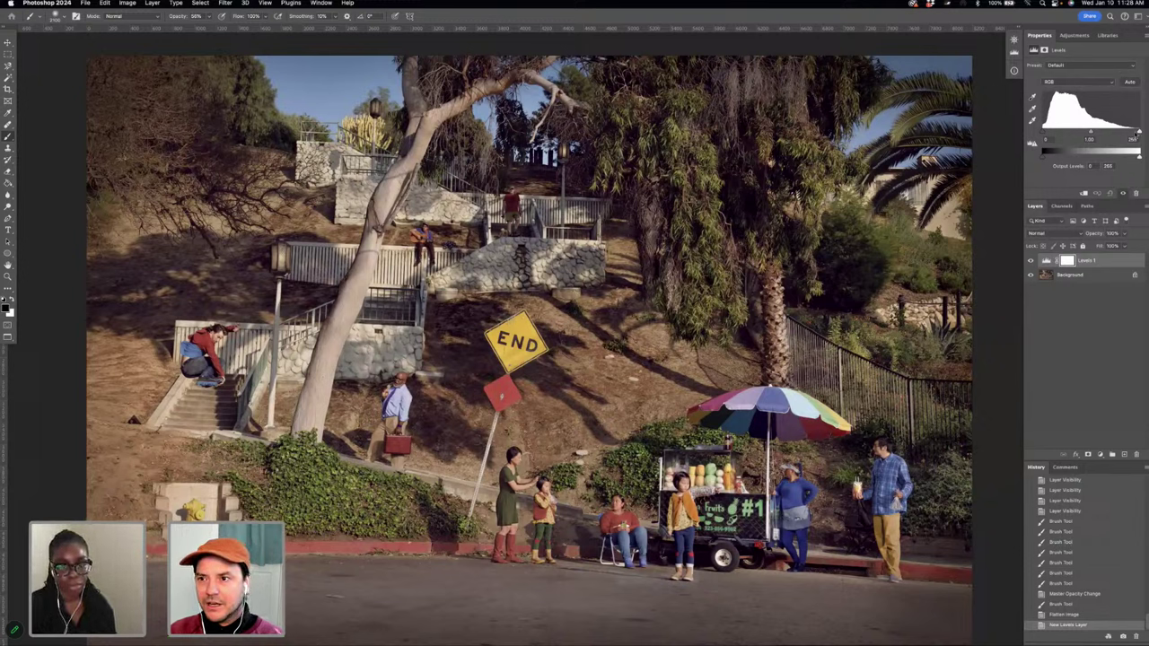
drag(1139, 132, 1144, 132)
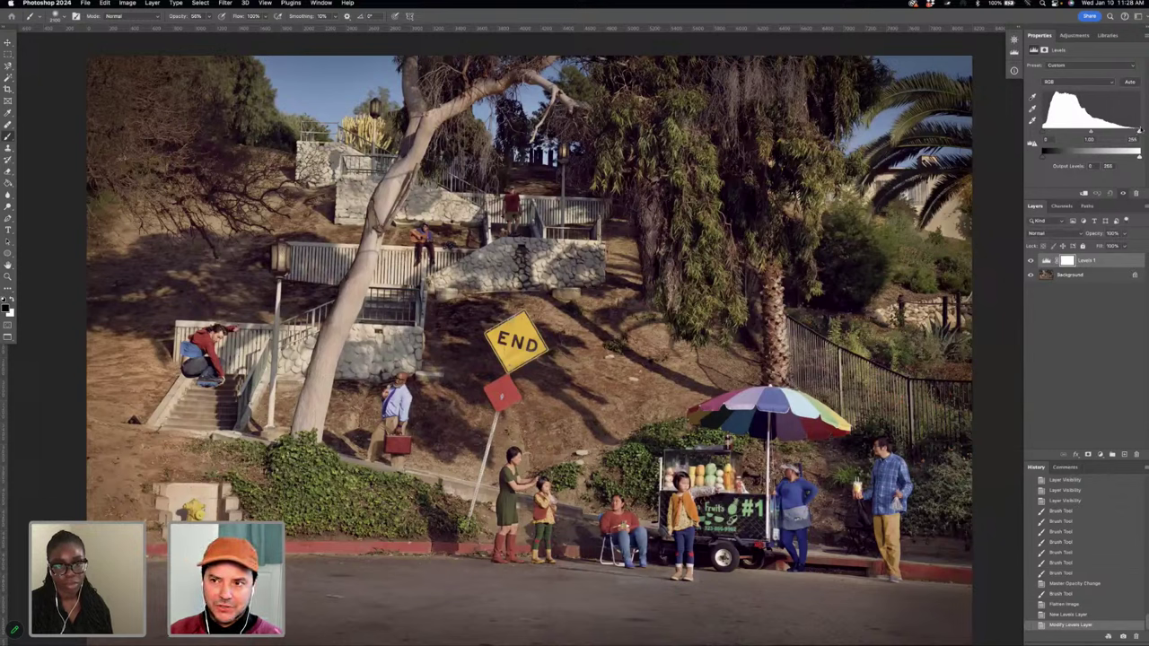
drag(1138, 132, 1125, 132)
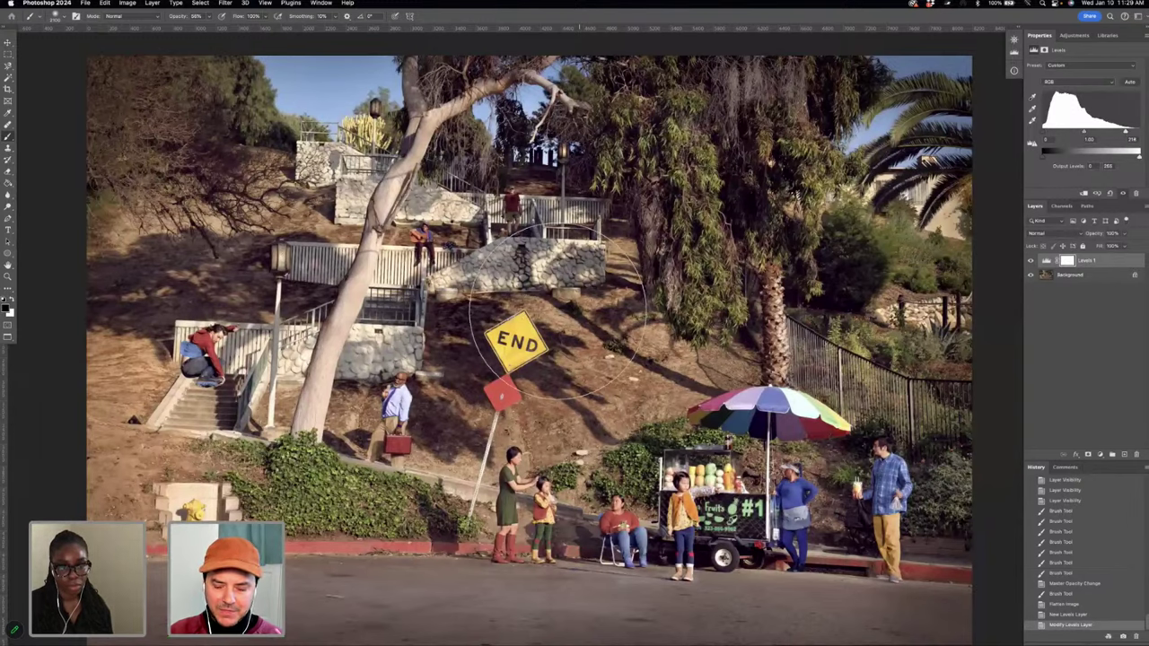
- Examine the brightened scene close up, covering the END sign, street figures, fruit cart, guitarist, stairs and skateboarder
scroll(570, 347, up, 1)
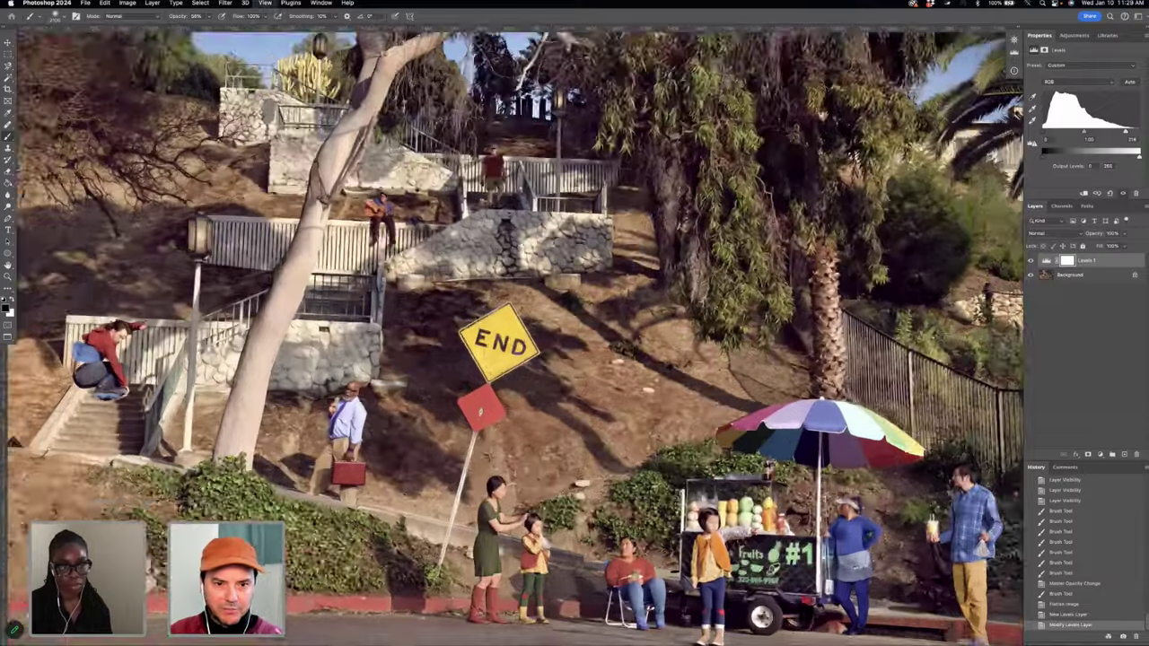
scroll(581, 339, up, 3)
scroll(574, 341, left, 5)
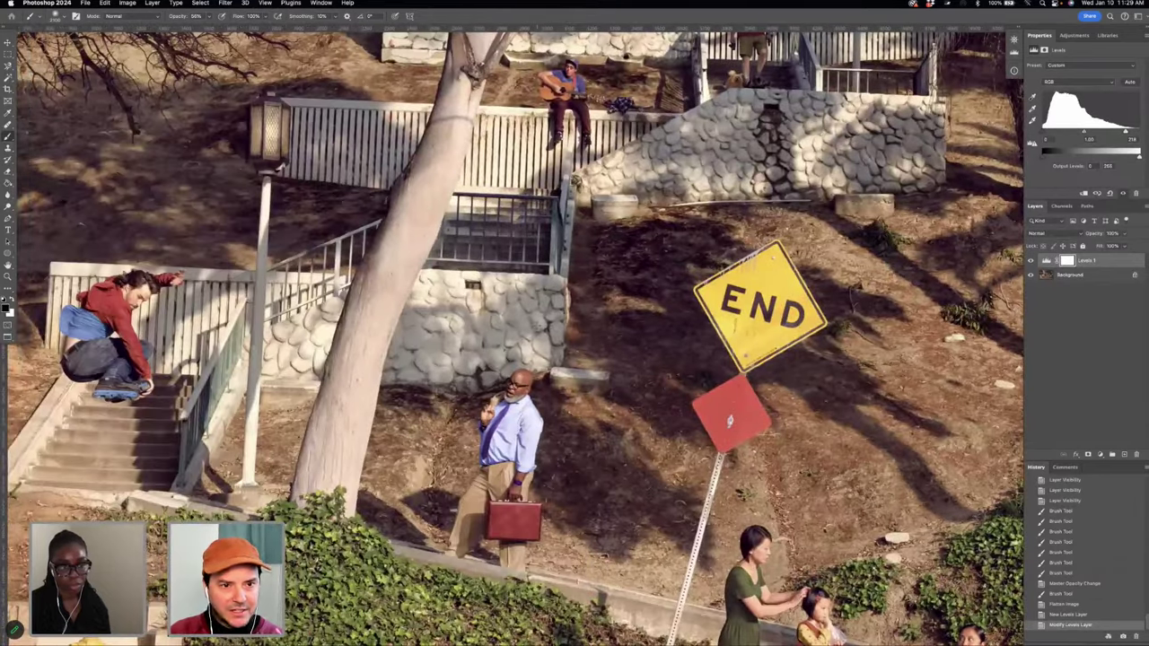
scroll(516, 337, left, 5)
scroll(516, 336, down, 2)
scroll(516, 337, right, 7)
scroll(517, 336, down, 5)
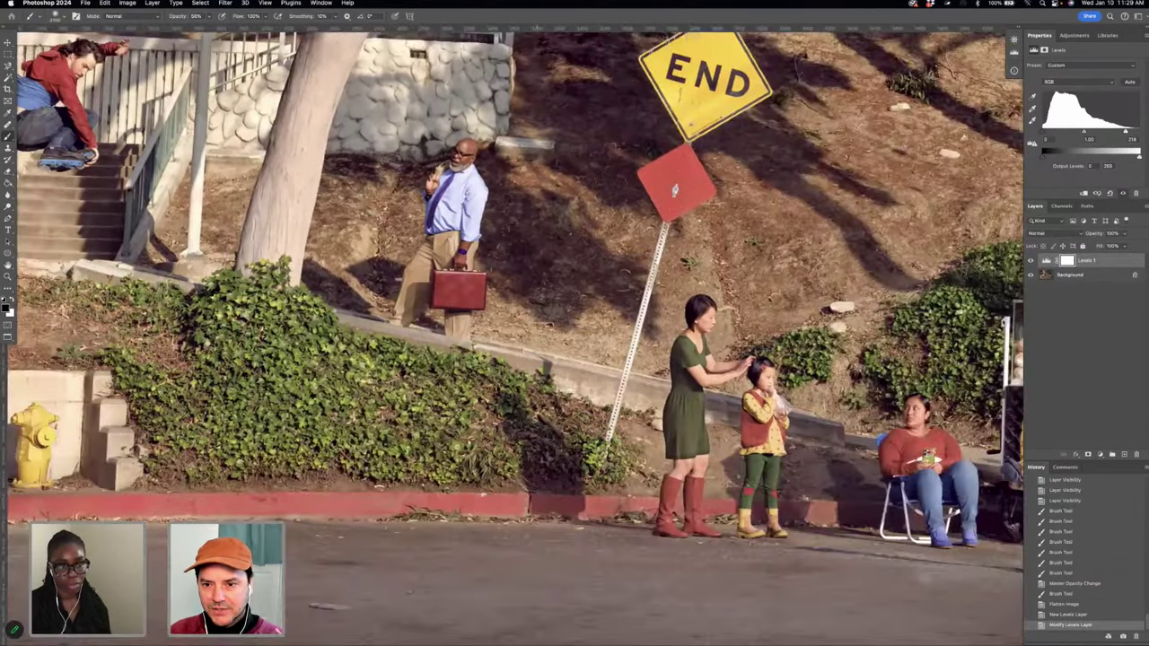
scroll(513, 336, right, 8)
scroll(514, 336, left, 8)
scroll(514, 336, up, 2)
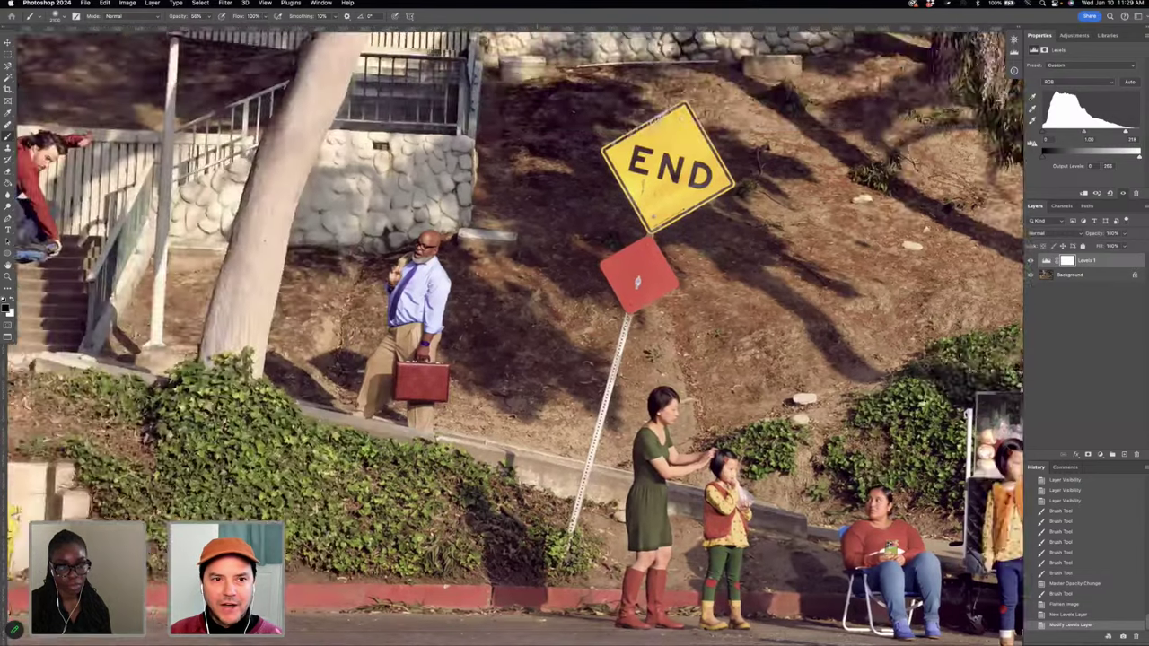
scroll(514, 336, left, 3)
scroll(513, 336, up, 10)
scroll(513, 335, right, 3)
scroll(513, 336, left, 2)
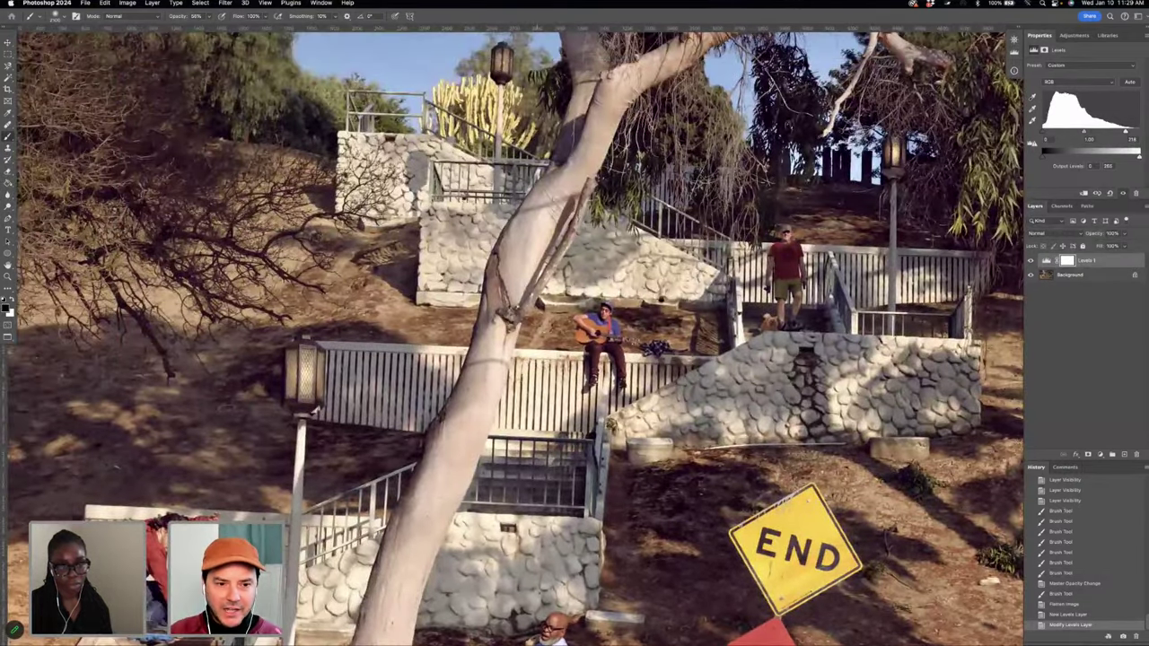
scroll(513, 336, left, 6)
scroll(514, 336, down, 2)
scroll(513, 336, down, 2)
scroll(513, 335, left, 2)
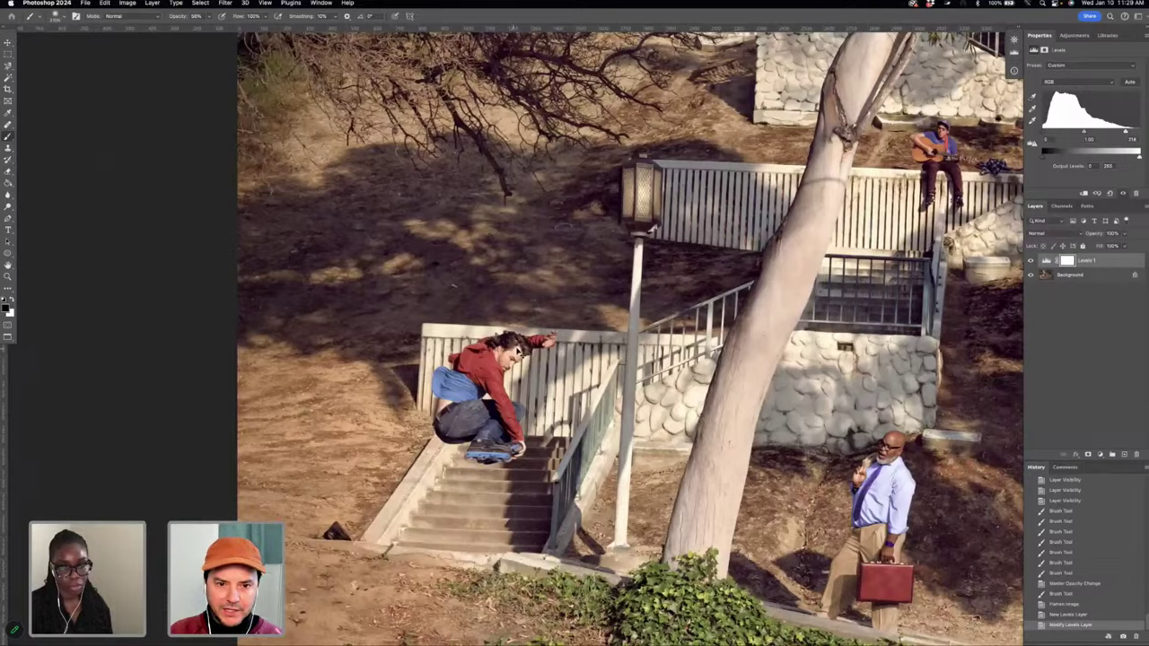
- Paint black on the Levels mask with a much smaller brush in short strokes around the skateboarder's head and the nearby railing
scroll(517, 349, up, 3)
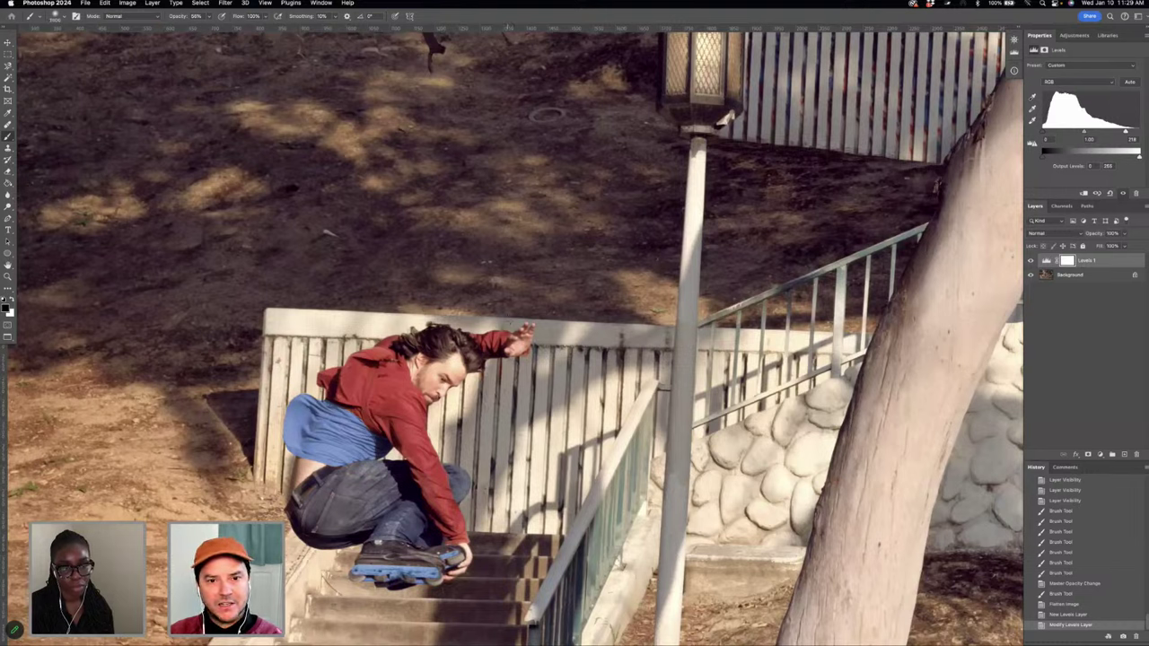
key(bracketleft)
key(bracketleft)
key(bracketleft)
key(bracketleft)
key(bracketleft)
key(bracketleft)
key(bracketleft)
key(bracketleft)
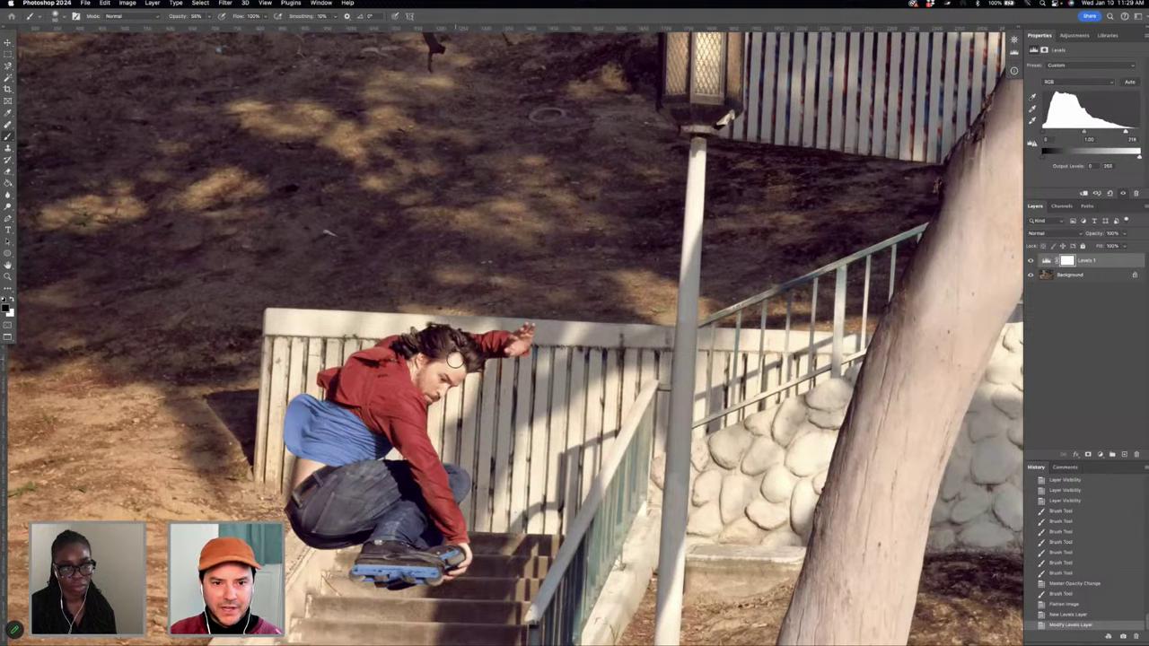
drag(456, 359, 510, 358)
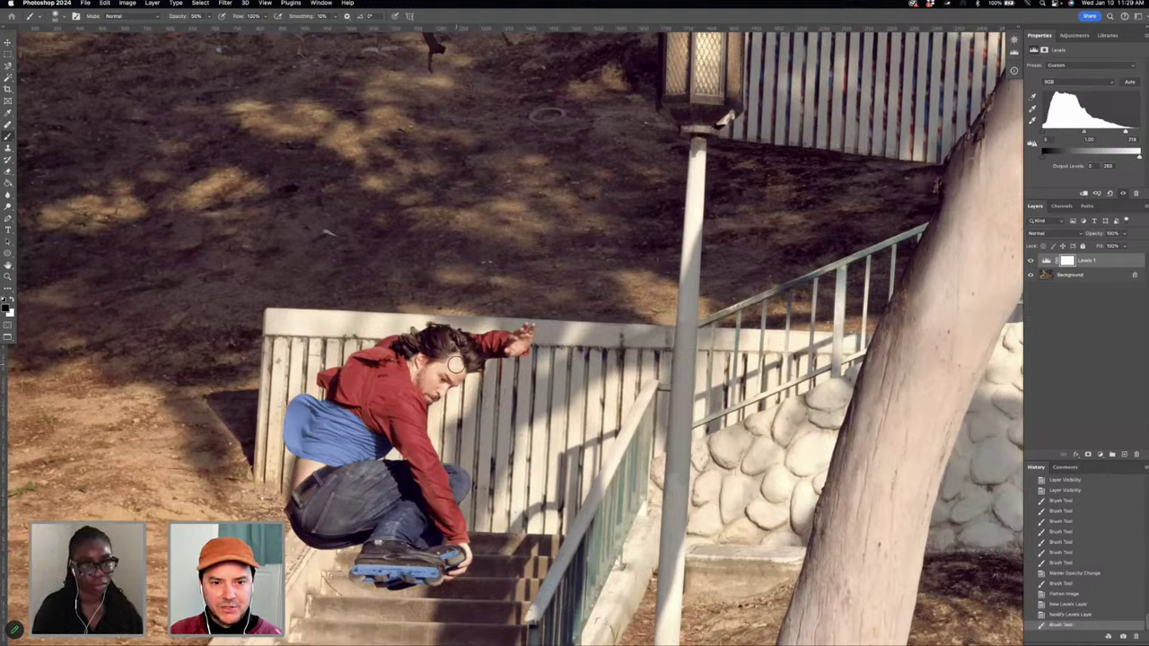
drag(614, 376, 652, 383)
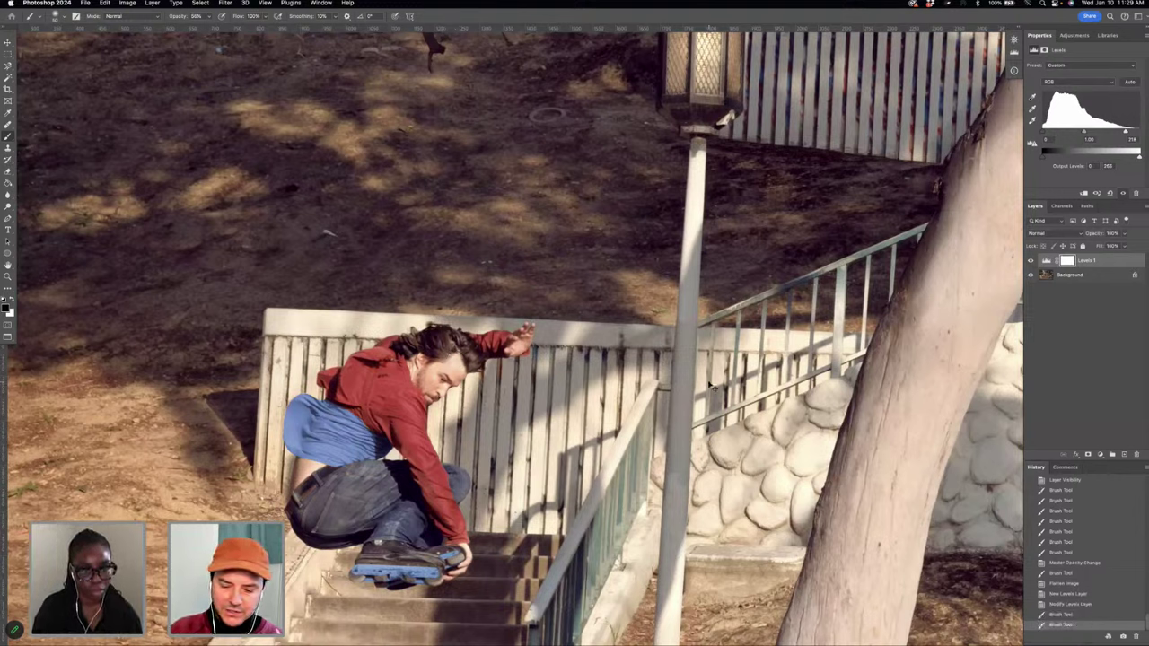
- Flatten the image and convert the locked Background into a regular editable layer
key(super+0)
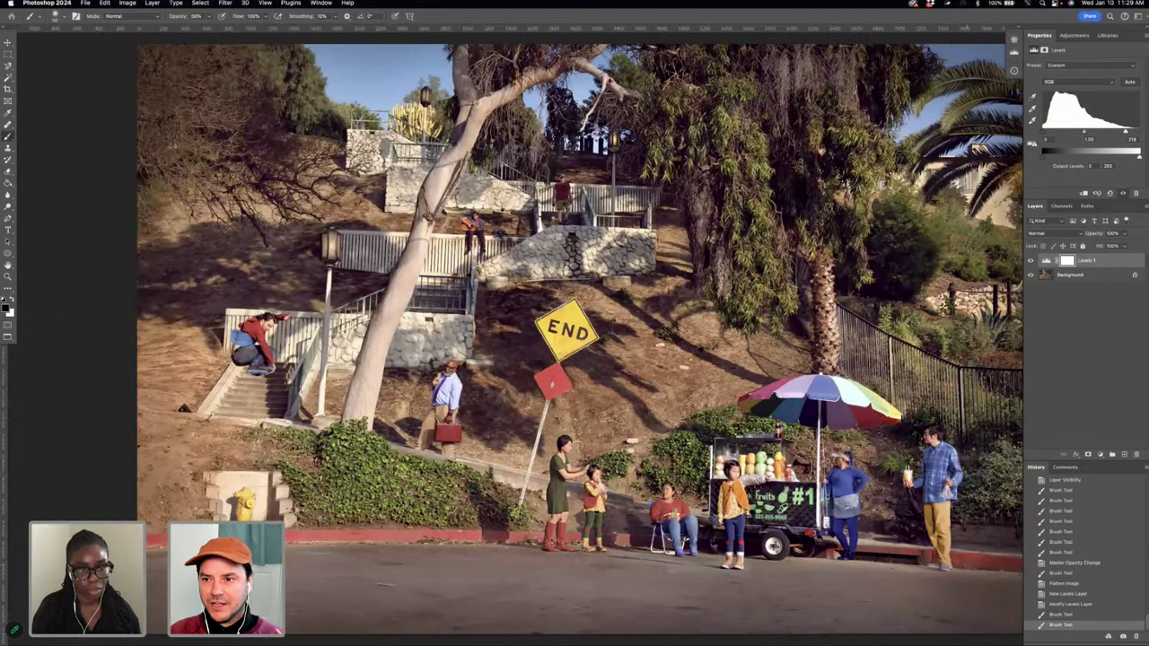
key(super+shift+e)
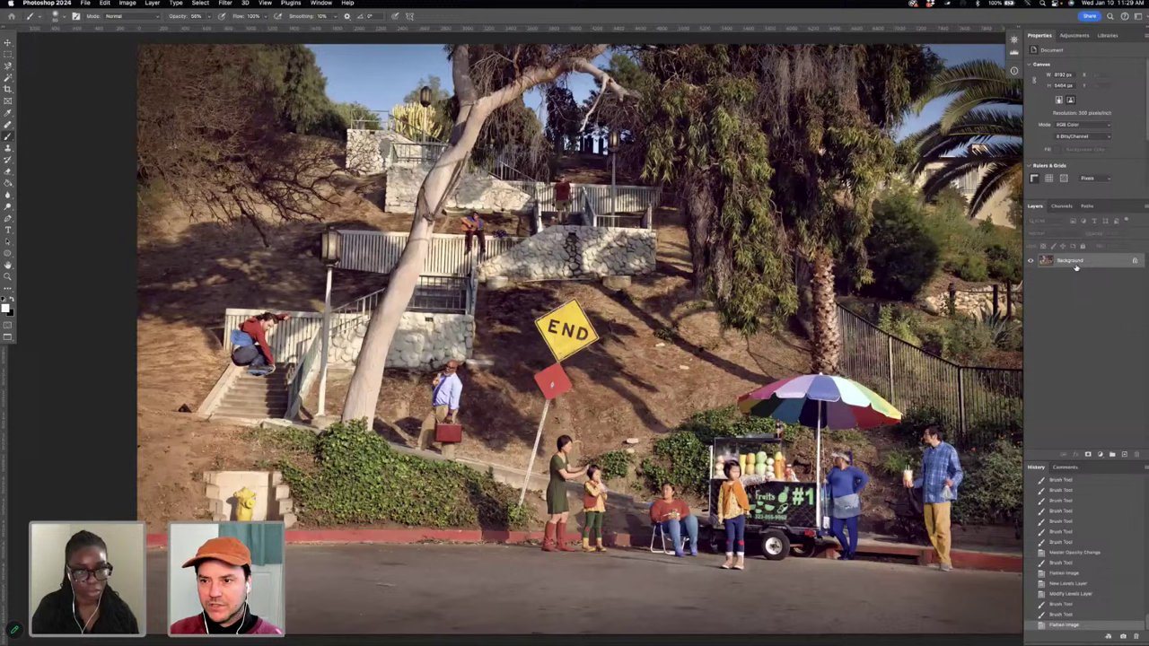
double_click(1066, 261)
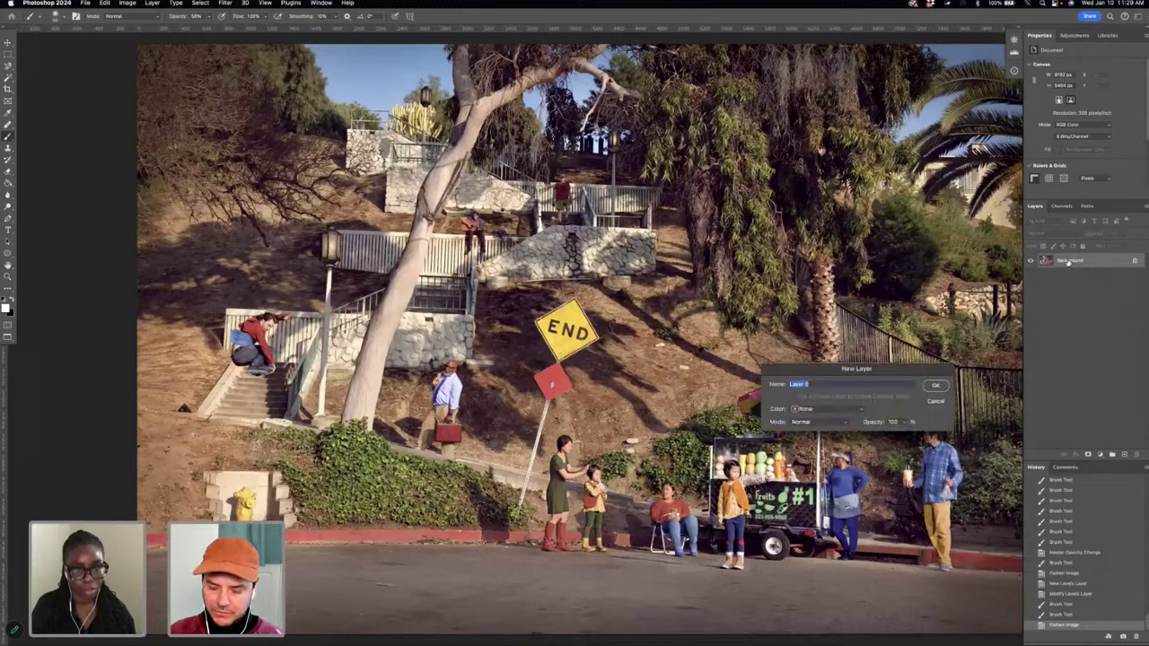
key(Return)
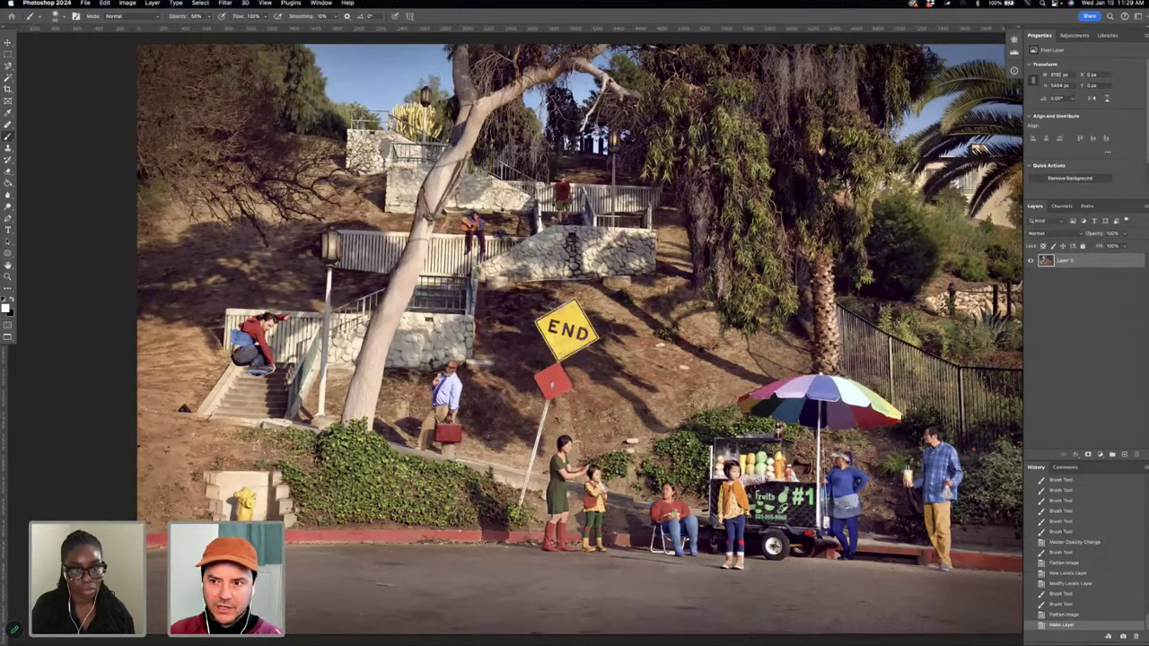
- Start a Distort transform and place three vertical guides by the lower fence's outer edge, the lamp post and the stone wall's far end
scroll(575, 341, up, 2)
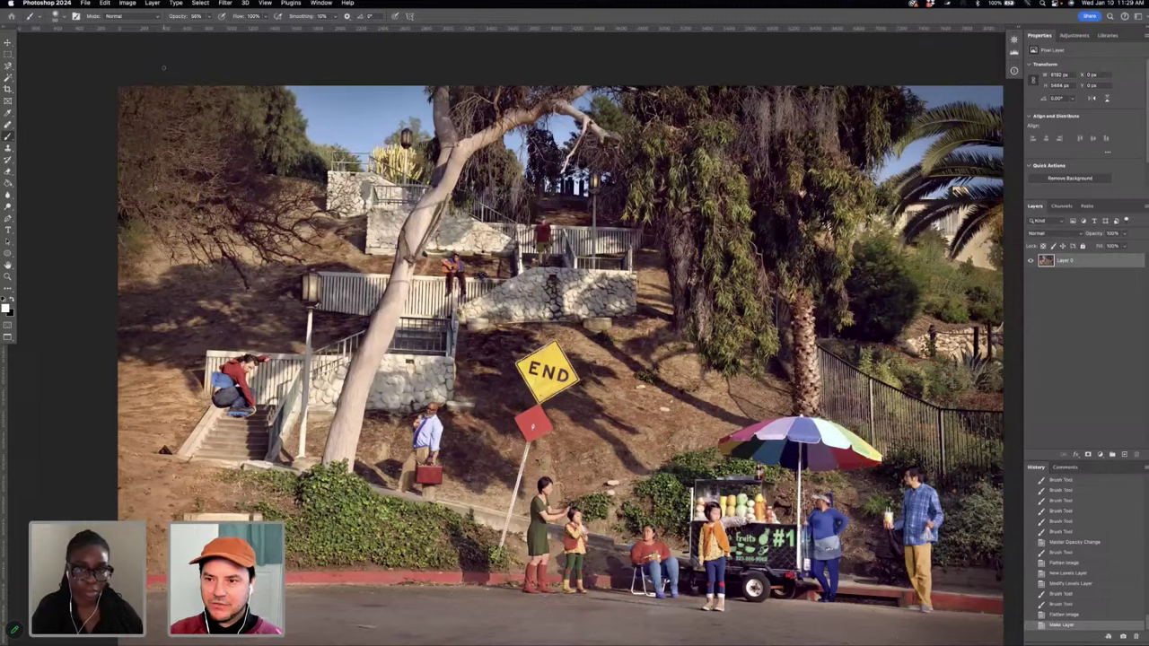
click(105, 4)
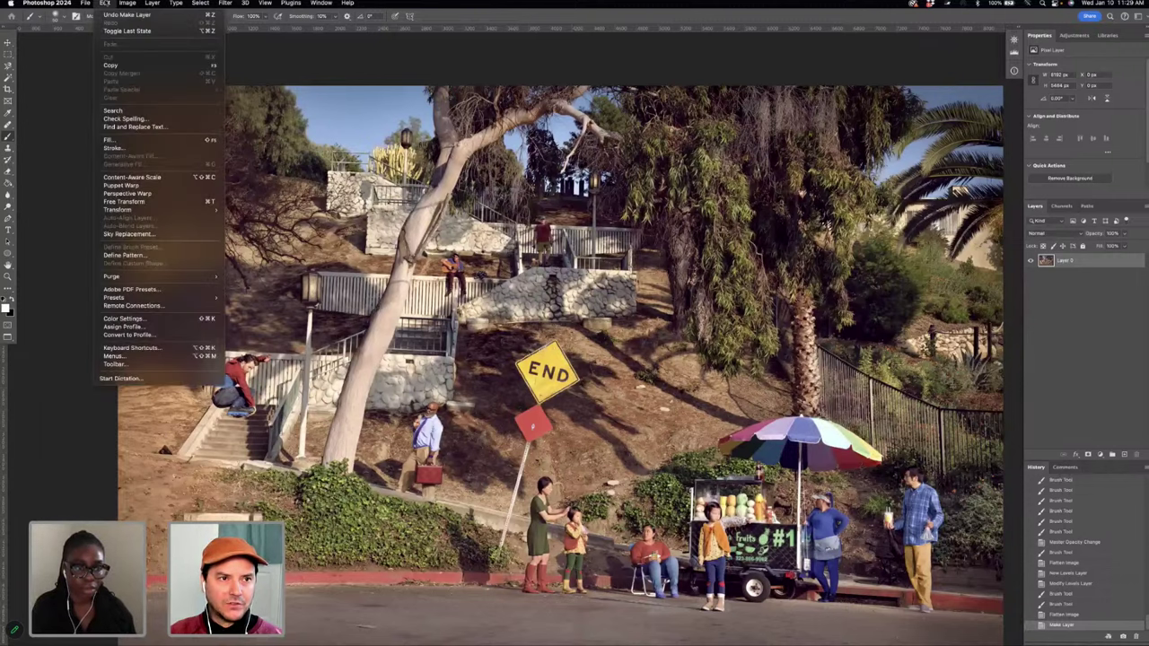
mouse_move(119, 215)
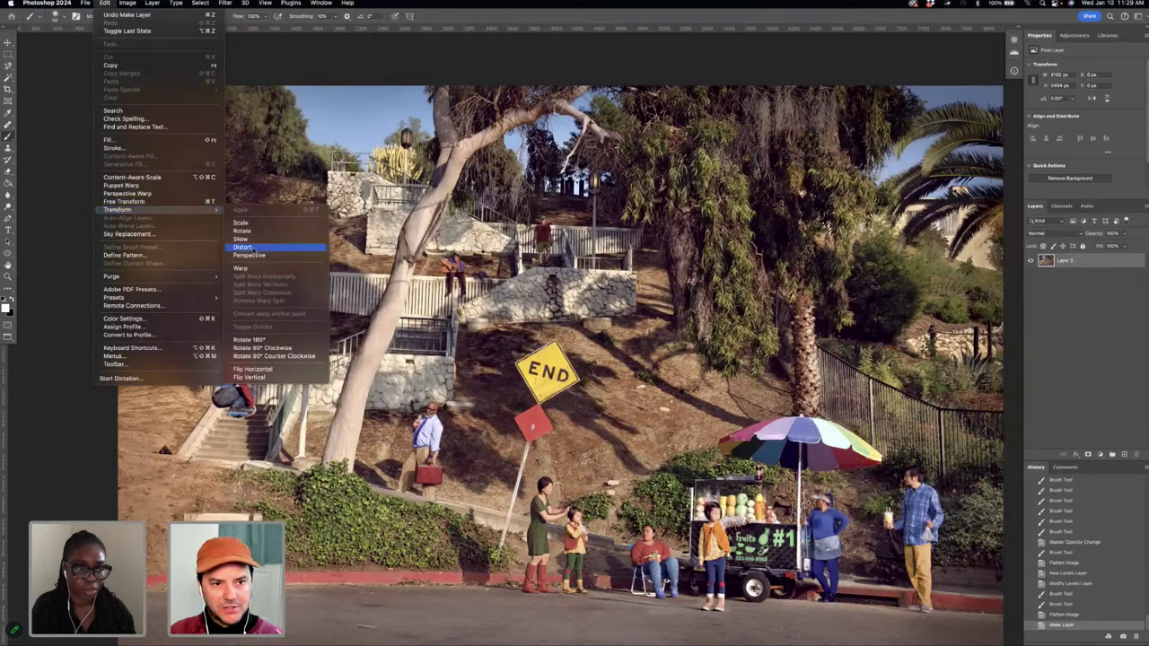
click(251, 248)
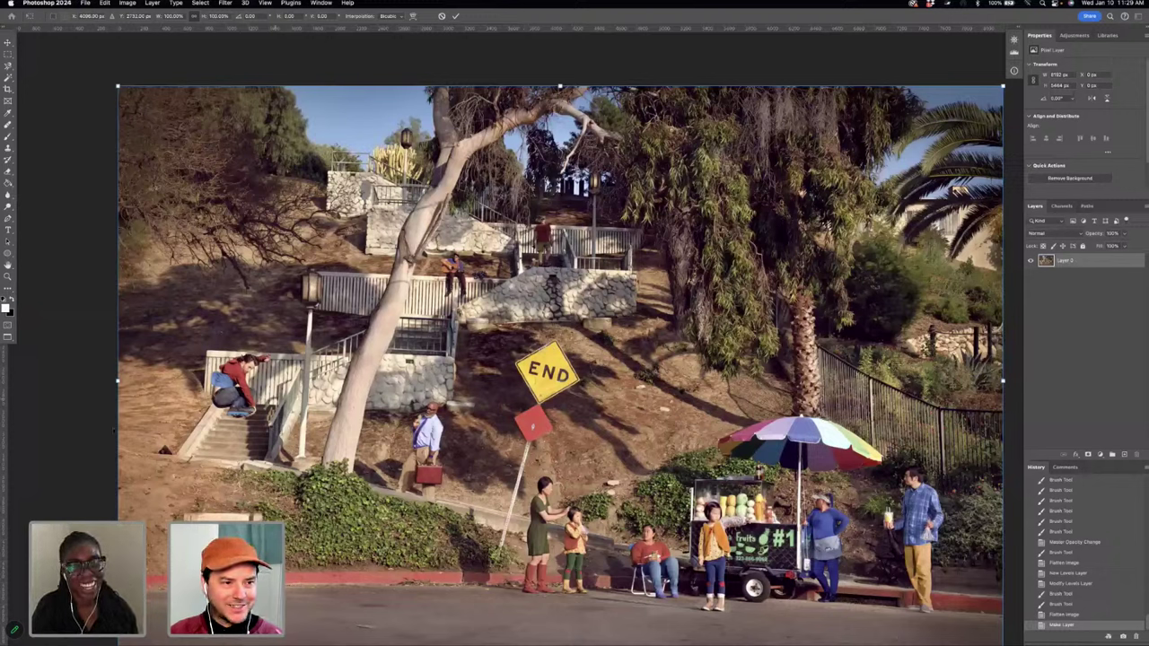
drag(14, 441, 204, 455)
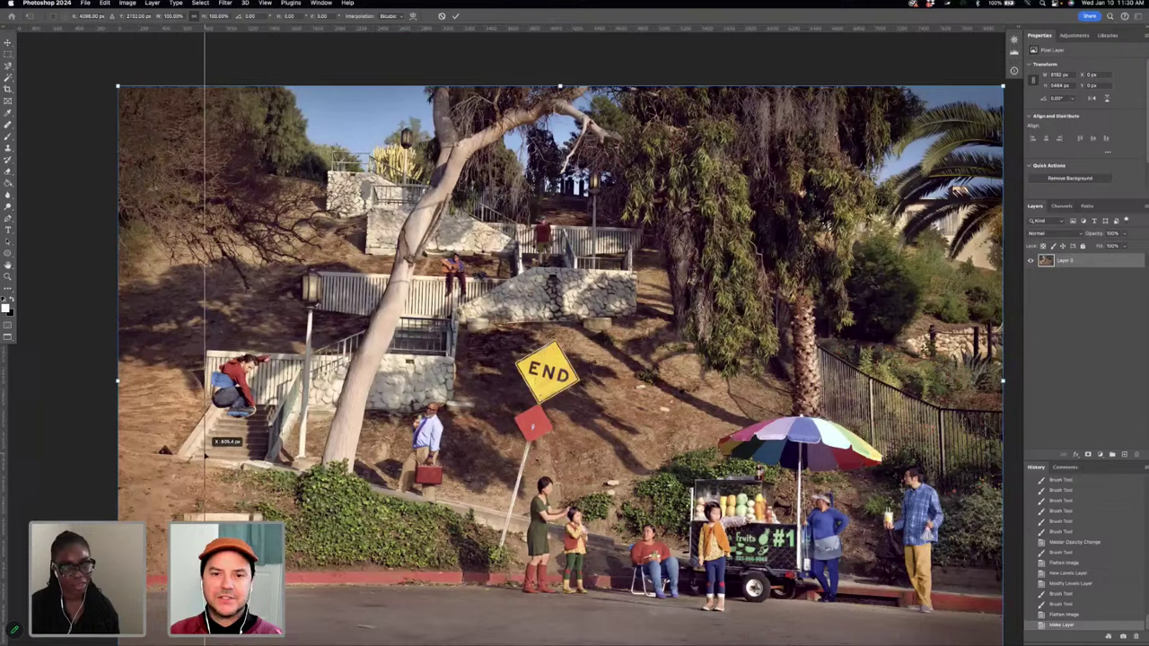
key(Escape)
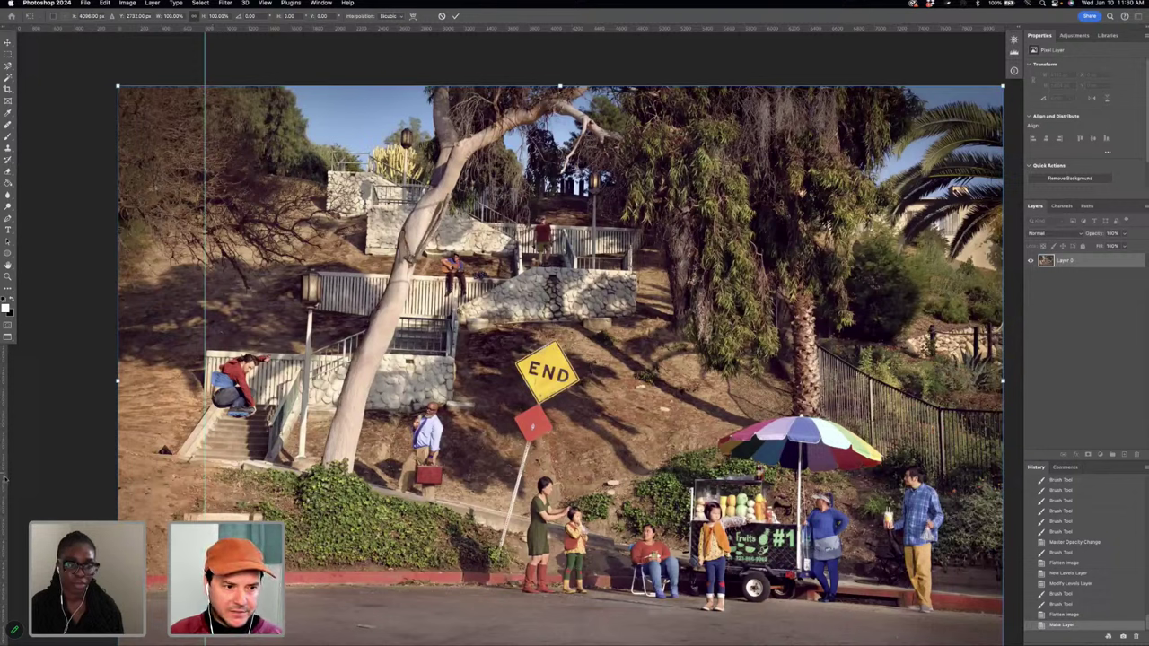
drag(305, 422, 324, 430)
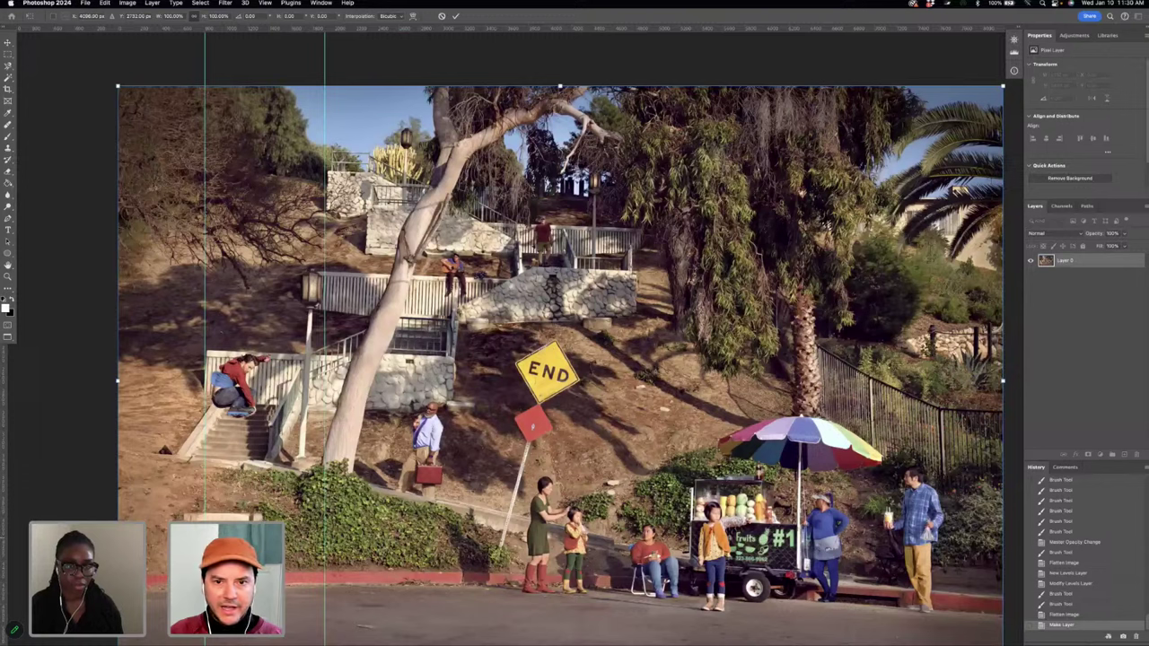
drag(21, 429, 637, 485)
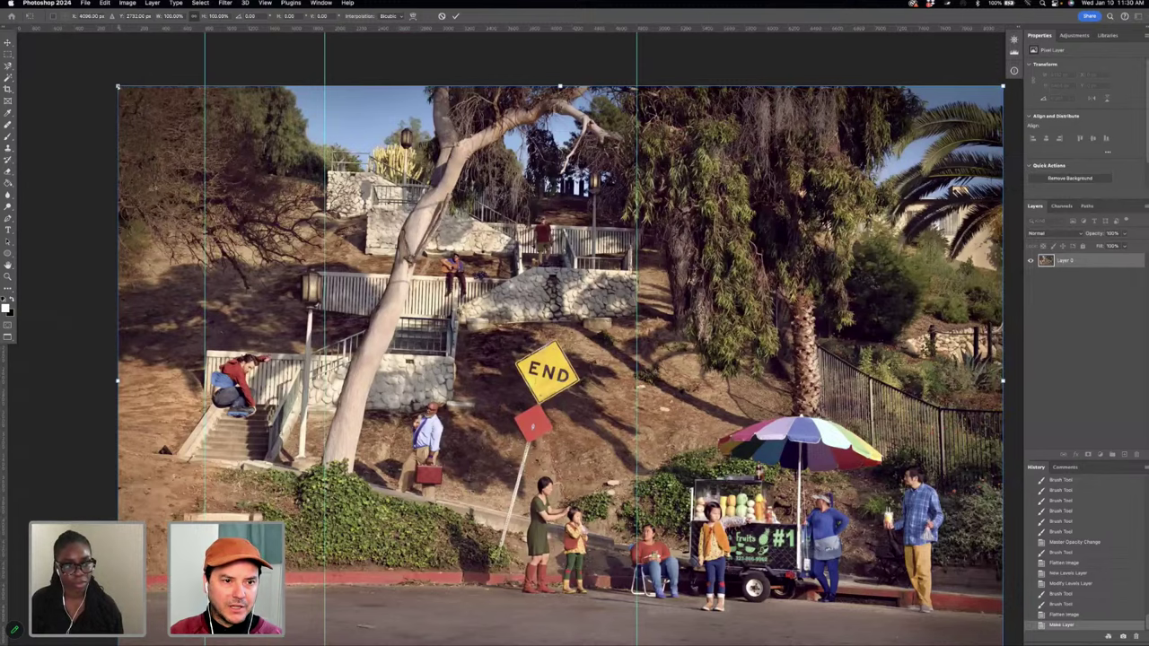
- Straighten the scene's left side by distorting its upper corner outward and its lower corner slightly inward against the vertical guides
drag(108, 87, 98, 85)
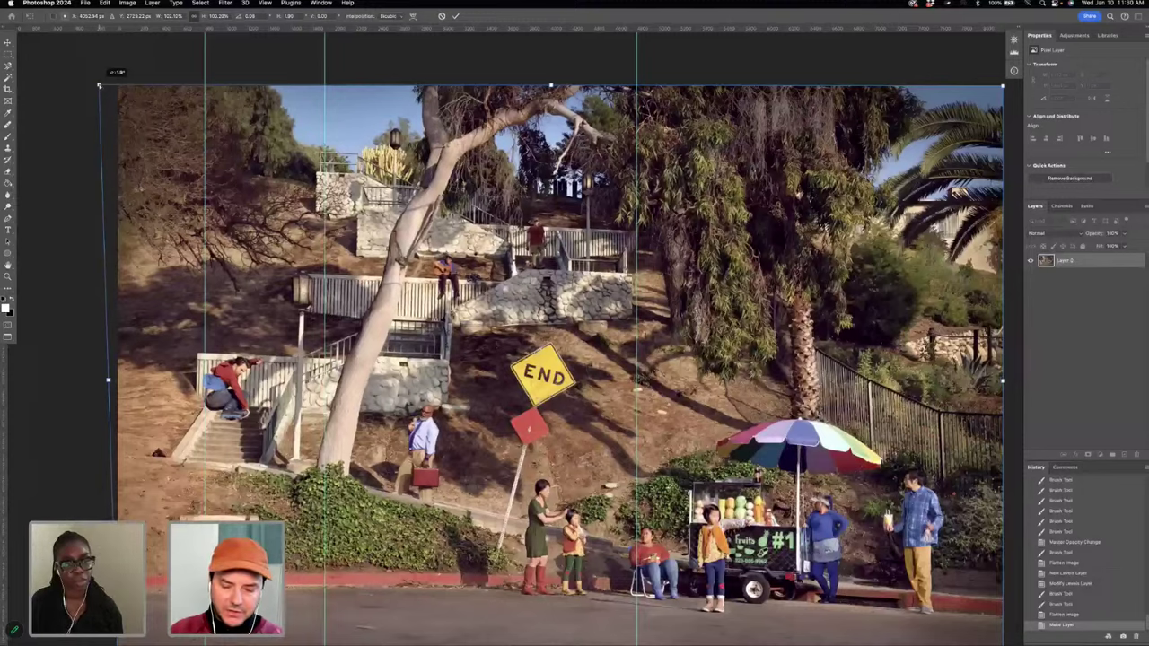
key(super+minus)
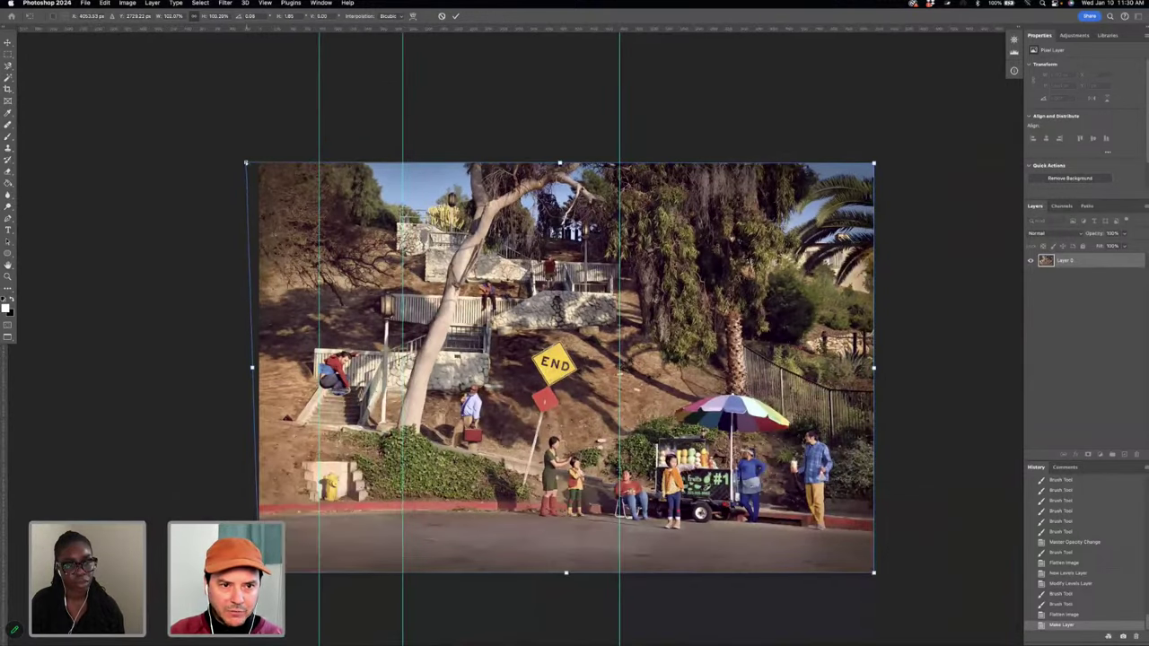
drag(246, 162, 244, 163)
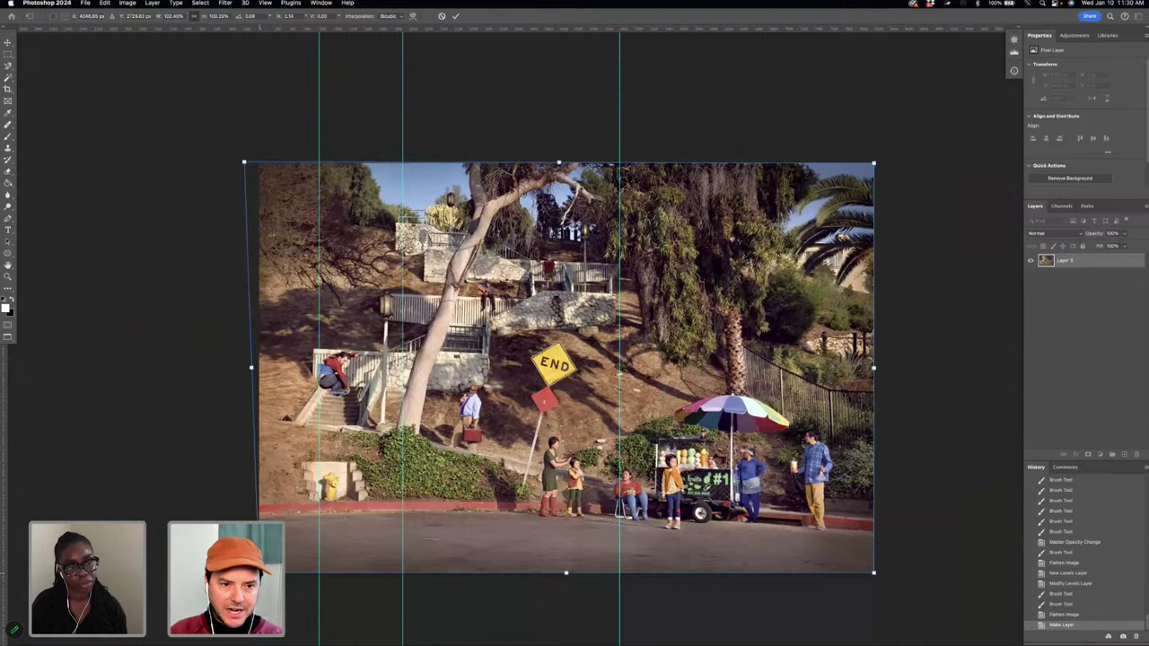
drag(257, 572, 271, 572)
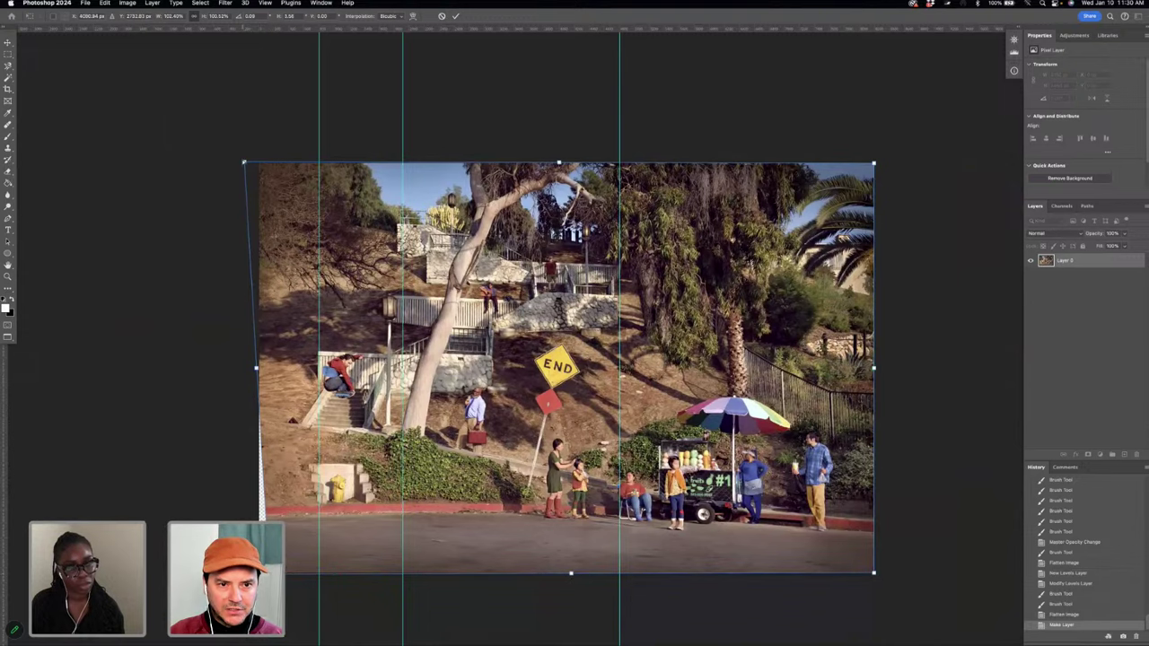
drag(245, 162, 244, 162)
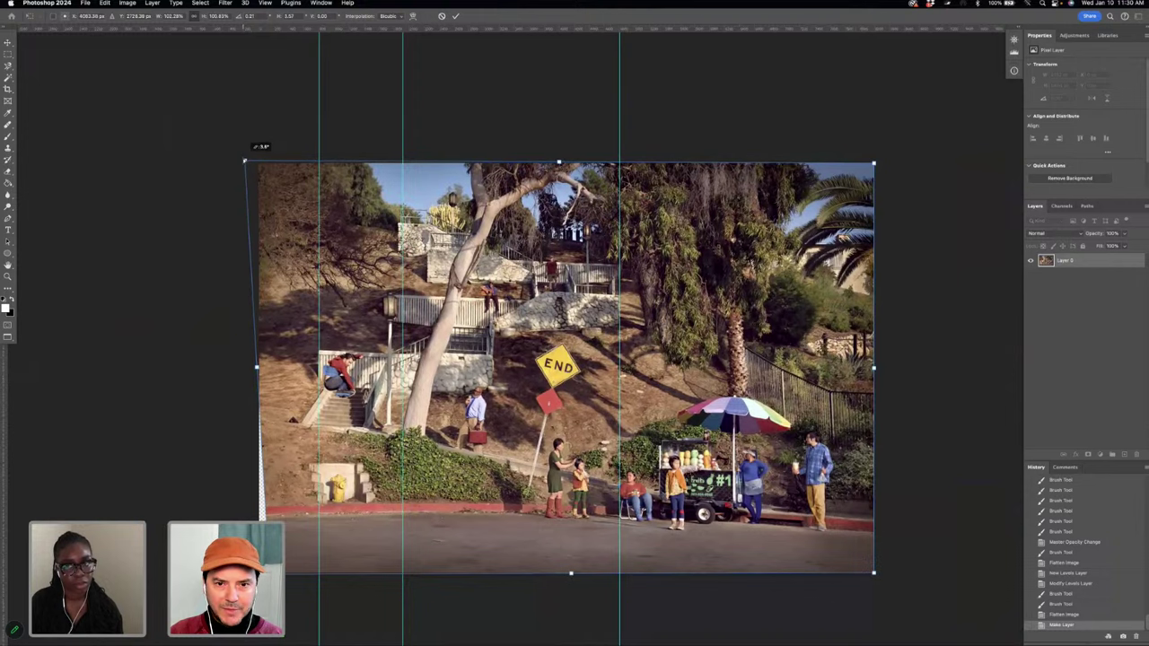
- Place a horizontal guide along the middle fence's top, level the scene by distorting the two right corners, and apply the transform
drag(732, 30, 724, 295)
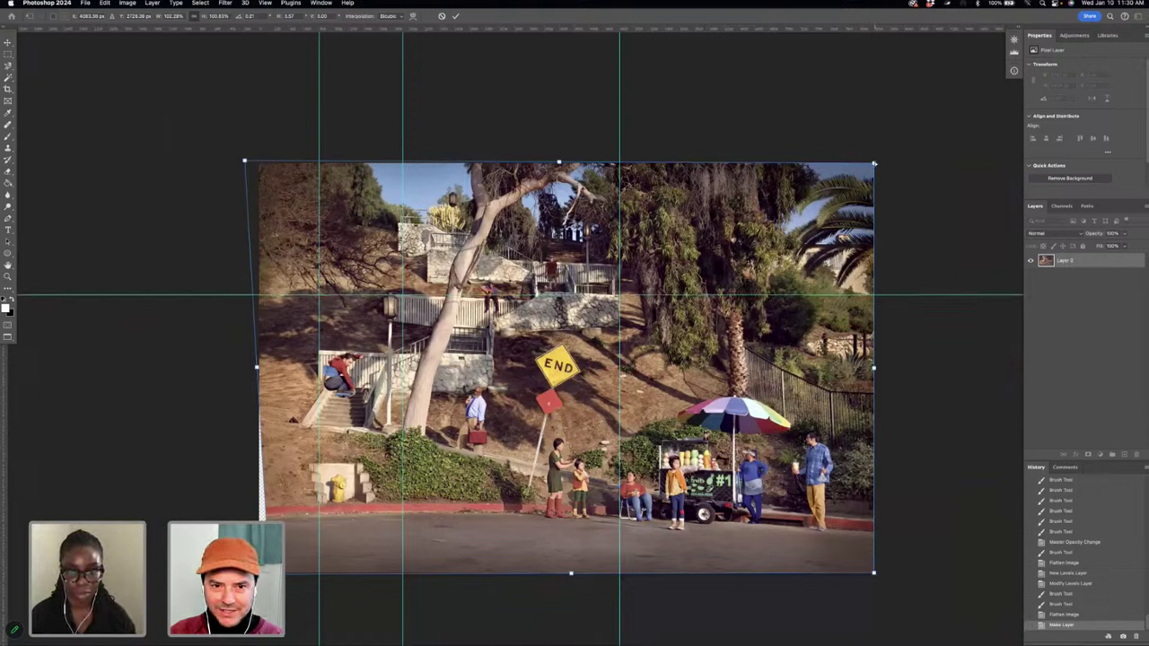
drag(875, 163, 875, 154)
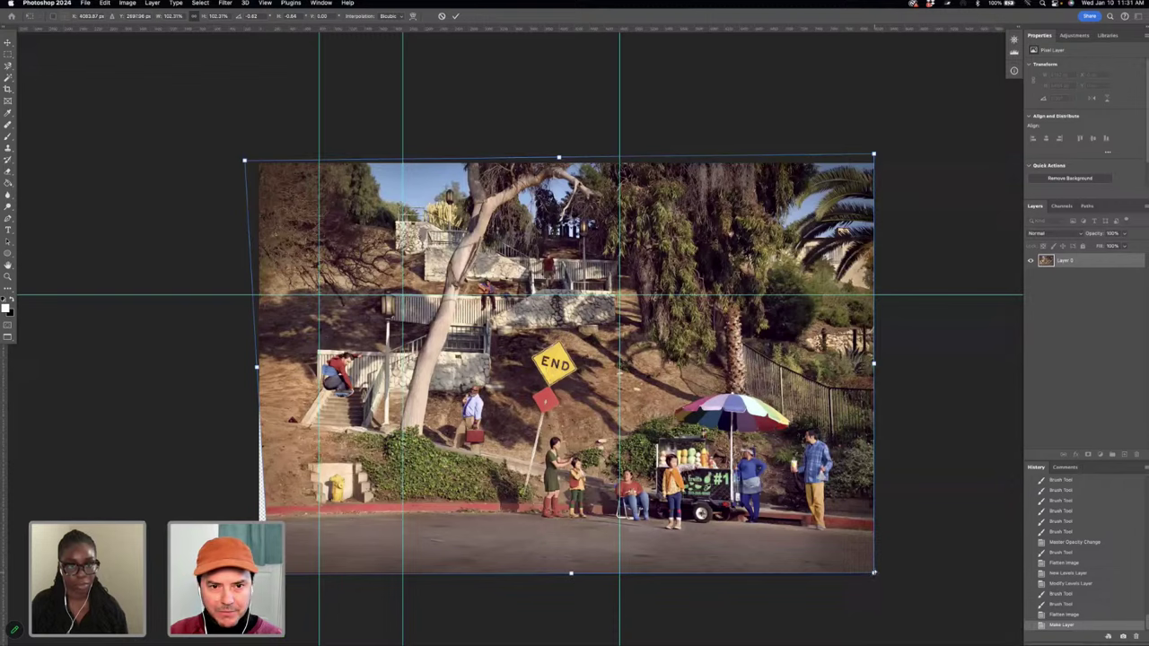
drag(874, 571, 874, 567)
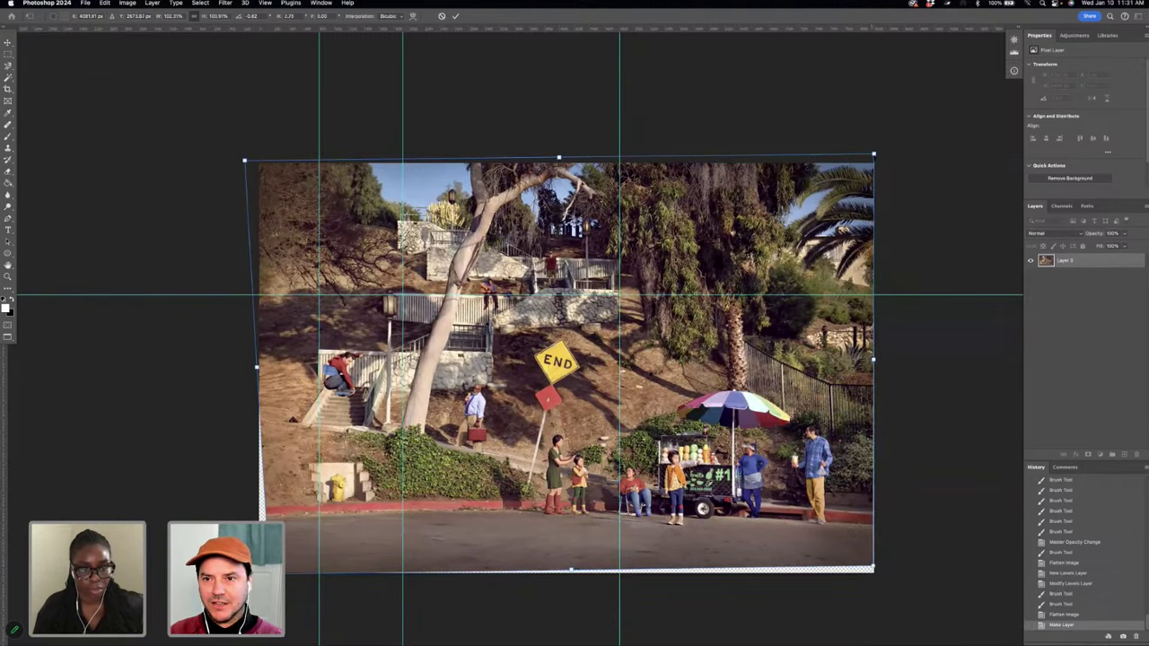
drag(879, 149, 879, 142)
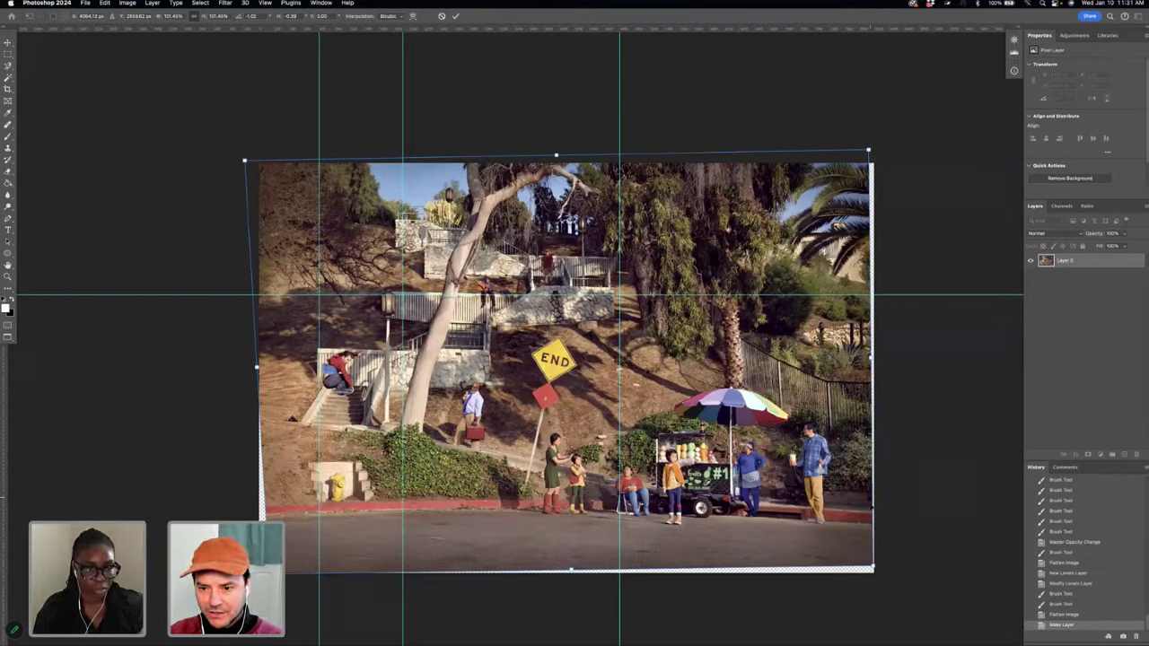
drag(871, 569, 863, 568)
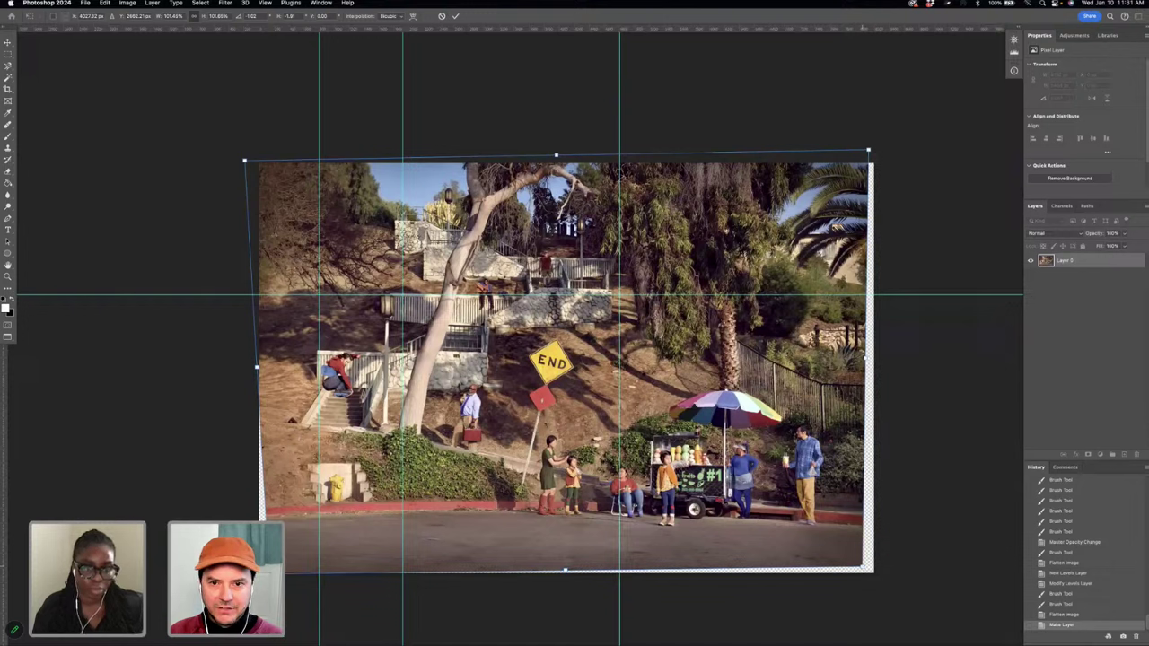
key(Return)
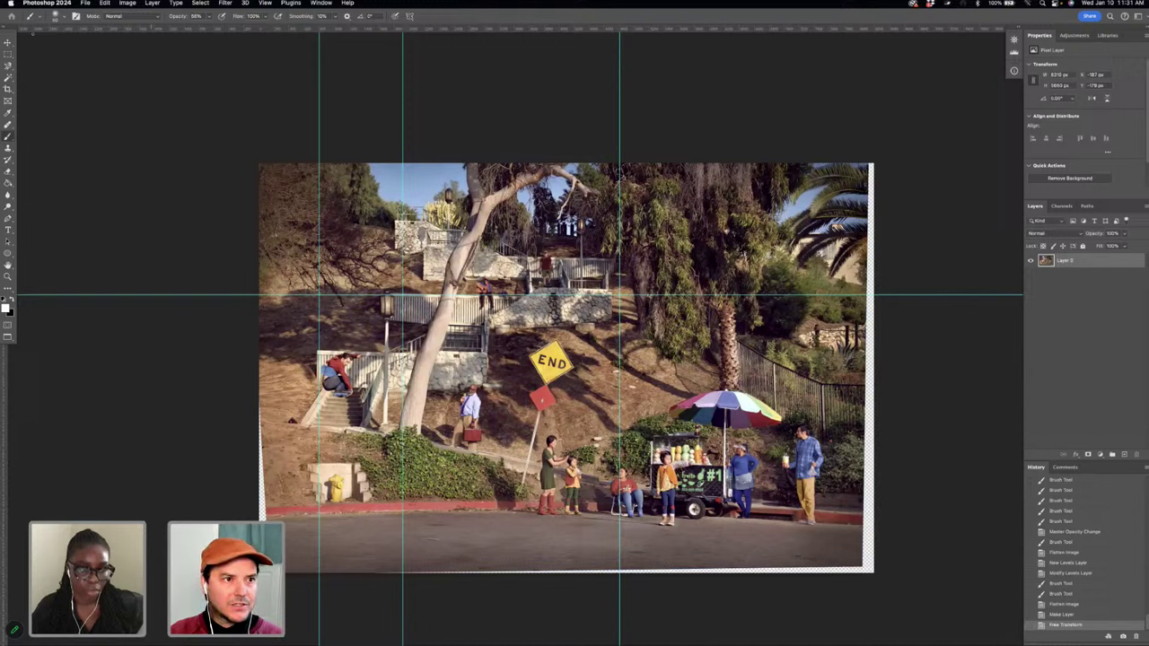
- Select the transparent sliver along the image's left edge with the Magic Wand and expand the selection slightly
key(w)
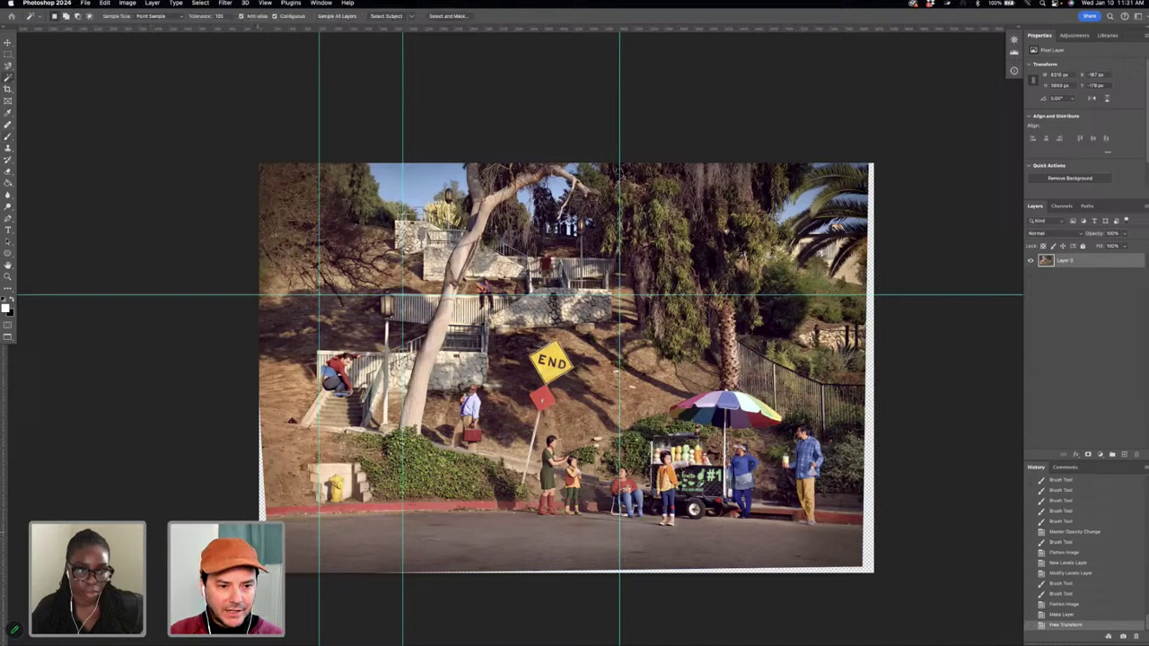
click(263, 453)
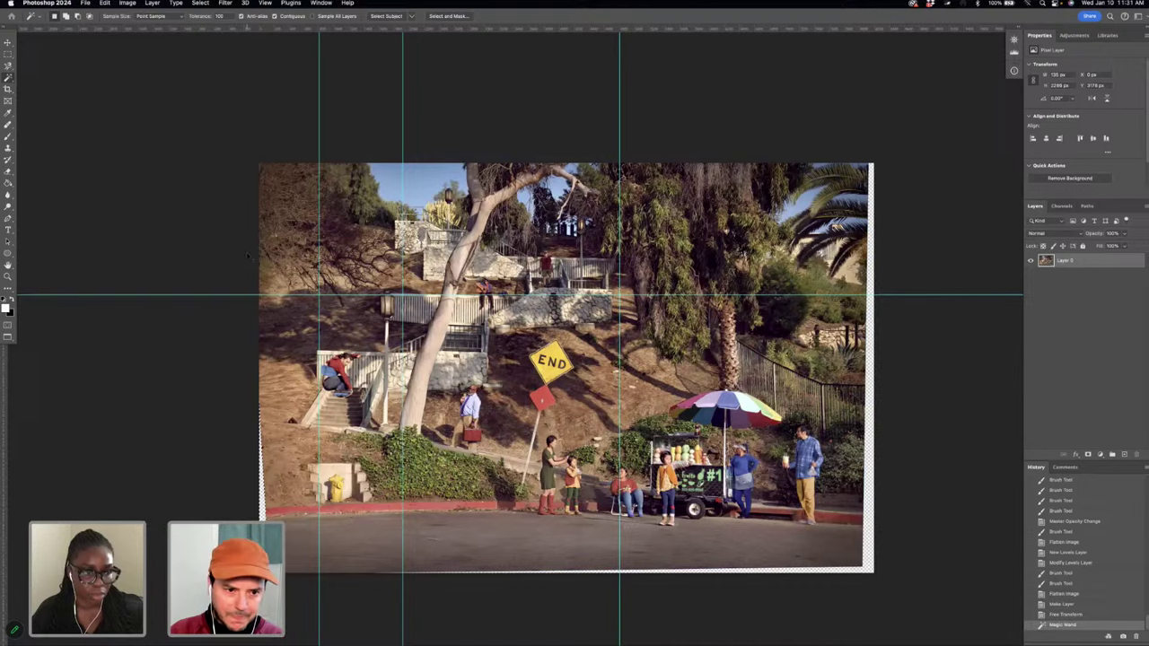
key(super+equal)
scroll(521, 339, left, 5)
scroll(521, 339, down, 2)
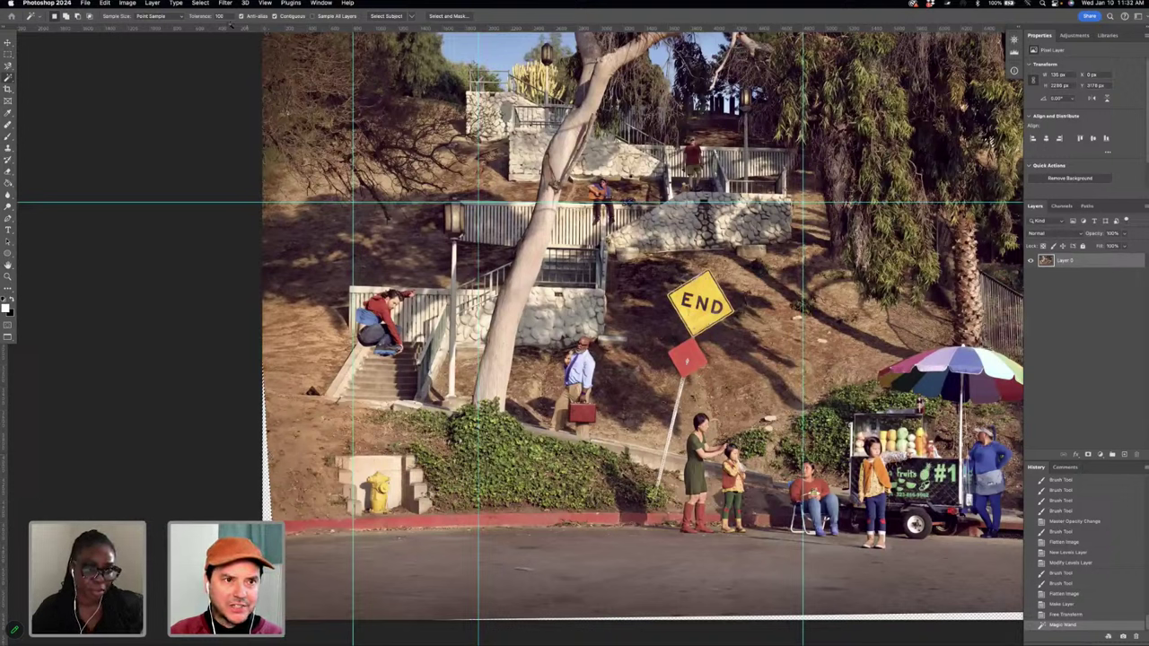
click(199, 3)
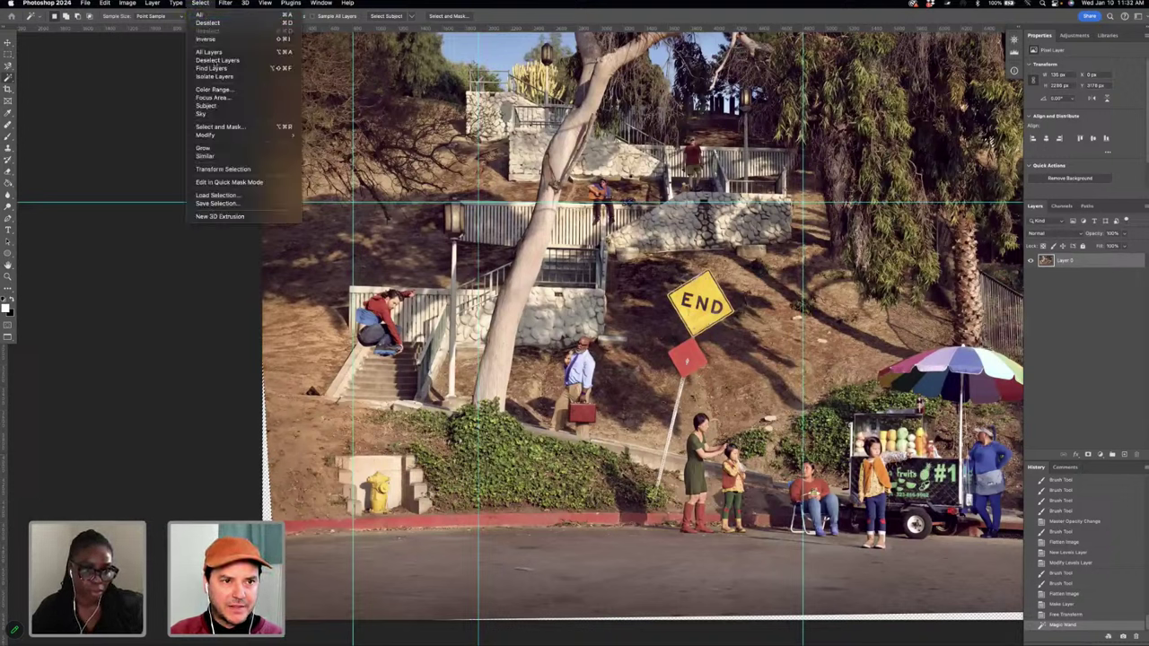
mouse_move(221, 135)
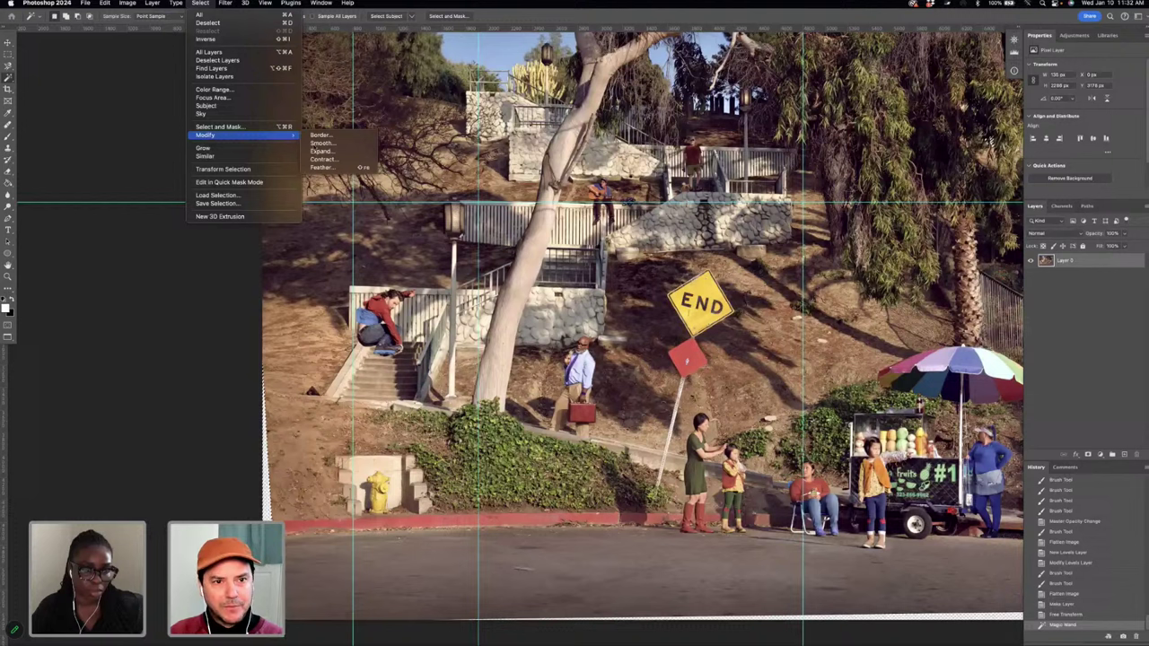
click(321, 151)
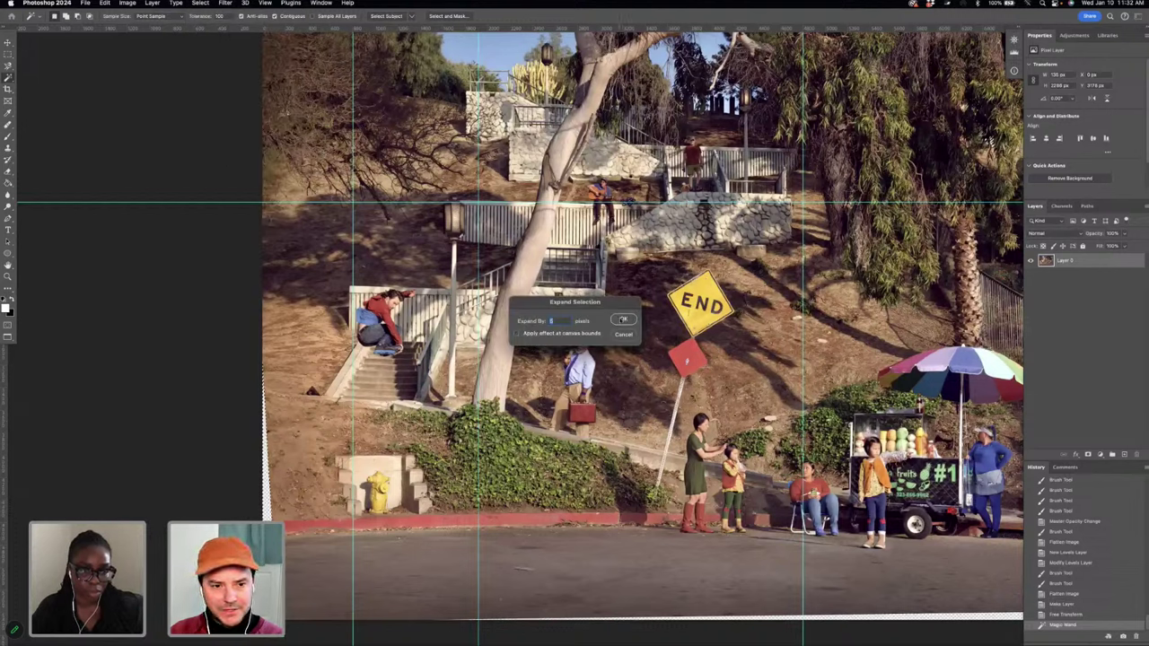
click(623, 320)
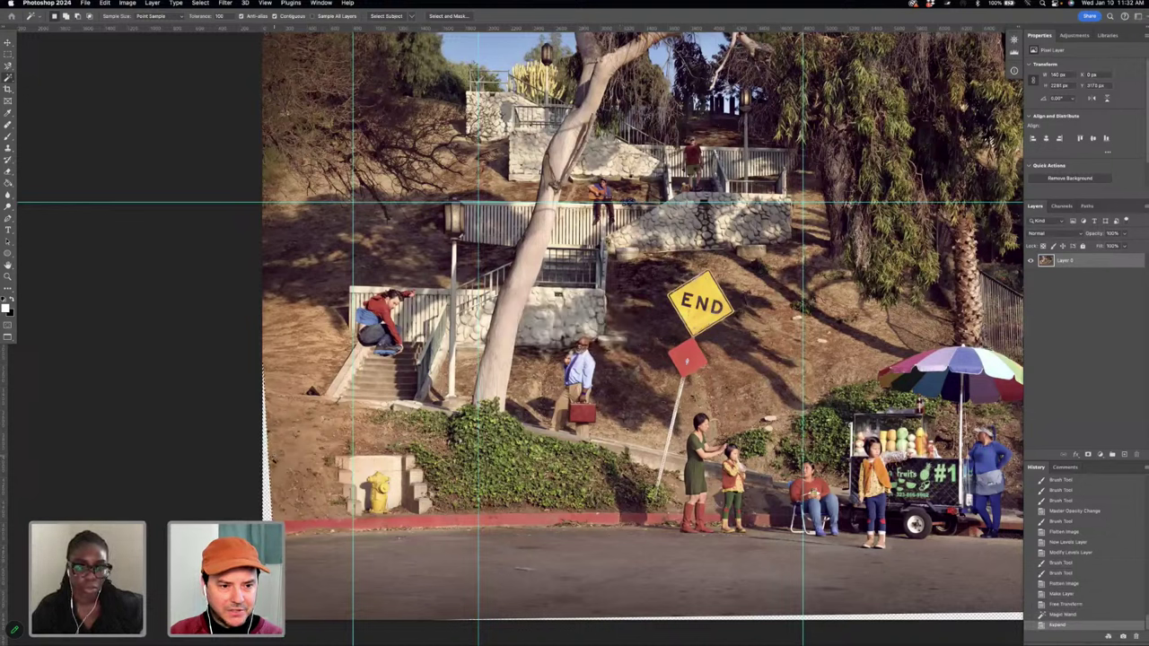
- Fill the selected sliver along the left edge with Content-Aware Fill, output to a new layer, and deselect
click(104, 3)
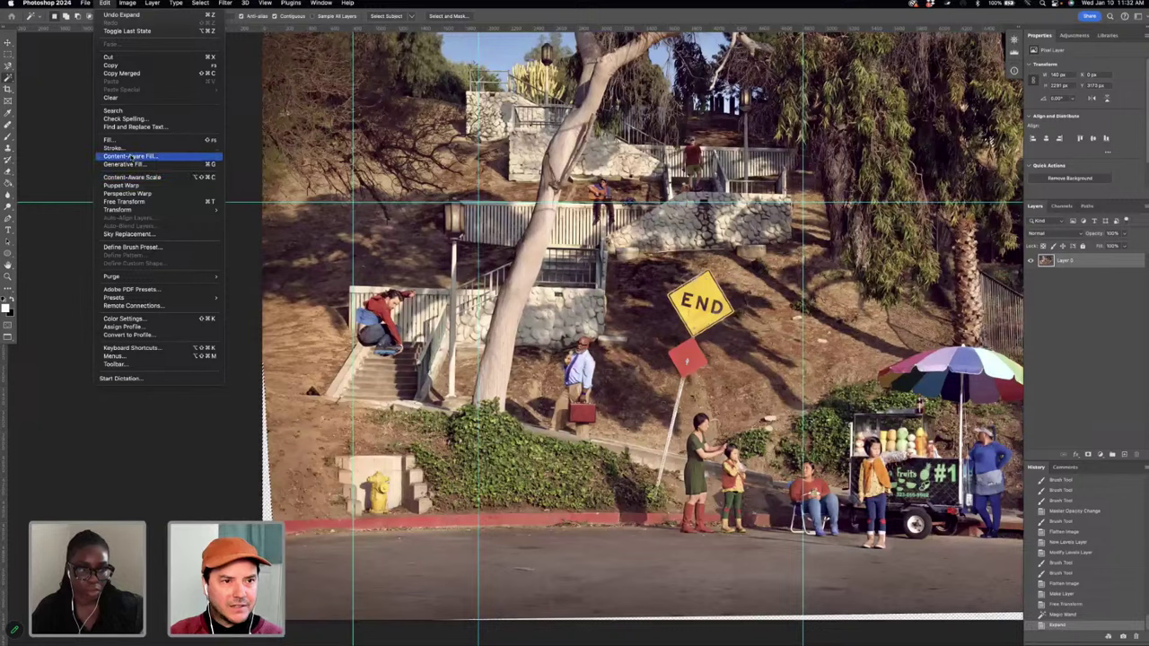
click(131, 157)
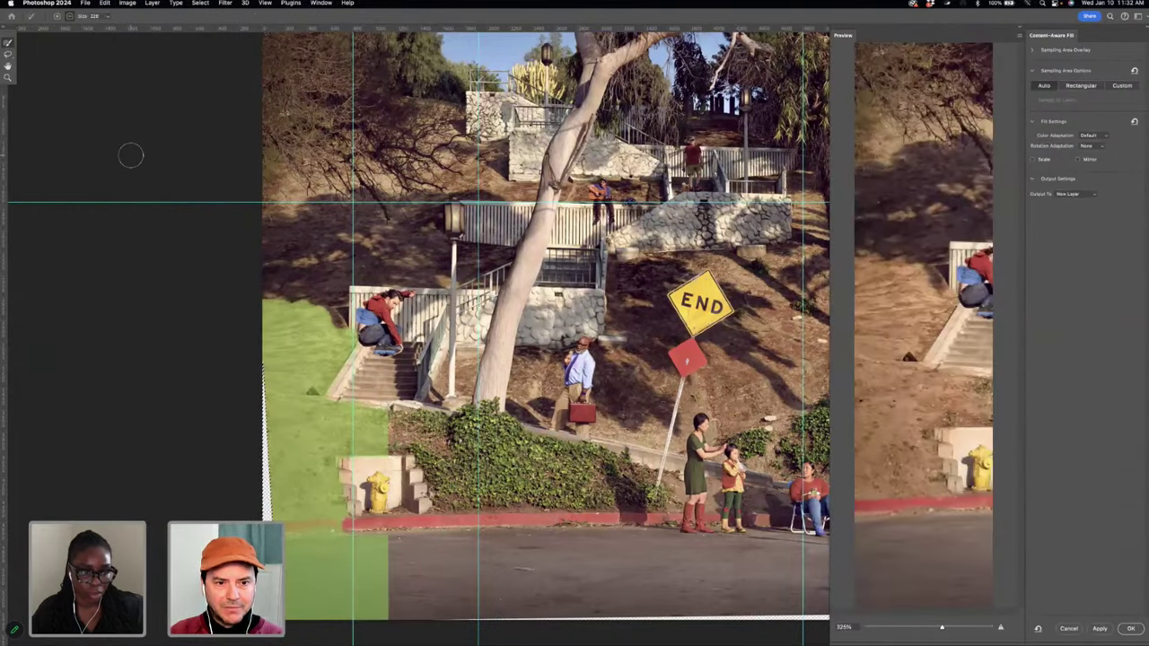
click(1131, 629)
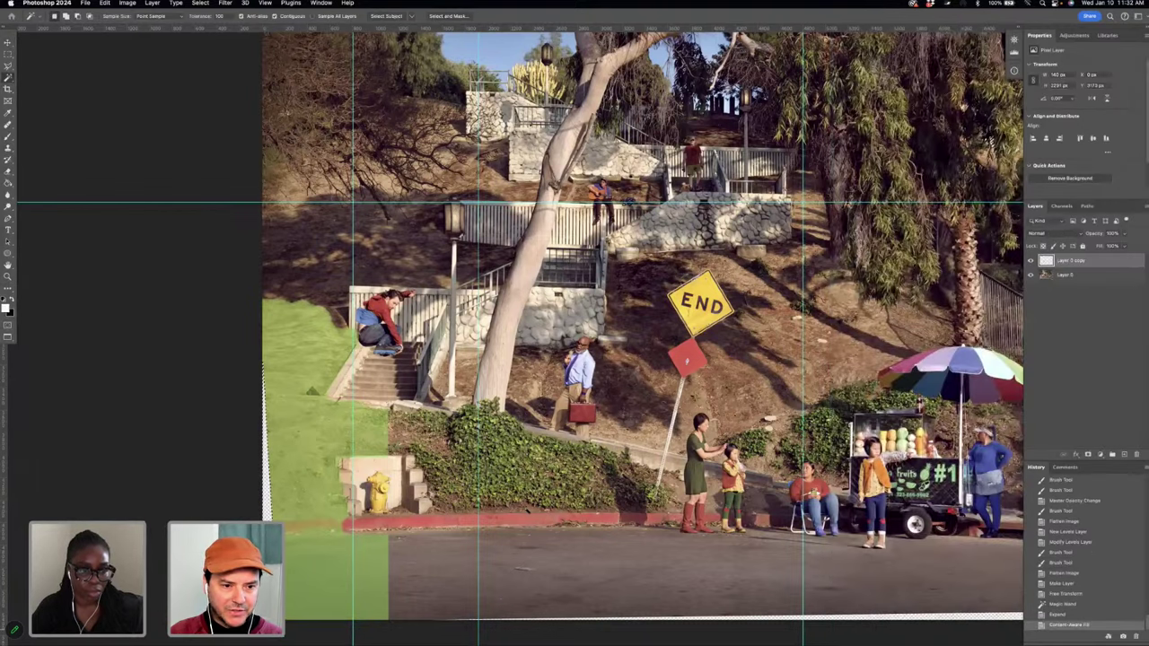
key(cmd+d)
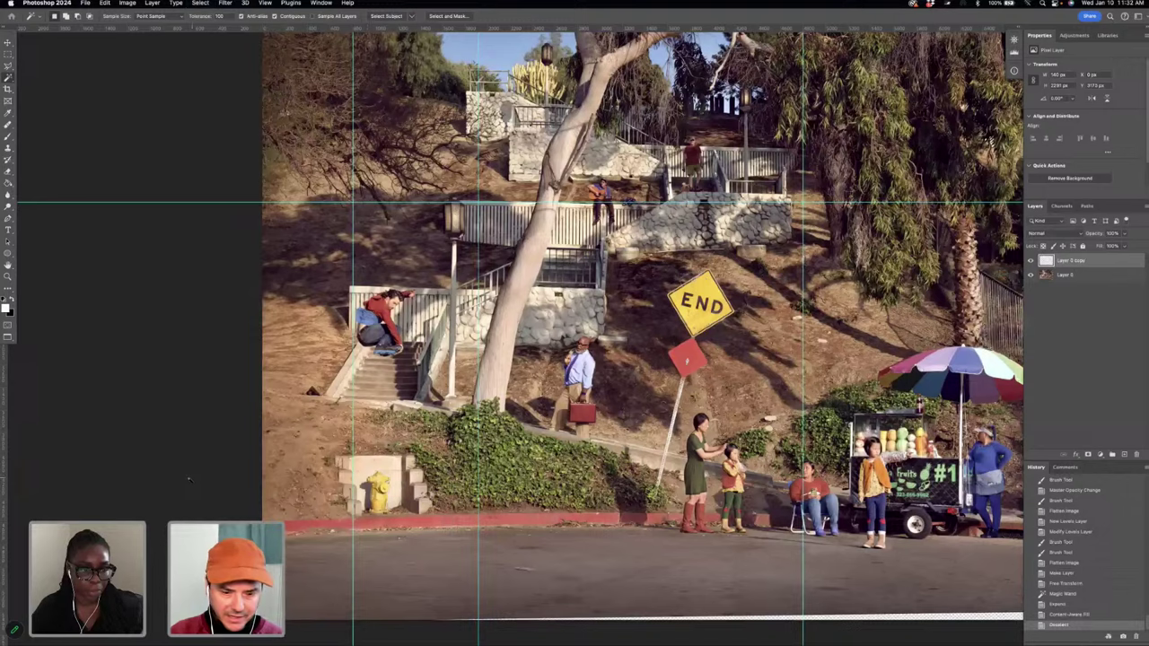
- Crop the image's sides and lower edge inward to remove the remaining transparent strips
key(cmd+0)
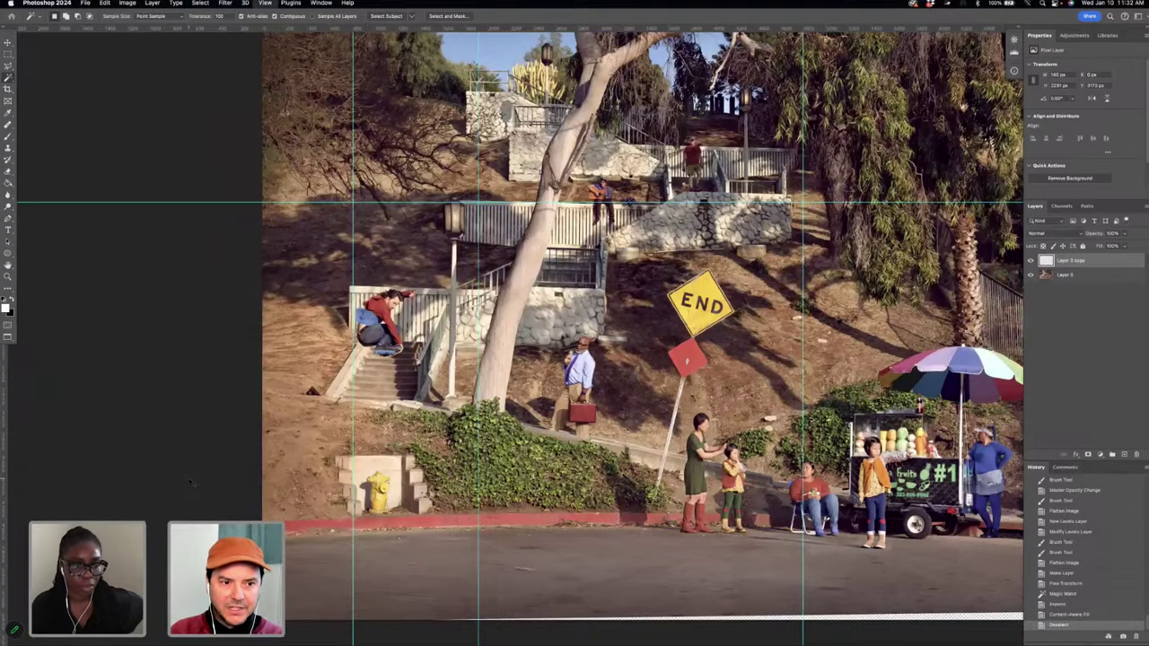
key(cmd+minus)
key(cmd+minus)
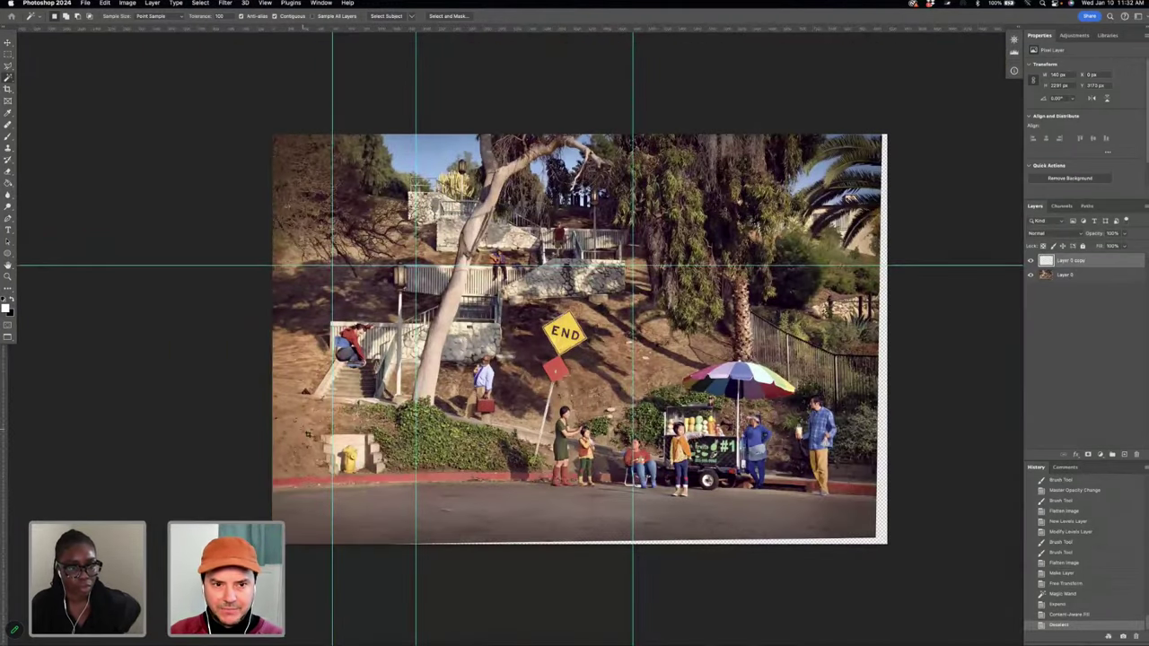
key(c)
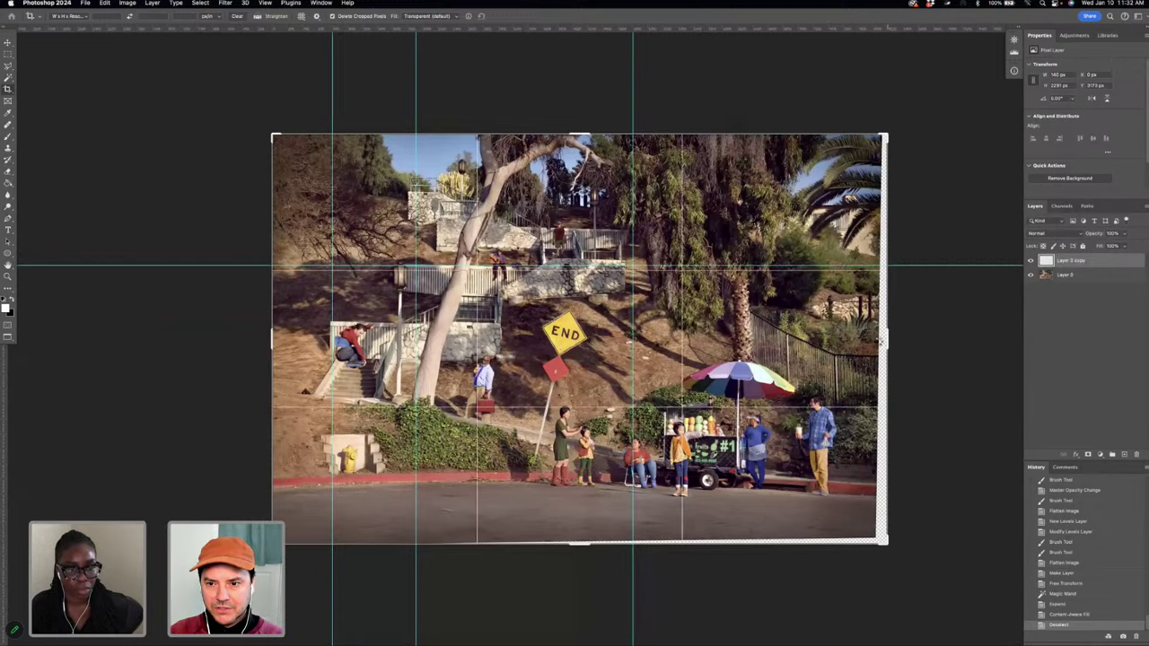
drag(885, 339, 888, 330)
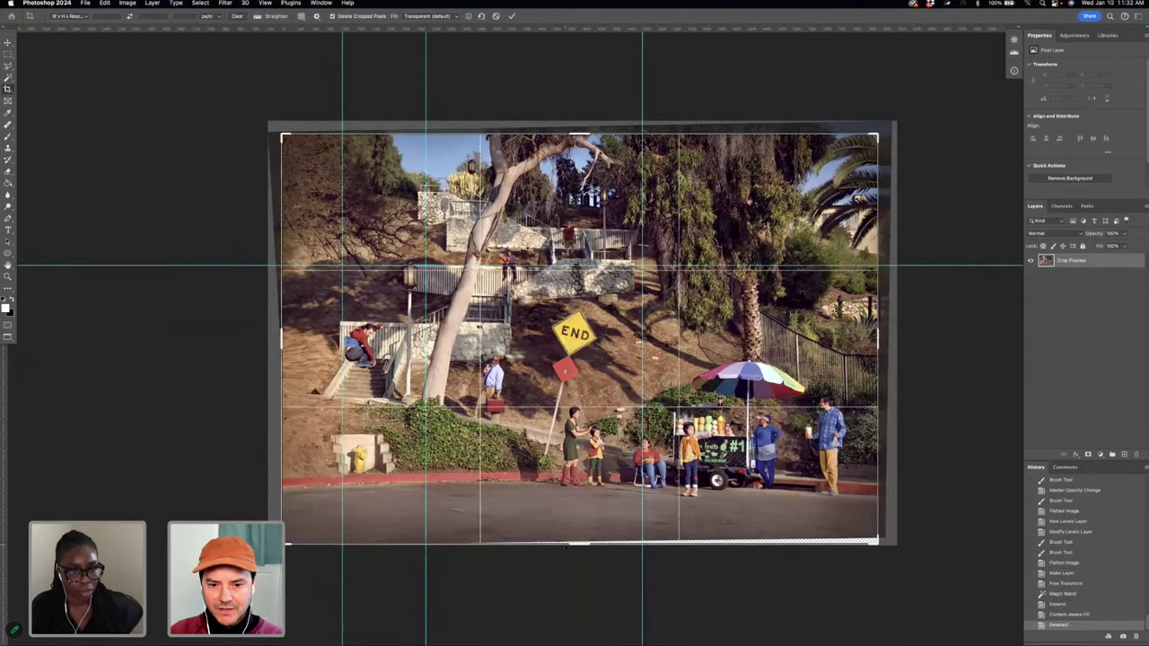
mouse_move(574, 543)
mouse_down()
mouse_move(591, 528)
mouse_move(577, 538)
mouse_up()
key(Return)
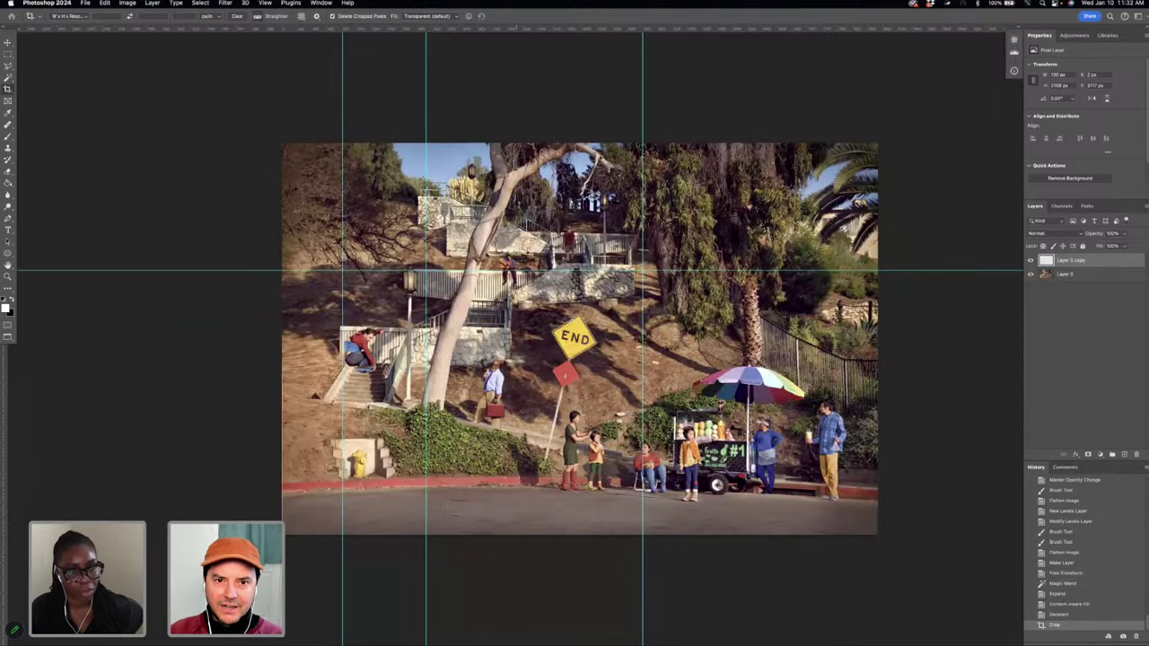
- Hide the guides and flatten the cropped image into a single background layer
key(super+semicolon)
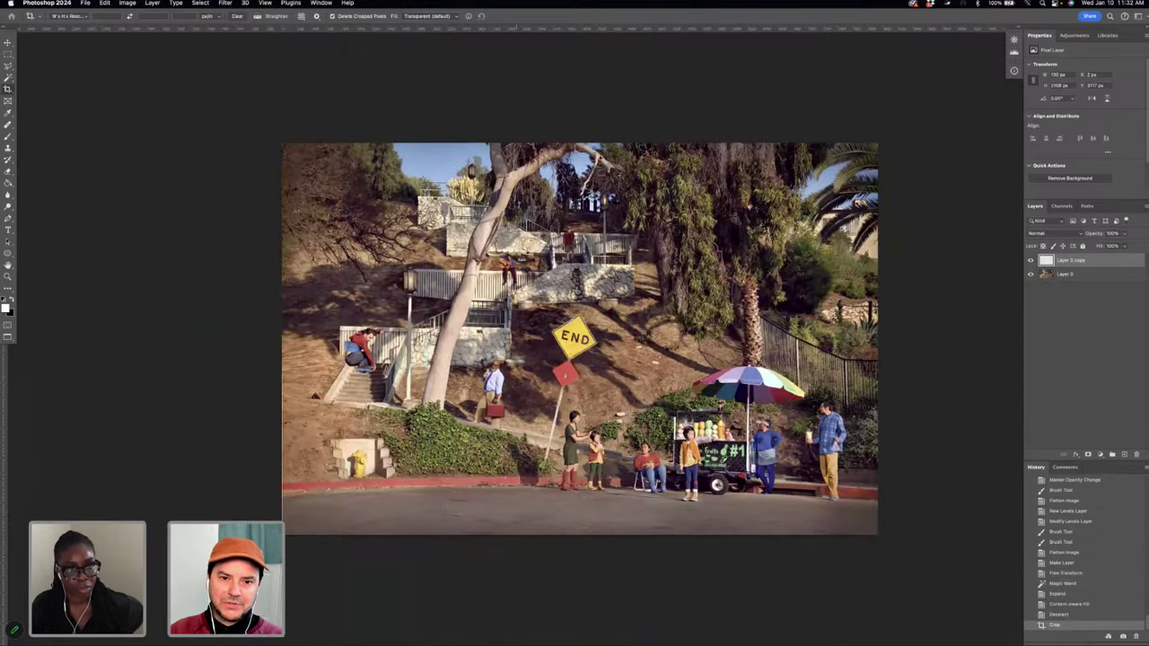
key(super+semicolon)
key(super+equal)
key(super+equal)
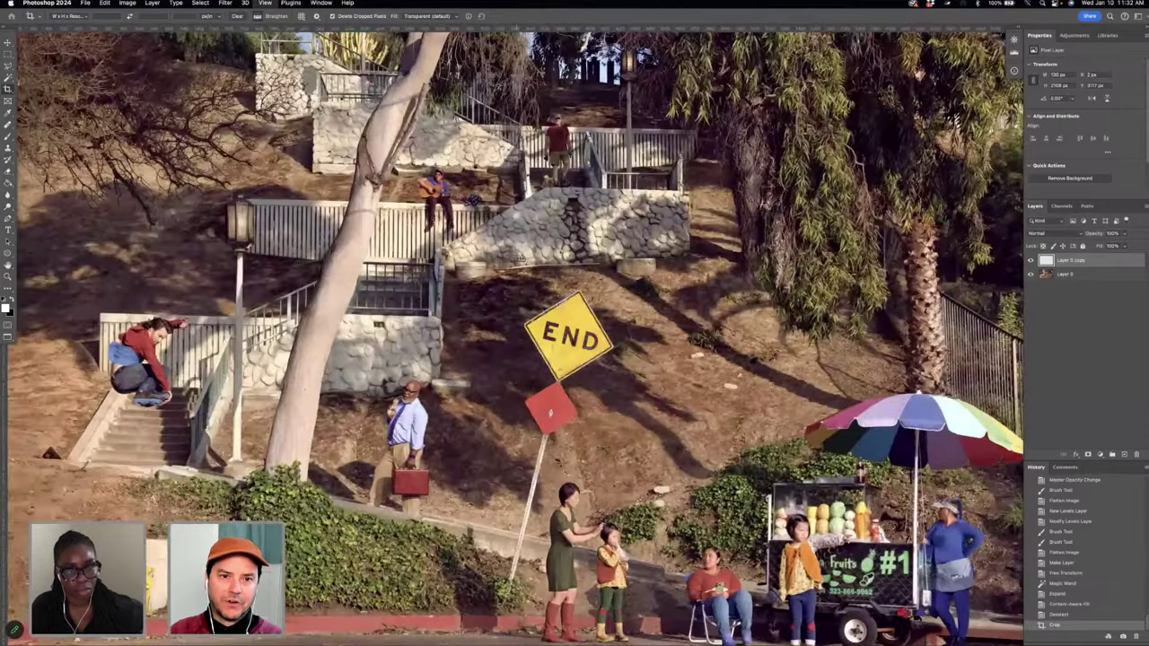
key(super+equal)
scroll(549, 325, down, 5)
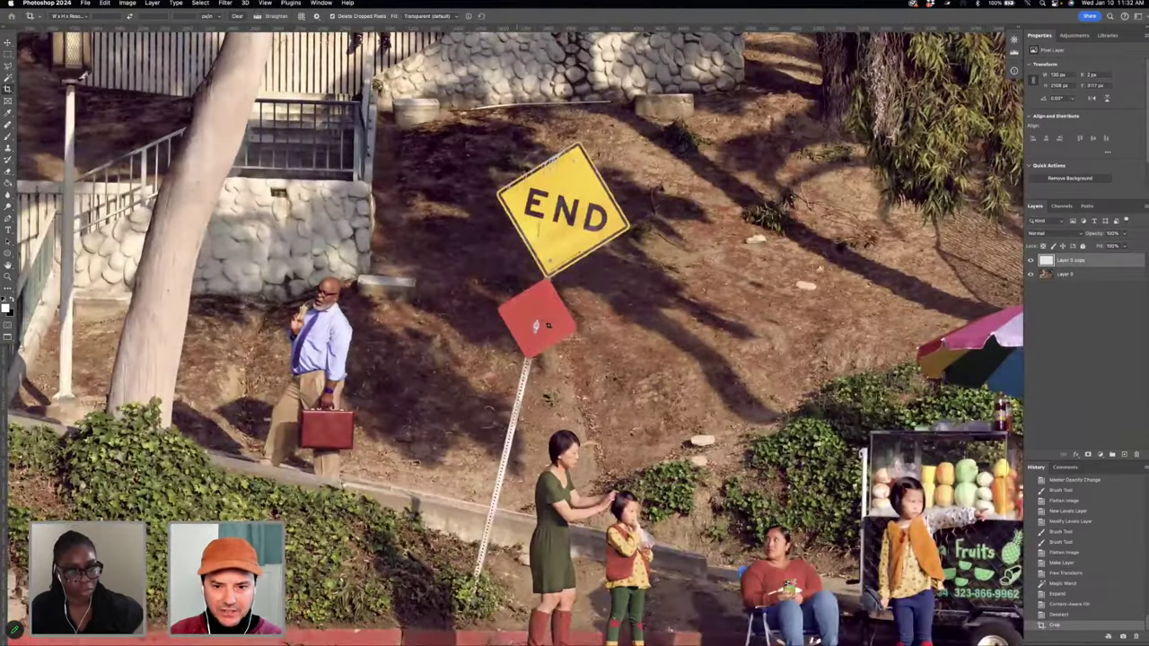
key(super+equal)
scroll(549, 326, down, 6)
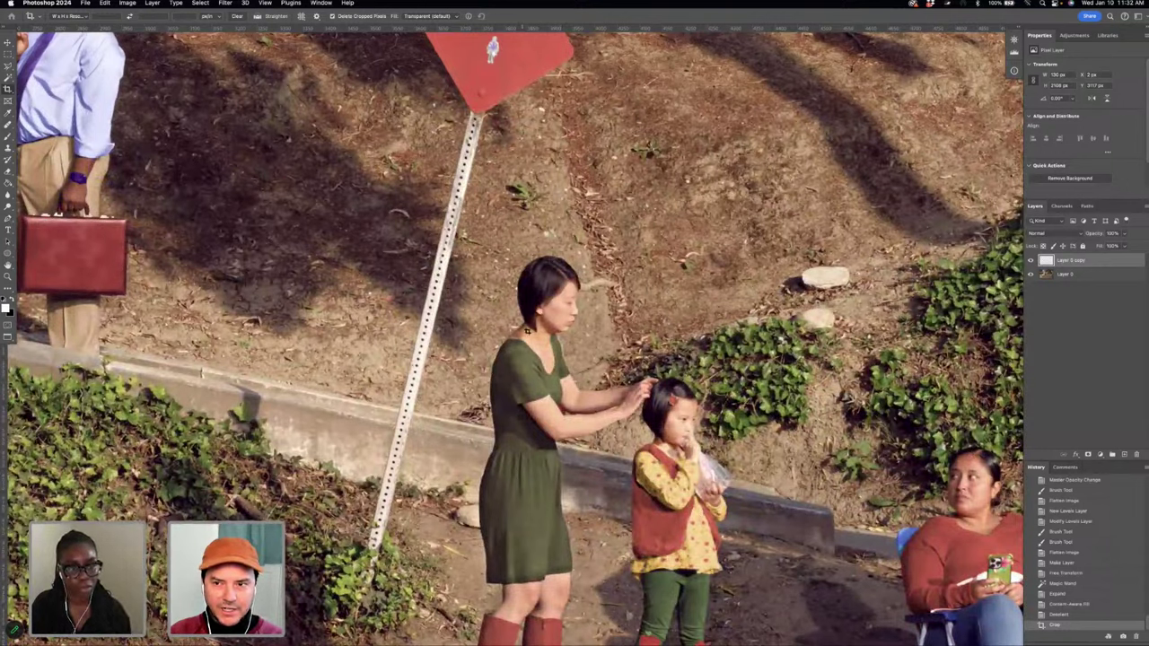
key(super+shift+e)
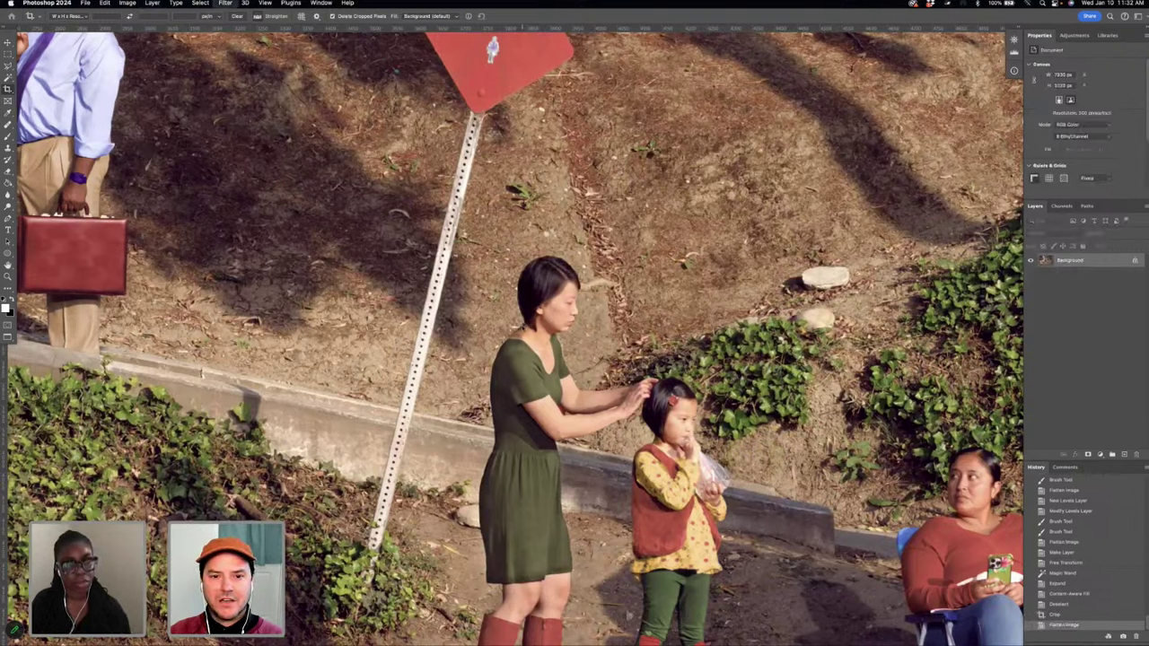
- Add film grain to the image with the Camera Raw Filter, using Grain 21, Size 20 and Roughness 35
key(super+0)
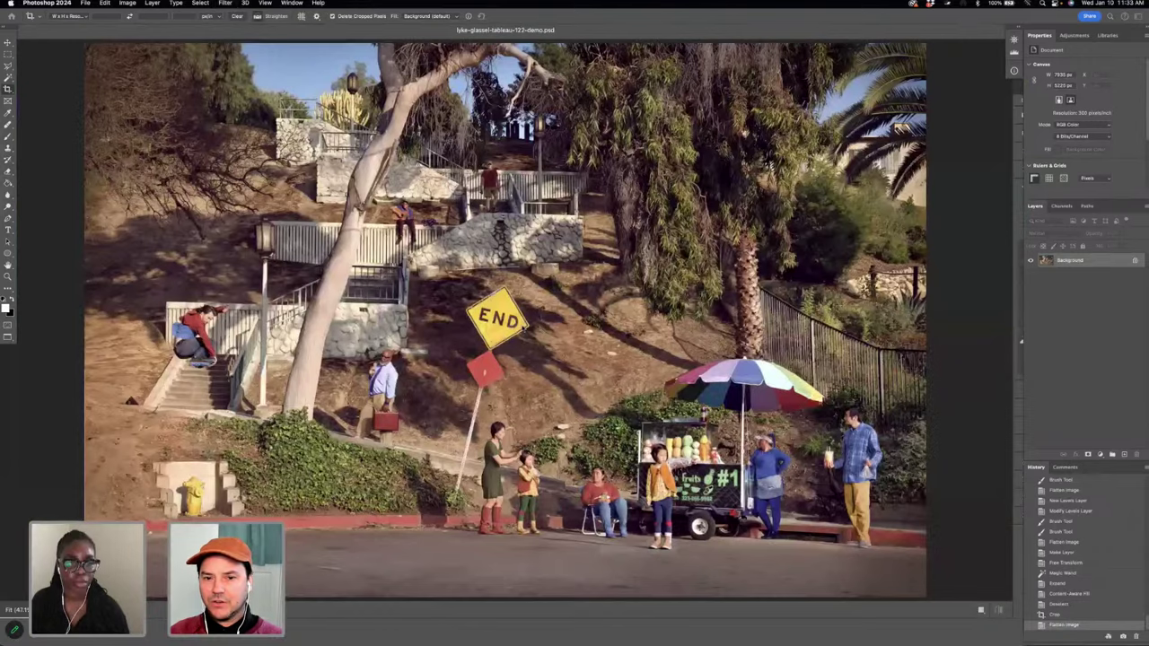
key(super+shift+a)
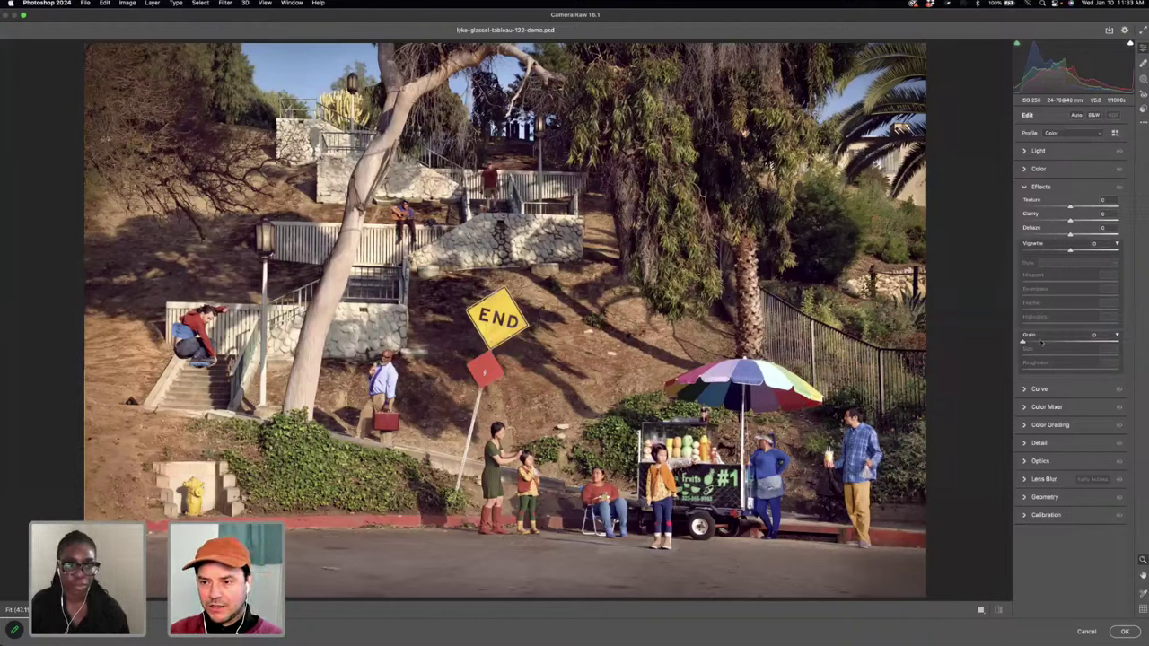
click(1041, 342)
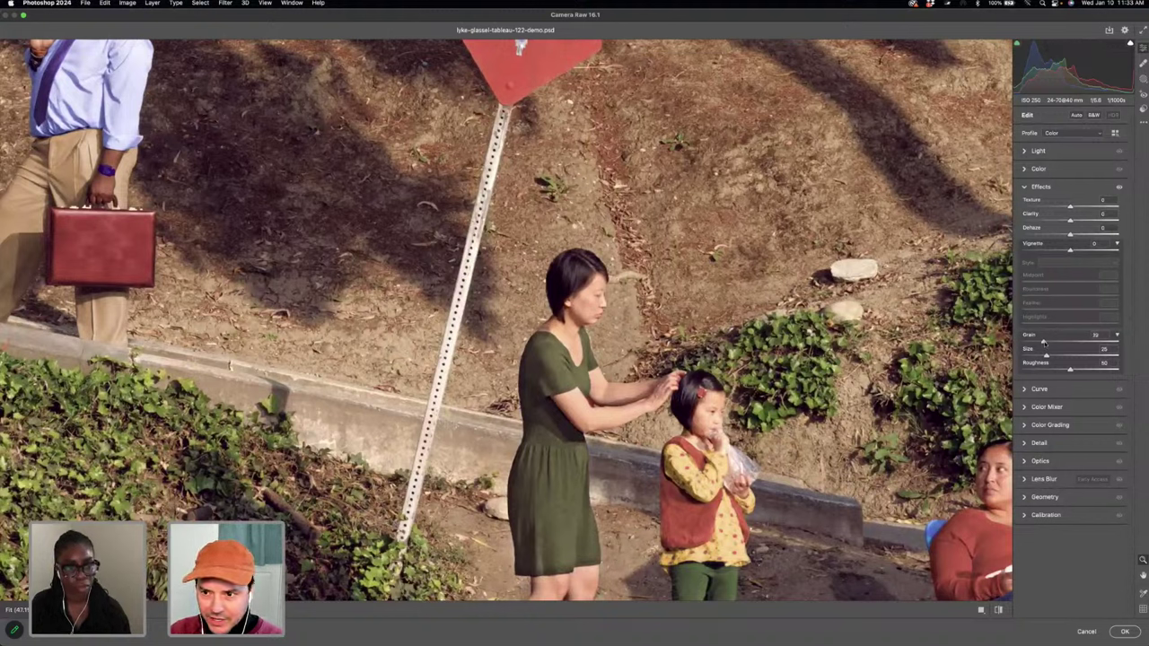
drag(1043, 342, 1048, 344)
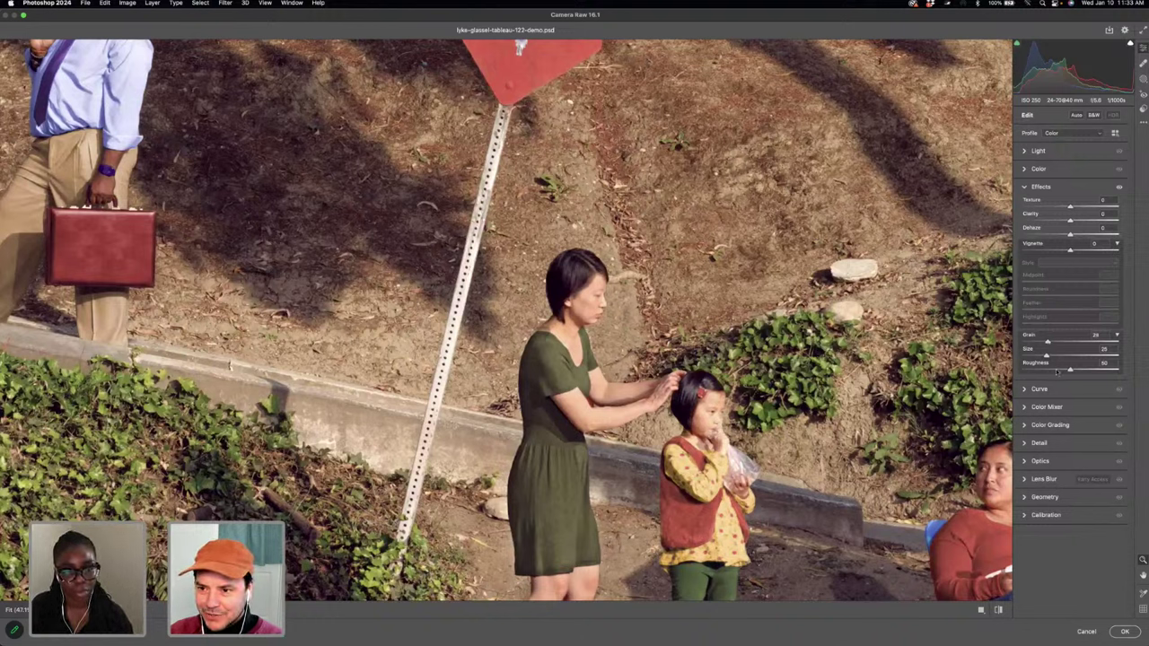
click(1056, 369)
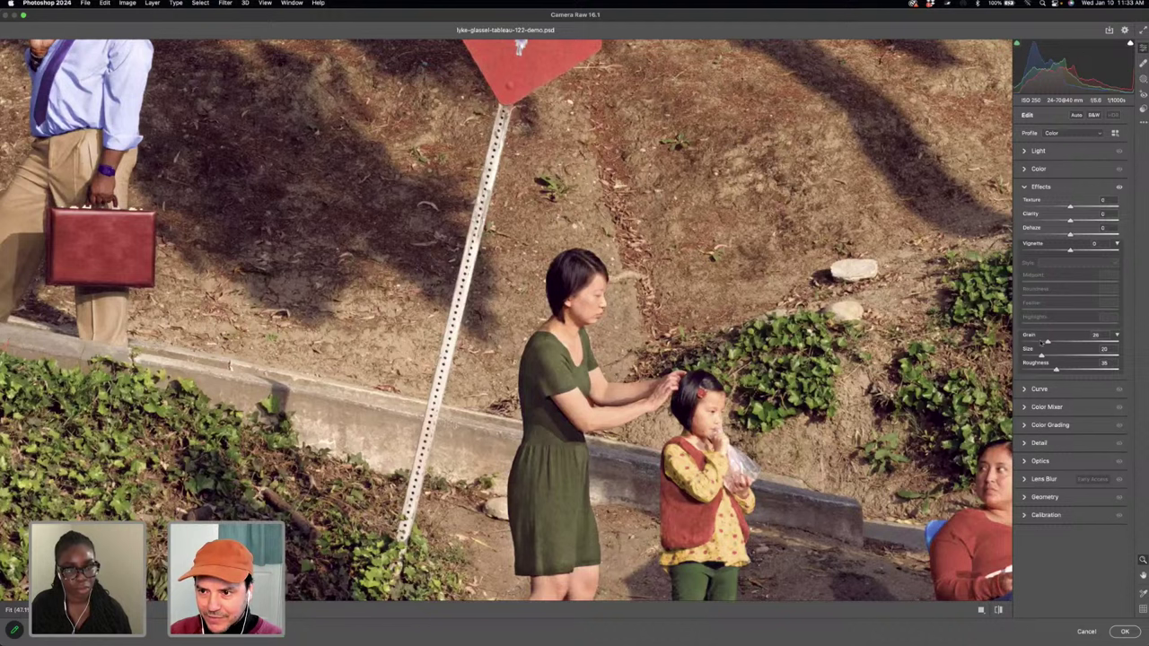
click(1042, 342)
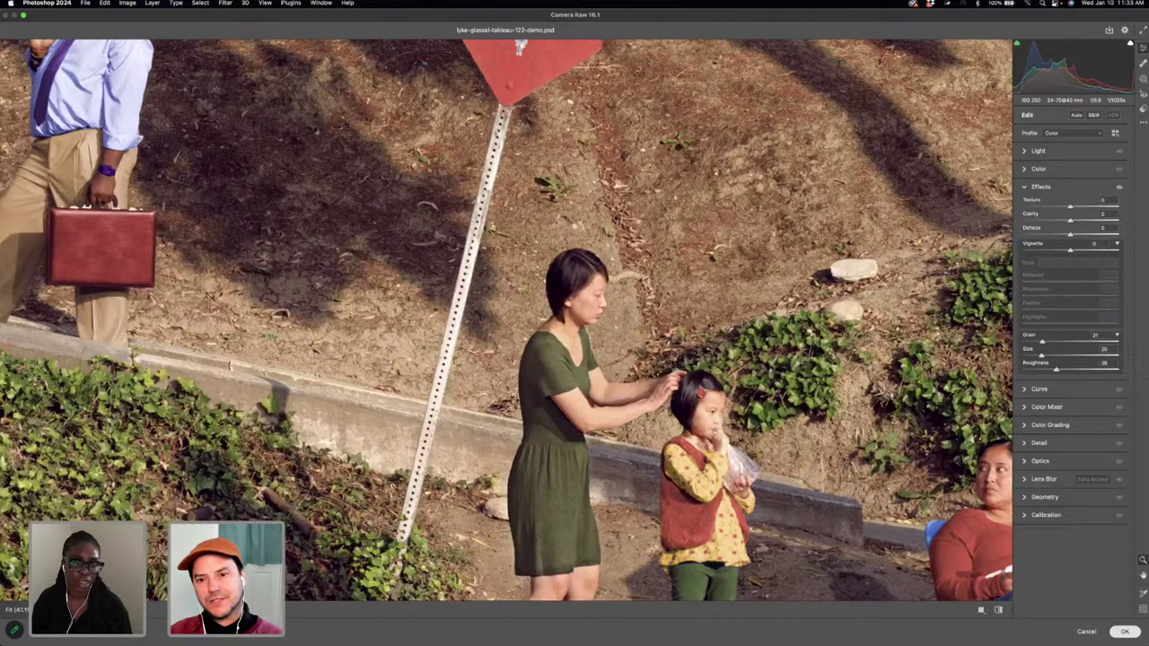
key(Return)
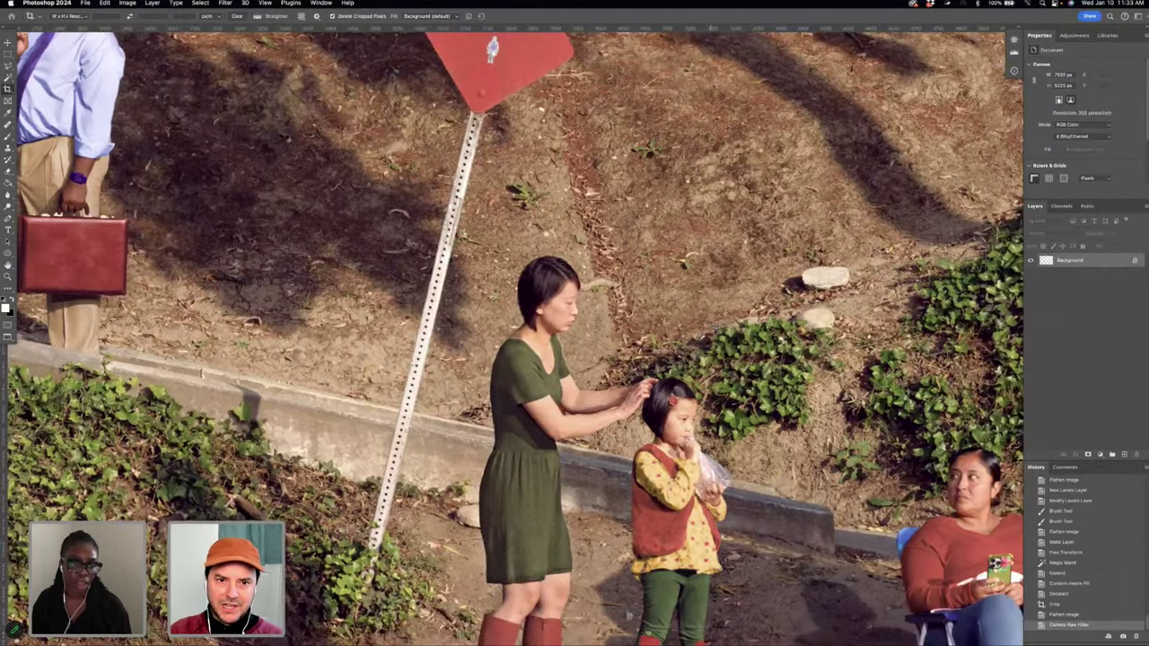
- Crop a very thin strip off the image's left edge
key(super+0)
key(super+minus)
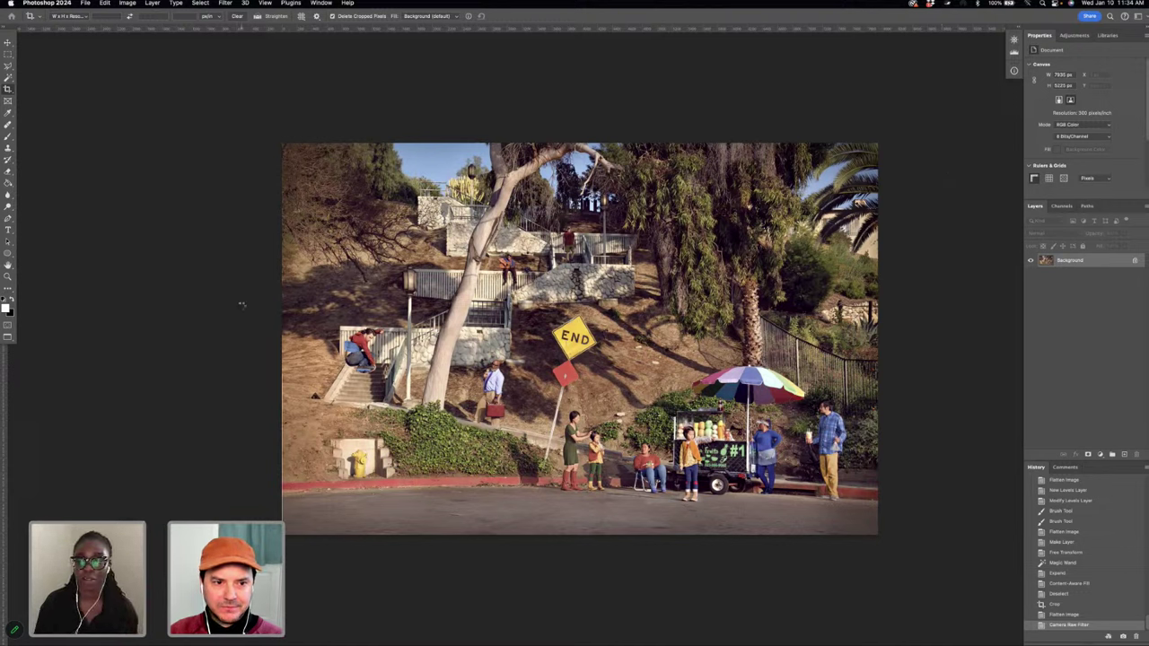
click(241, 306)
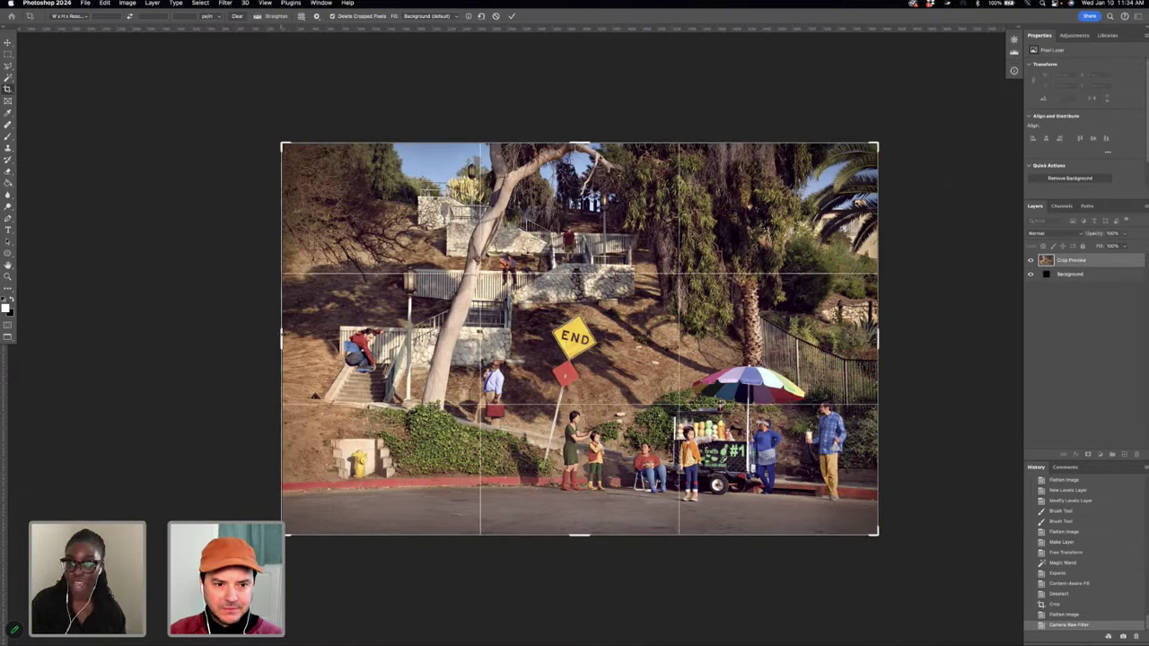
drag(284, 337, 283, 316)
key(Return)
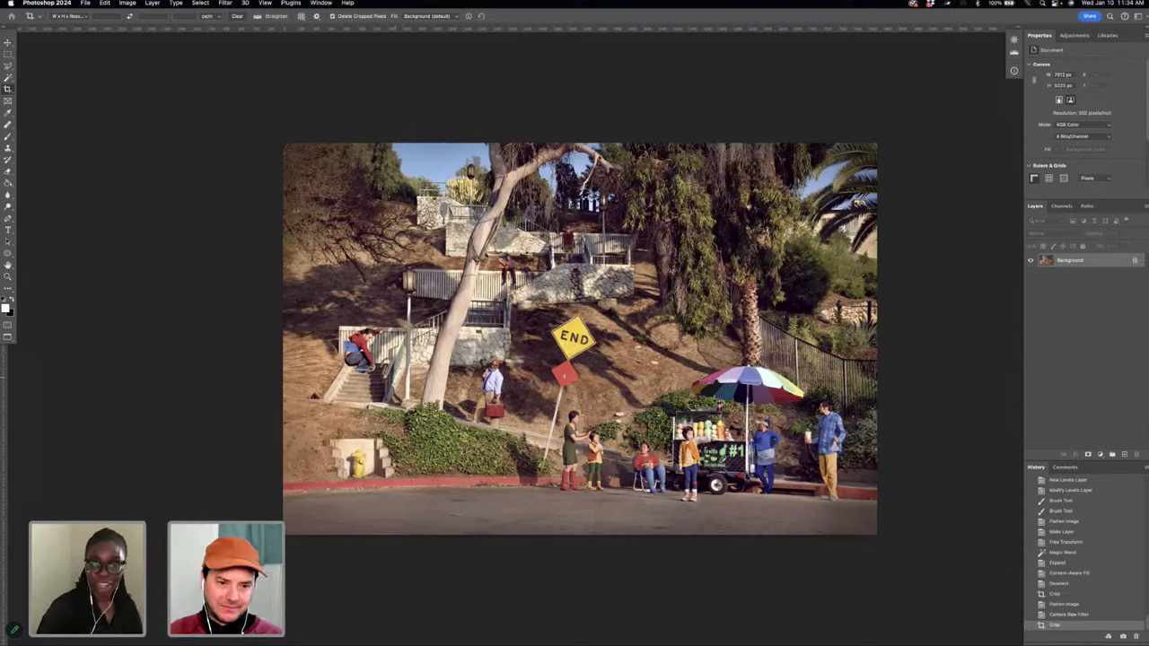
- Select a rectangle of empty road in front of the ivy and generate content there with the Generative Fill prompt "add a dog"
click(8, 55)
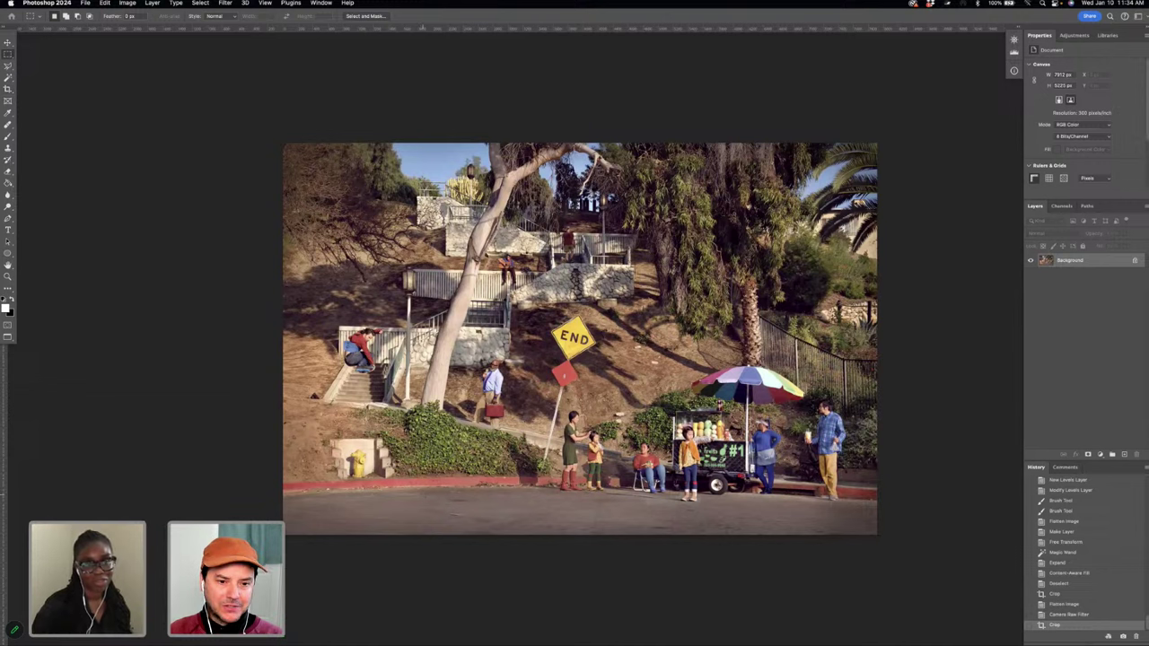
drag(425, 493, 505, 528)
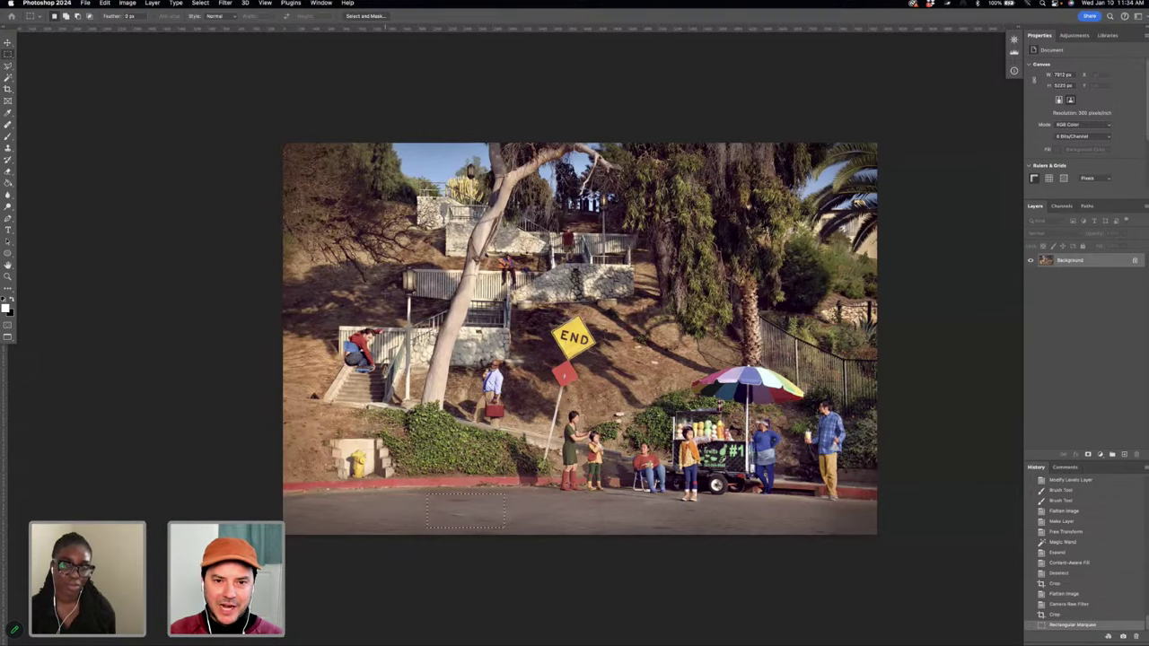
key(super+equal)
key(super+equal)
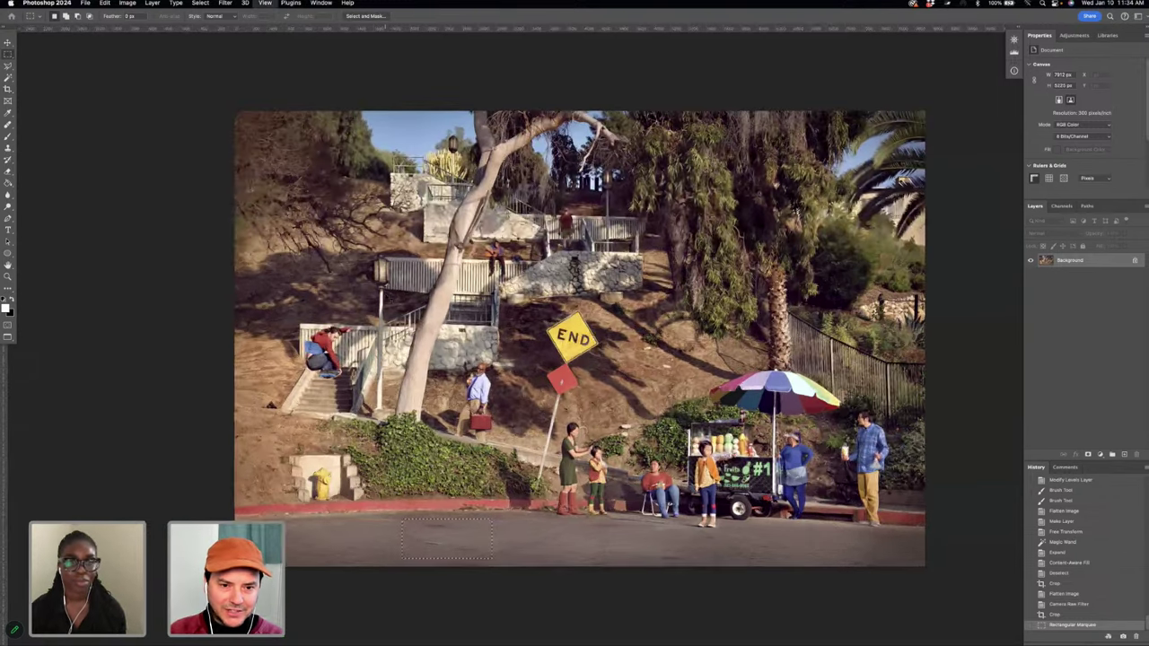
scroll(517, 333, down, 10)
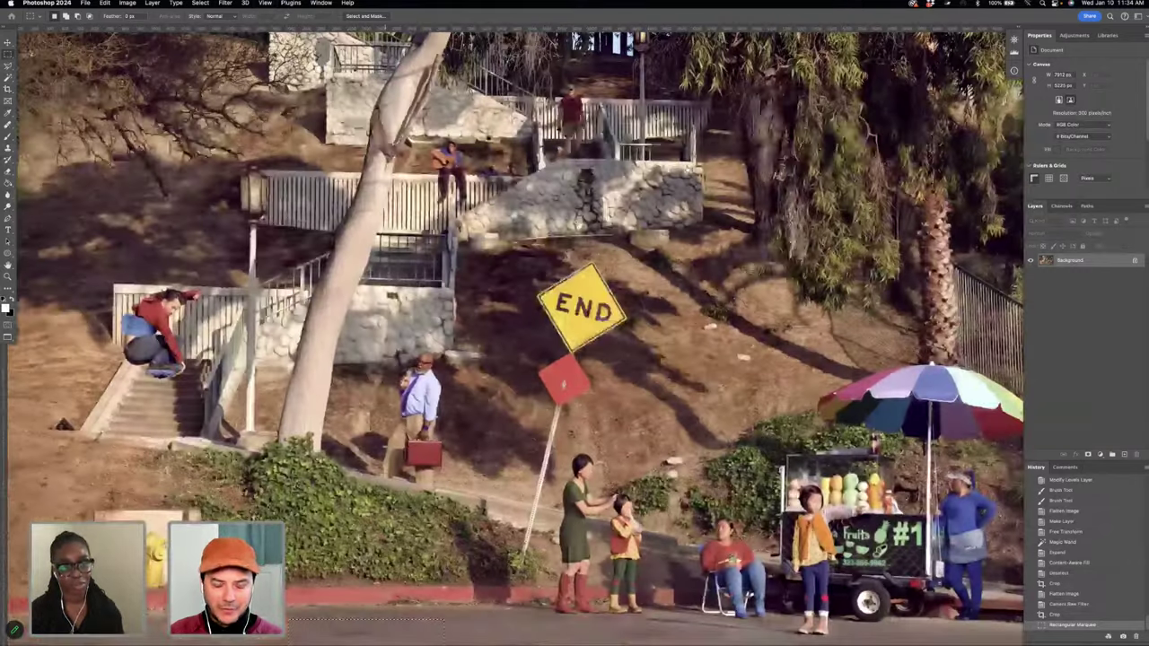
key(super+shift+g)
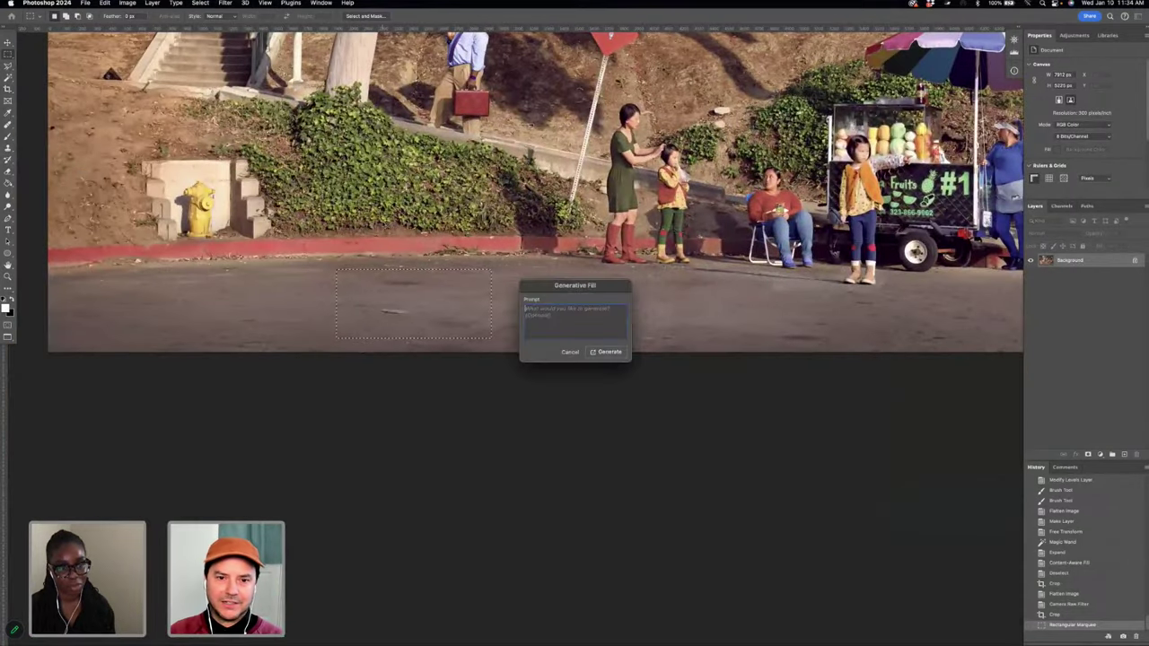
text(add a dog)
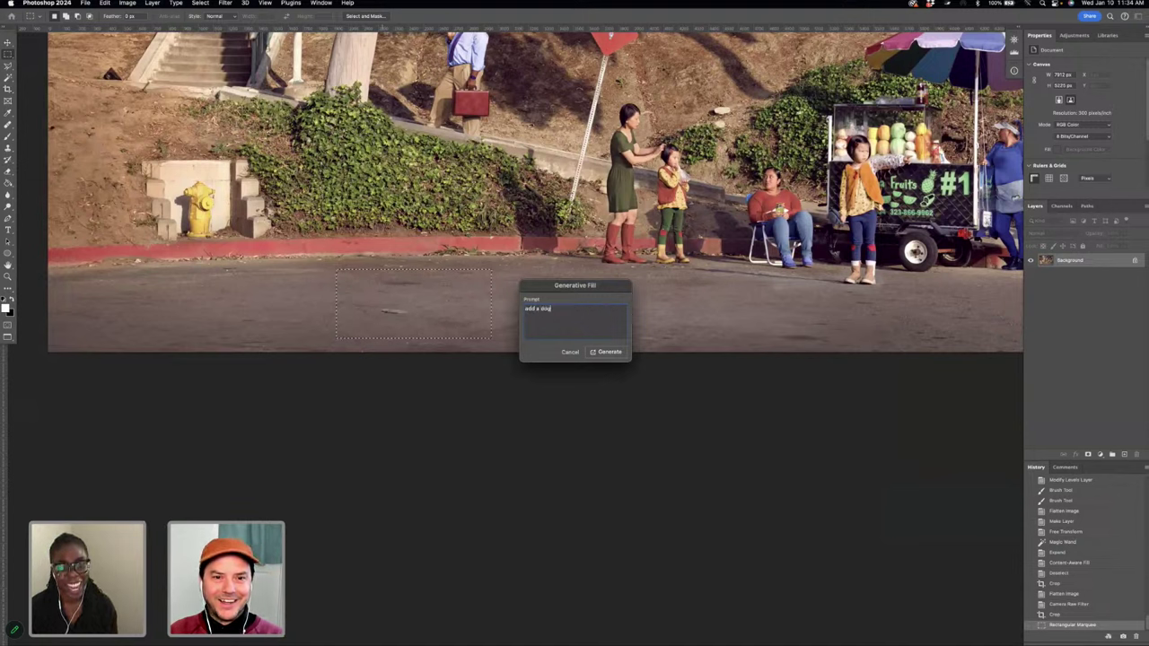
key(Return)
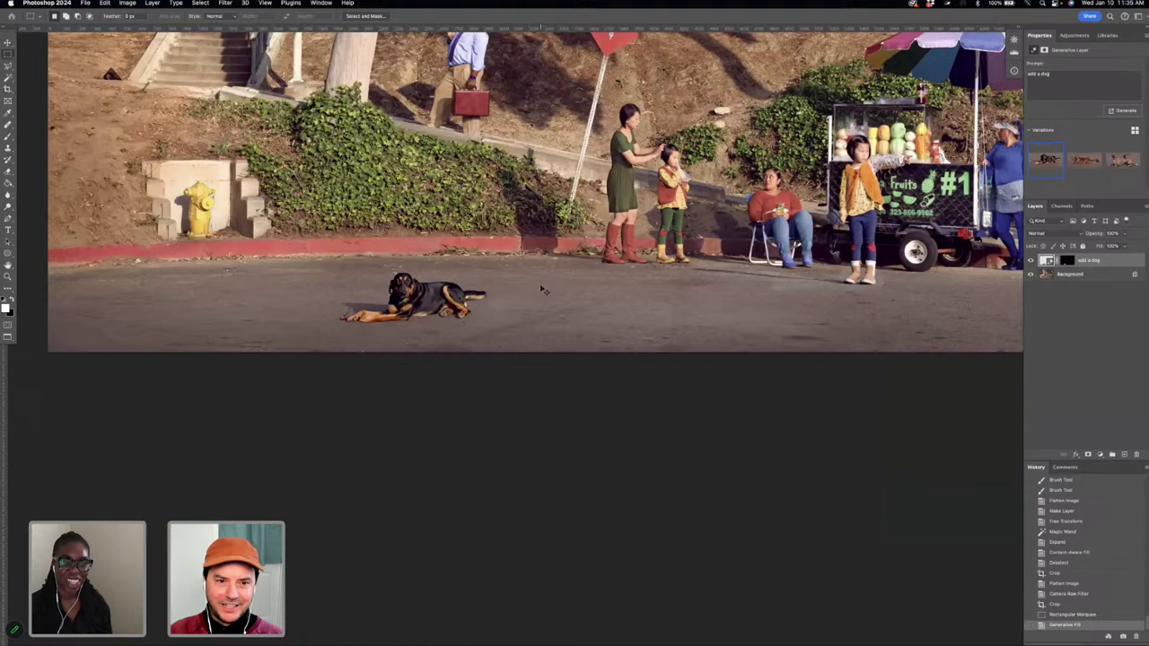
- Add a Hue/Saturation adjustment layer clipped to the generated dog layer and set its Saturation to -24
key(super+equal)
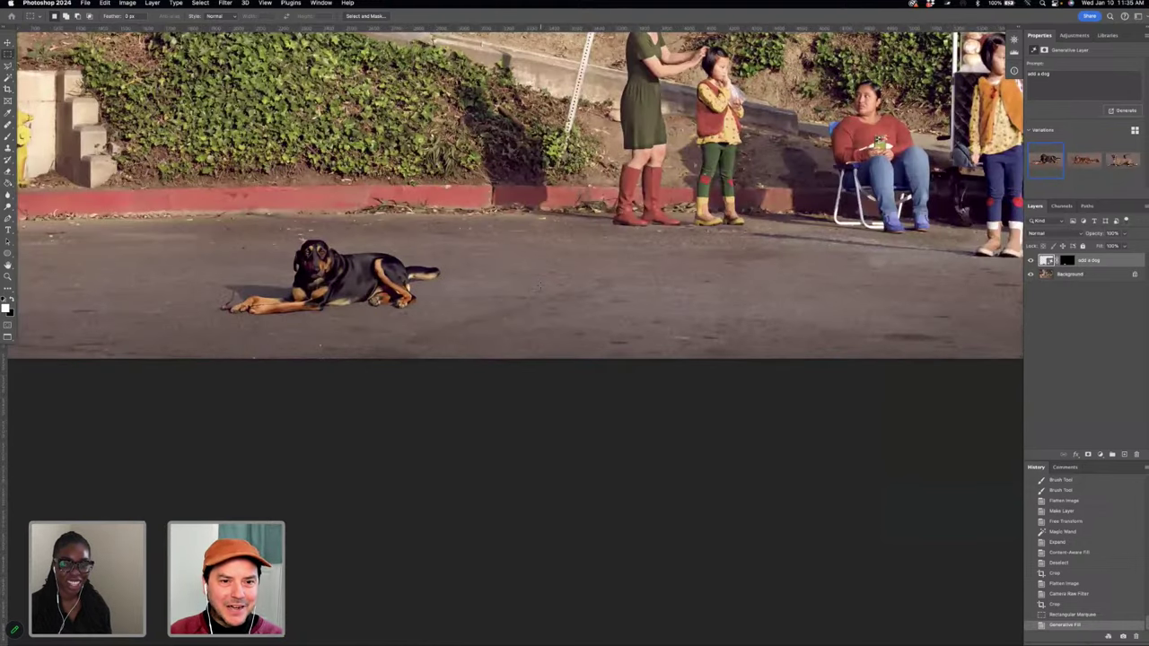
scroll(516, 252, up, 5)
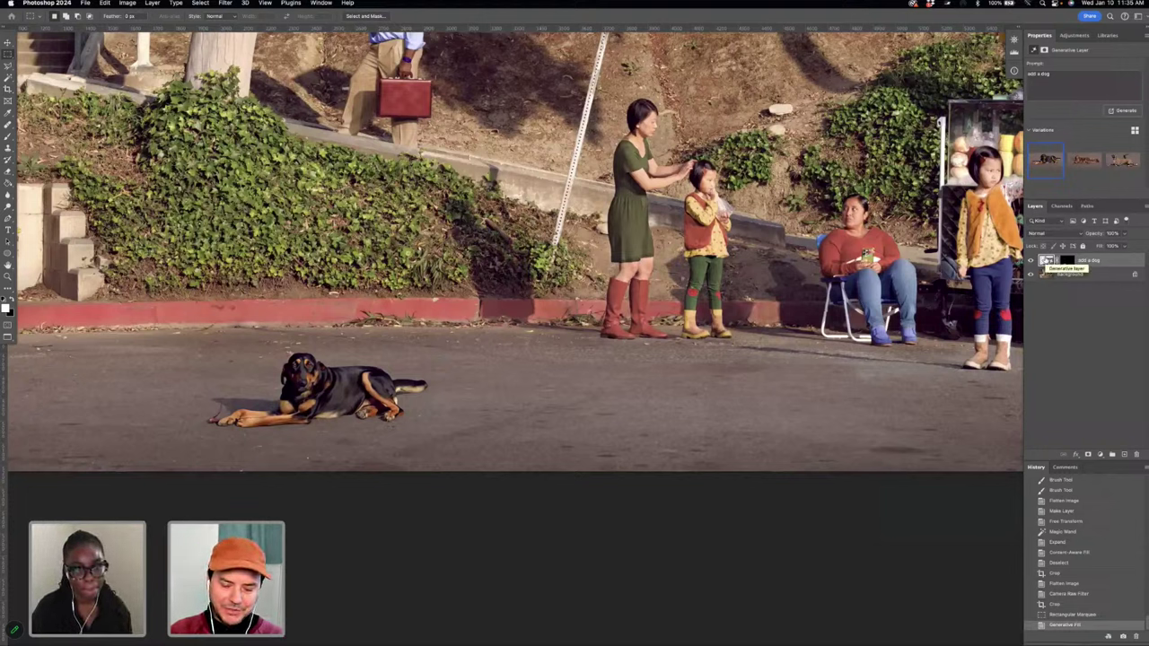
key(super+shift+u)
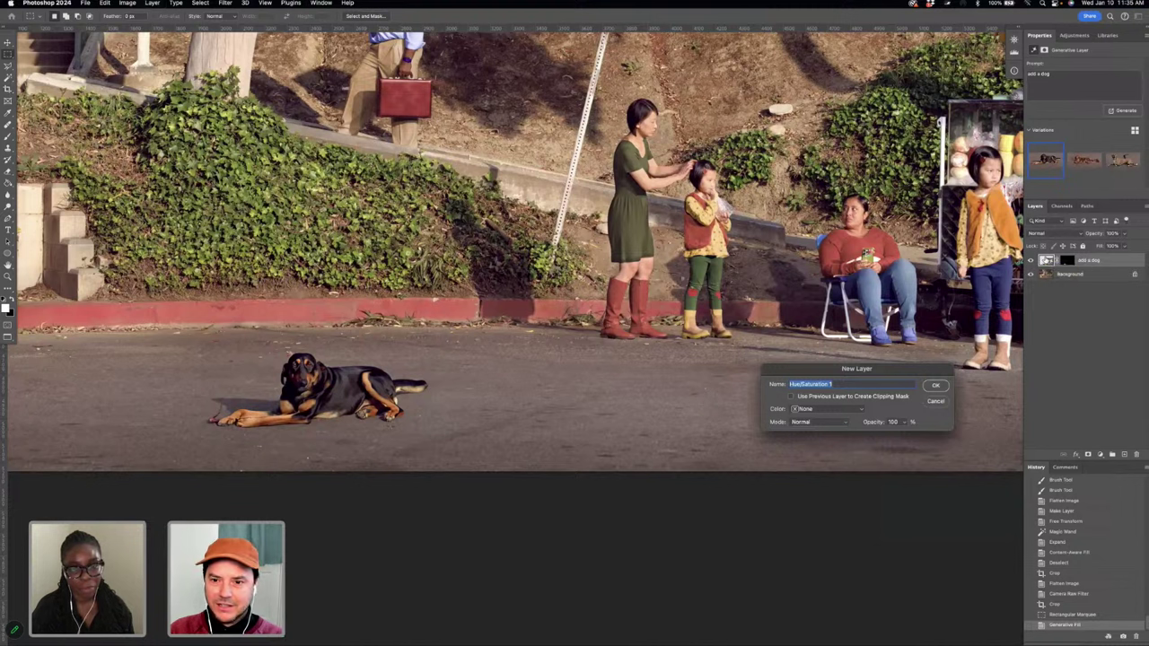
click(791, 396)
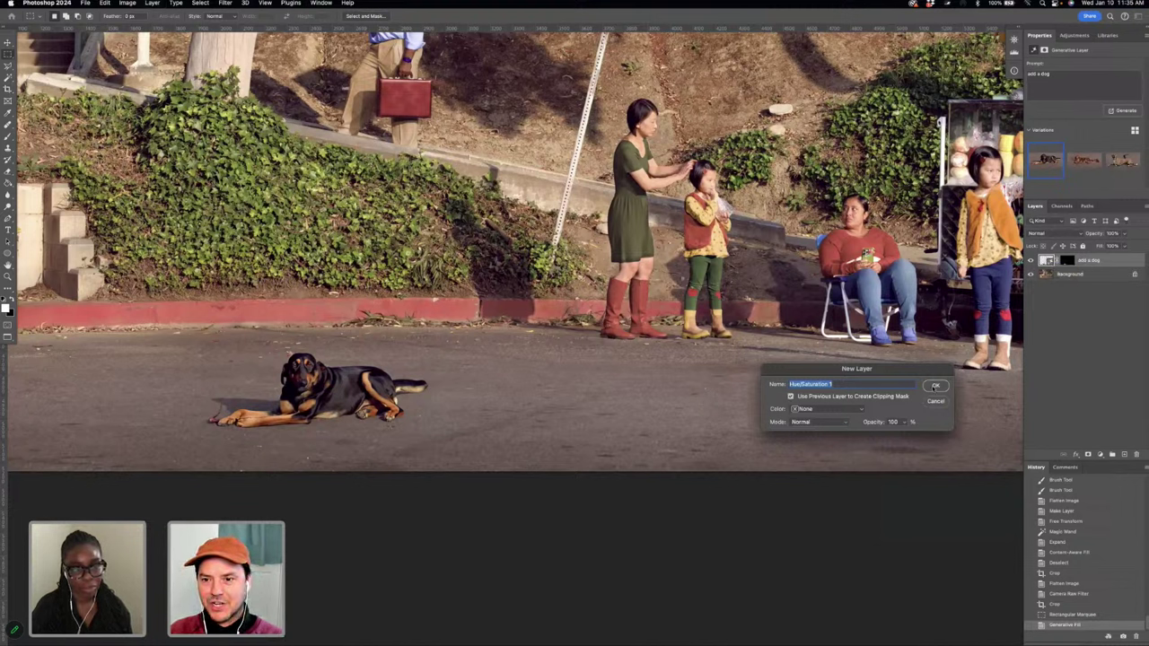
click(935, 386)
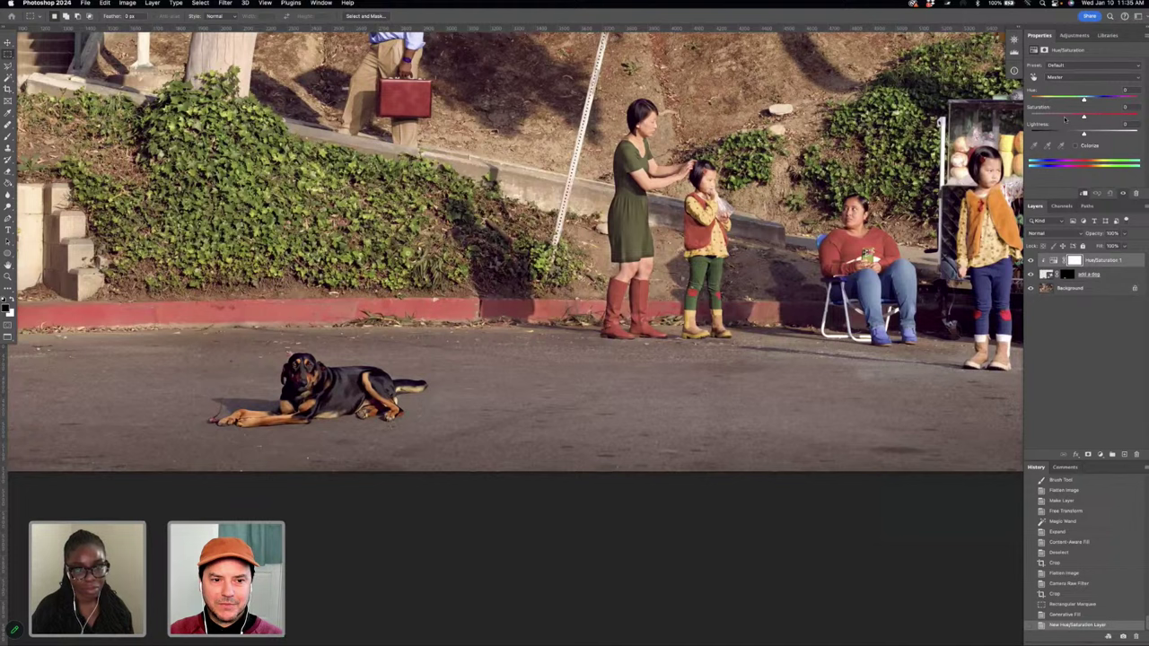
drag(1082, 115, 1055, 117)
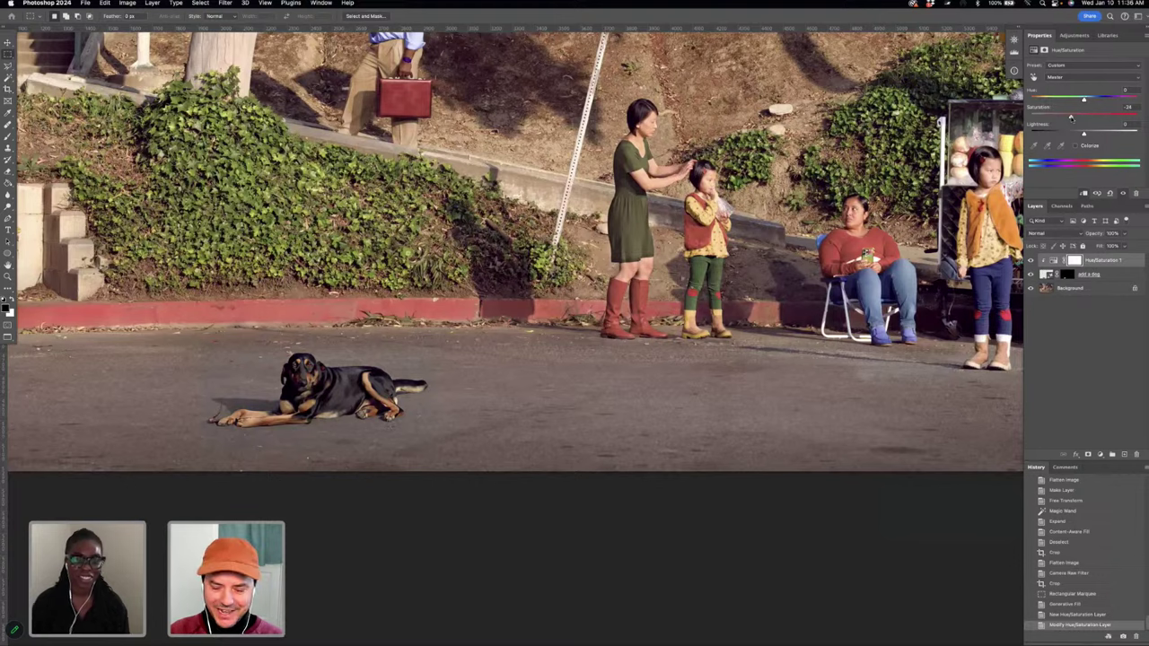
- Compare the street scene with and without the generated dog, both in the whole picture and close up
key(super+minus)
key(super+minus)
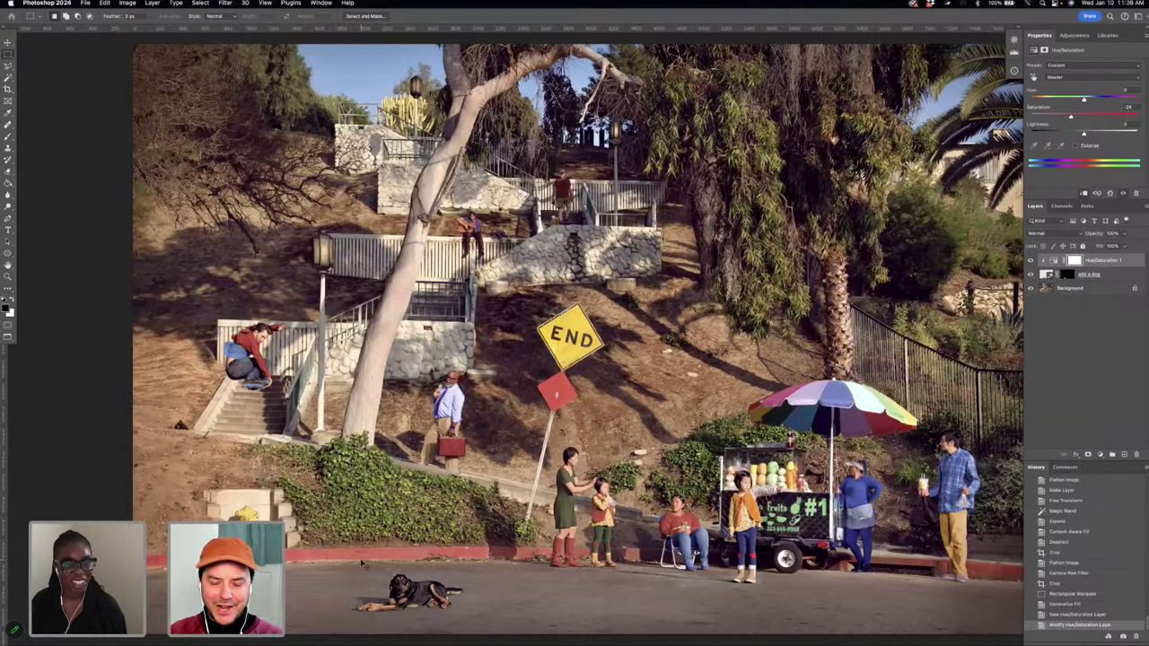
key(super+minus)
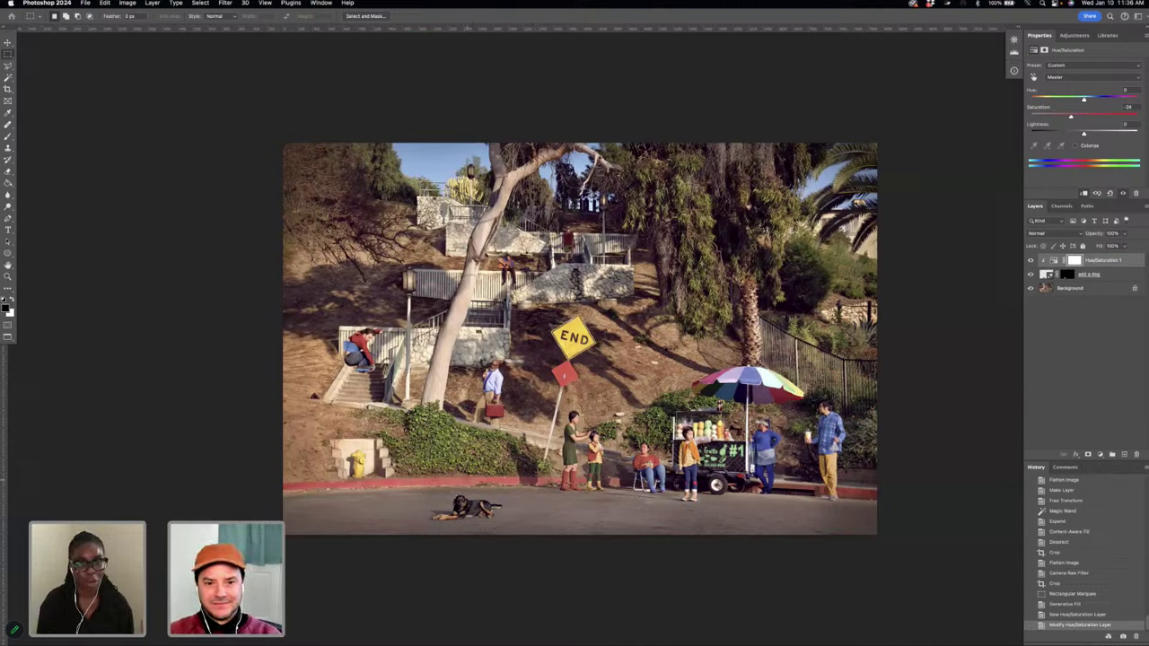
click(1031, 275)
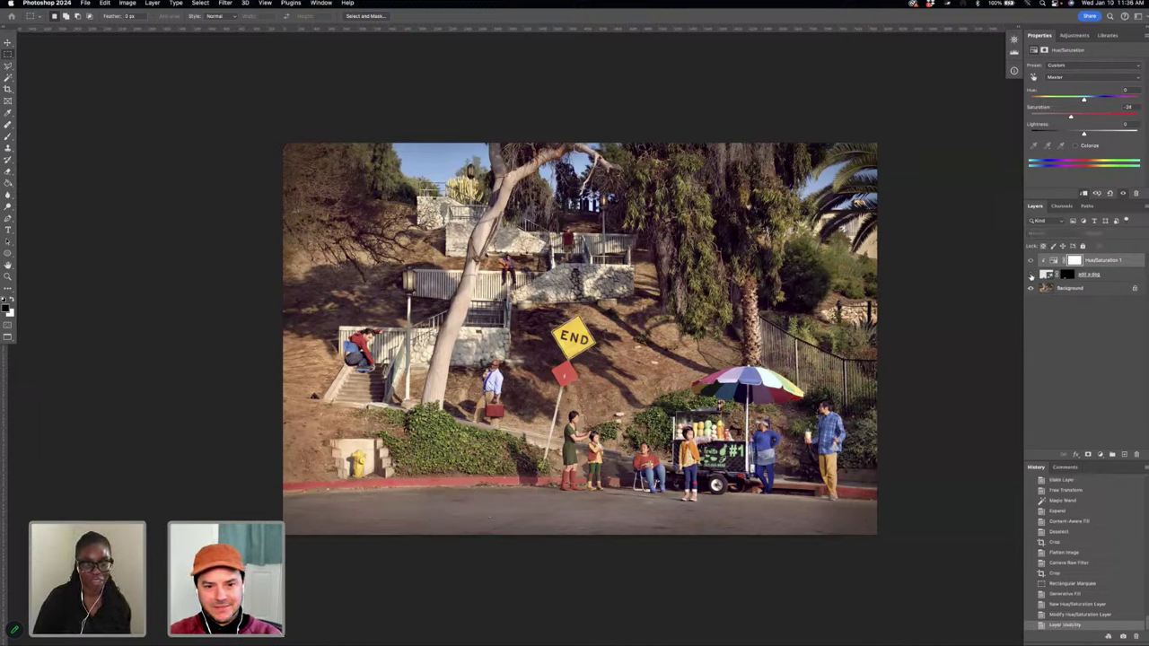
click(1030, 275)
click(1031, 275)
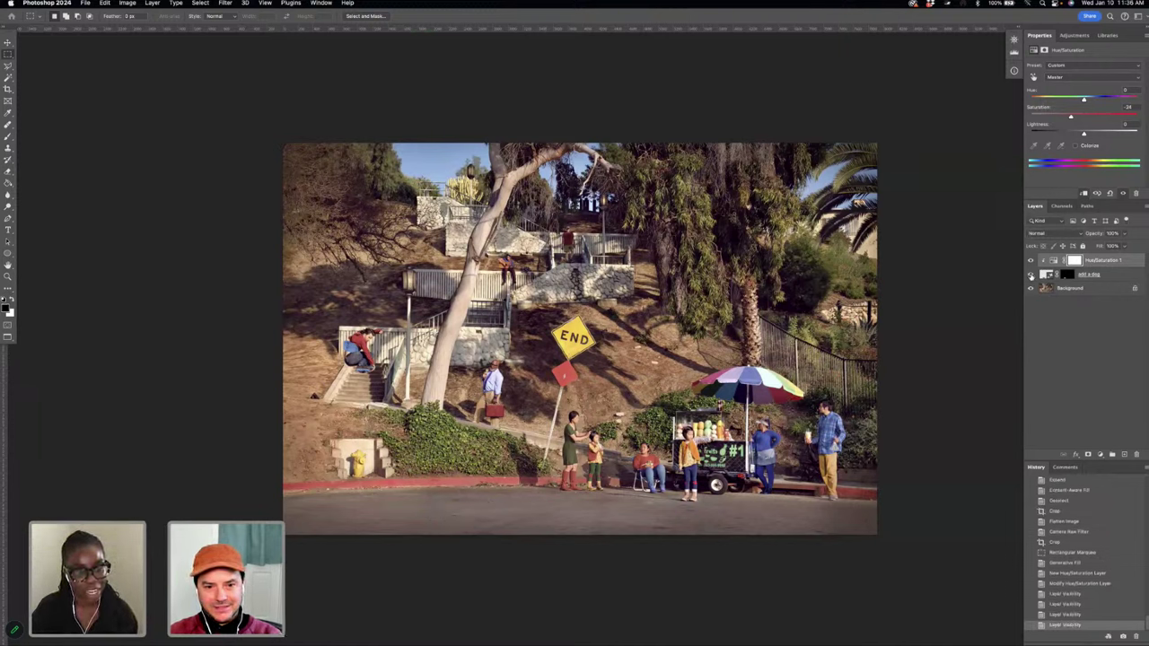
click(1030, 275)
key(super+plus)
key(super+plus)
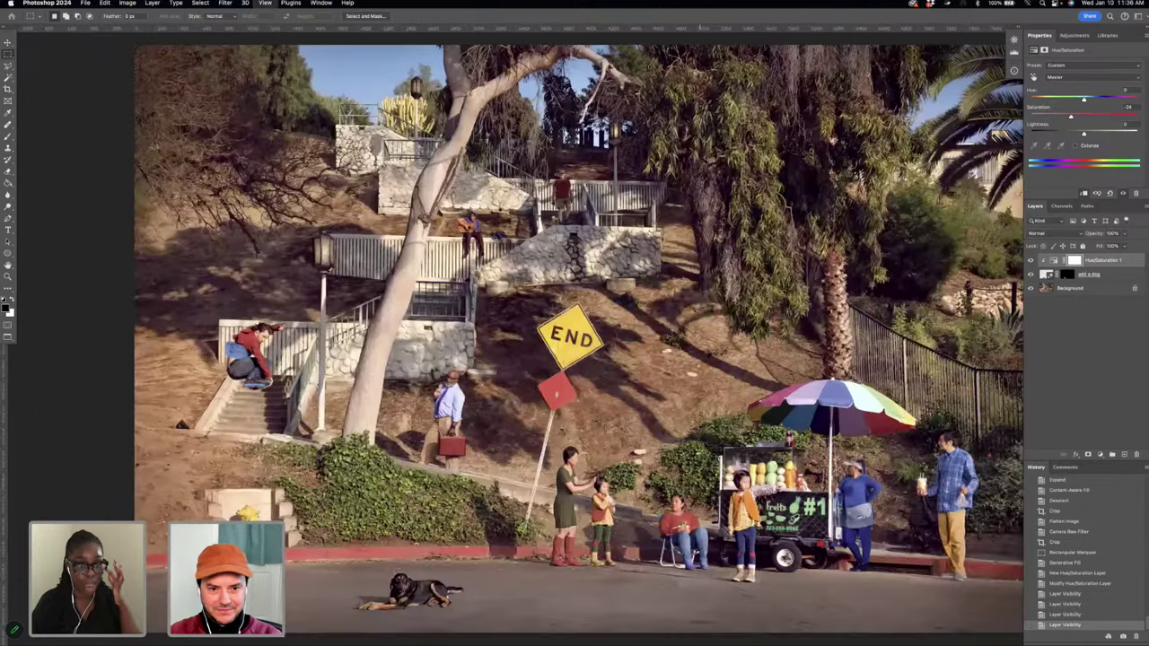
key(super+plus)
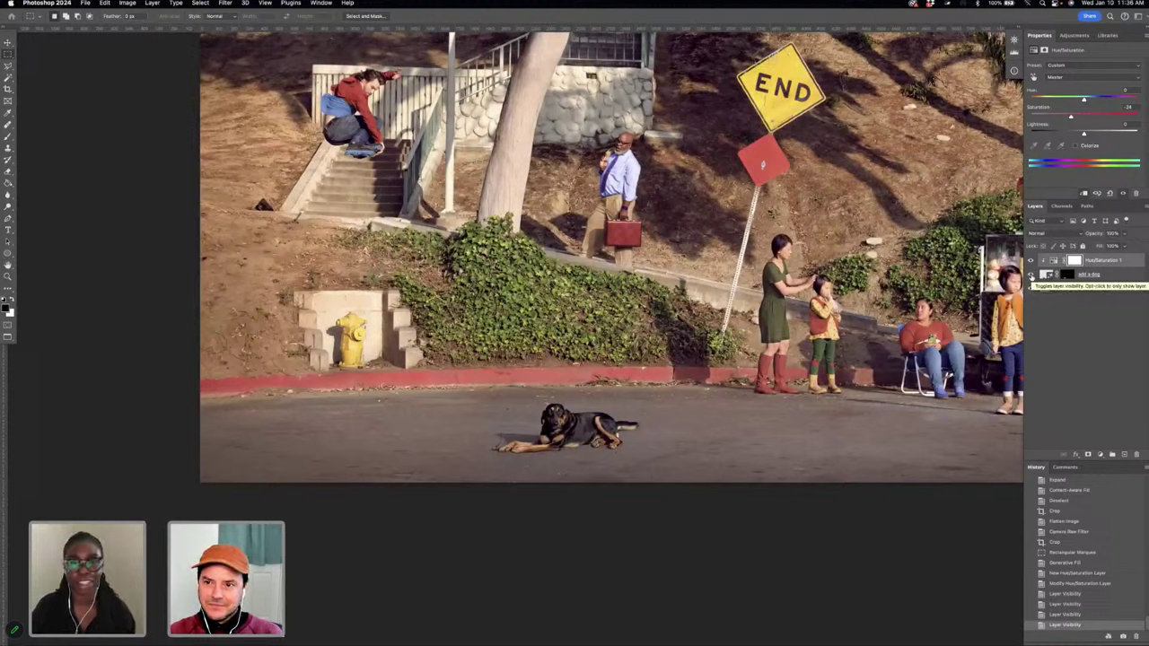
click(1031, 274)
click(1030, 275)
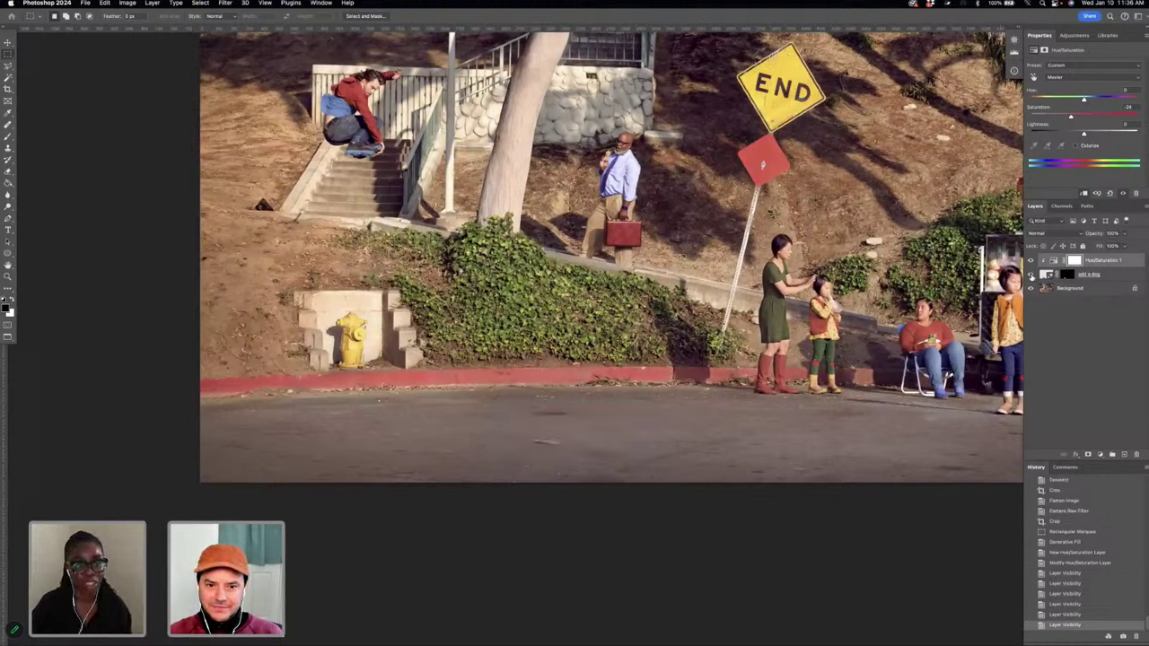
click(1031, 275)
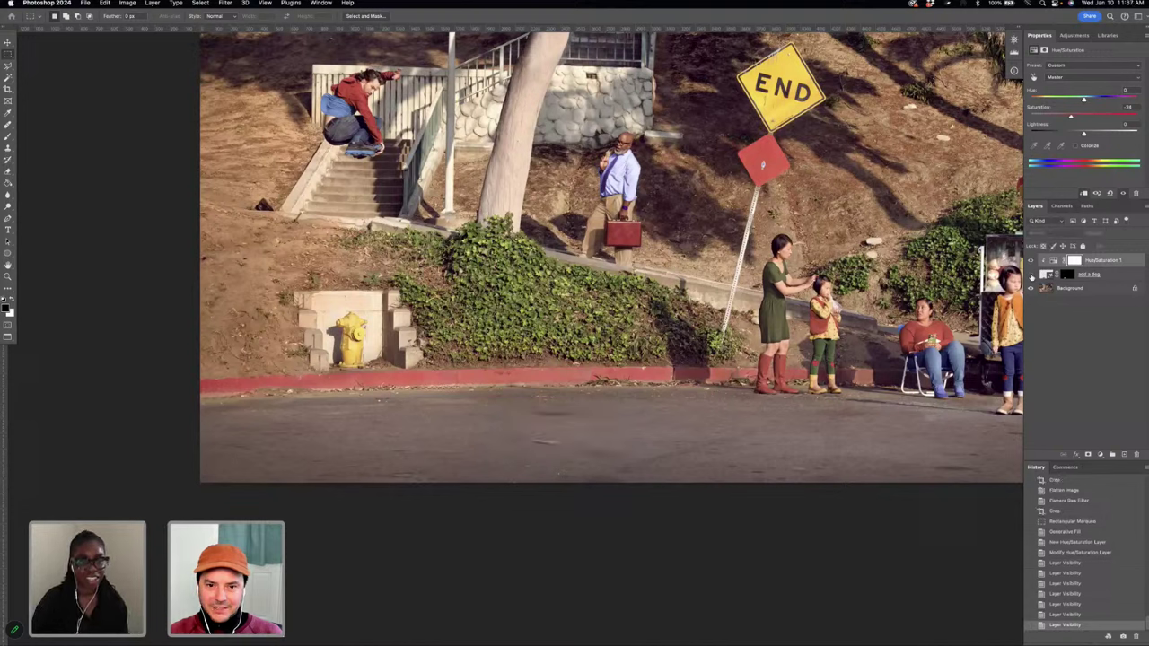
click(1031, 275)
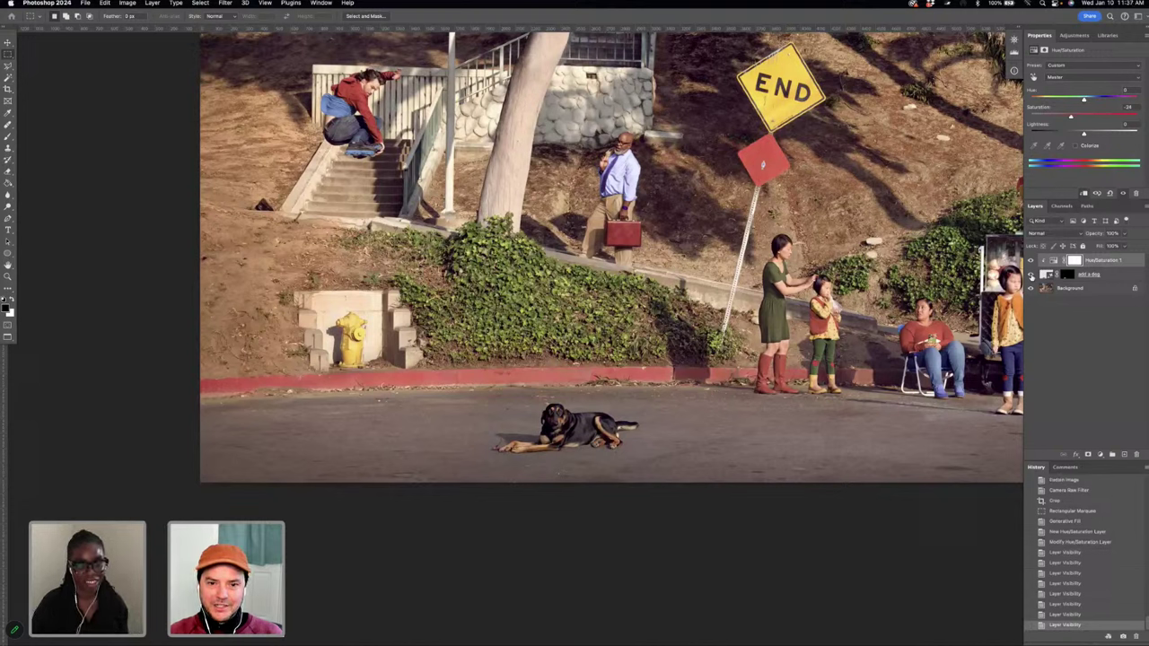
click(1030, 274)
click(1032, 275)
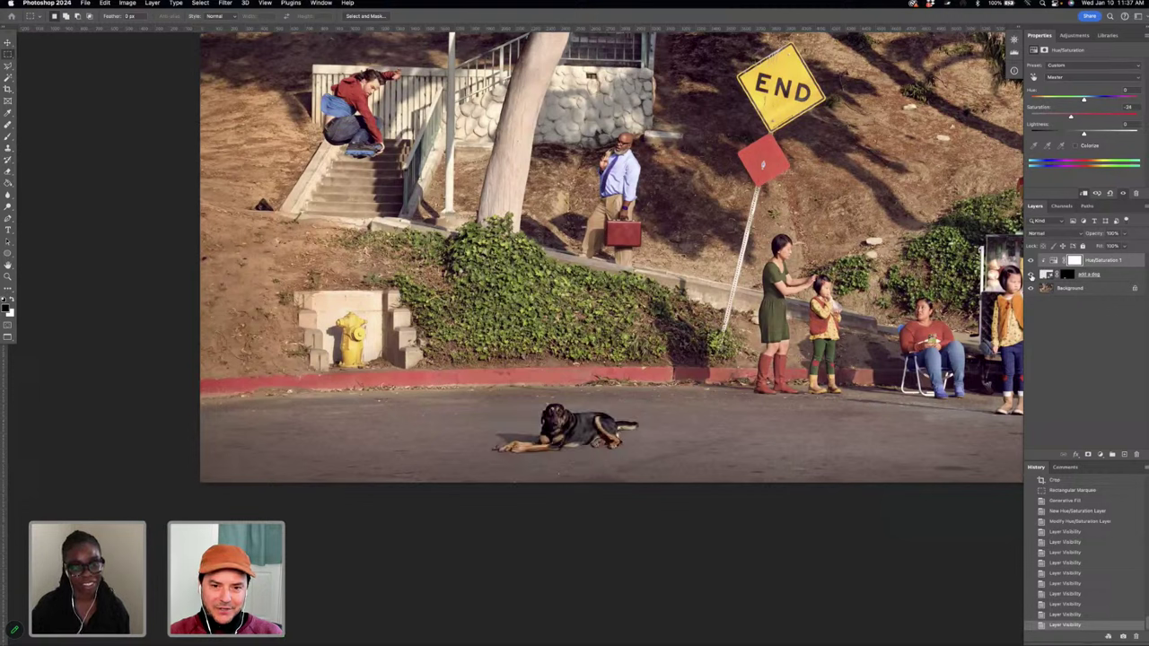
click(1032, 275)
click(1031, 274)
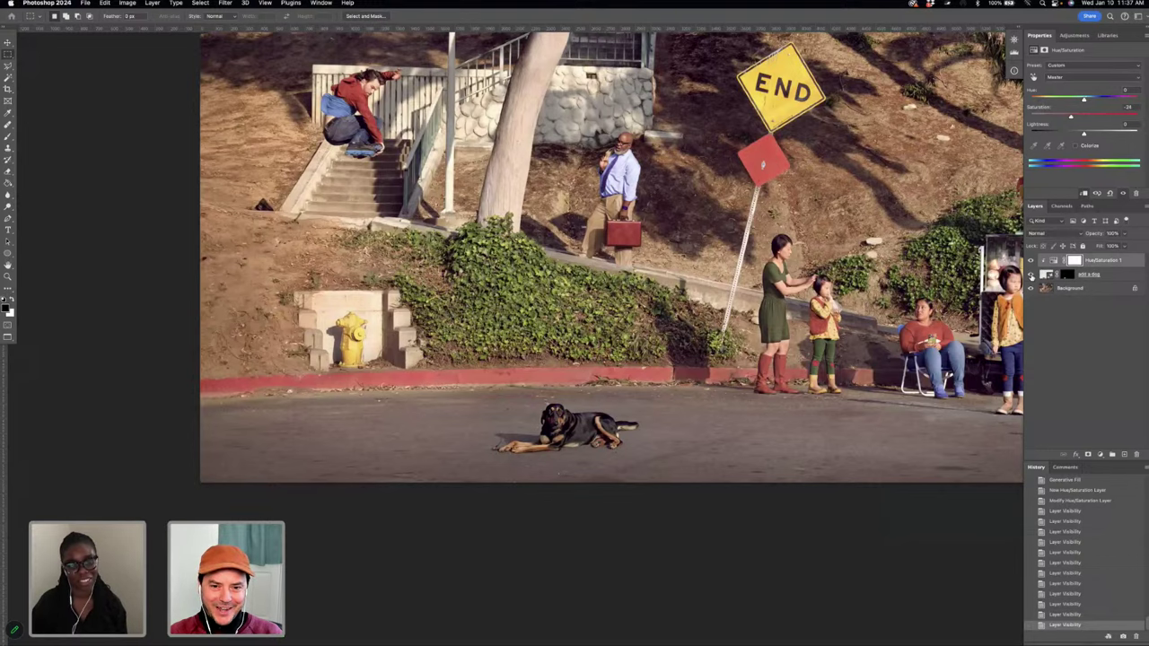
key(super+0)
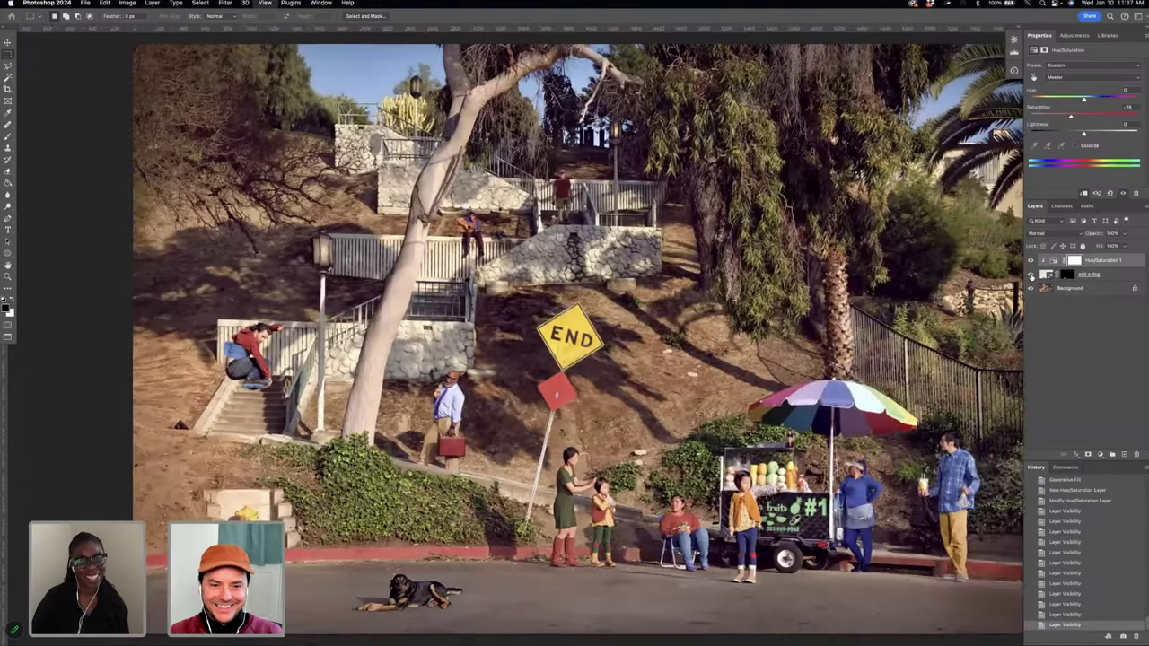
key(super+minus)
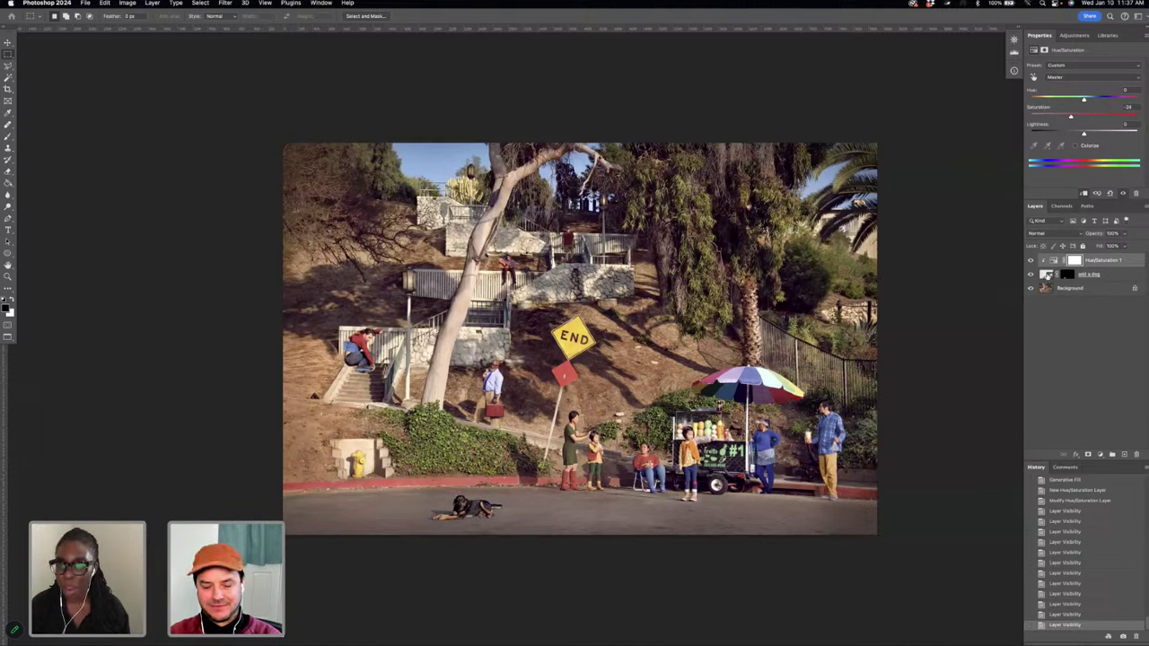
- Move the generated dog a short distance along the road toward the fruit cart
key(s)
click(1047, 274)
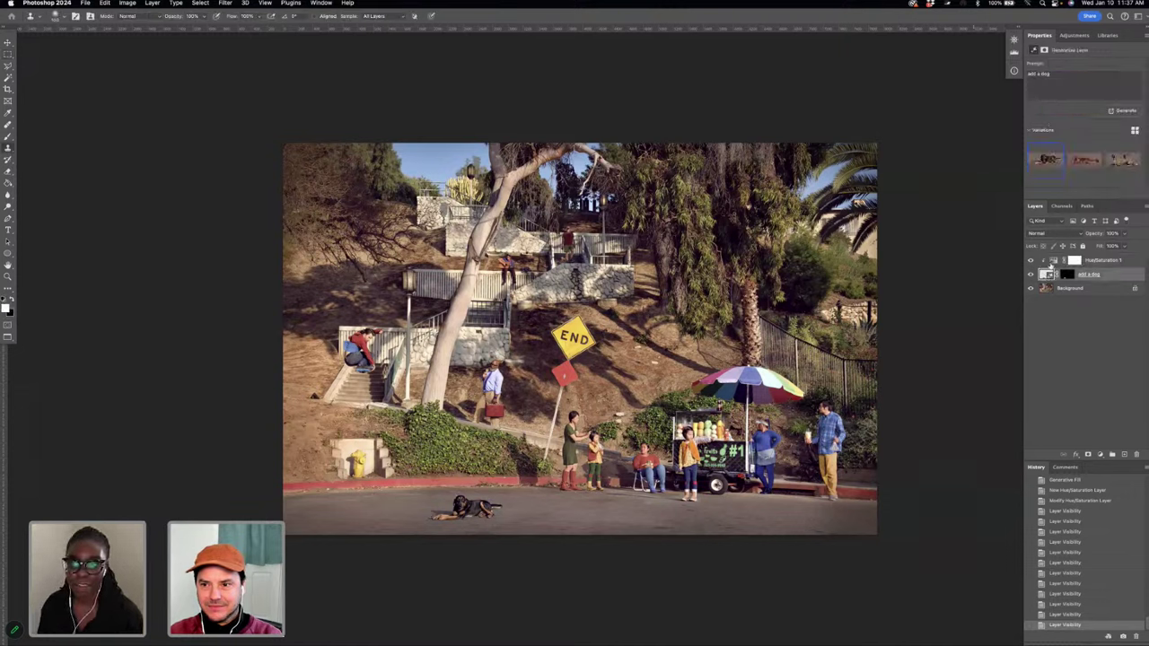
click(1054, 261)
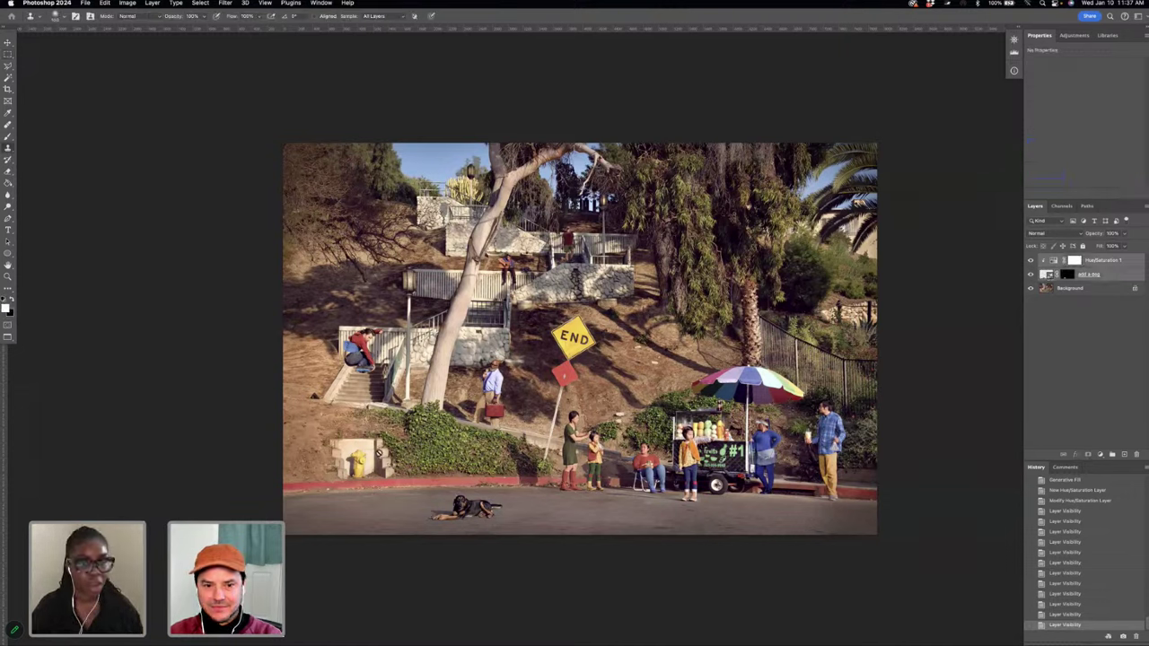
drag(459, 473, 474, 448)
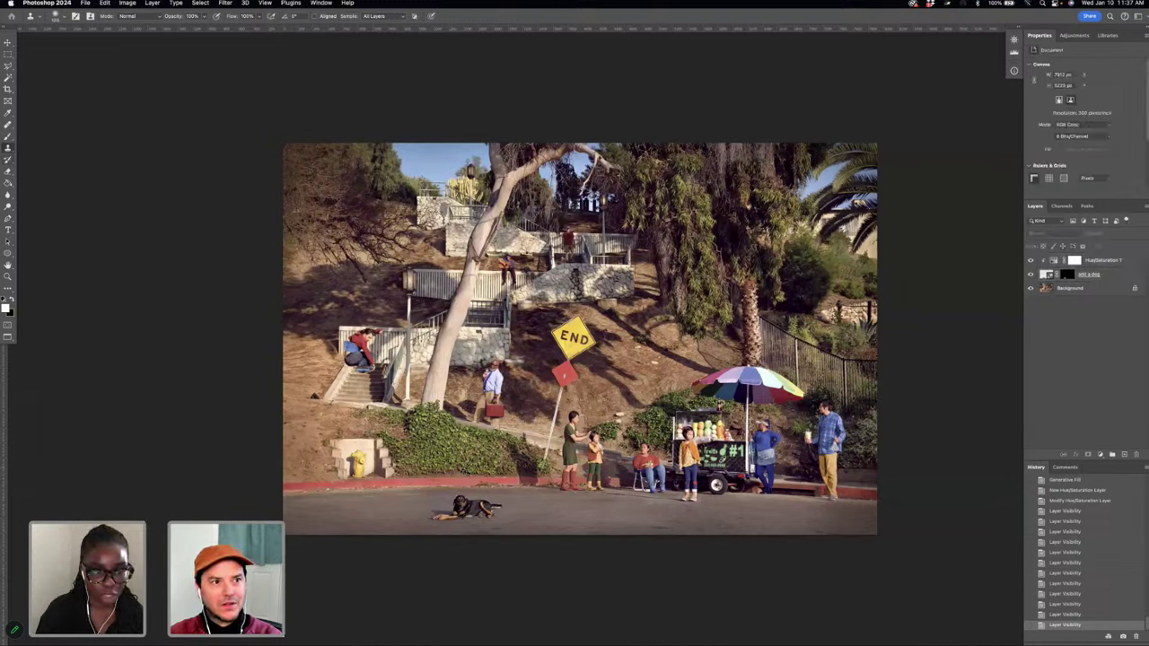
key(v)
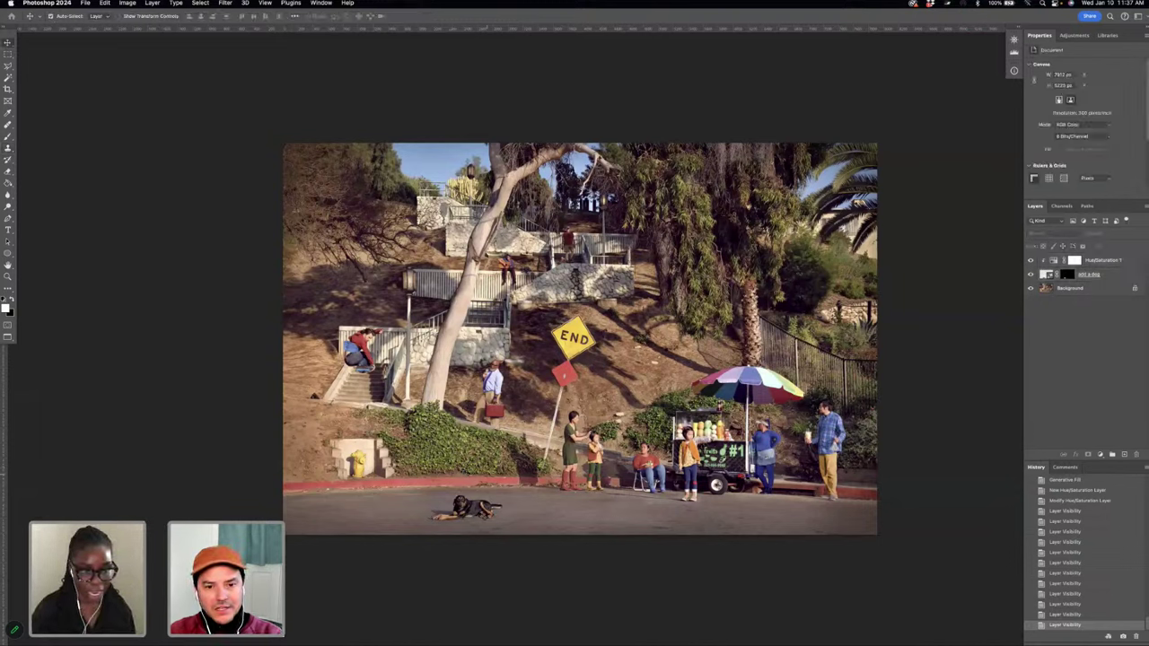
drag(466, 504, 528, 508)
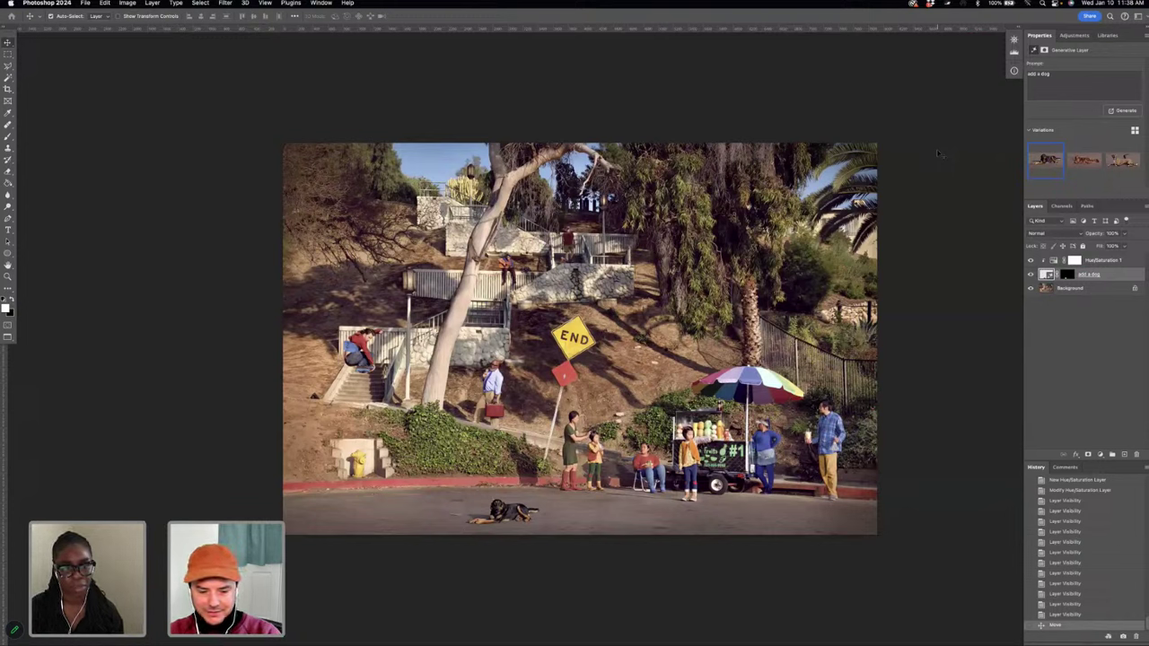
- Close the edited street scene and close lyke-glassel-114.CR3 without saving its changes
key(super+w)
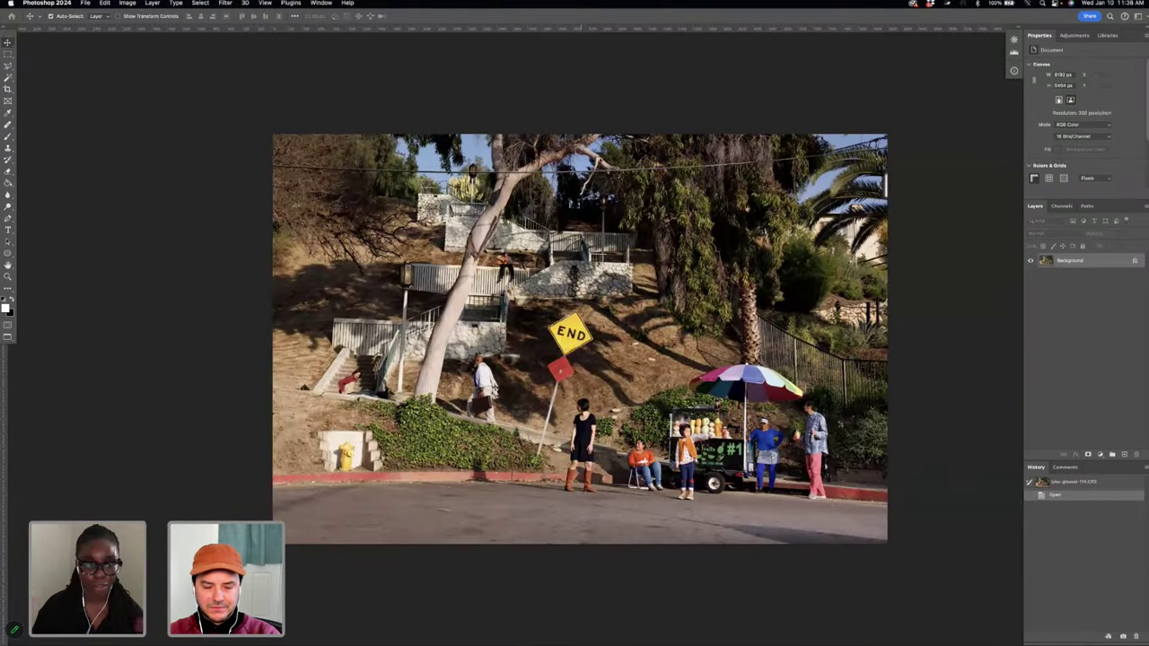
key(super+w)
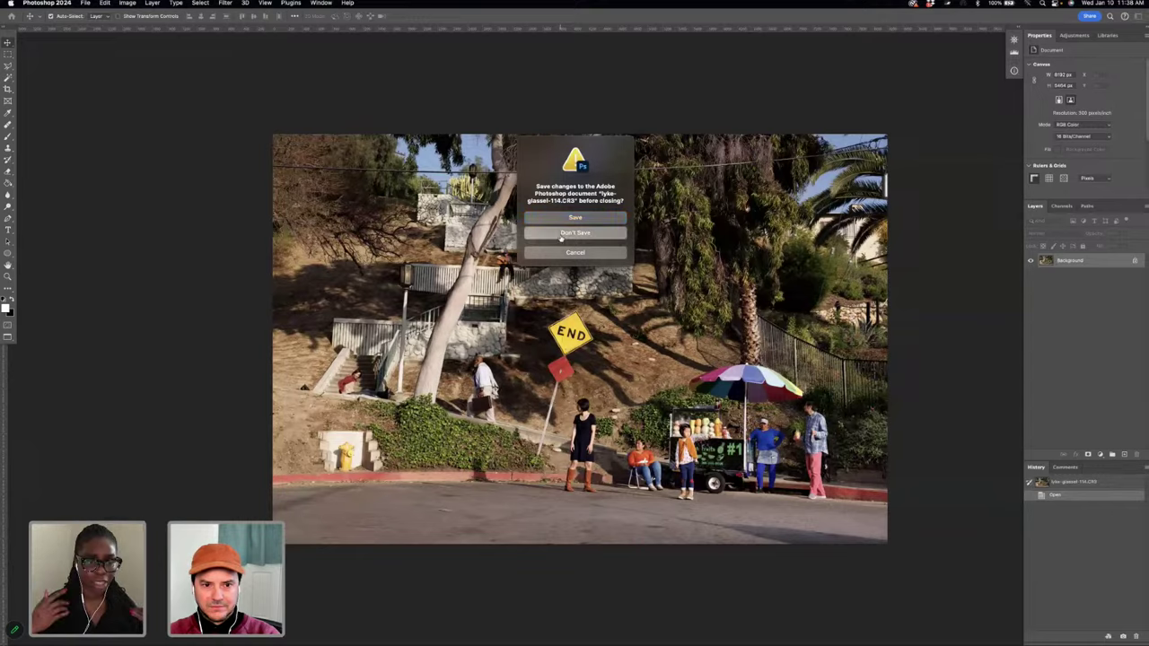
click(562, 235)
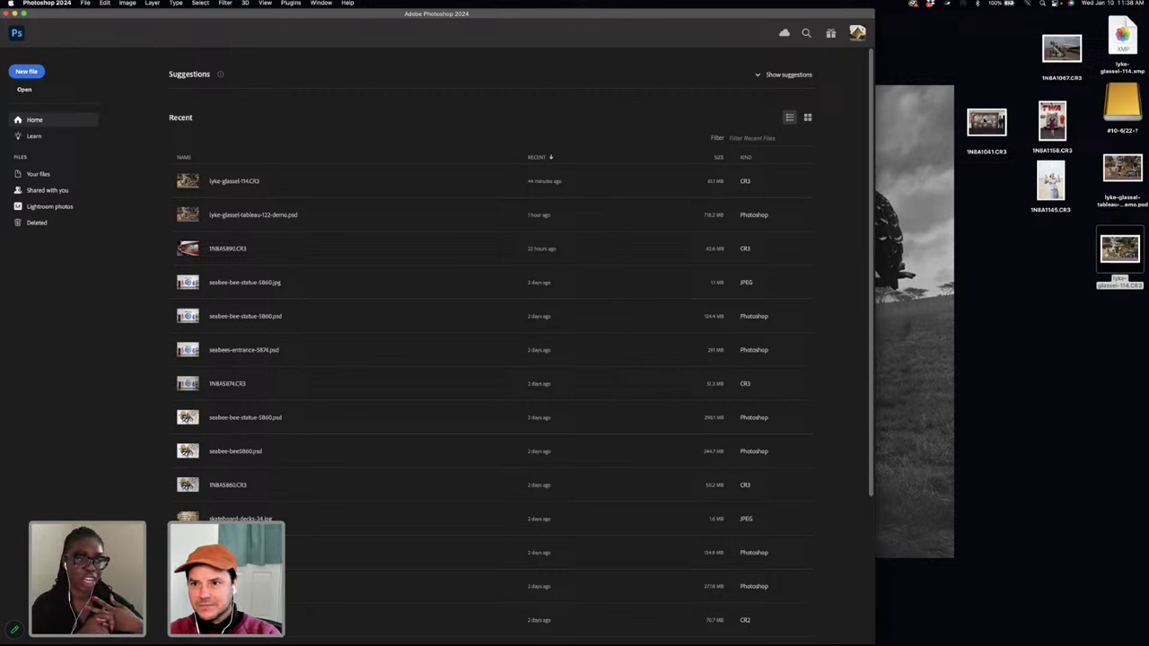
- Open the raw photo 1N8A1041.CR3 from the desktop in Camera Raw
click(987, 123)
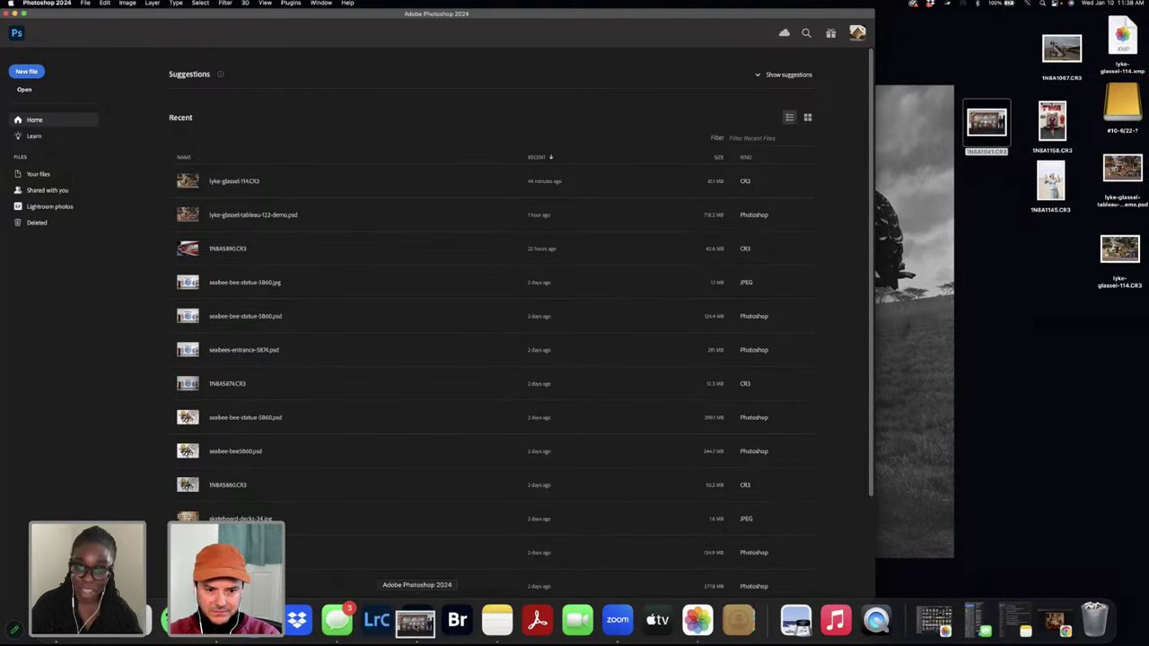
drag(415, 621, 415, 627)
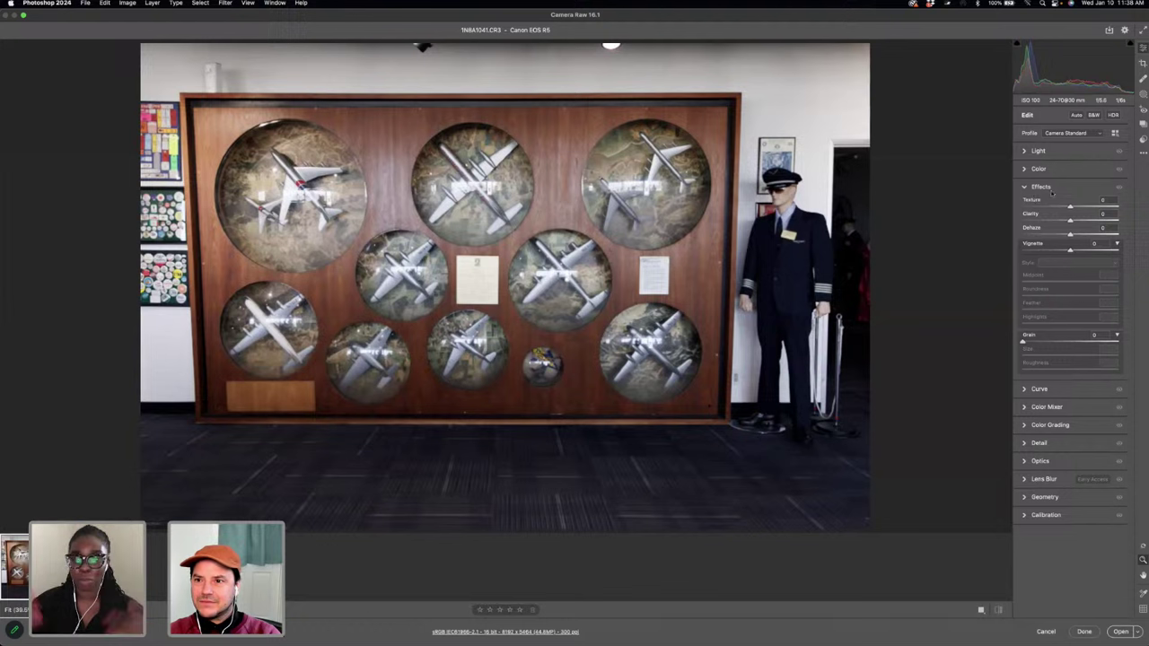
- Lower the airplane display photo's Highlights to about -37 and its Whites to about -38
click(1023, 152)
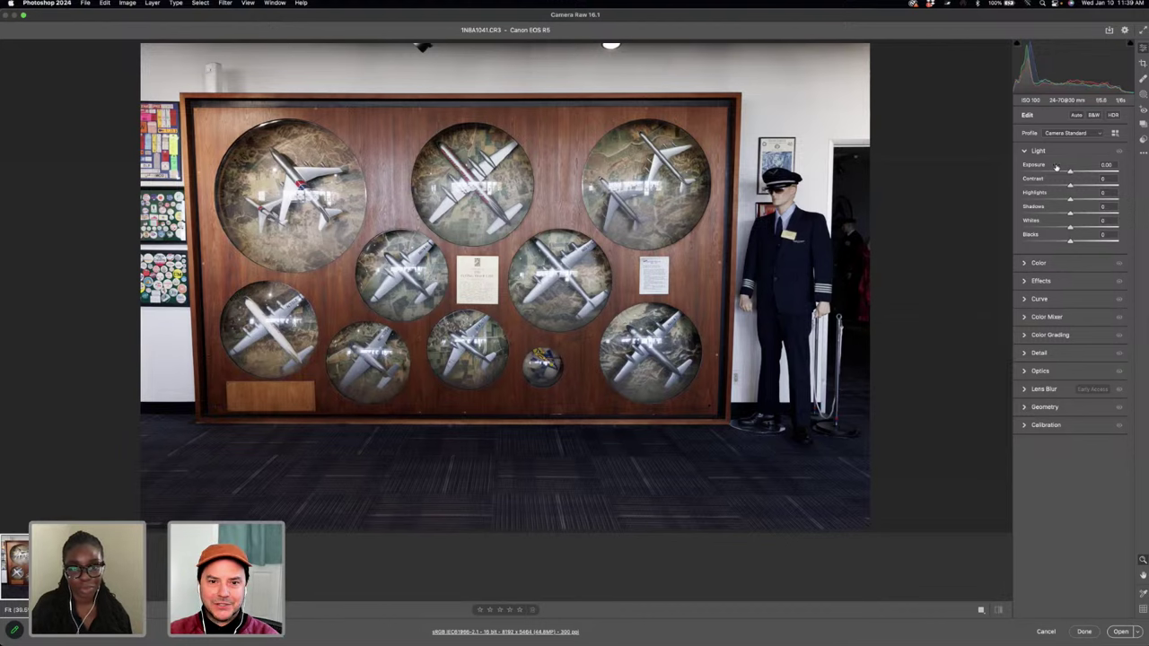
mouse_move(1056, 167)
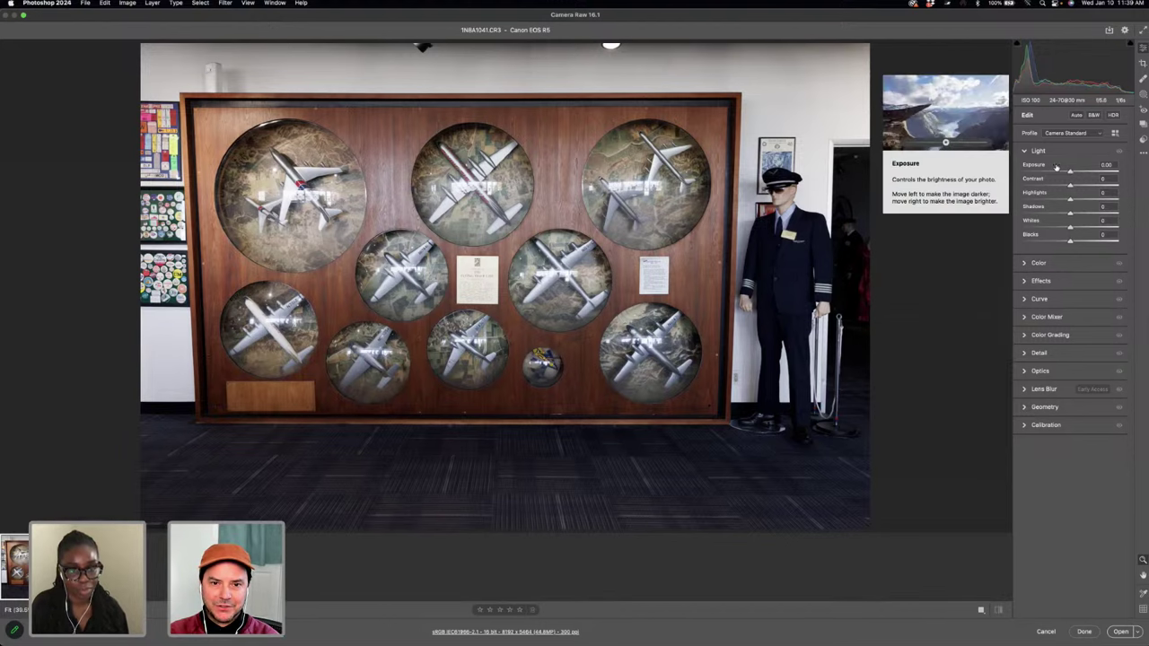
key(super+equal)
key(super+equal)
drag(819, 119, 796, 186)
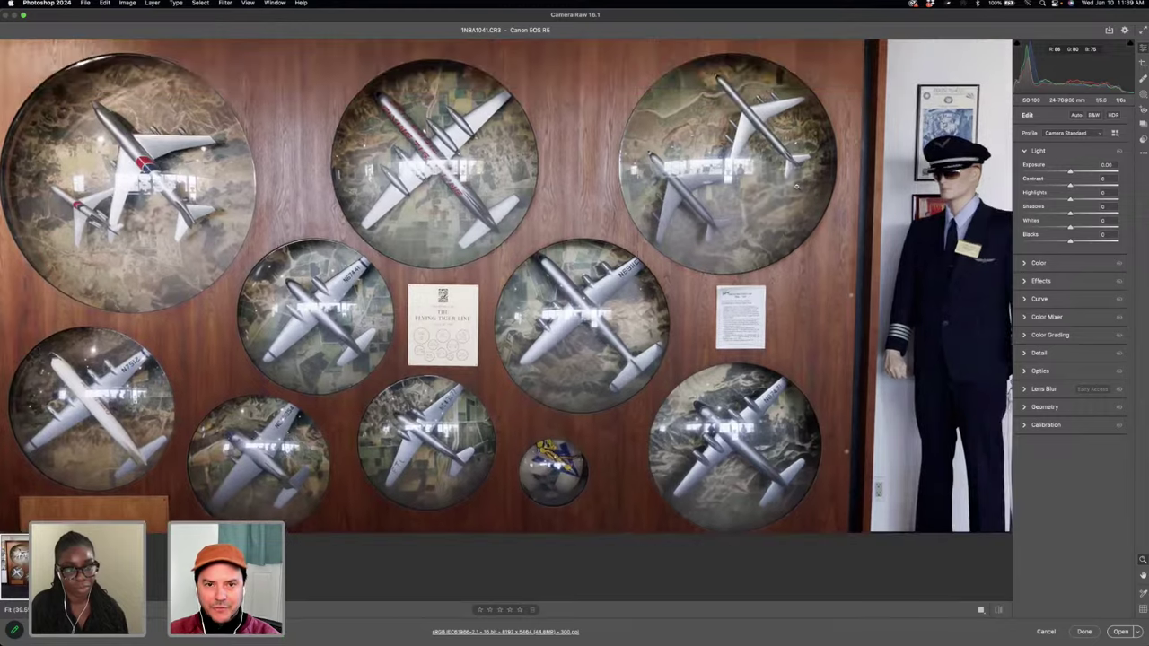
scroll(796, 186, down, 2)
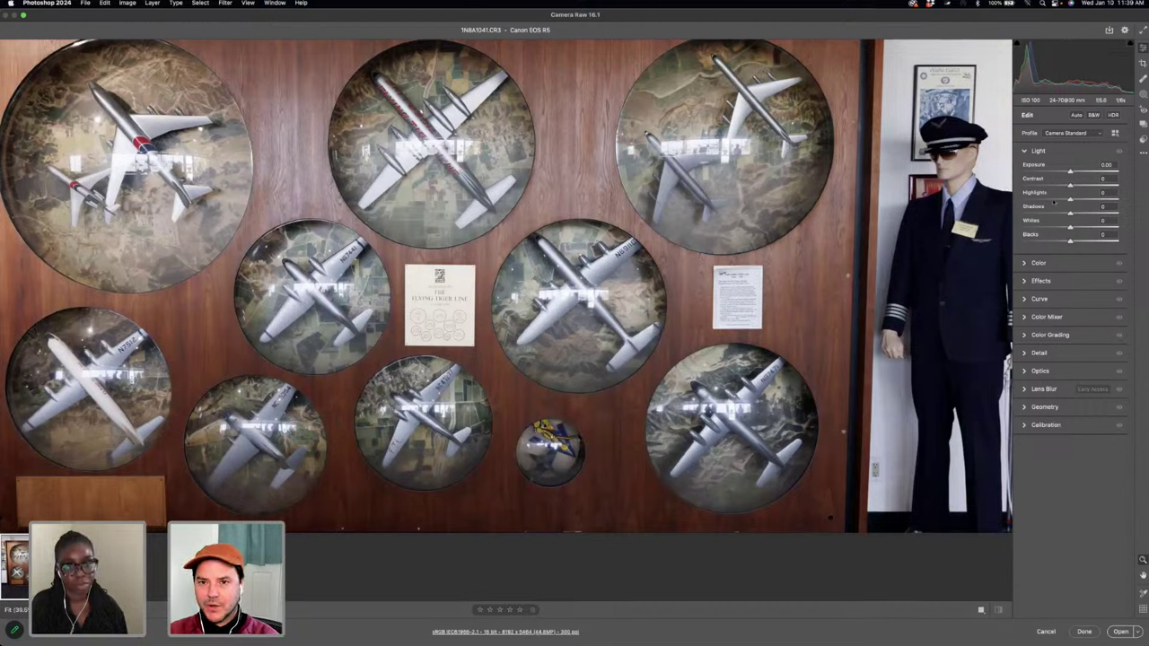
click(1053, 200)
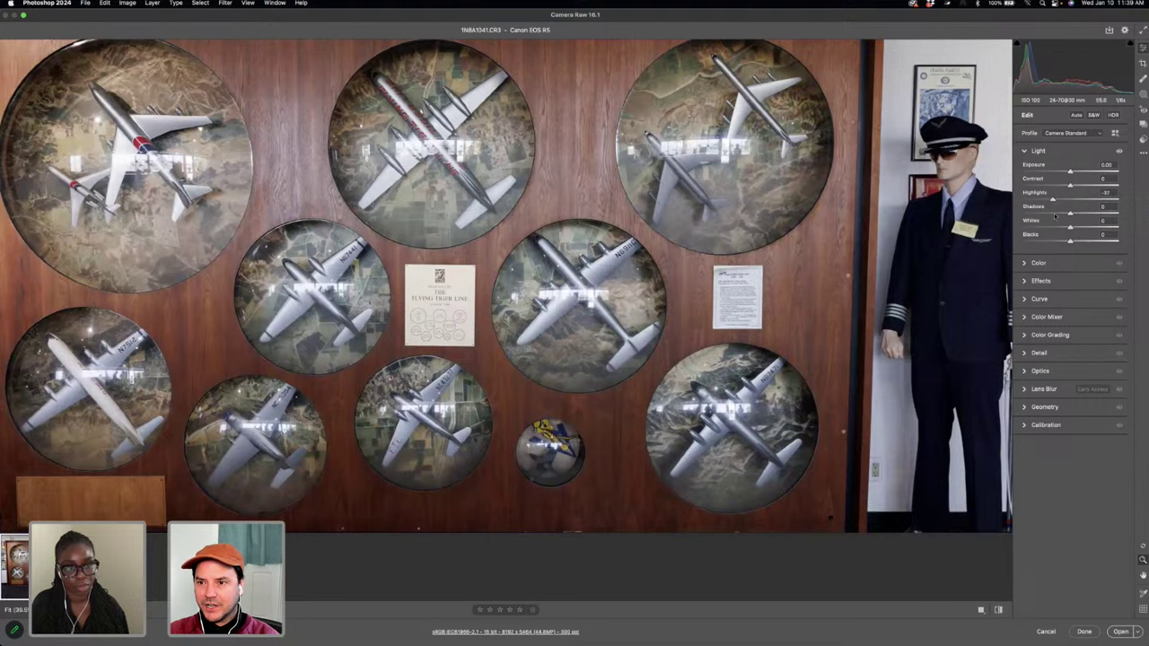
click(1052, 227)
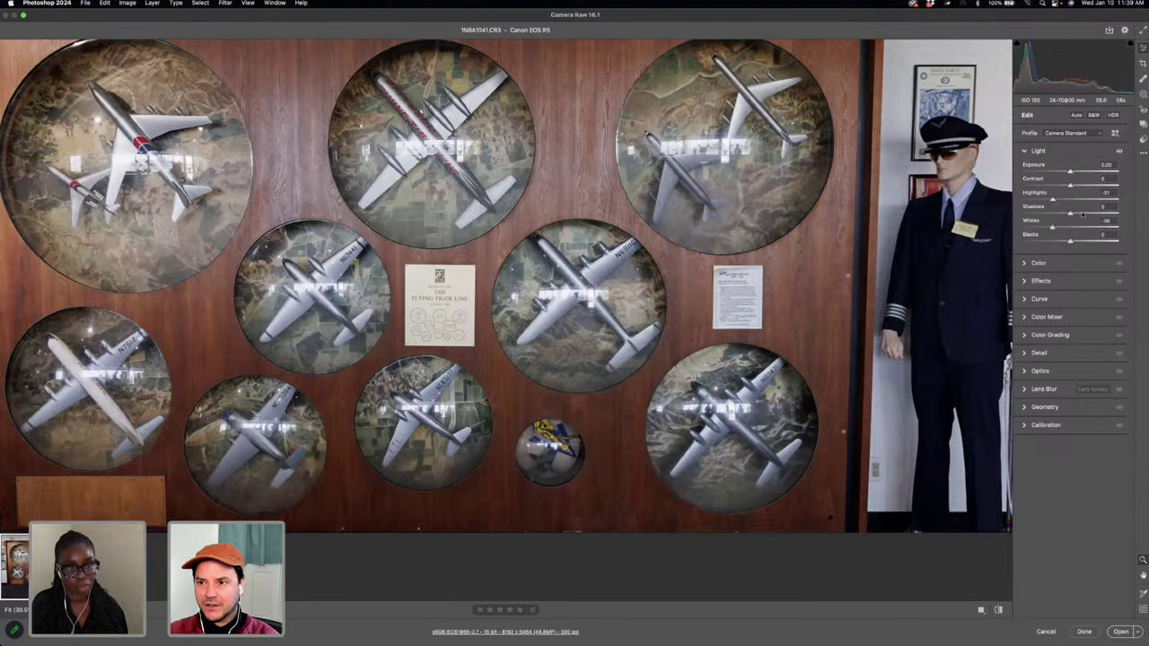
- Raise the airplane display photo's Shadows and Blacks to about +25 each
click(1081, 213)
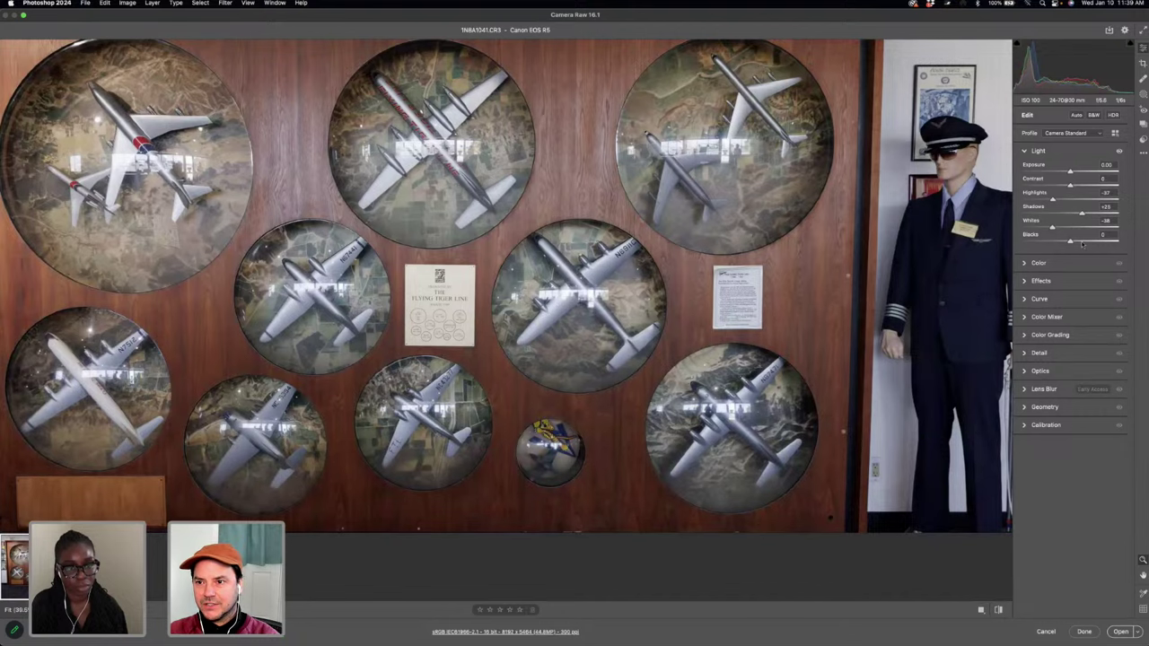
click(1081, 242)
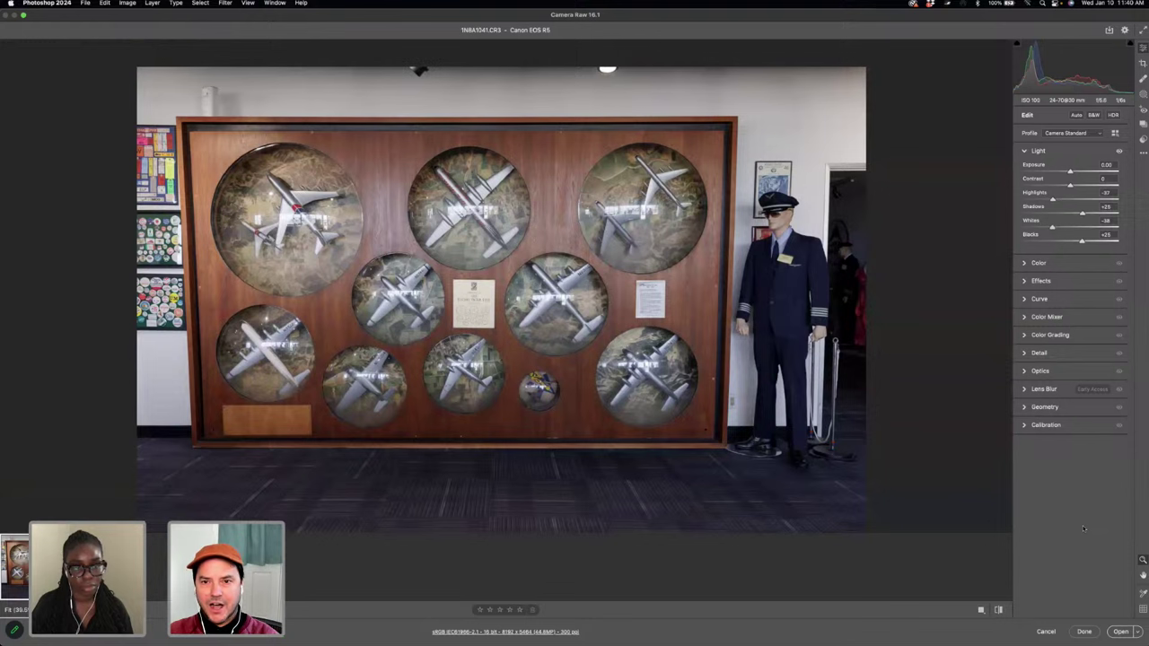
- Set the photo's white balance to Auto and open the developed image in Photoshop
click(1023, 263)
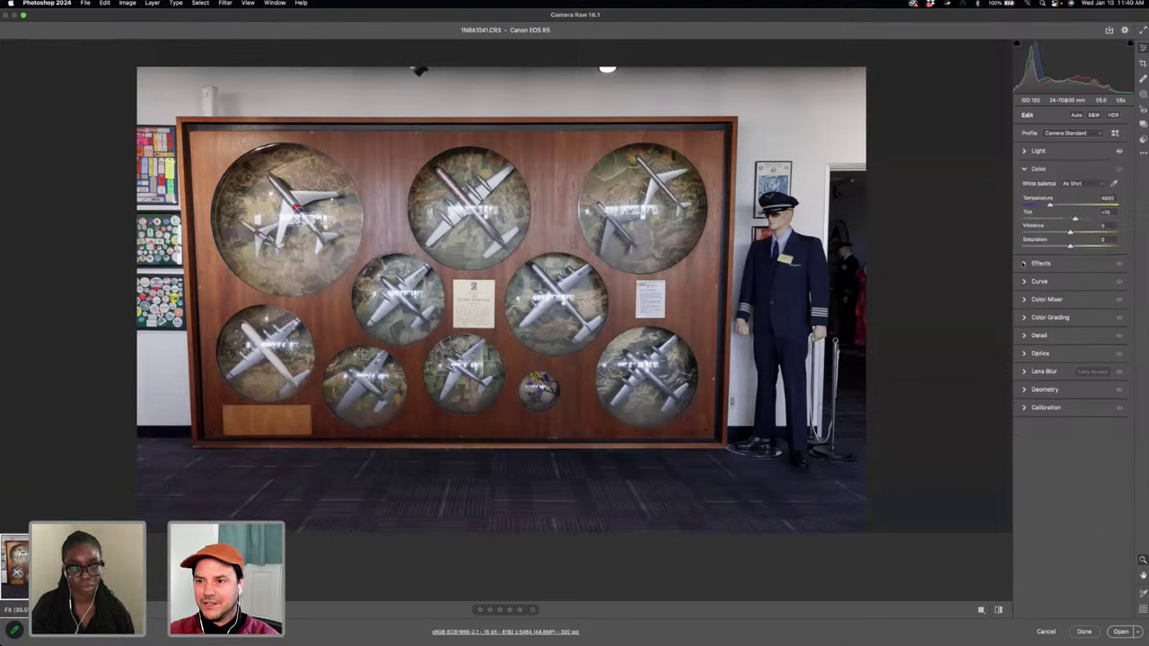
click(1087, 185)
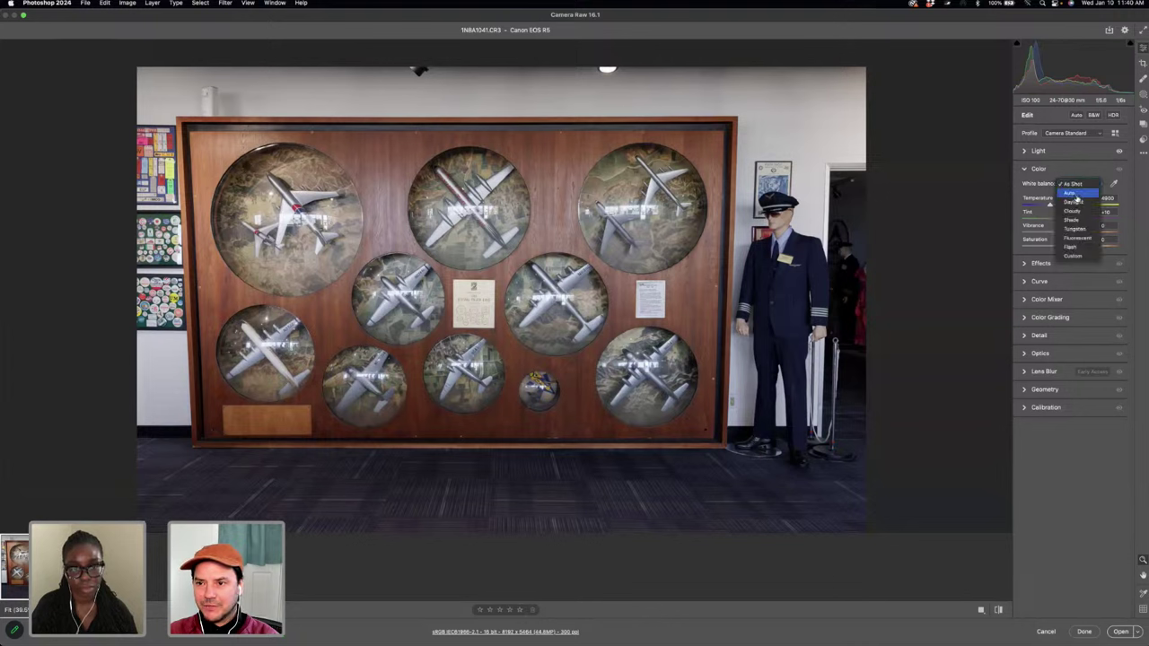
click(1079, 194)
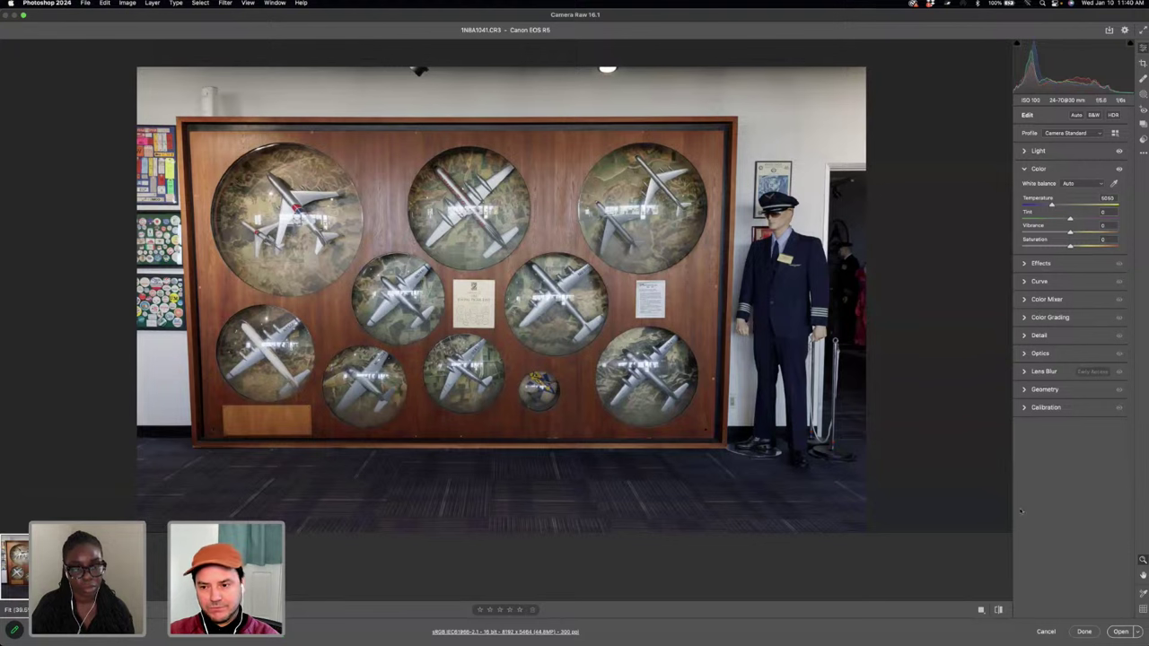
click(1121, 632)
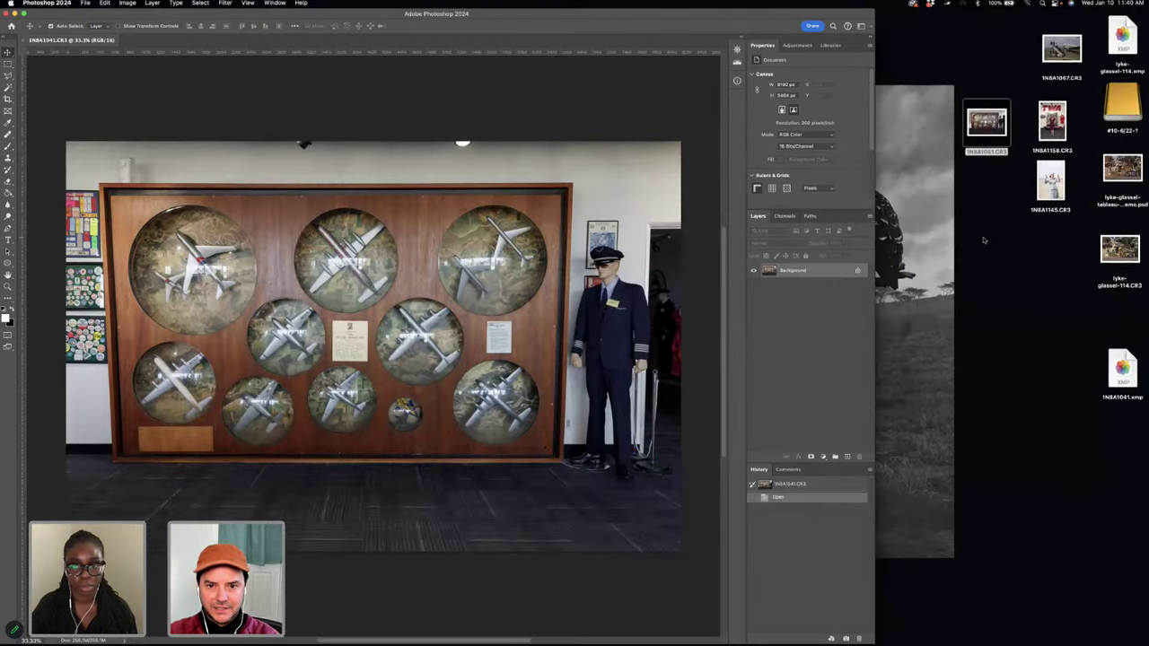
- Switch to the full-screen view with menus and convert the image to 8 Bits/Channel
key(f)
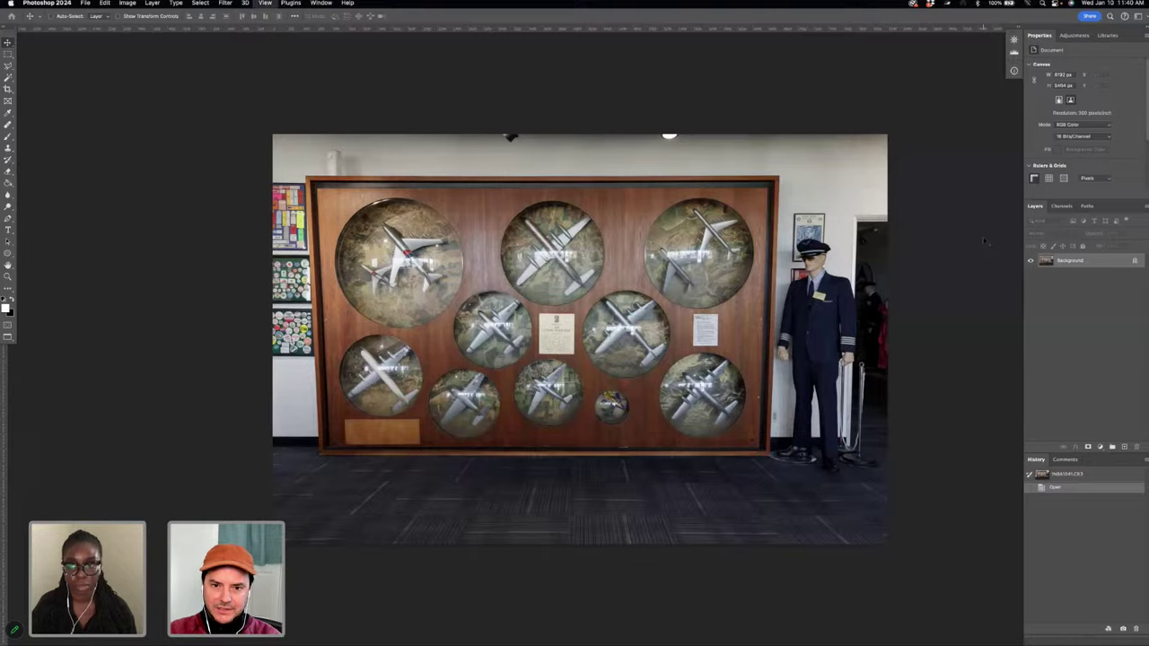
key(super+equal)
key(super+equal)
key(super+equal)
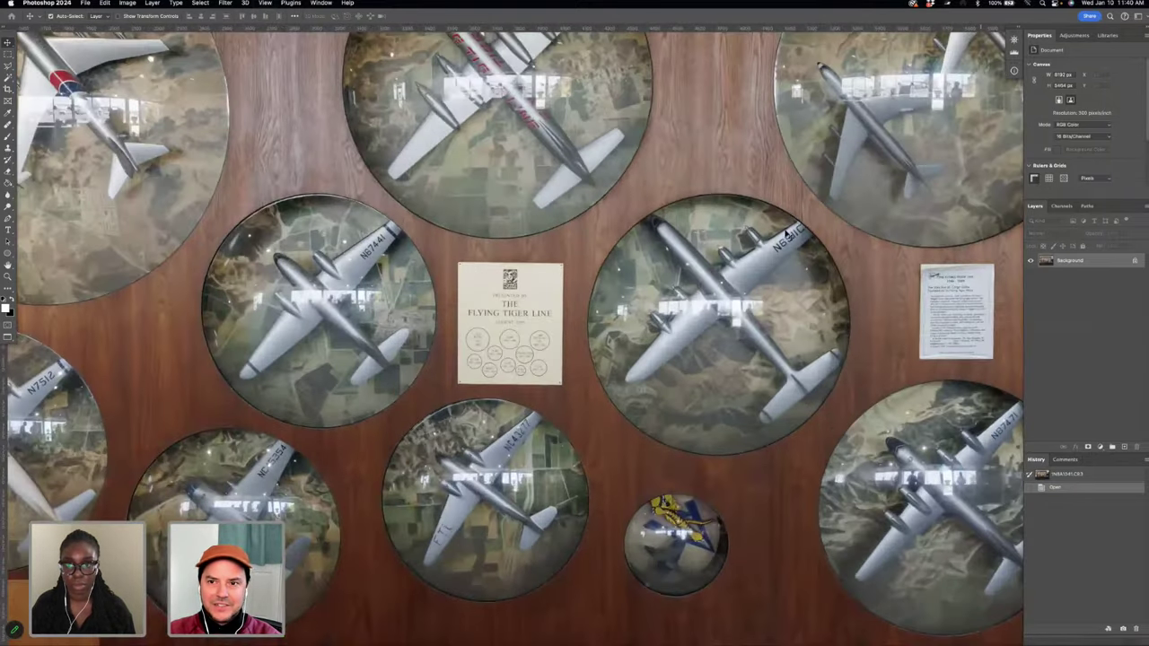
scroll(786, 236, up, 3)
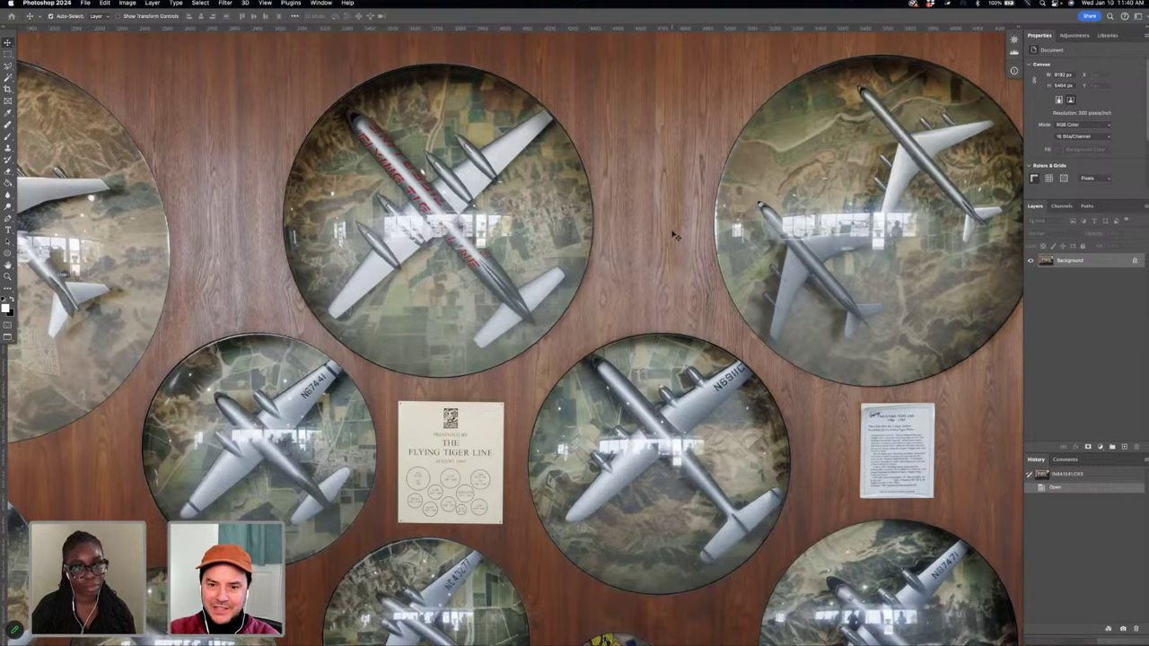
scroll(675, 235, up, 5)
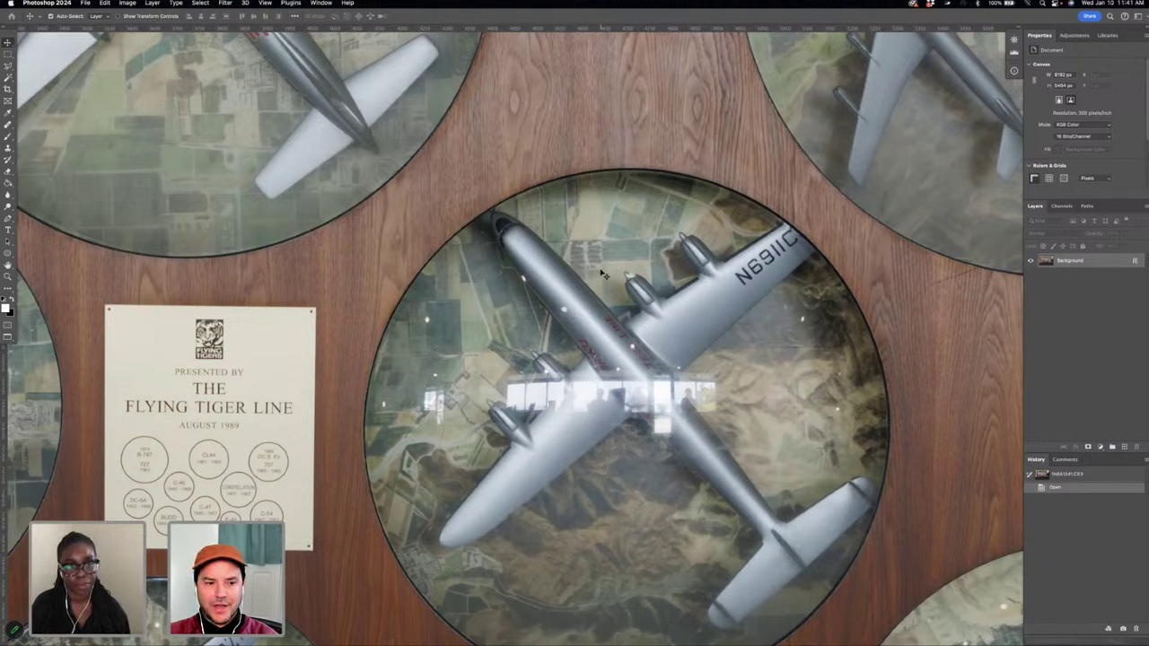
key(super+alt+8)
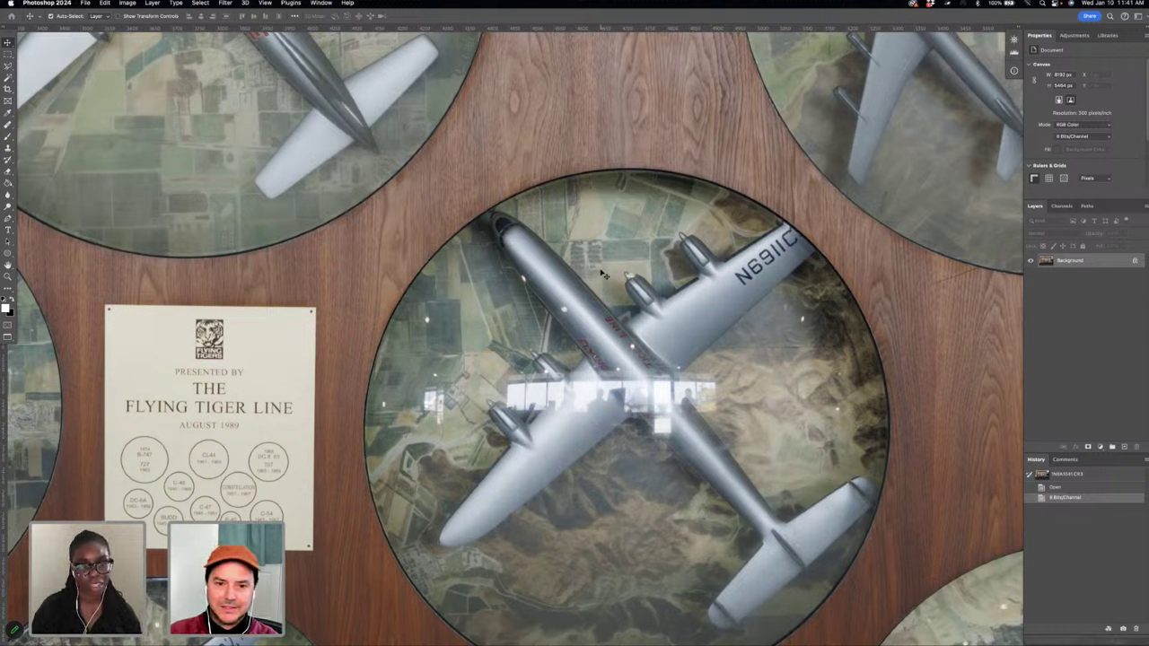
- Outline the window reflection across the N6911C model airplane with the Polygonal Lasso and run Generative Fill with the prompt "remove reflection"
click(8, 65)
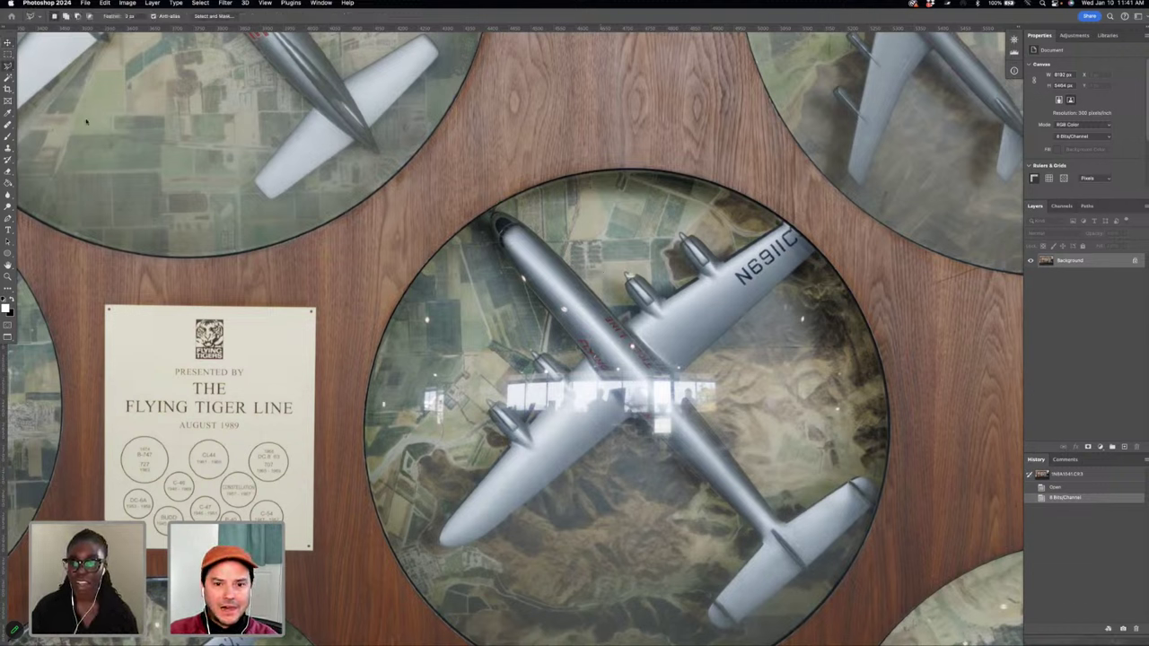
mouse_move(505, 375)
mouse_down()
mouse_move(503, 422)
mouse_move(500, 411)
mouse_move(689, 453)
mouse_move(631, 433)
mouse_move(643, 423)
mouse_move(650, 442)
mouse_move(682, 447)
mouse_move(680, 421)
mouse_move(728, 421)
mouse_move(719, 364)
mouse_move(503, 371)
mouse_up()
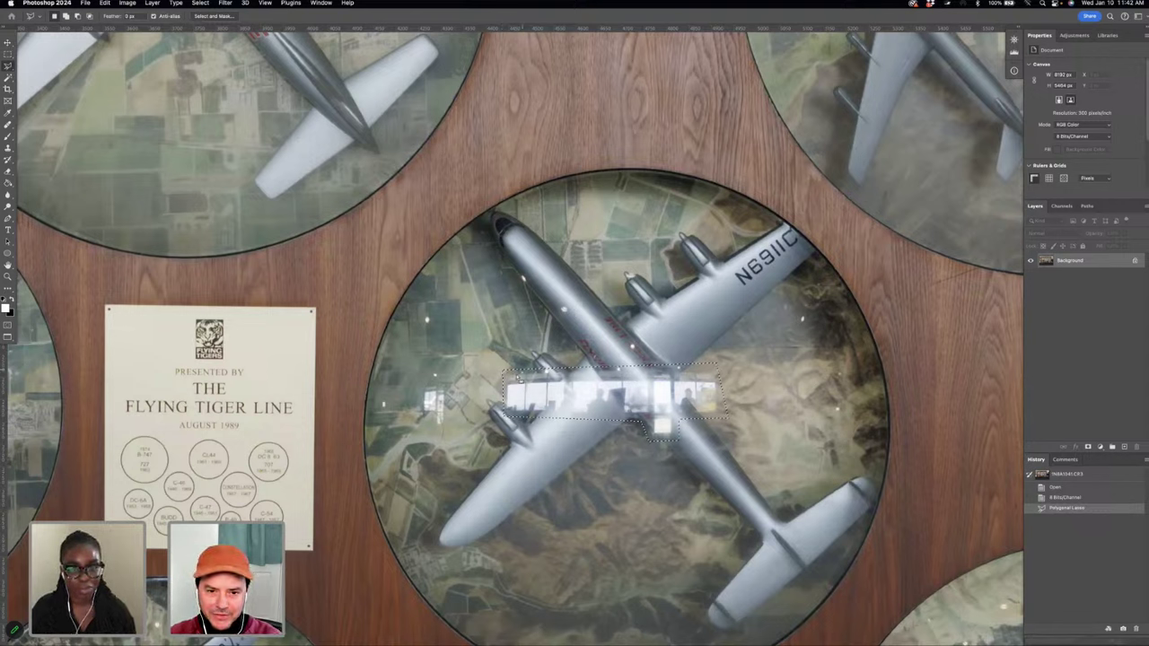
key(super+shift+g)
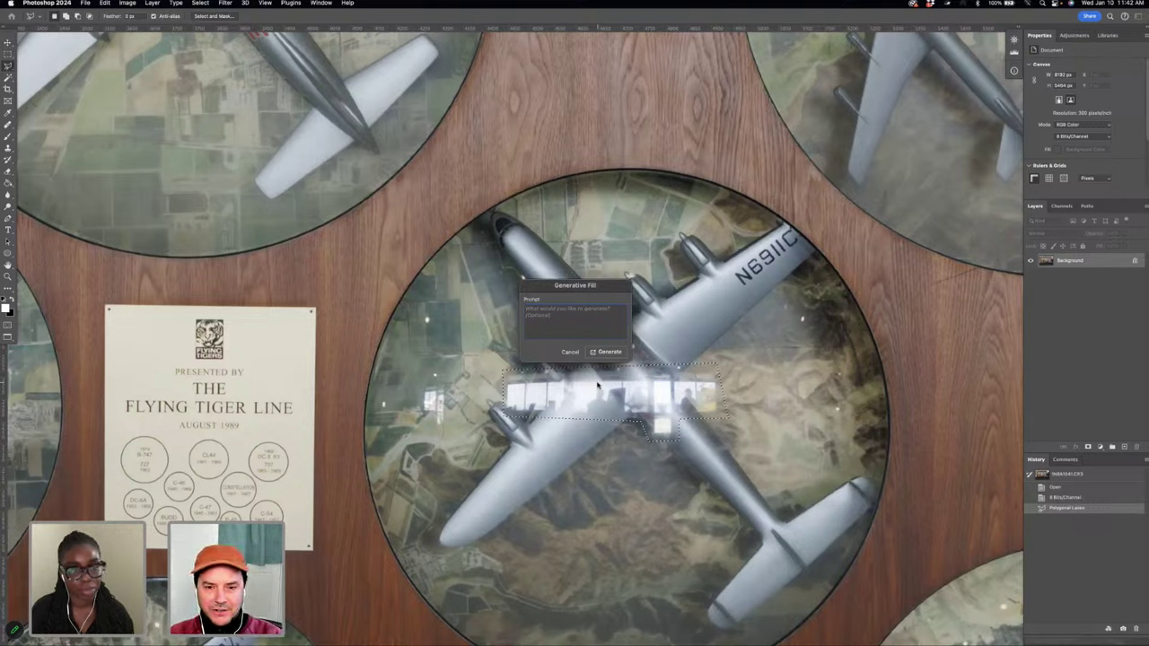
text(remove)
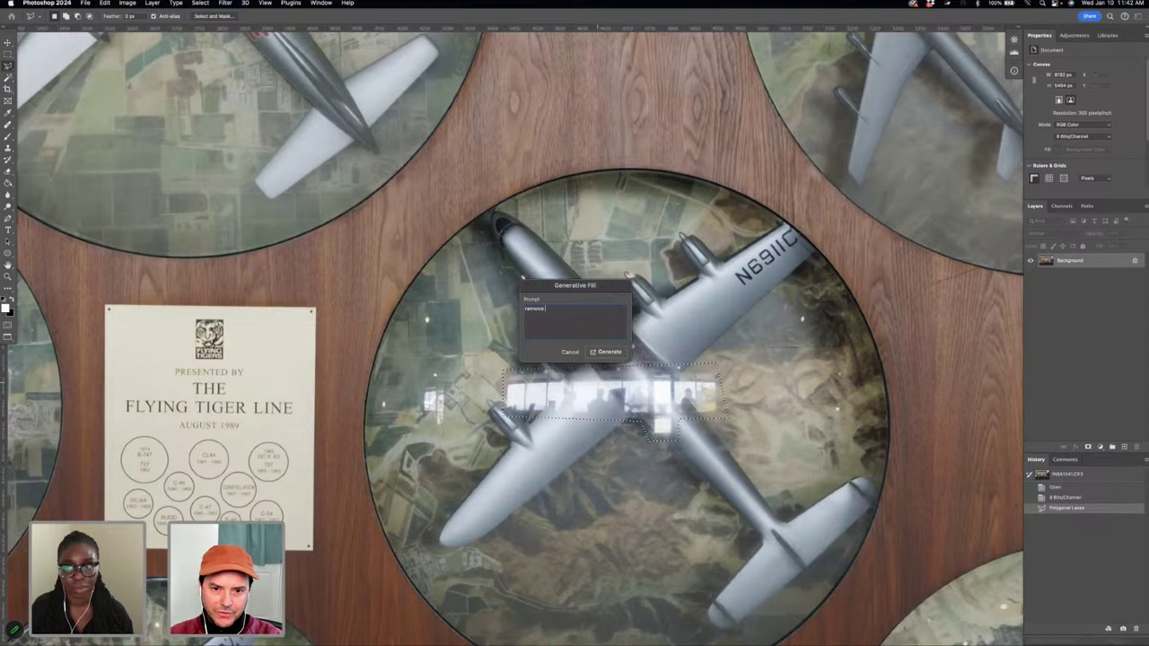
text( reflecti)
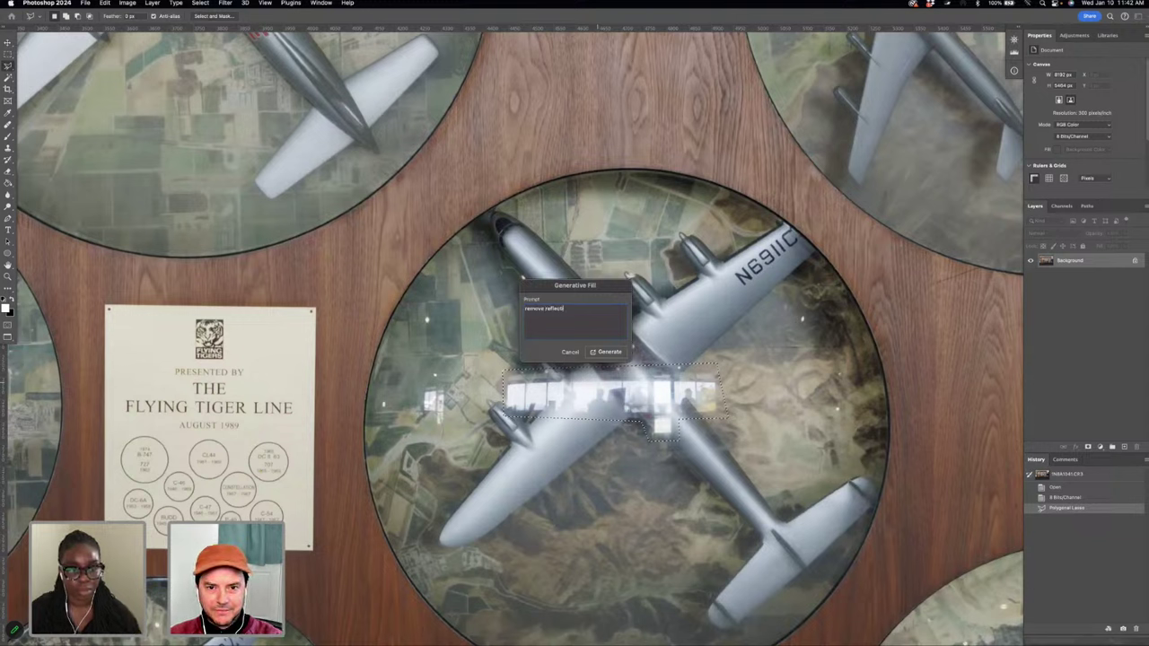
text(on)
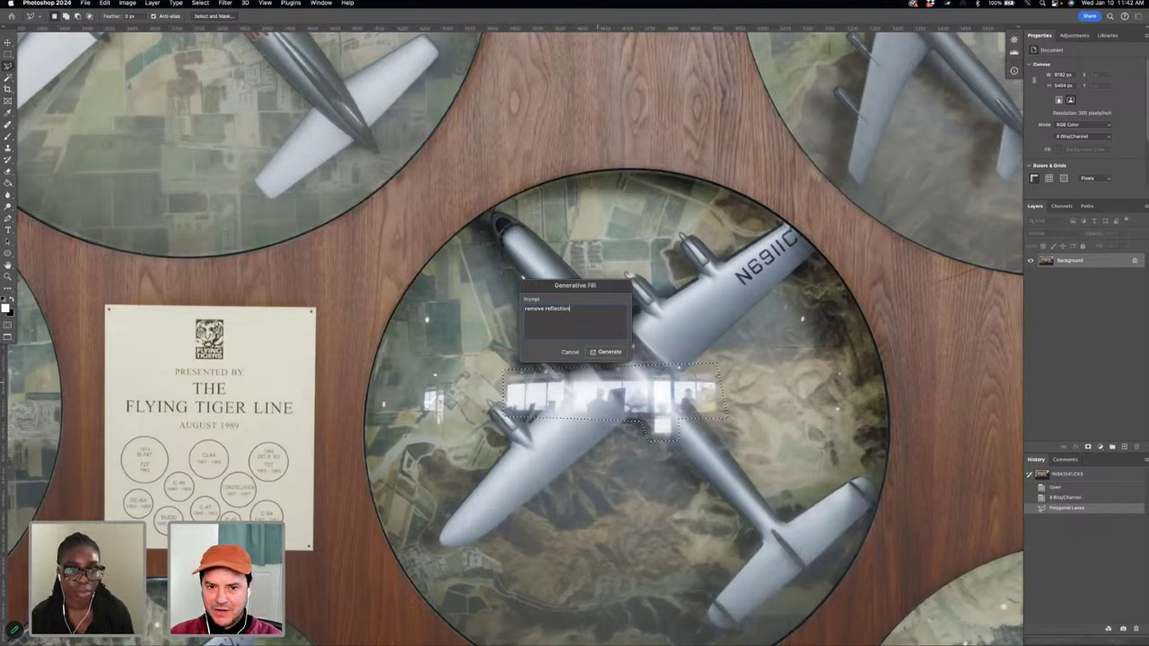
key(Return)
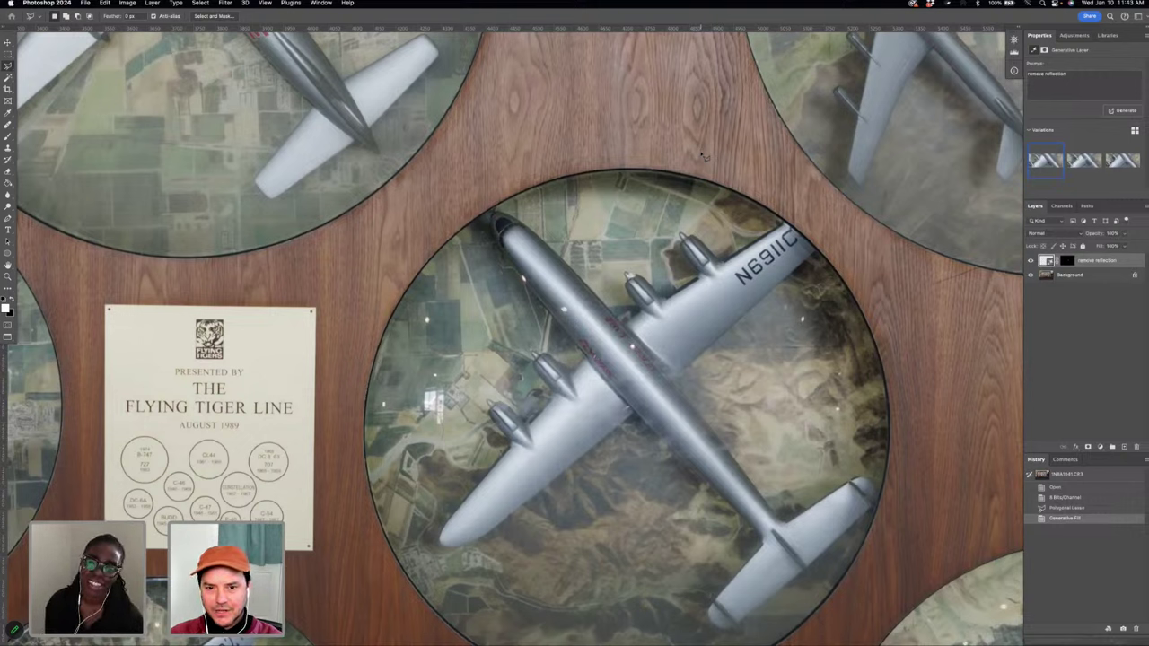
- Compare the generated variations on the N6911C airplane up close and return to the first one
click(1076, 165)
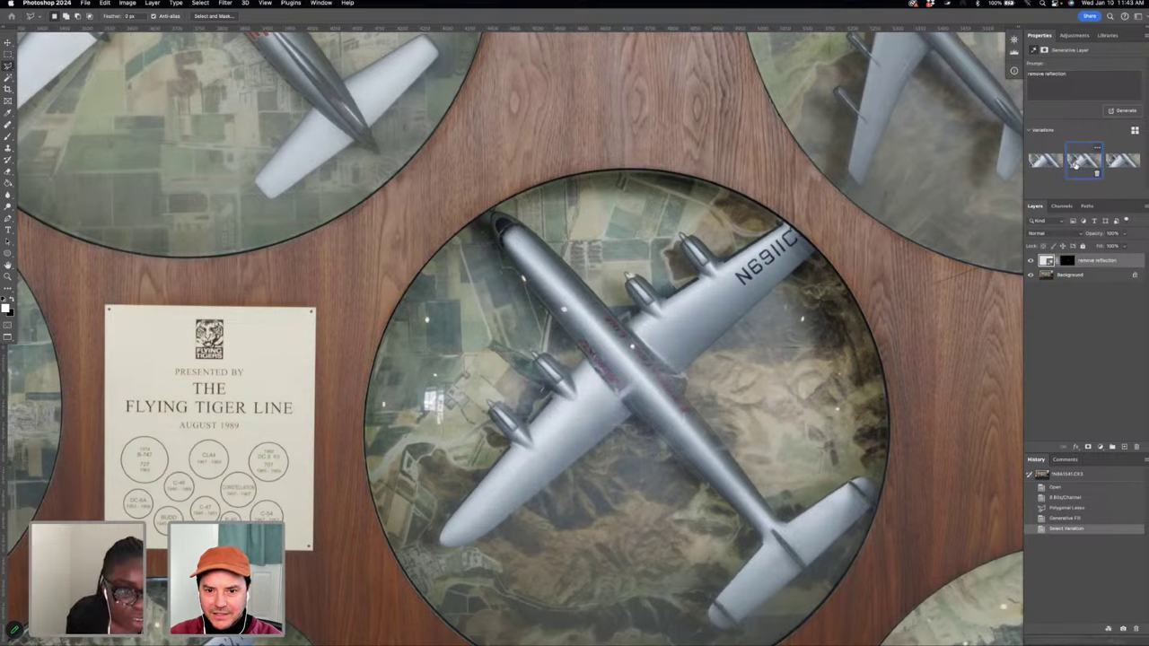
key(super+plus)
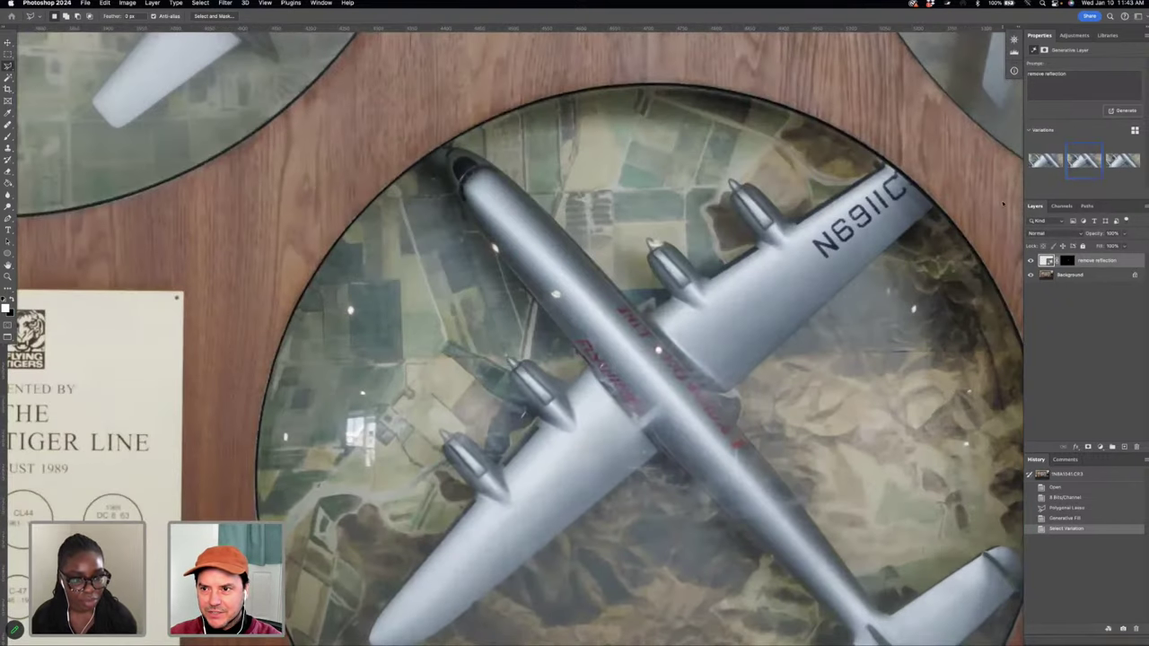
click(1124, 159)
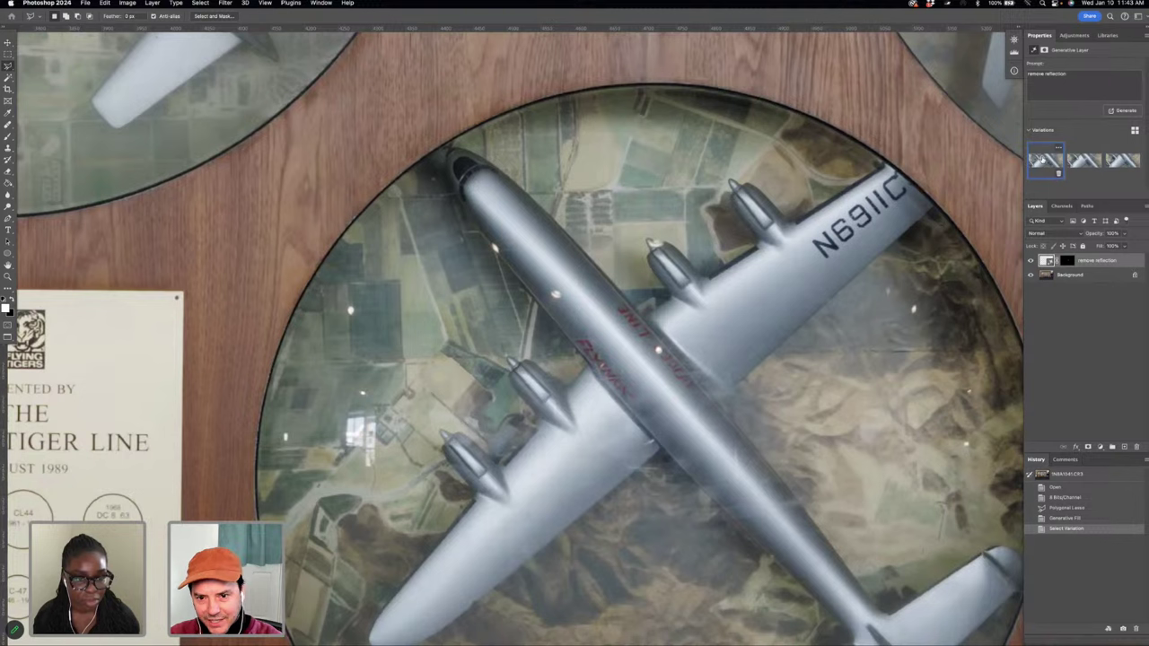
- Compare the airplane with and without the reflection by repeatedly hiding and showing the "remove reflection" layer
click(1031, 260)
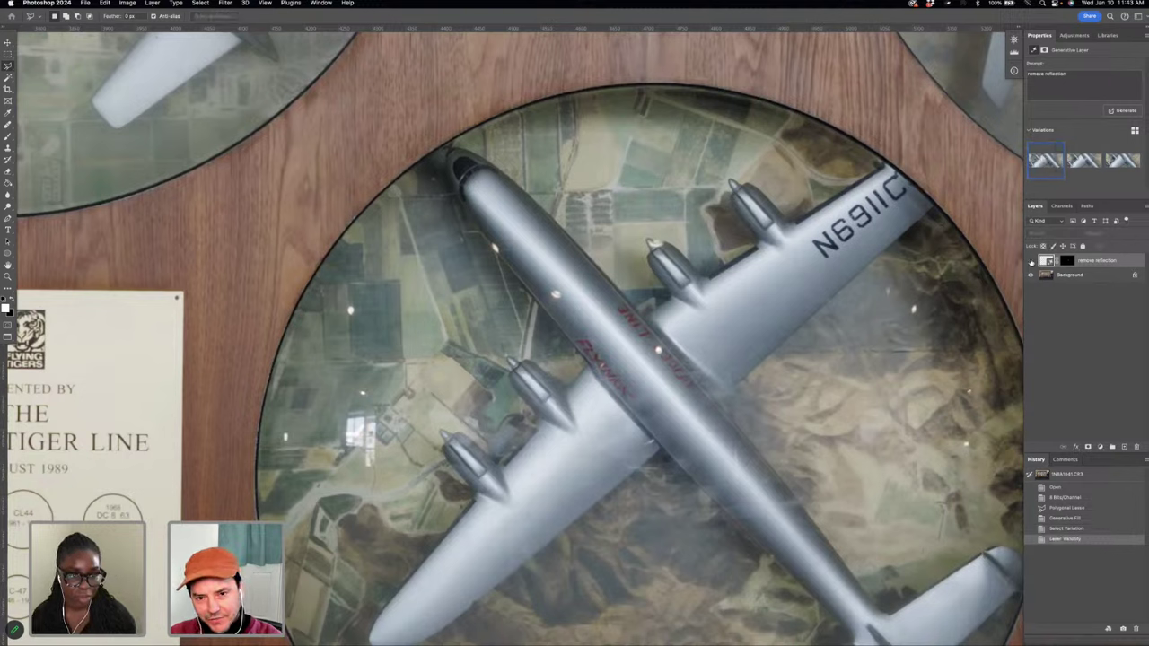
click(1030, 261)
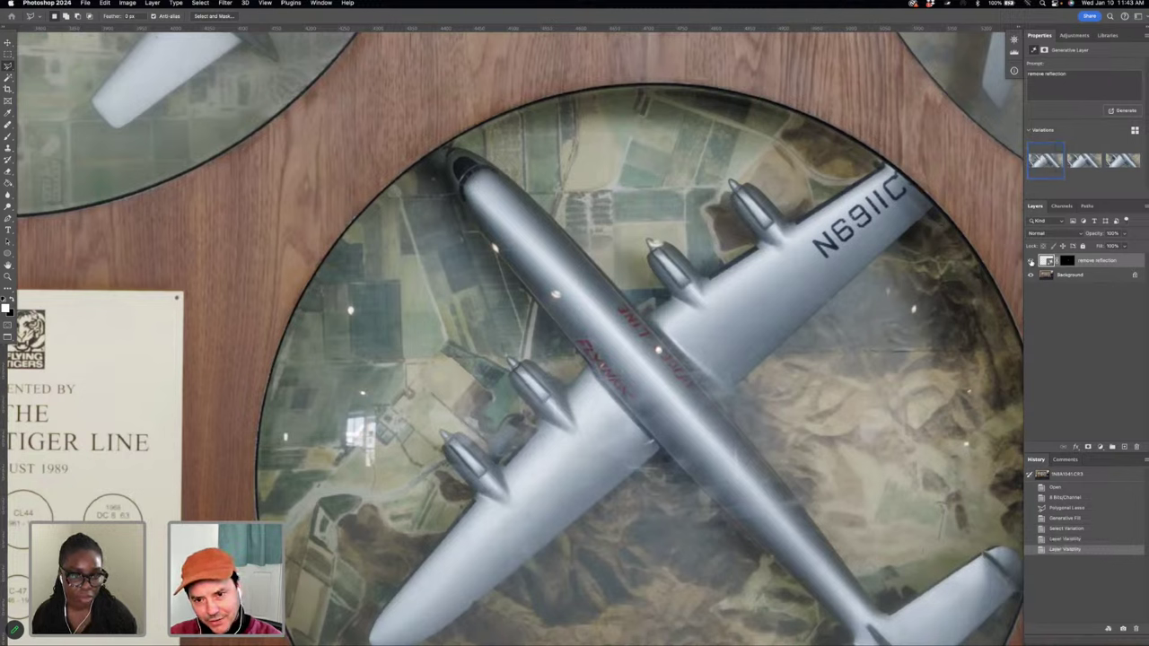
click(1031, 261)
click(1030, 260)
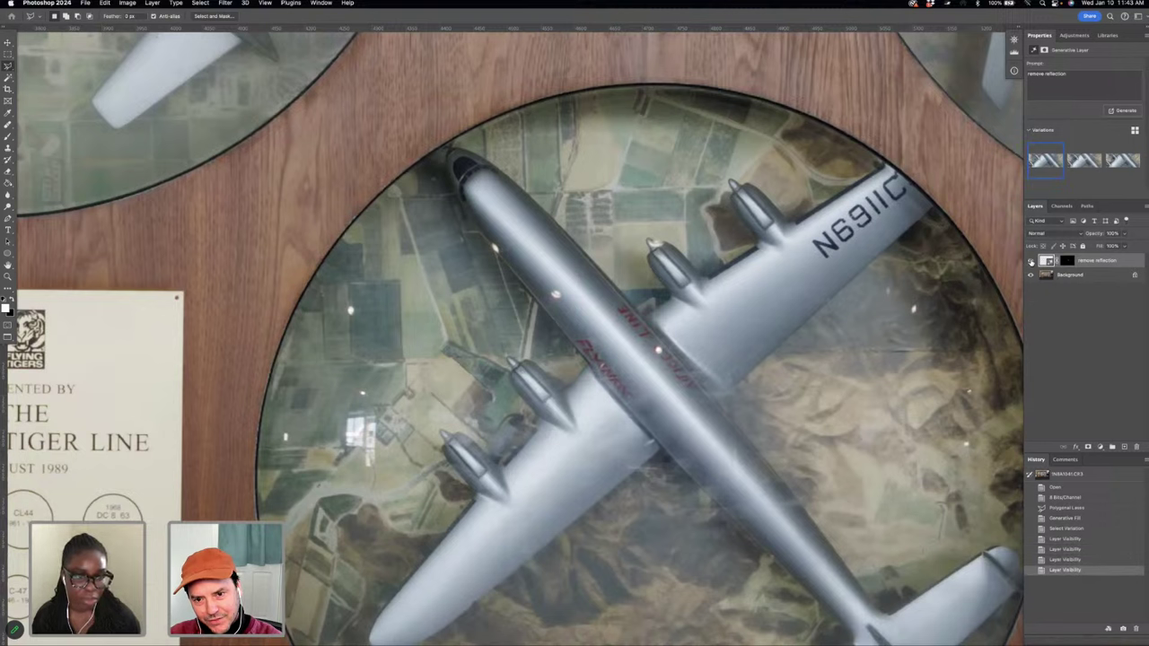
click(1030, 260)
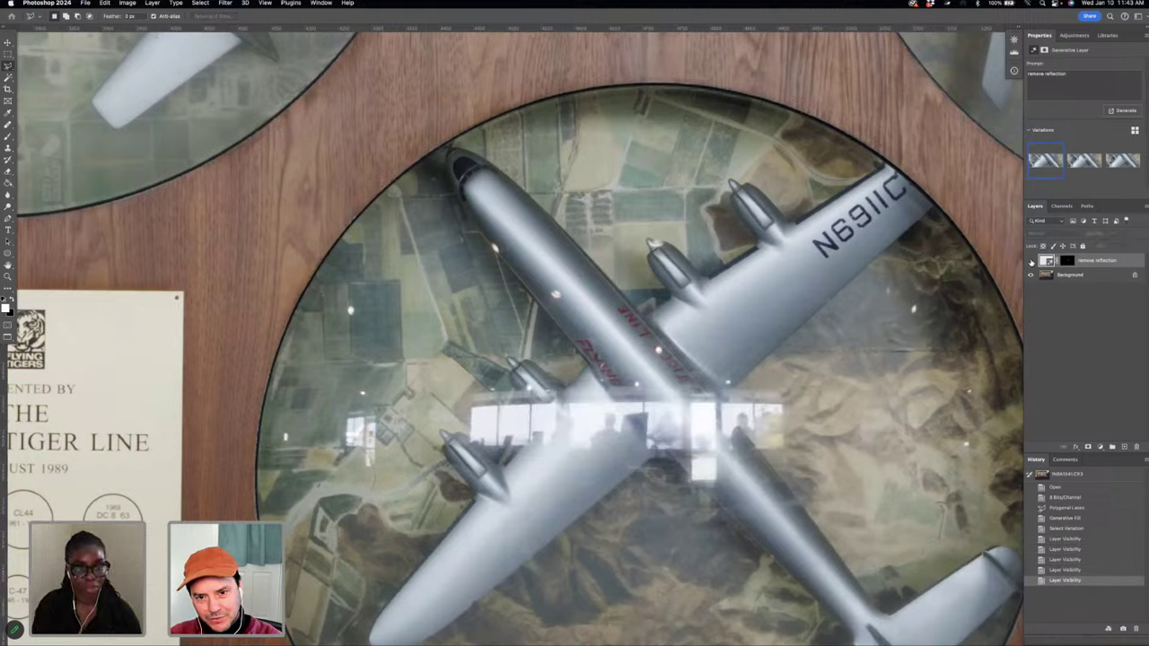
click(1031, 261)
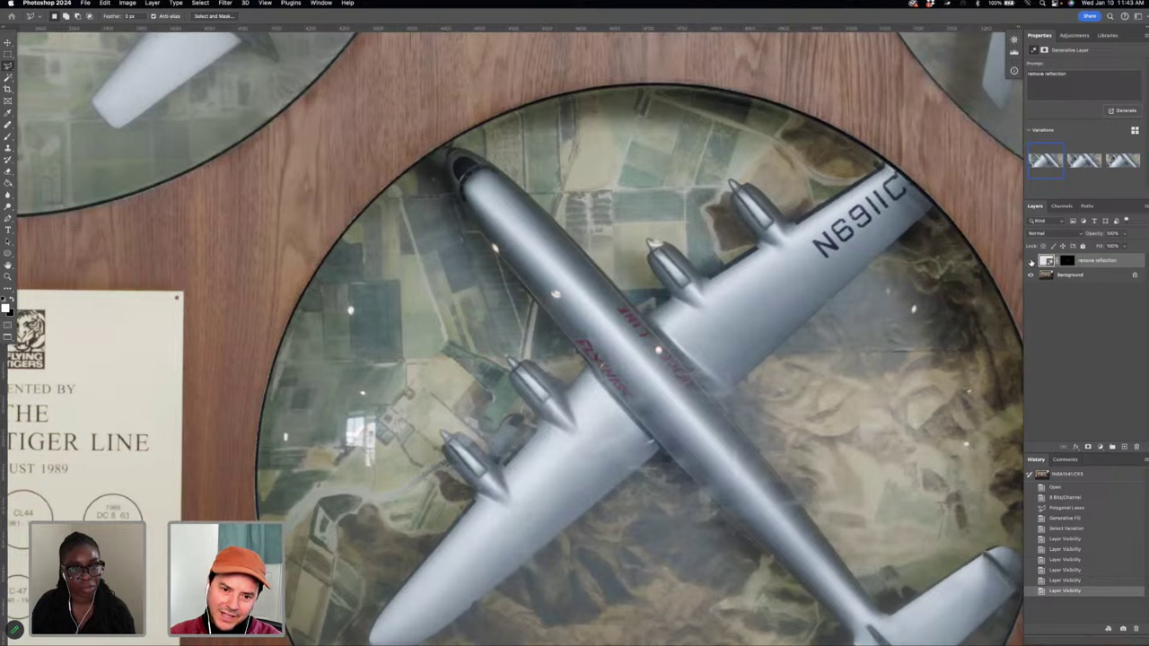
click(1030, 260)
click(1031, 260)
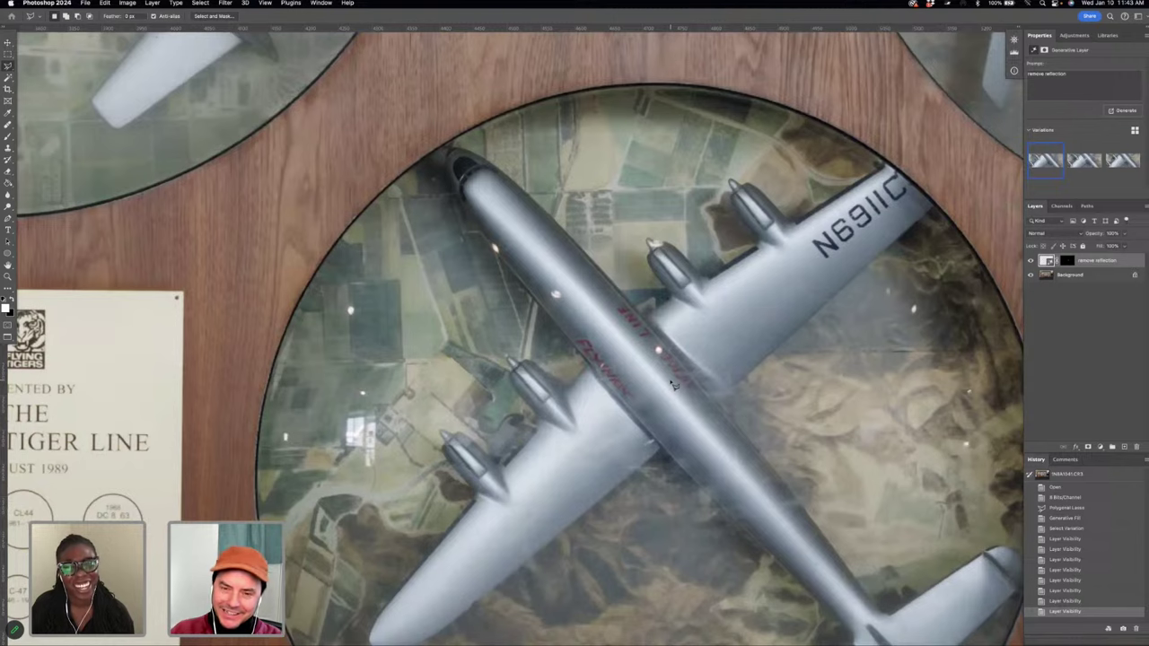
- Examine the retouched airplane within the whole display and up close, checking it once more against the original
scroll(673, 385, down, 5)
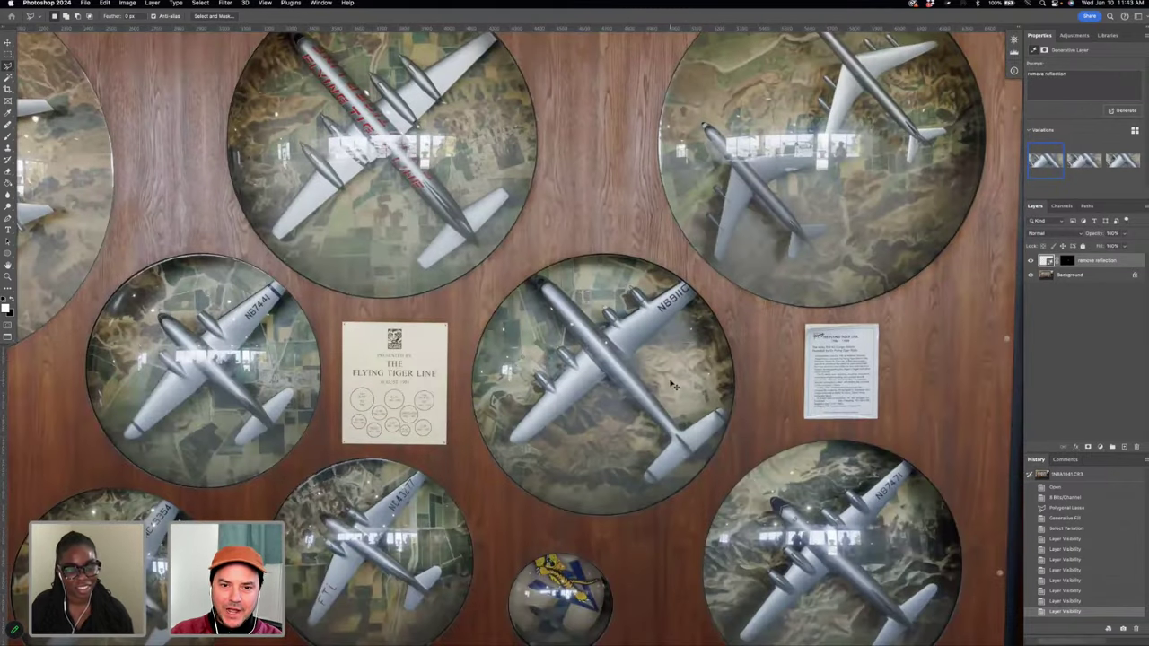
scroll(673, 385, down, 5)
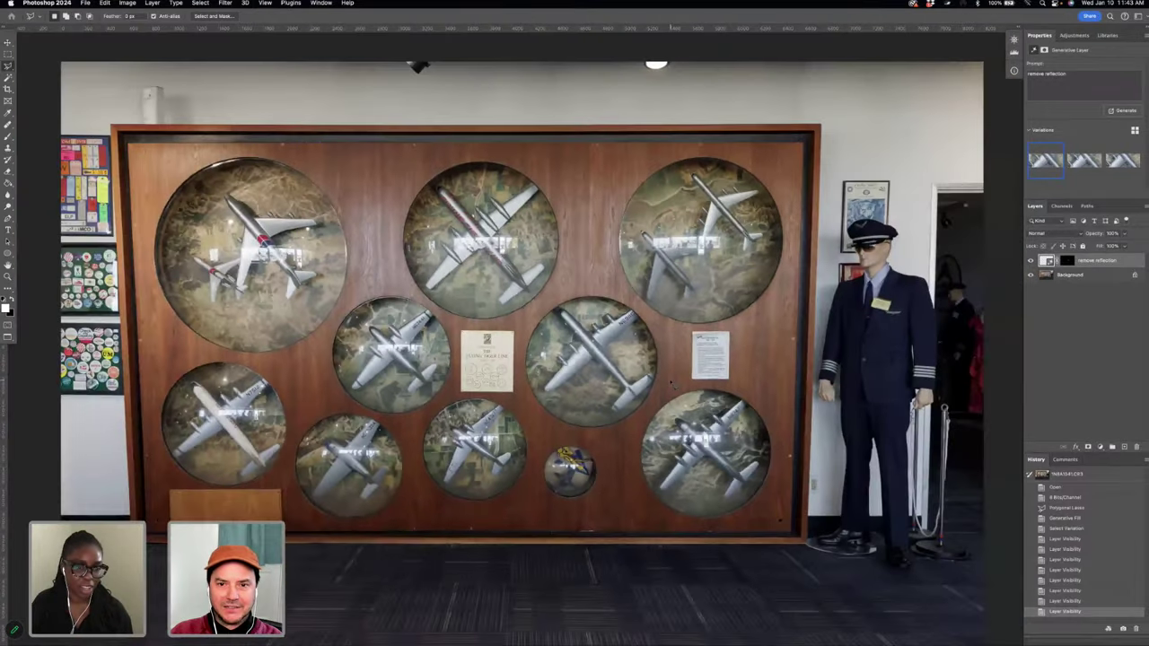
scroll(673, 384, down, 3)
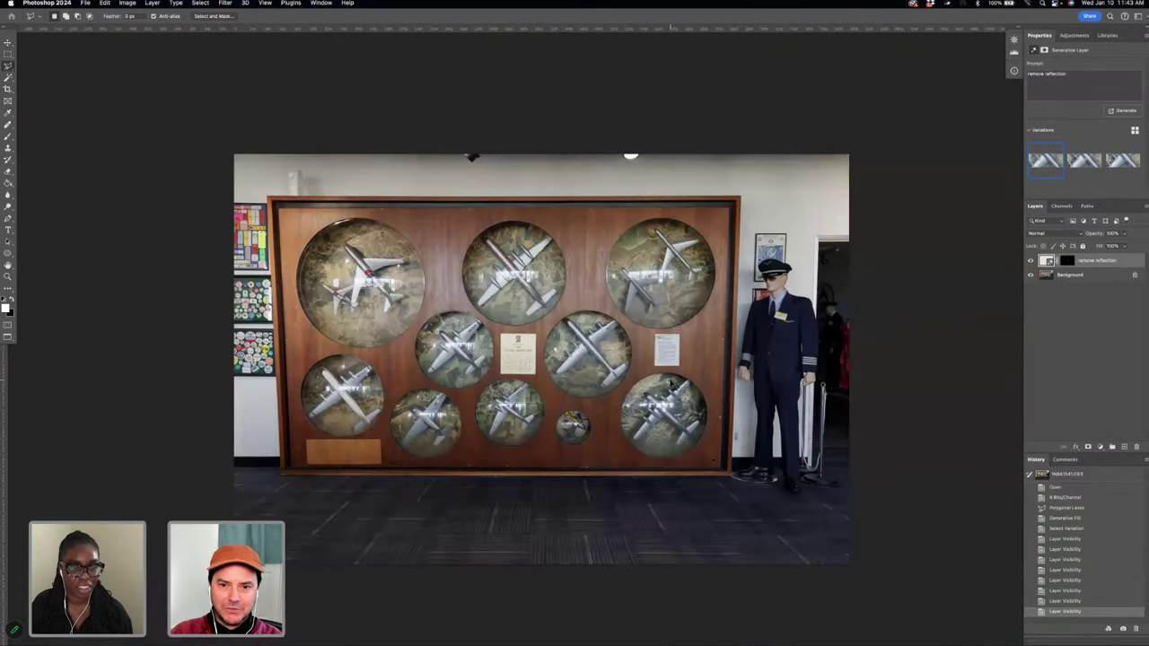
scroll(674, 384, up, 10)
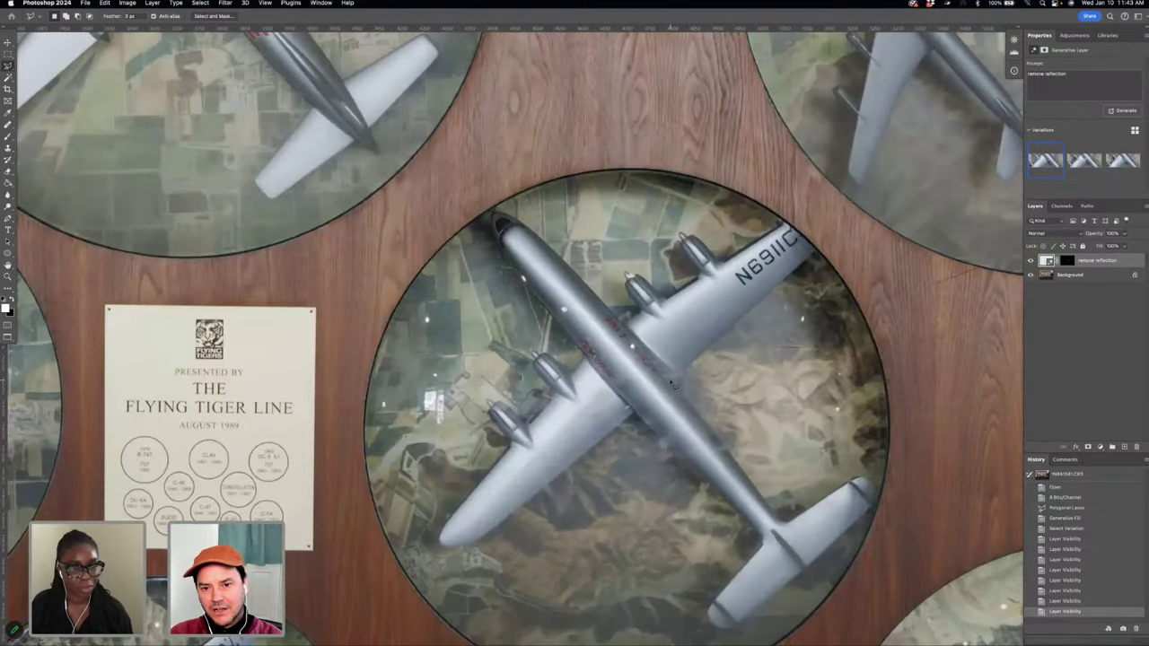
scroll(673, 384, up, 3)
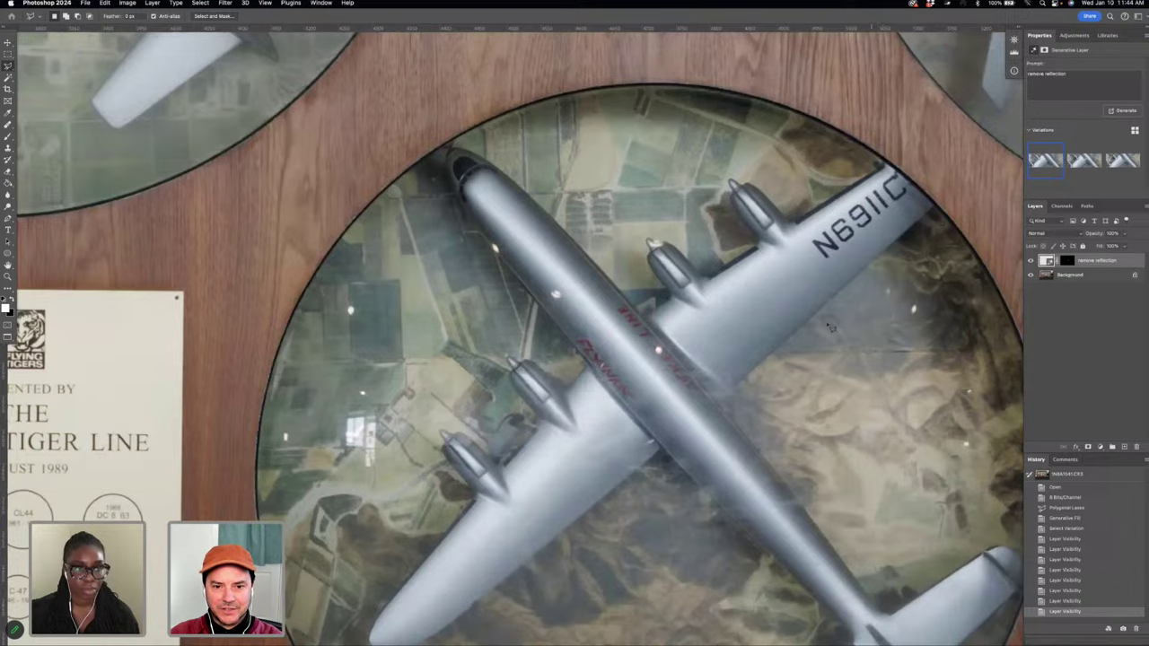
scroll(830, 328, right, 3)
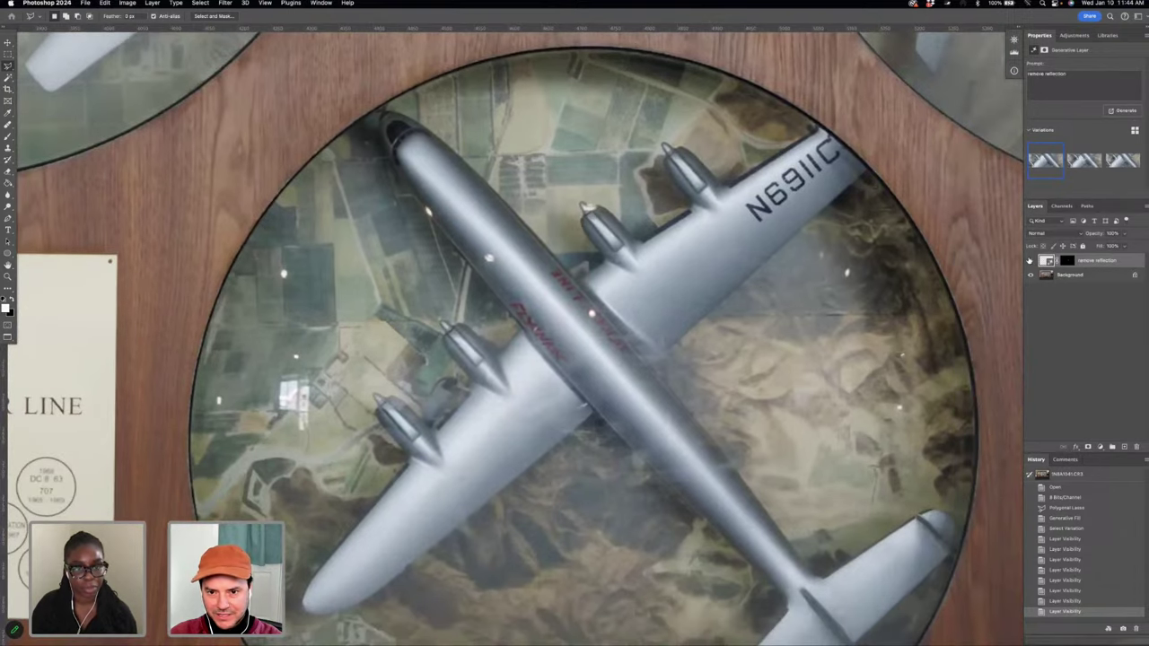
click(1029, 260)
click(1029, 261)
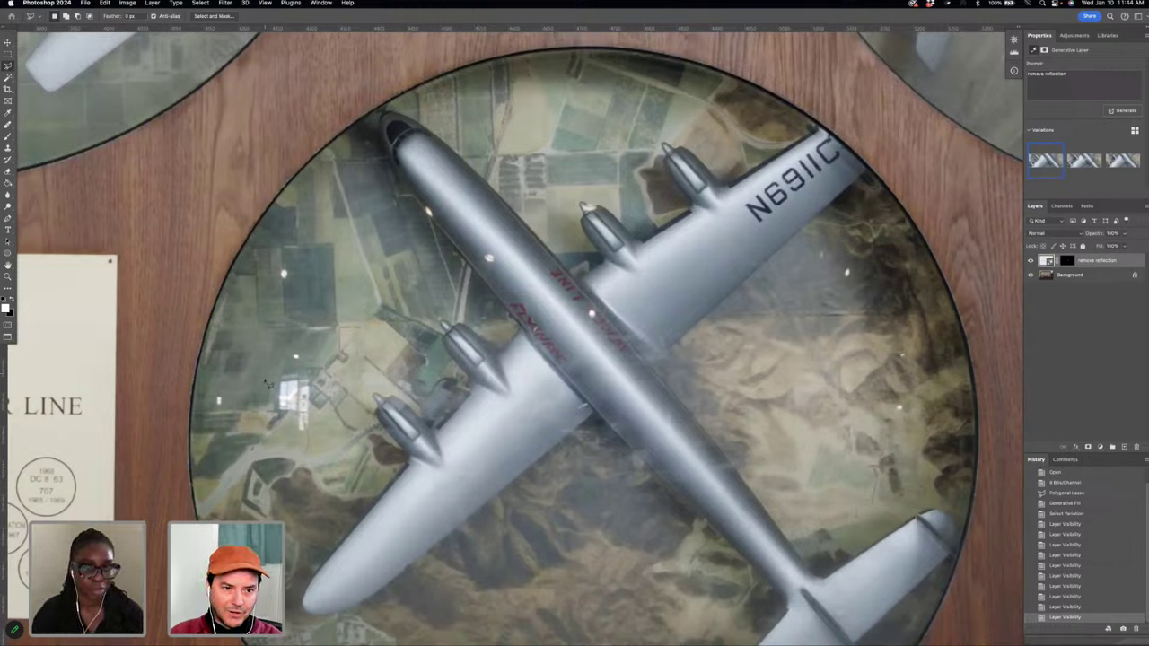
key(super+minus)
key(super+minus)
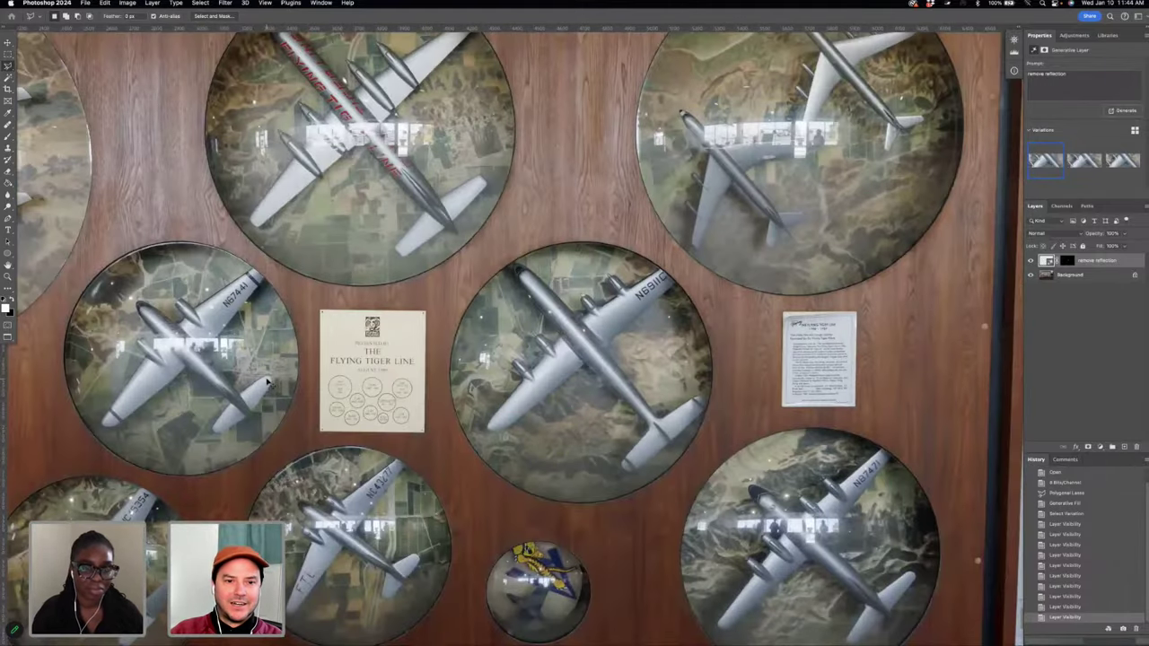
- Paint a Quick Mask over the mannequin's navy uniform jacket with the brush at 100% opacity
key(super+0)
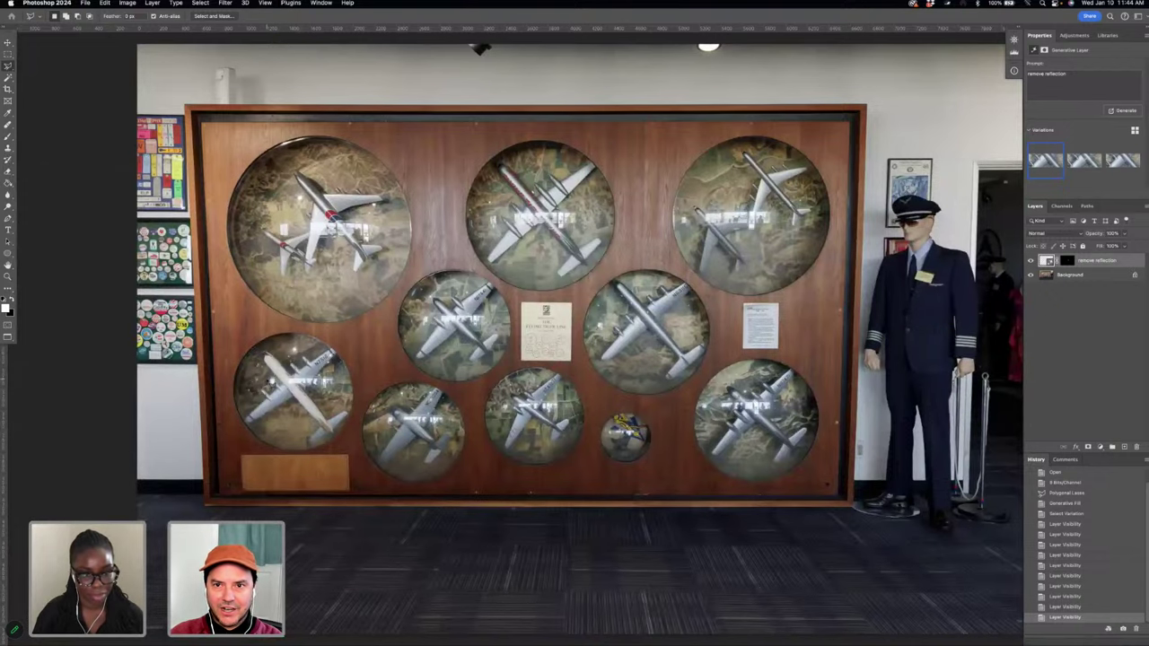
scroll(575, 341, up, 3)
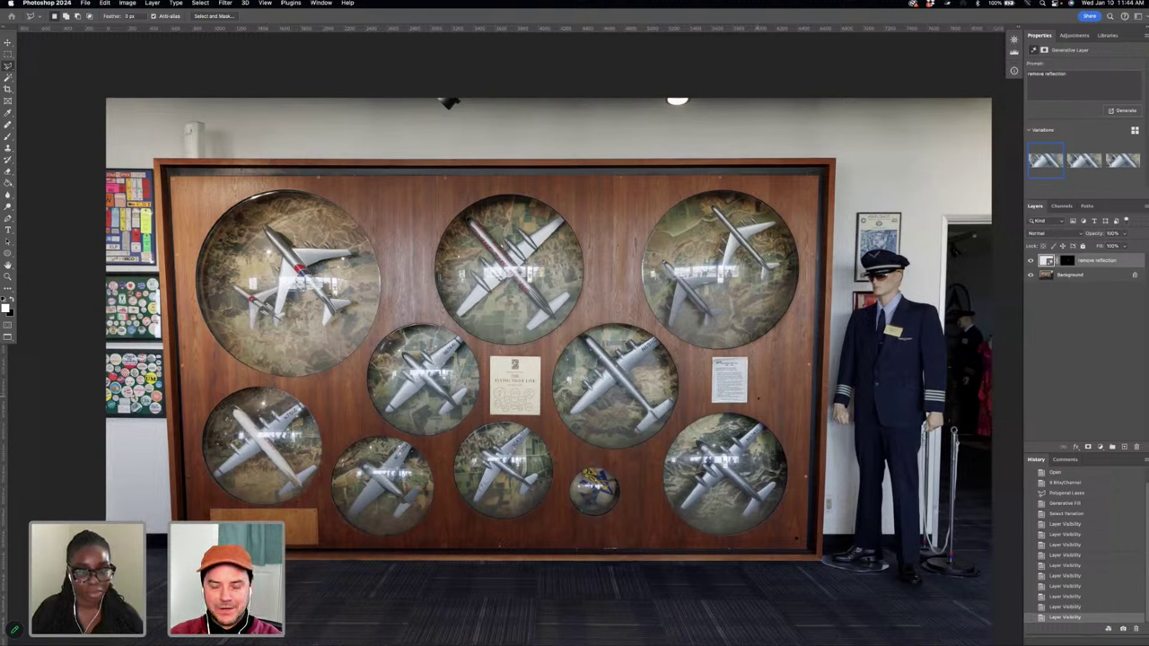
key(q)
key(b)
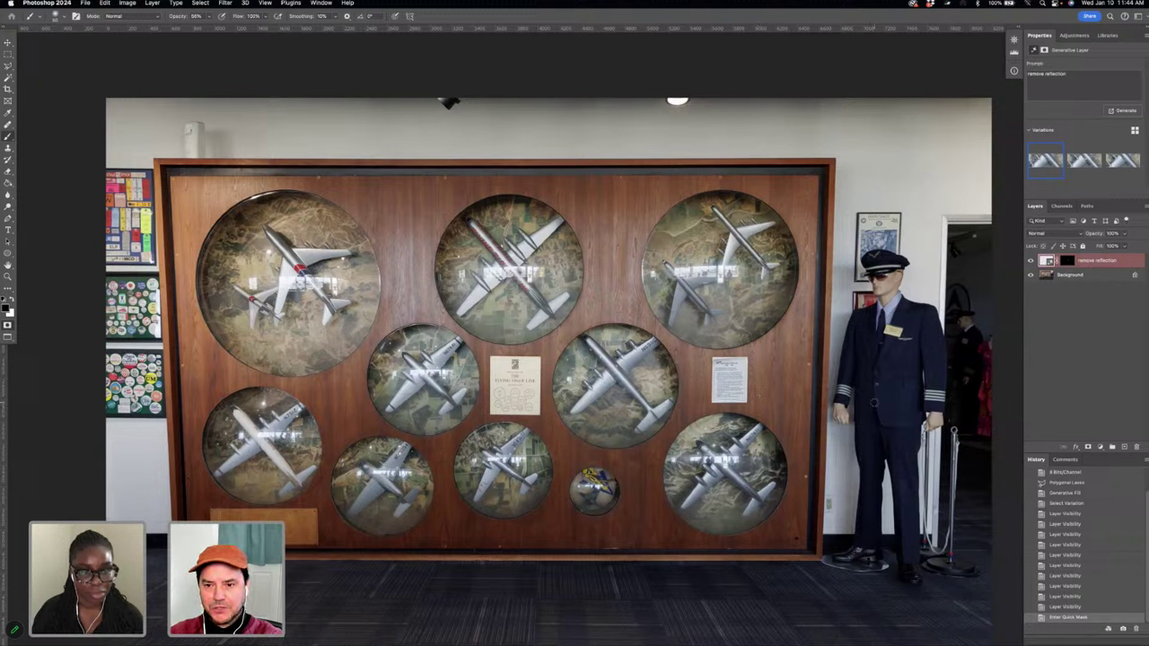
key(bracketright)
key(bracketright)
key(bracketright)
key(bracketright)
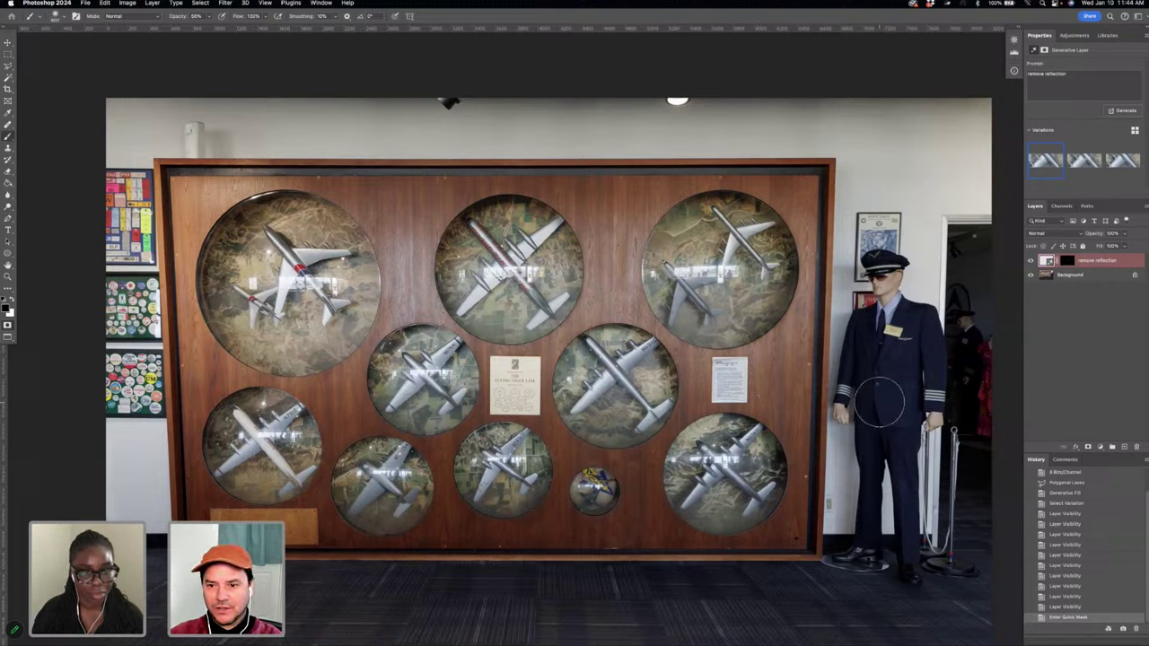
mouse_move(880, 403)
mouse_down()
mouse_move(878, 333)
mouse_move(913, 338)
mouse_move(888, 371)
mouse_move(891, 413)
mouse_move(900, 375)
mouse_move(893, 357)
mouse_move(880, 371)
mouse_move(880, 346)
mouse_move(919, 350)
mouse_move(935, 384)
mouse_move(927, 314)
mouse_move(902, 330)
mouse_up()
key(bracketleft)
key(bracketleft)
key(bracketleft)
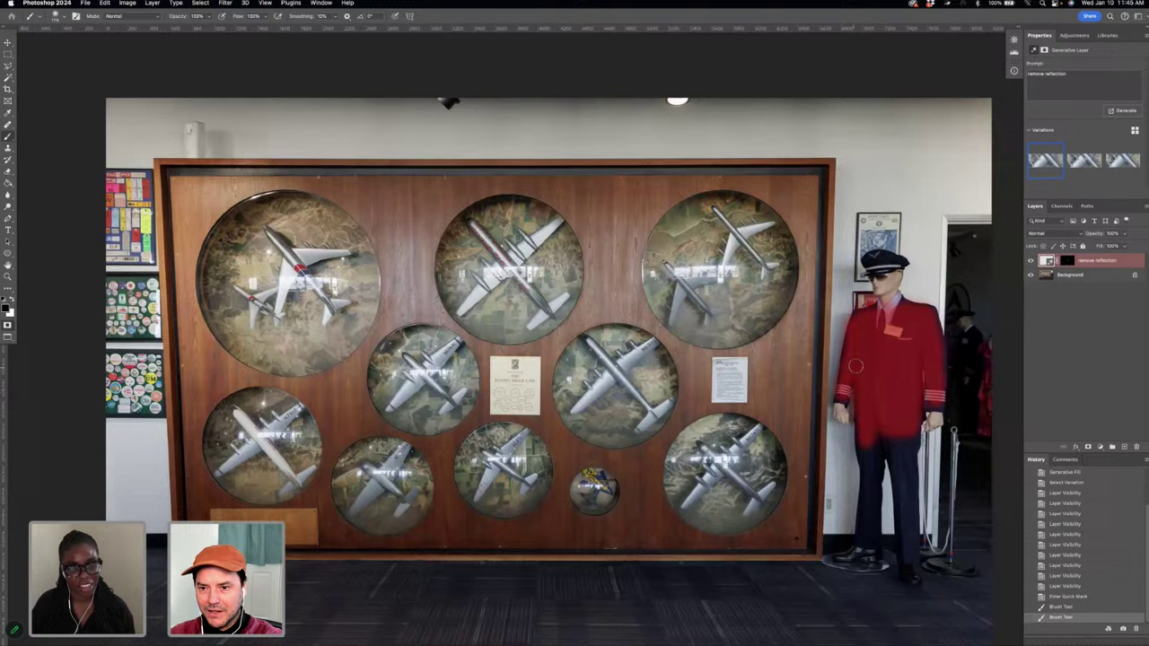
- Extend the Quick Mask over the mannequin's sleeves and trousers, then convert it into a selection of the uniform
mouse_move(869, 441)
mouse_down()
mouse_move(869, 535)
mouse_move(881, 433)
mouse_move(880, 448)
mouse_move(889, 440)
mouse_move(896, 456)
mouse_move(898, 438)
mouse_move(913, 438)
mouse_move(895, 466)
mouse_move(908, 550)
mouse_move(906, 453)
mouse_move(907, 557)
mouse_move(902, 459)
mouse_move(931, 376)
mouse_move(935, 405)
mouse_up()
mouse_move(934, 354)
mouse_down()
mouse_move(927, 320)
mouse_move(910, 314)
mouse_move(864, 320)
mouse_move(848, 359)
mouse_move(865, 333)
mouse_up()
key(q)
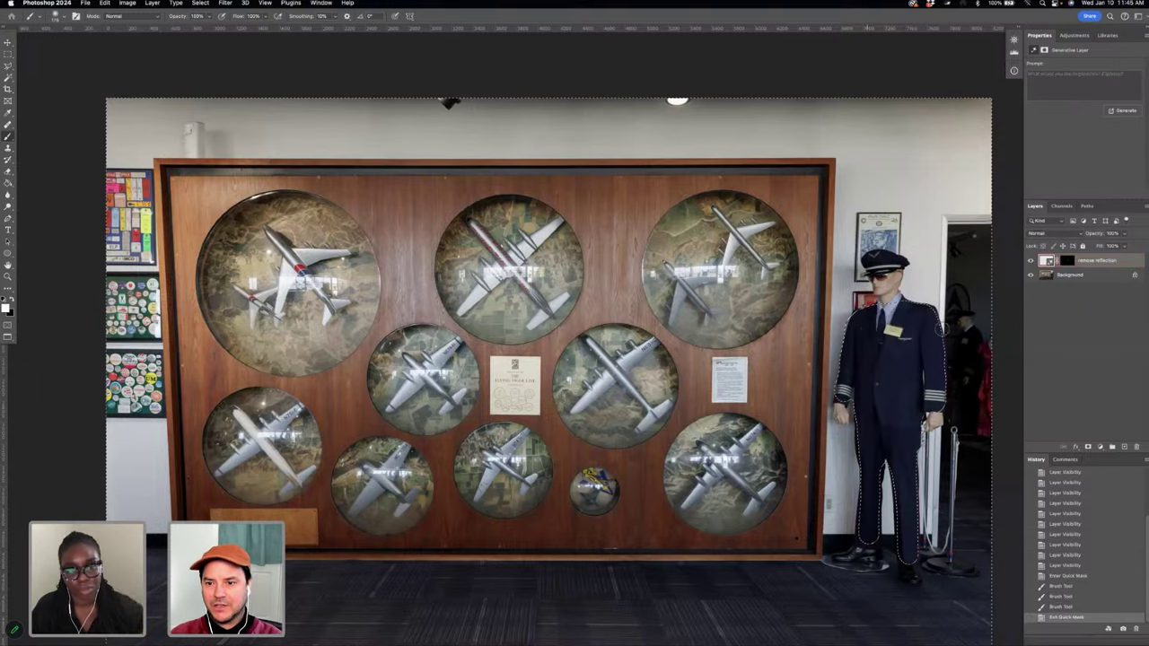
key(super+shift+i)
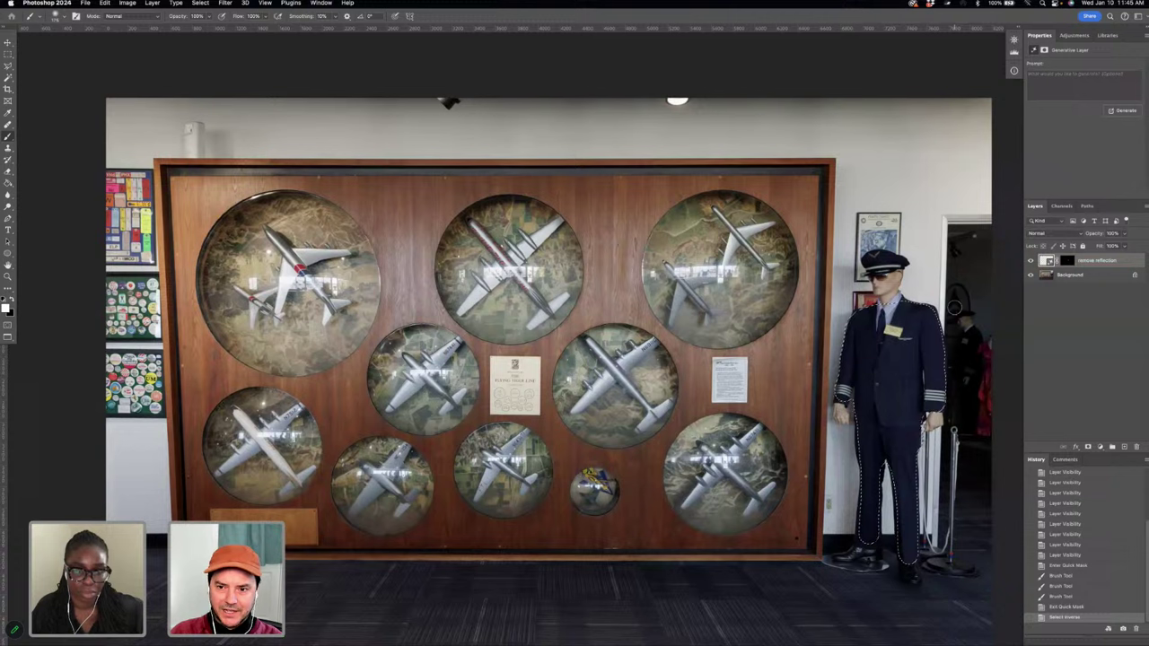
- Add a Curves adjustment layer named Curves 1 for the selected uniform and raise the middle of the RGB curve to brighten it
key(super+alt+m)
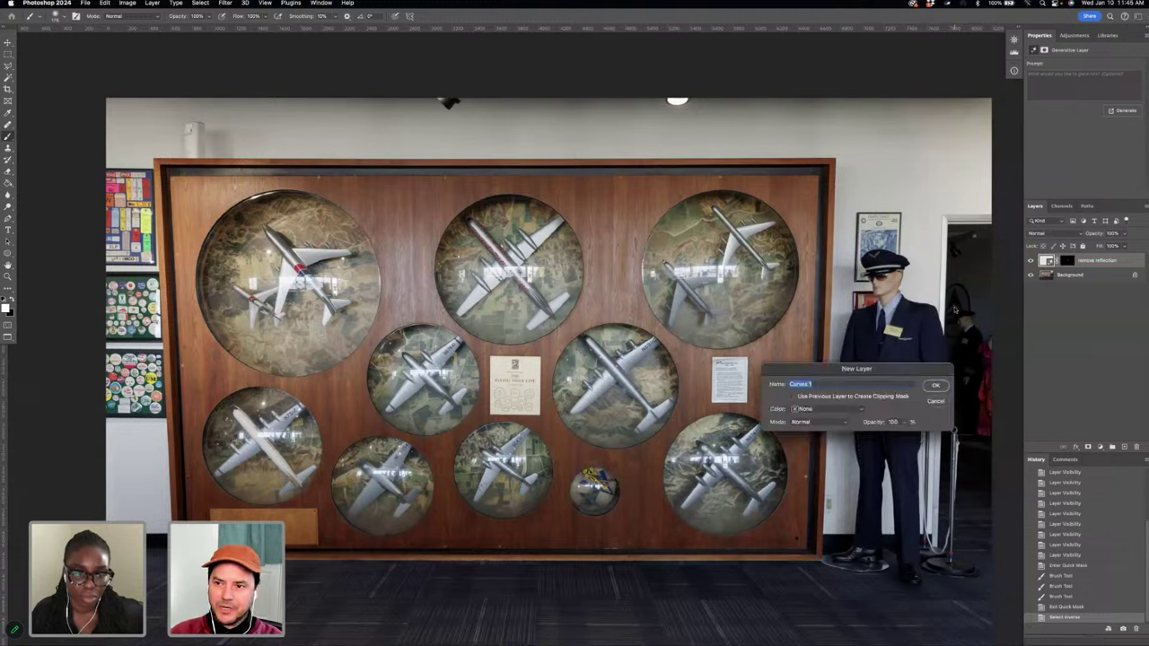
key(Return)
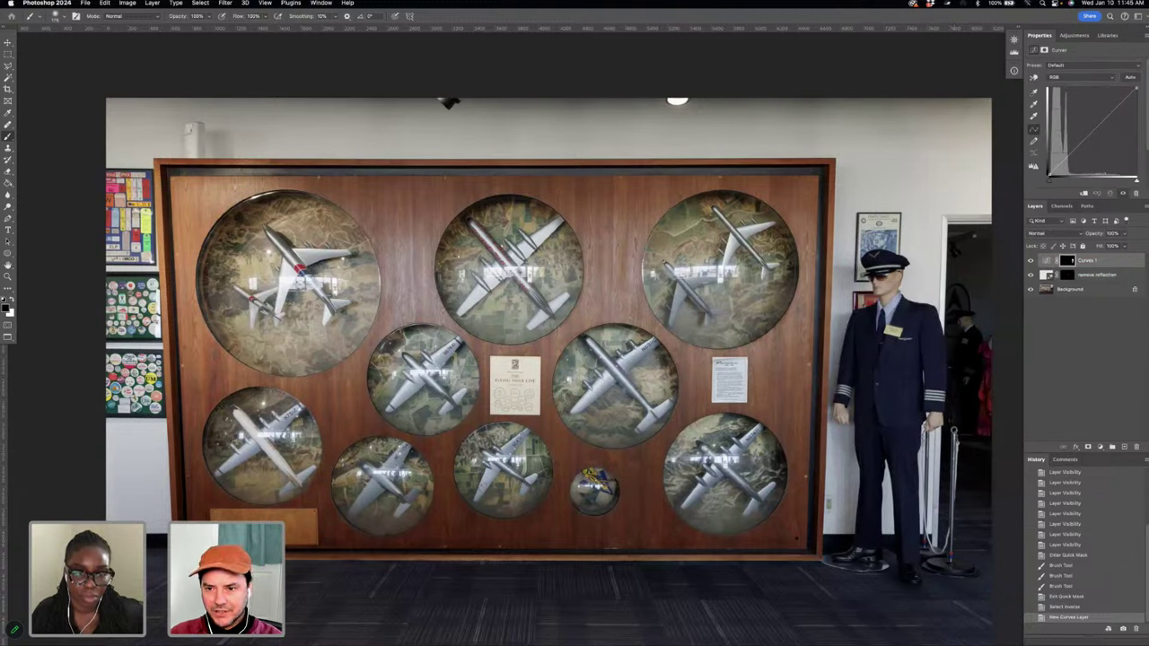
drag(1087, 137, 1079, 124)
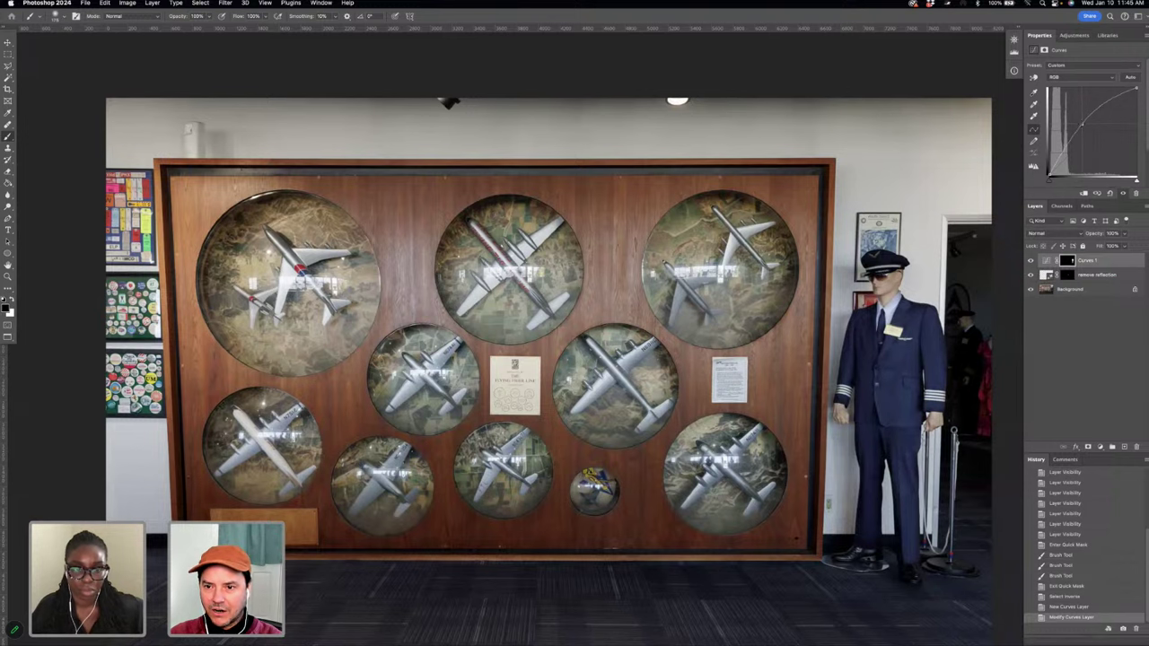
- Try to paint the Curves adjustment off the mannequin's yellow name tag with a small black brush on the layer mask
scroll(920, 184, right, 3)
scroll(920, 184, down, 2)
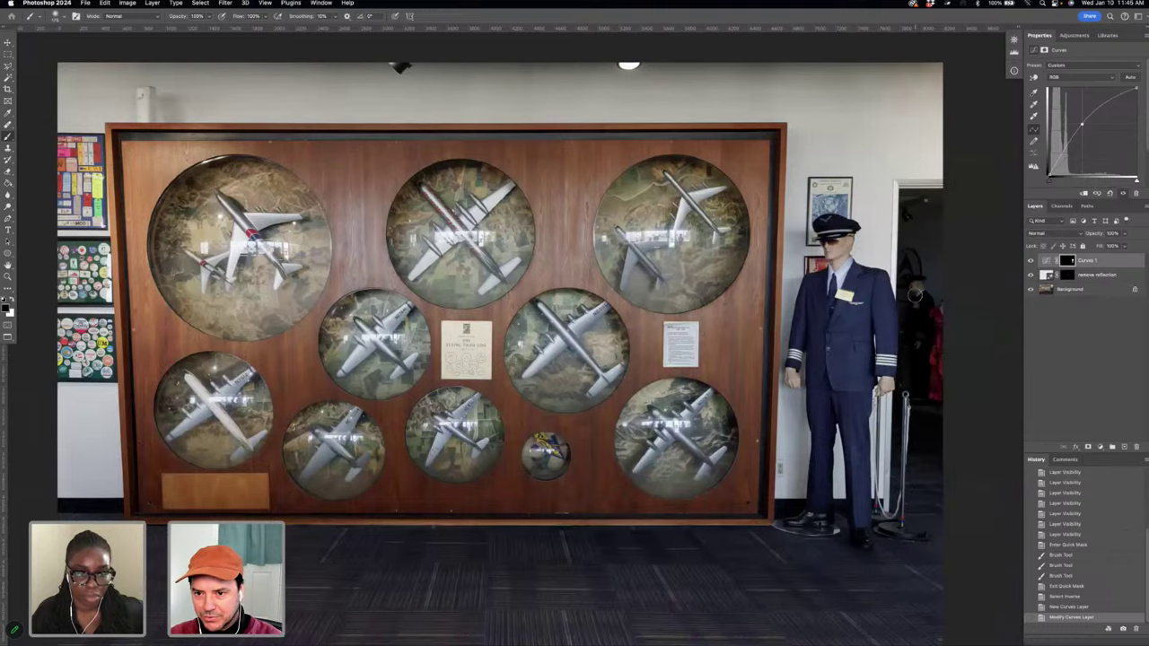
scroll(898, 335, up, 1)
scroll(897, 335, right, 1)
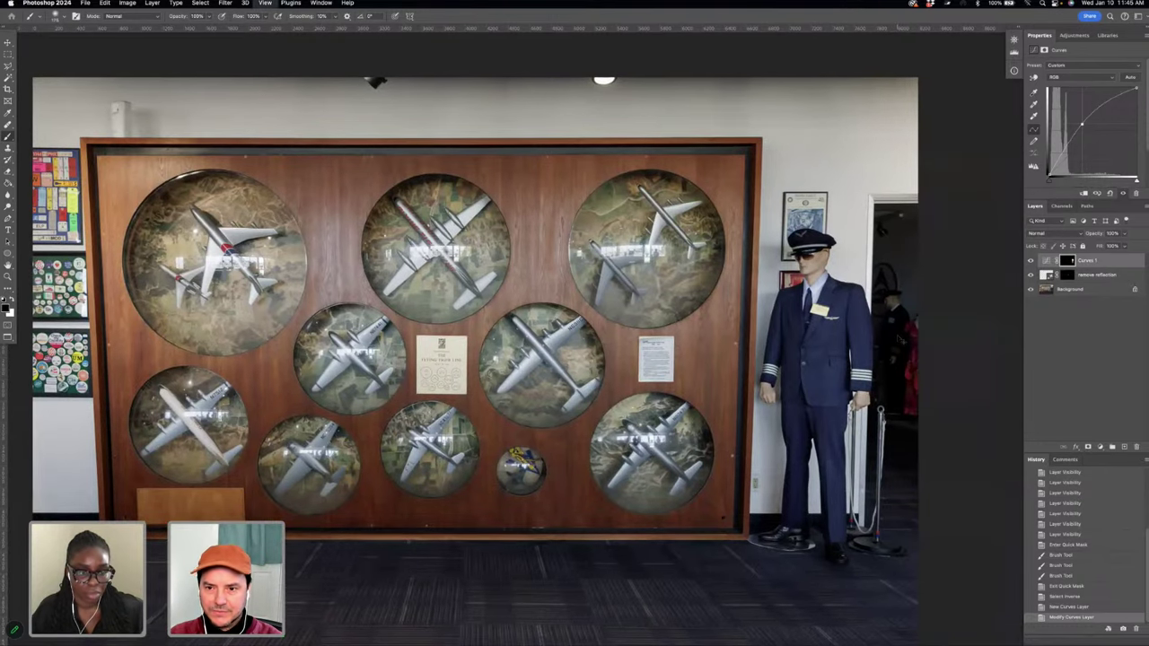
scroll(898, 334, up, 2)
scroll(898, 334, up, 4)
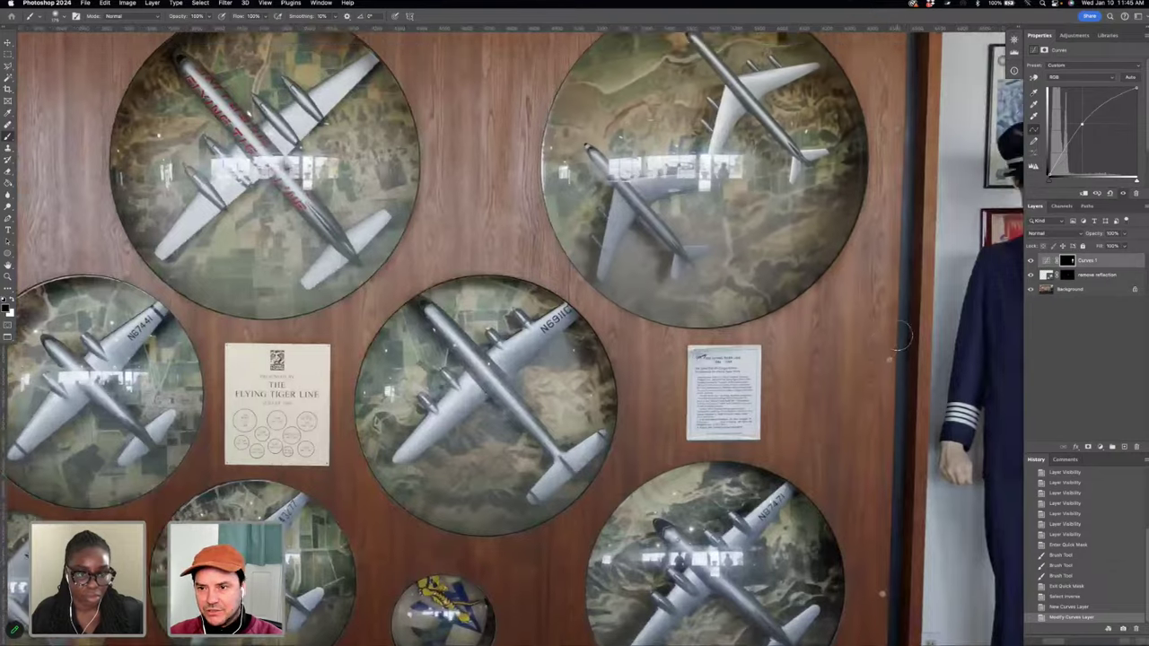
scroll(895, 333, up, 3)
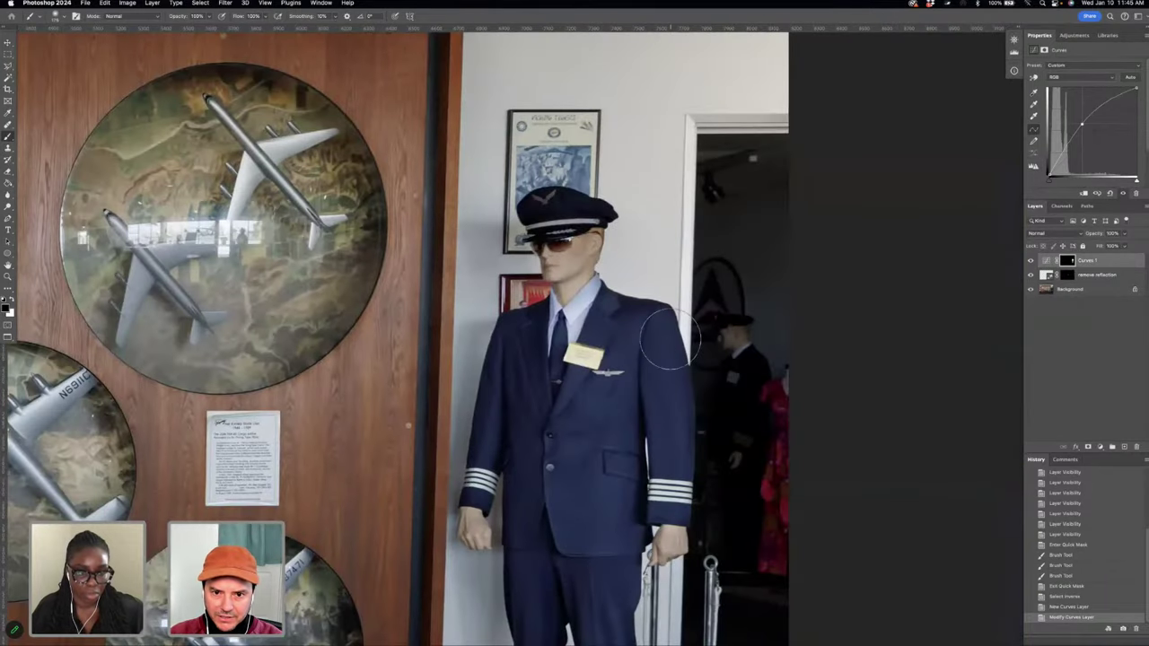
scroll(681, 338, up, 3)
scroll(671, 338, down, 3)
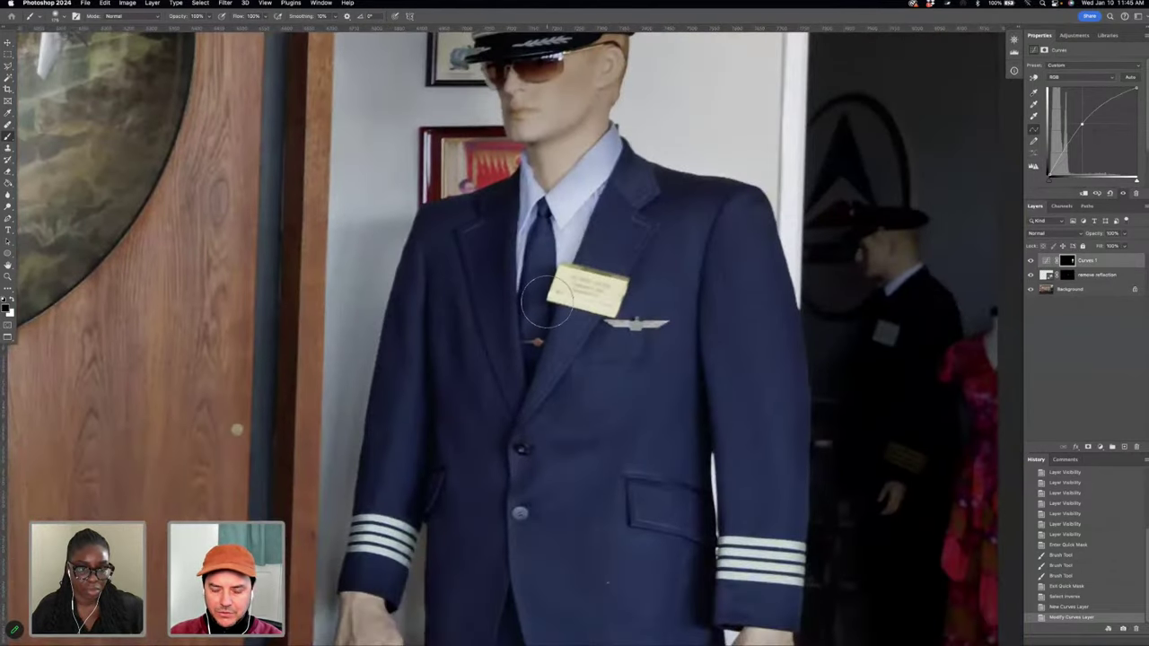
key(bracketleft)
key(bracketleft)
key(bracketleft)
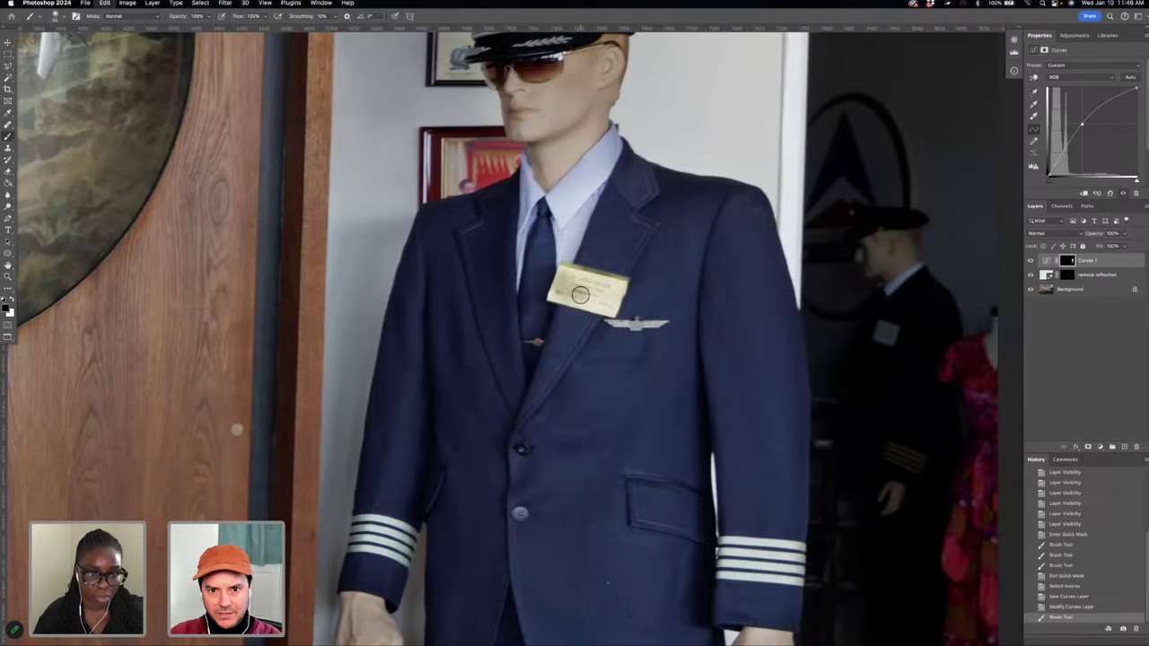
click(580, 295)
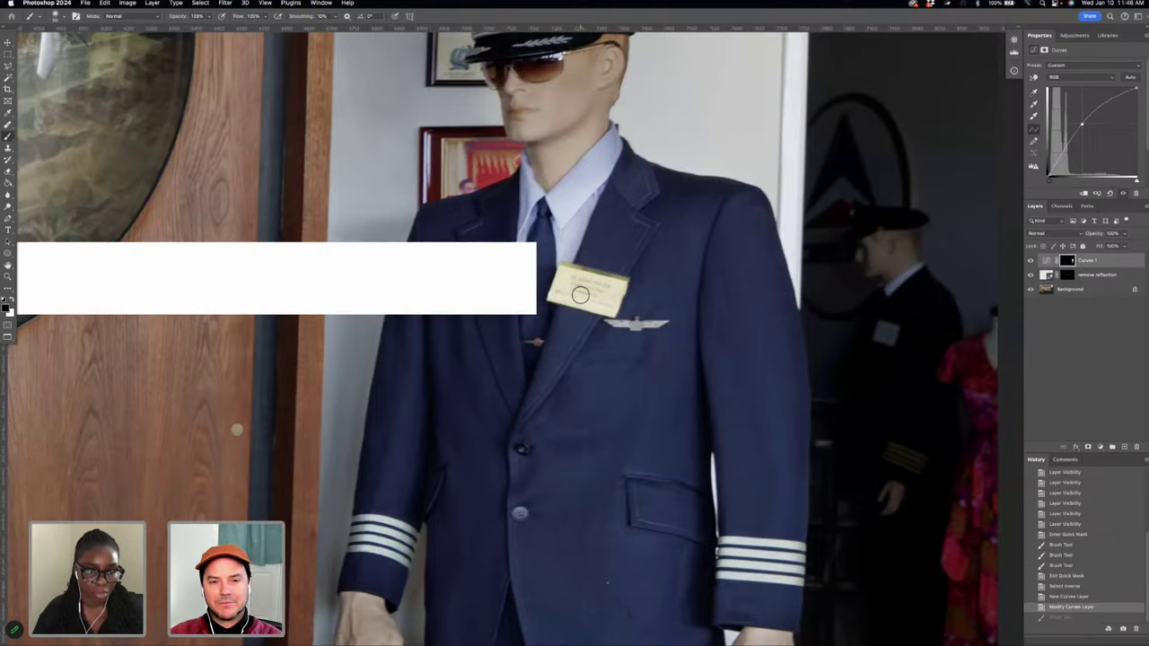
- Examine the blank white strip beside the mannequin's name tag up close and within the whole photo
scroll(580, 294, left, 10)
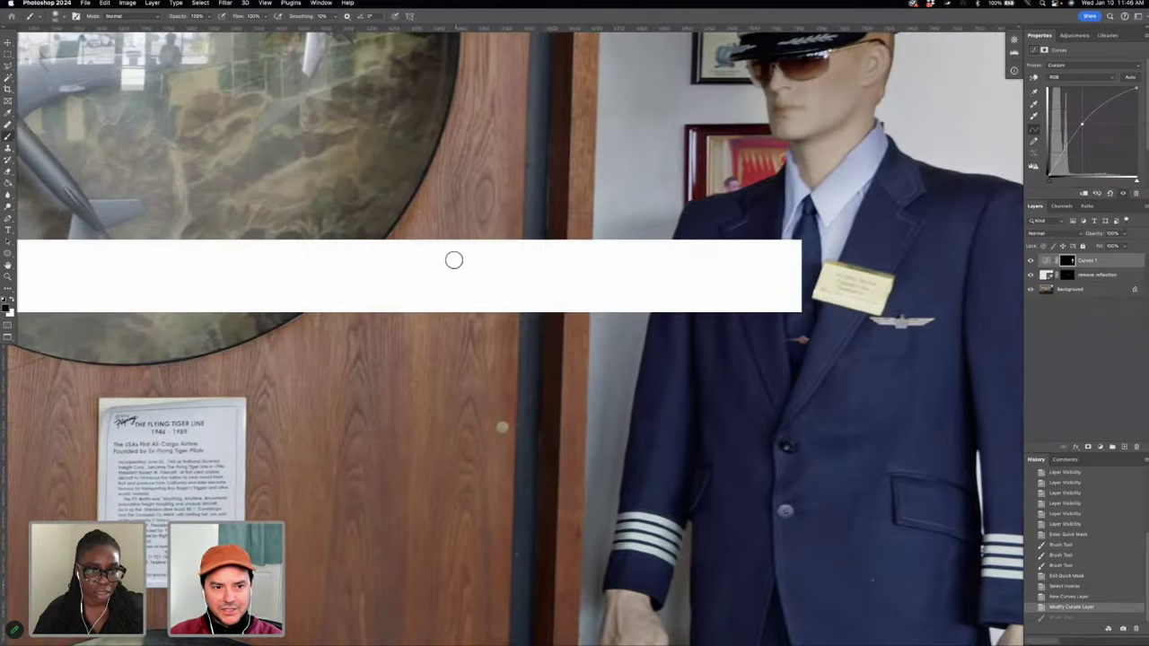
scroll(444, 268, left, 3)
scroll(444, 267, left, 10)
scroll(444, 268, right, 15)
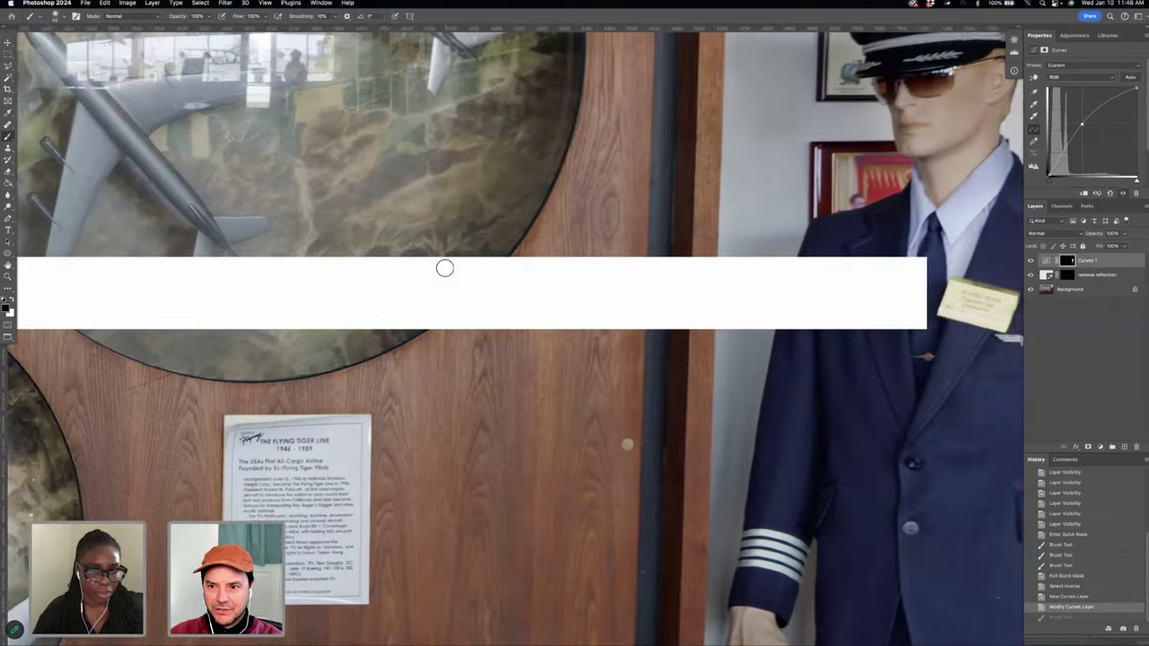
scroll(449, 272, down, 5)
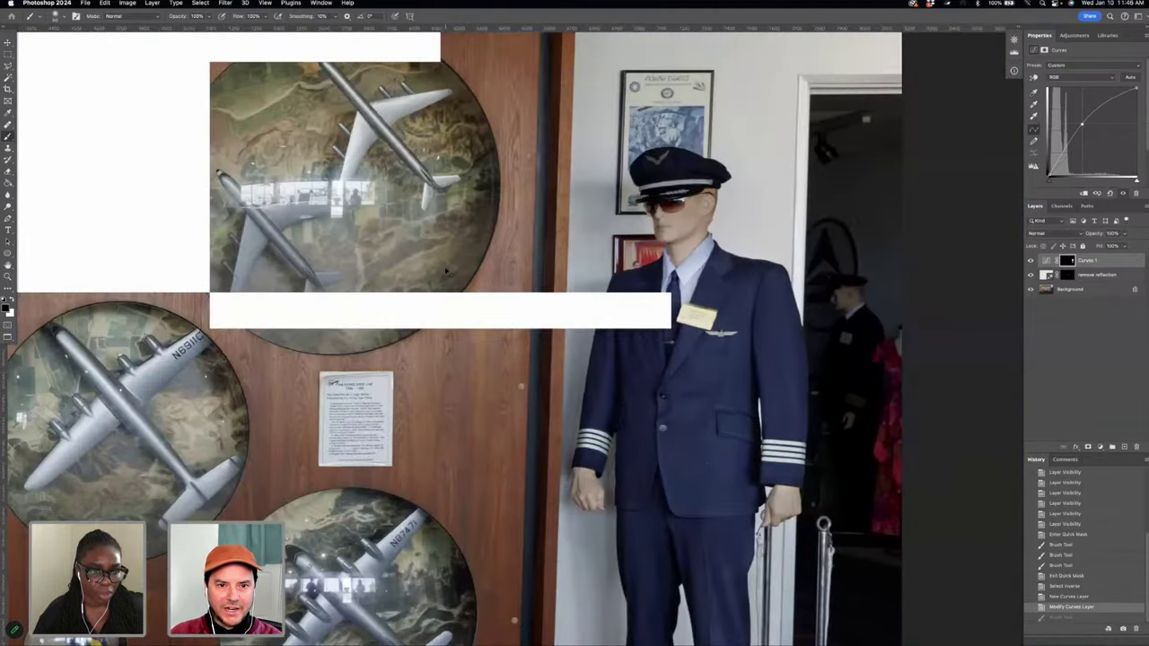
scroll(447, 271, down, 5)
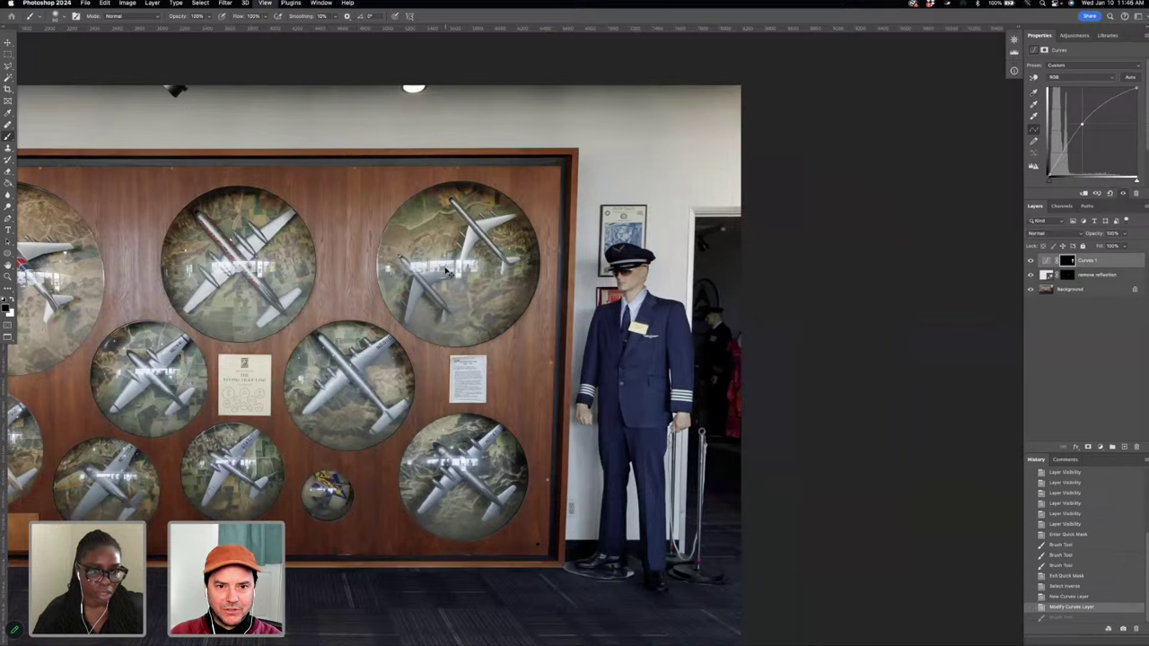
scroll(446, 271, up, 10)
scroll(449, 273, up, 3)
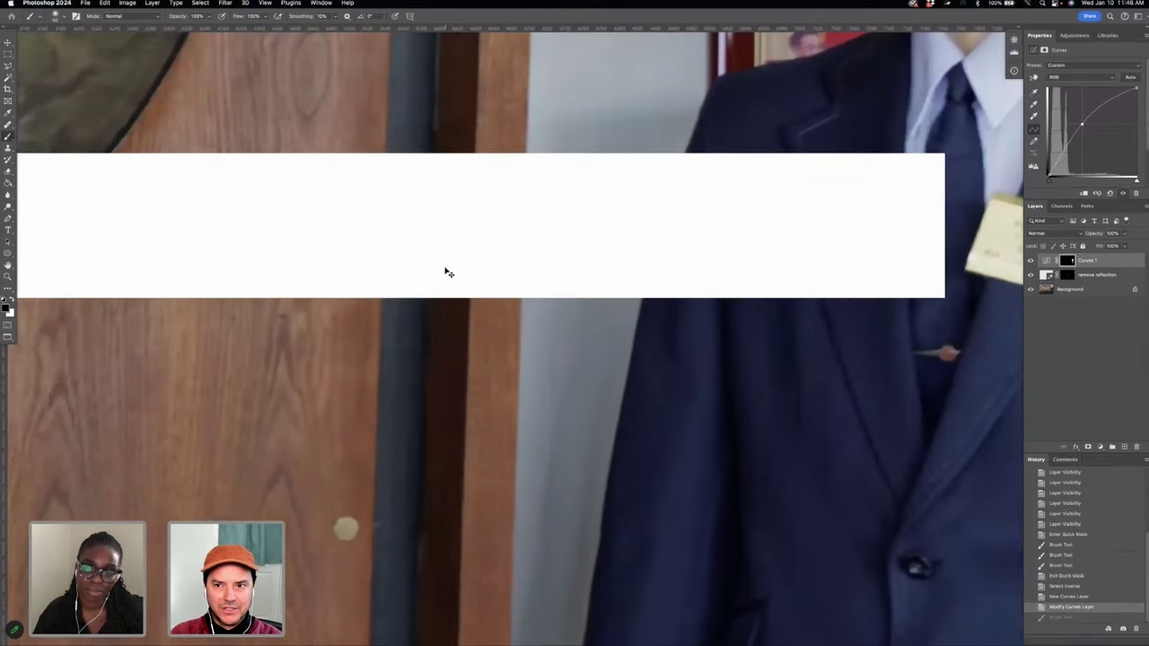
scroll(449, 273, up, 2)
scroll(449, 273, down, 2)
scroll(449, 273, down, 8)
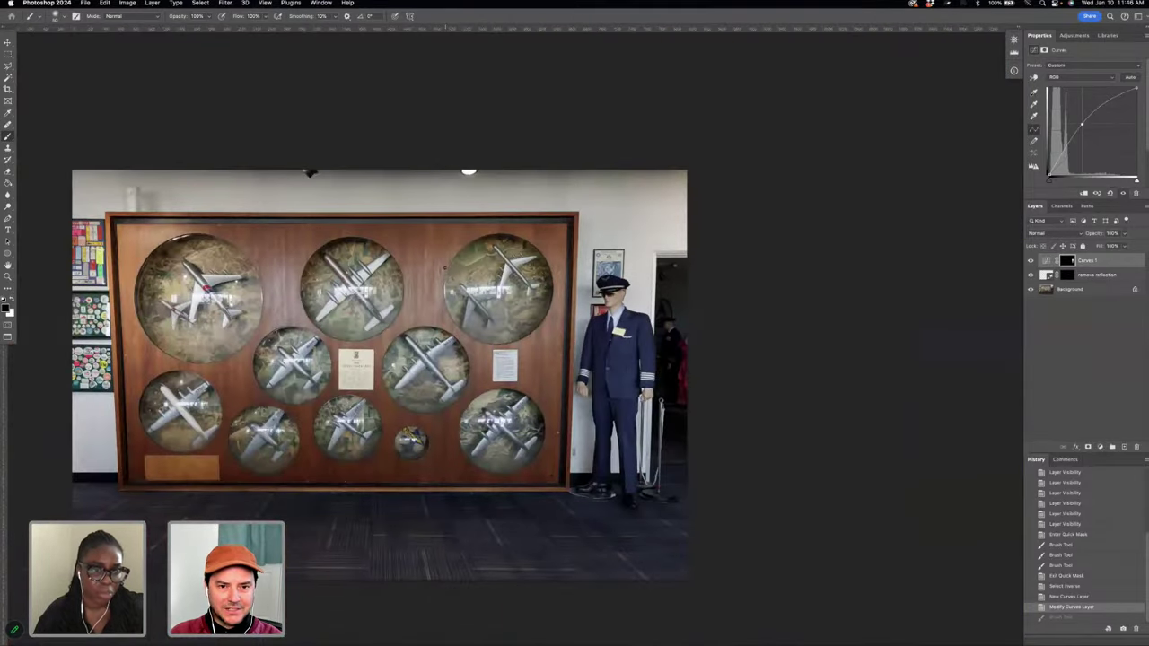
- Examine the white blocks over the upper domes, the display's upper edge and the mannequin at several magnifications
scroll(447, 271, up, 6)
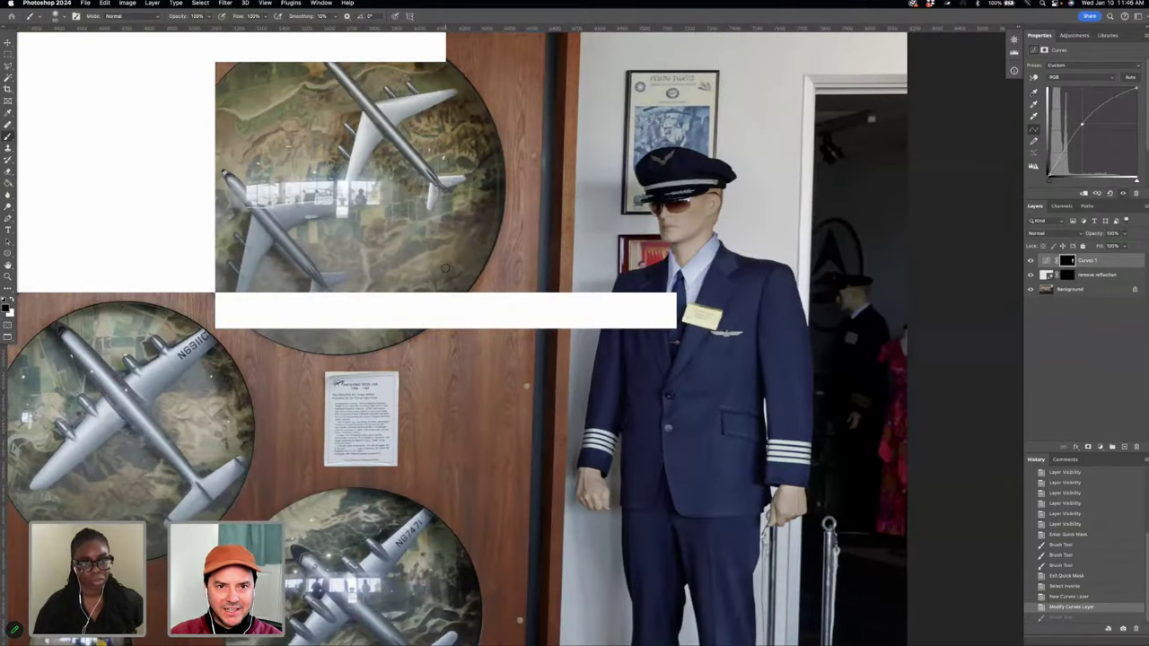
scroll(445, 267, up, 2)
scroll(445, 268, left, 3)
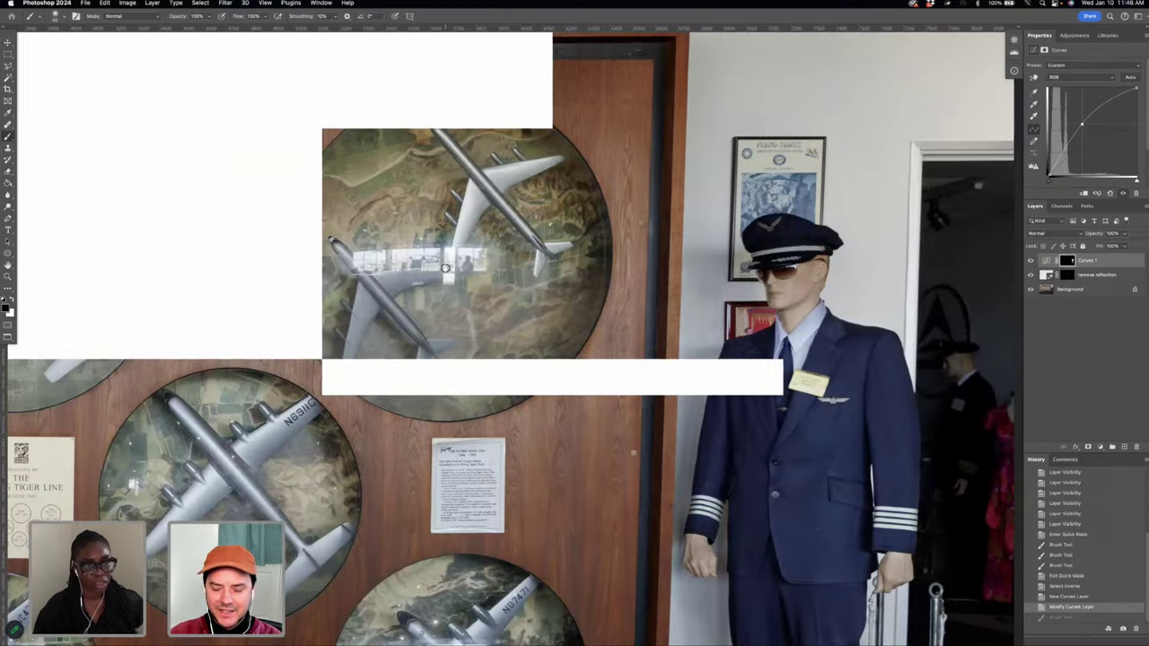
scroll(446, 268, up, 4)
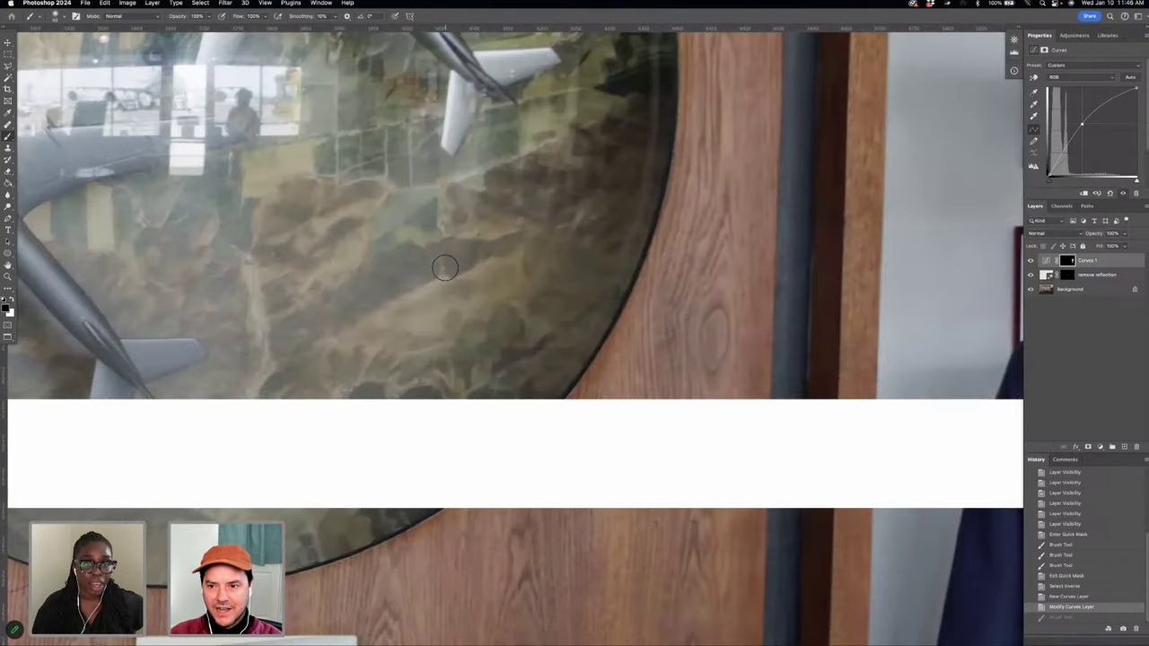
scroll(445, 267, right, 5)
scroll(446, 269, up, 2)
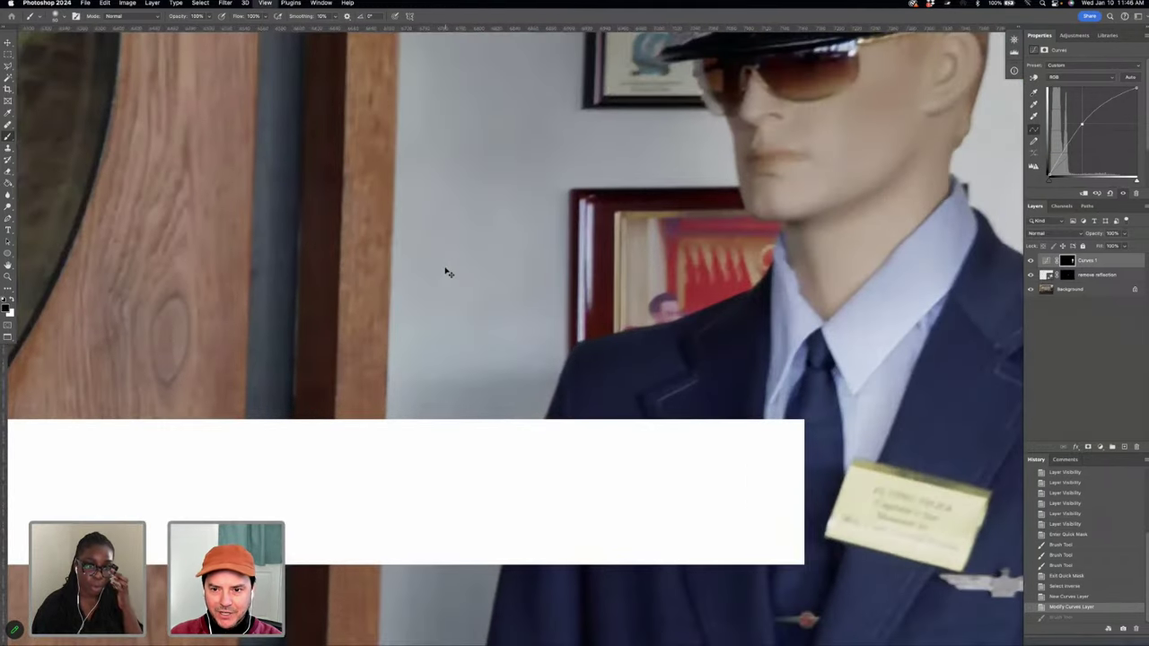
scroll(446, 270, down, 5)
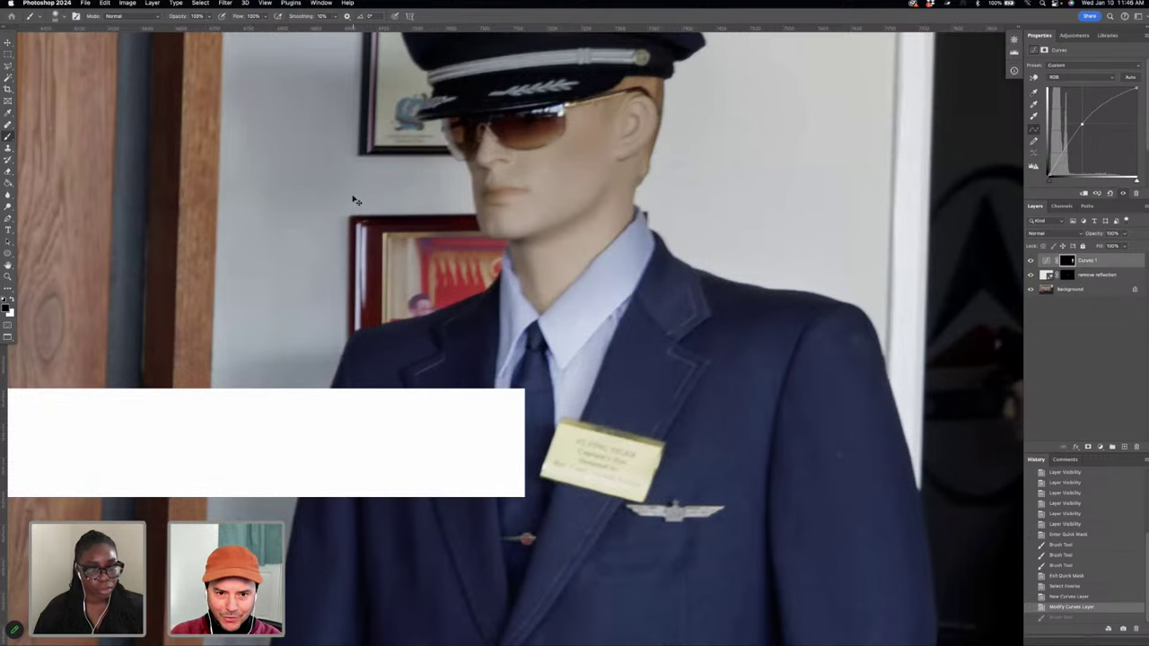
scroll(356, 200, down, 5)
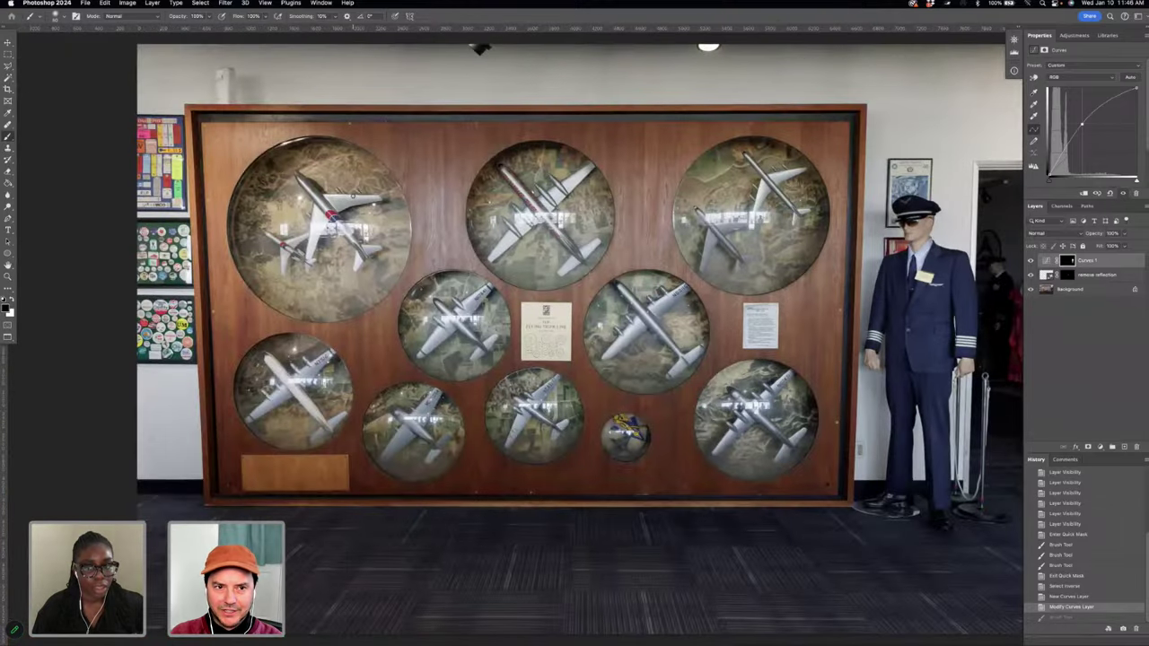
scroll(353, 194, up, 5)
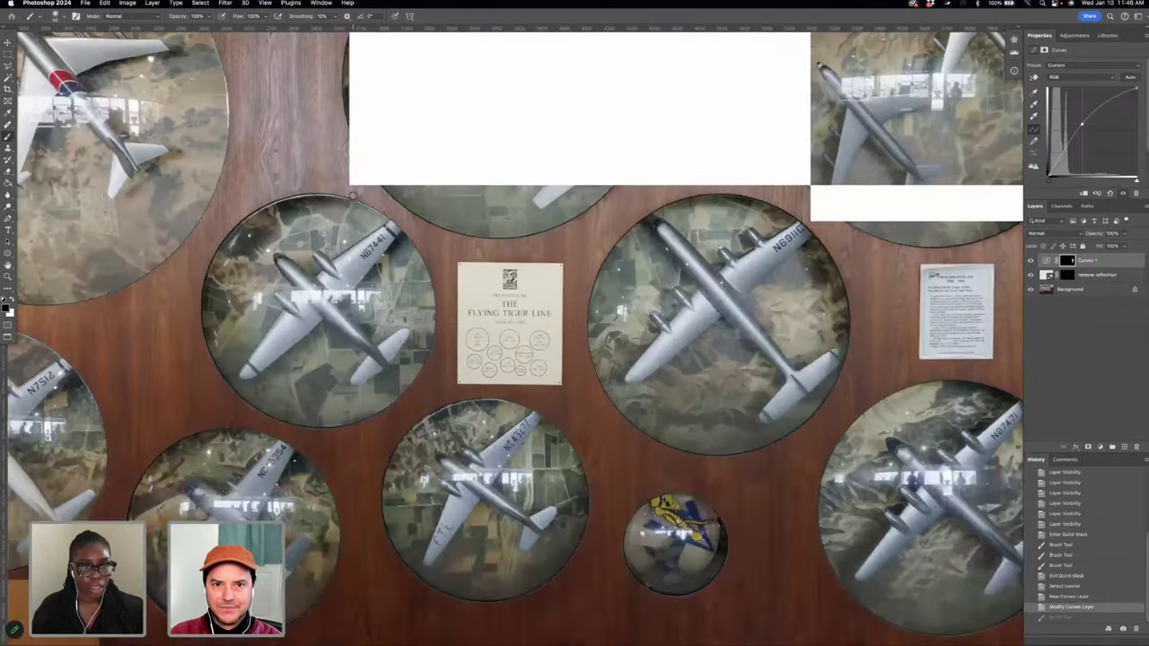
scroll(353, 194, up, 5)
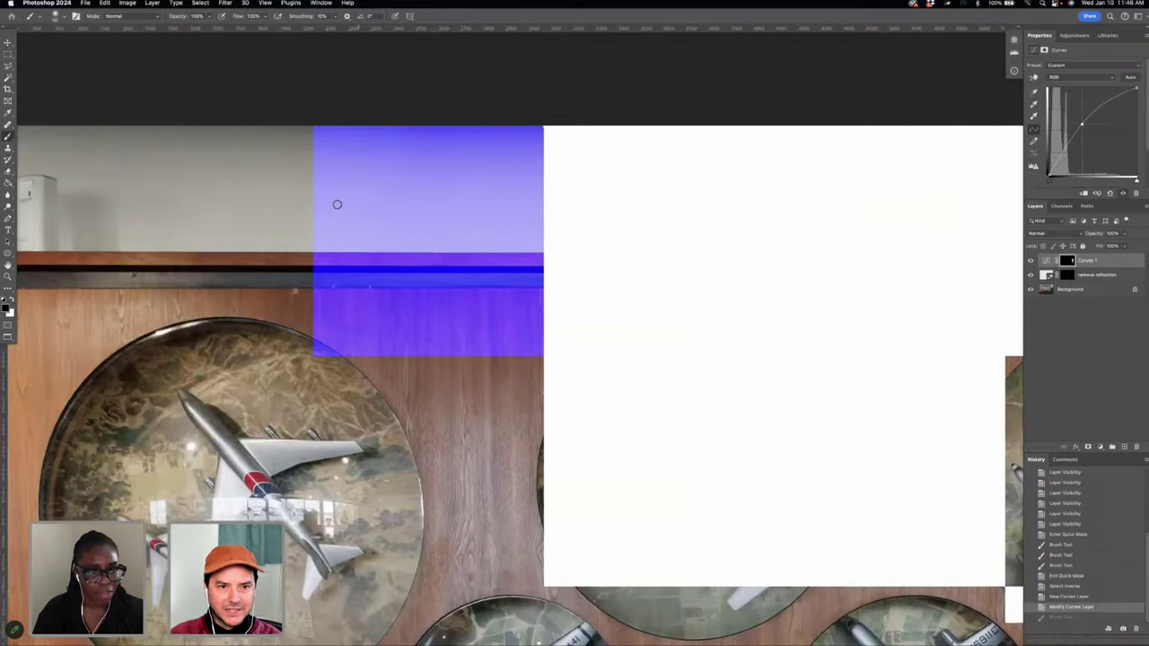
scroll(669, 336, down, 3)
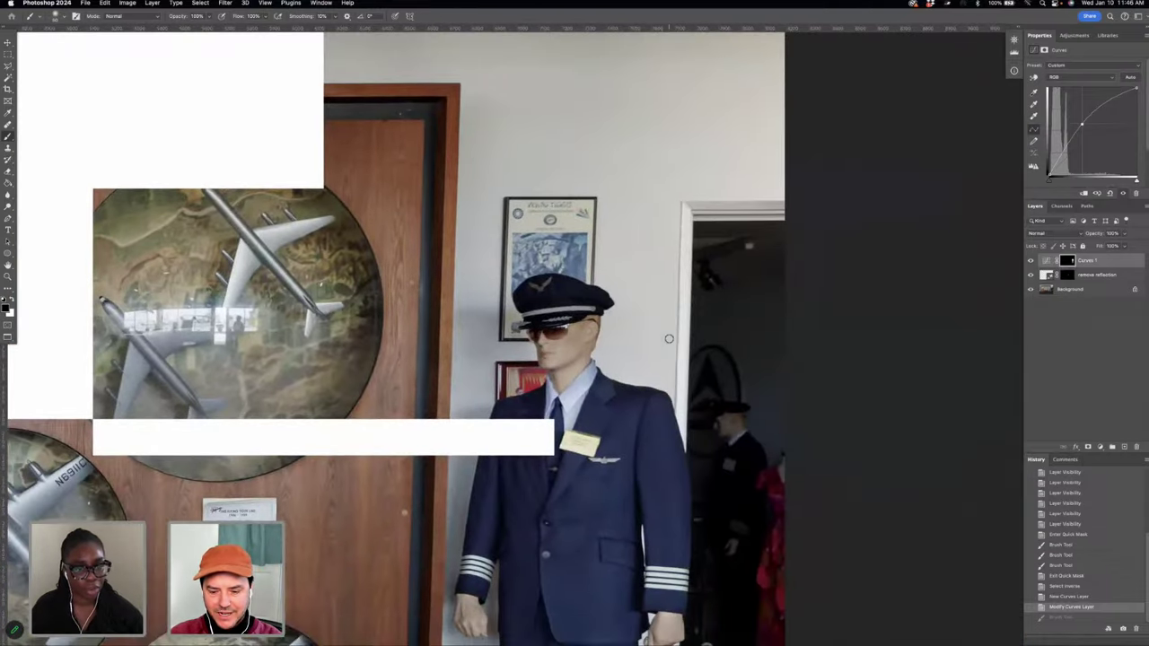
scroll(669, 339, up, 4)
scroll(668, 338, up, 2)
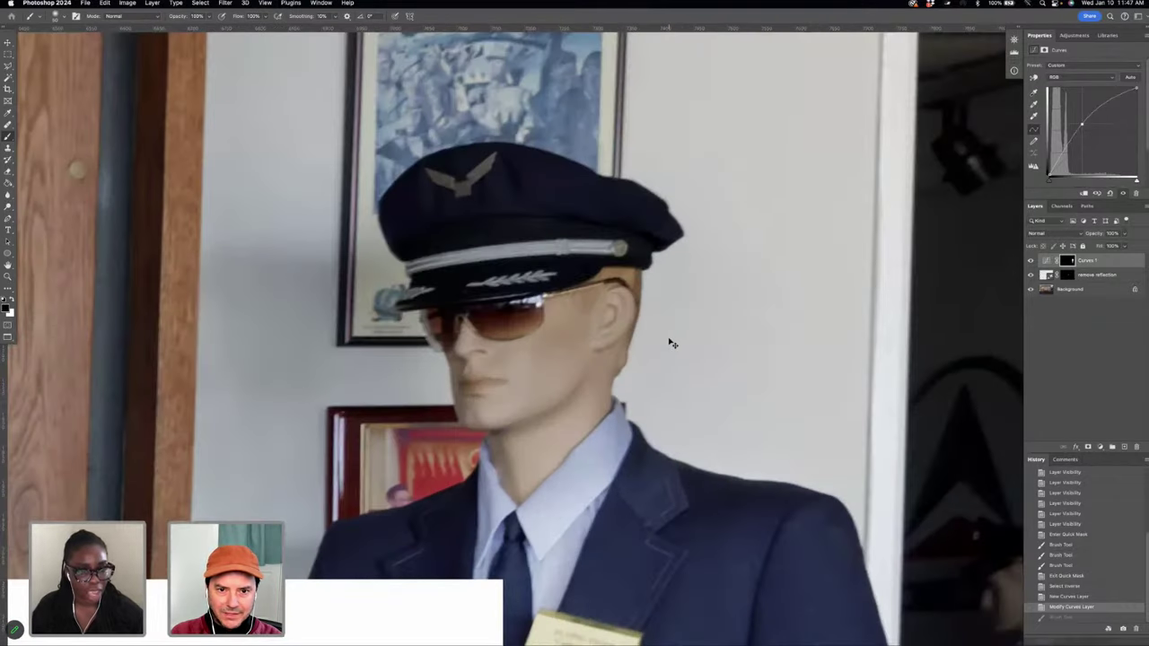
scroll(669, 338, down, 3)
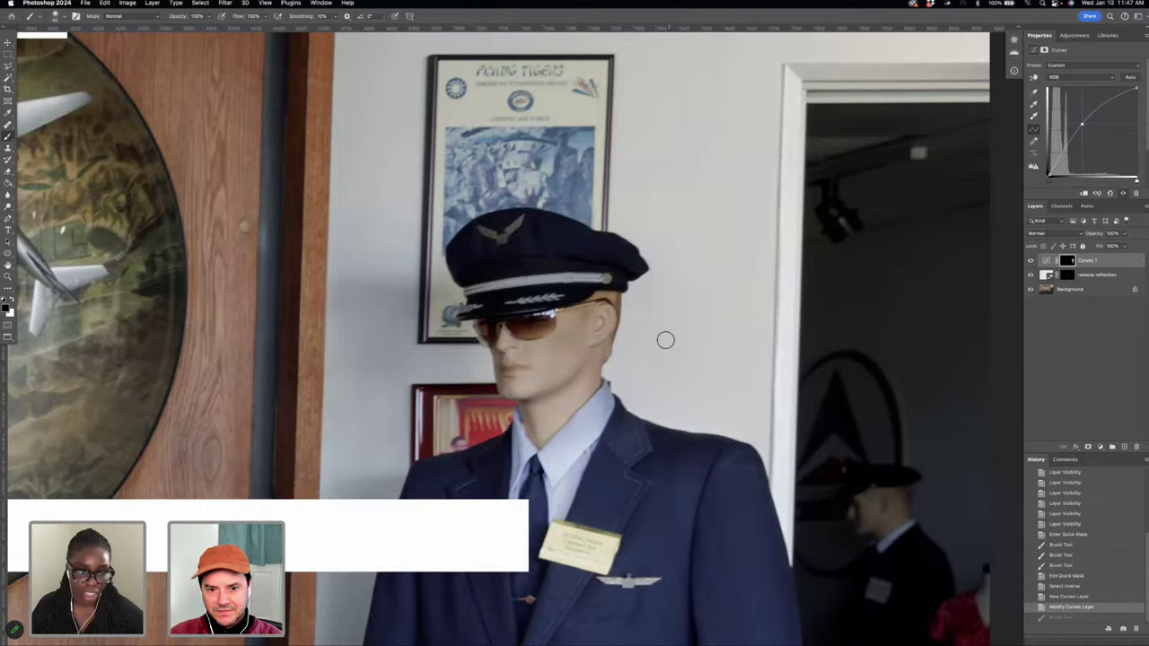
scroll(516, 440, down, 5)
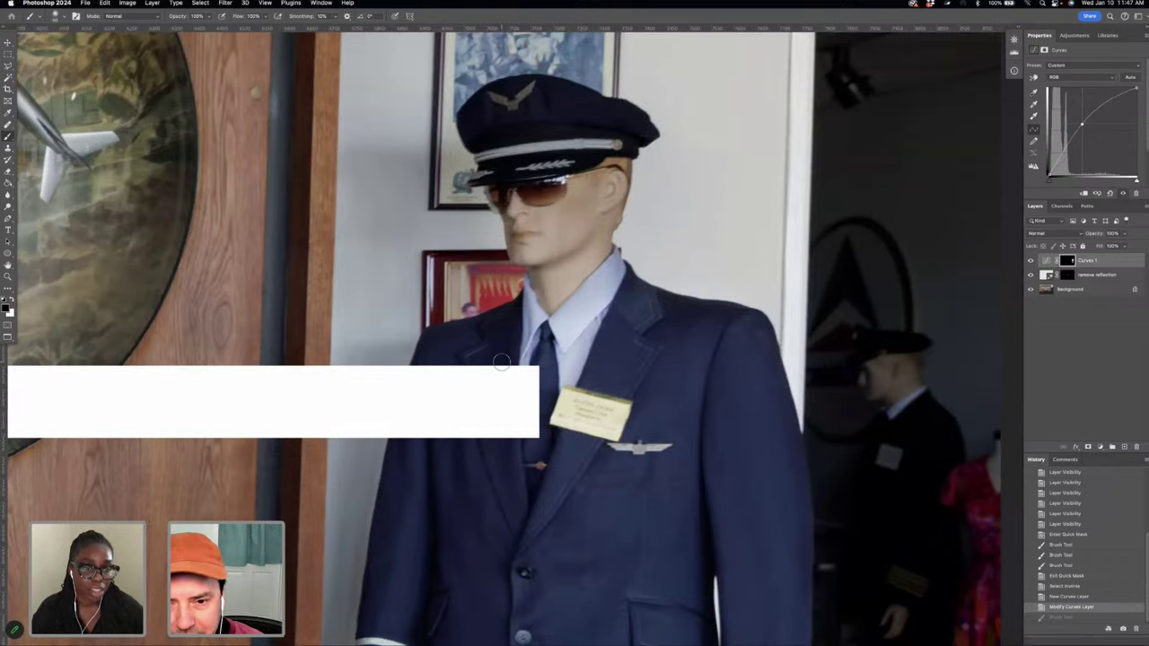
- Paint the Curves adjustment off the upper part of the mannequin's yellow name tag with a reduced-opacity black brush on the mask
scroll(505, 368, up, 8)
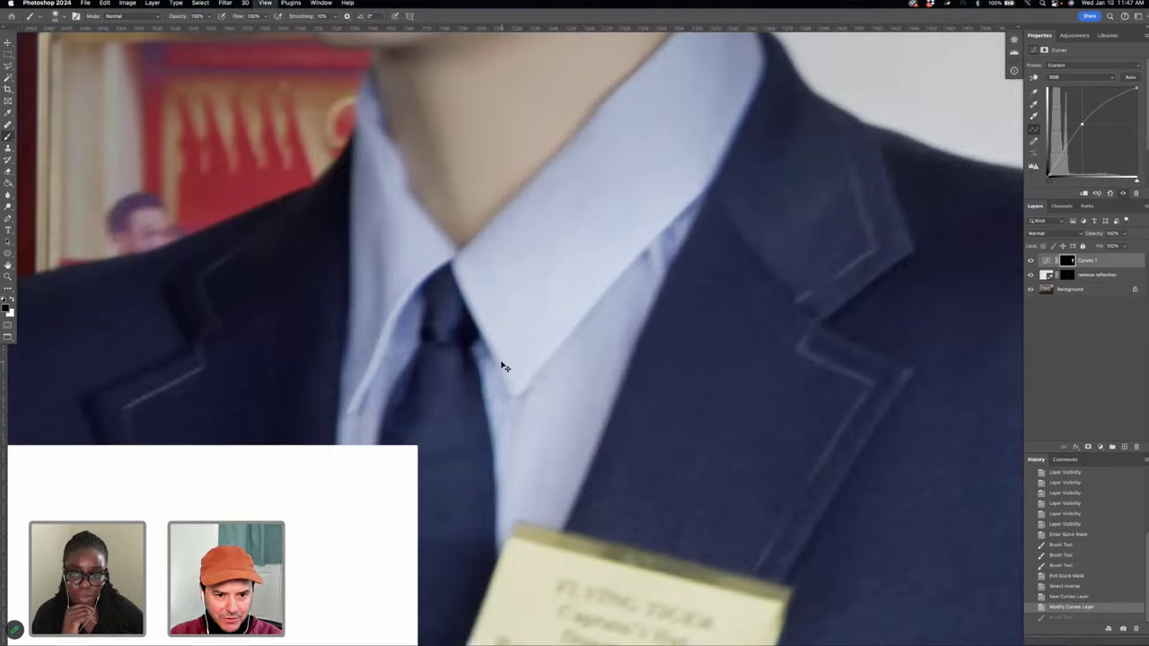
scroll(505, 368, up, 2)
scroll(503, 364, down, 6)
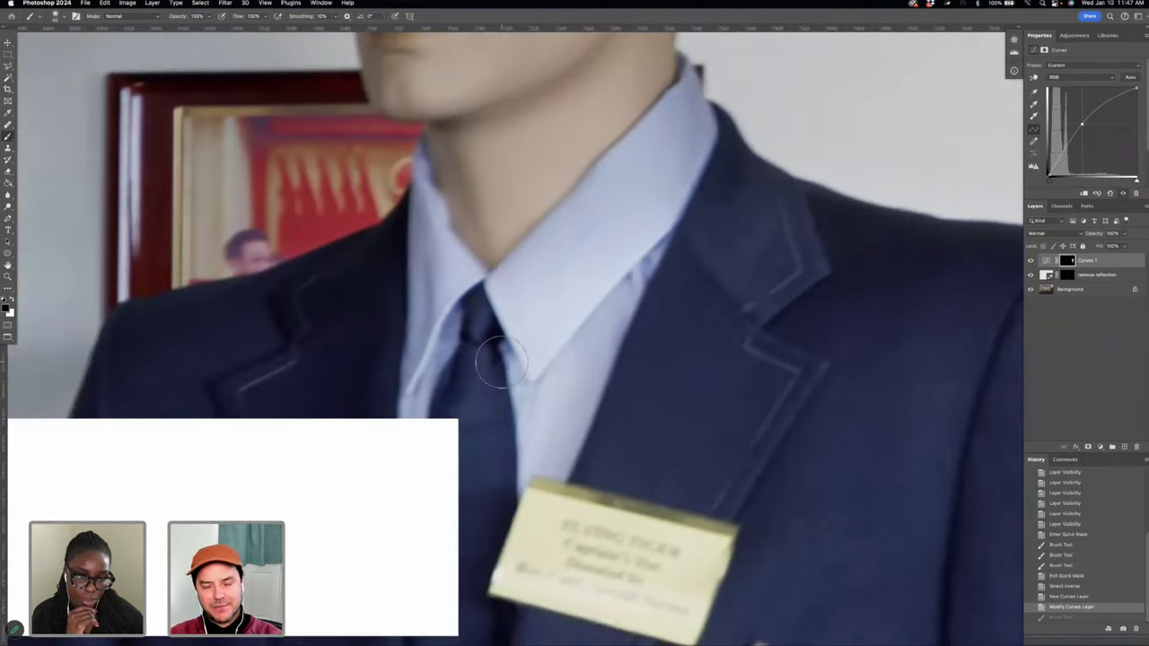
key(super+0)
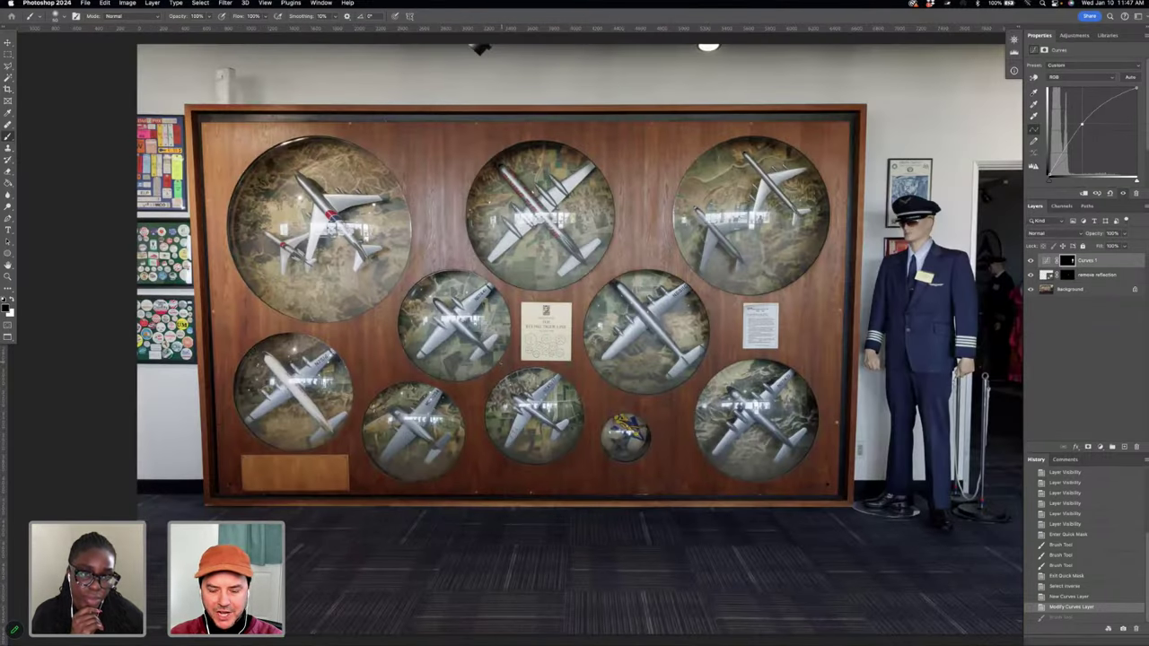
scroll(501, 365, up, 10)
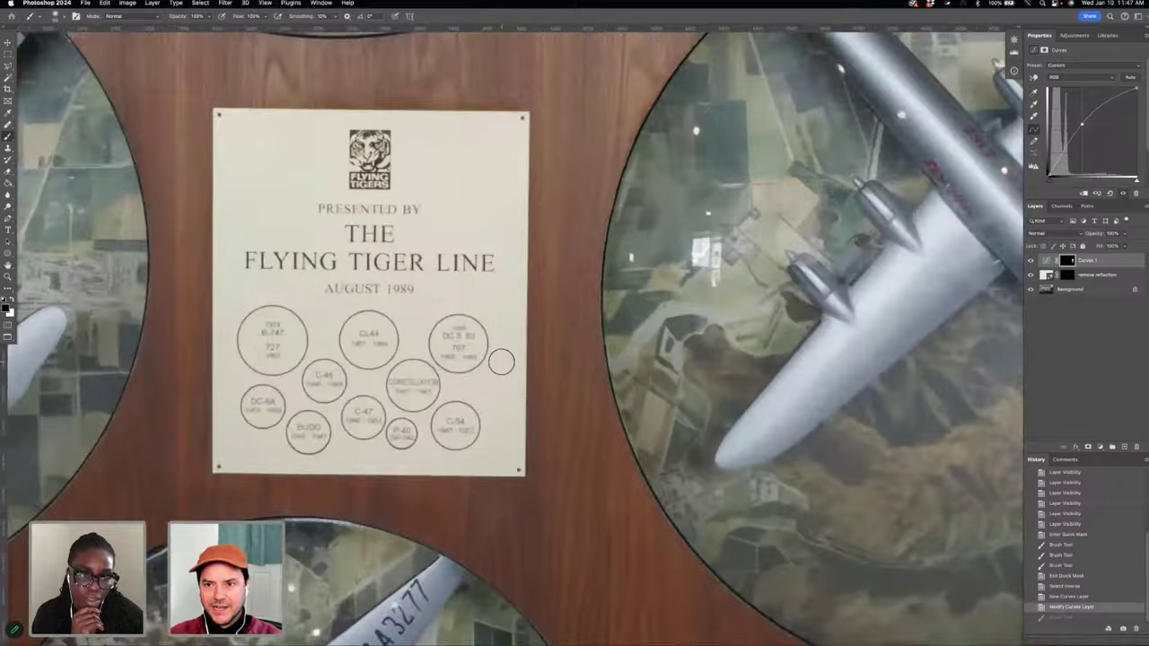
scroll(503, 359, right, 15)
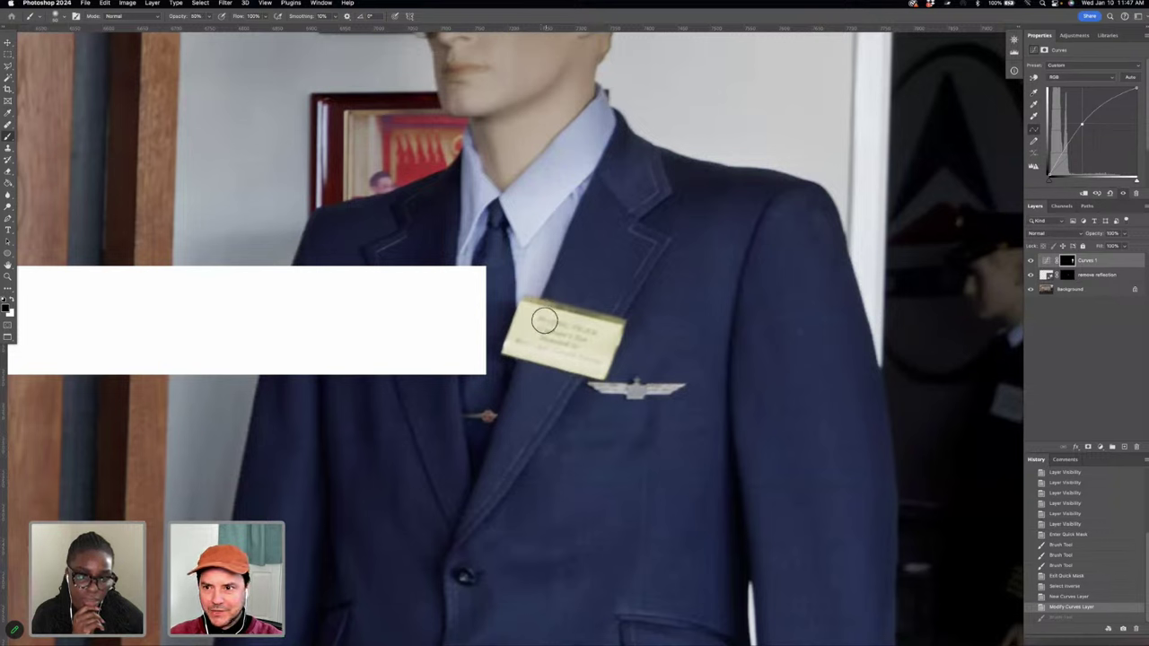
mouse_move(531, 316)
mouse_down()
mouse_move(588, 356)
mouse_move(614, 318)
mouse_move(539, 313)
mouse_move(520, 344)
mouse_move(564, 356)
mouse_move(587, 356)
mouse_move(599, 331)
mouse_move(534, 316)
mouse_move(527, 327)
mouse_move(529, 310)
mouse_move(516, 345)
mouse_move(588, 360)
mouse_move(610, 332)
mouse_move(551, 329)
mouse_move(593, 316)
mouse_up()
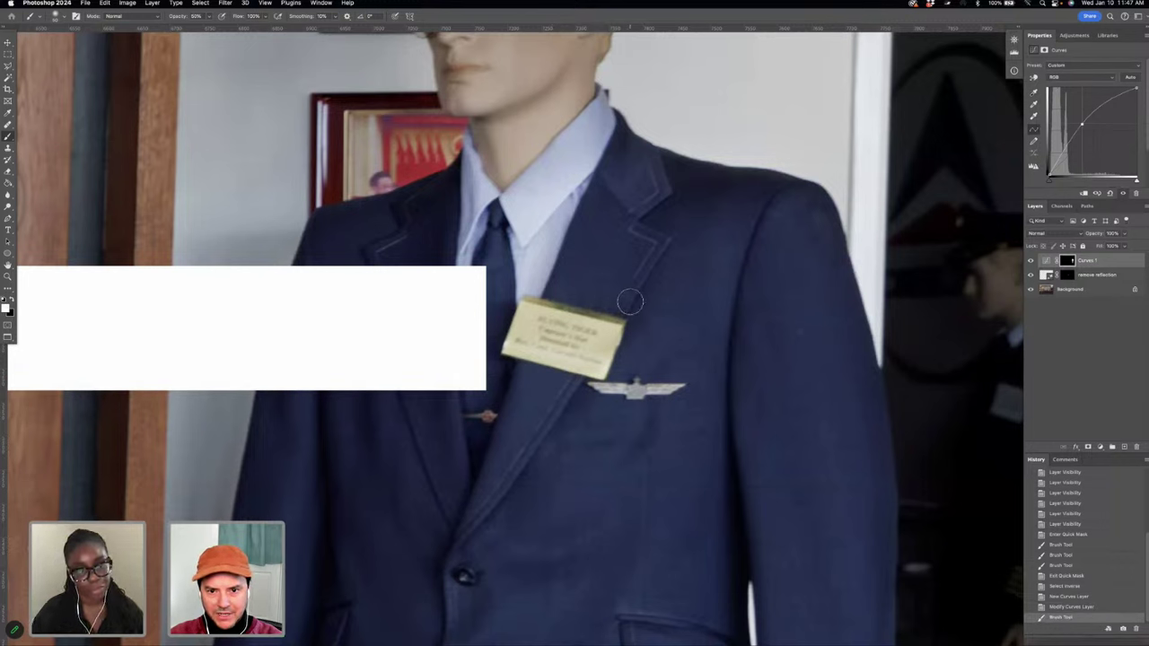
- Refine the Curves mask around the name tag, restoring the jacket beside its upper corner in white and masking the tag's lower part in black
click(630, 303)
click(632, 302)
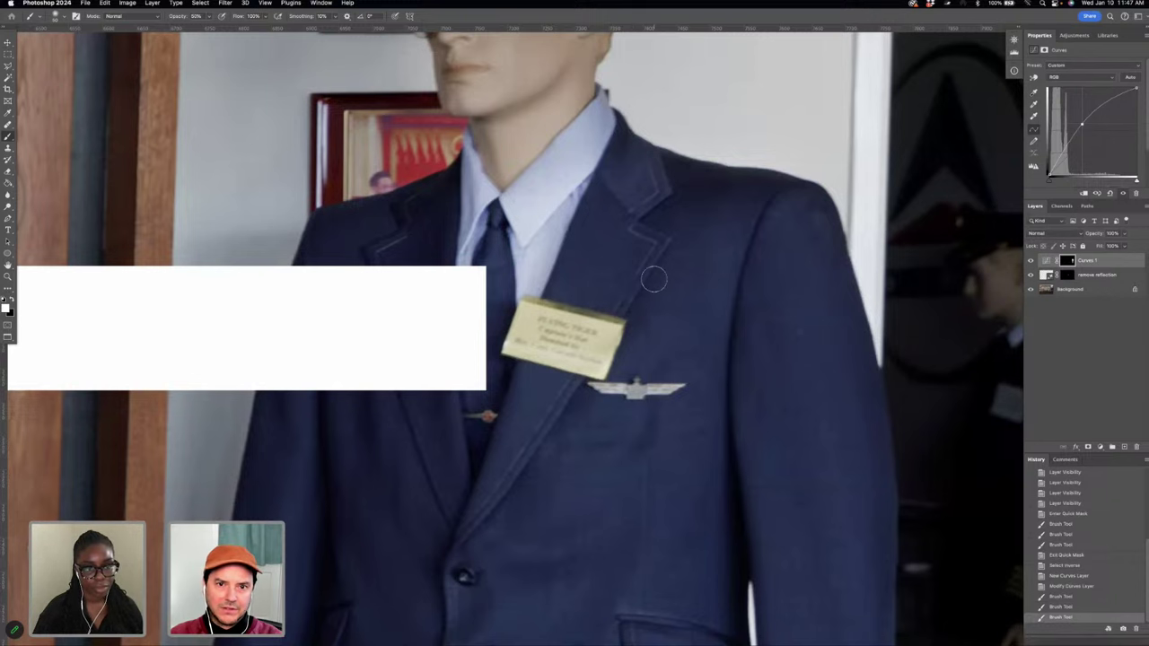
scroll(632, 302, up, 3)
scroll(654, 278, right, 3)
scroll(654, 277, down, 5)
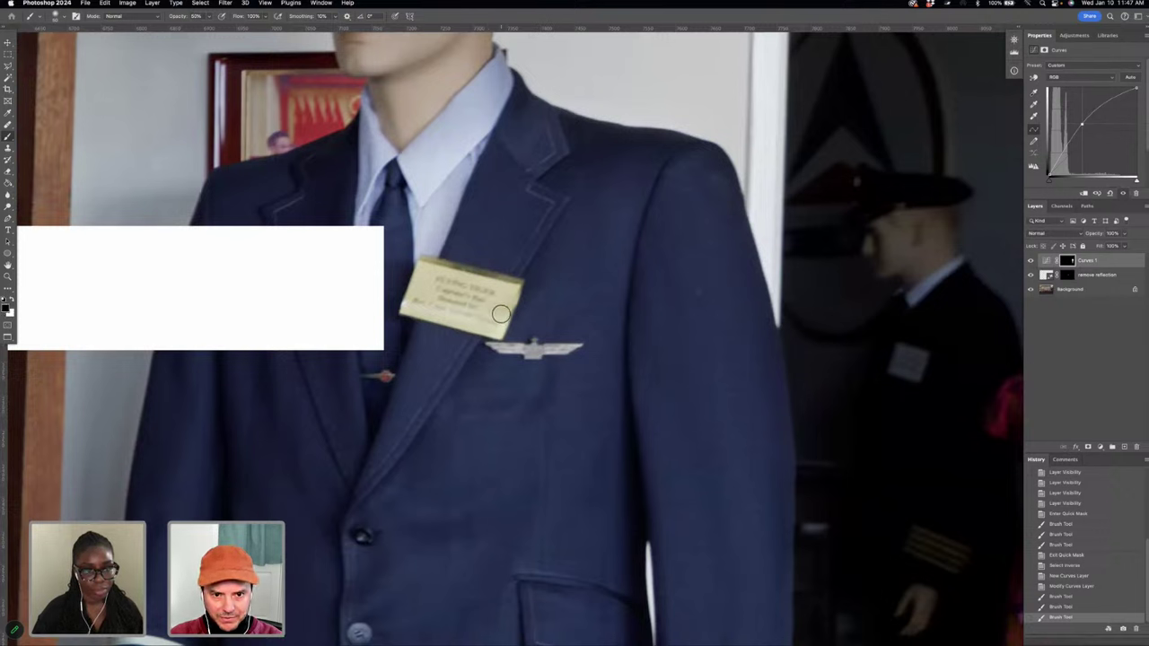
mouse_move(497, 329)
mouse_down()
mouse_move(408, 304)
mouse_move(428, 273)
mouse_move(490, 288)
mouse_move(502, 318)
mouse_move(488, 324)
mouse_up()
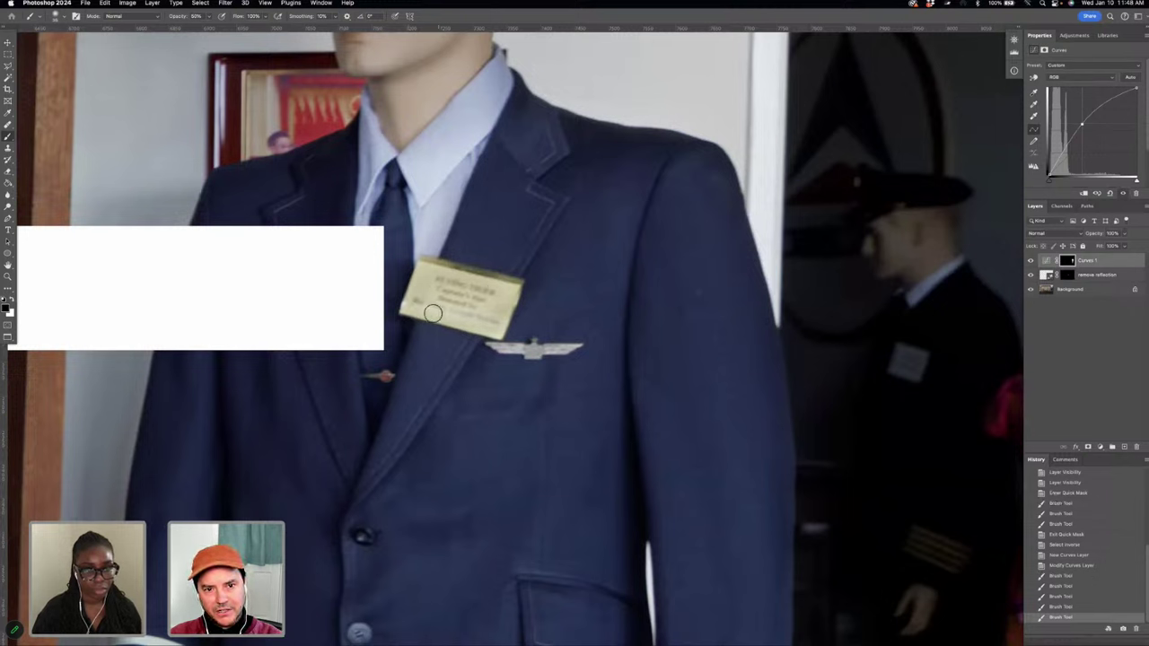
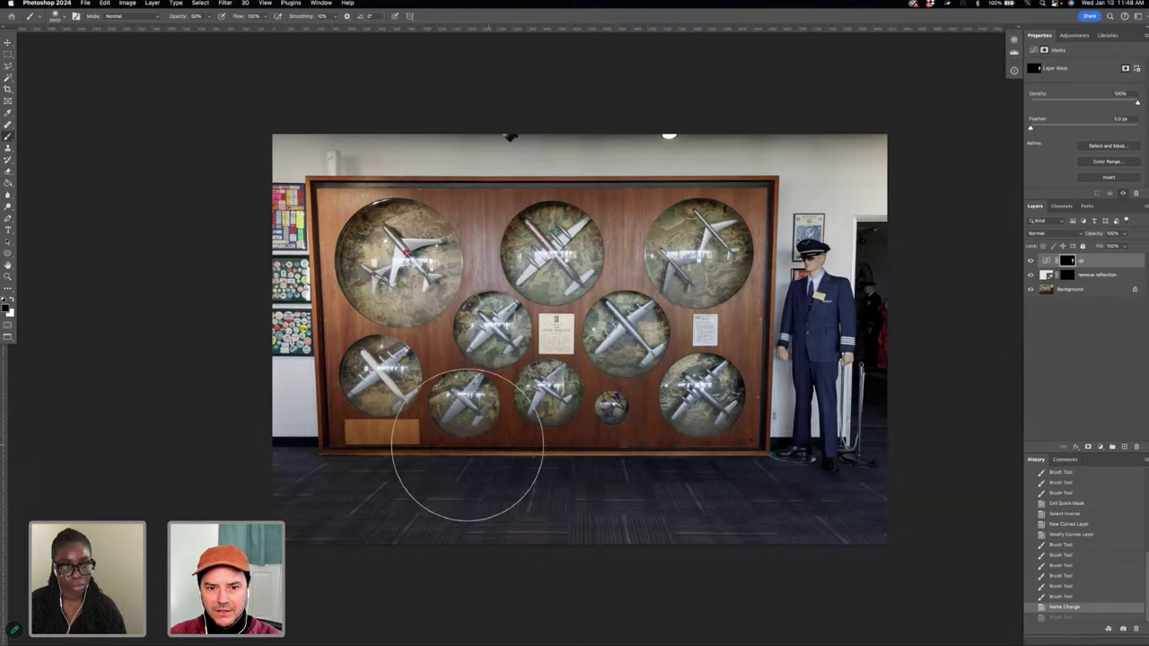
- Extend the Curves brightening across the carpet below the display by painting its layer mask white with a very large soft brush
key(x)
click(614, 429)
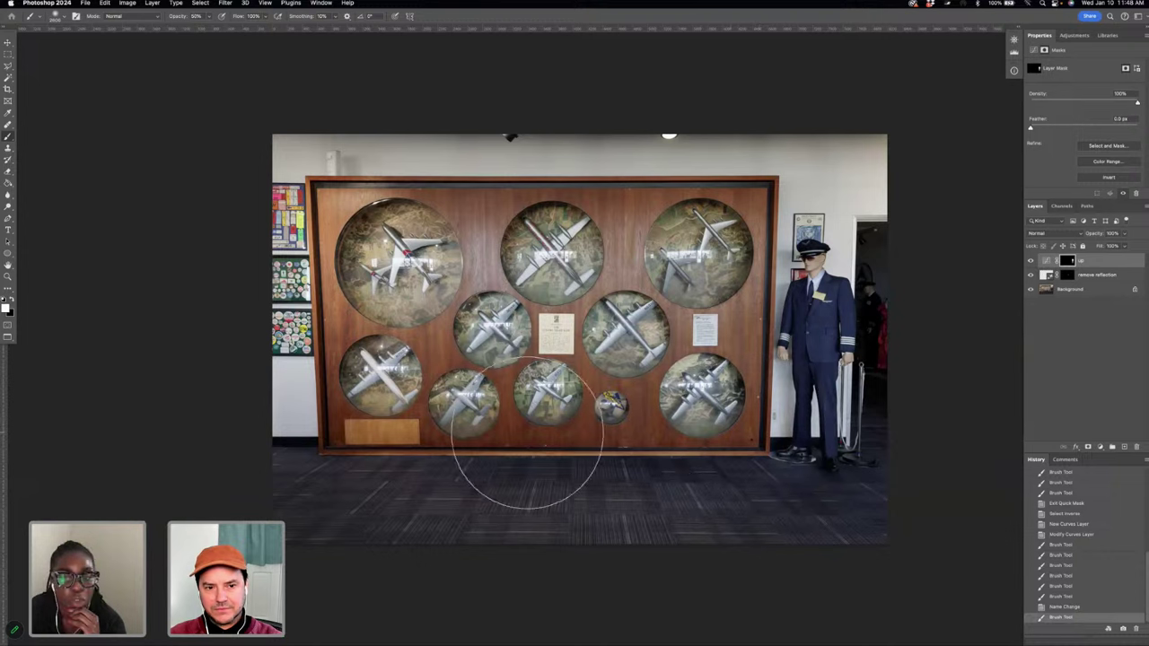
click(345, 443)
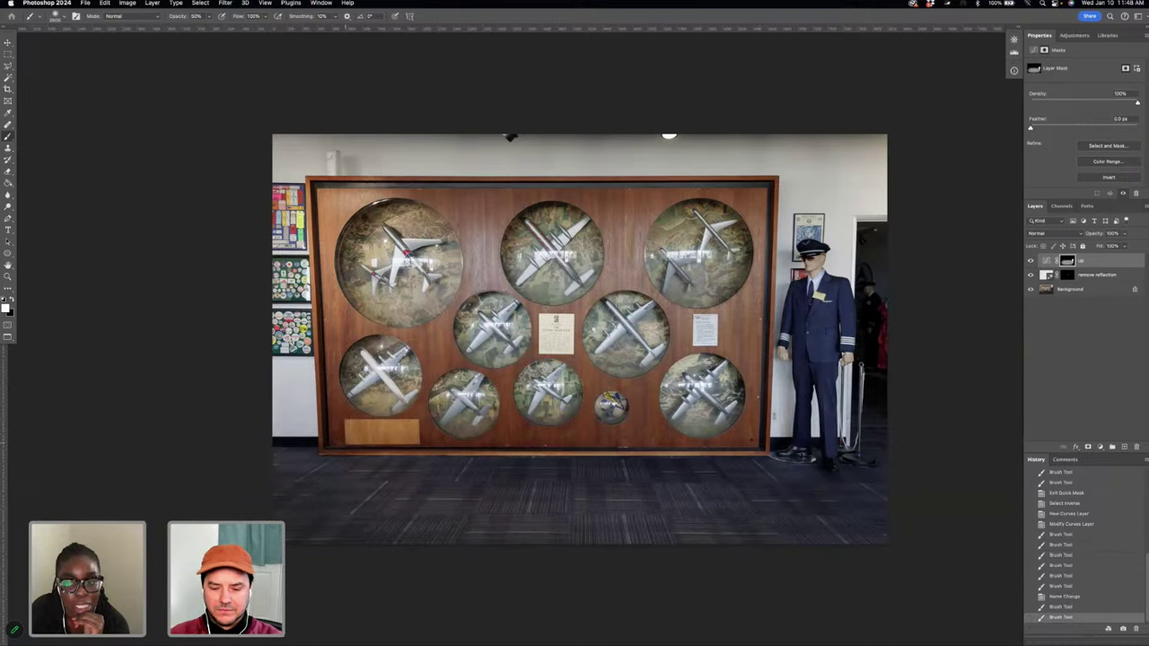
- Examine the airplane domes, especially the upper-right one, and the mannequin at several magnifications and within the whole photo
key(super+minus)
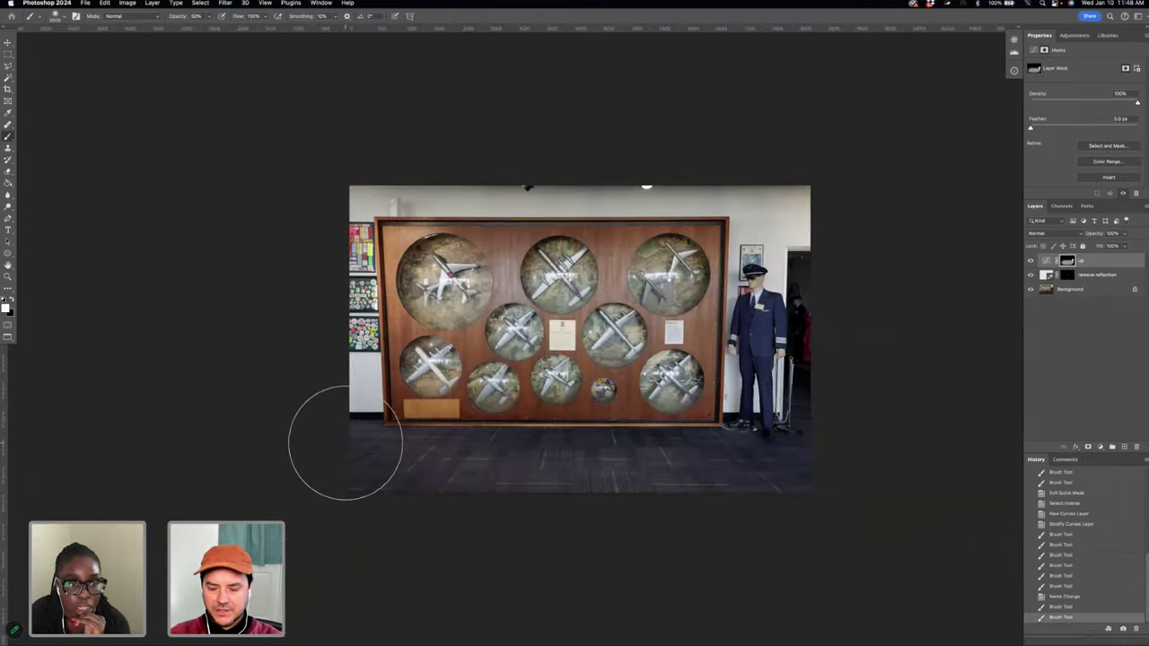
key(super+plus)
key(super+plus)
key(super+plus)
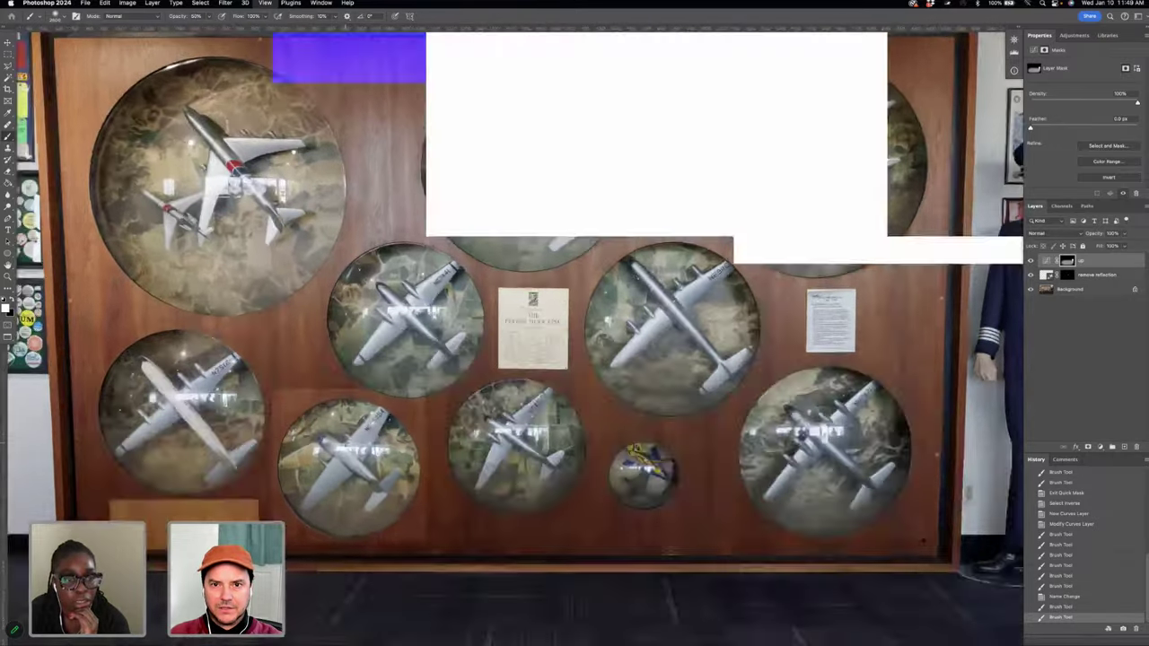
key(super+plus)
key(super+minus)
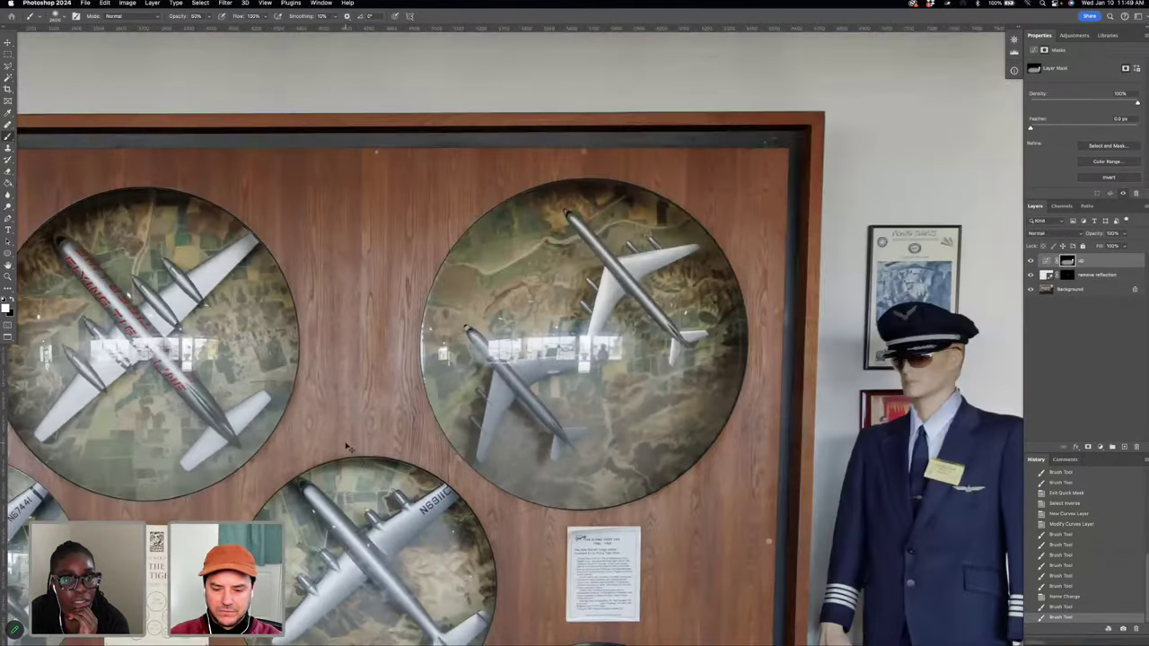
key(super+plus)
key(super+plus)
key(super+minus)
key(super+minus)
key(super+minus)
key(super+minus)
key(super+minus)
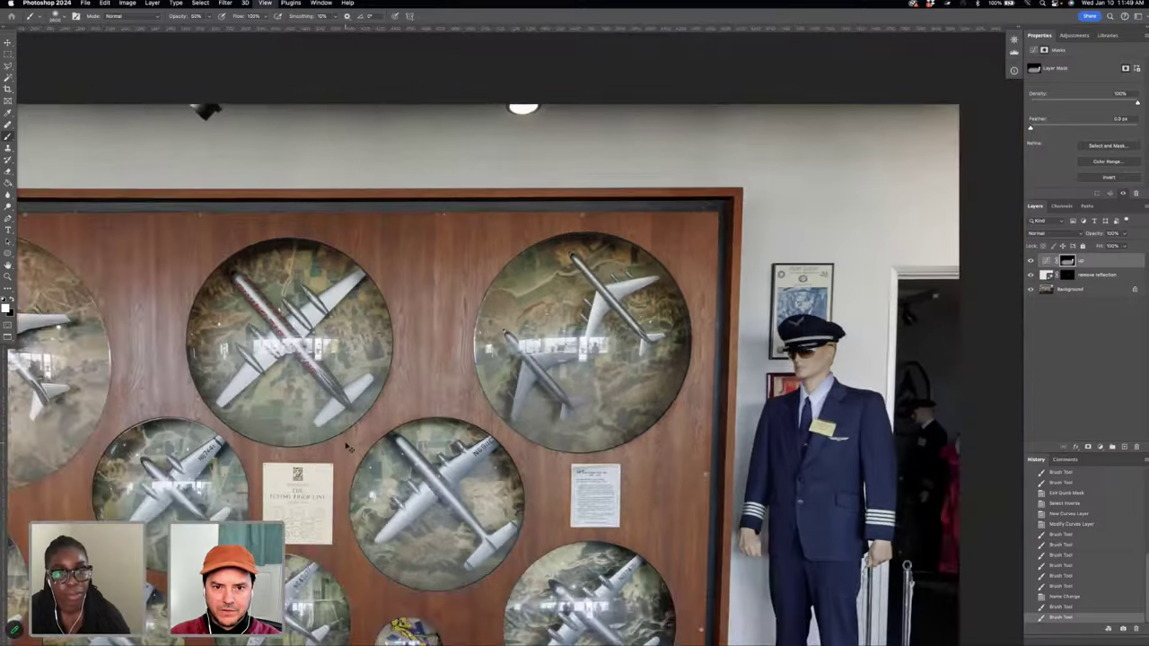
key(super+plus)
key(super+plus)
key(super+plus)
key(super+plus)
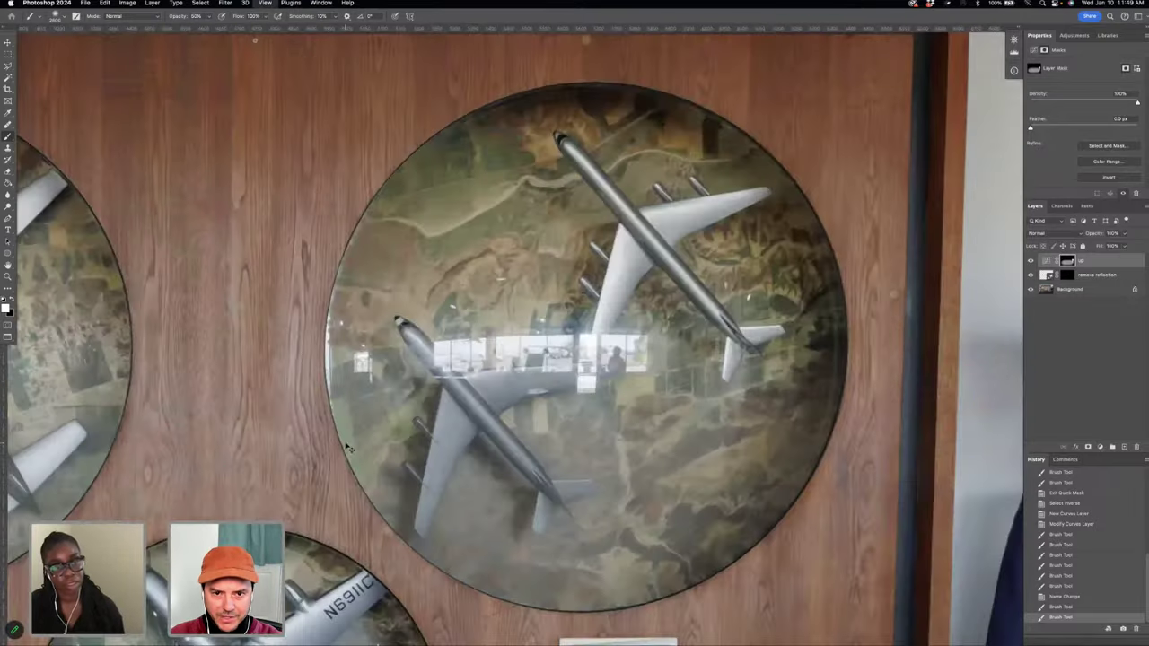
key(super+minus)
key(super+minus)
key(super+minus)
key(super+minus)
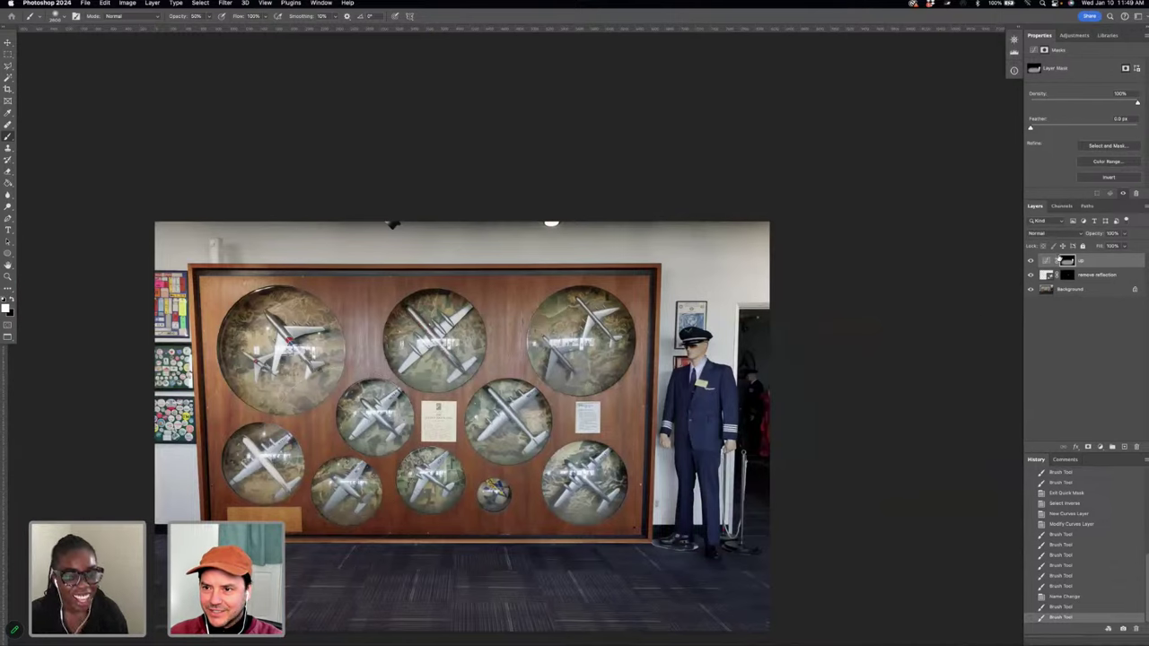
- Select the remove reflection generative layer and inspect the domes and central plaque both up close and in the full photo
click(1048, 274)
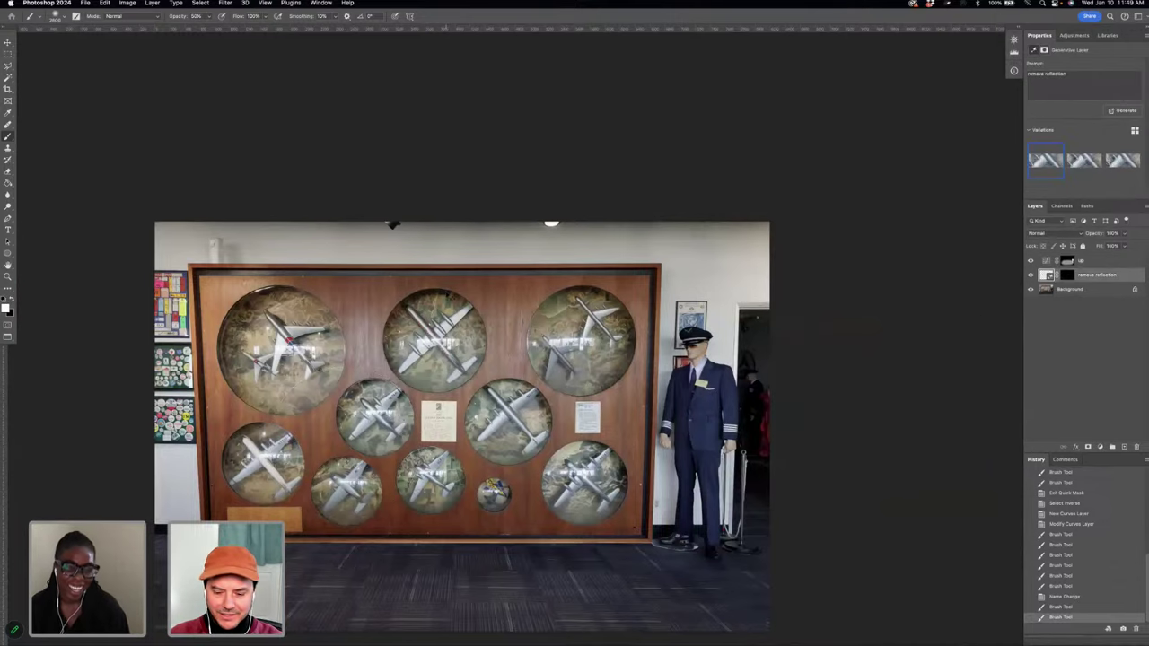
key(super+plus)
key(super+plus)
key(super+plus)
key(super+plus)
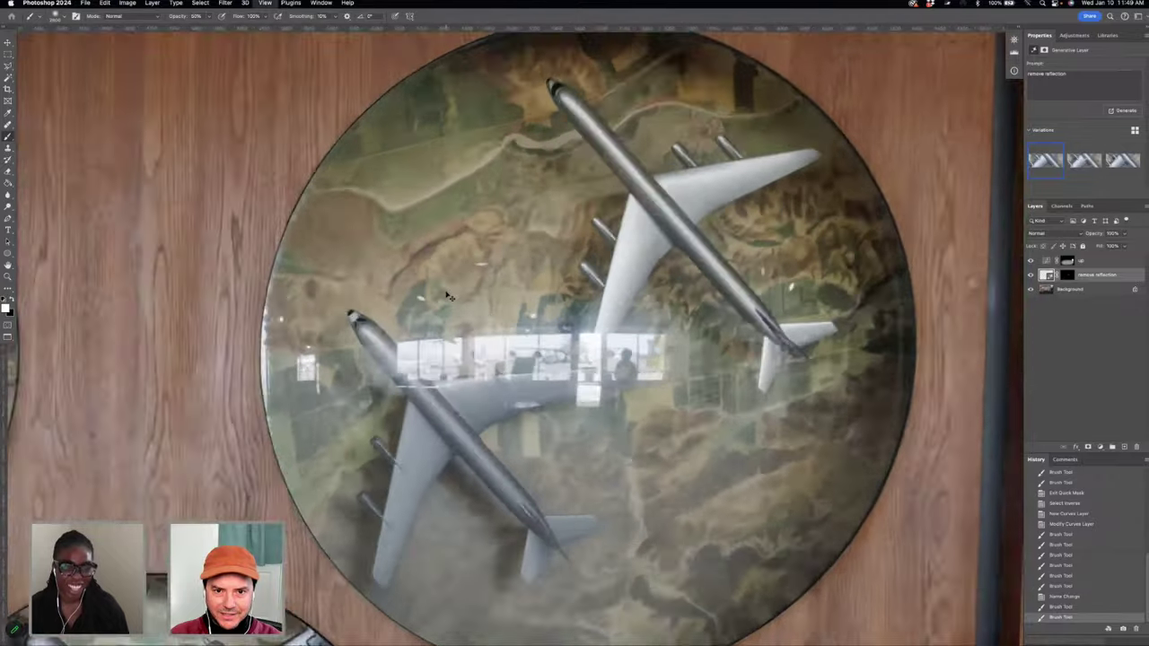
key(super+minus)
key(super+minus)
key(super+minus)
key(super+minus)
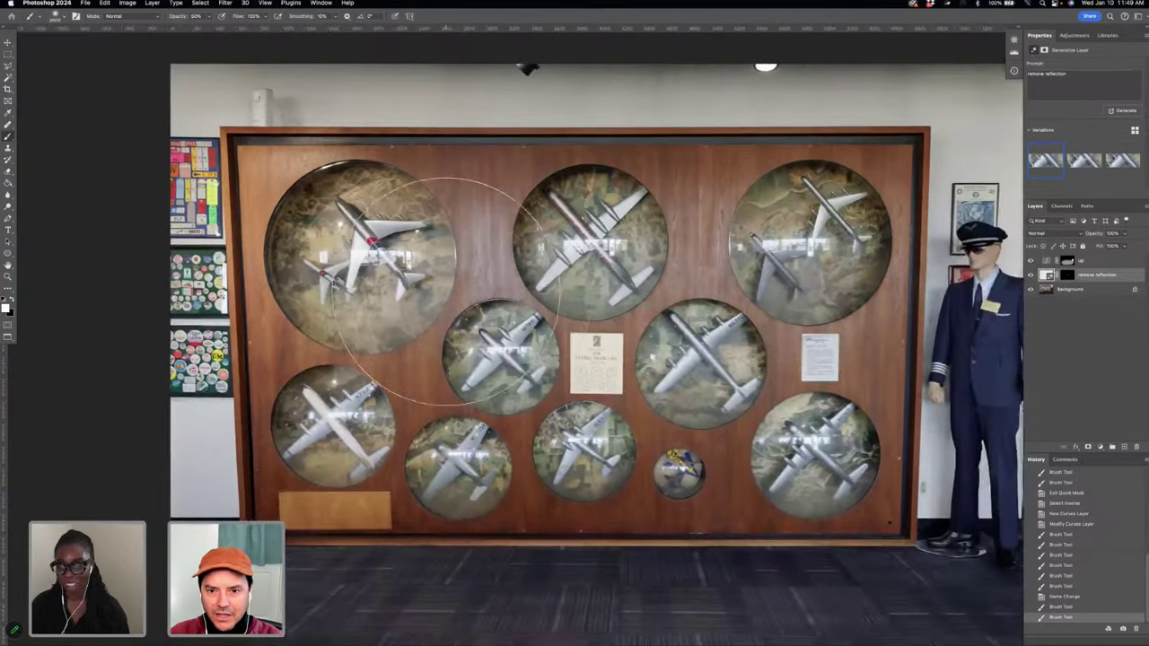
key(super+plus)
key(super+plus)
key(super+plus)
key(super+plus)
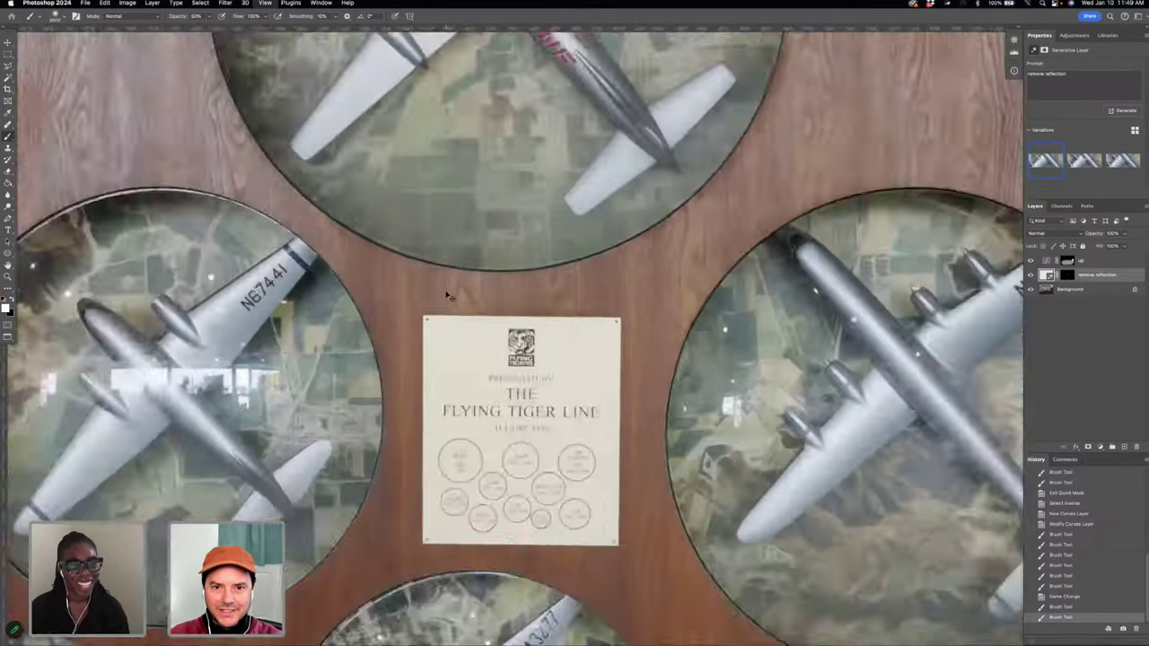
key(super+minus)
key(super+minus)
key(super+minus)
key(super+minus)
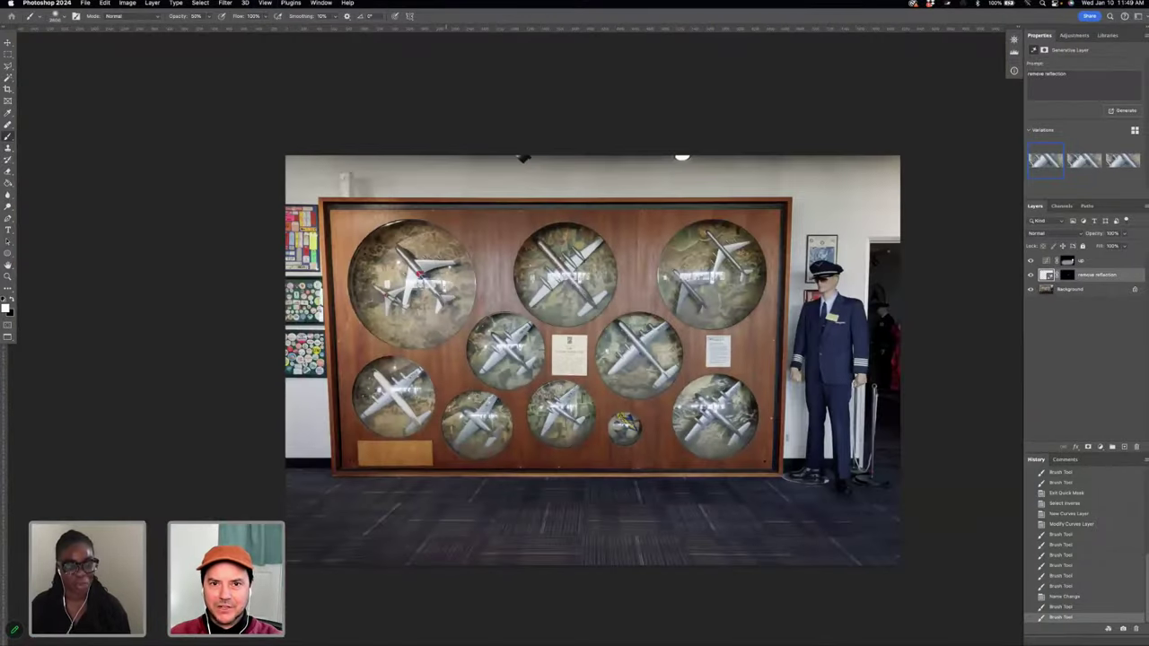
- Place two horizontal and two vertical guides along the upper, lower, left and right edges of the wooden display frame
scroll(567, 354, up, 2)
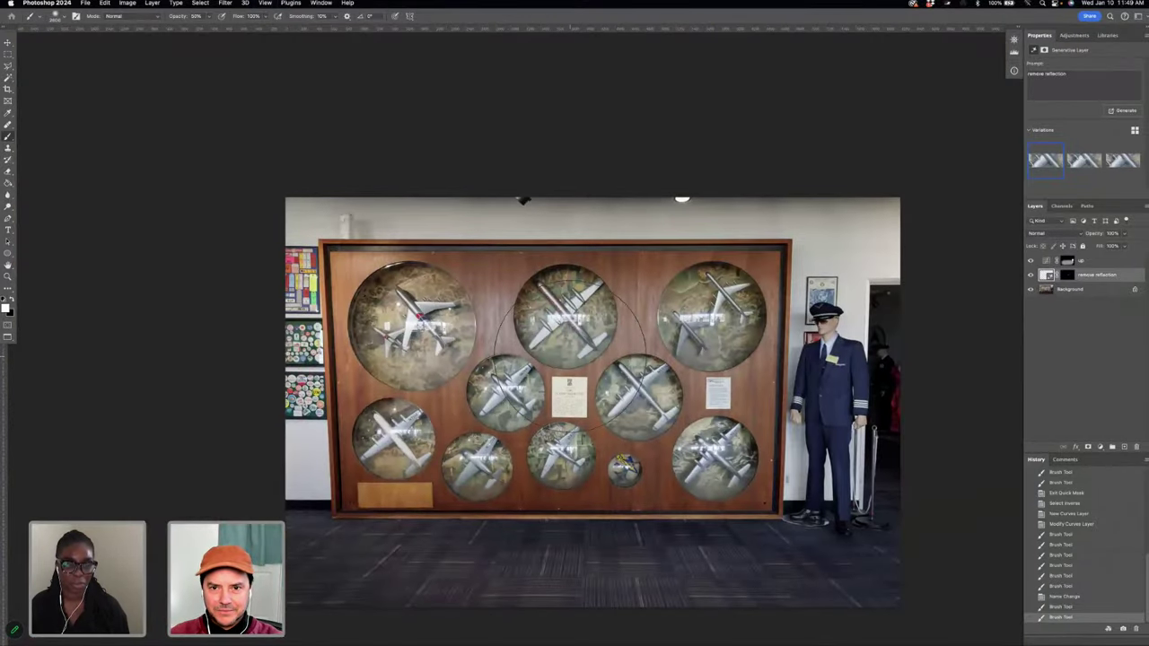
scroll(718, 431, down, 2)
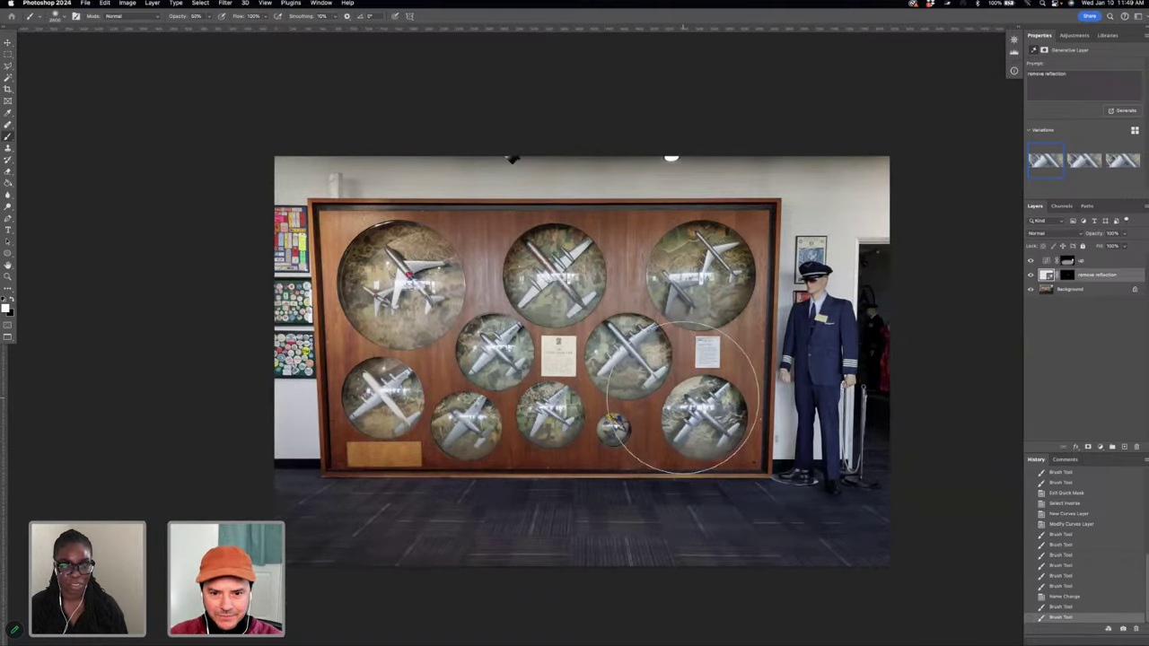
scroll(700, 404, left, 1)
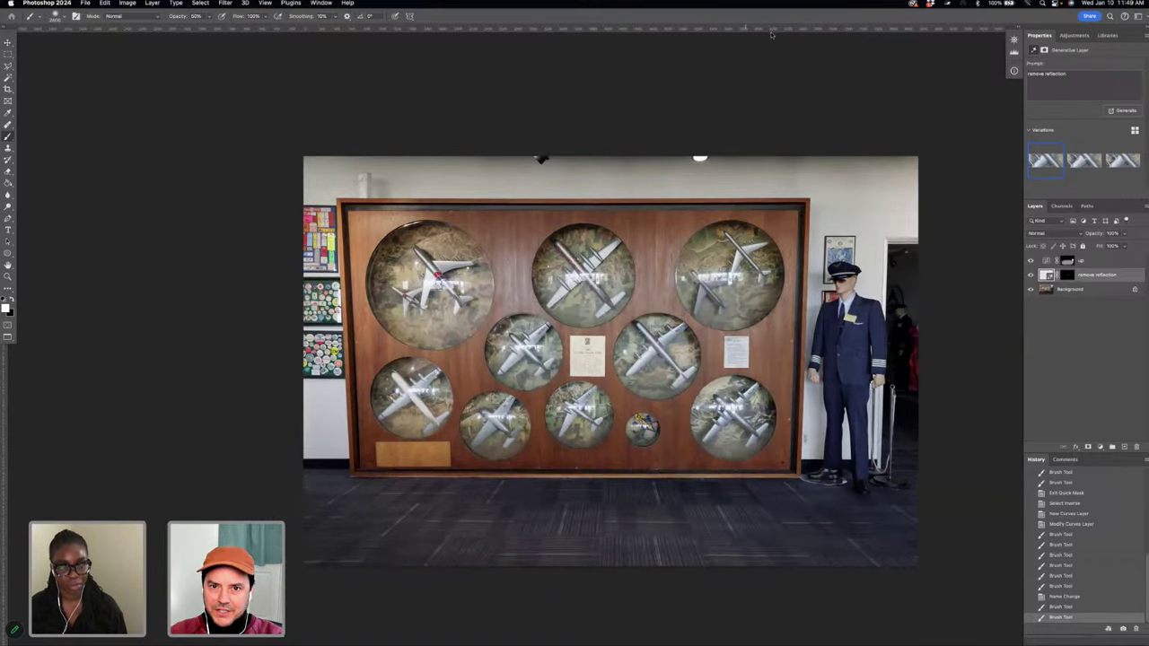
drag(771, 31, 729, 197)
drag(18, 404, 337, 409)
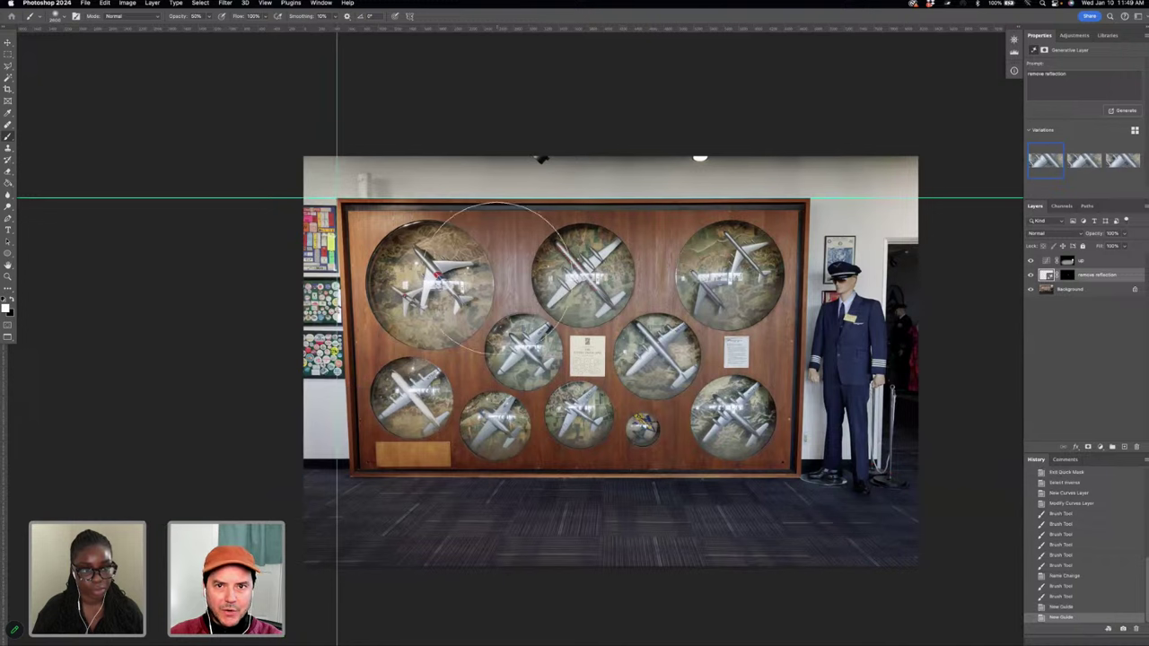
drag(776, 29, 704, 471)
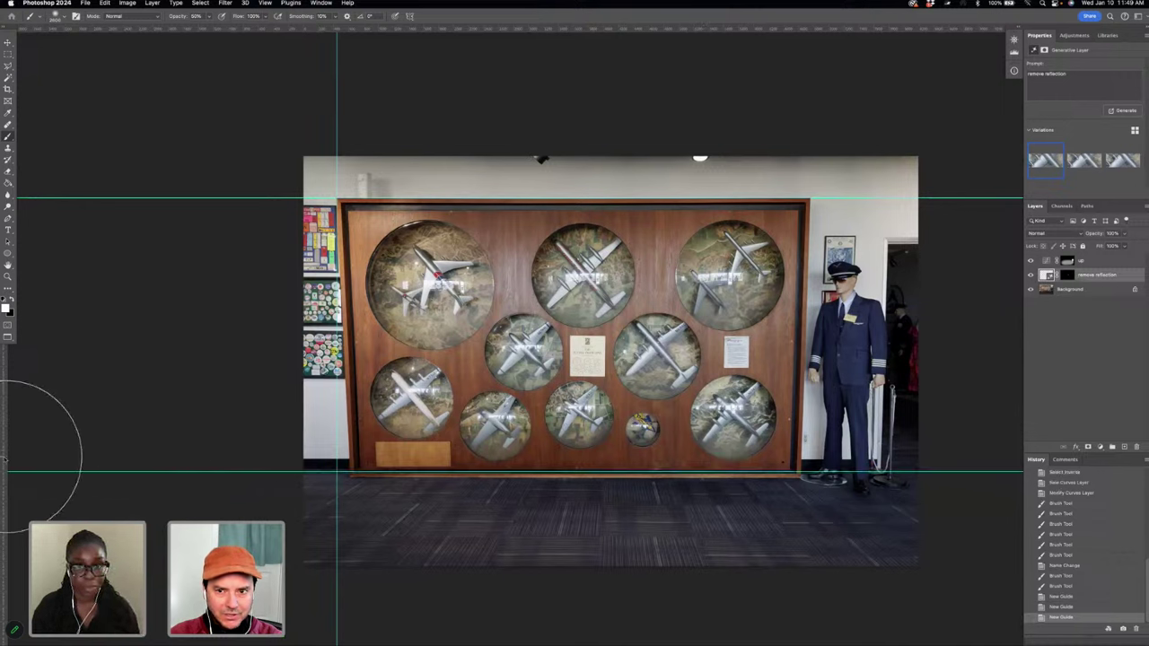
drag(4, 464, 808, 383)
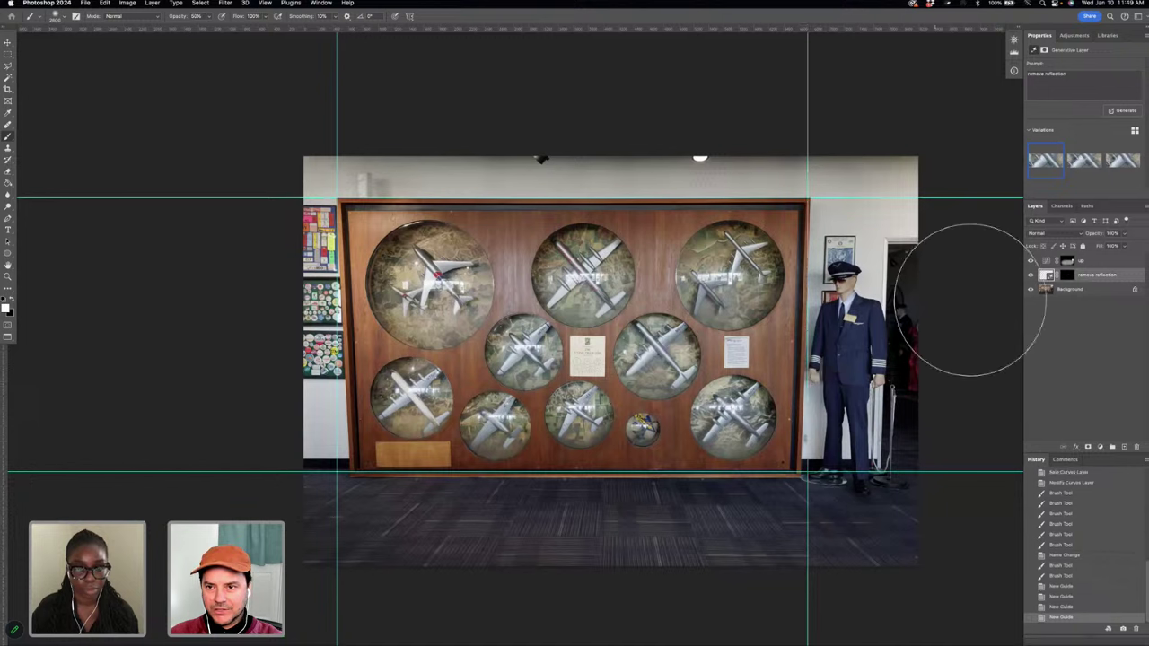
- Convert the locked Background of the airplane display photo into a regular editable layer with the default settings
double_click(1069, 290)
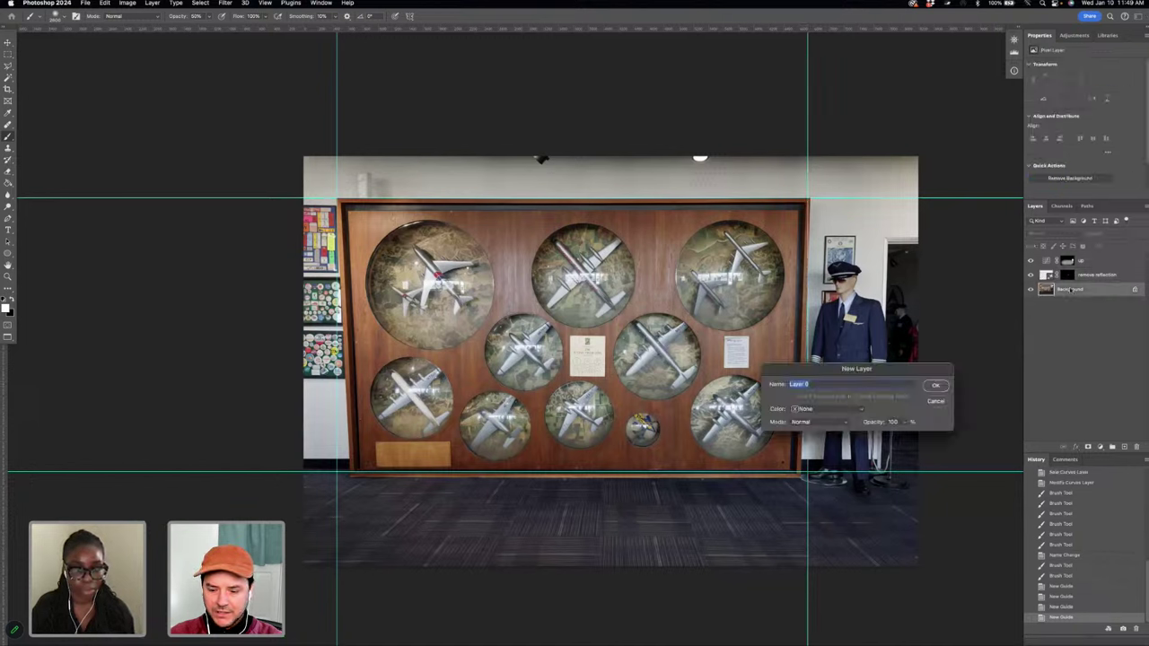
key(Return)
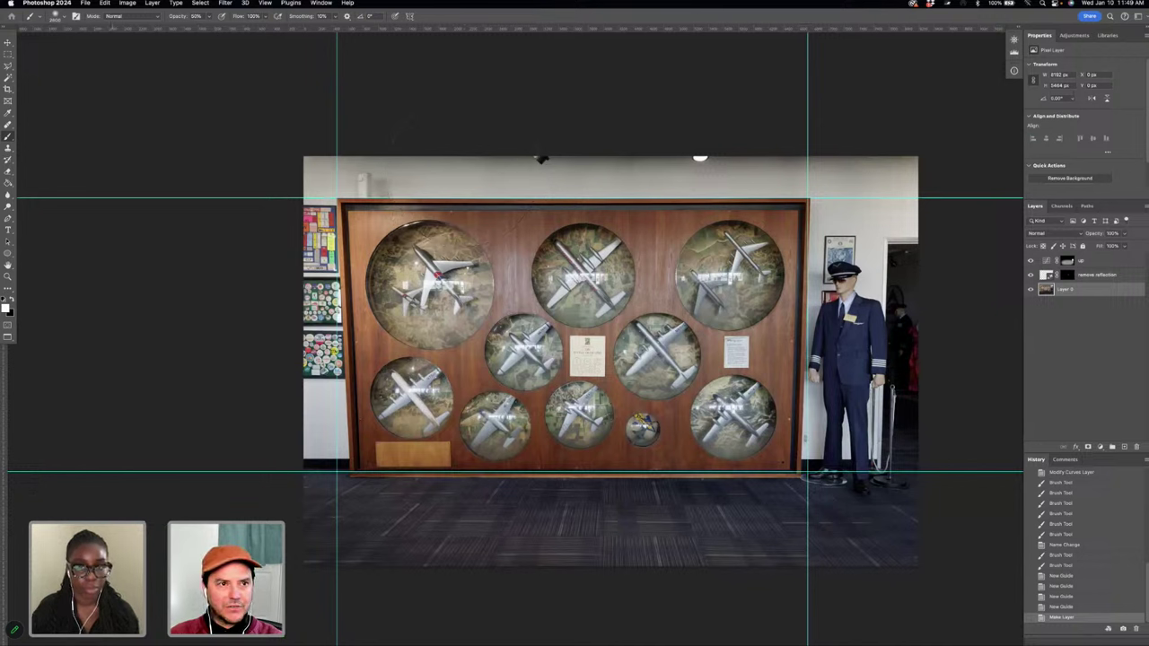
- Distort the photo layer by its four corners until the wooden display frame lines up with the guides, and hide the guides
click(104, 3)
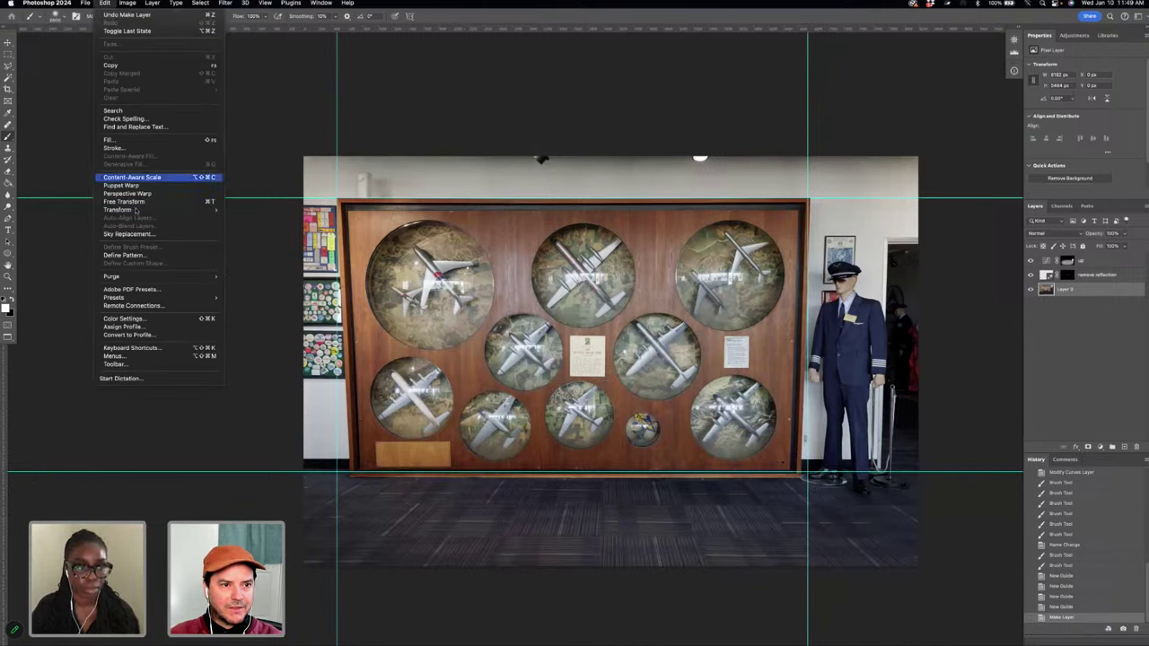
mouse_move(136, 210)
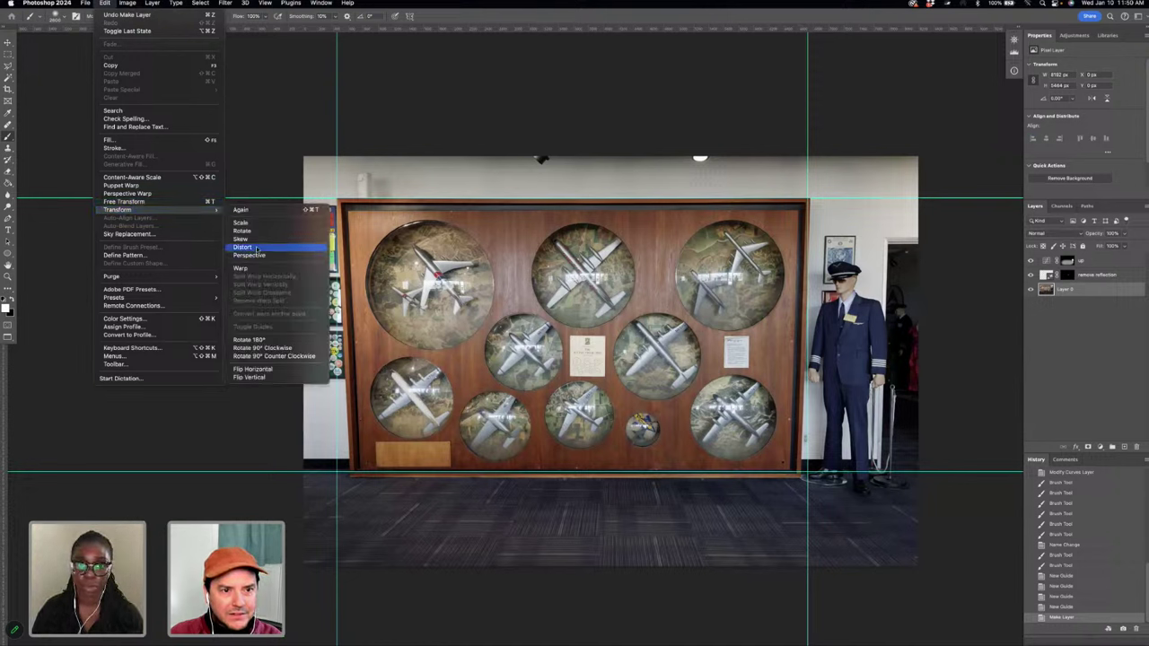
click(257, 249)
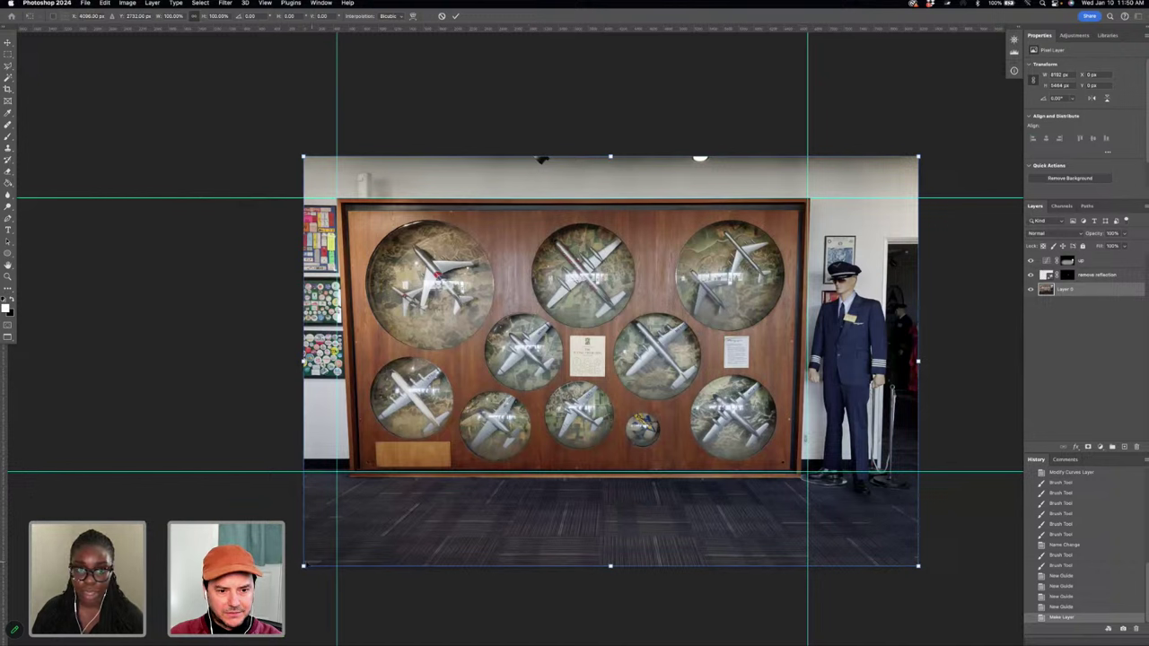
drag(303, 567, 281, 566)
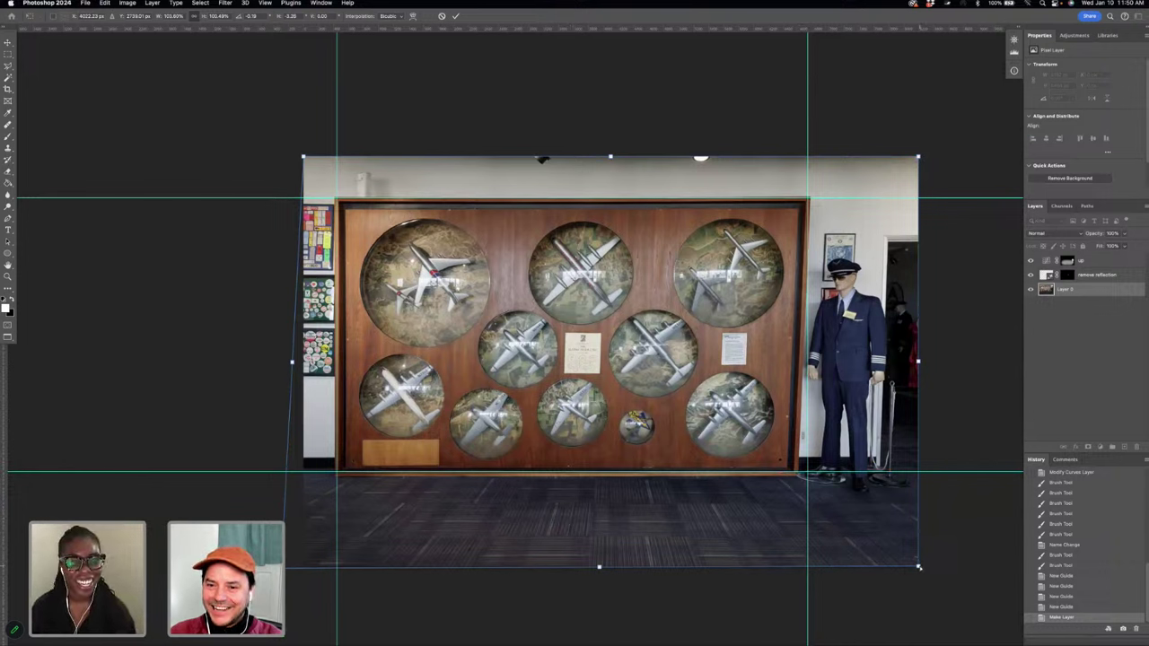
drag(919, 567, 934, 572)
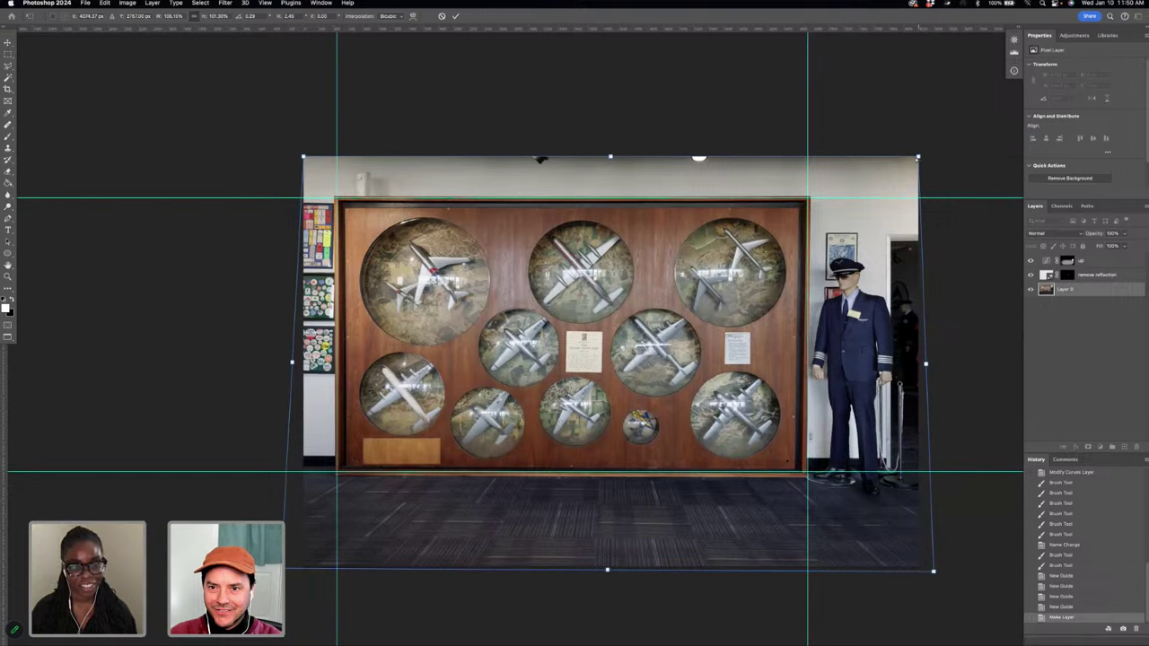
drag(917, 157, 916, 158)
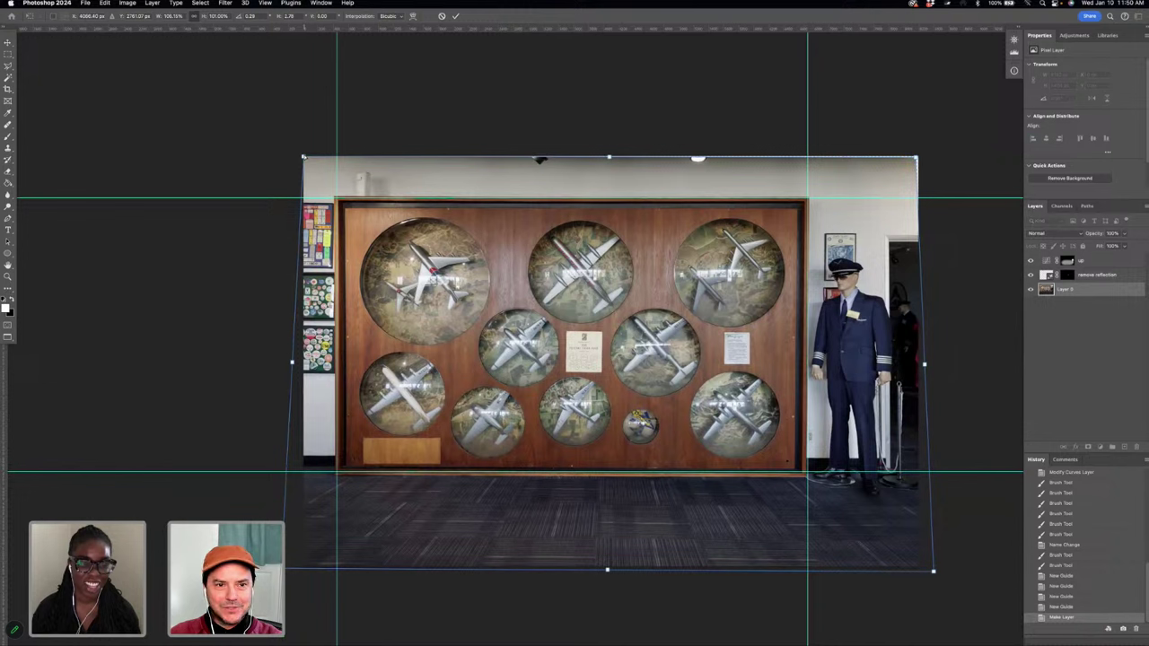
drag(305, 157, 306, 159)
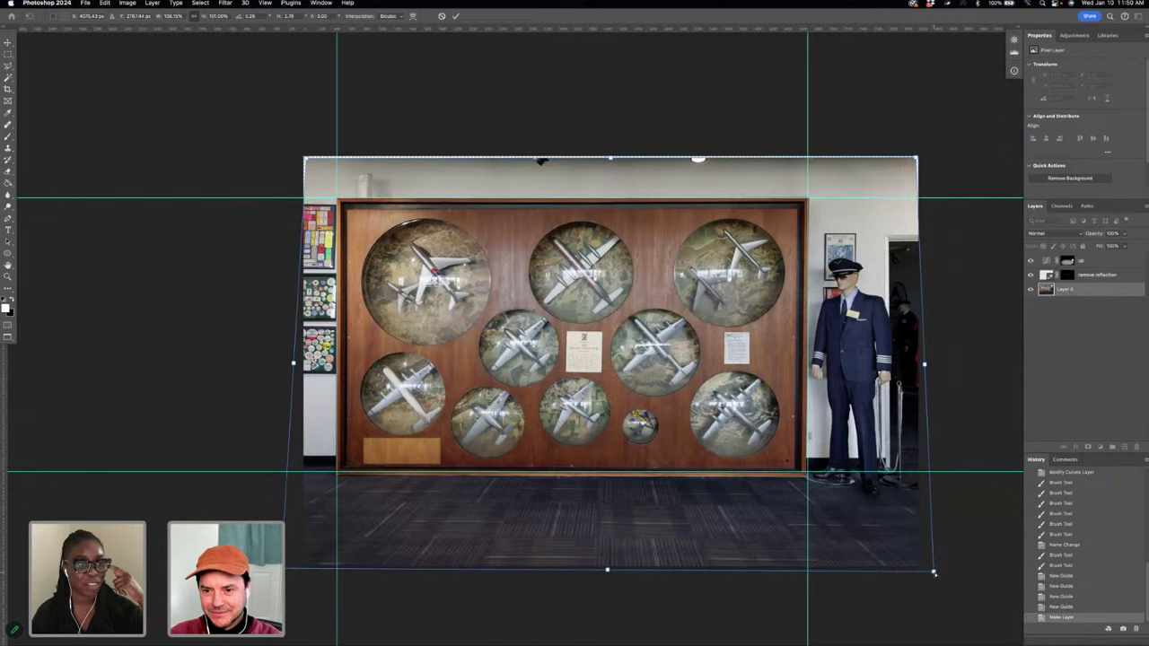
drag(936, 573, 936, 571)
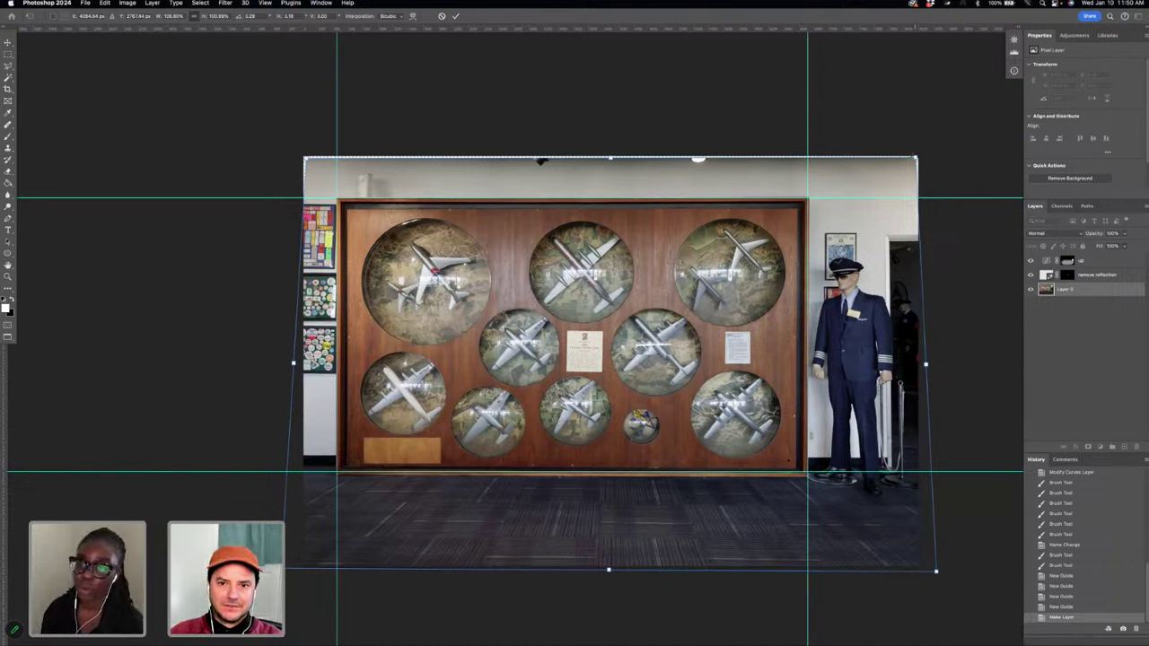
key(Return)
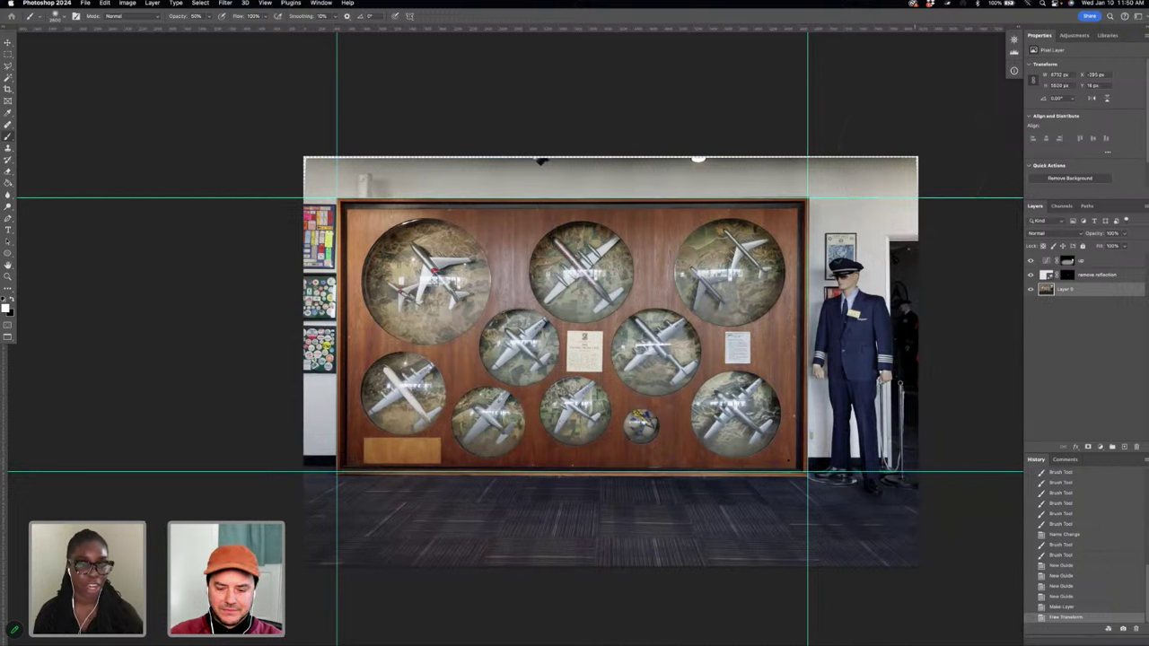
key(super+semicolon)
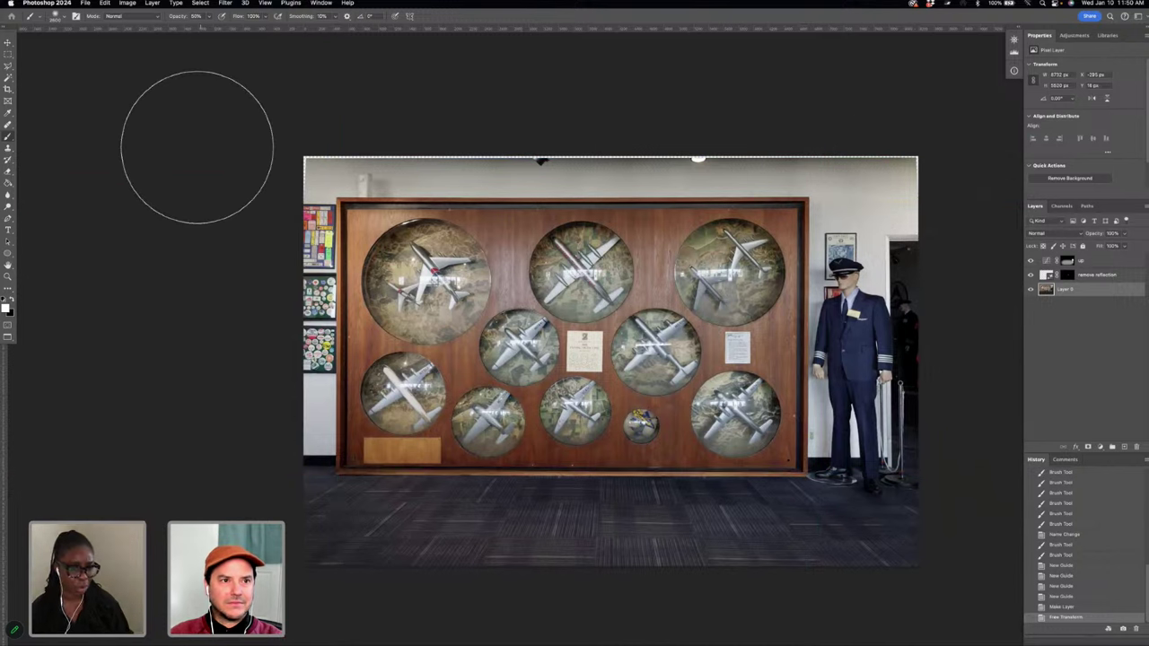
- Open the recent file lyke-glassel-tableau-122-demo.psd and flatten it into a single layer, discarding the hidden layers
click(85, 3)
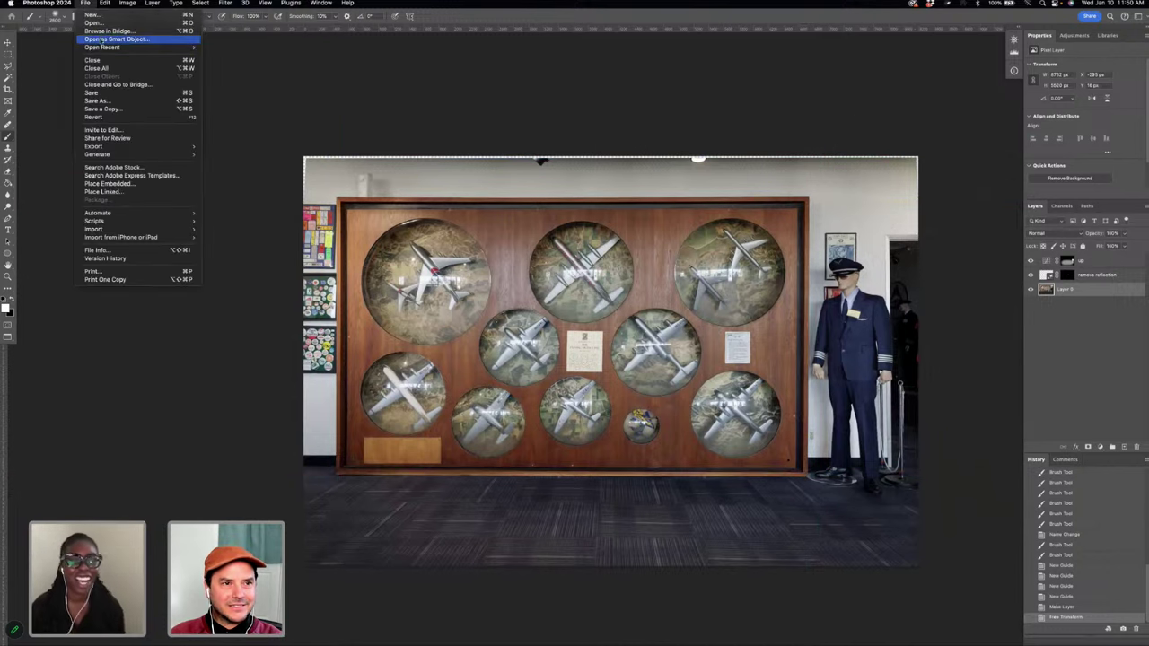
mouse_move(94, 48)
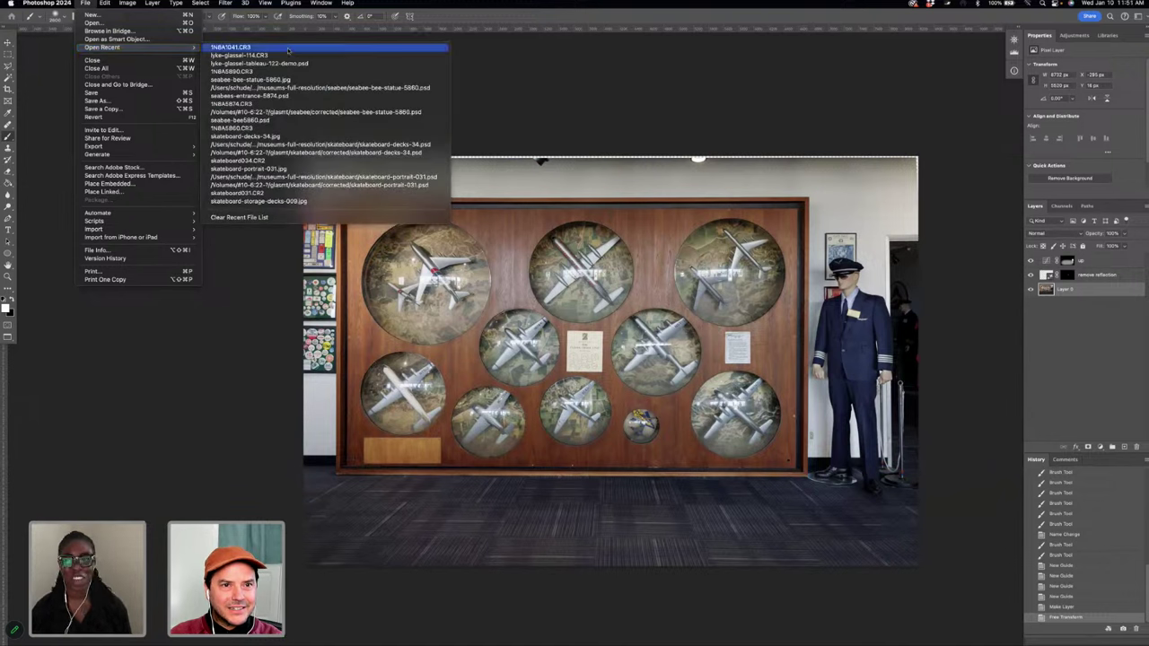
click(260, 63)
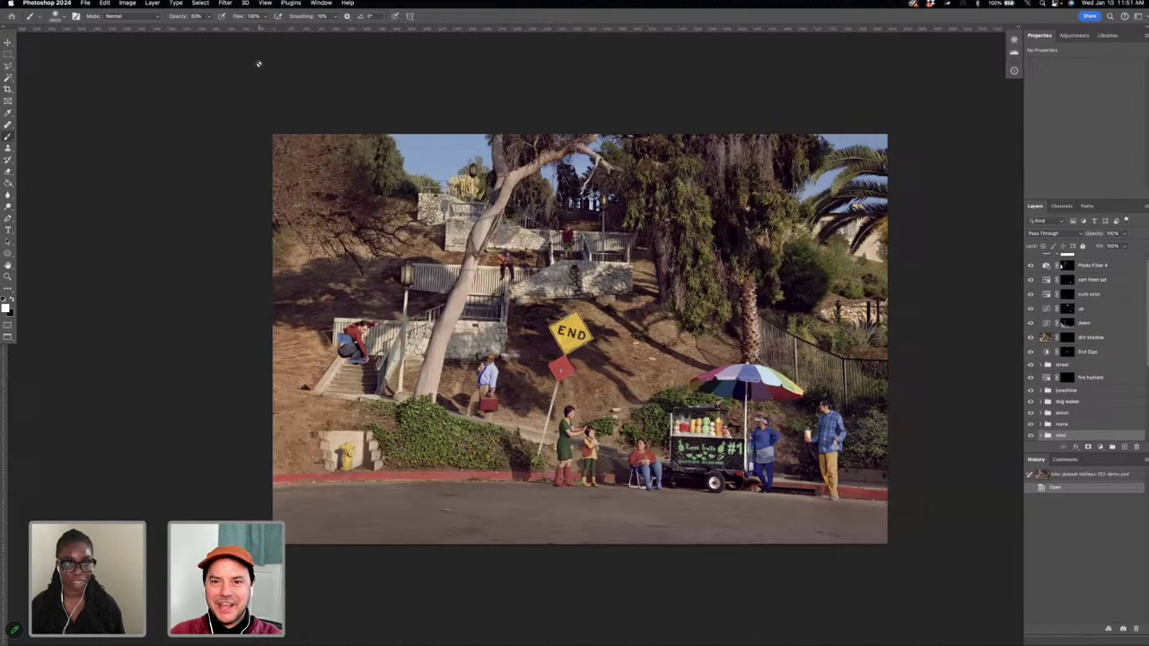
key(super+shift+f)
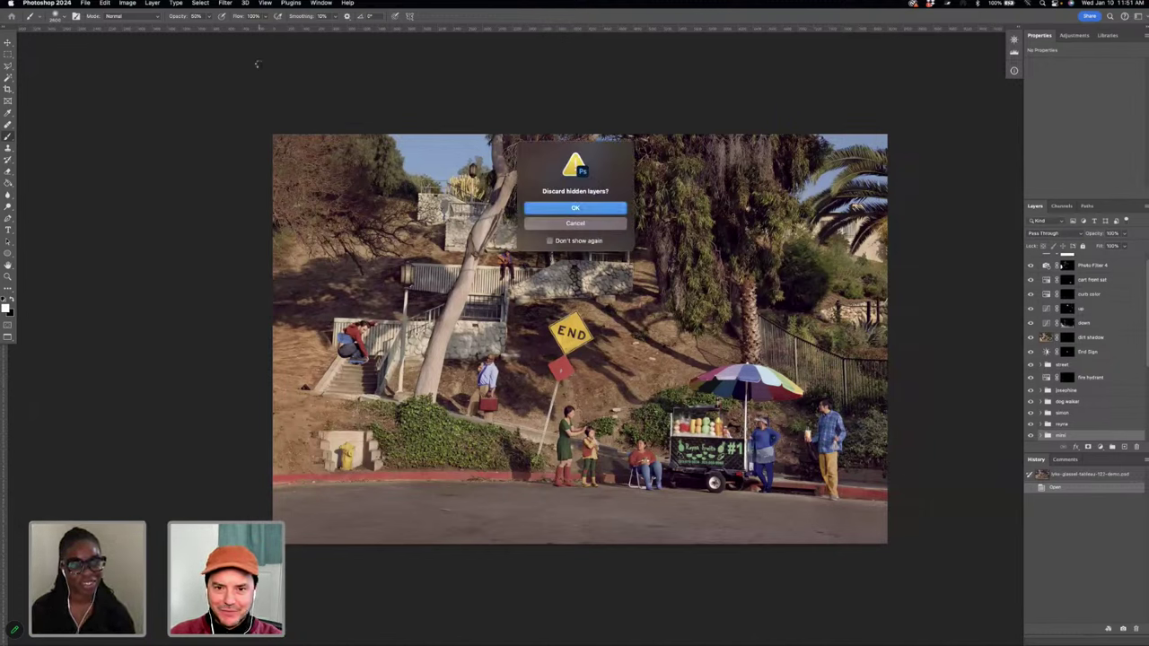
key(Return)
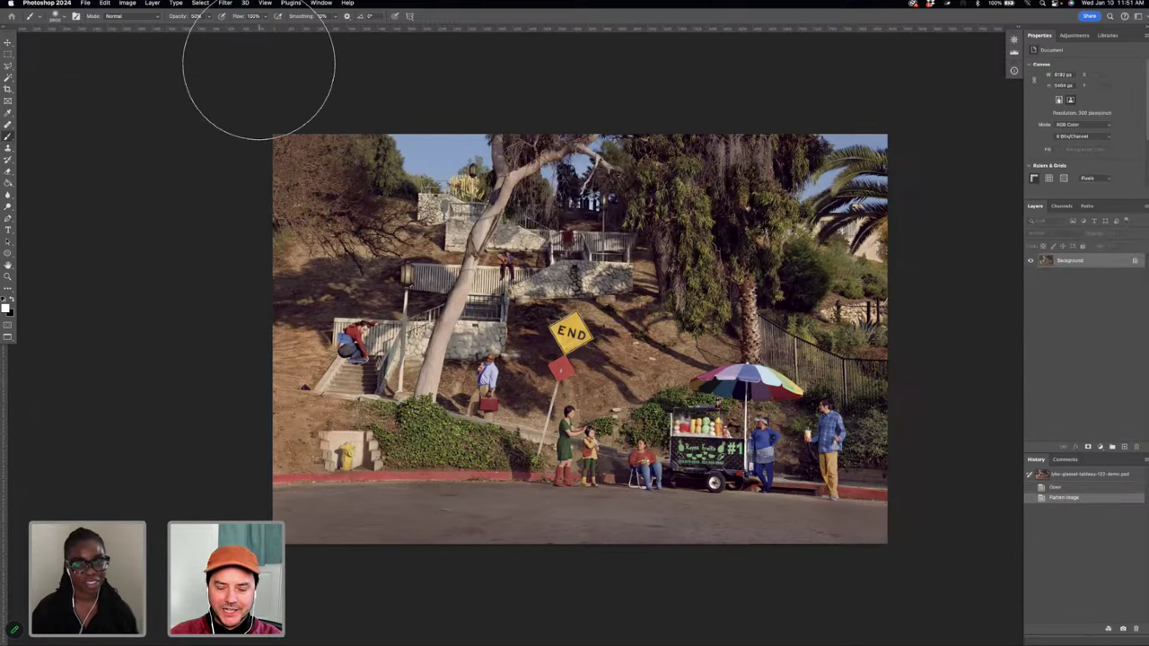
- Show the flattened hillside street scene in full-screen mode on black, fitted to the screen
click(264, 3)
key(super+minus)
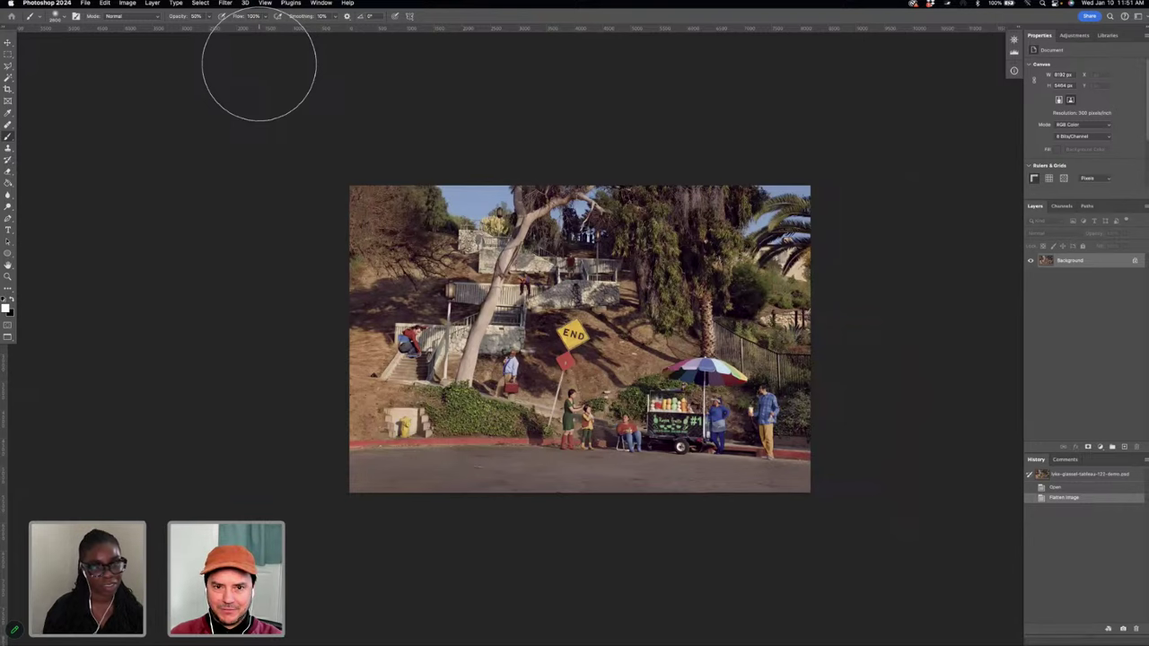
key(super+0)
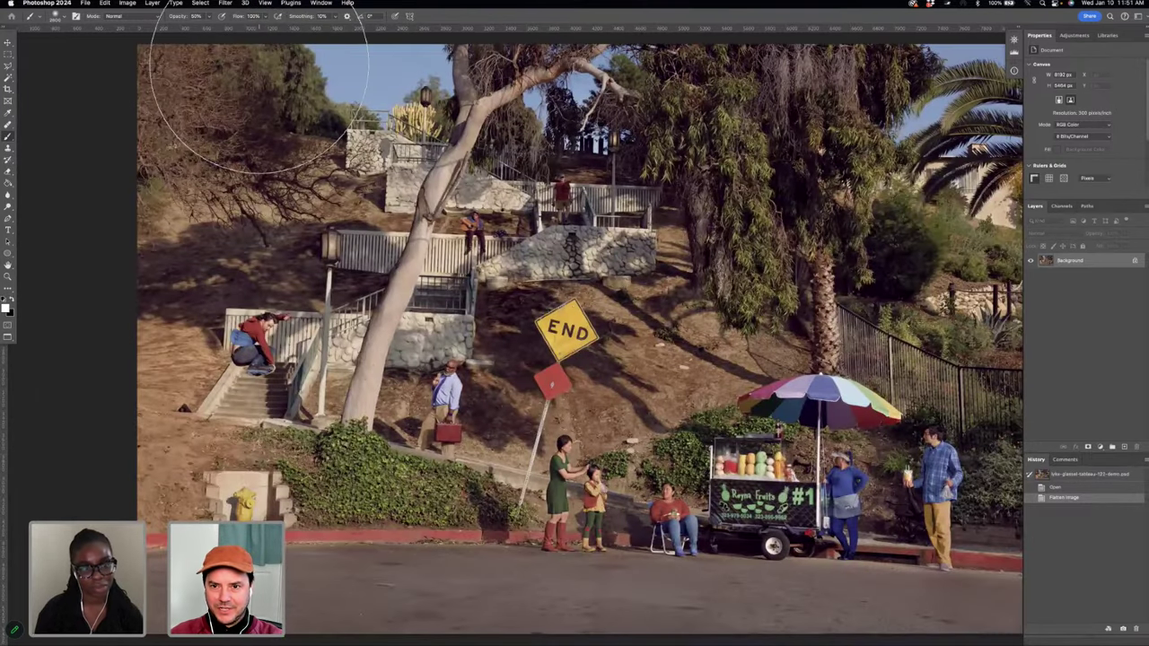
key(f)
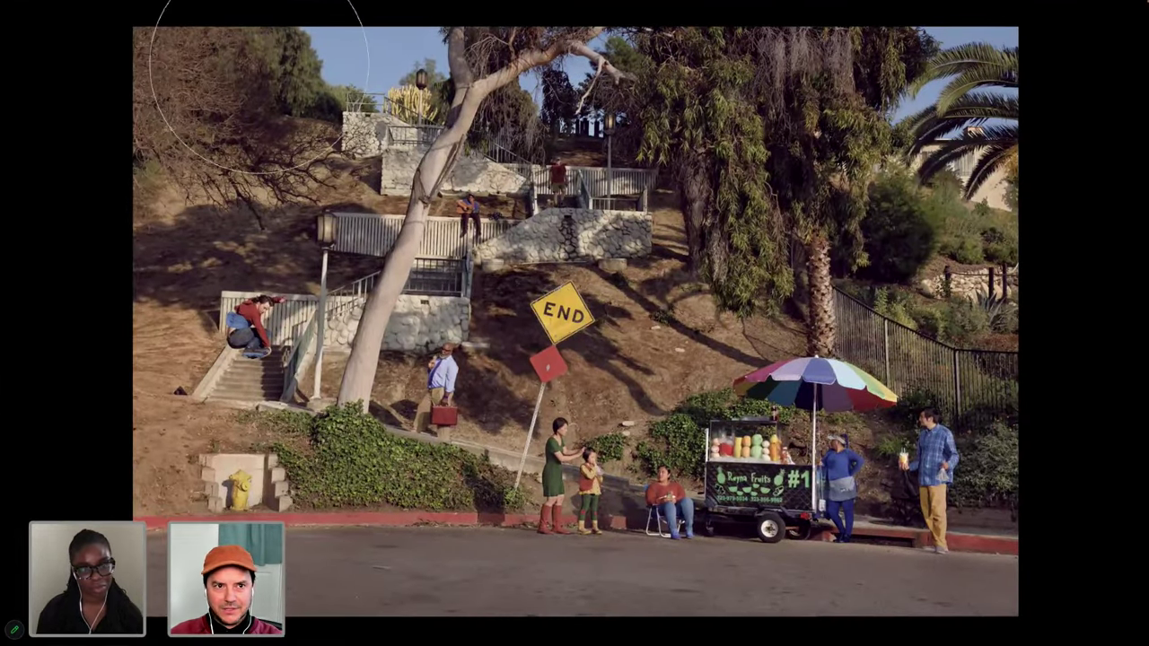
key(super+0)
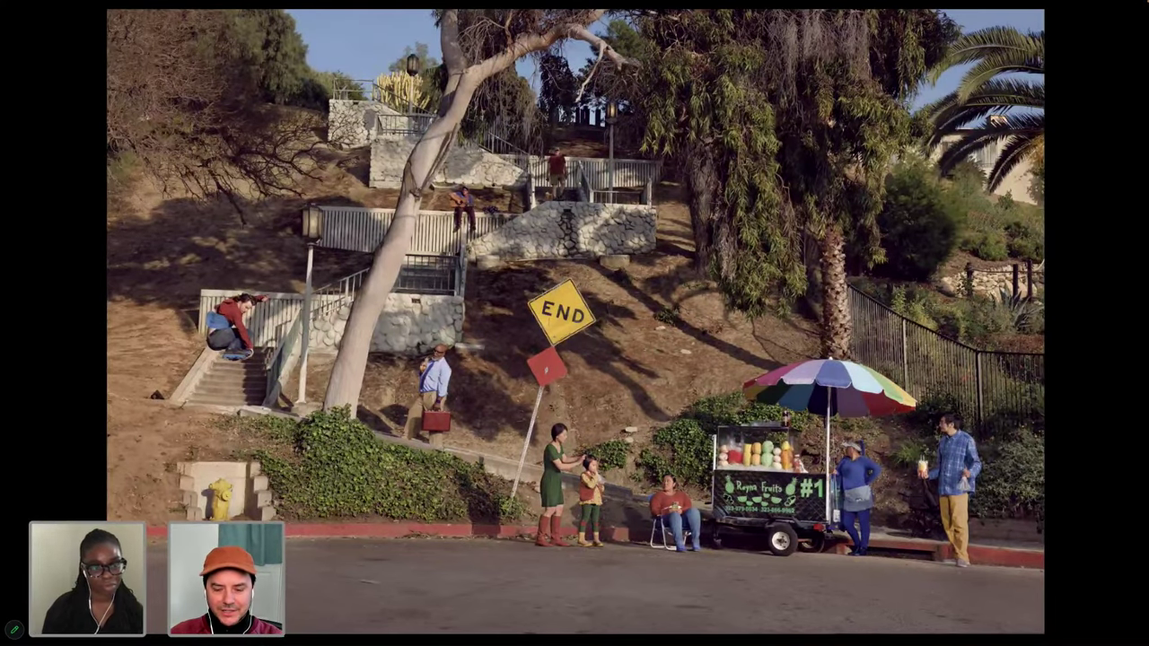
- Add a Levels adjustment layer to the street scene and brighten the highlights by lowering the white input level
key(super+alt+l)
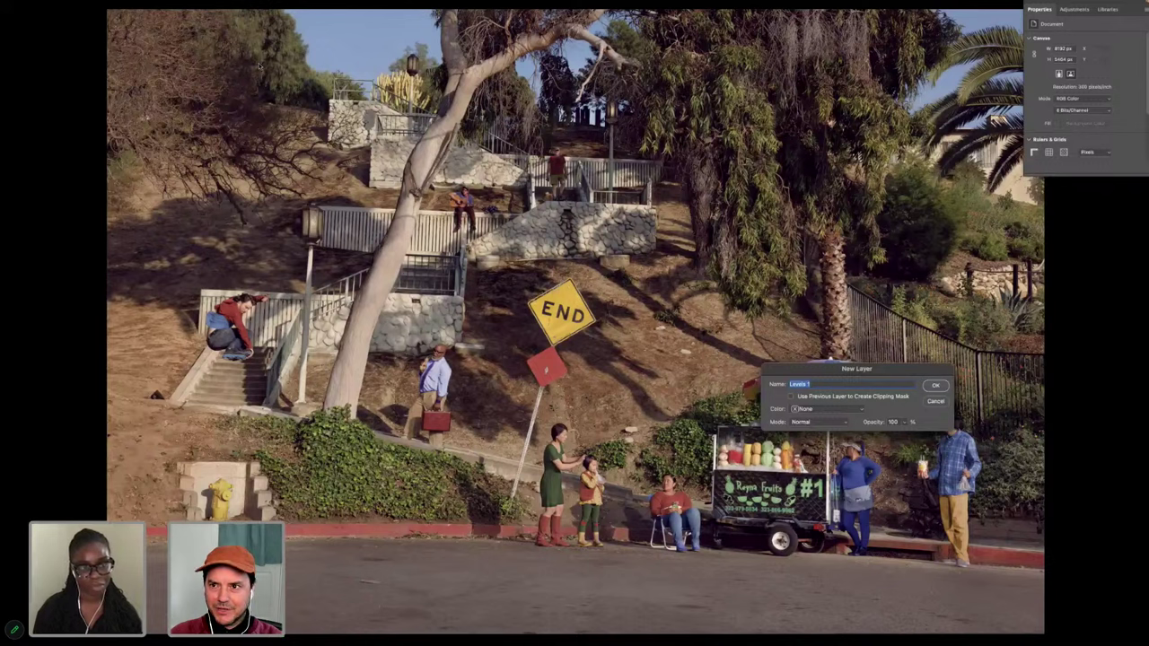
key(Return)
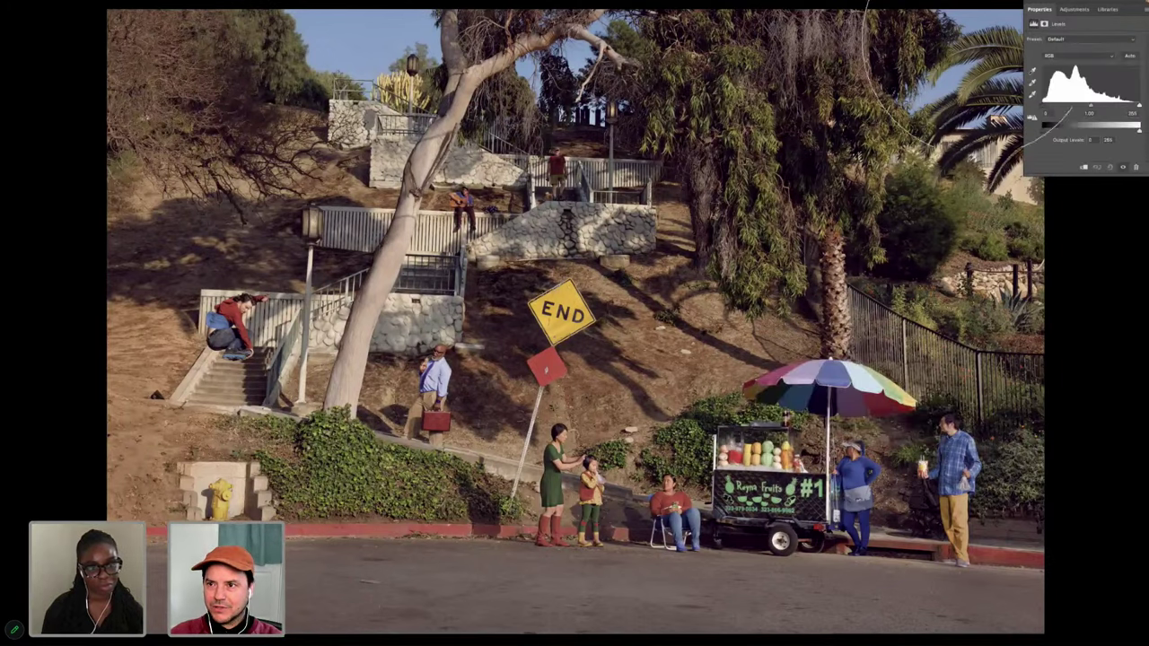
drag(1138, 106, 1128, 106)
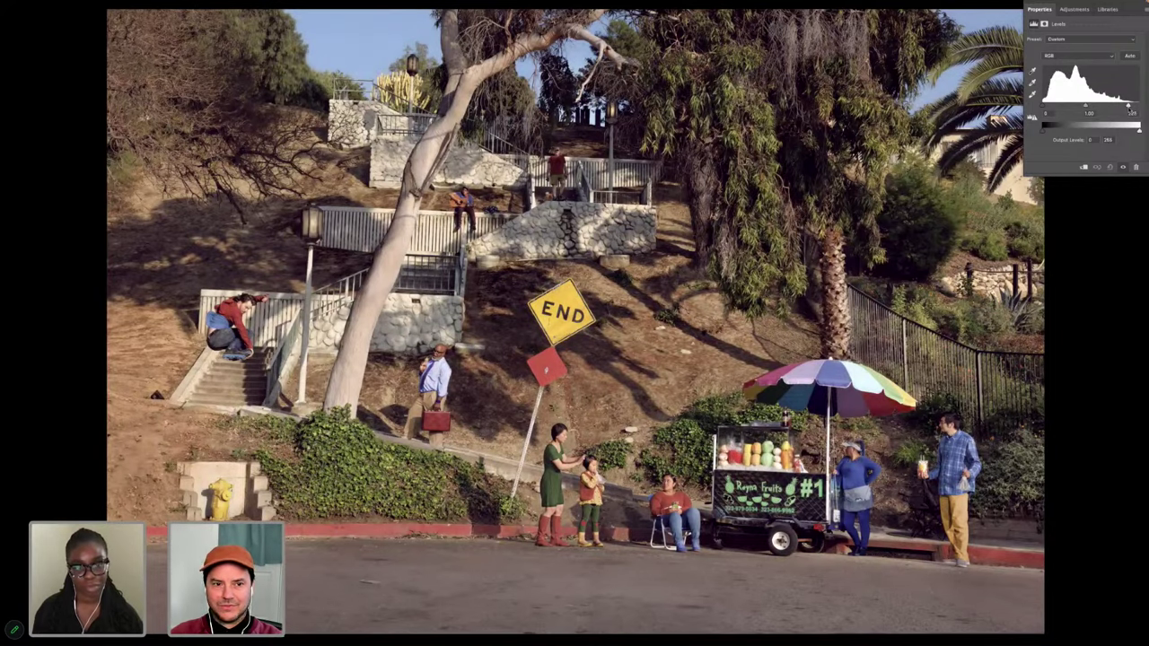